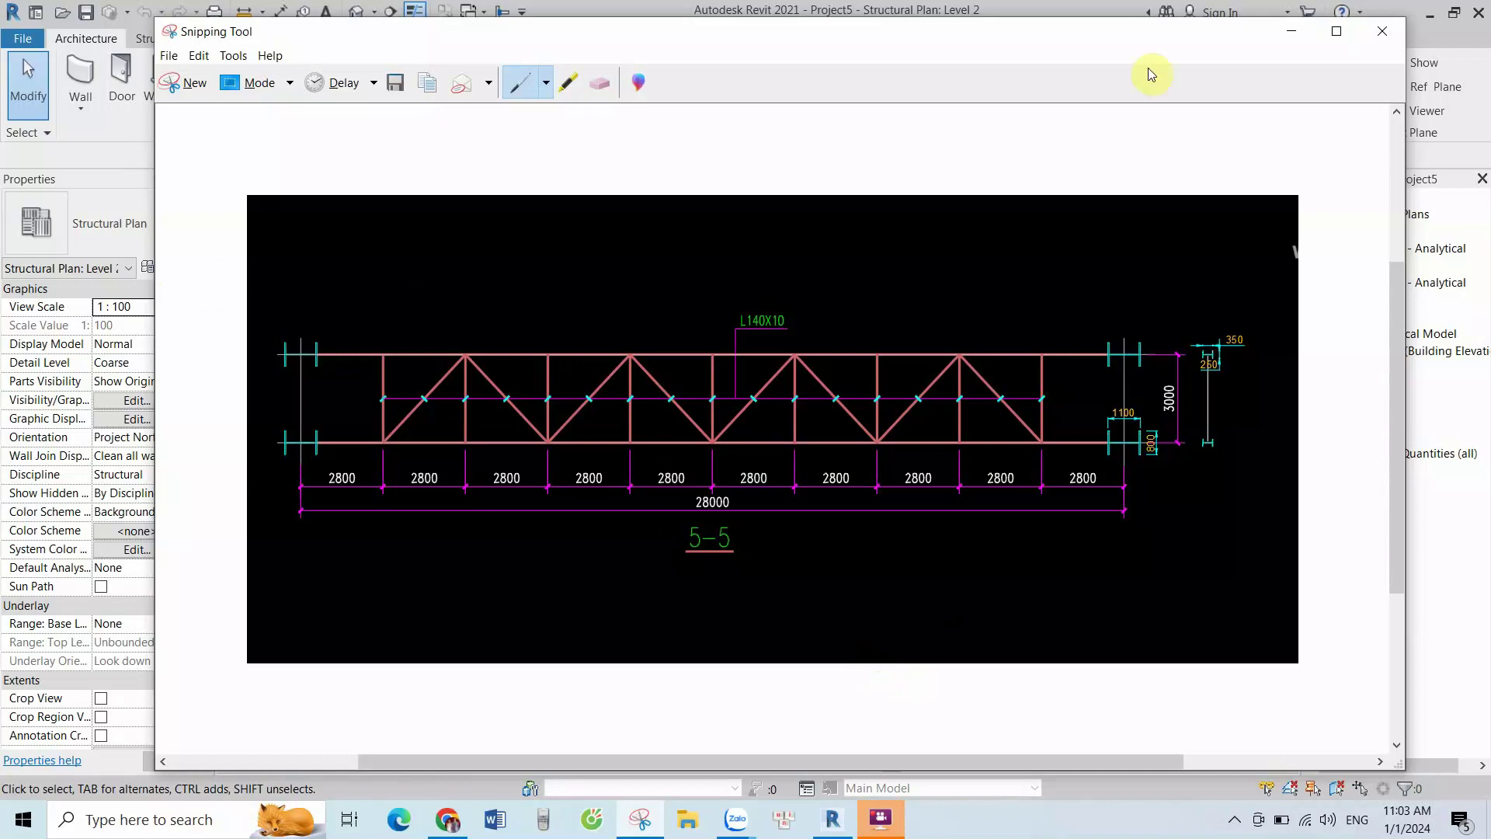
Minimize the Snipping Tool truss reference drawing so Revit's Level 2 plan shows
left_click(1294, 41)
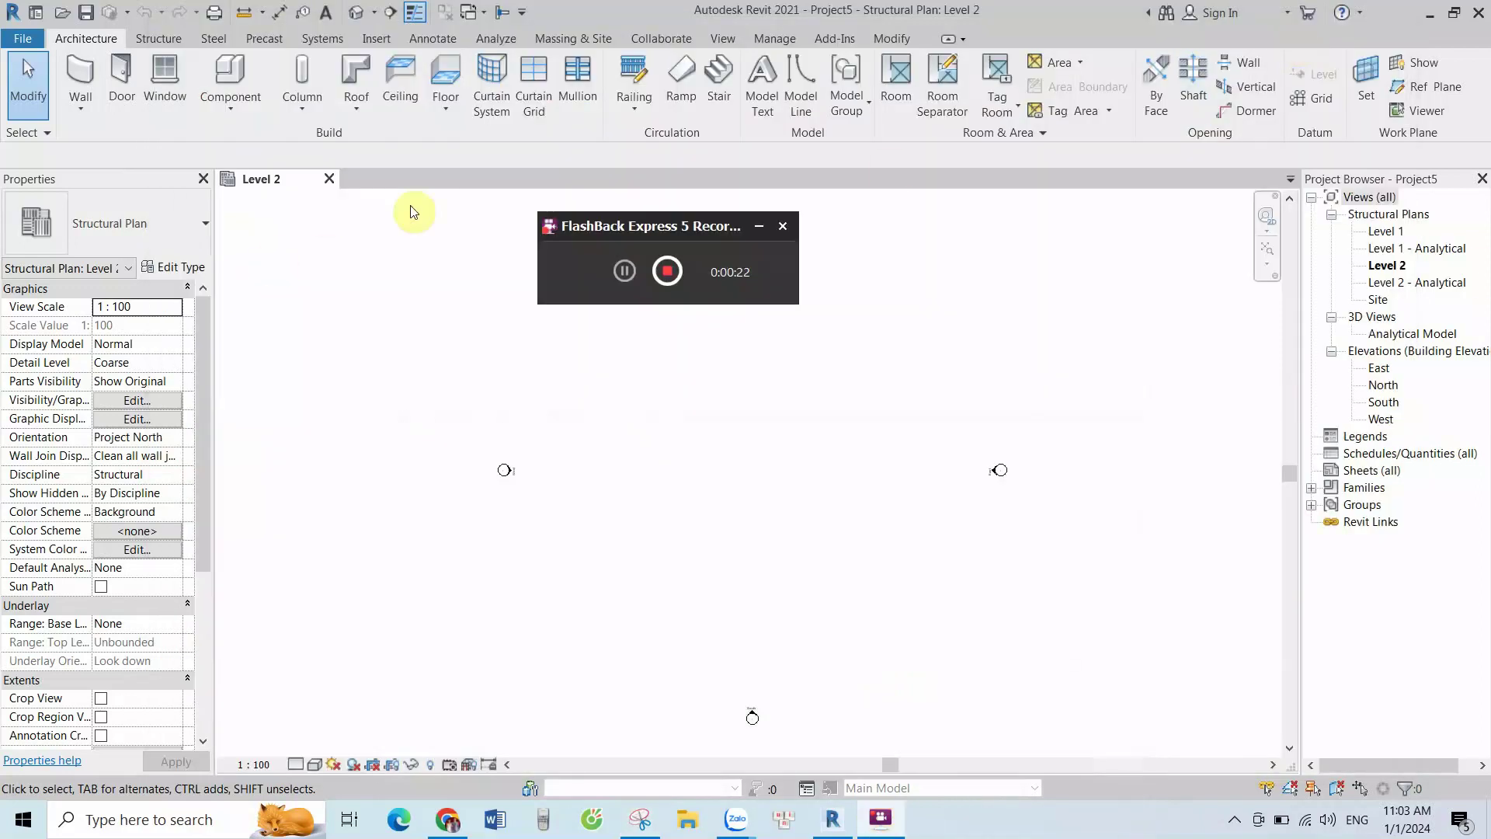
Place a 30000 mm M_Howe Flat Truss on Level 2 between two picked points
left_click(160, 39)
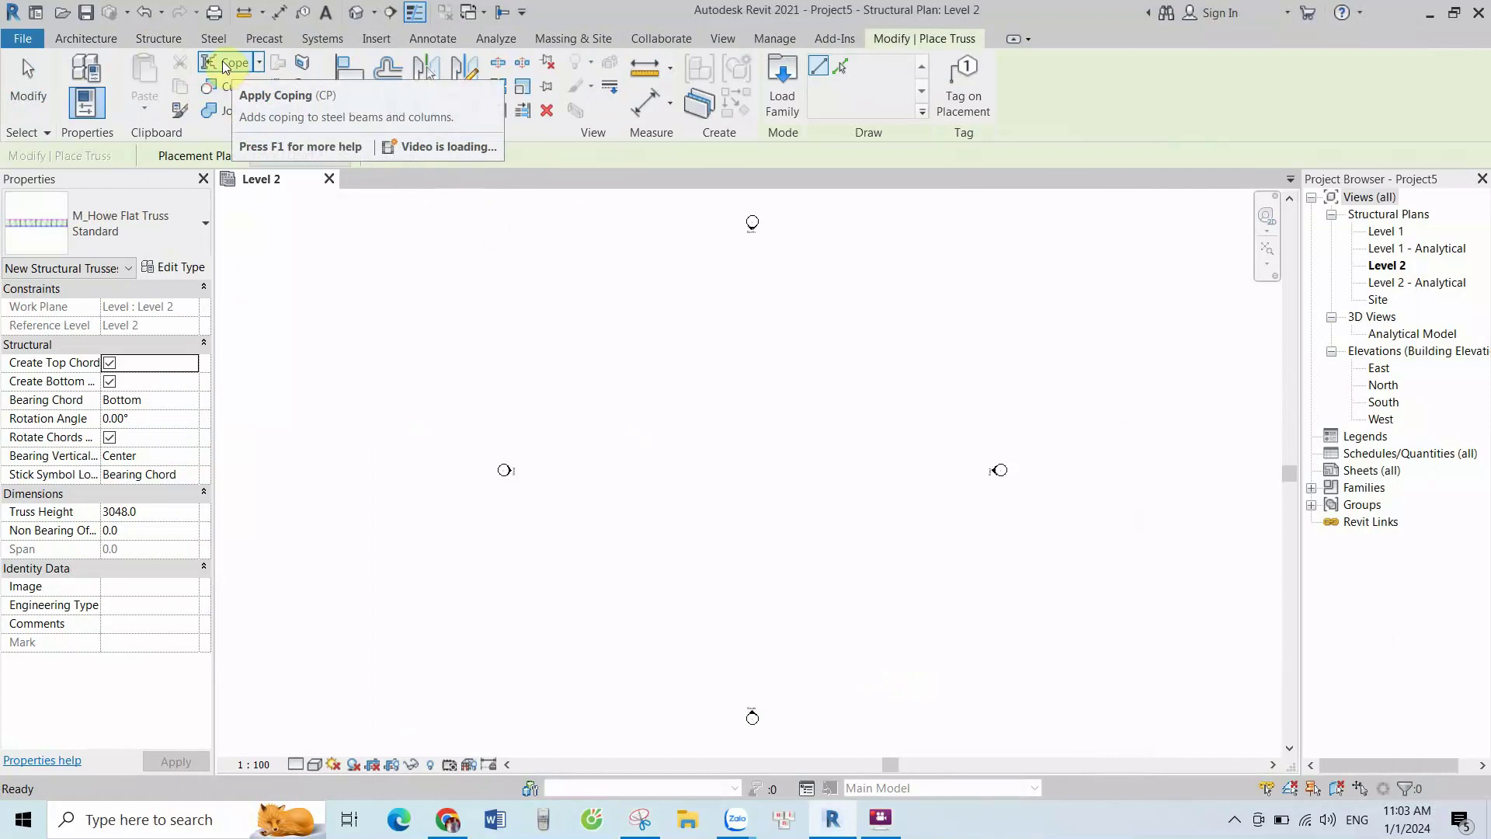
left_click(158, 38)
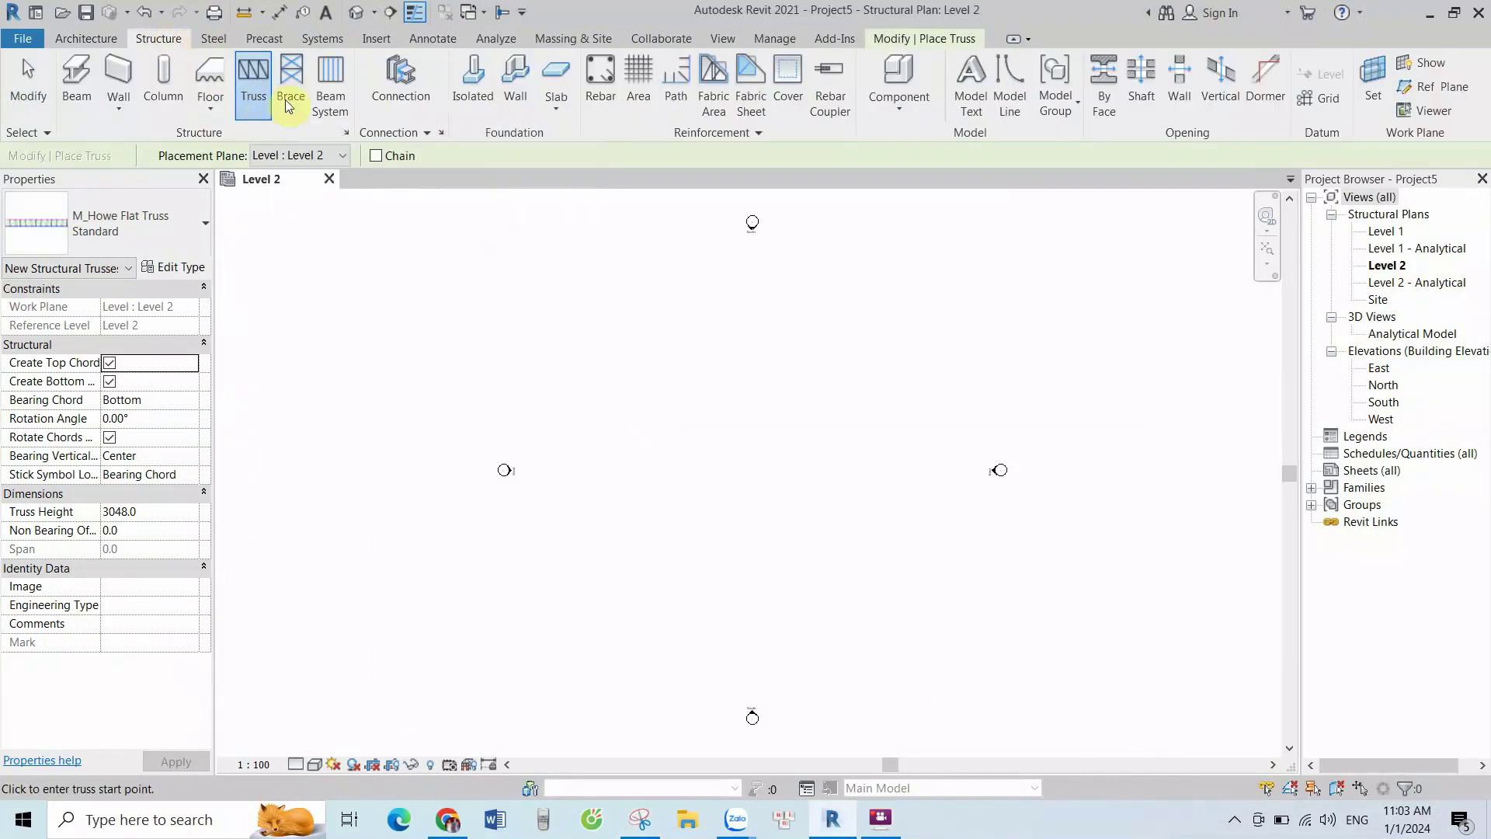
left_click(561, 448)
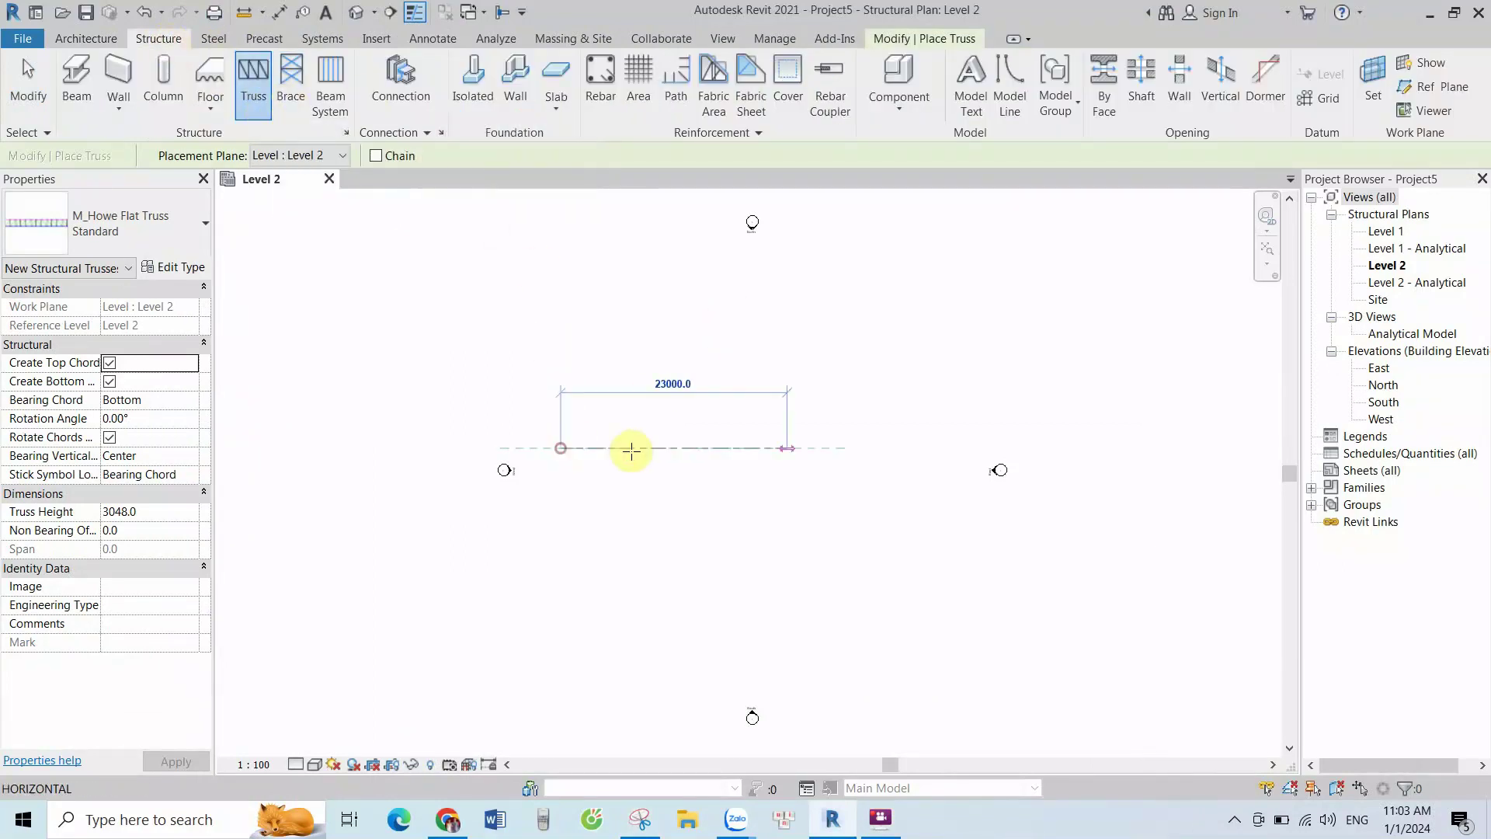
left_click(886, 379)
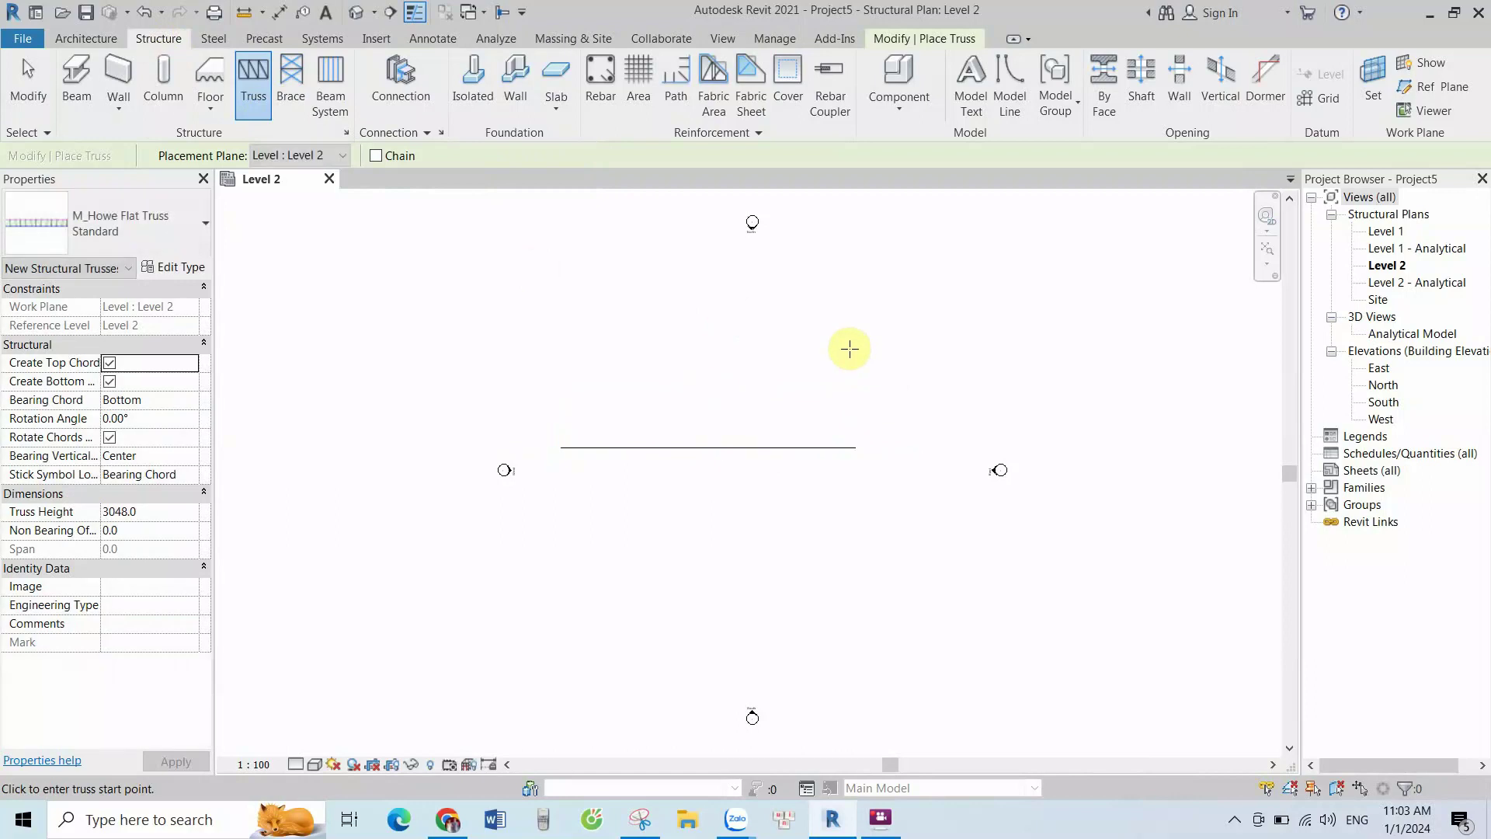
Open the Default 3D View and select the placed truss, zooming to inspect it
left_click(355, 19)
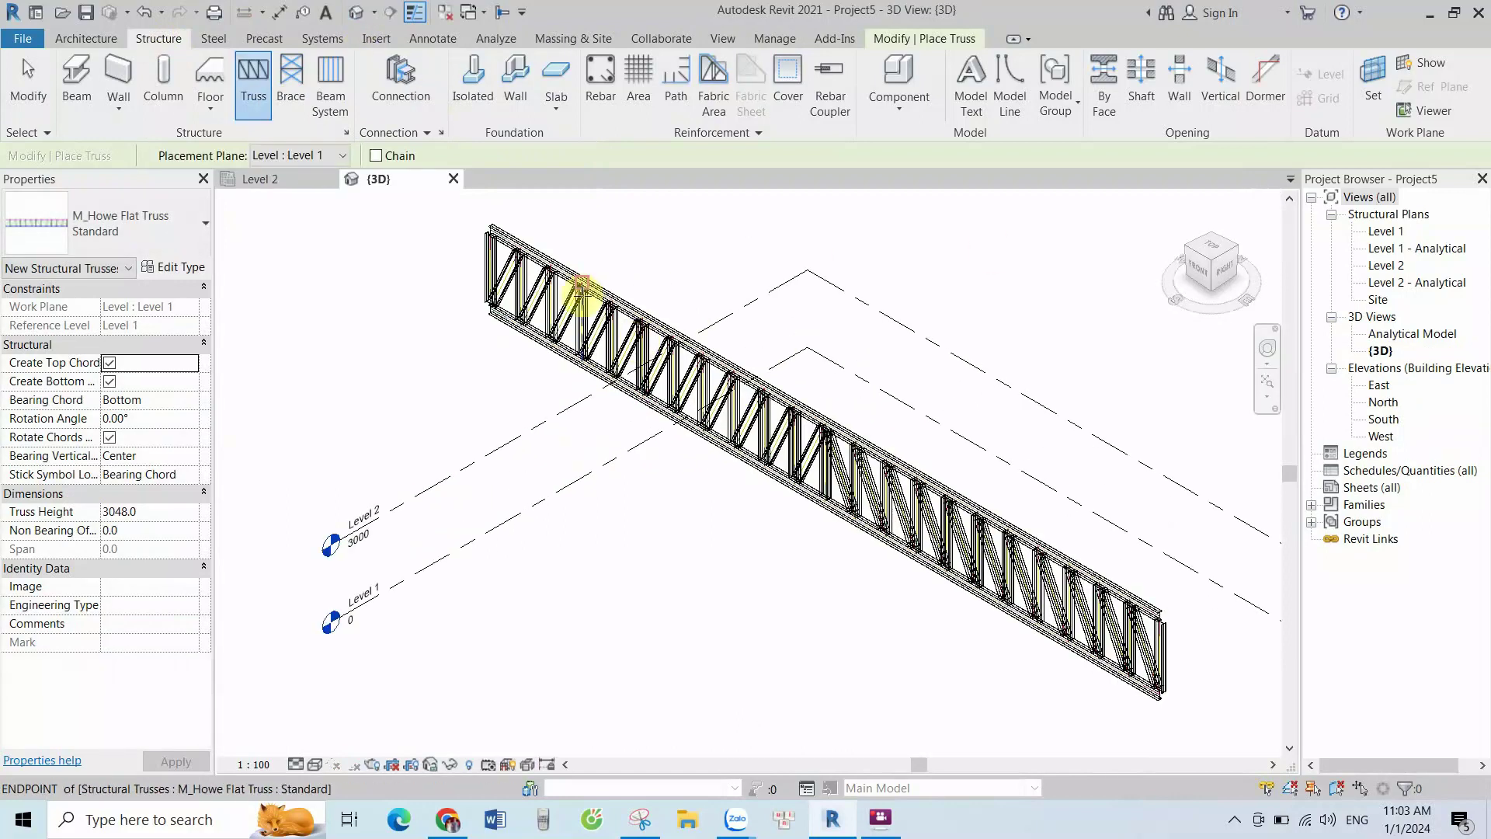
key("Escape")
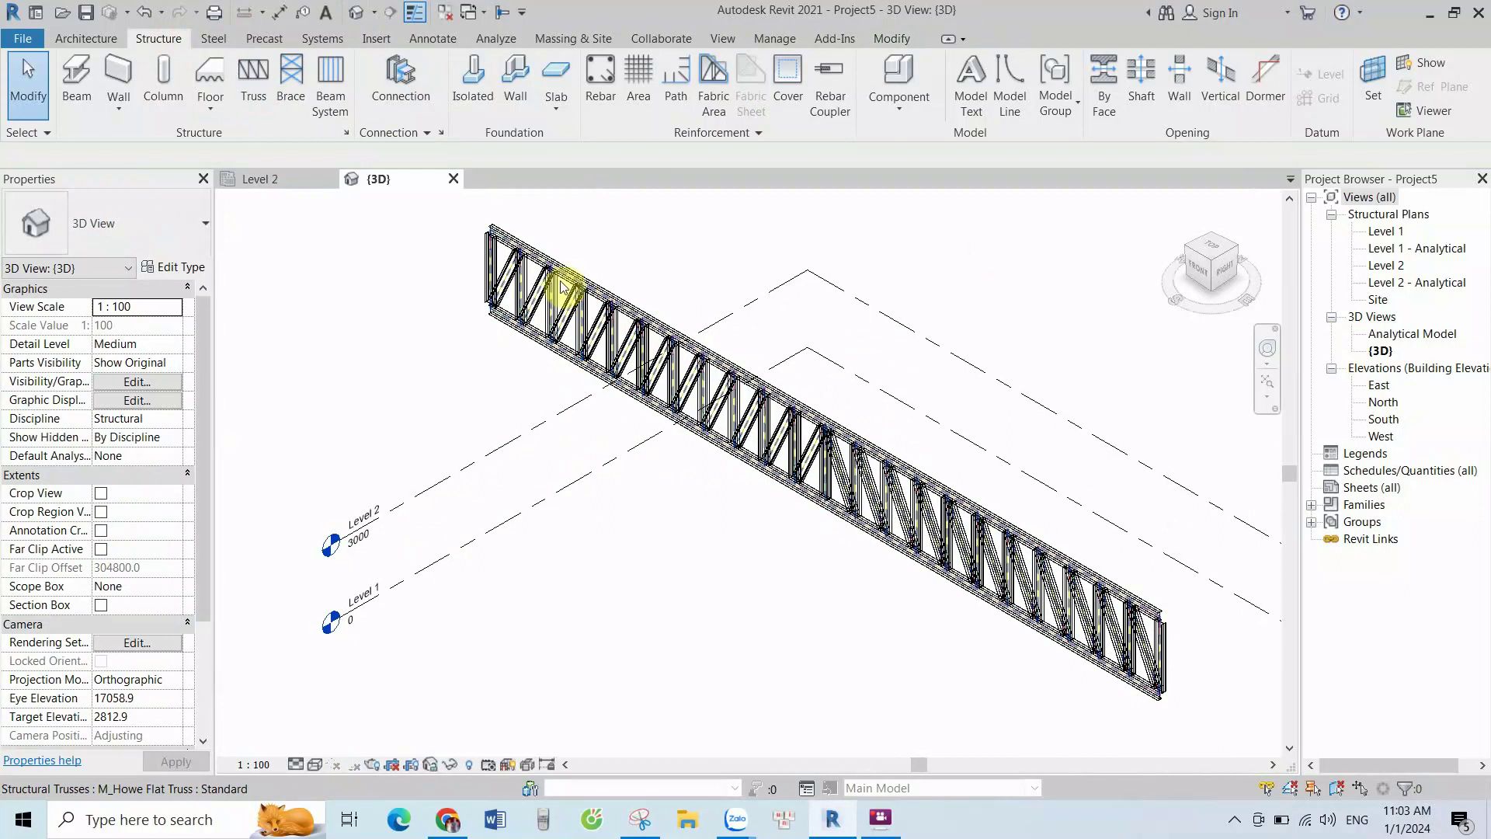
left_click(525, 256)
scroll(525, 245, "up", 2)
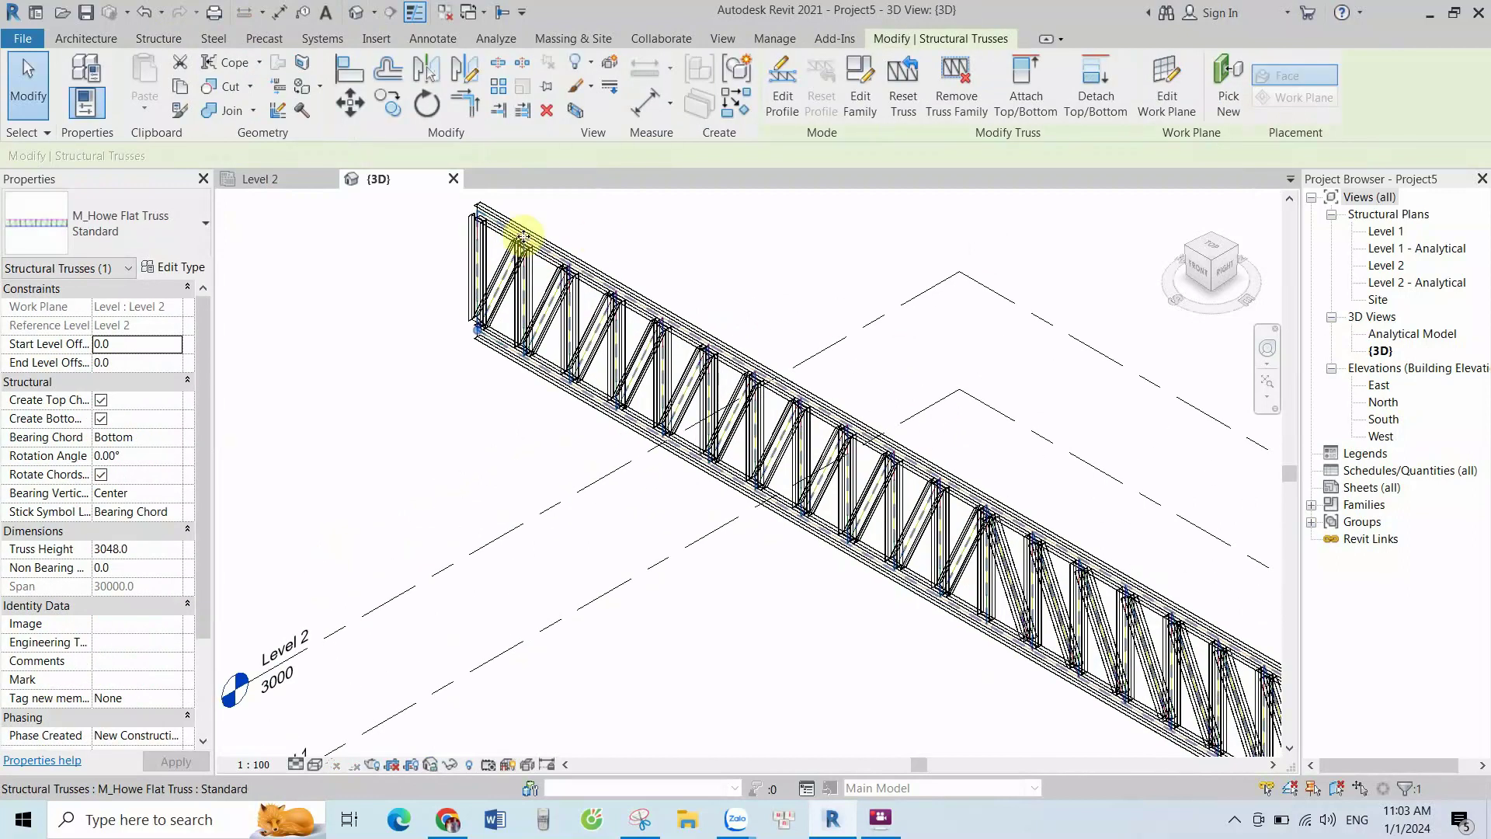
scroll(499, 293, "down", 1)
scroll(738, 350, "down", 2)
scroll(754, 388, "down", 1)
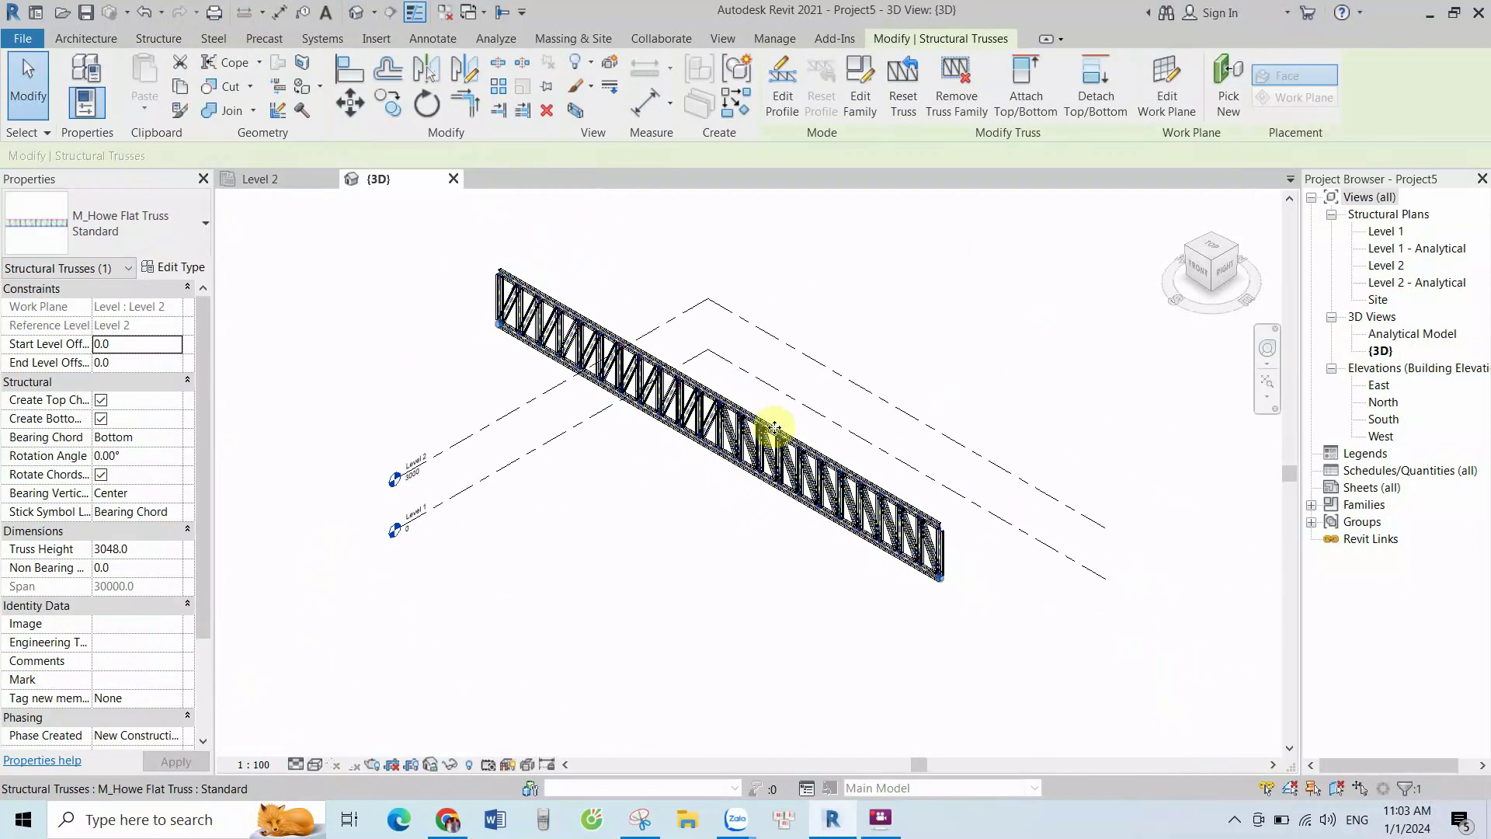
scroll(774, 428, "up", 1)
scroll(831, 431, "up", 1)
scroll(626, 249, "up", 2)
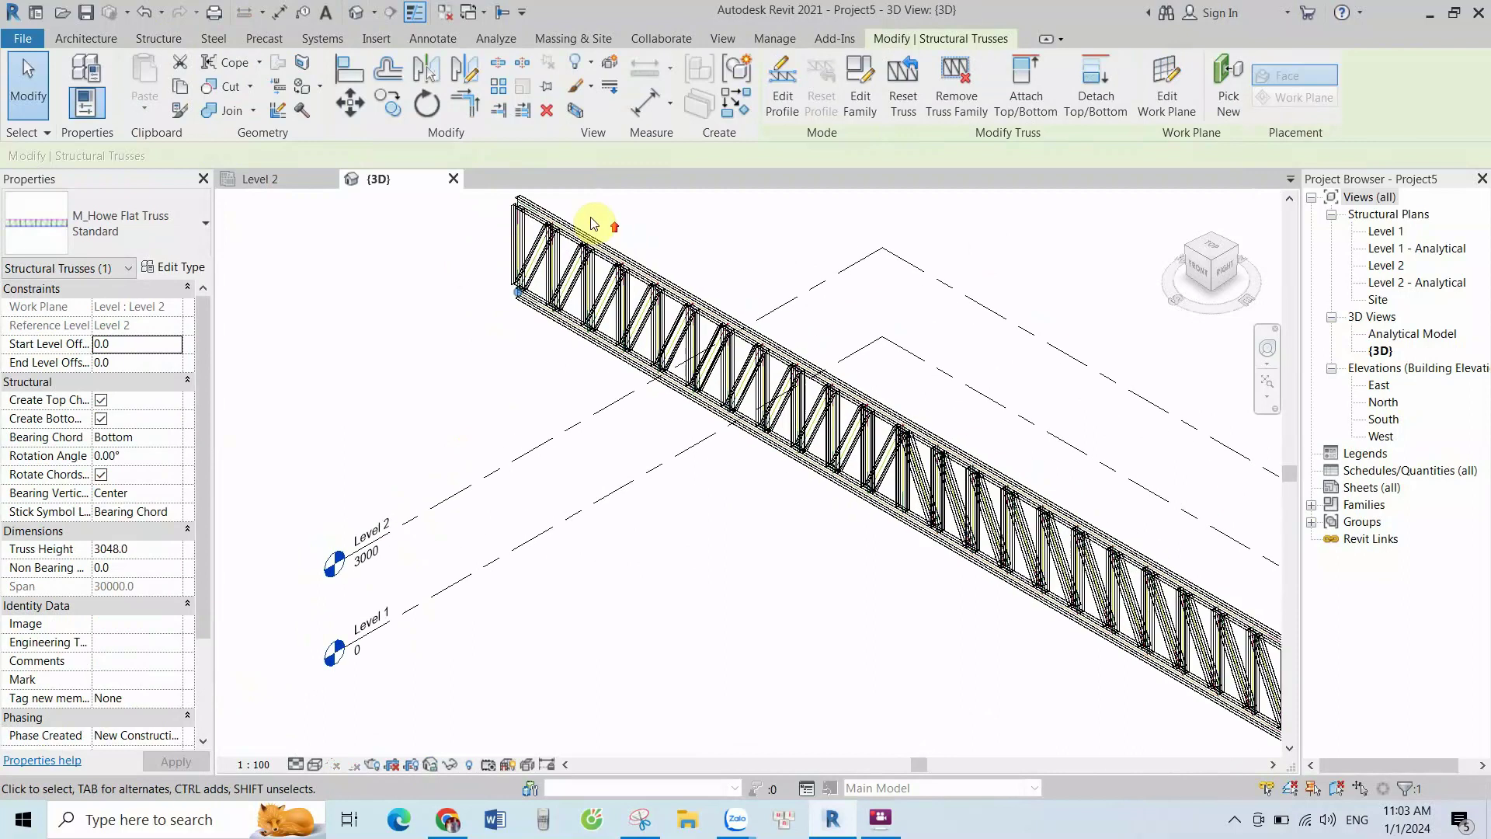
scroll(592, 224, "up", 1)
scroll(584, 255, "up", 1)
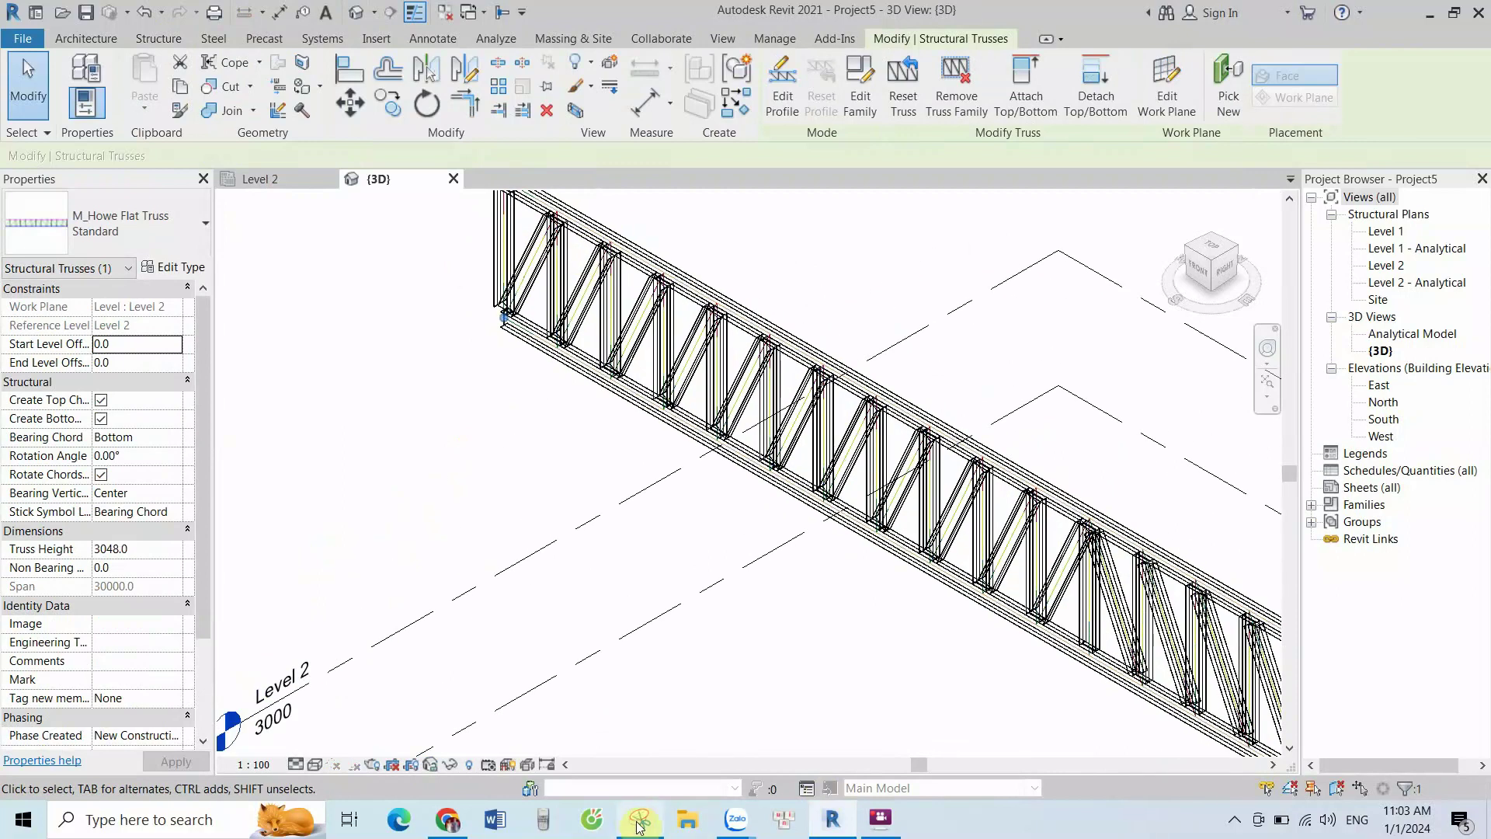
View the truss straight on from the ViewCube's FRONT face and zoom in
left_click(1198, 269)
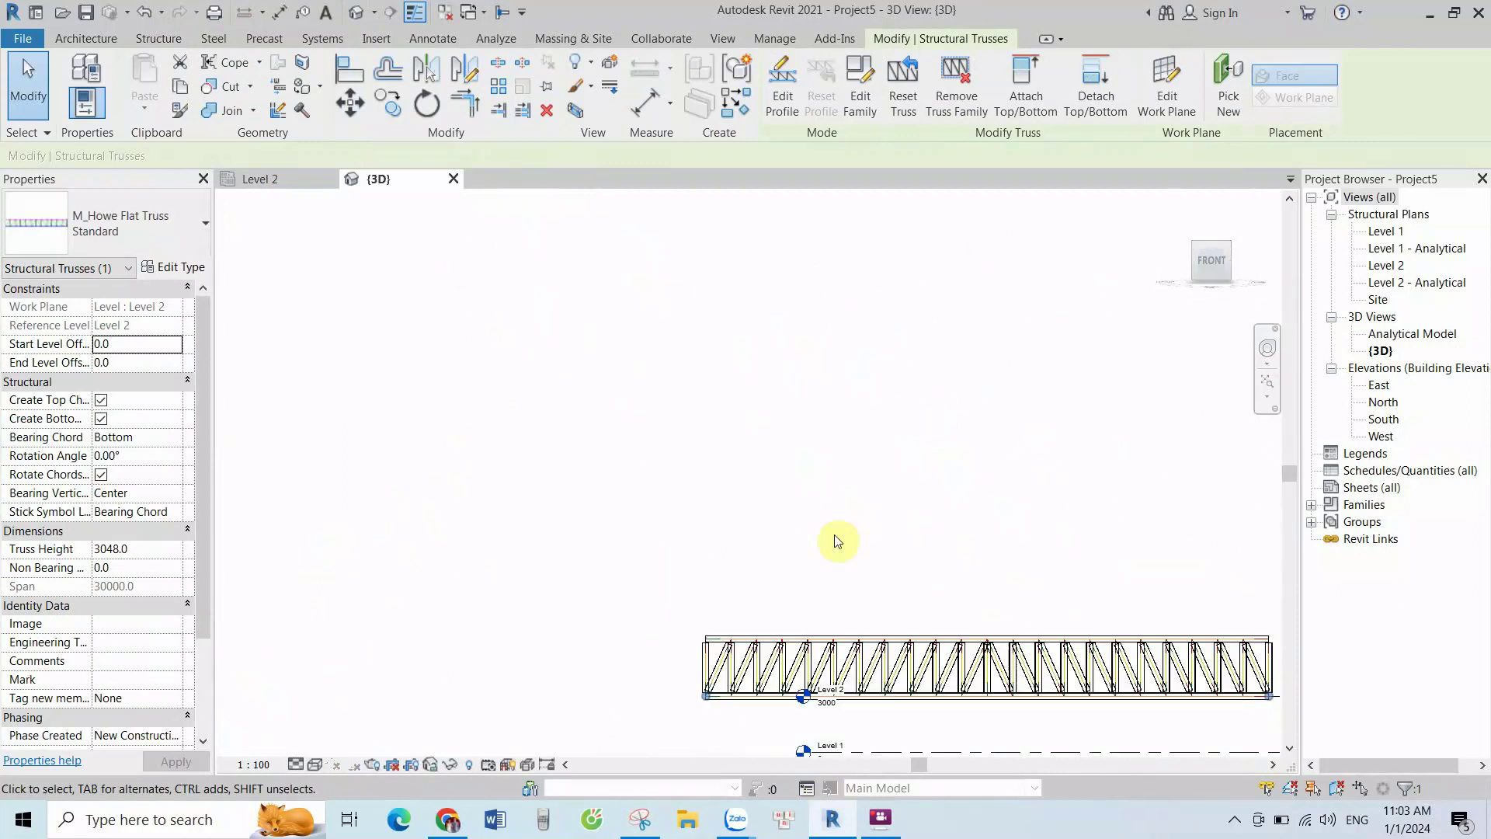
scroll(619, 586, "up", 2)
scroll(424, 506, "up", 1)
scroll(457, 440, "down", 1)
scroll(403, 443, "up", 2)
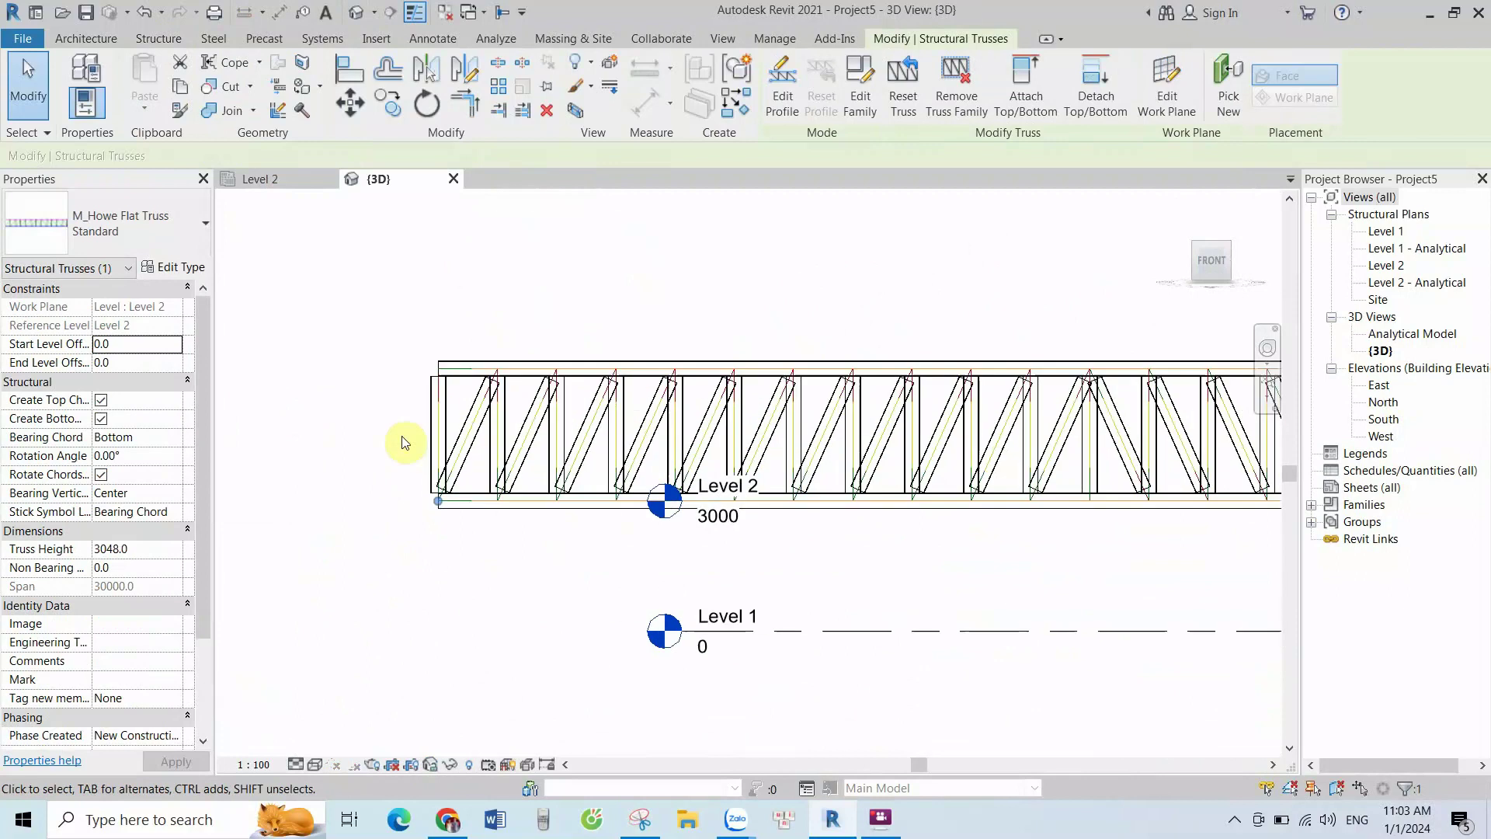
scroll(466, 429, "up", 2)
scroll(508, 408, "up", 1)
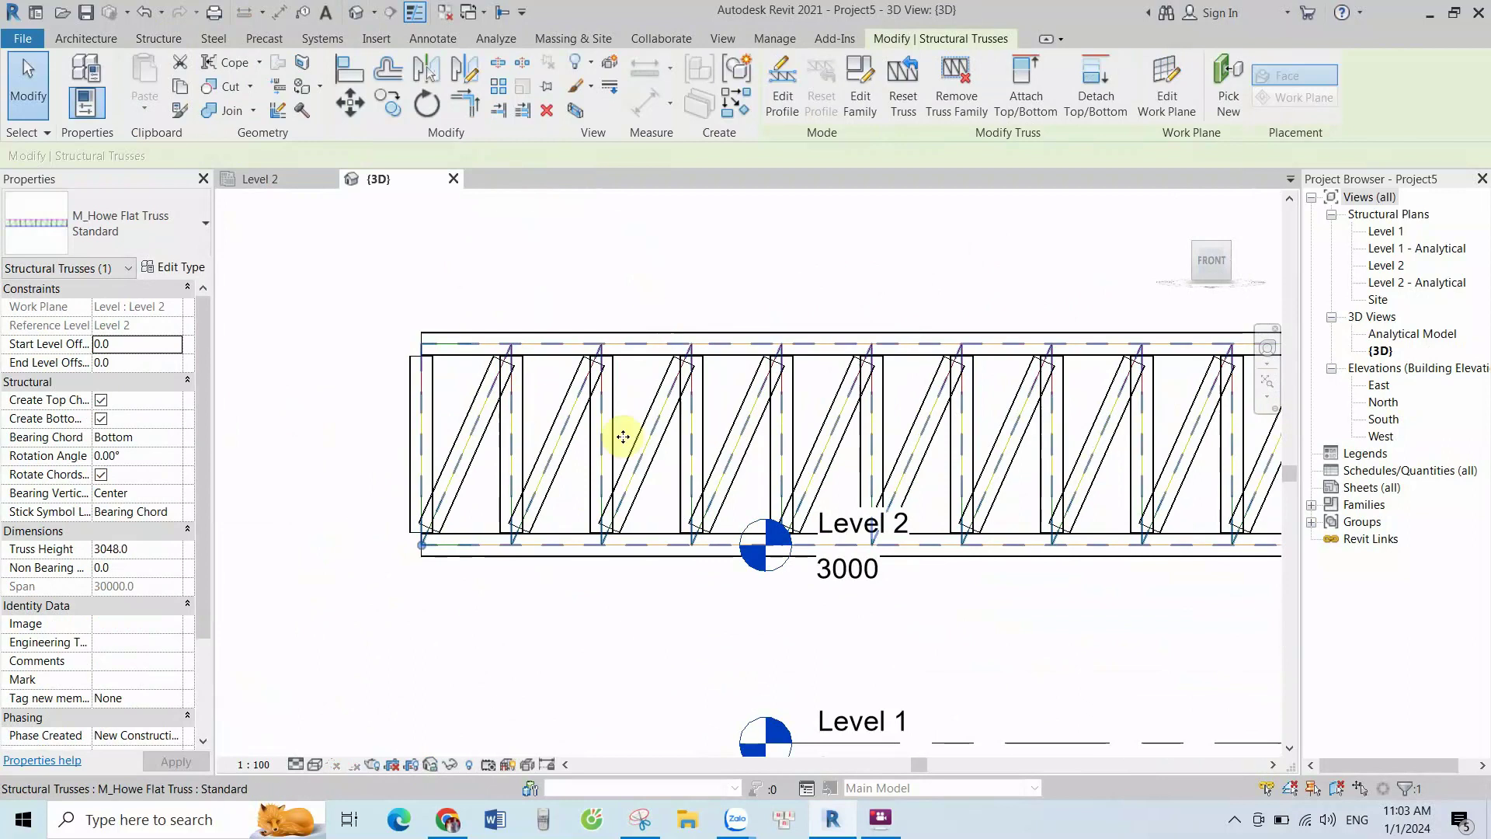
left_click(639, 825)
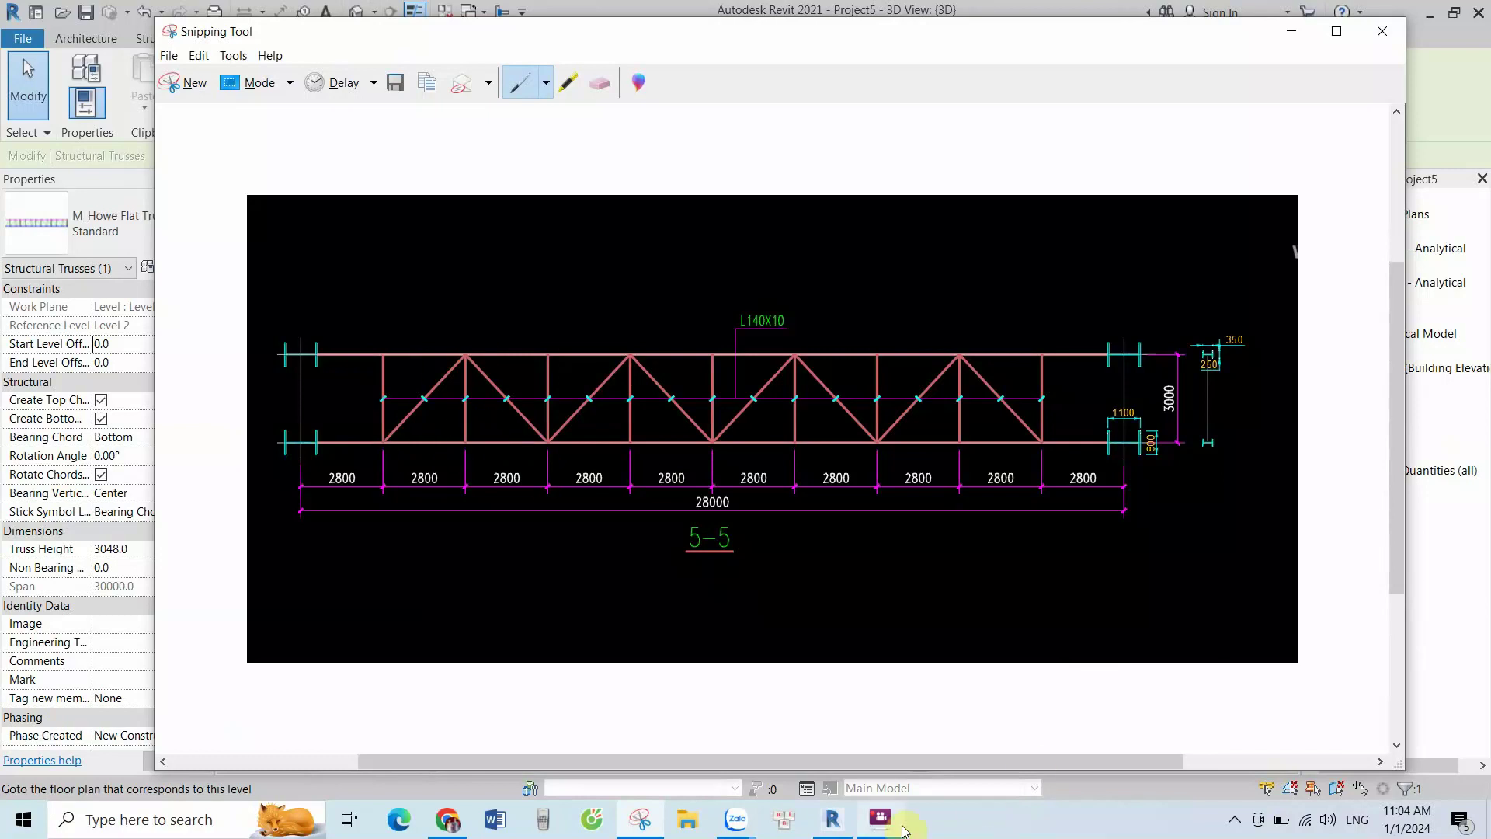
left_click(831, 819)
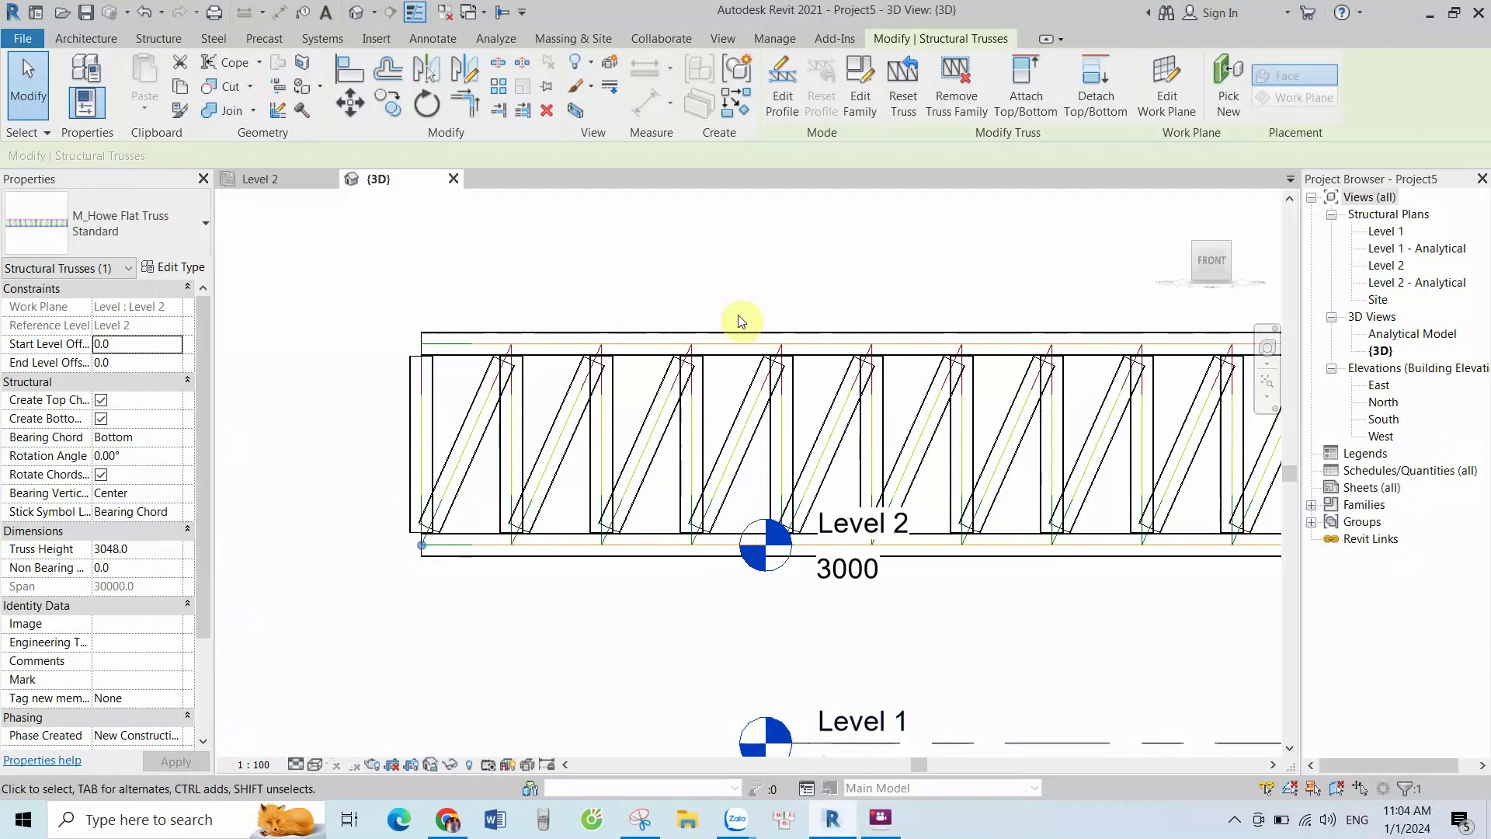
Reselect the truss and check its type properties, cancelling without changes
left_click(307, 300)
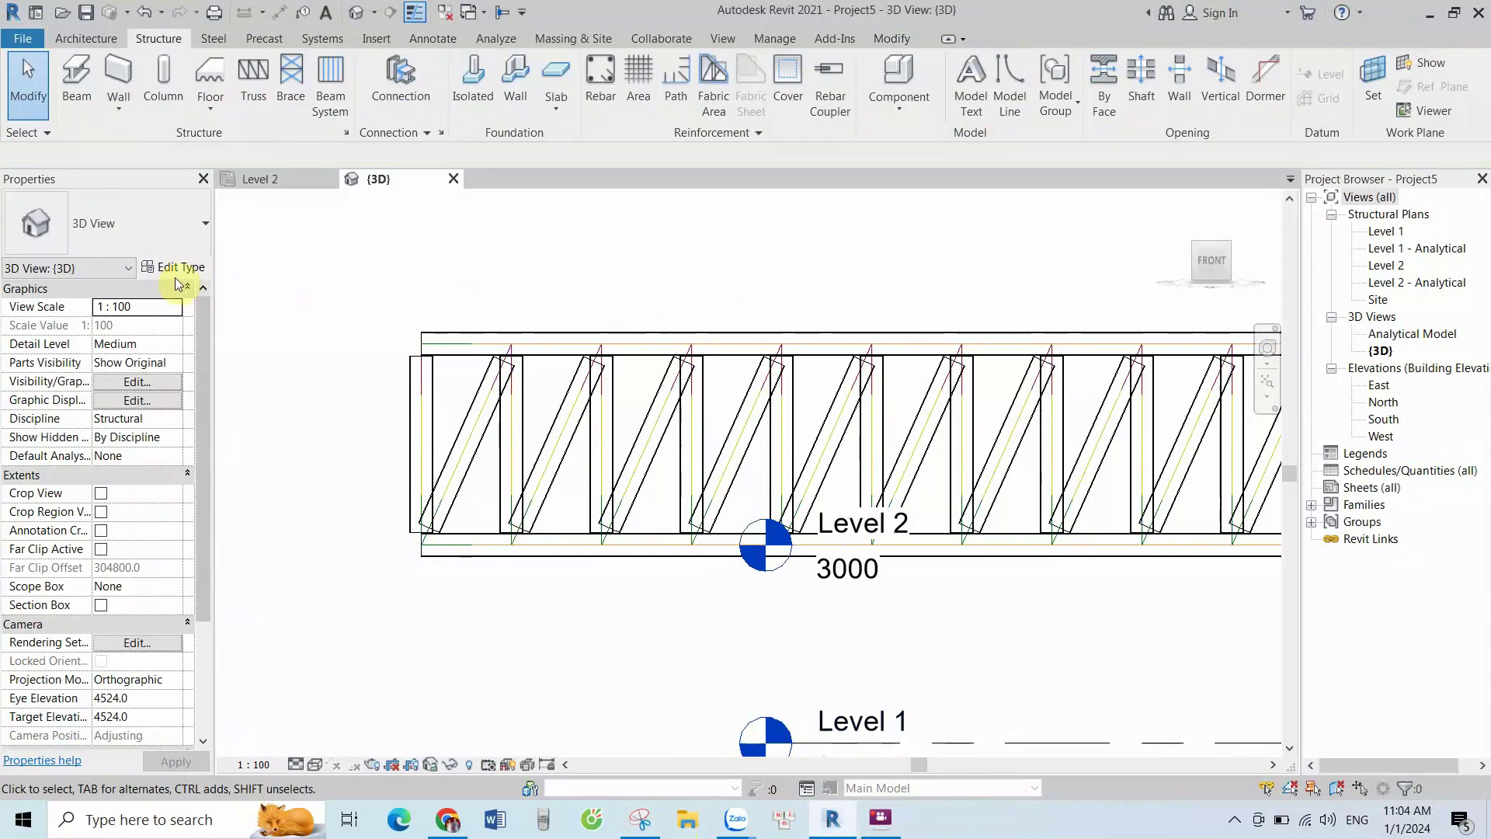
left_click(426, 382)
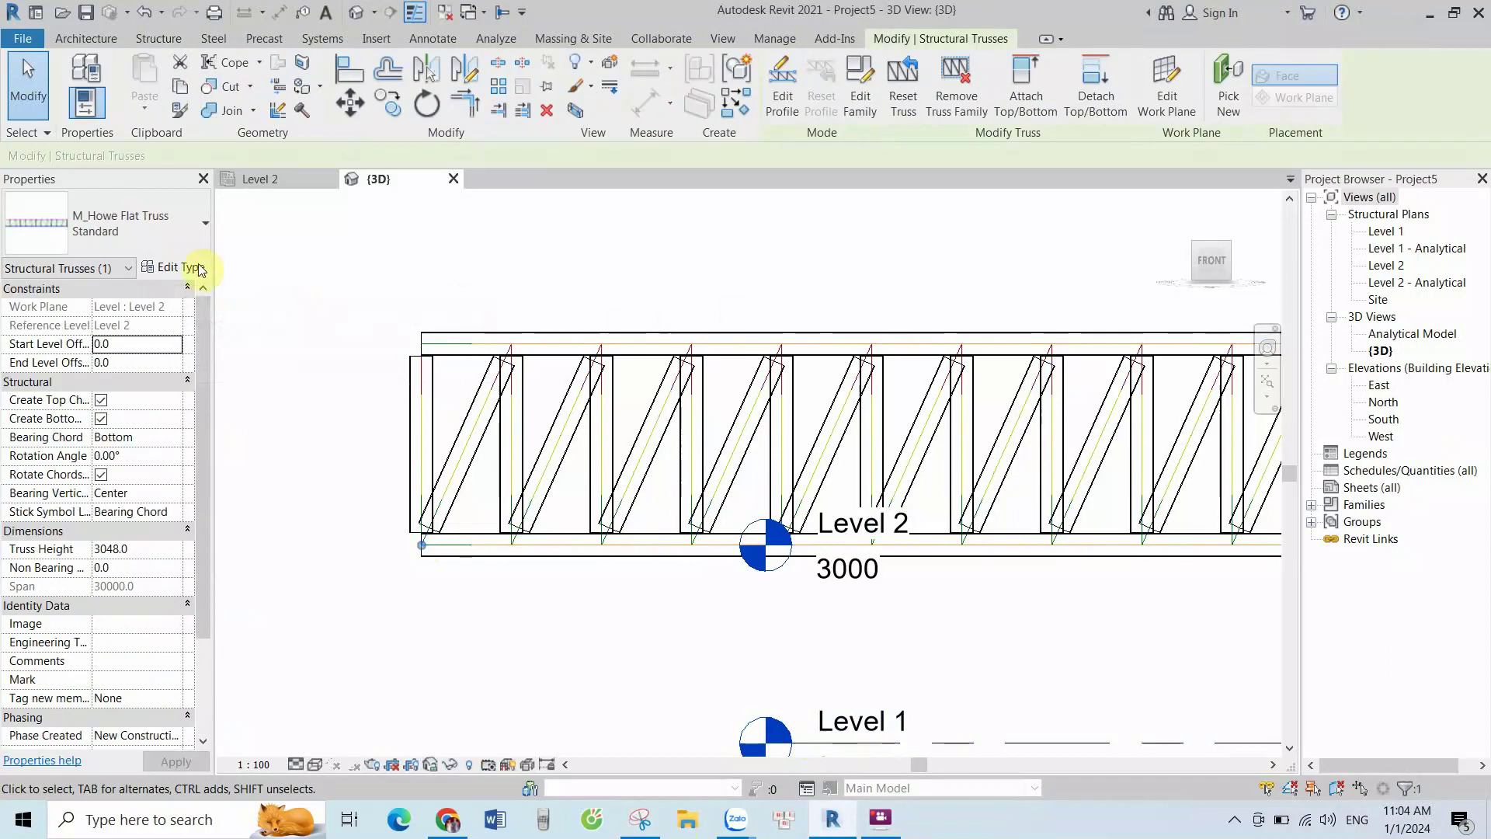
left_click(174, 267)
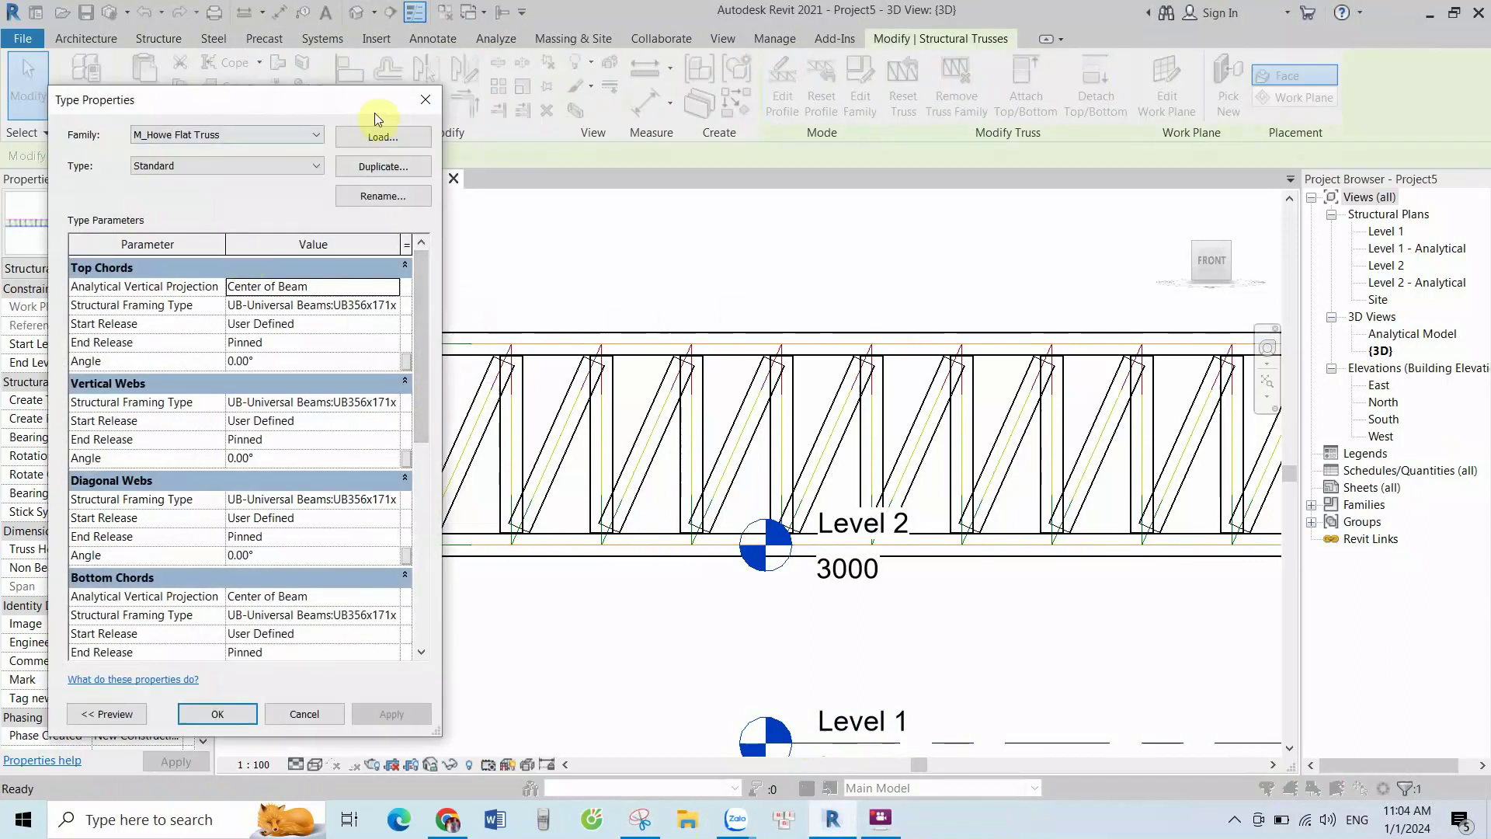
left_click(424, 101)
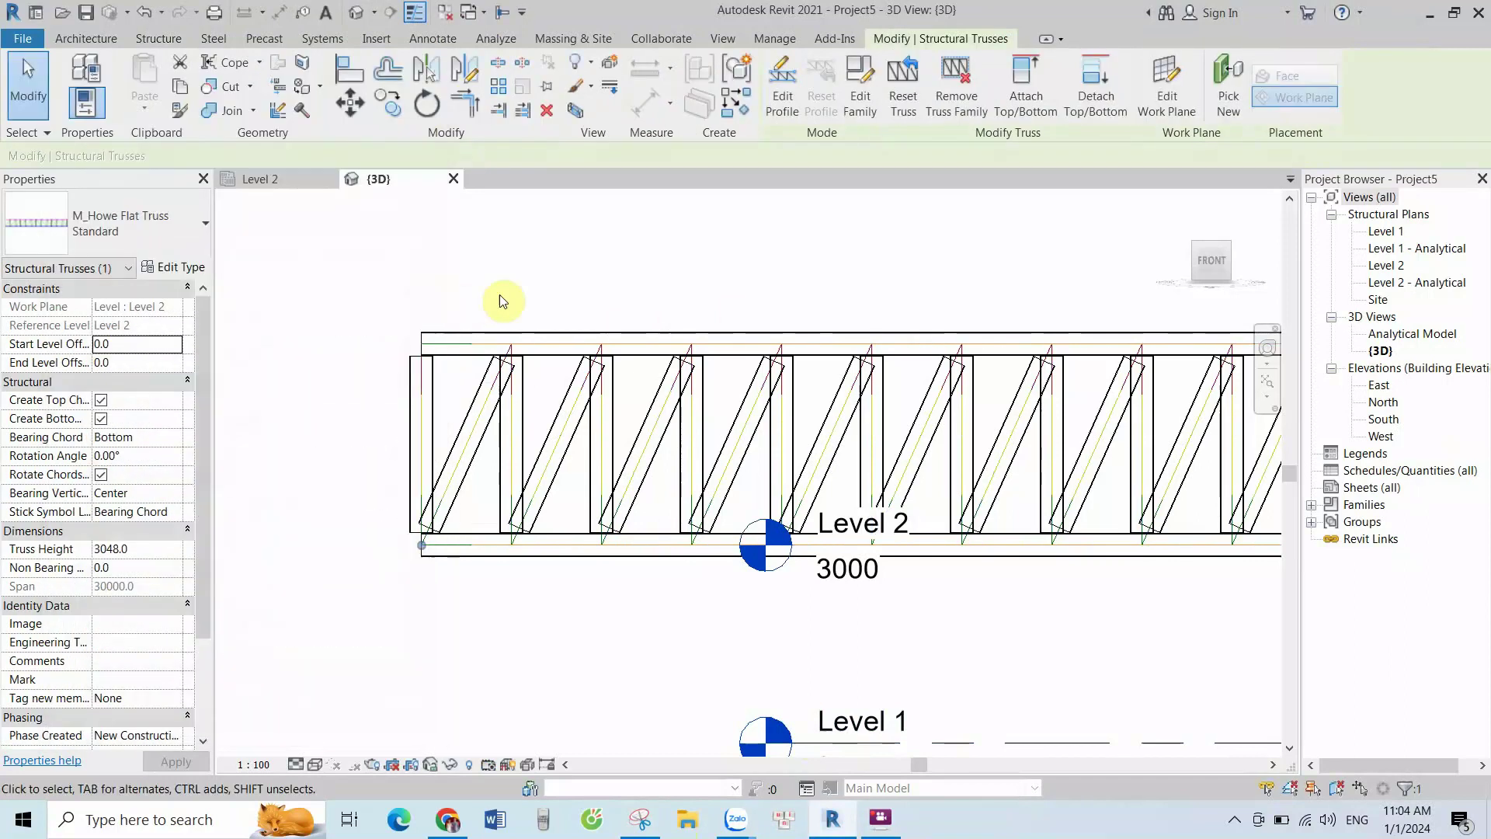
Open the type selector to review the available truss types
left_click(109, 218)
left_click(109, 217)
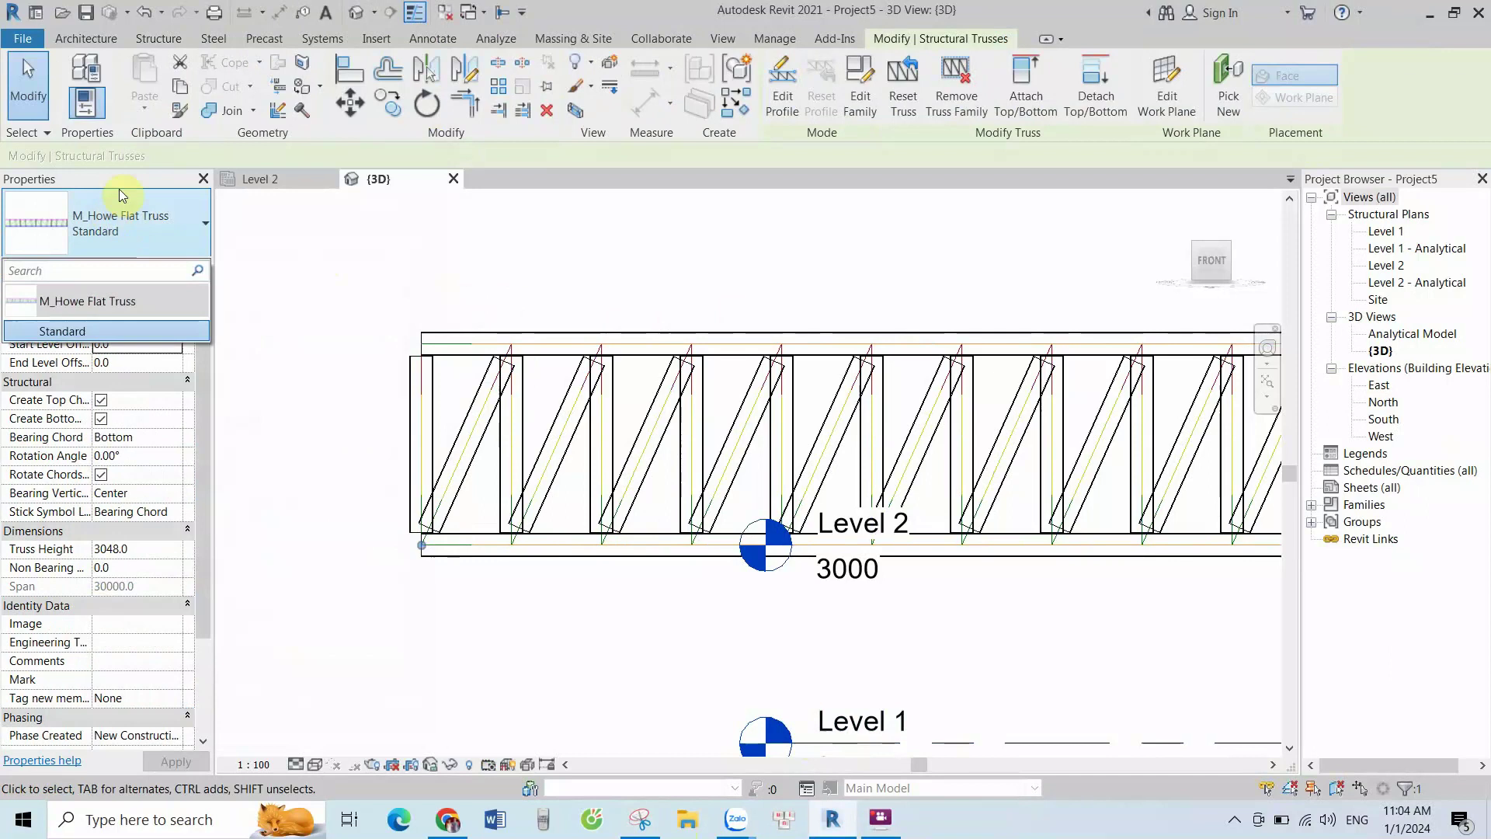
scroll(656, 326, "down", 2)
scroll(542, 393, "down", 1)
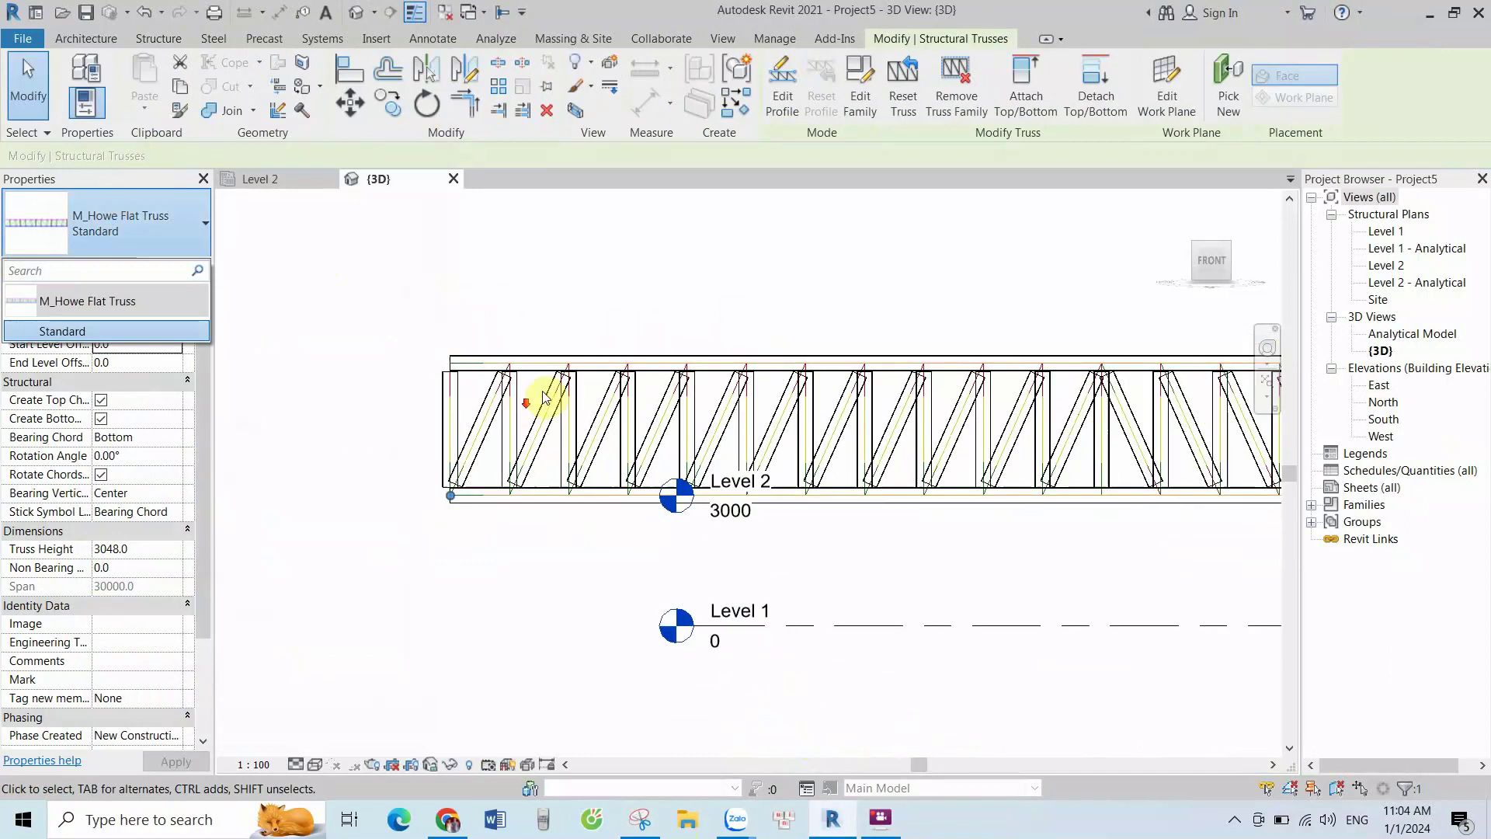
Close the {3D} view back to Level 2 and reopen the truss reference drawing
left_click(845, 305)
scroll(493, 359, "down", 1)
scroll(989, 365, "up", 1)
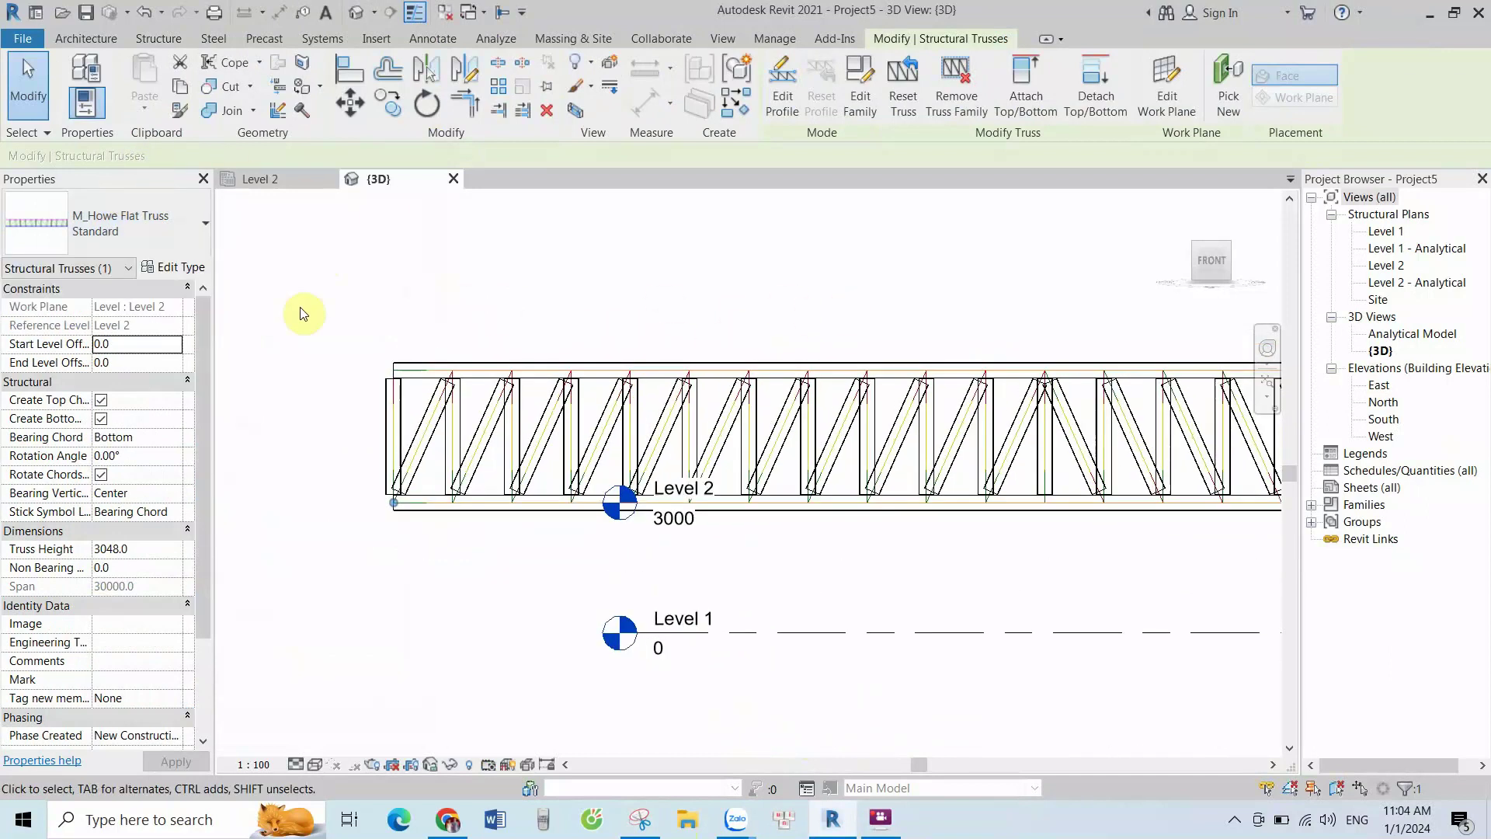
scroll(419, 400, "up", 1)
scroll(497, 346, "up", 1)
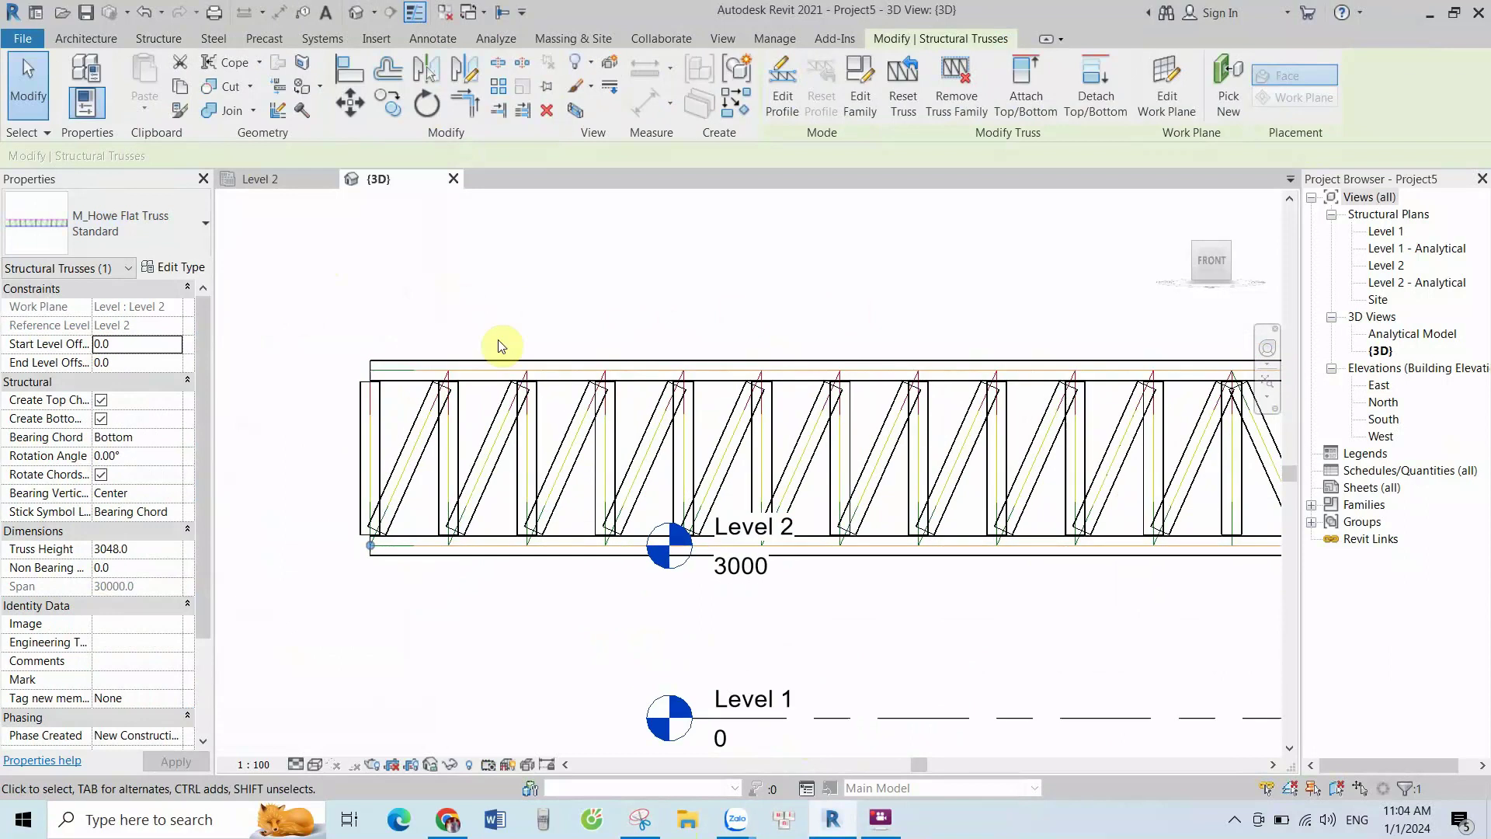
scroll(451, 422, "up", 1)
scroll(497, 423, "down", 1)
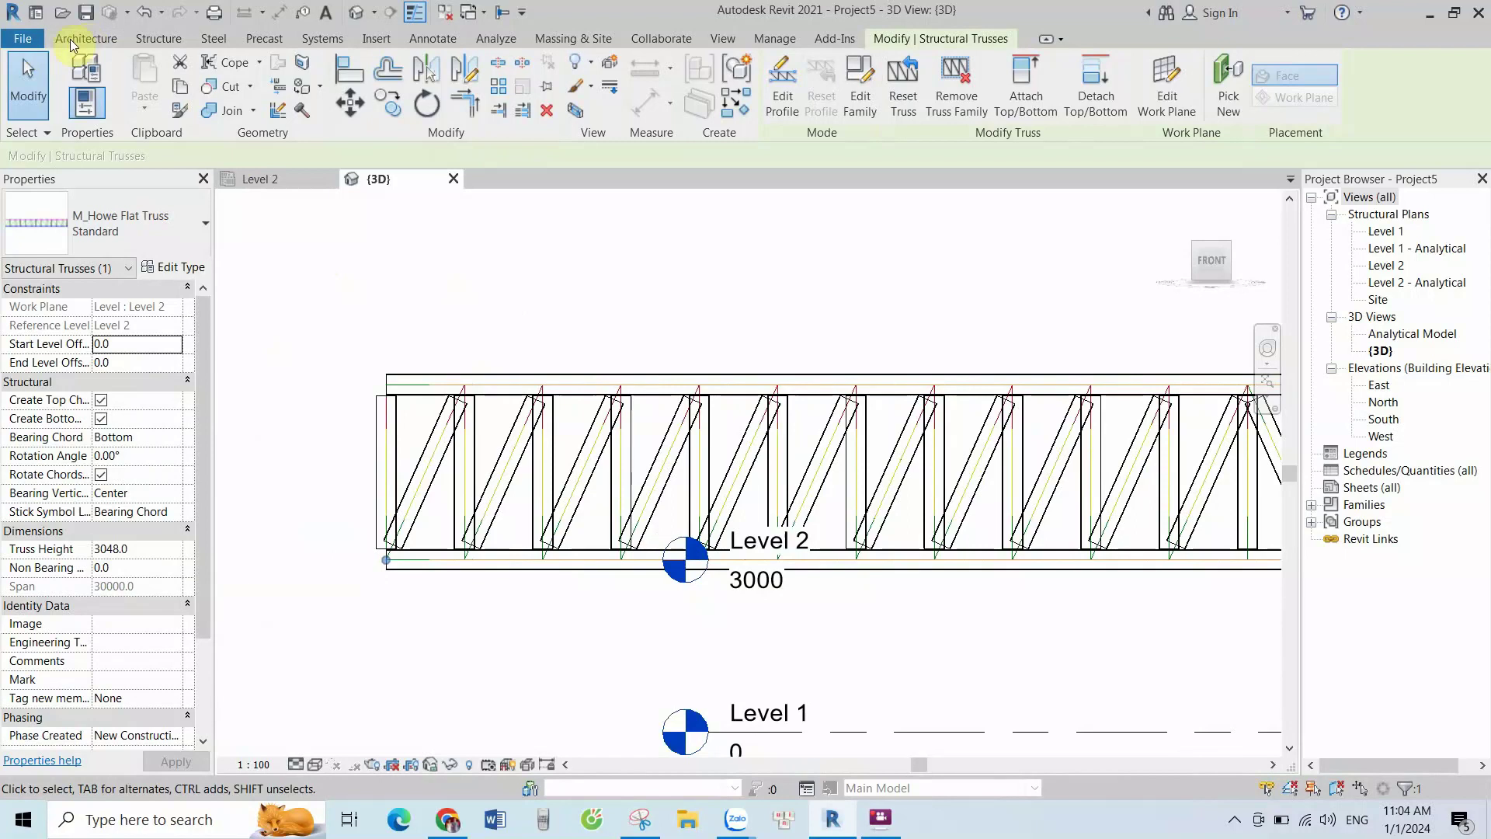
left_click(454, 181)
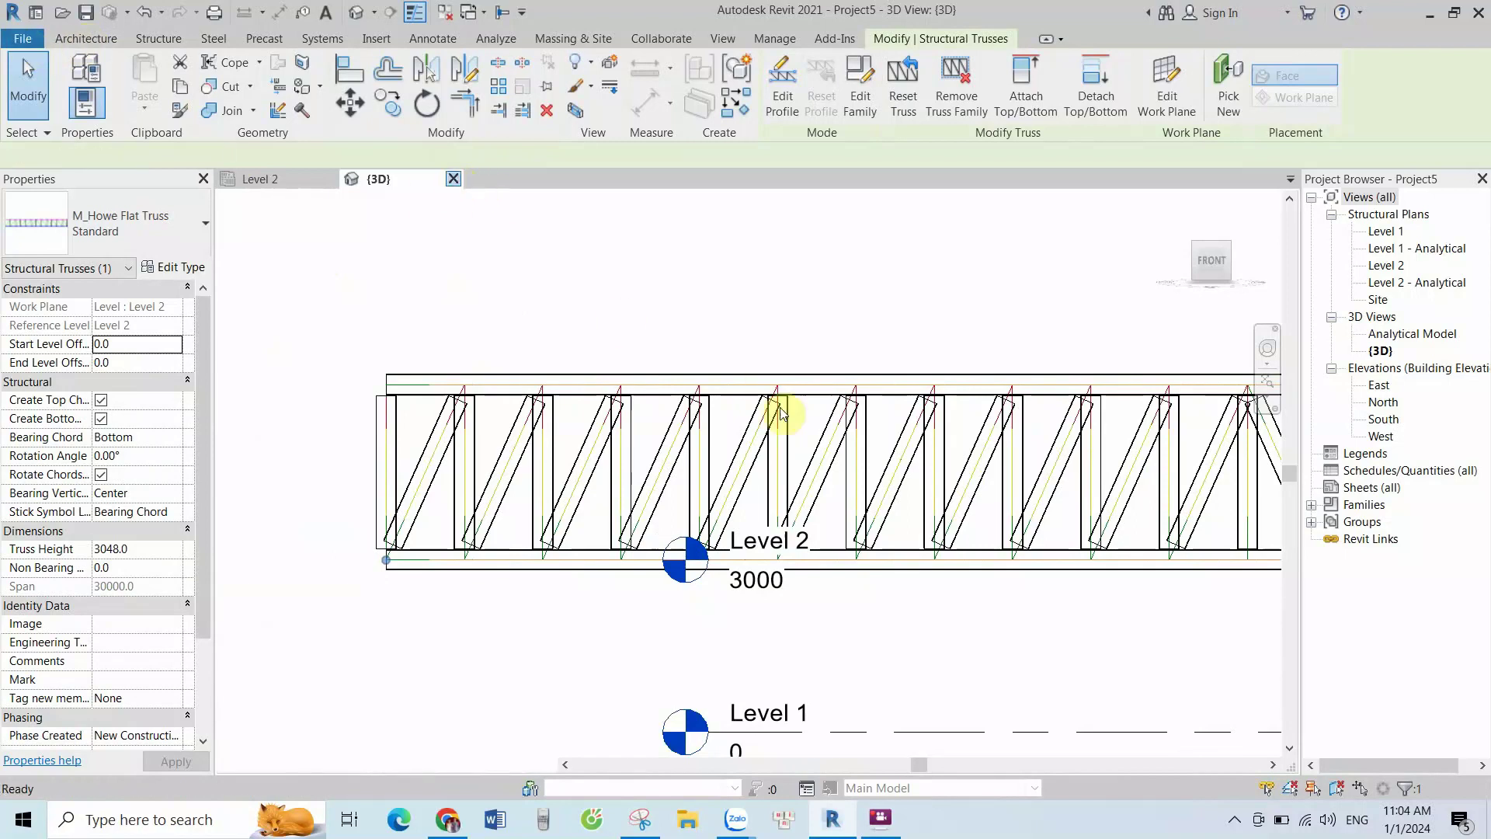
left_click(642, 821)
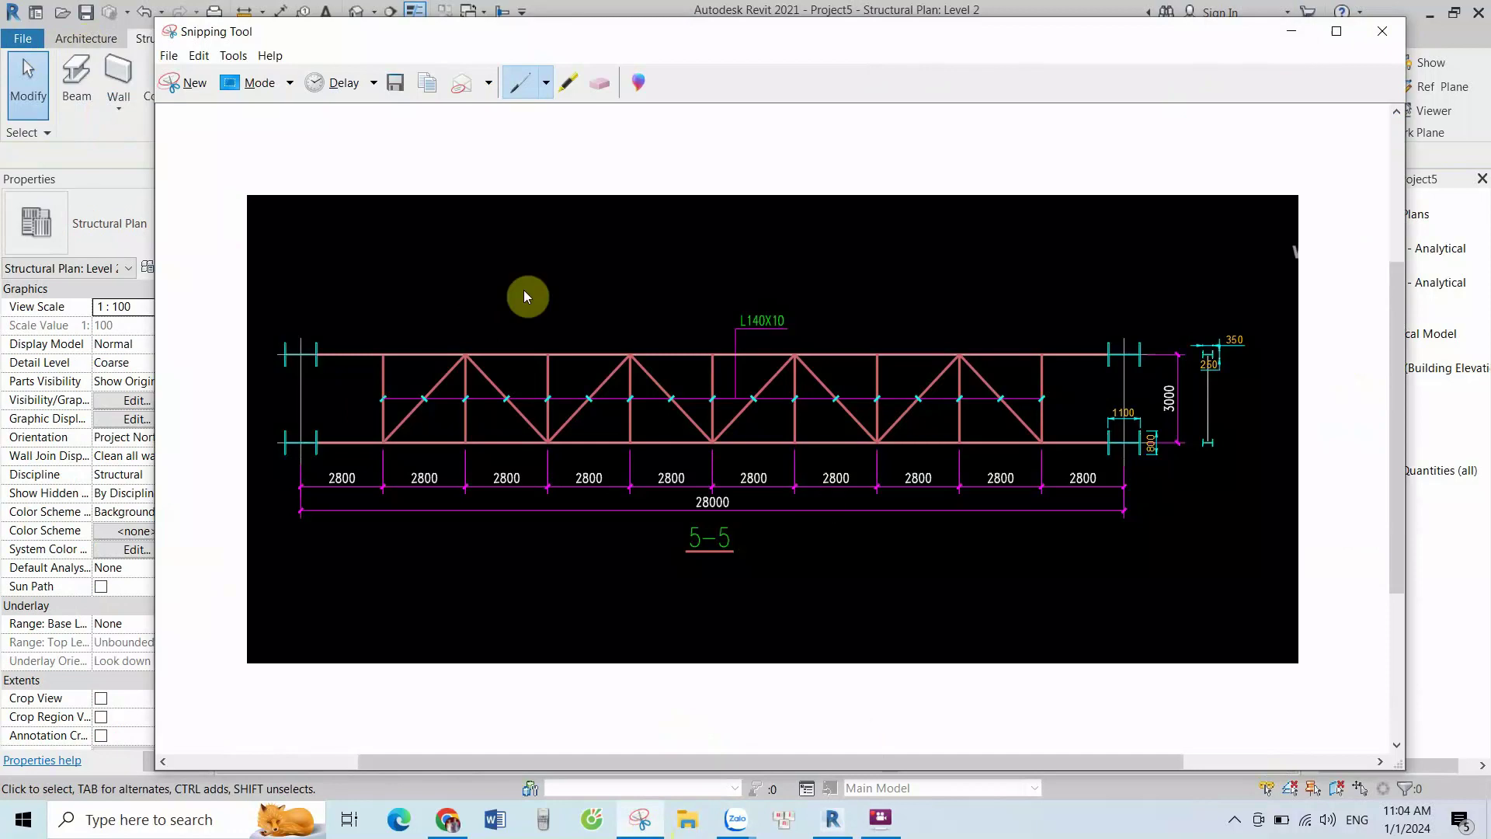
Return to Revit and start a new family from the File menu
left_click(1289, 31)
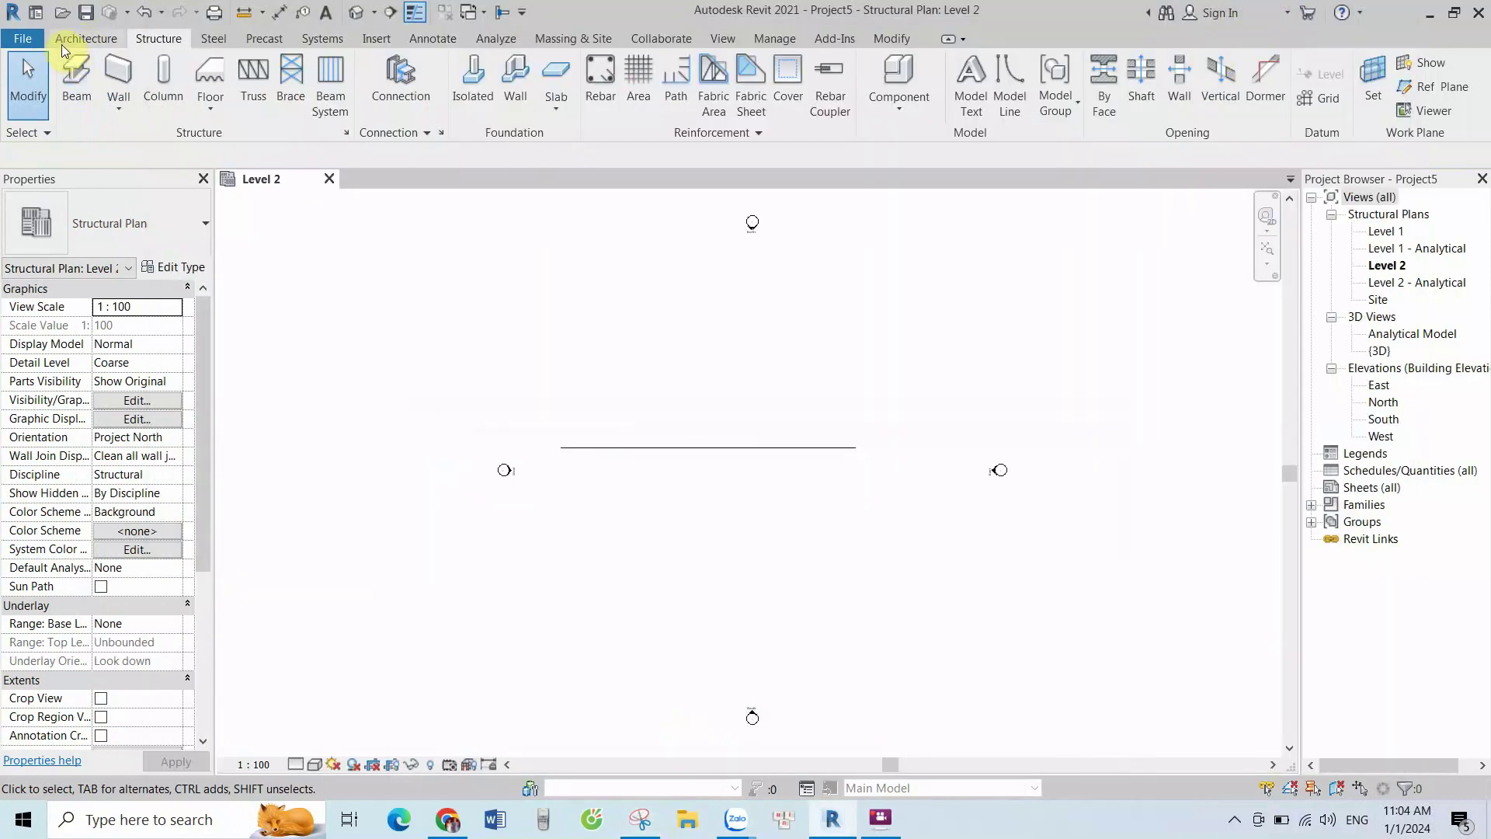
left_click(28, 39)
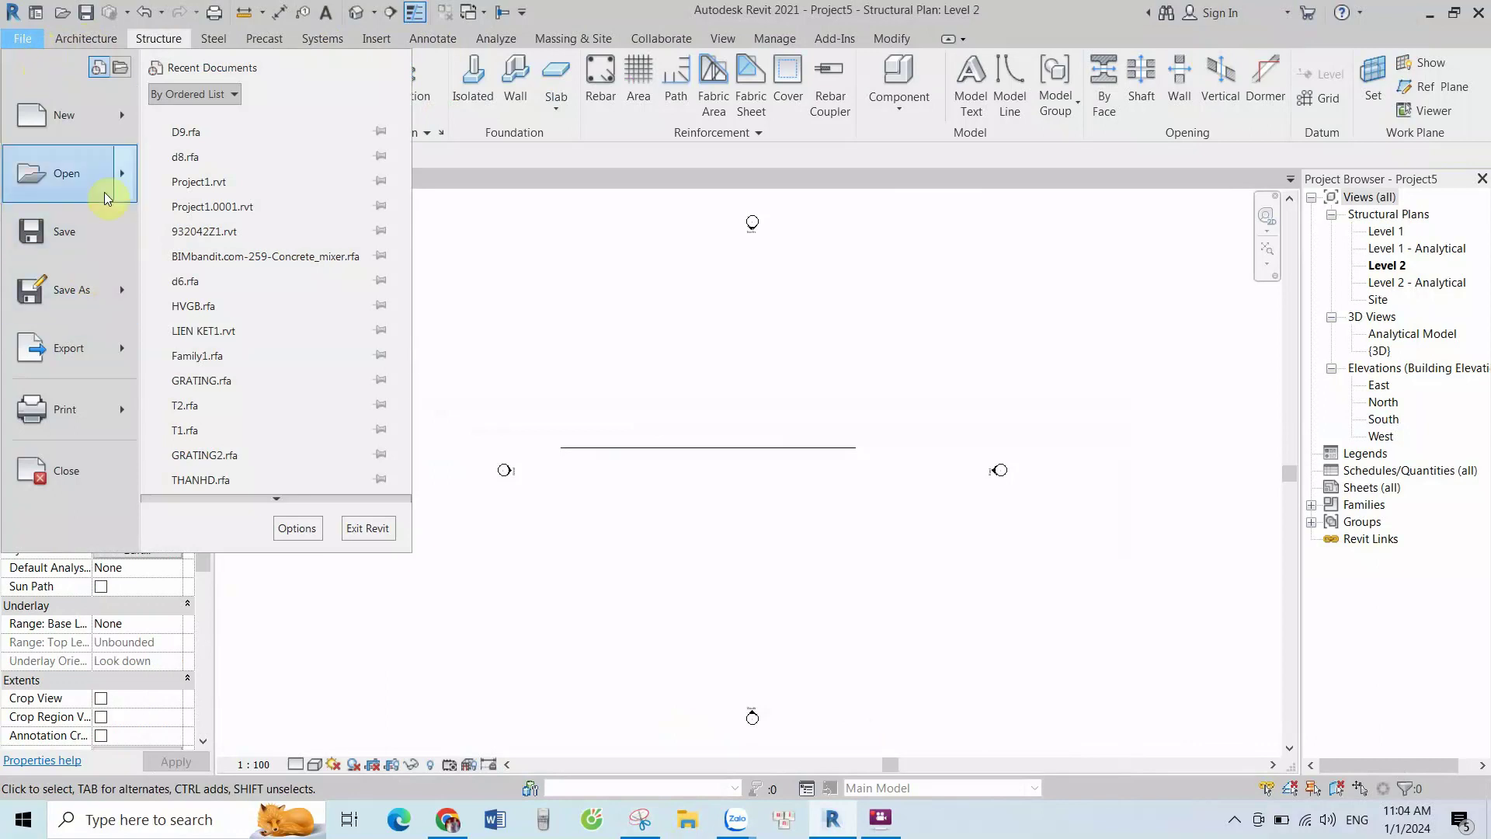
mouse_move(70, 114)
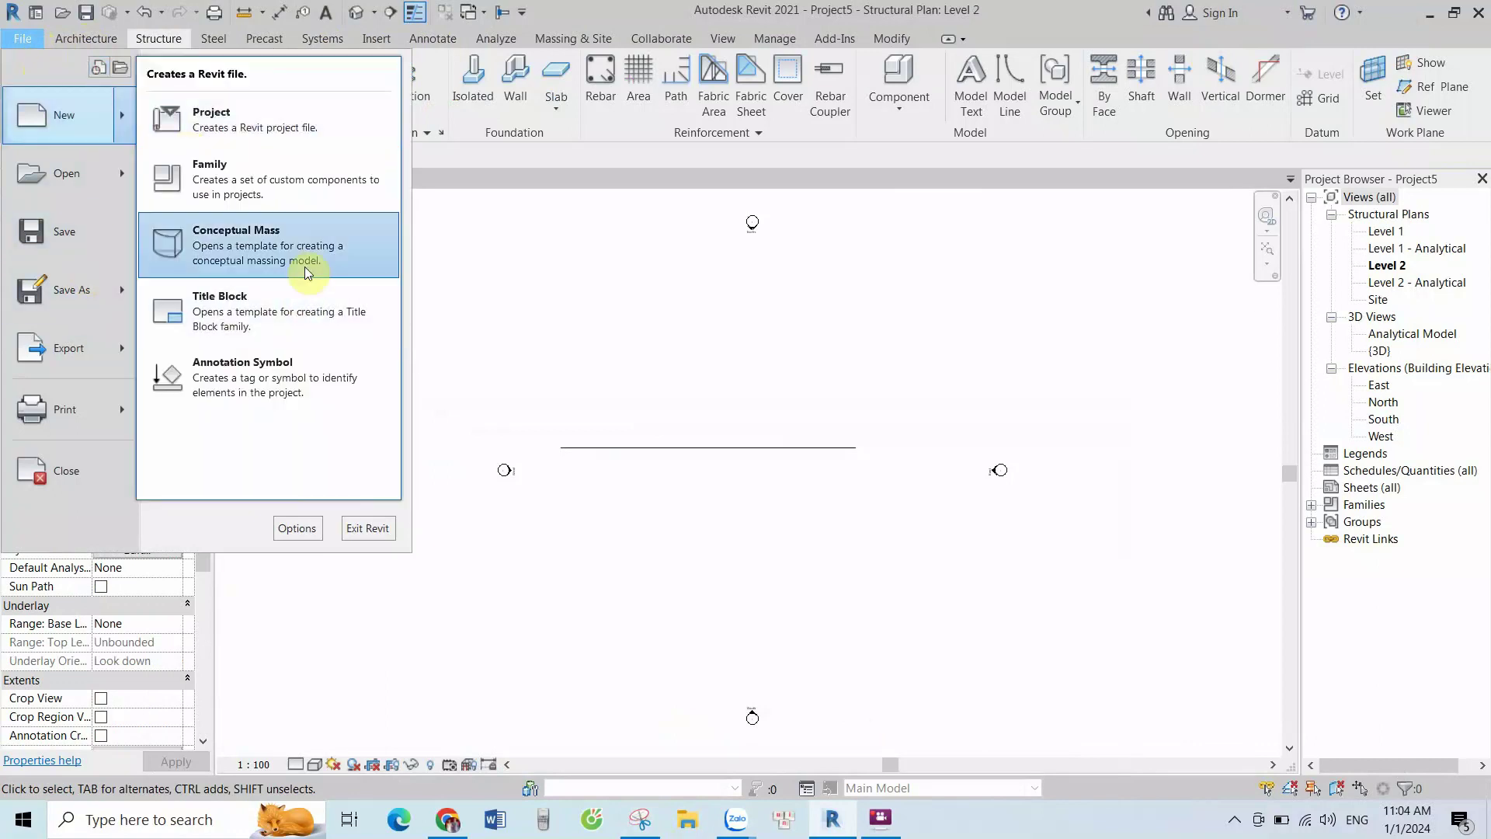
left_click(303, 180)
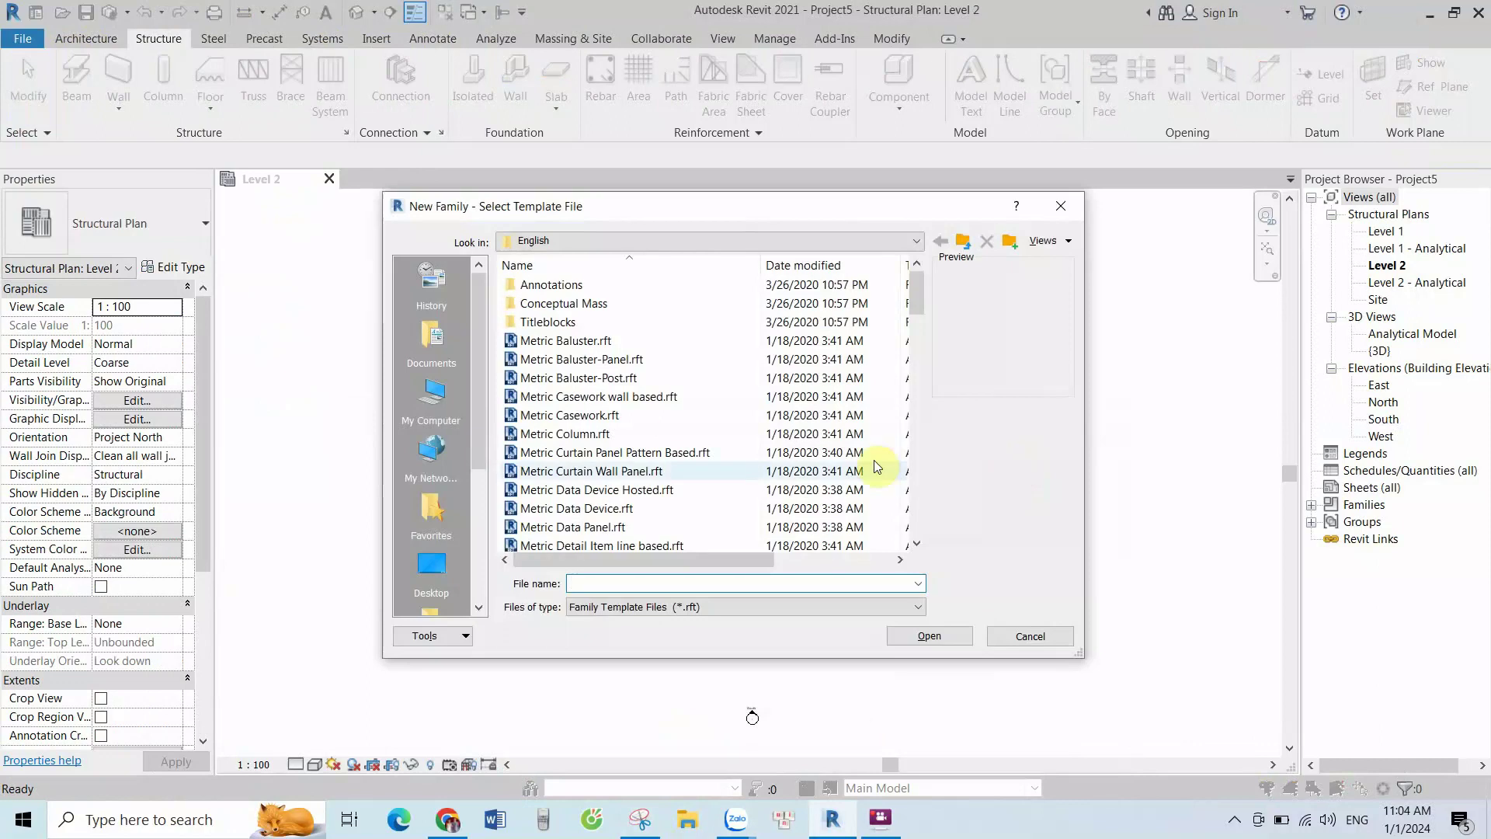
Choose Metric Structural Trusses.rft in the New Family dialog and open it
scroll(882, 469, "down", 5)
scroll(777, 462, "down", 5)
scroll(776, 463, "down", 6)
scroll(776, 466, "down", 4)
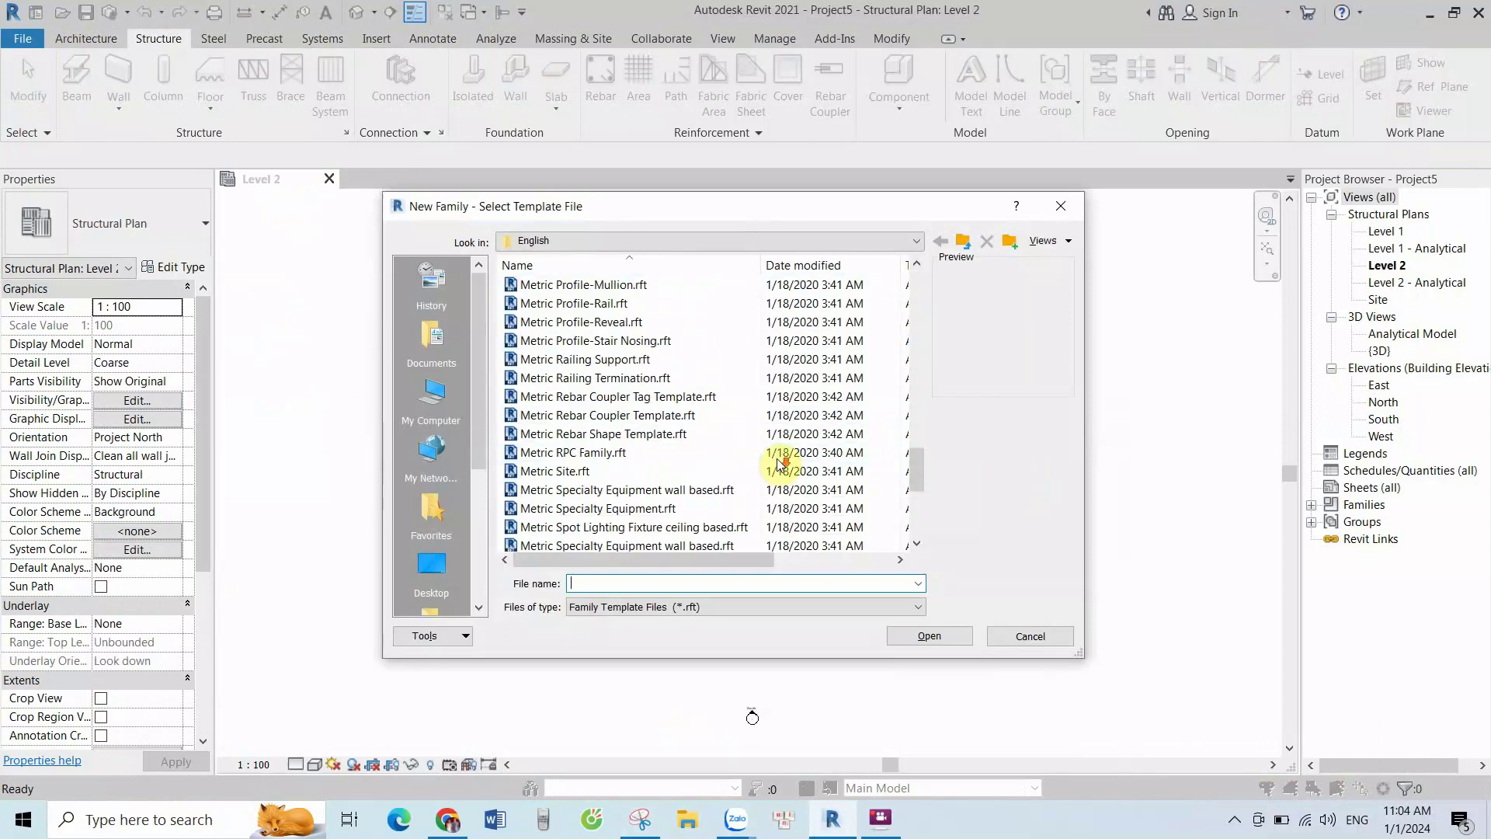
scroll(778, 470, "down", 3)
scroll(779, 474, "down", 2)
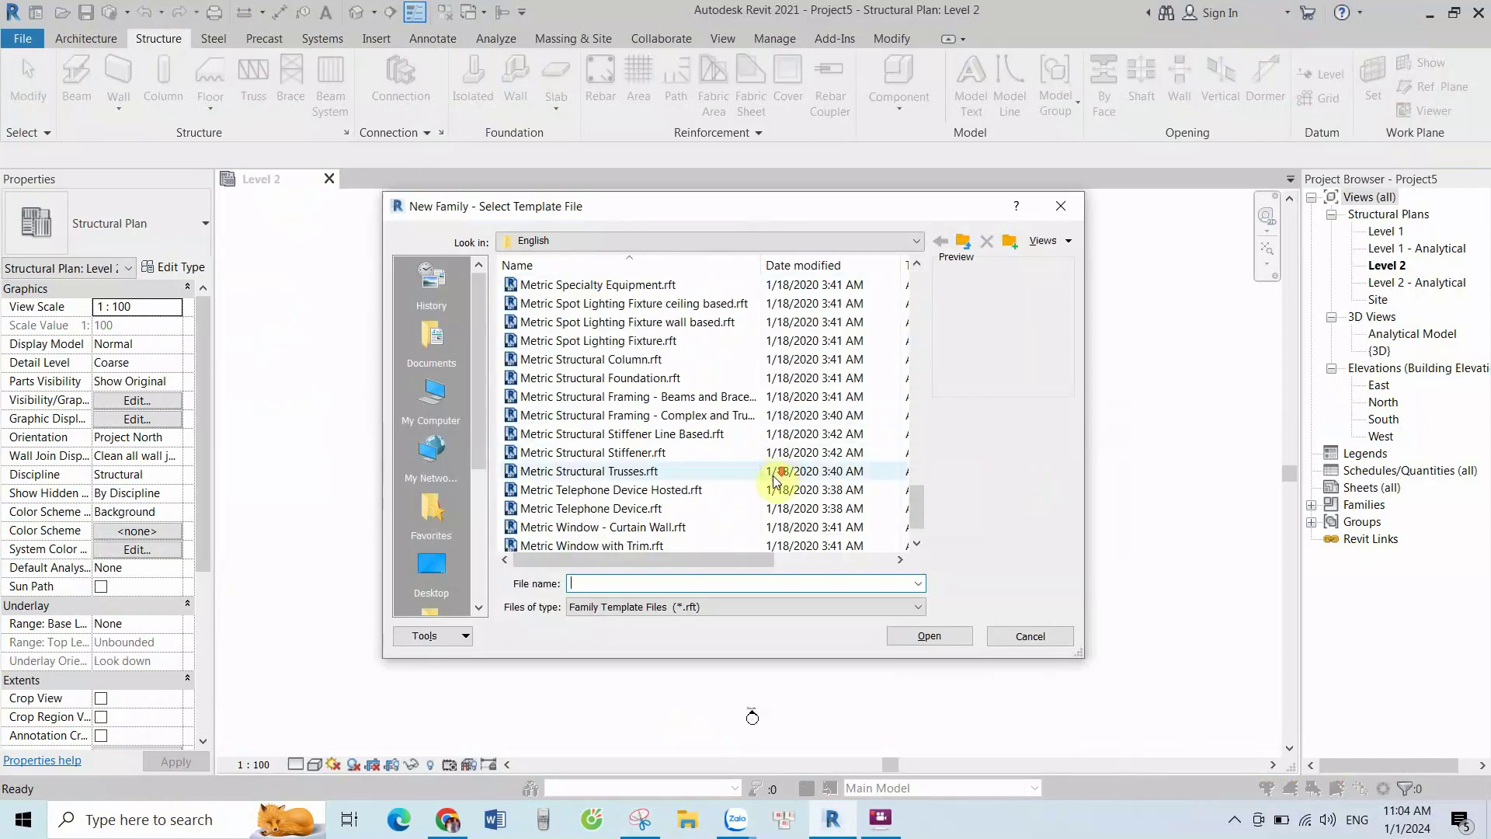
scroll(774, 480, "down", 1)
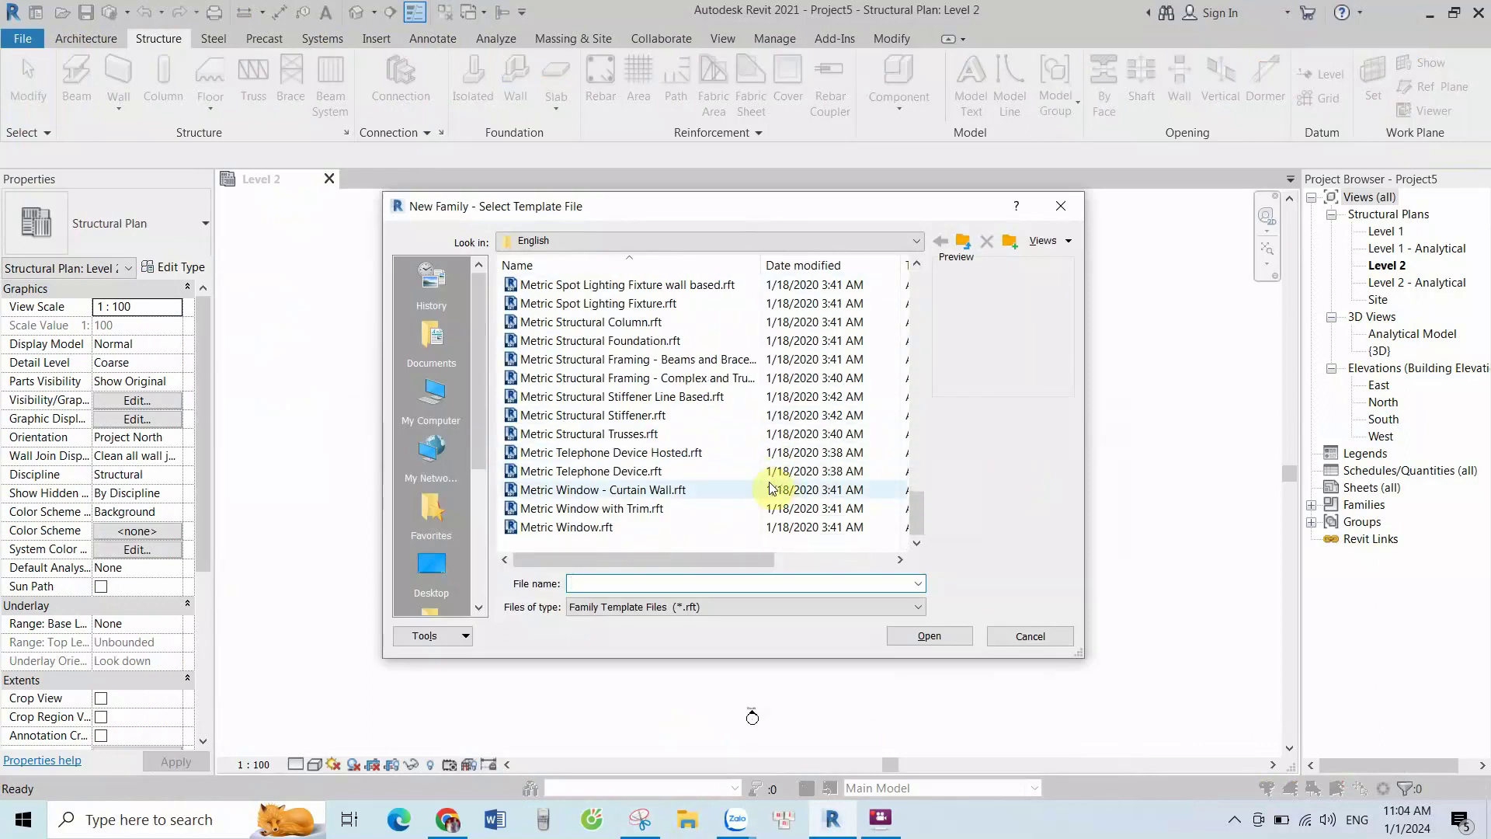
left_click(643, 440)
left_click(935, 632)
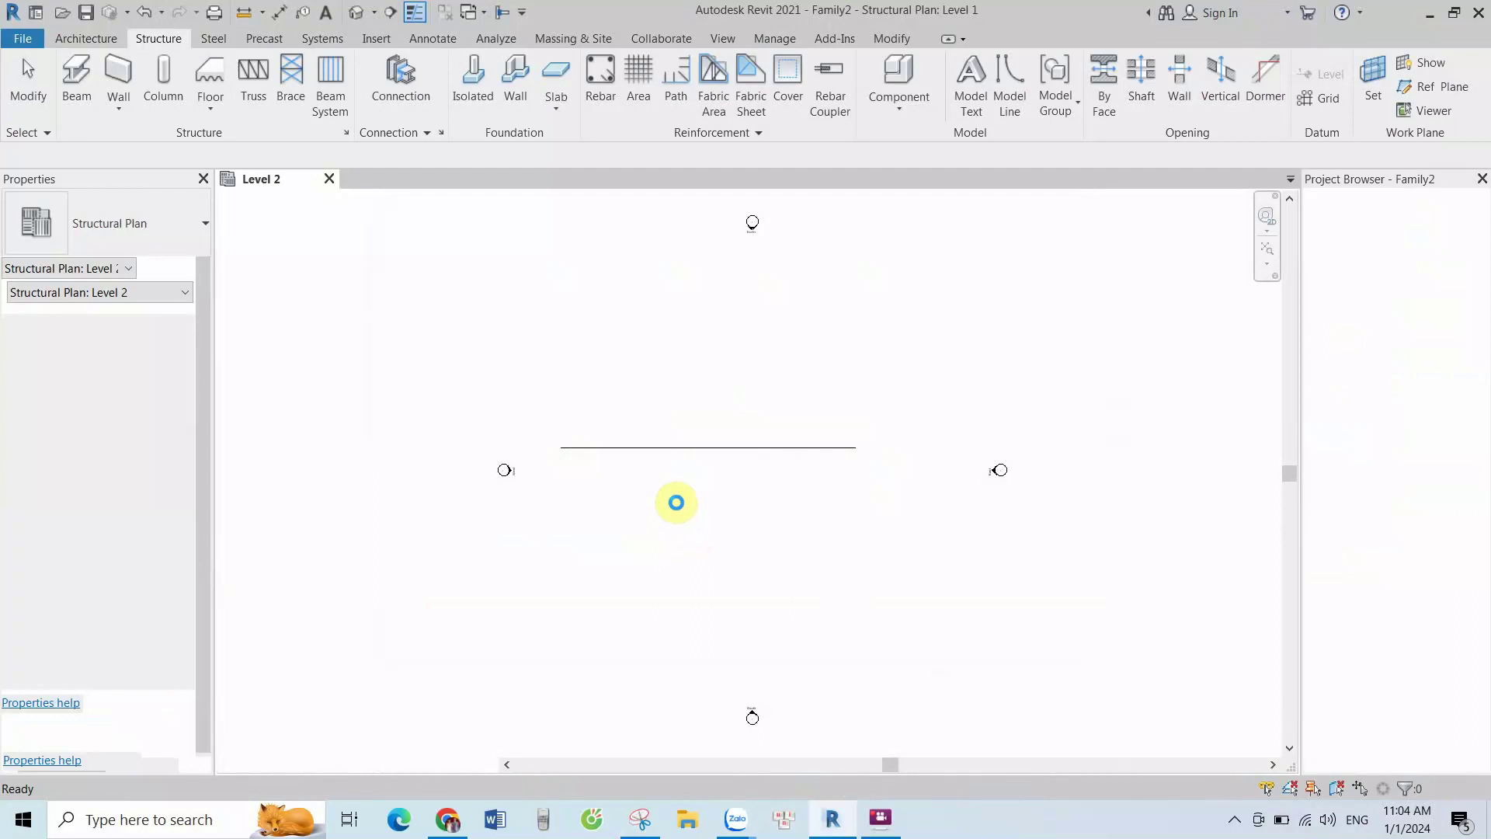
Close the project's Level 2 plan view, answering the save prompt
left_click(328, 179)
left_click(777, 410)
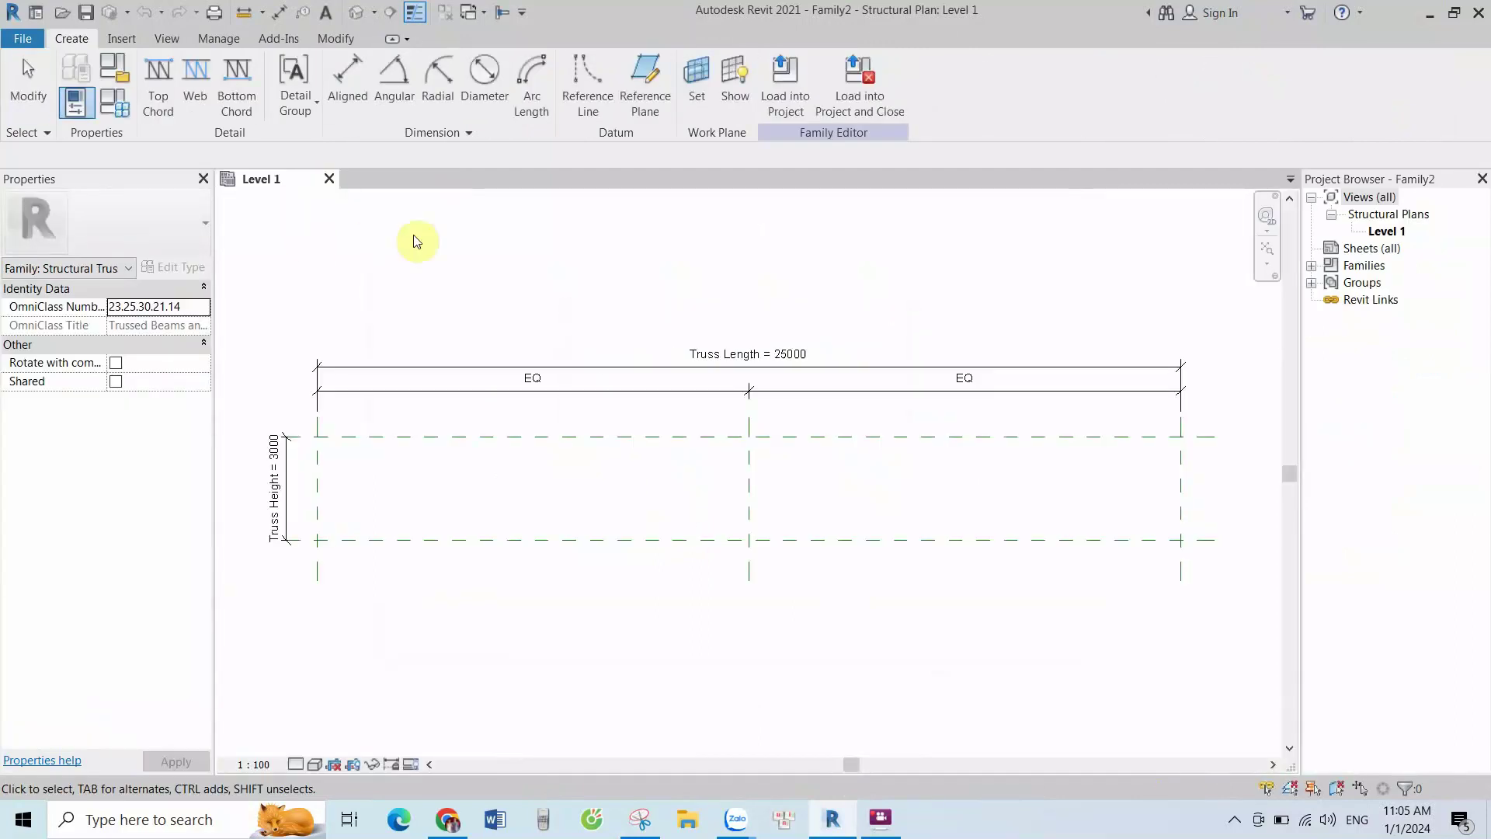
scroll(698, 365, "down", 1)
scroll(747, 377, "up", 1)
scroll(344, 368, "up", 1)
scroll(610, 370, "down", 1)
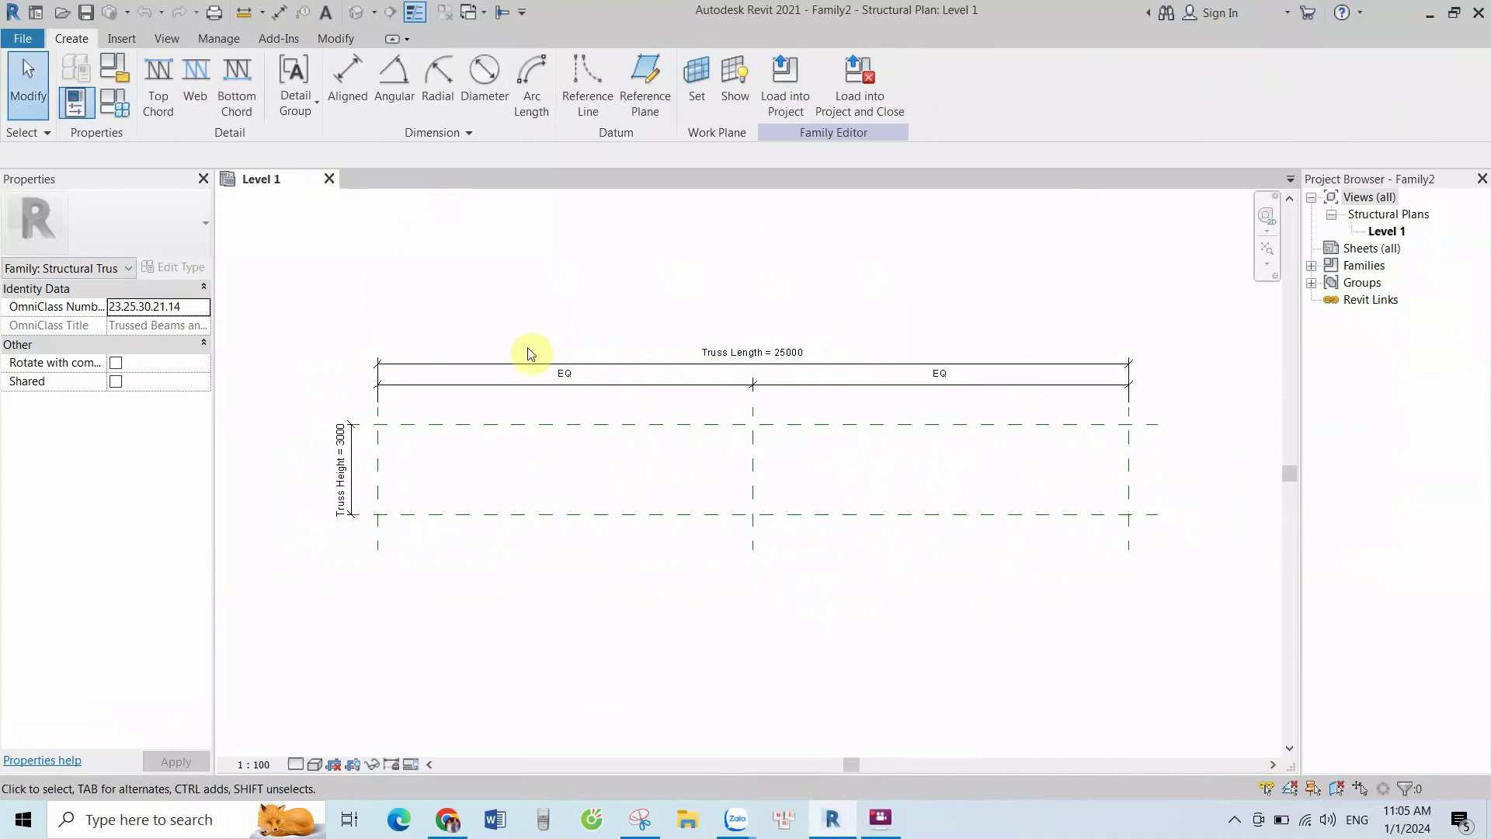
scroll(761, 427, "up", 1)
Temporarily hide the Center plane and EQ dimensions, and move the Truss Height and Length dimensions clear
left_click(755, 443)
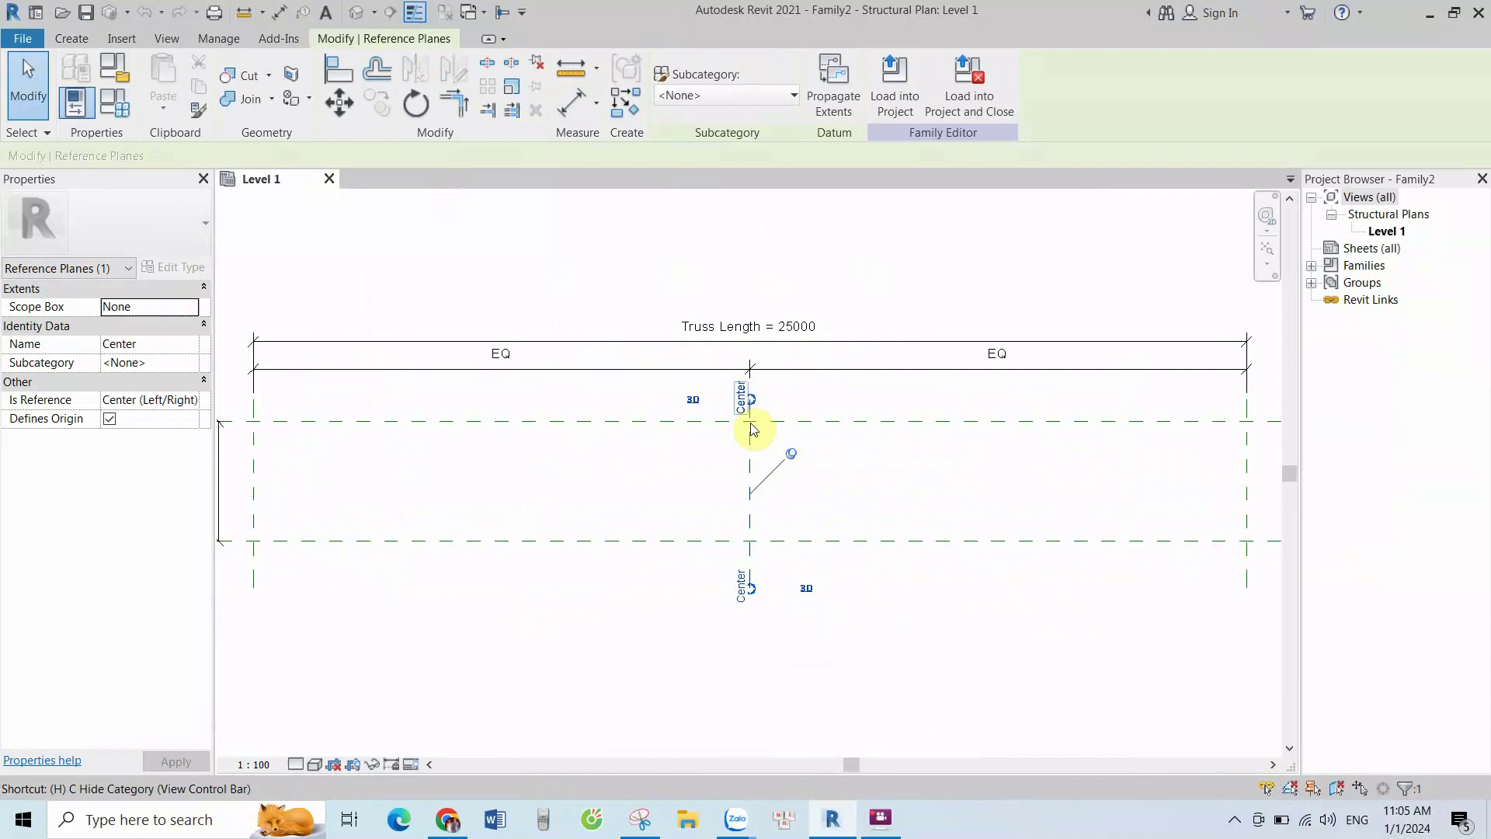
key("h")
key("h")
scroll(690, 392, "down", 2)
scroll(384, 451, "up", 1)
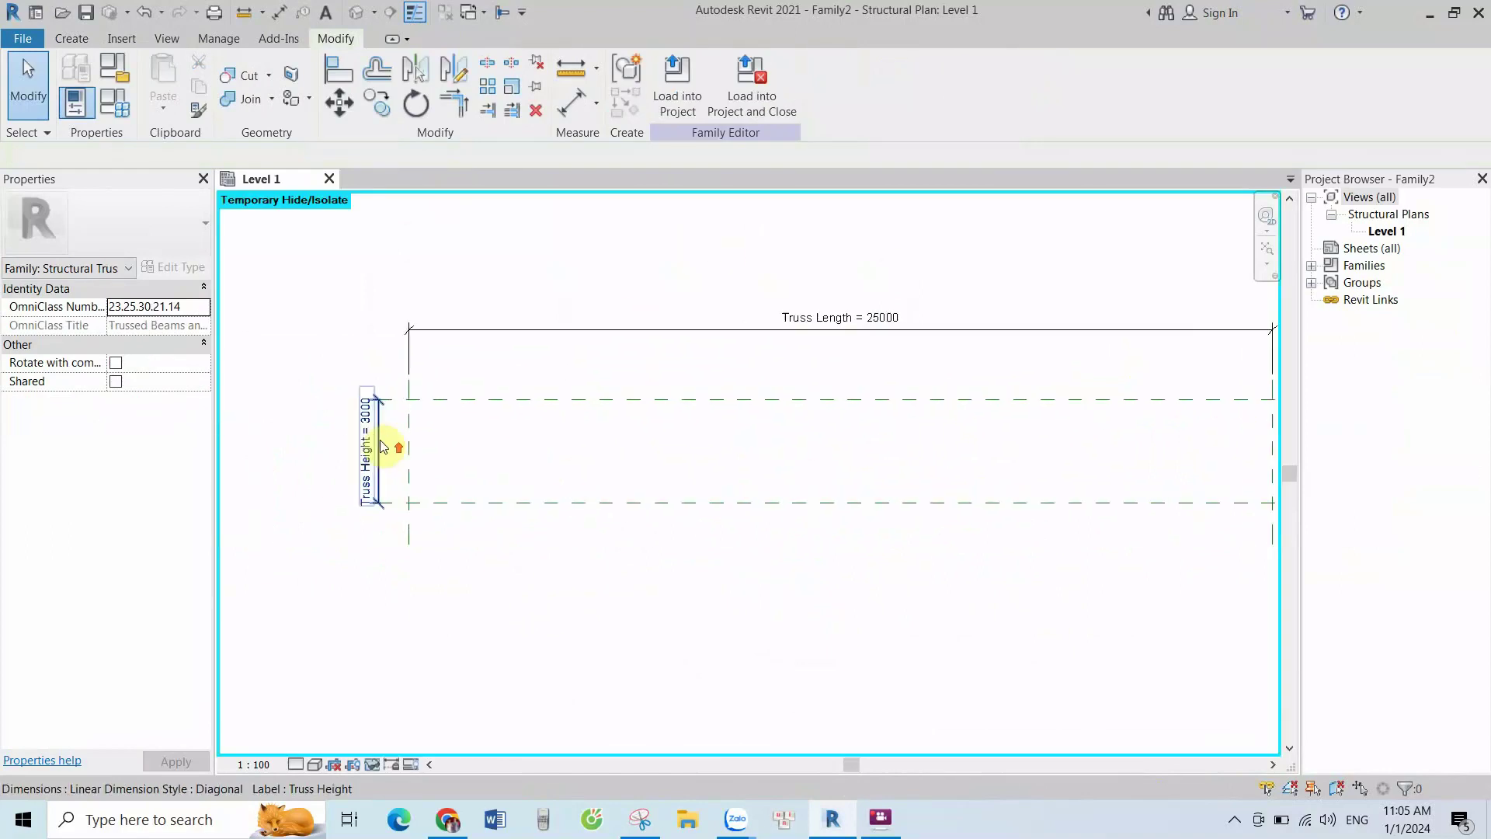
left_click_drag(383, 443, 295, 431)
left_click(344, 342)
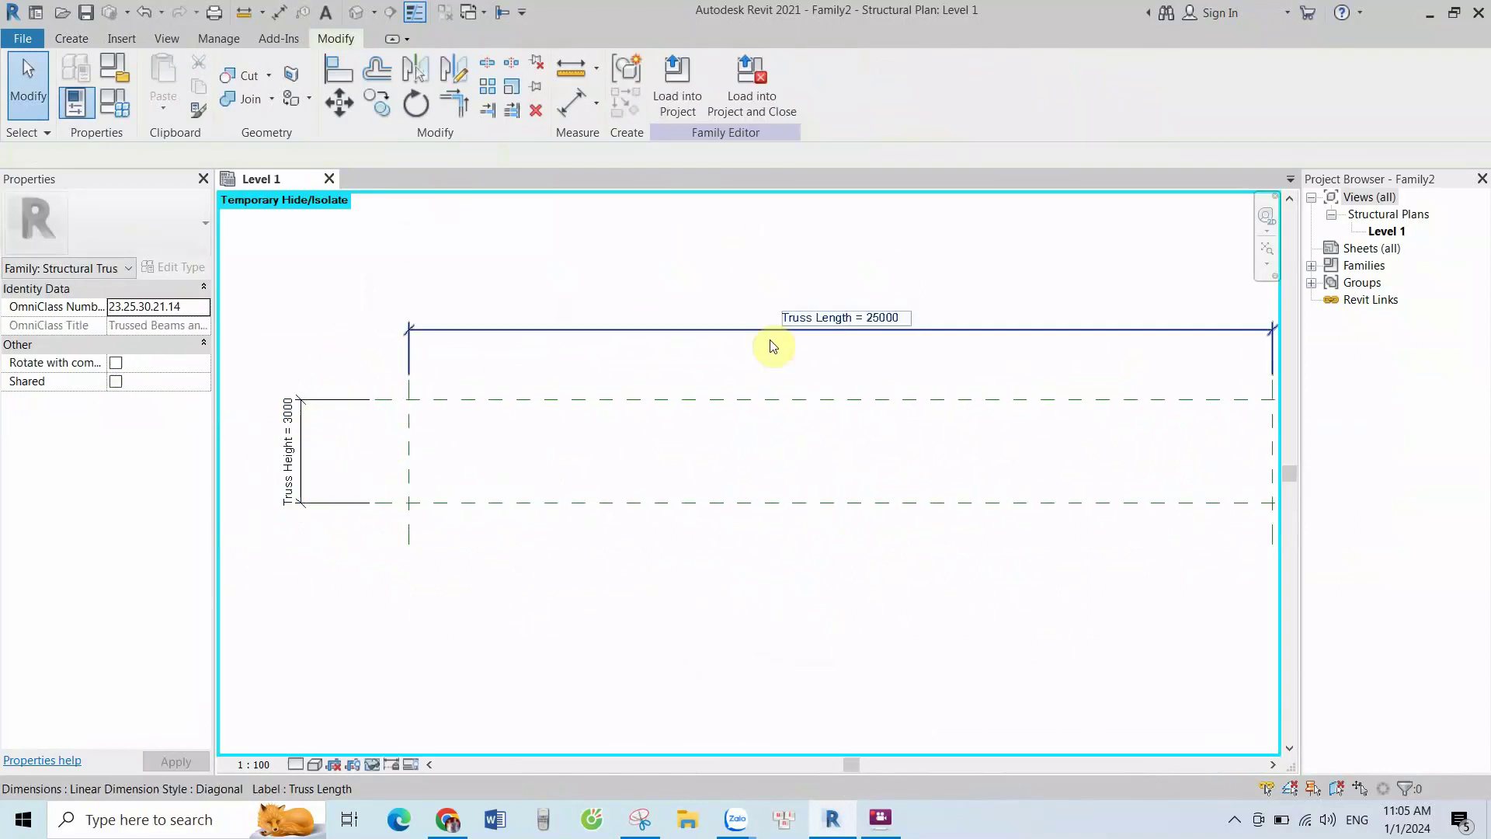
left_click_drag(674, 330, 670, 290)
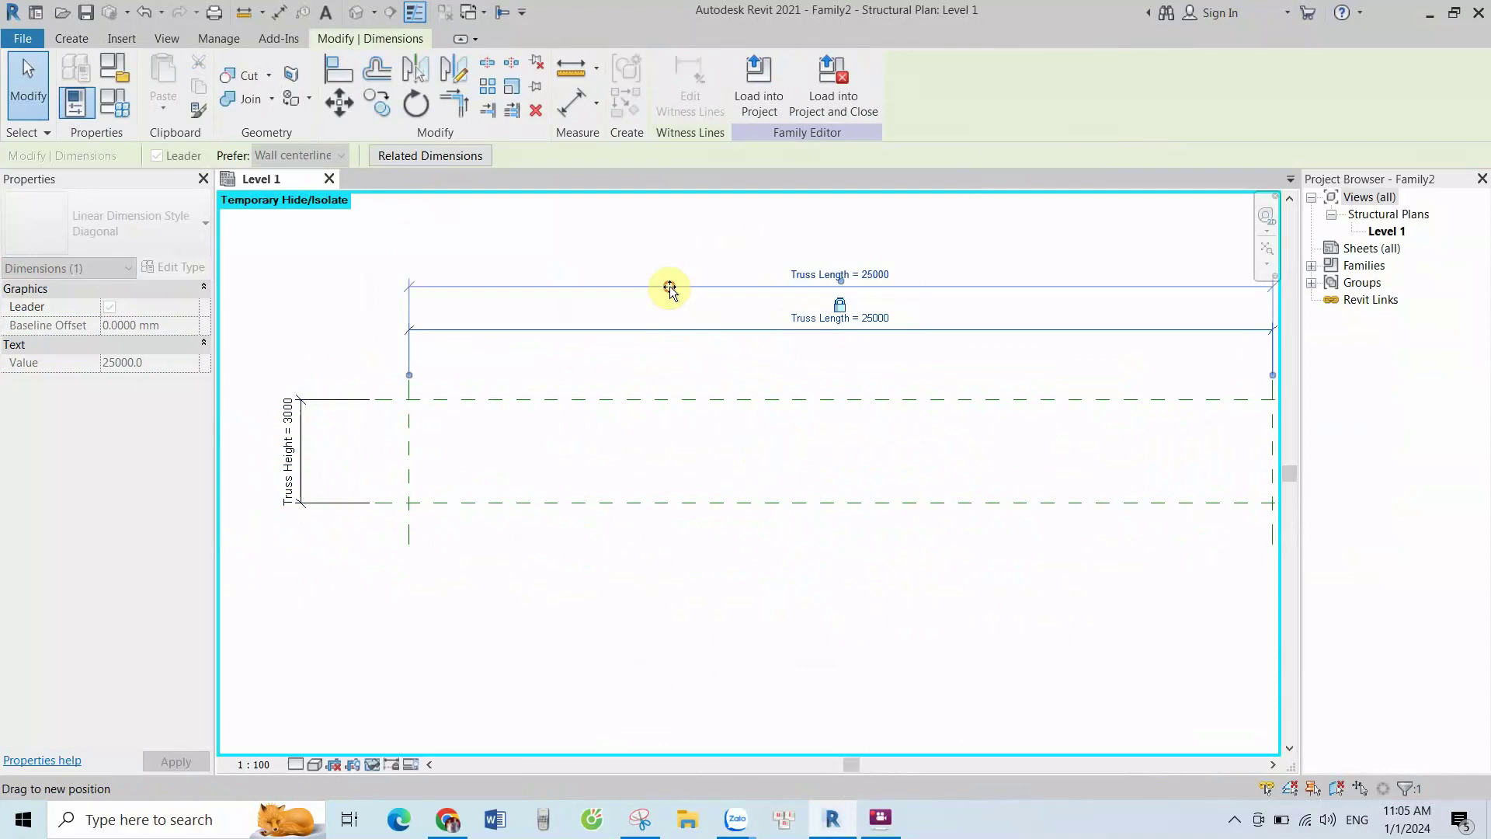
left_click(346, 341)
scroll(683, 348, "down", 1)
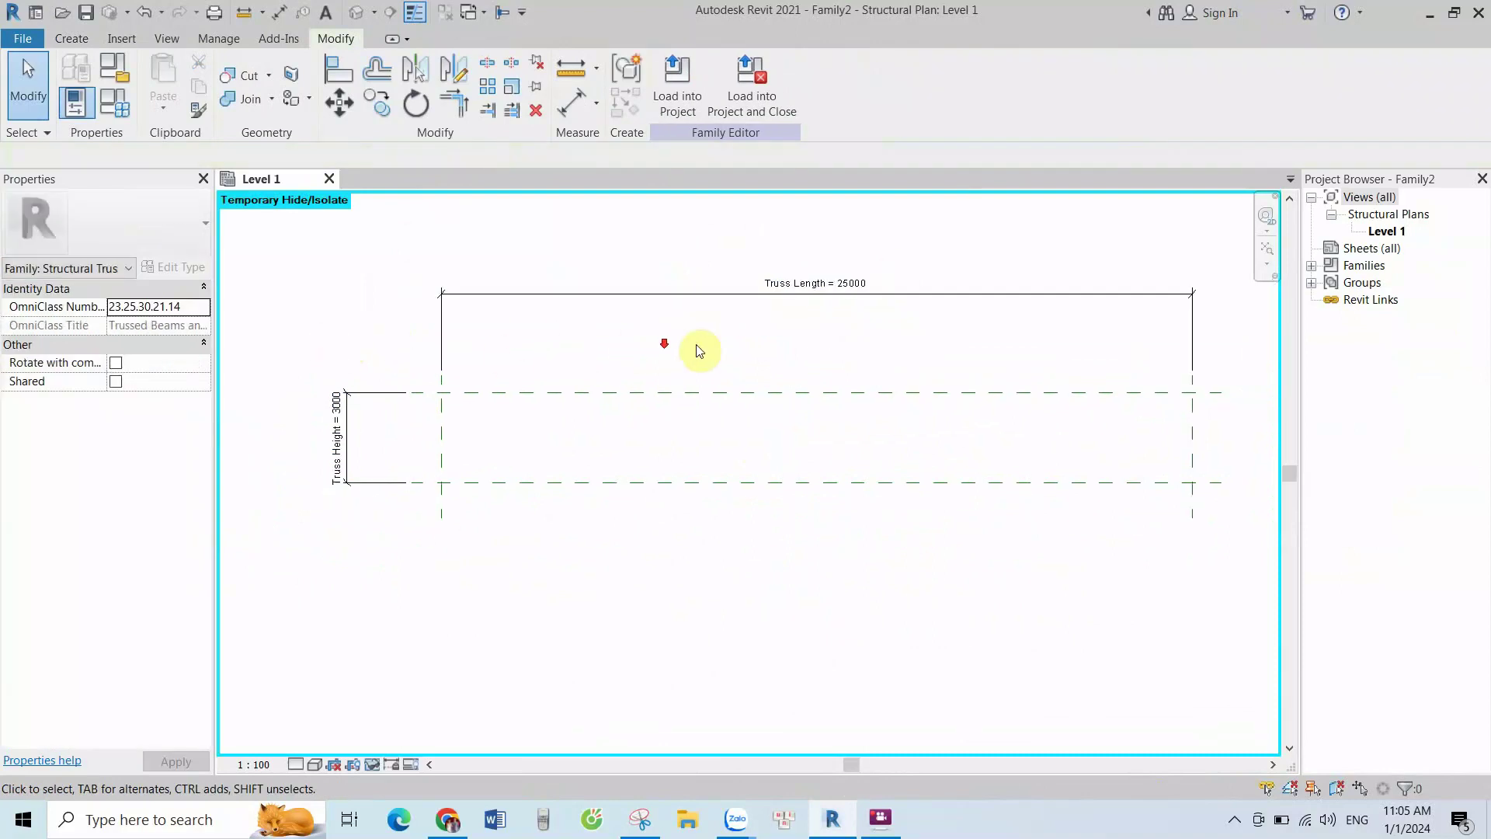
scroll(824, 294, "up", 1)
Change the Truss Length from 25000 to 28000, checking against the reference drawing
left_click(825, 283)
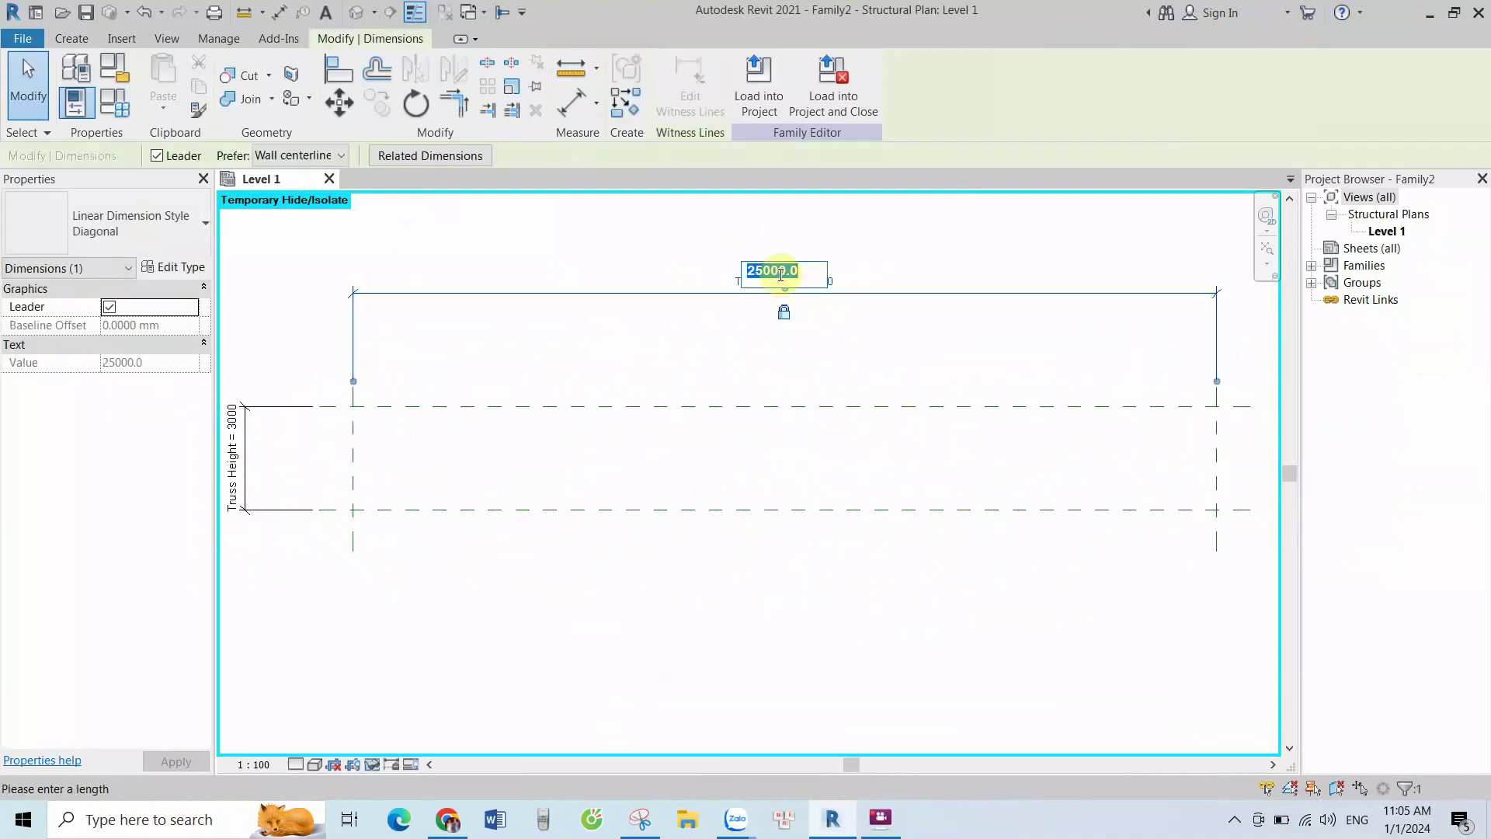
left_click(660, 817)
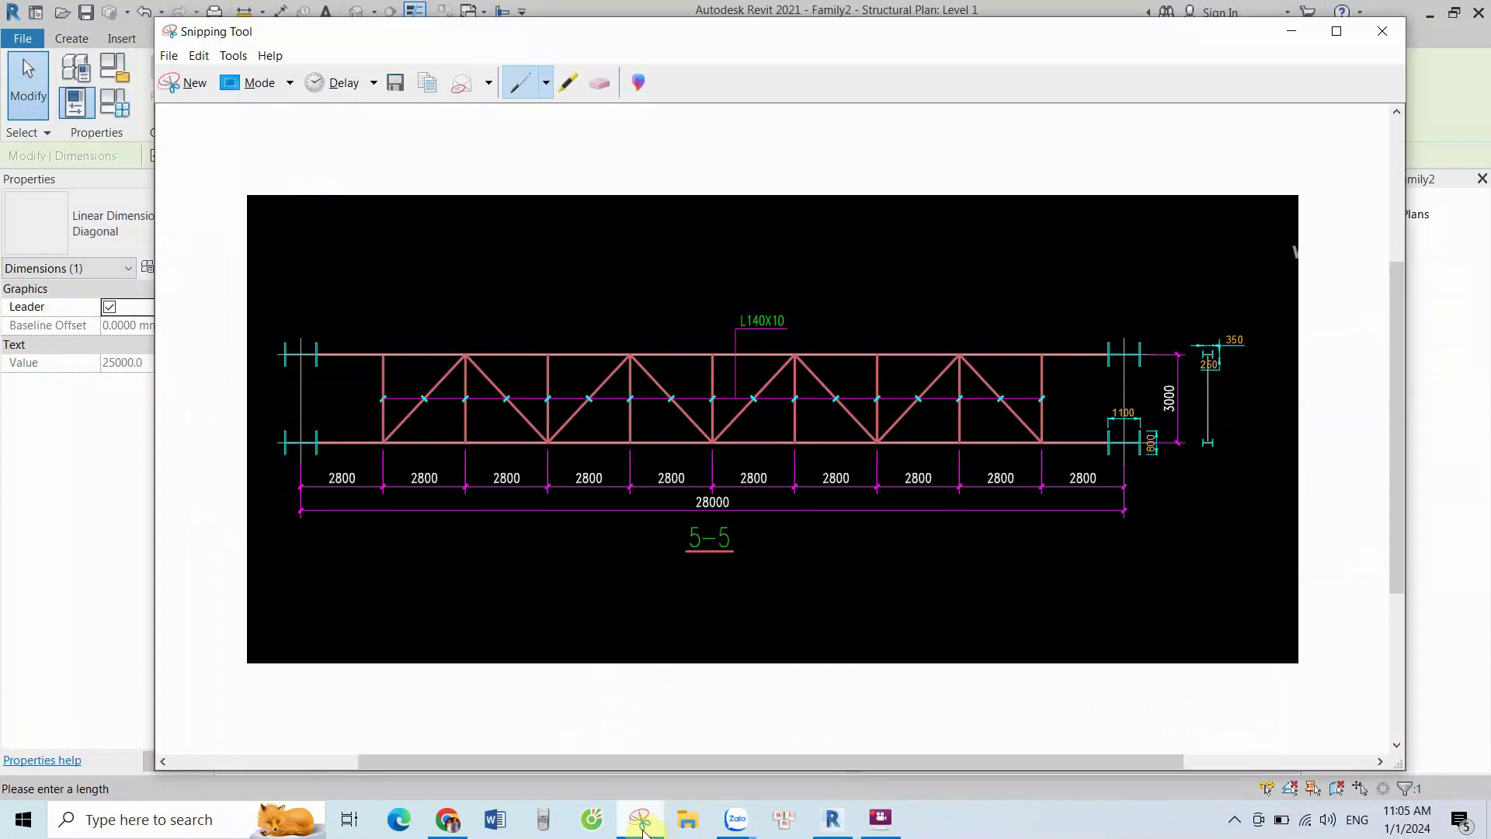
left_click(640, 823)
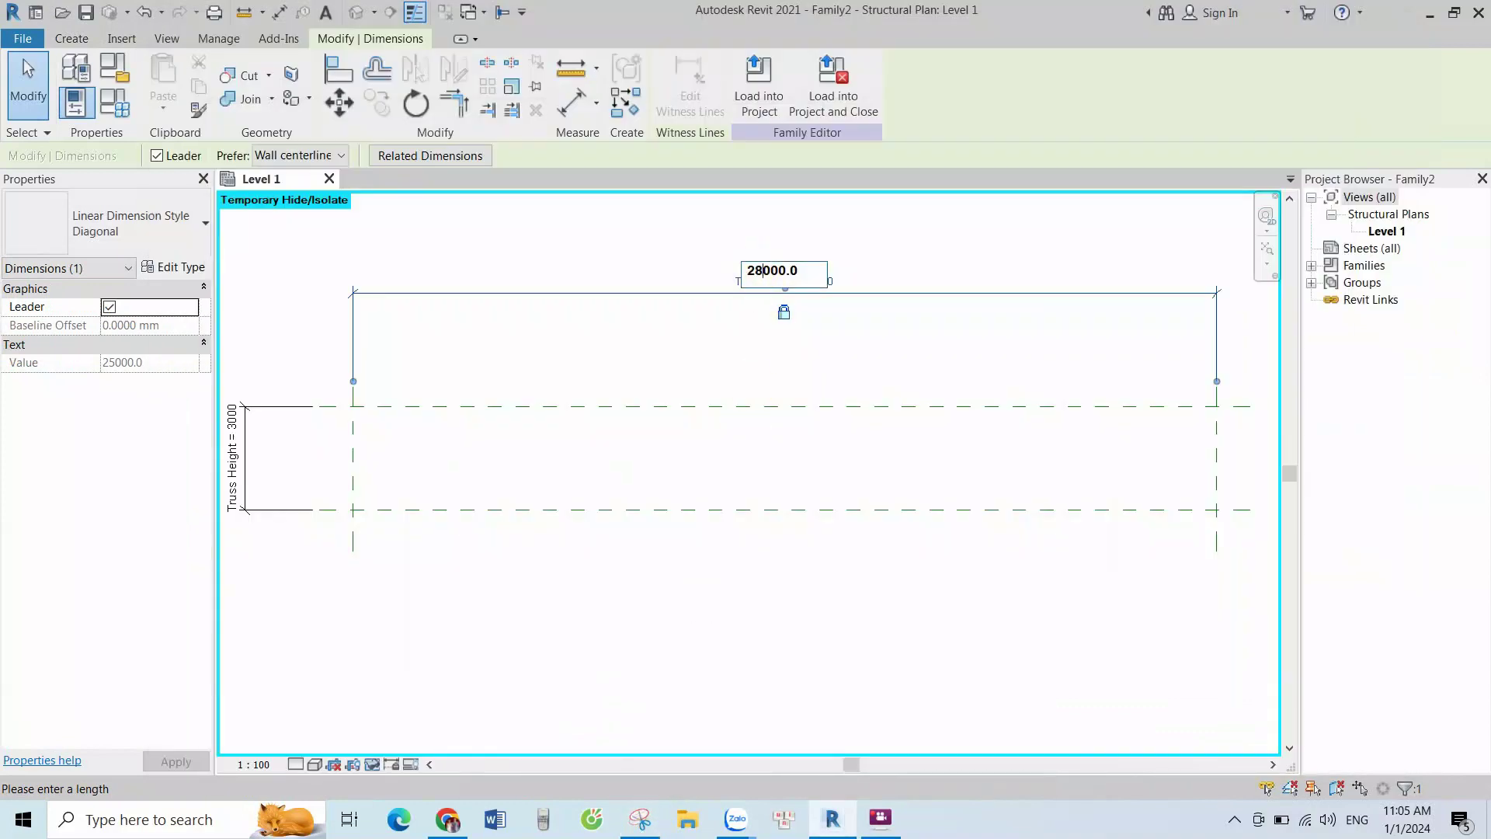
key("Return")
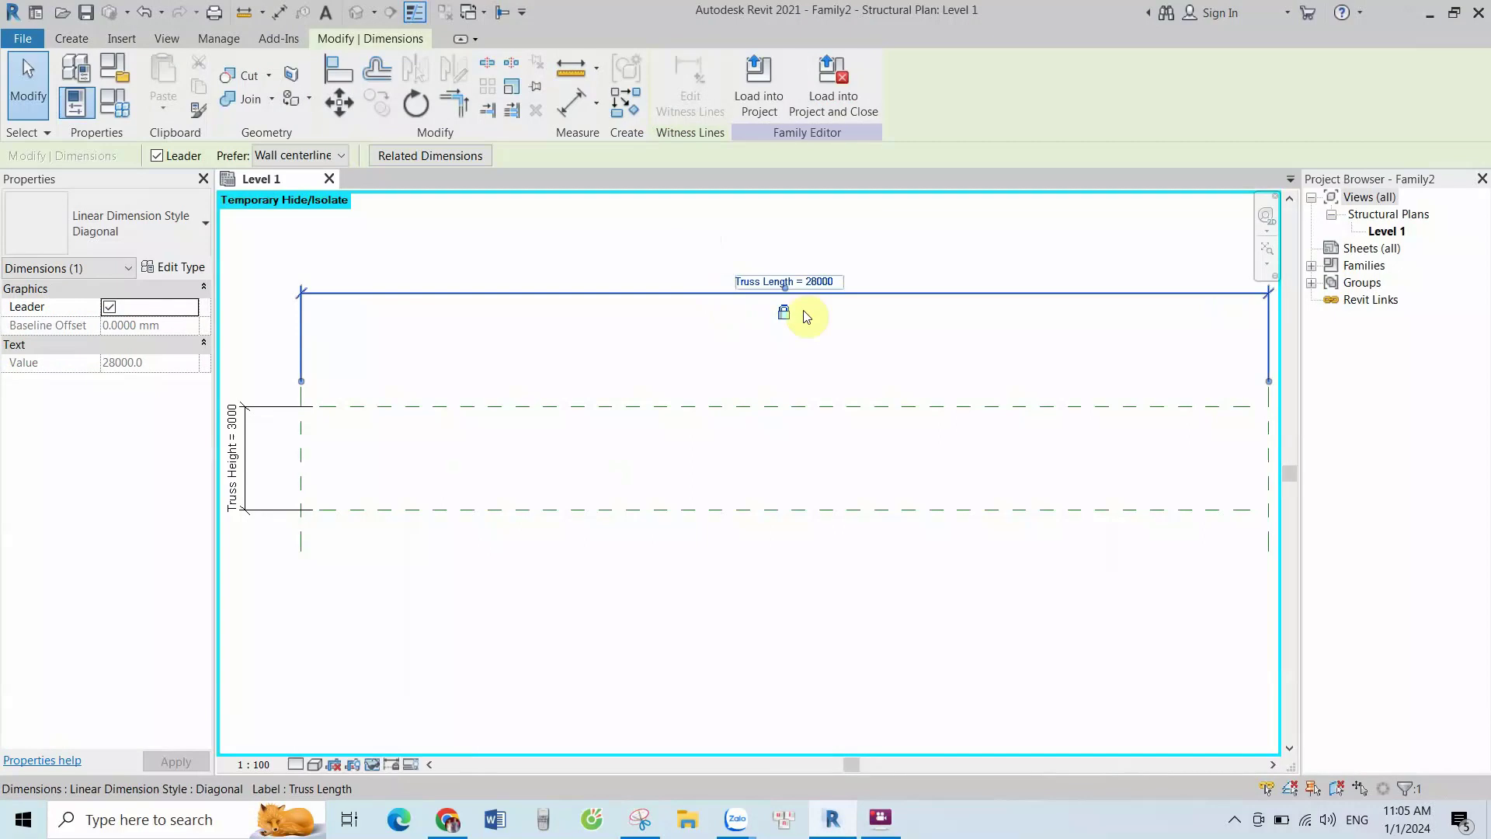
scroll(832, 300, "up", 1)
scroll(734, 361, "down", 3)
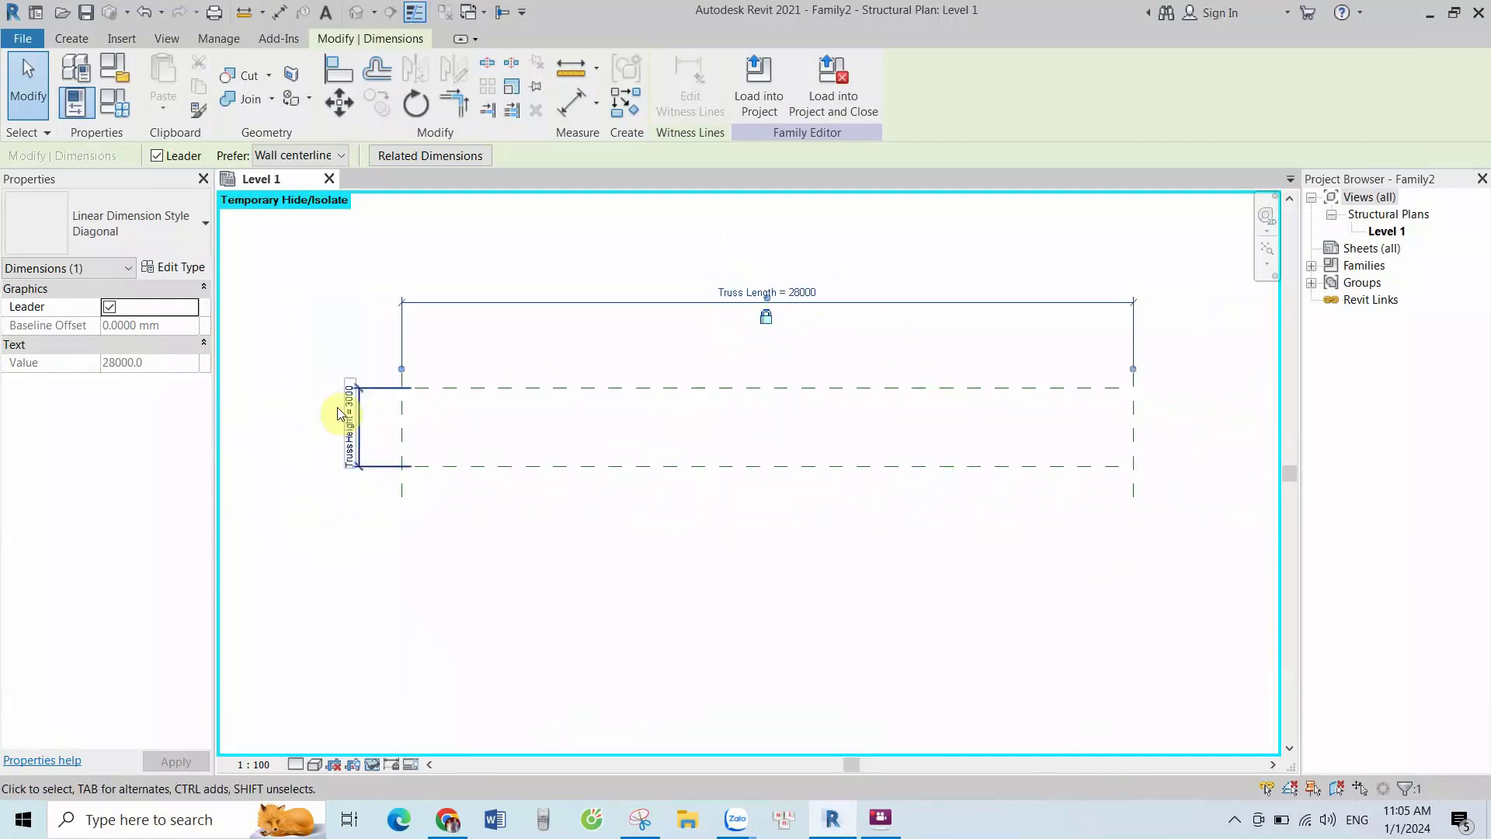
left_click(640, 817)
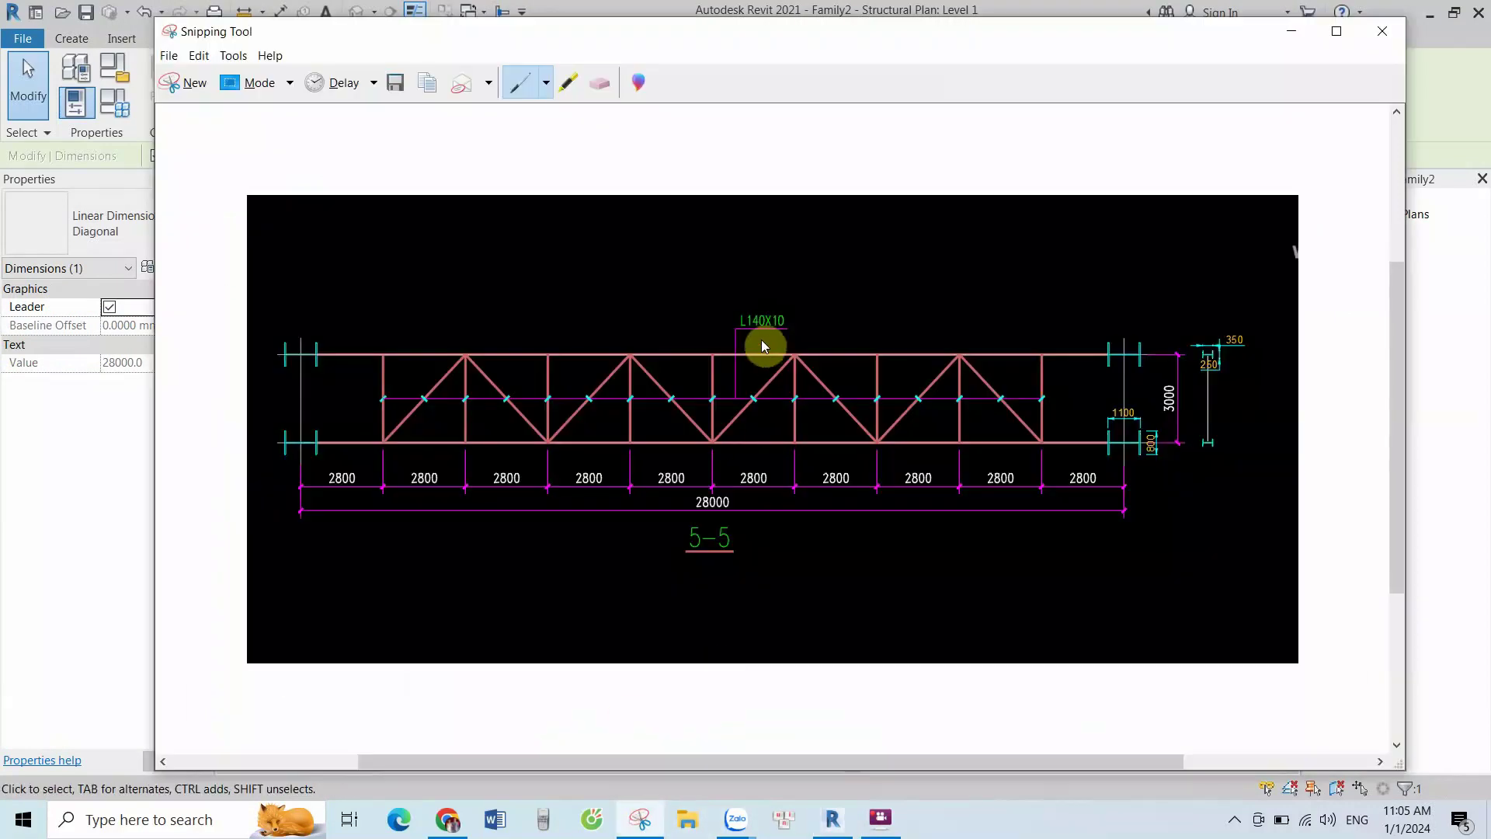
left_click(1287, 33)
left_click(506, 589)
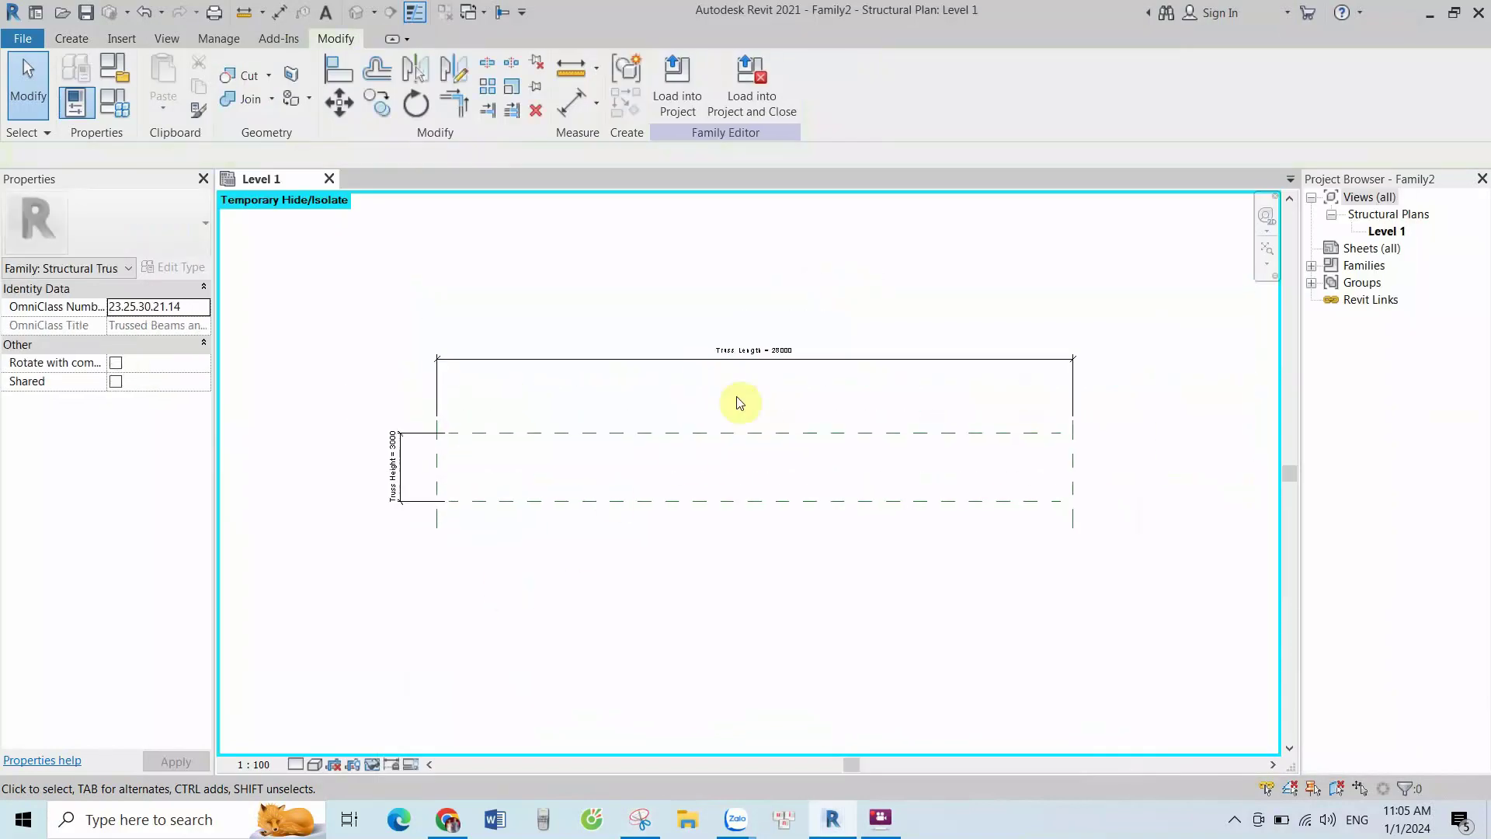
scroll(644, 452, "up", 1)
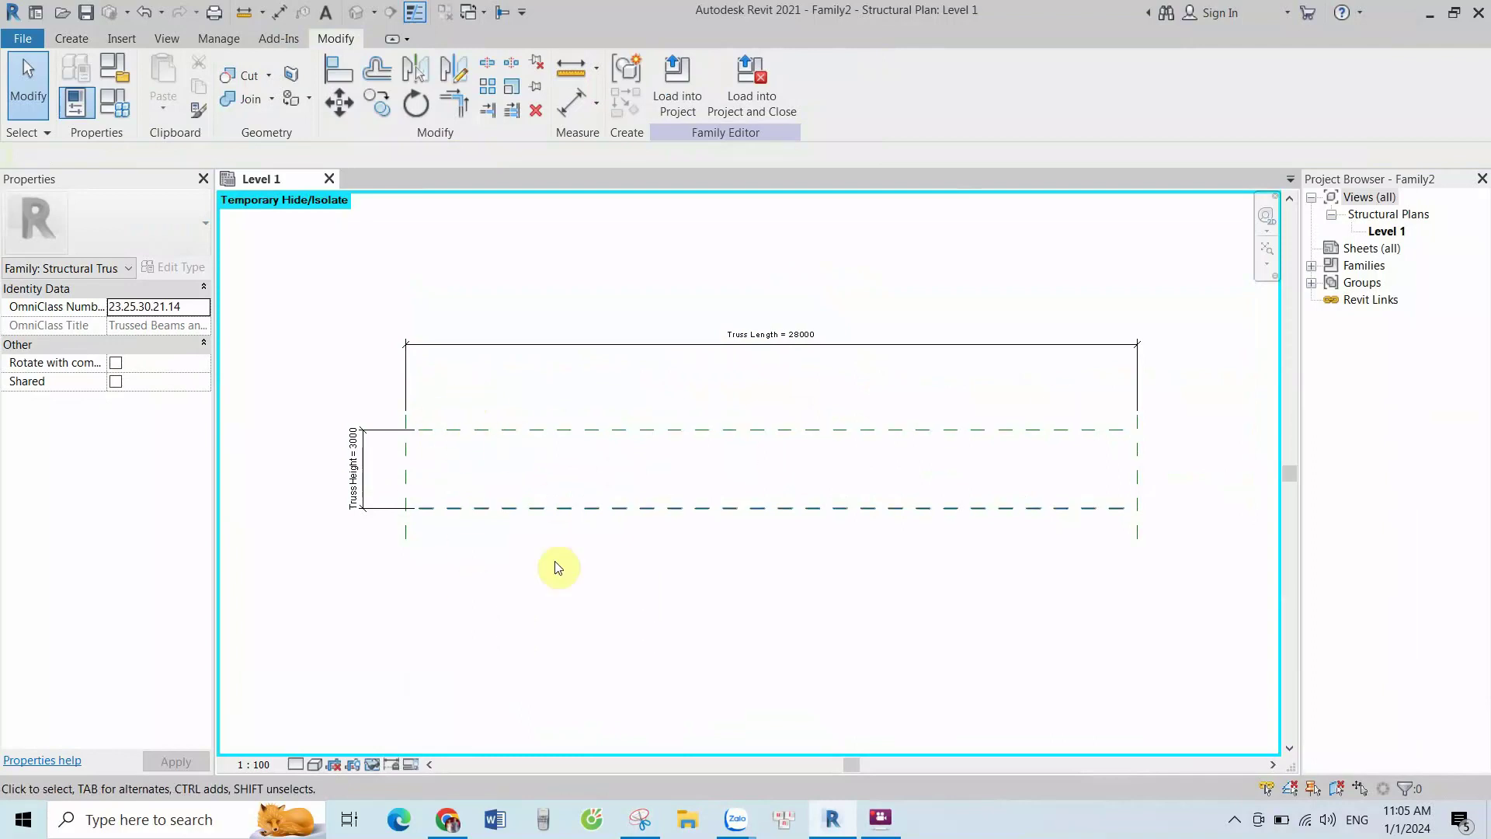
Undo an accidental plane move, then draw a vertical reference plane 2800 from the left end
left_click_drag(932, 508, 958, 558)
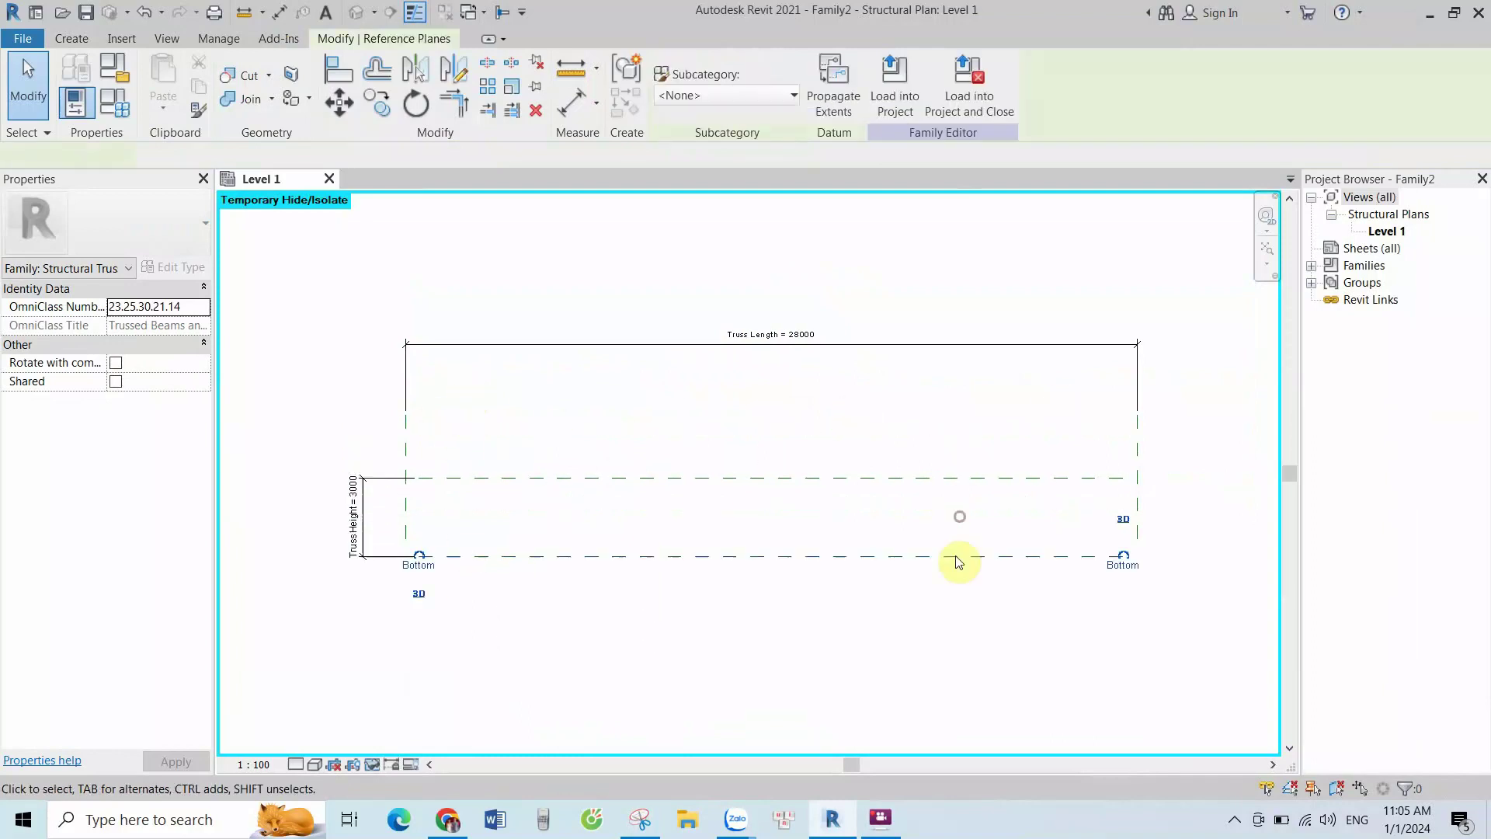
left_click(431, 316)
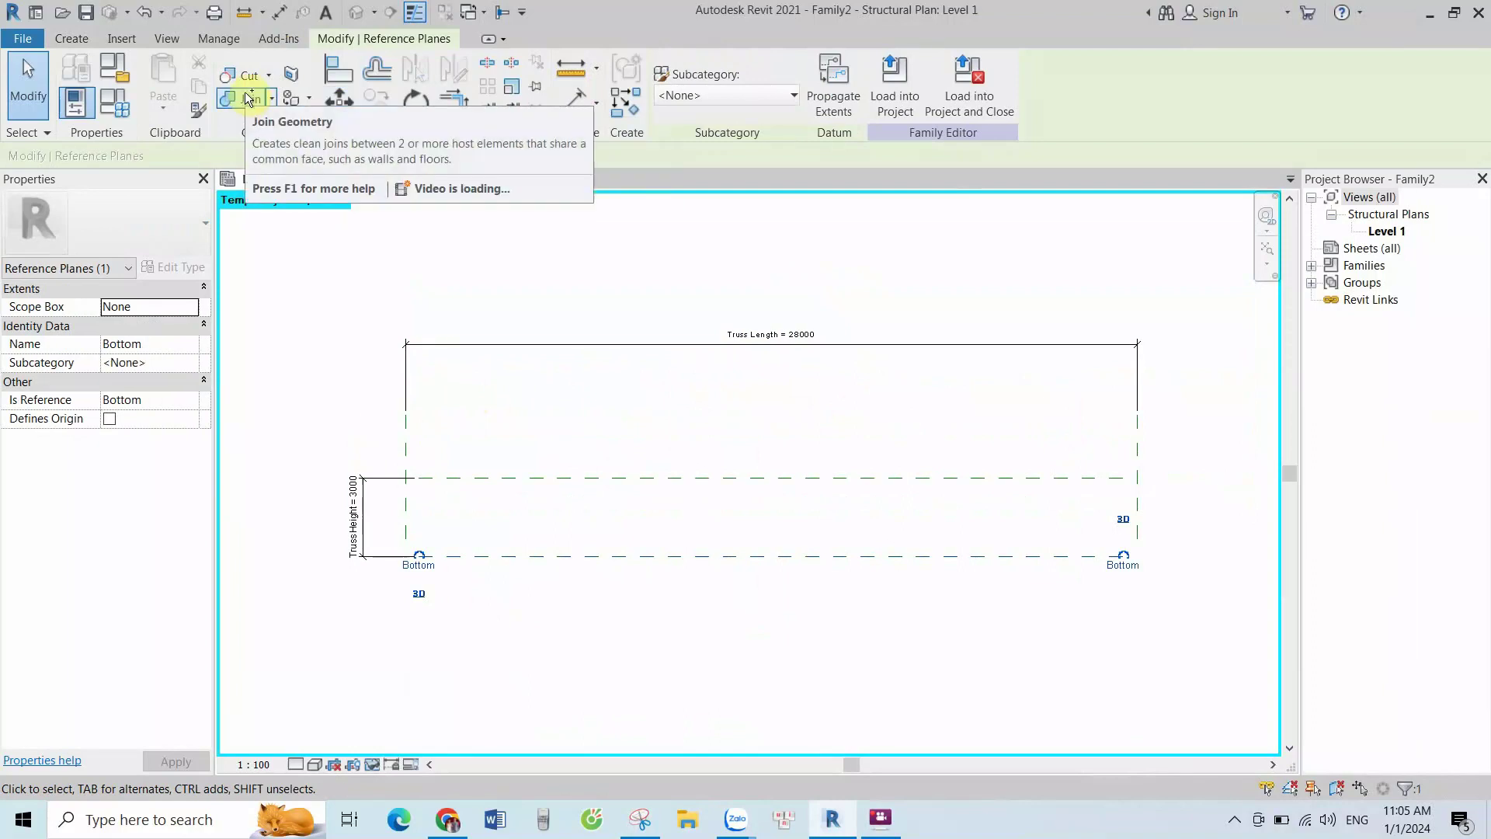
key("ctrl+z")
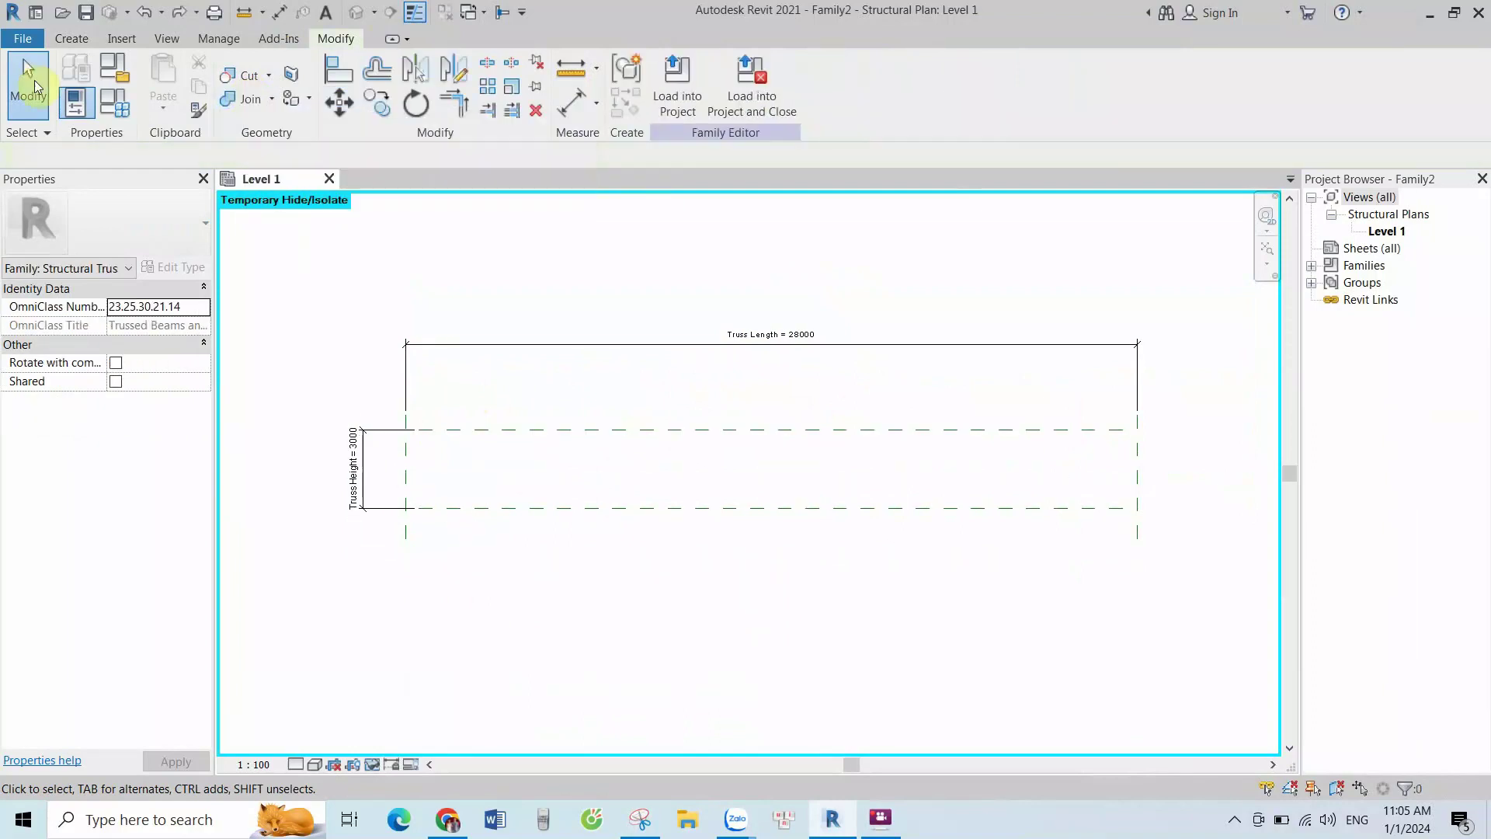
left_click(77, 43)
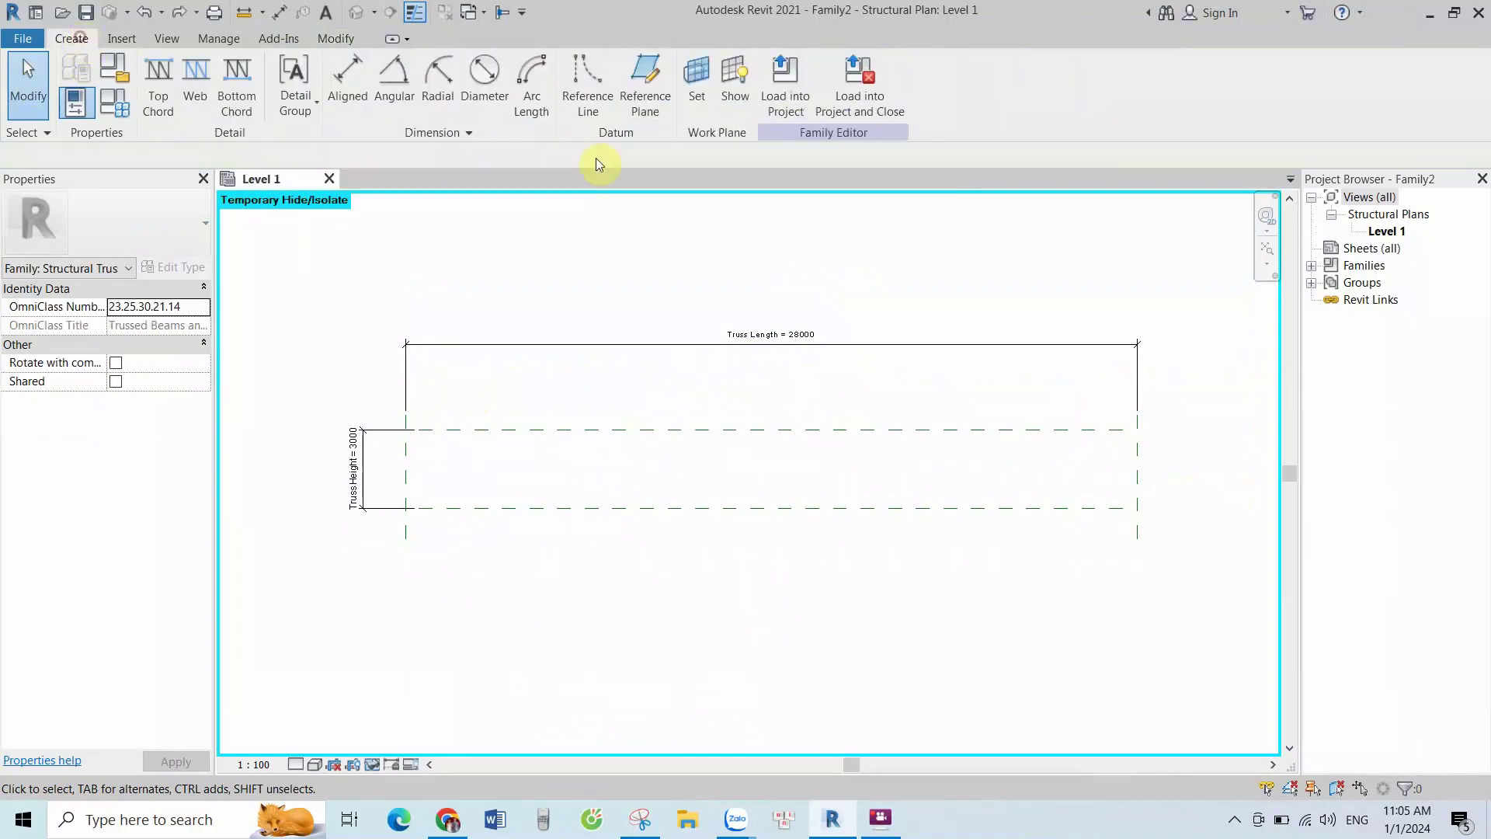
left_click(644, 81)
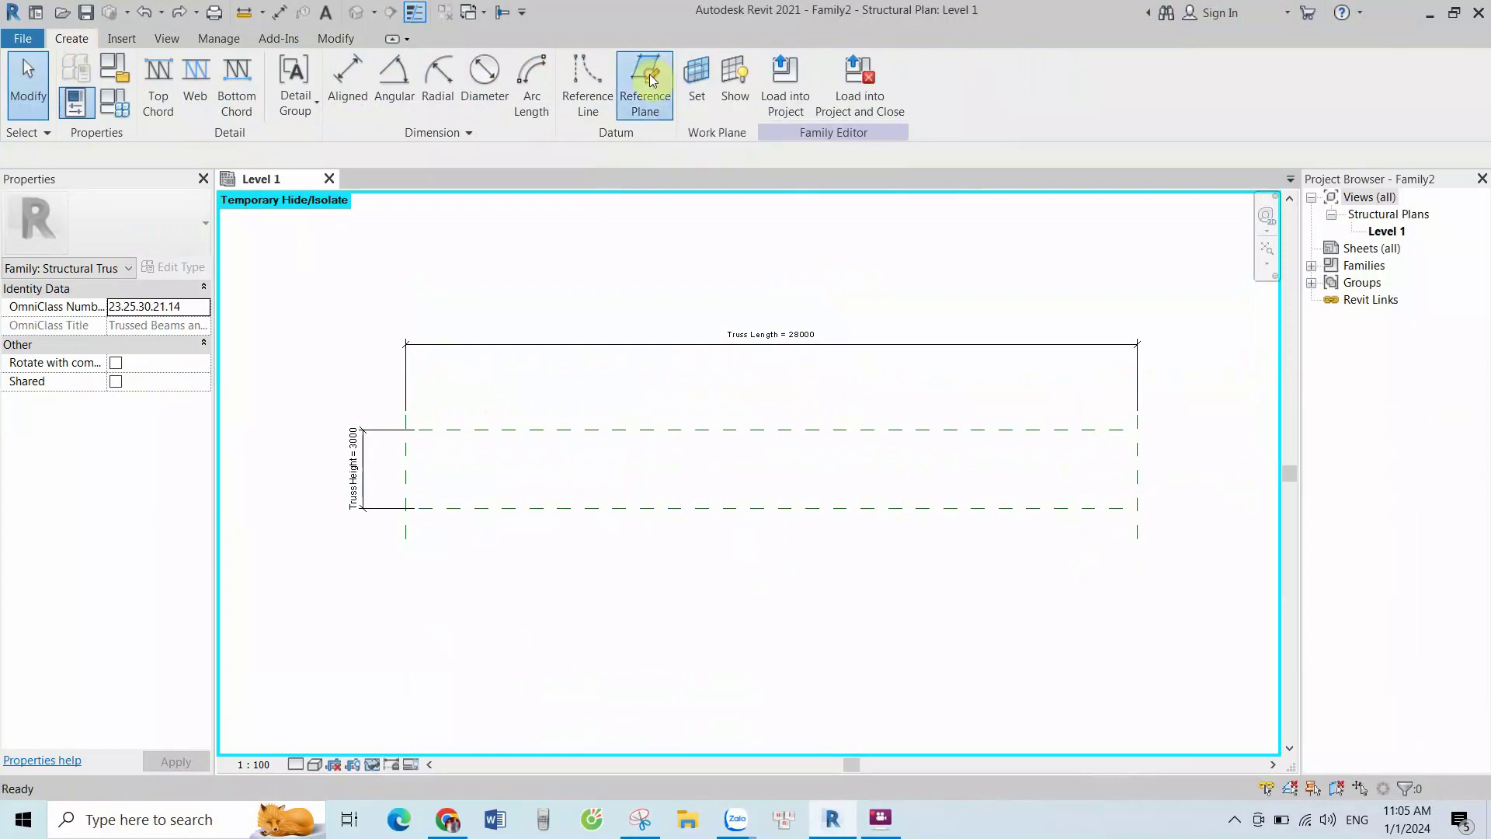
scroll(380, 463, "up", 2)
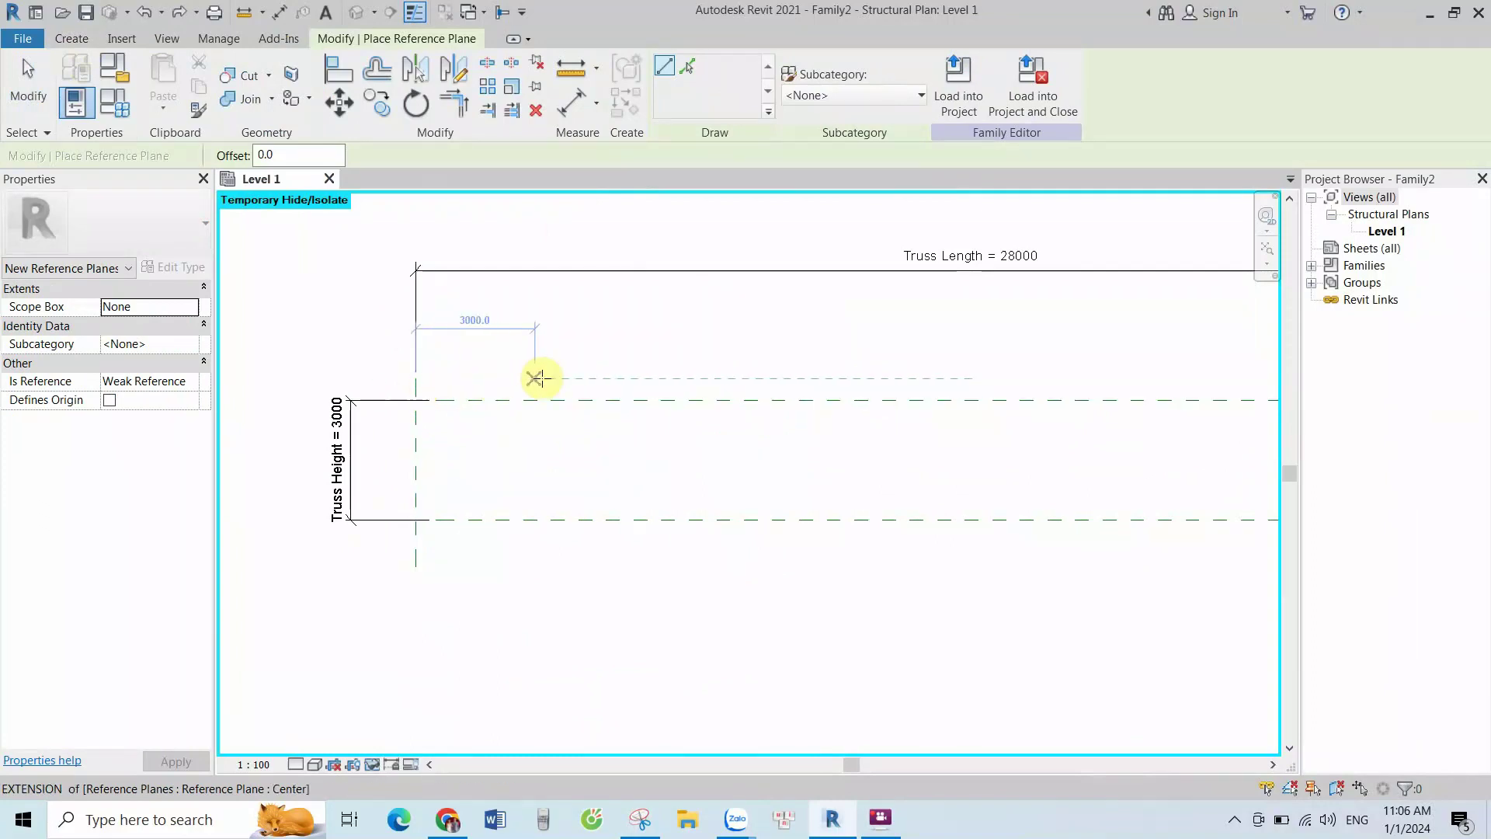
left_click(526, 378)
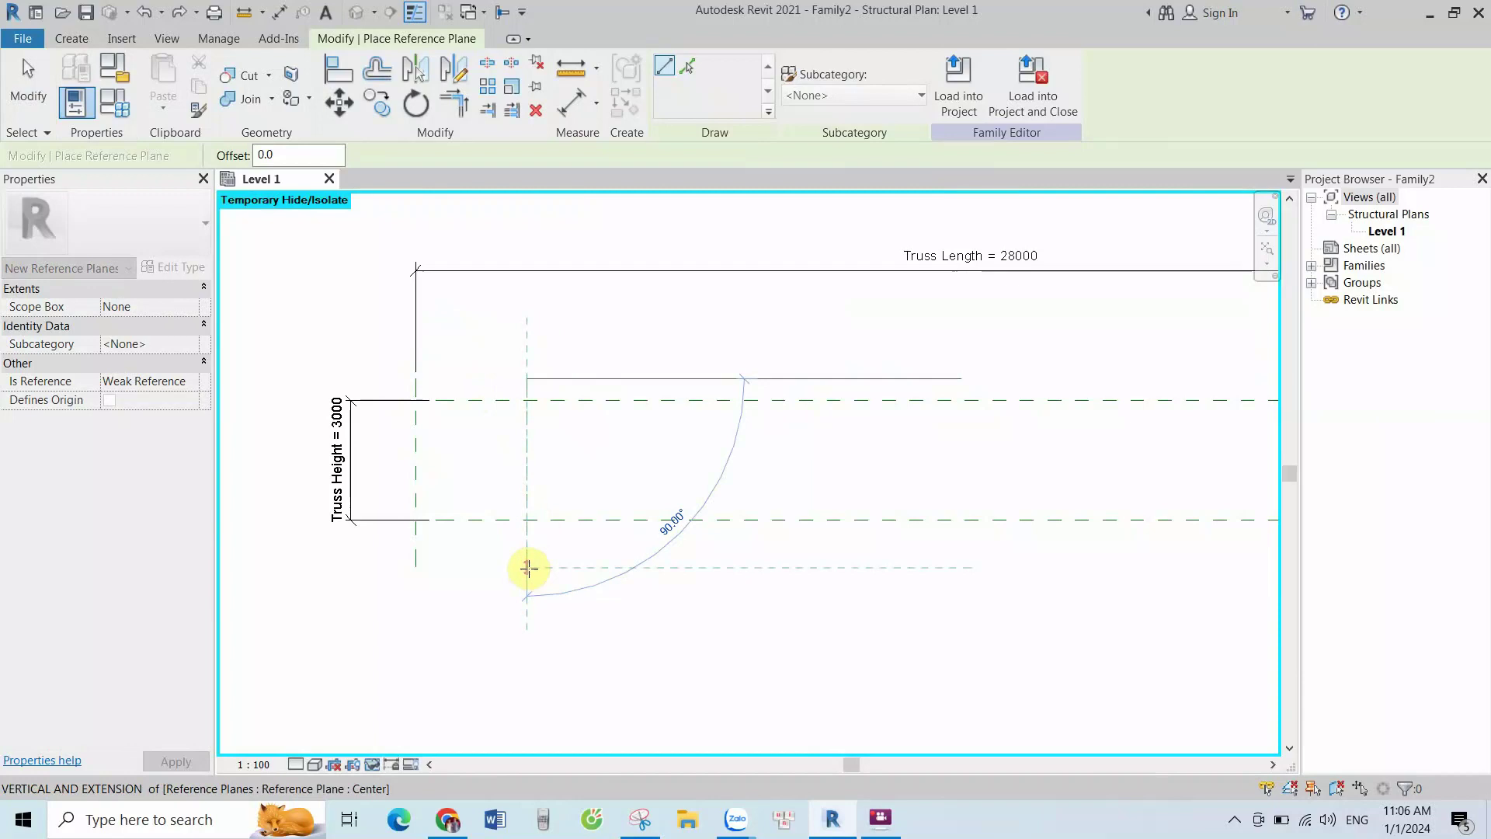
left_click(526, 565)
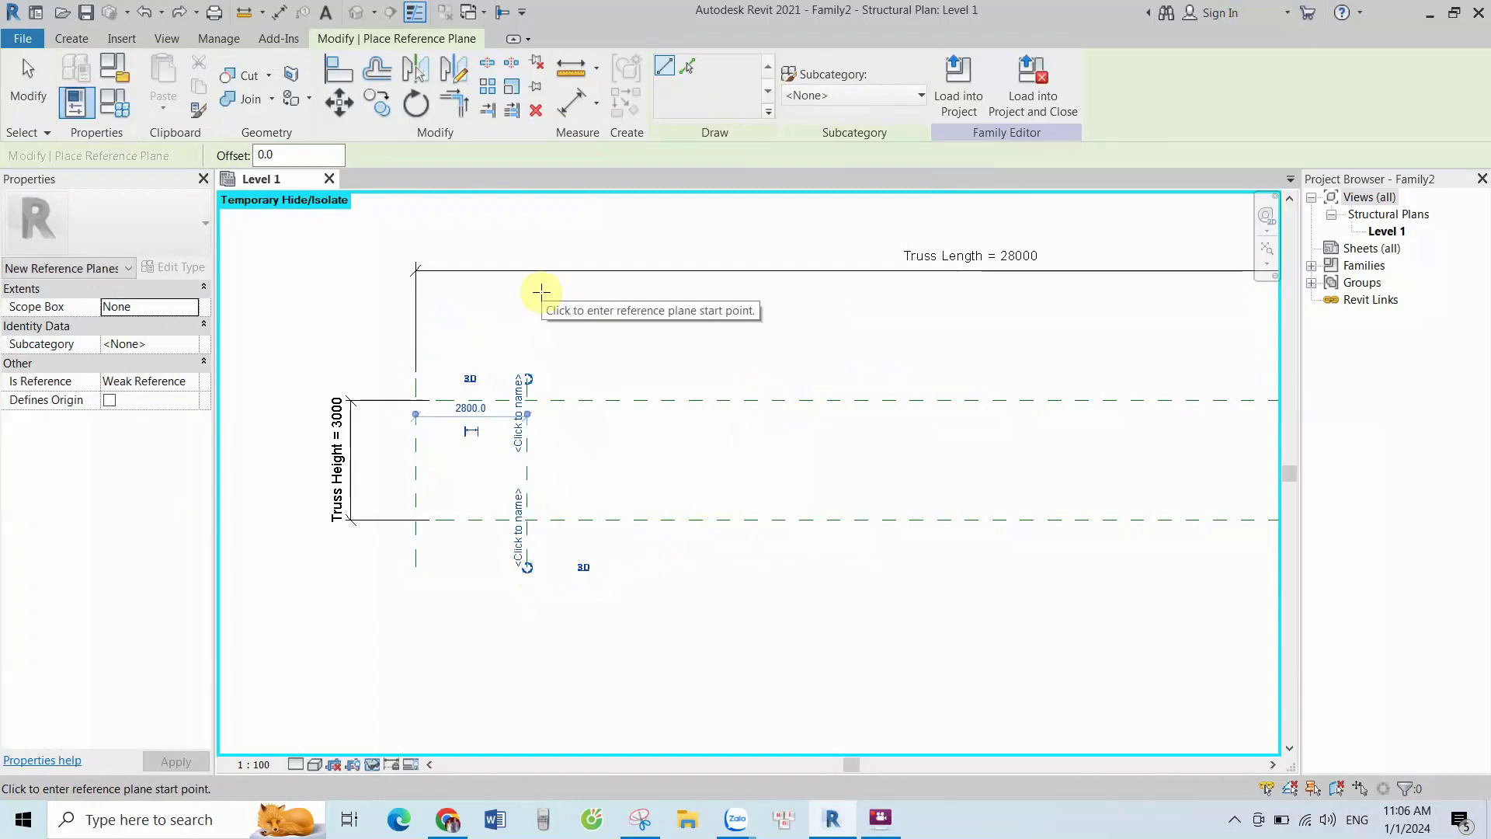
key("Escape")
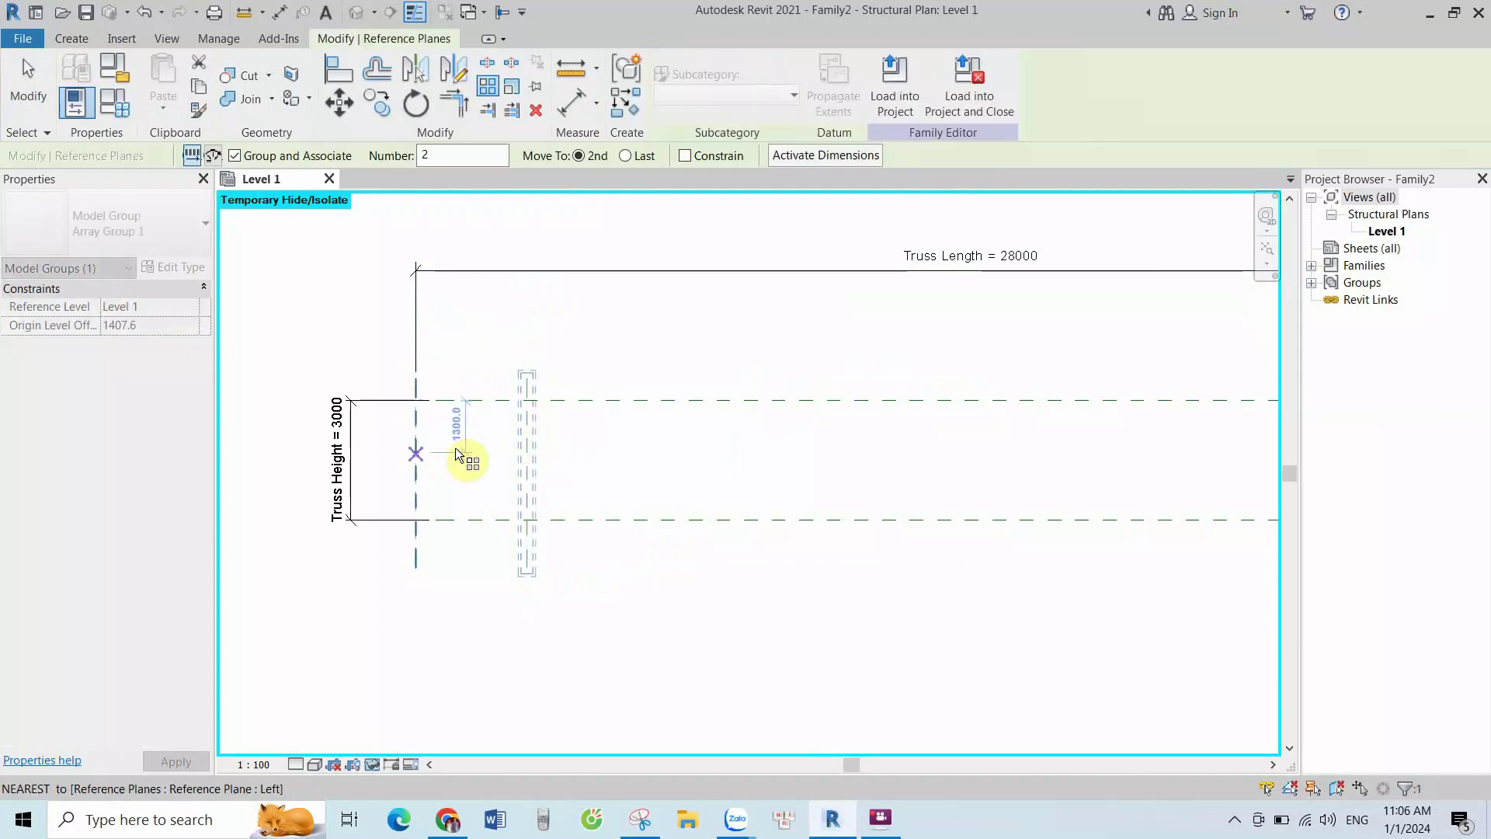
Array that plane across the truss at 2800 spacing to form ten bays
left_click(416, 519)
left_click(556, 518)
scroll(556, 519, "up", 1)
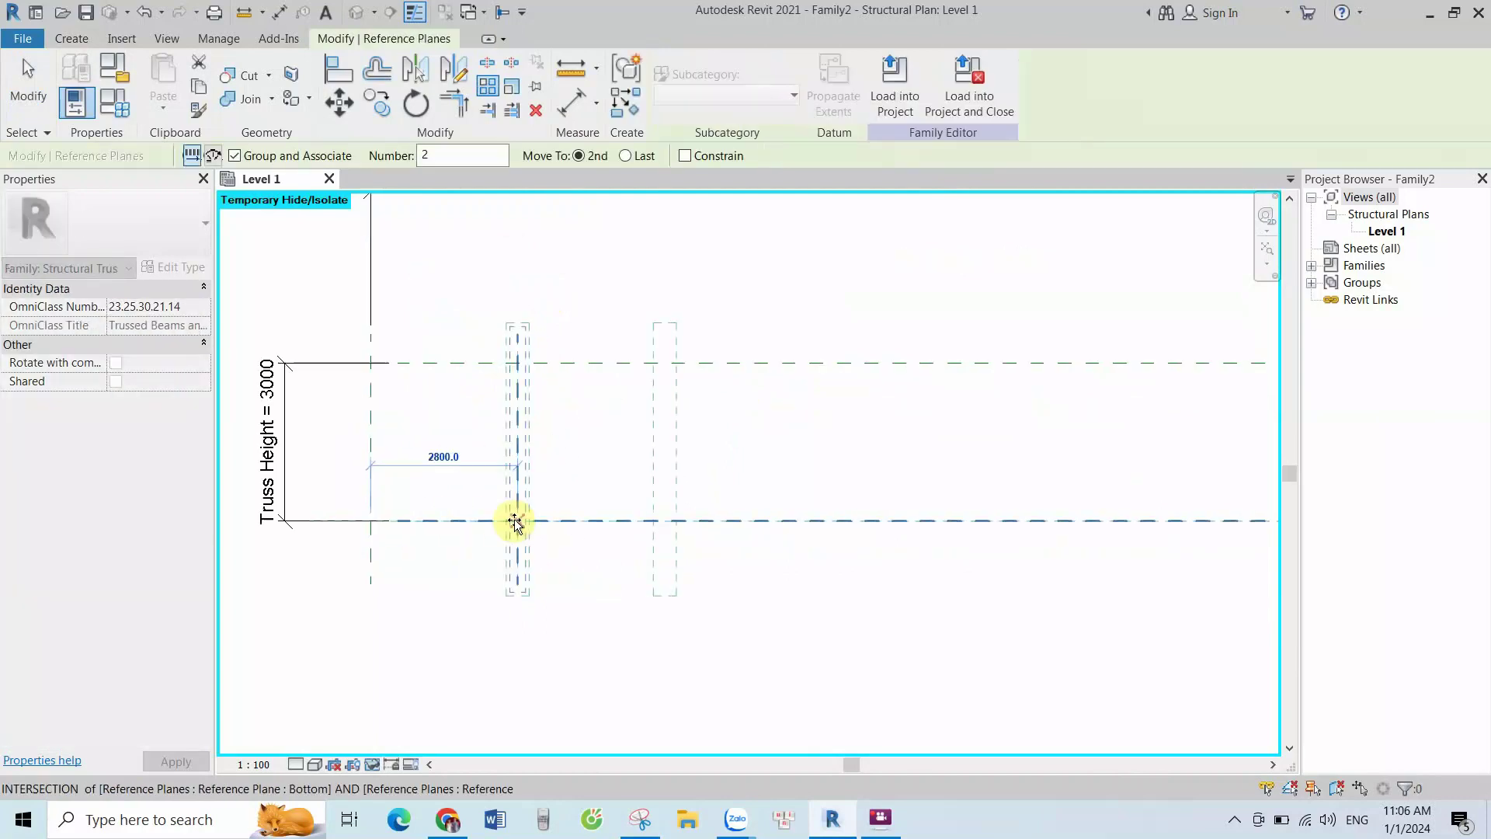
left_click(510, 516)
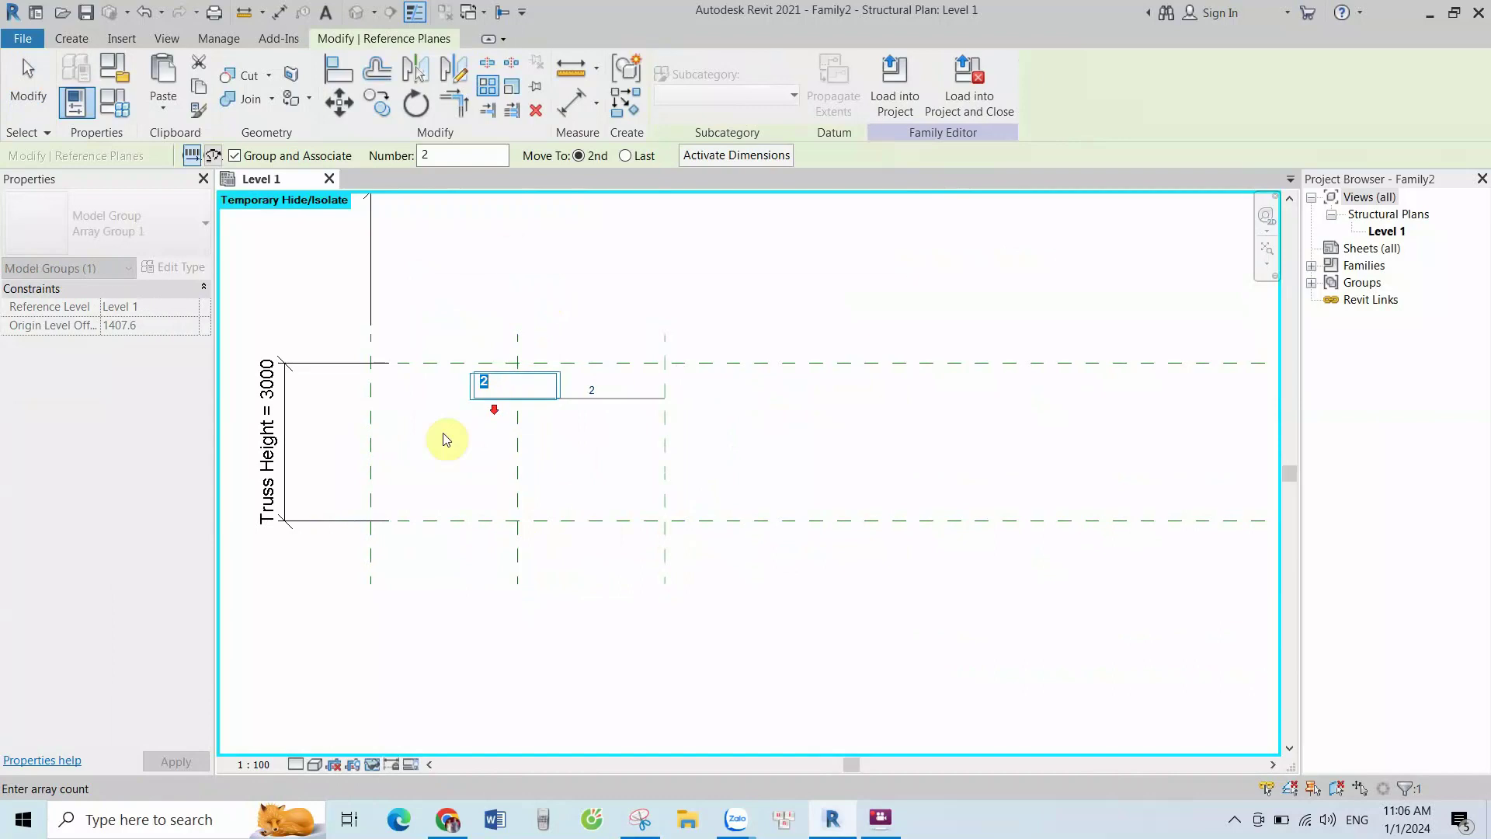
scroll(443, 440, "down", 3)
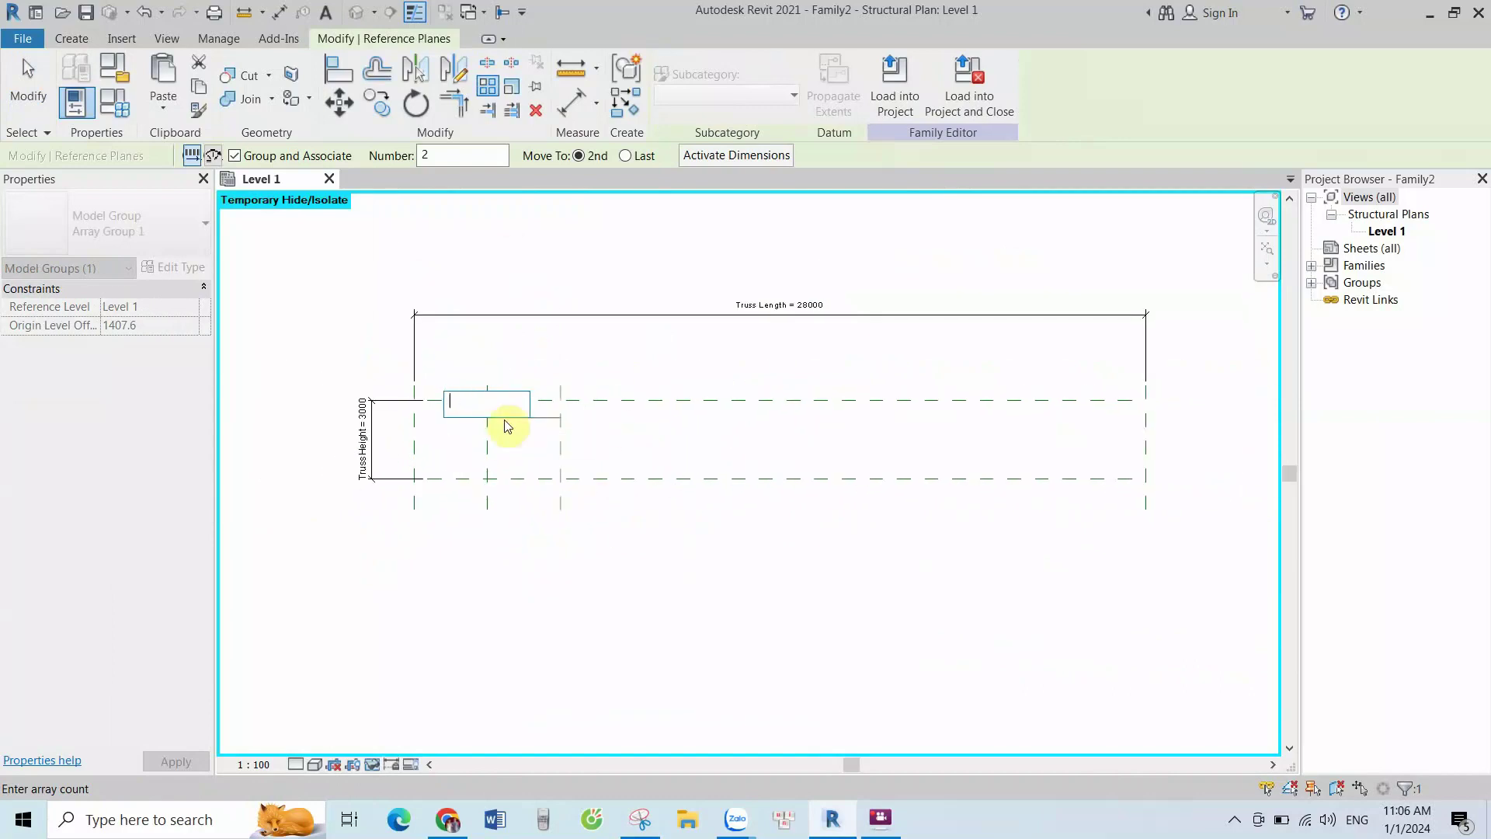
type("9")
key("Return")
left_click(665, 640)
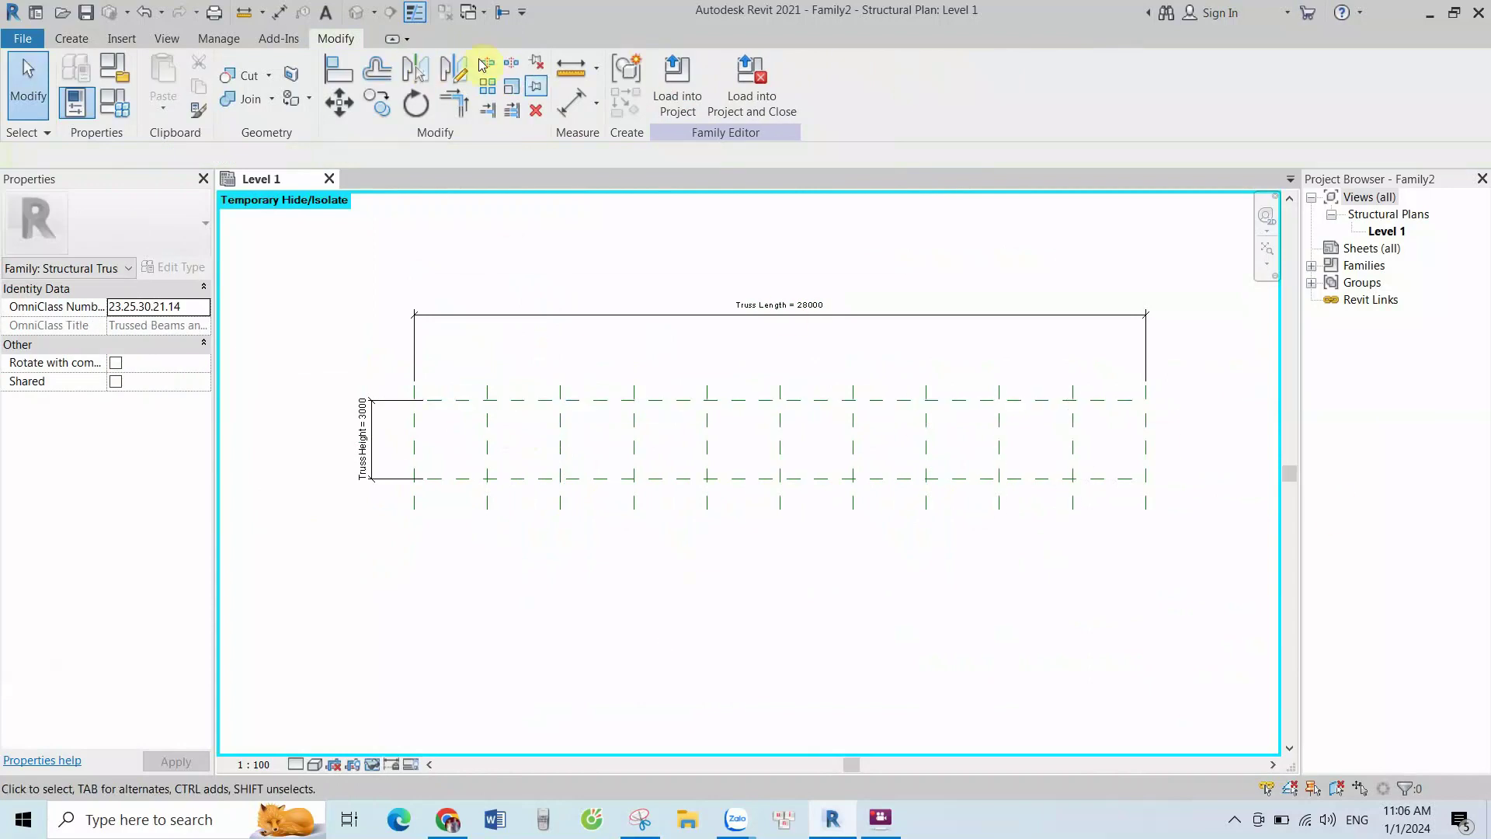
Dimension the left end bay between its reference planes at 2800
left_click(588, 108)
scroll(420, 466, "up", 2)
left_click(407, 503)
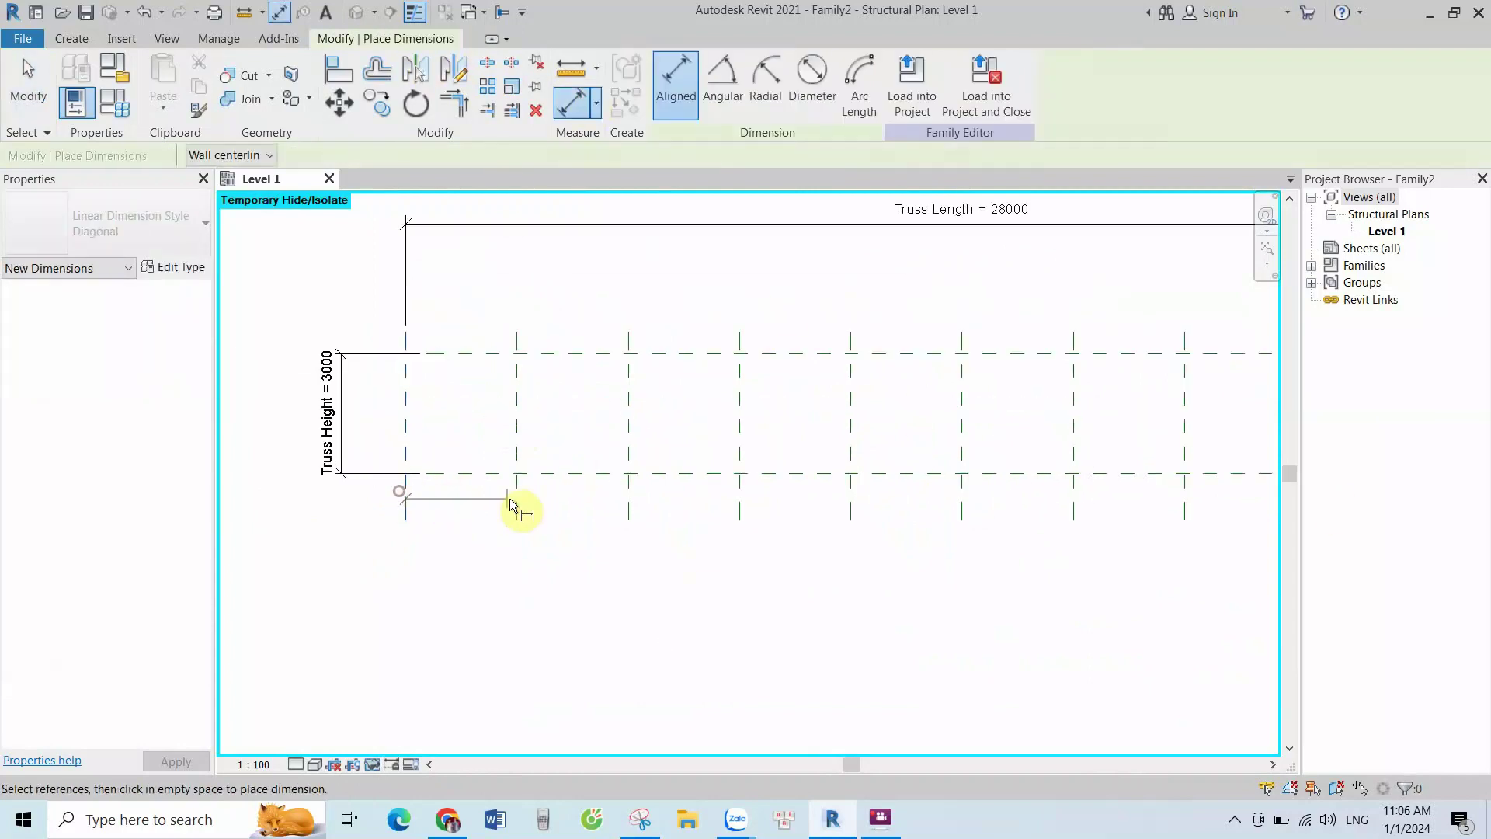
left_click(481, 551)
scroll(373, 475, "down", 1)
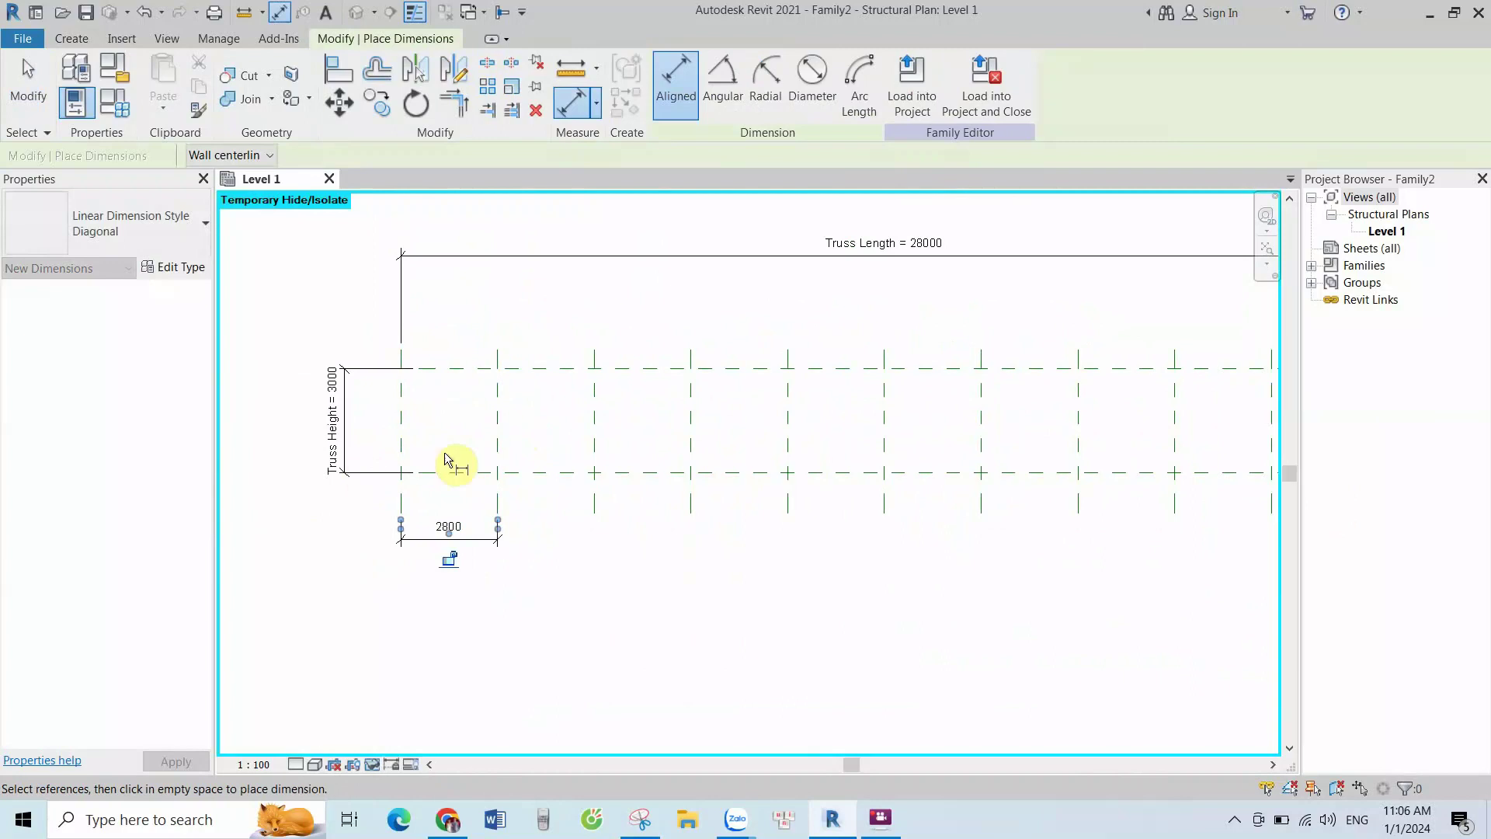
scroll(435, 402, "down", 1)
scroll(468, 444, "down", 1)
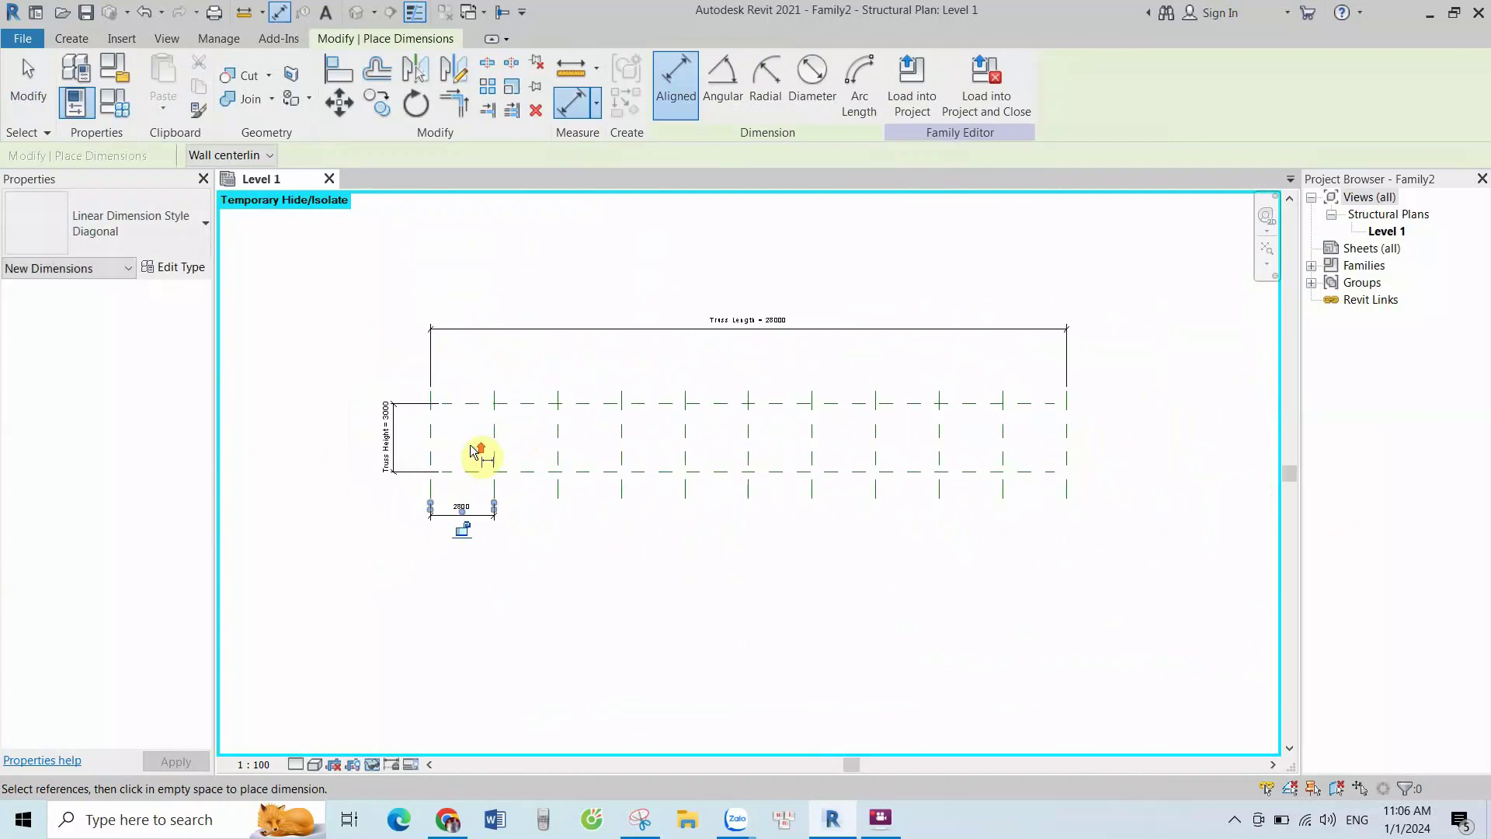
scroll(471, 450, "up", 1)
scroll(1025, 513, "up", 1)
scroll(969, 505, "up", 1)
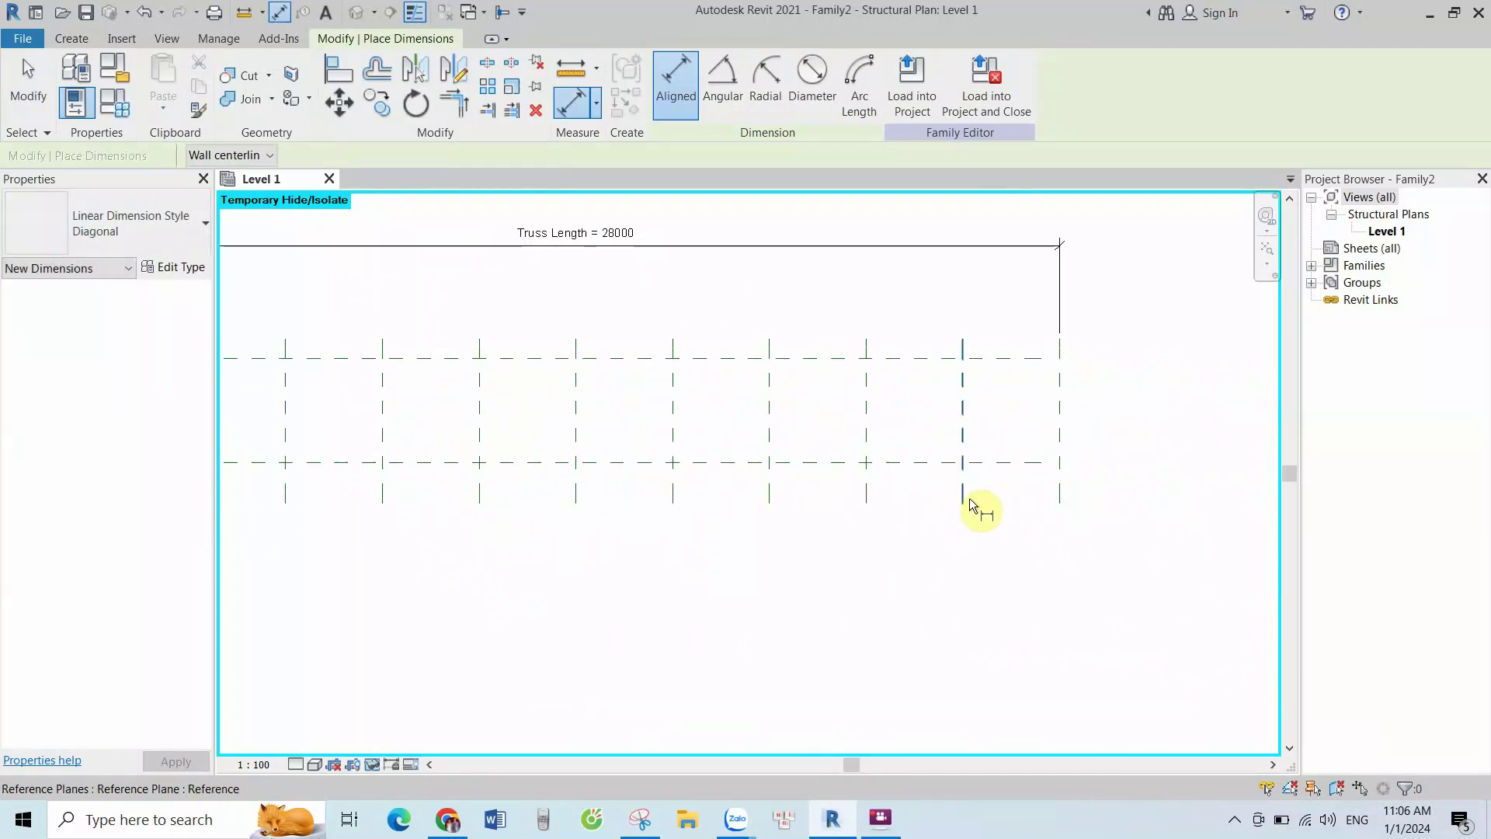
Dimension the right end bay at 2800 up to the last reference plane
left_click(969, 501)
left_click(1058, 490)
left_click(1052, 530)
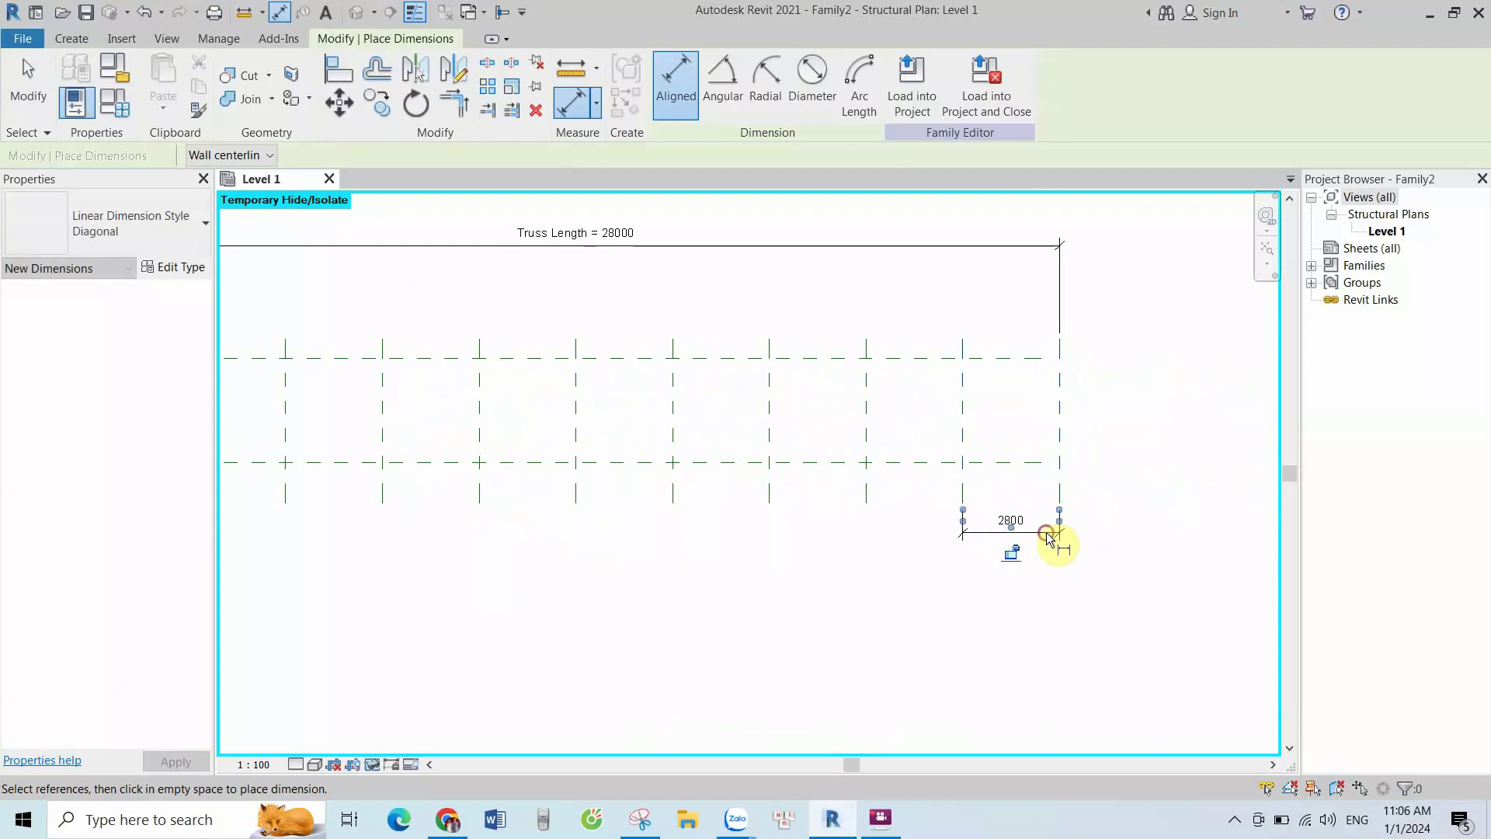
scroll(936, 523, "down", 2)
scroll(921, 541, "up", 1)
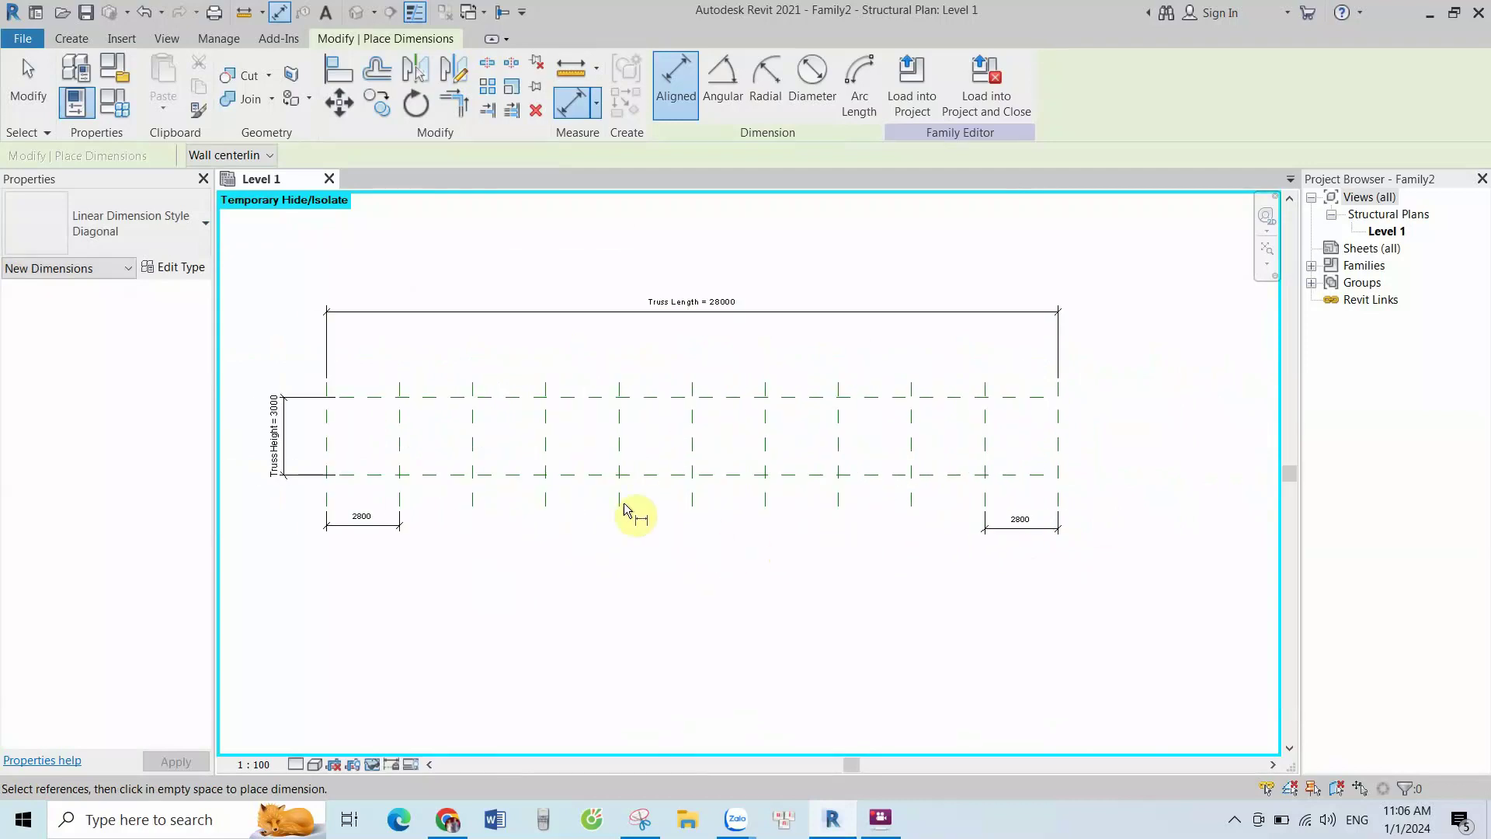
scroll(403, 495, "up", 1)
Chain-dimension the eight middle bays across their reference planes below the truss
left_click(402, 495)
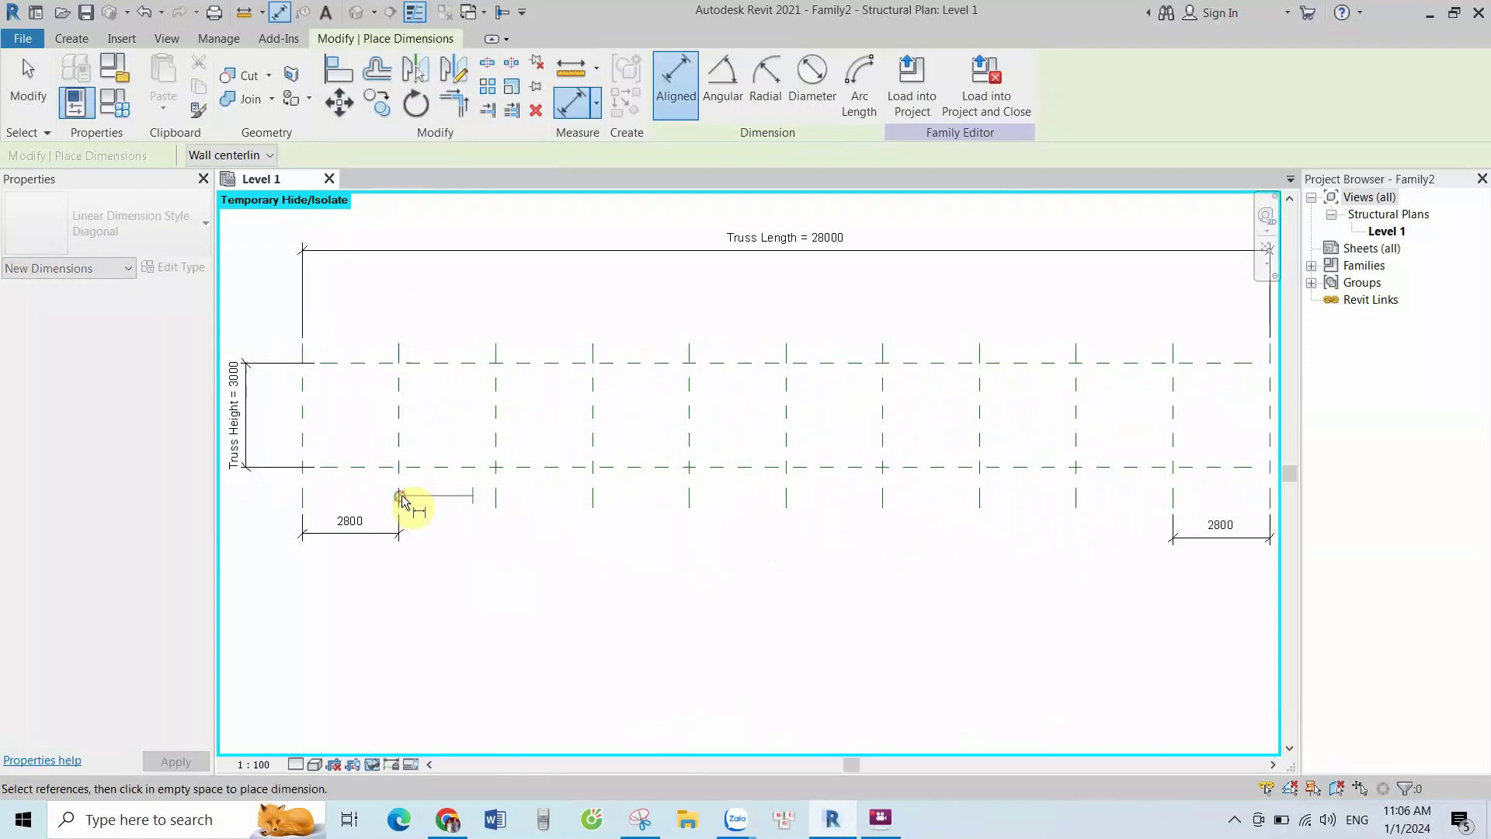
left_click(497, 504)
left_click(595, 501)
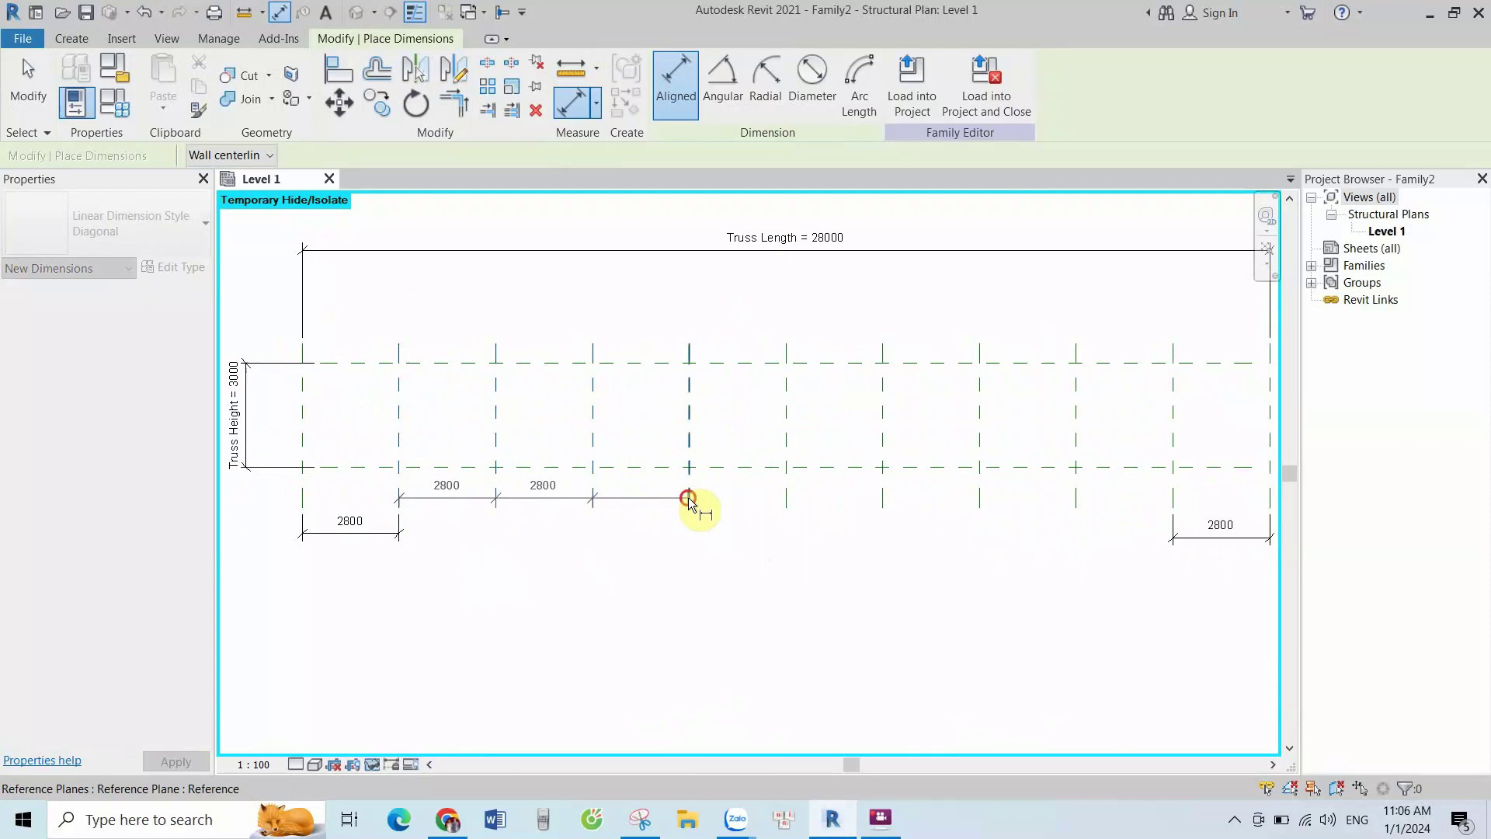
left_click(786, 504)
left_click(883, 502)
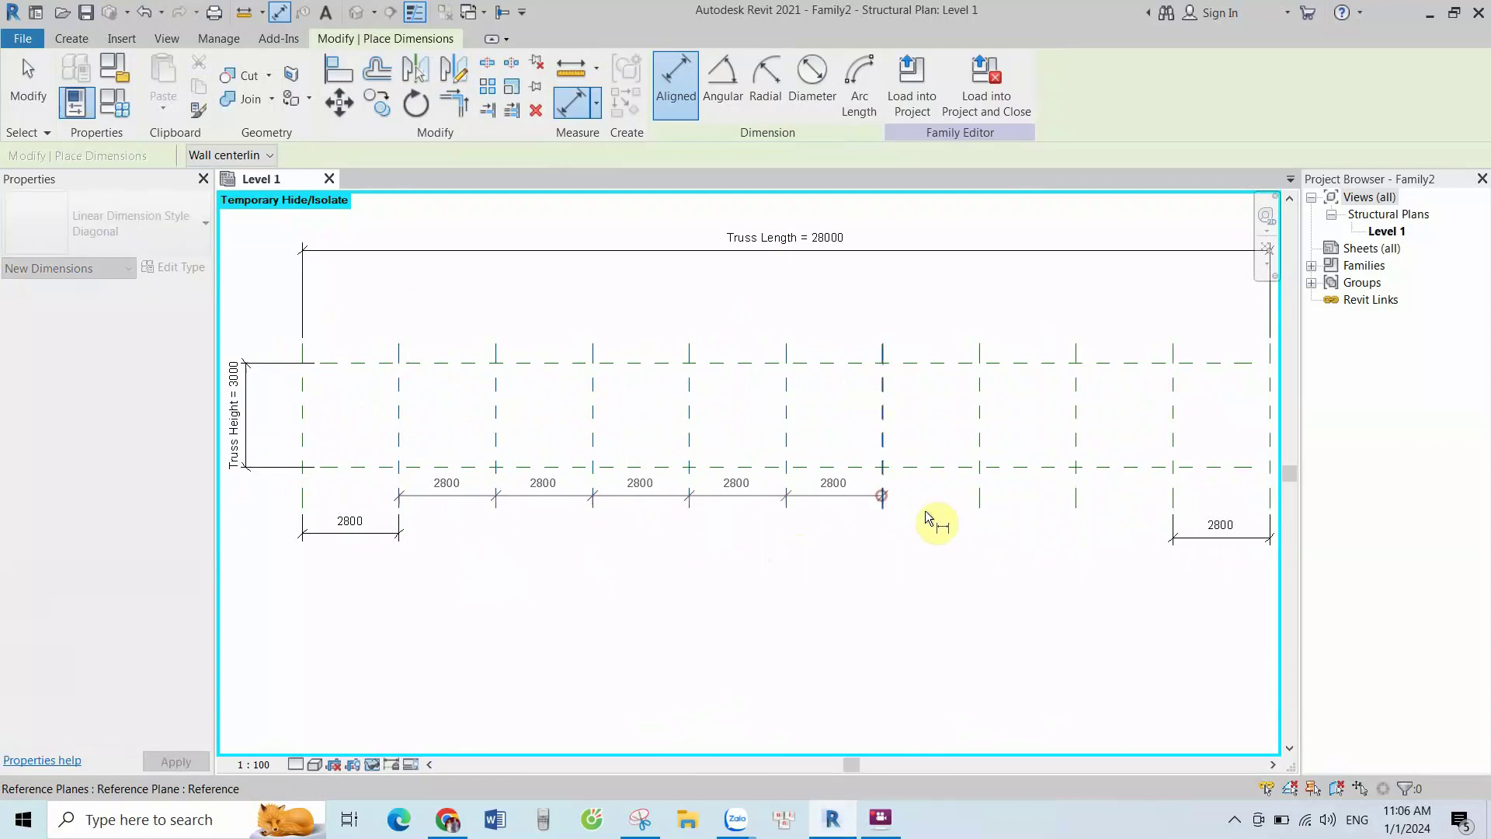
left_click(980, 500)
left_click(1076, 502)
left_click(1174, 512)
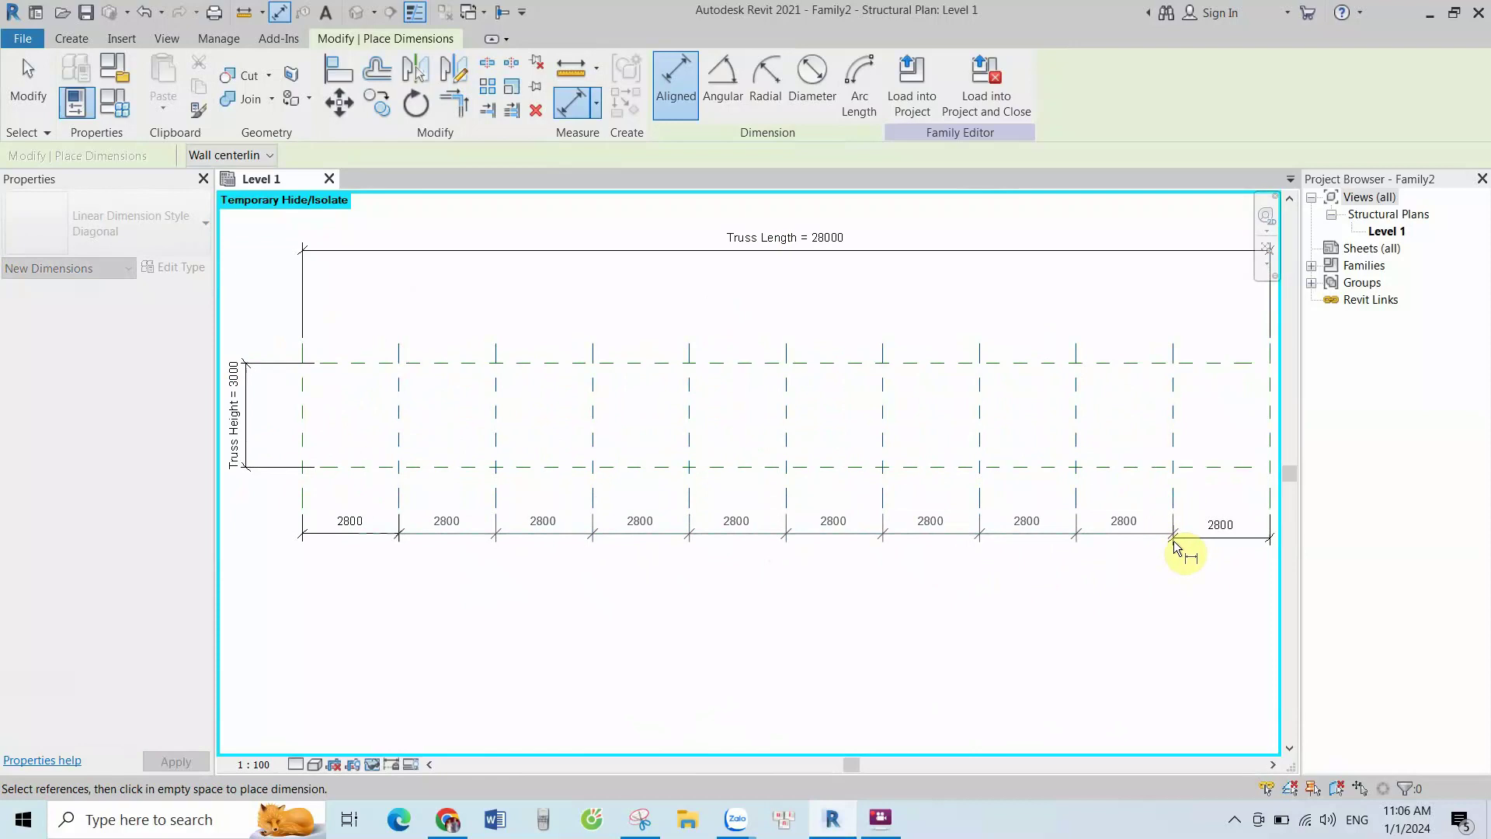
left_click(1173, 542)
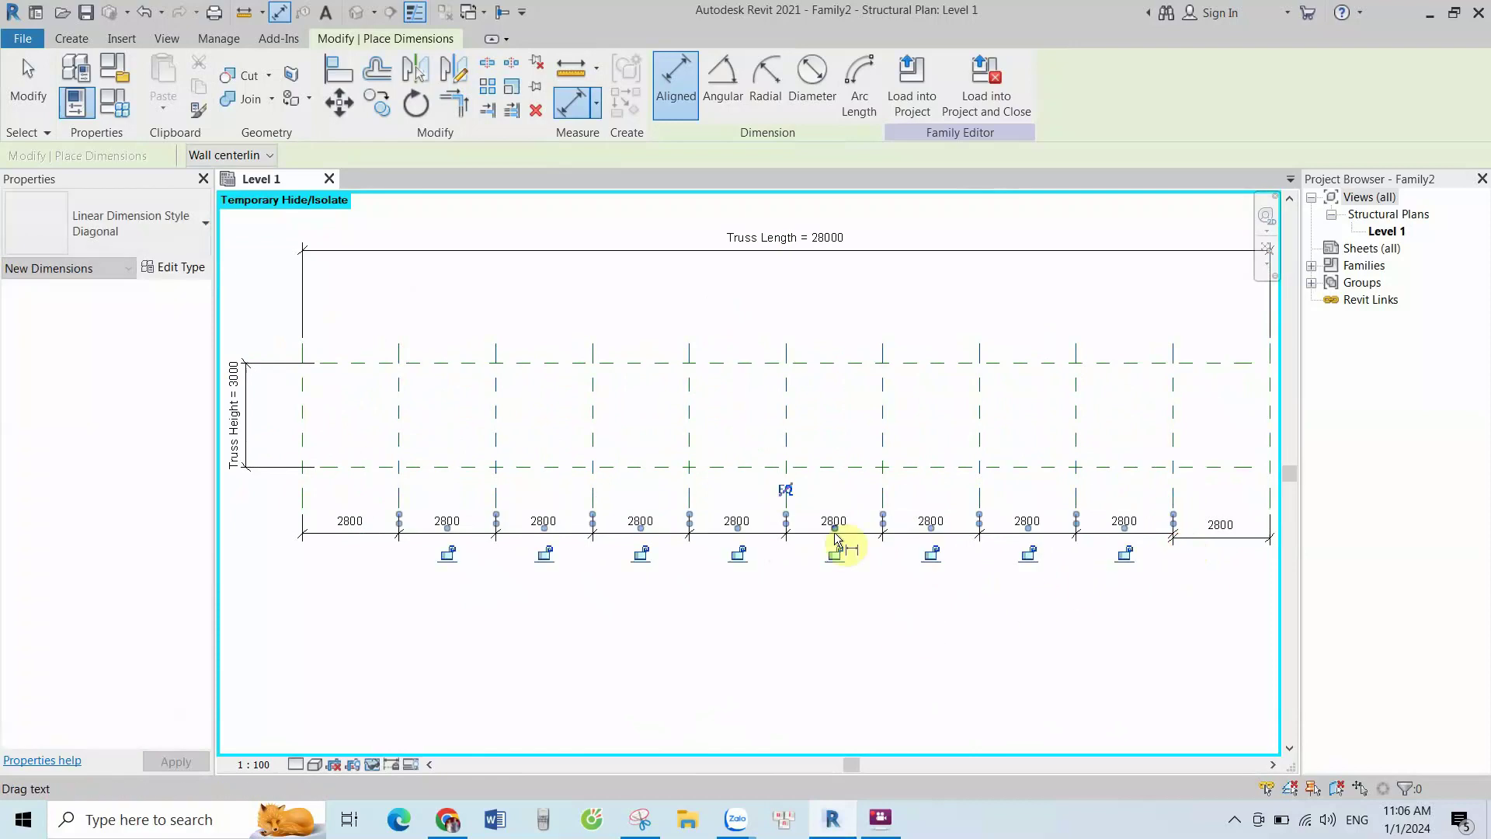
Toggle EQ on the middle-bay chain so all eight bays are equal
left_click(785, 491)
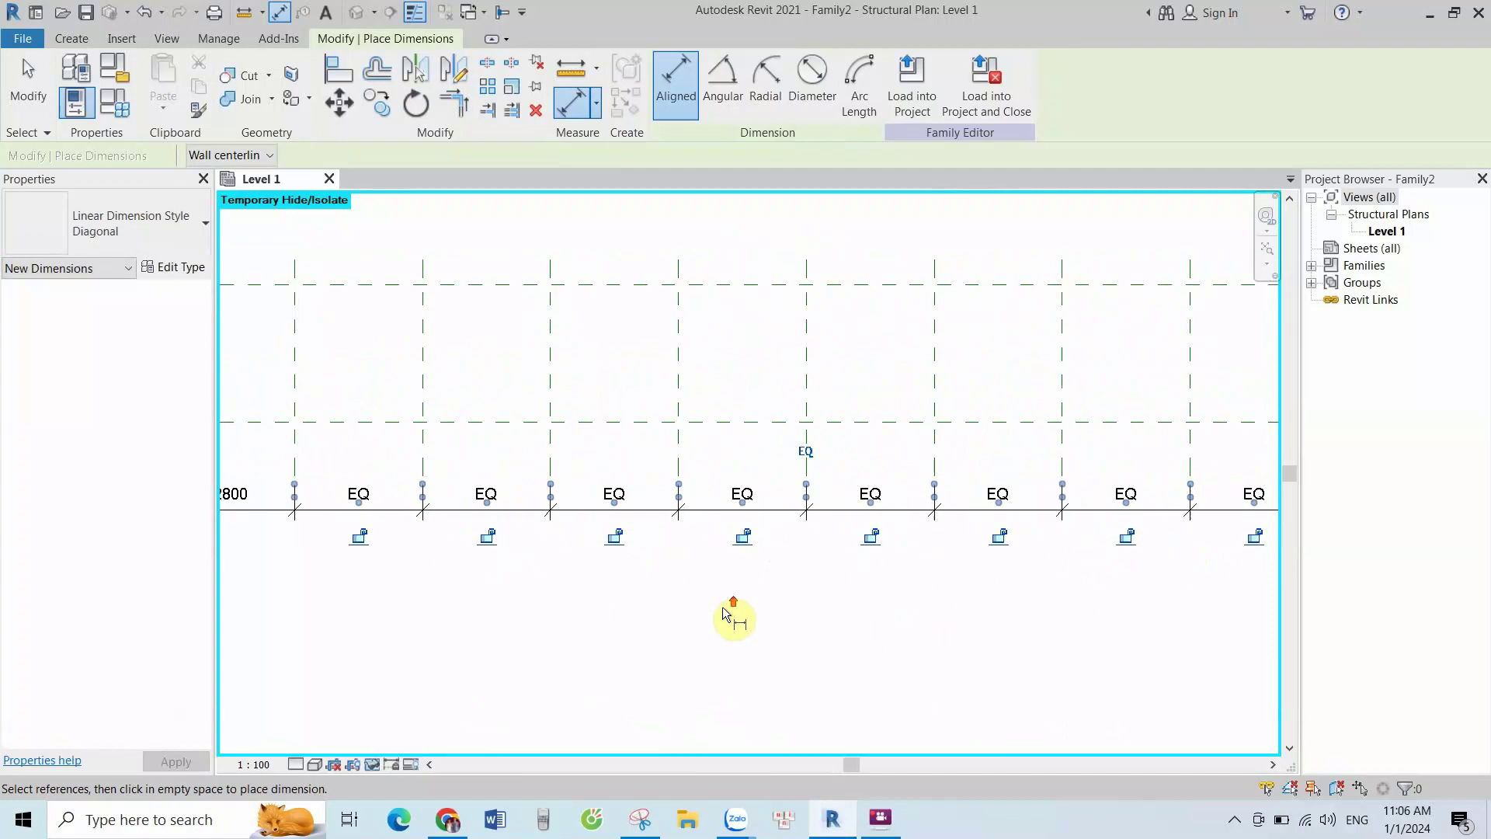
scroll(566, 515, "up", 2)
scroll(485, 495, "down", 4)
scroll(948, 522, "up", 2)
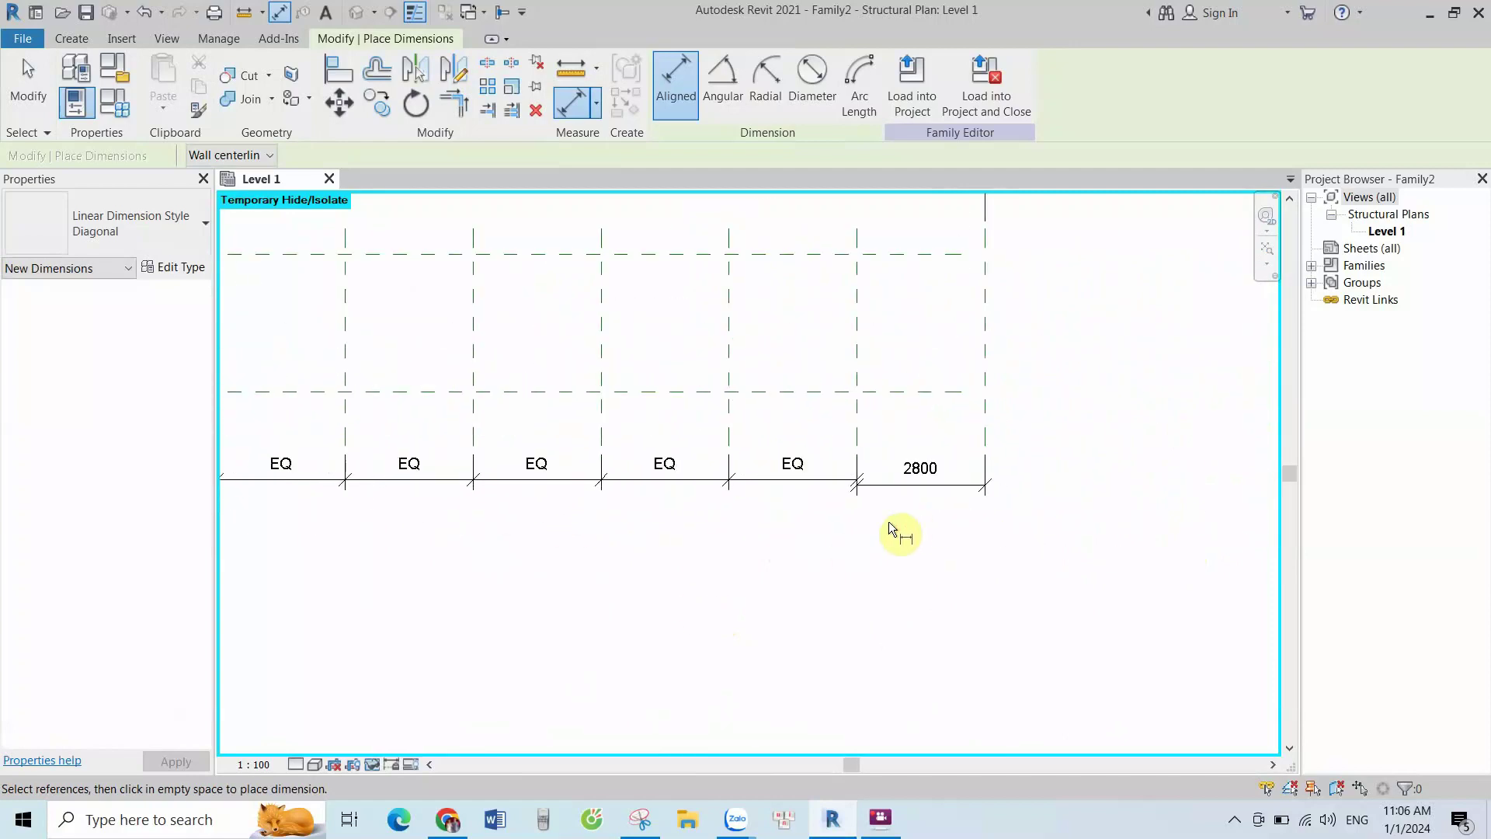
key("Escape")
Move the right end-bay 2800 dimension into line with the dimension chain
scroll(887, 519, "up", 2)
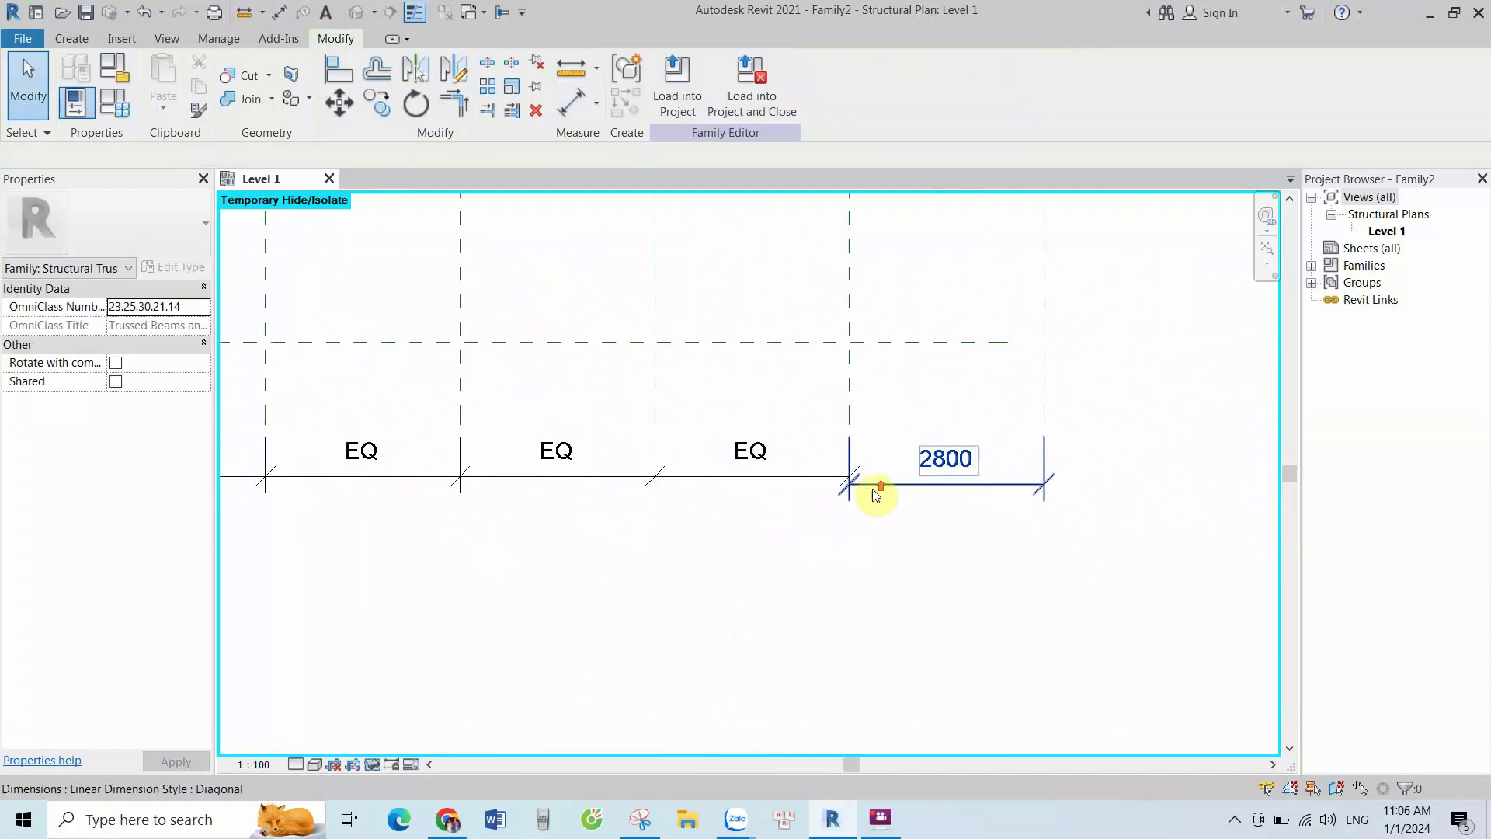
left_click(872, 489)
scroll(850, 485, "up", 1)
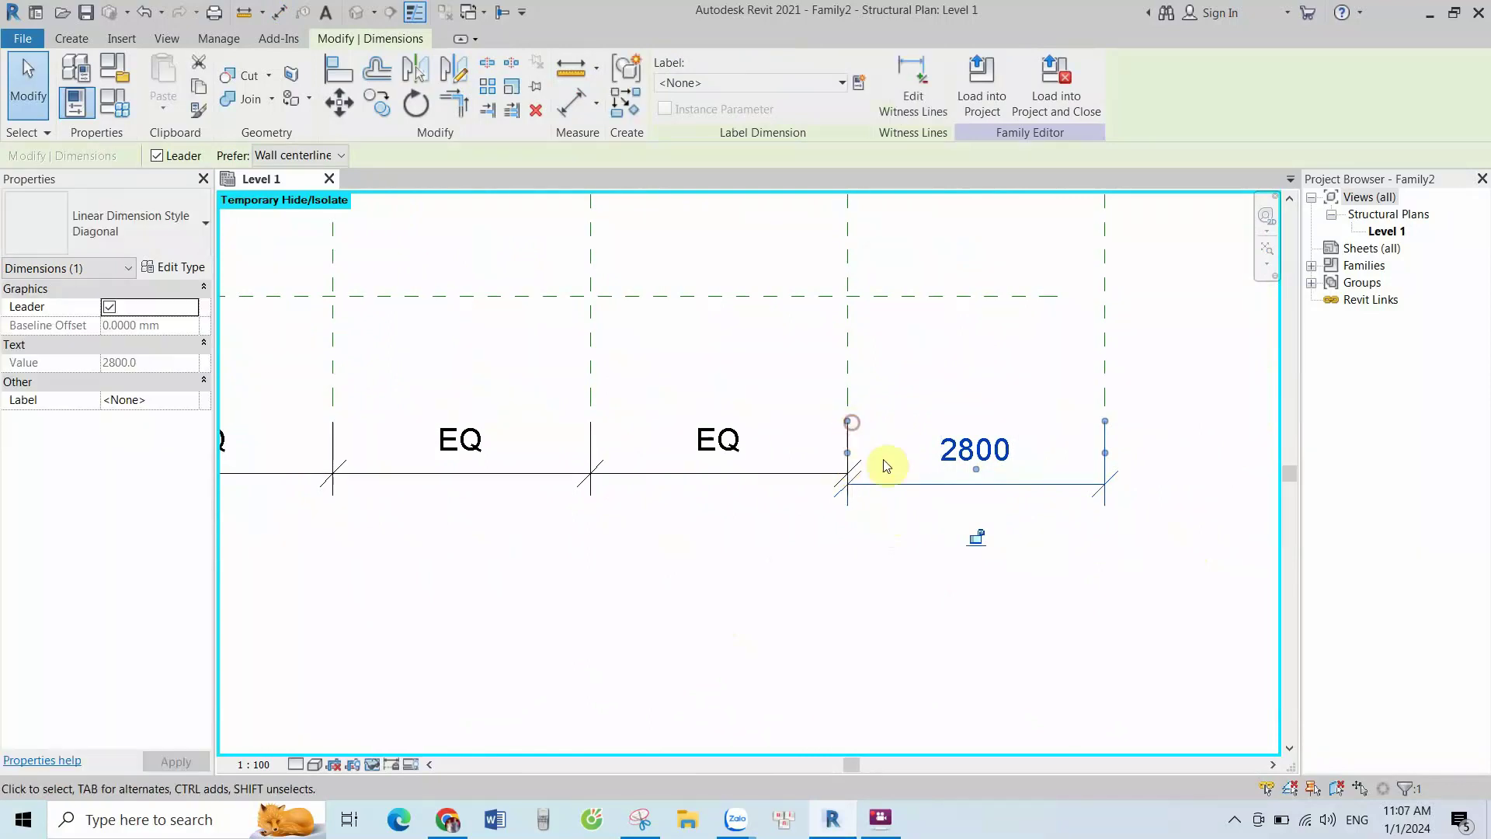
left_click(884, 458)
left_click_drag(973, 483, 971, 476)
left_click(948, 596)
Label the left end-bay 2800 dimension with a new instance parameter K1
scroll(1051, 552, "down", 3)
scroll(1103, 536, "down", 3)
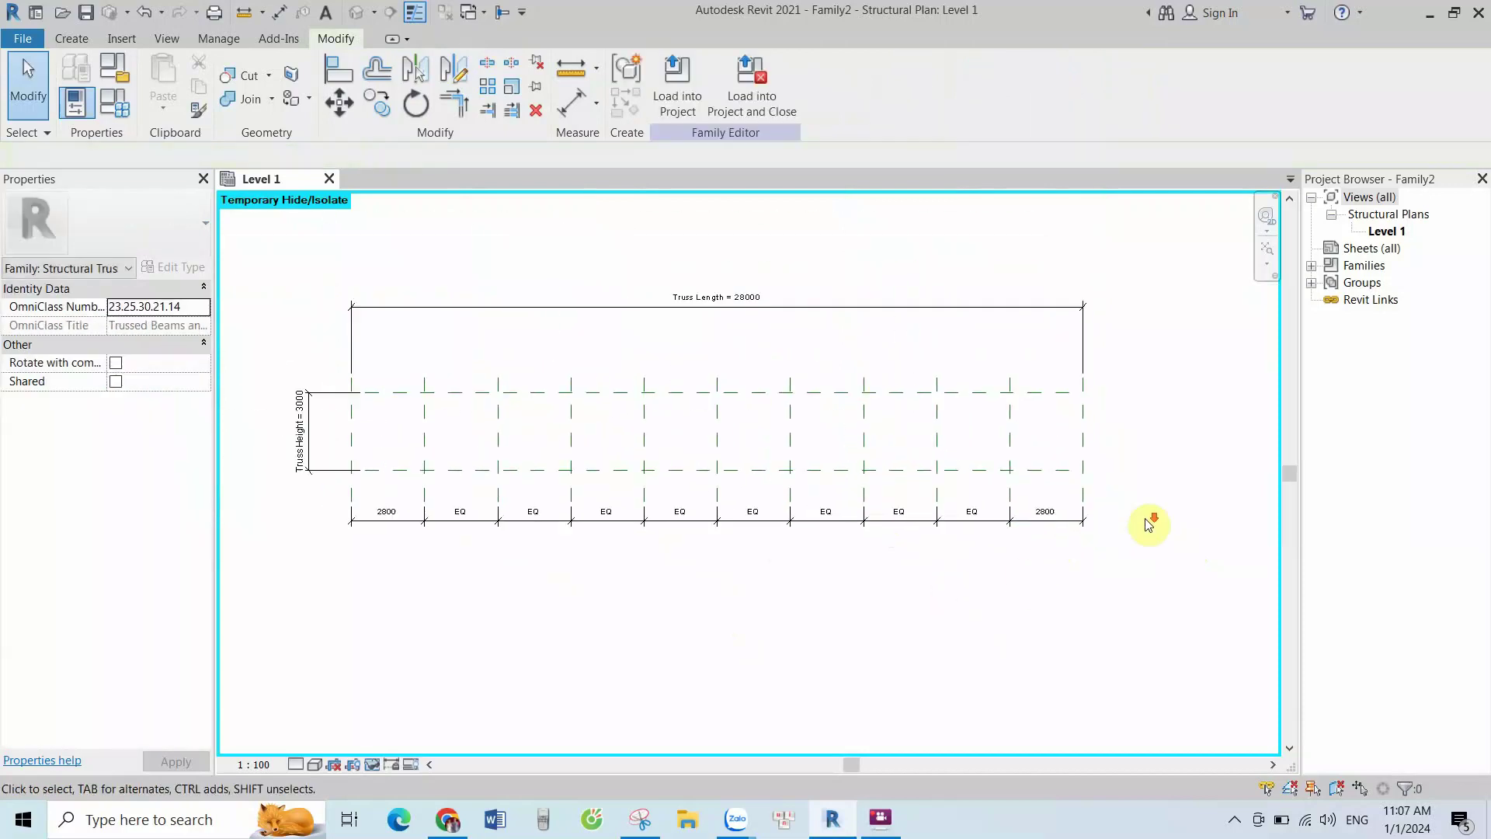
scroll(334, 536, "up", 2)
scroll(381, 505, "up", 1)
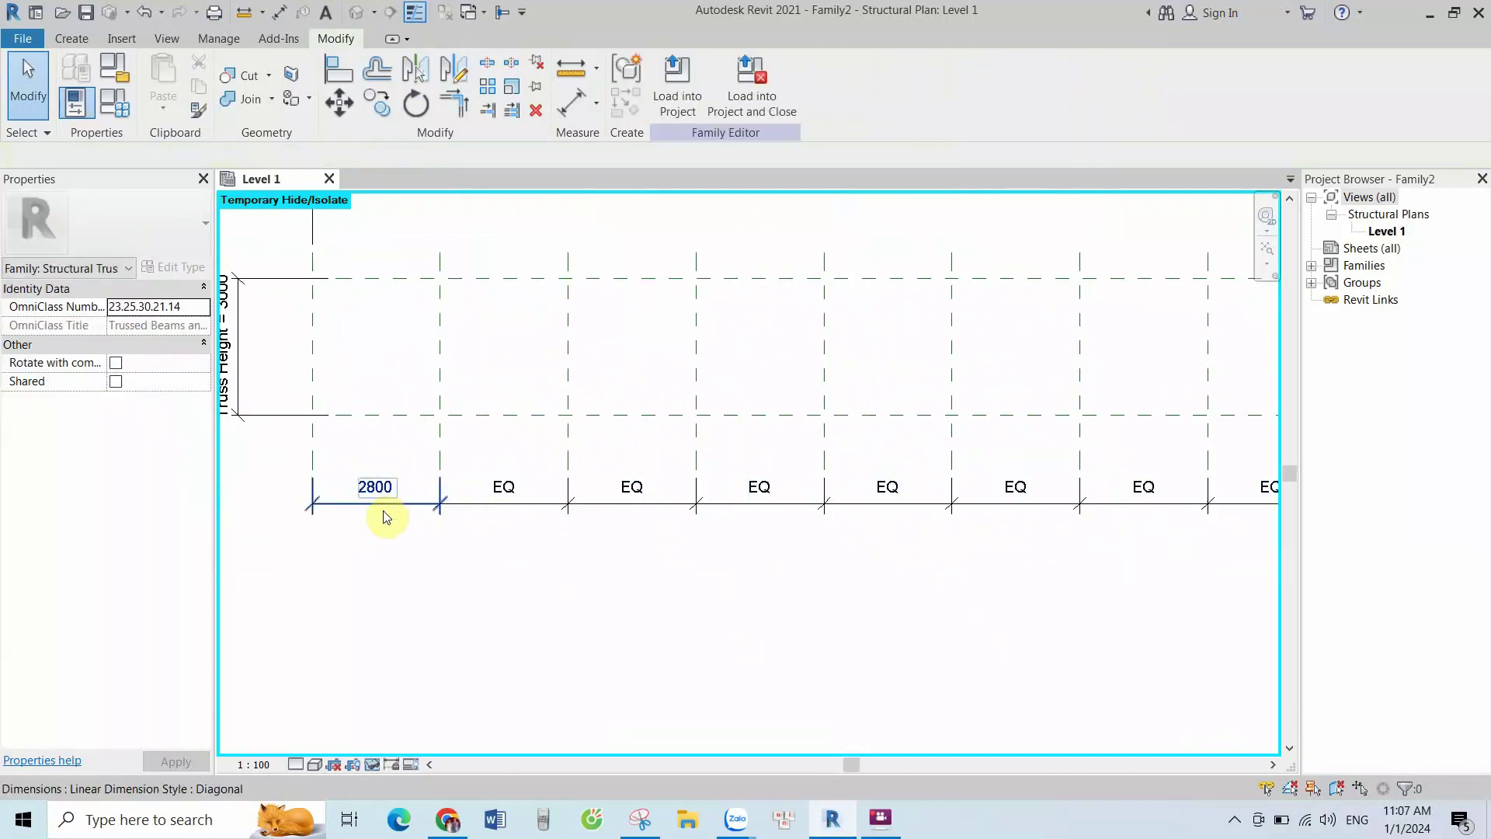
left_click(369, 507)
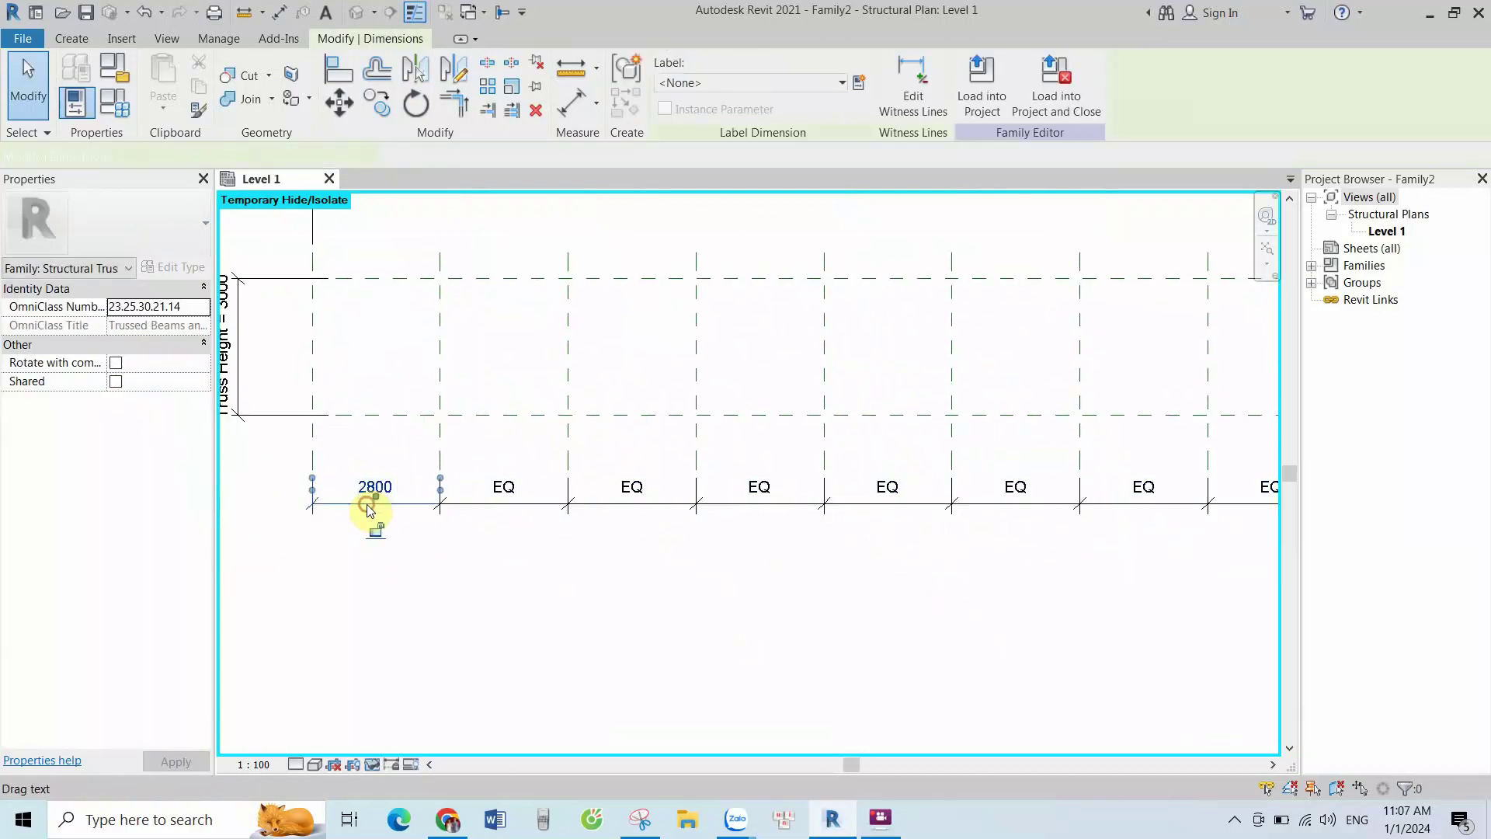
left_click(858, 82)
type("K1")
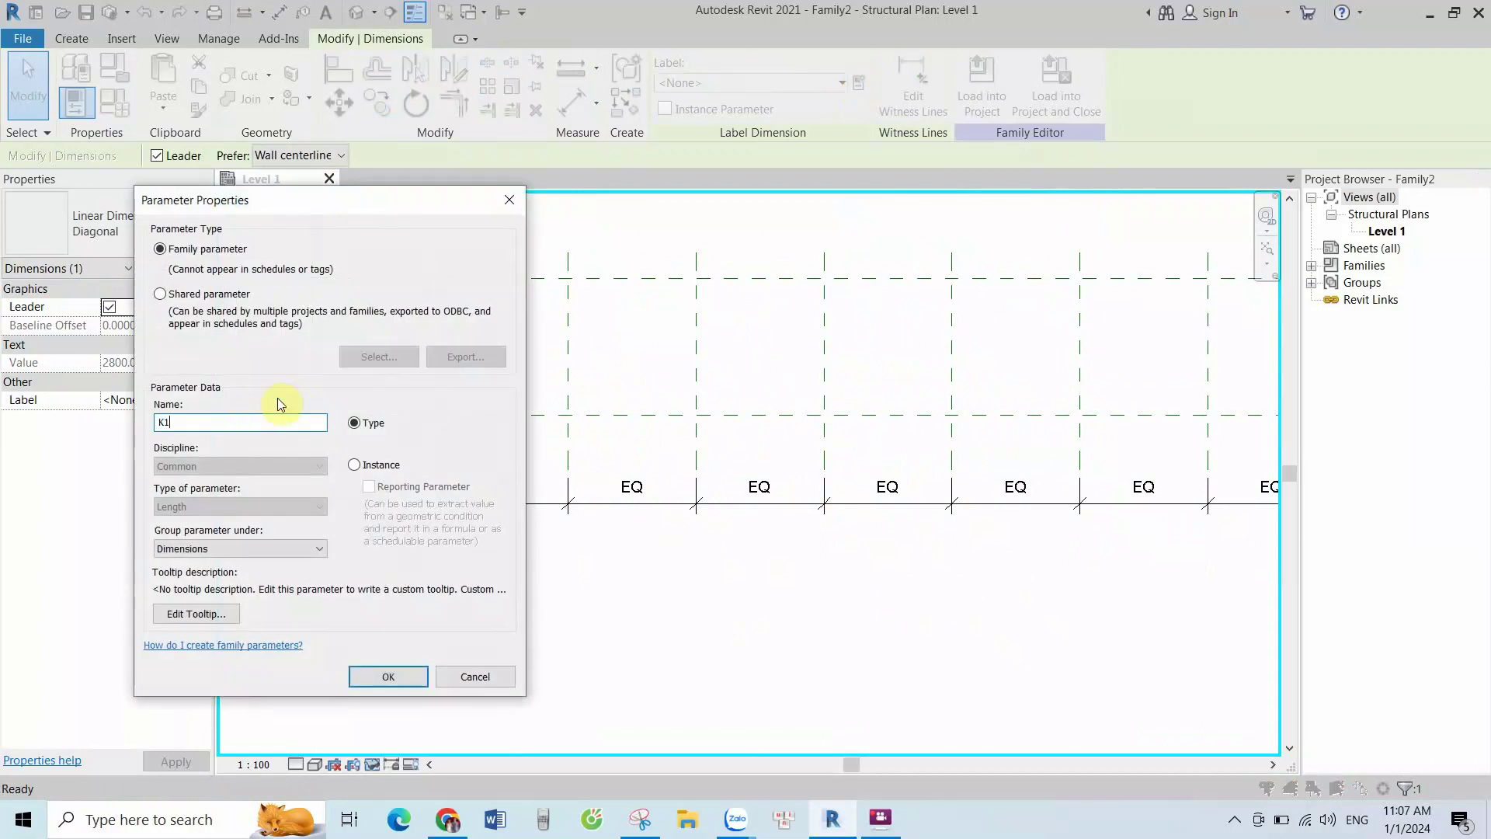
left_click(354, 465)
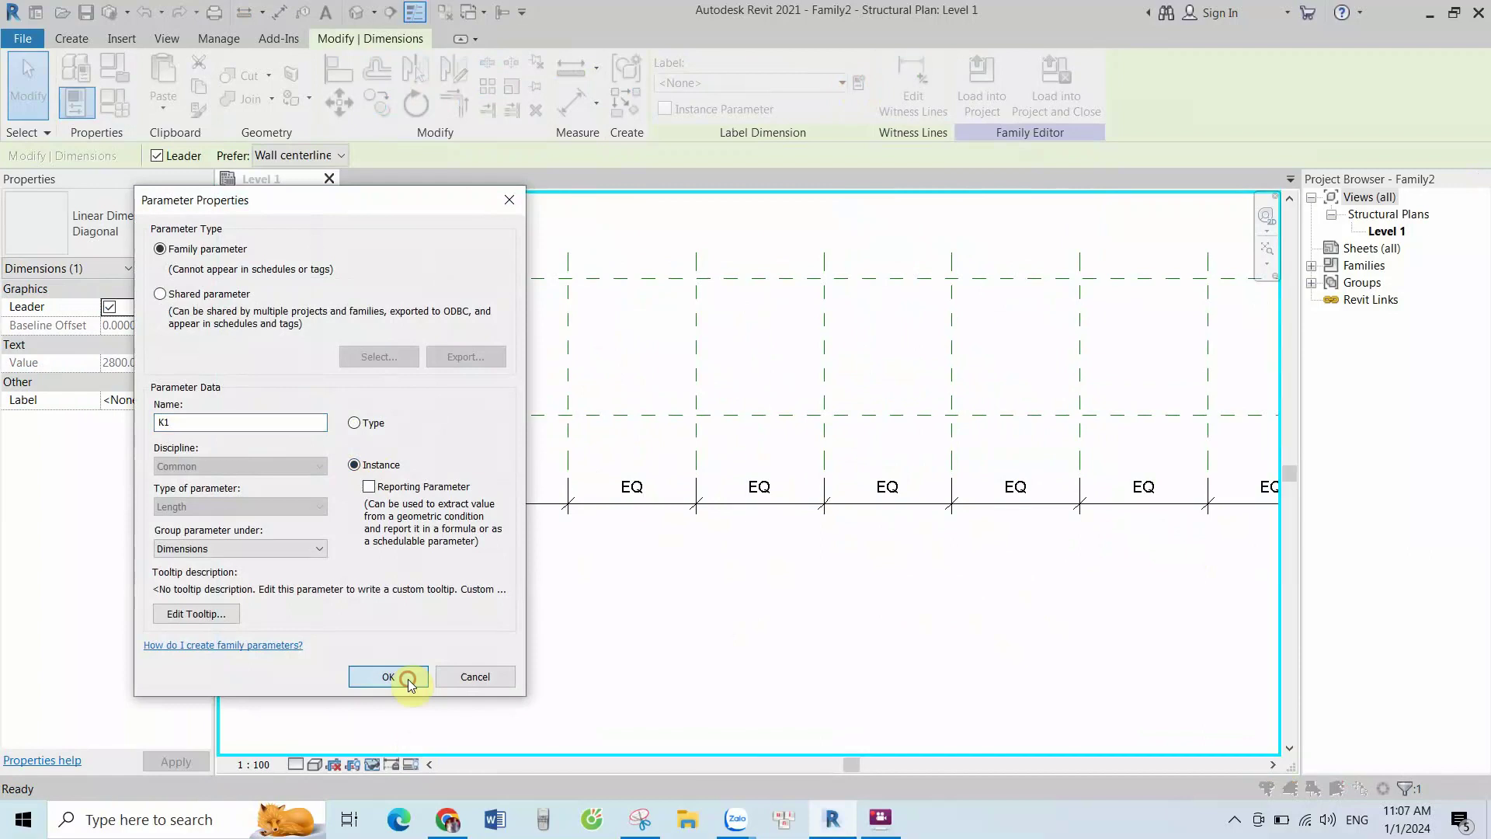
left_click(388, 677)
left_click(387, 583)
Label the right end-bay 2800 dimension with a new instance parameter K2
left_click(1134, 528)
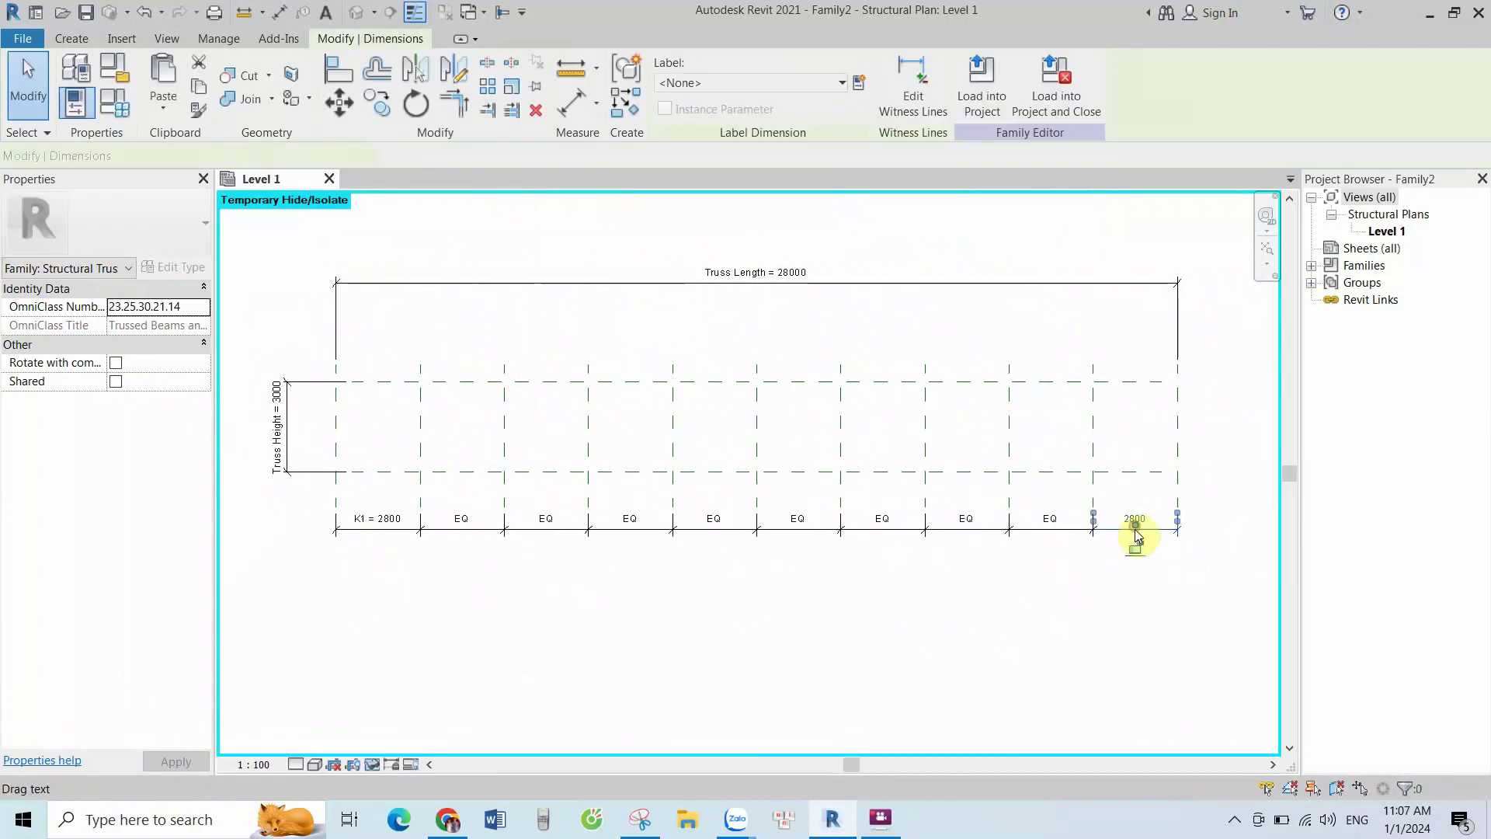
left_click(649, 825)
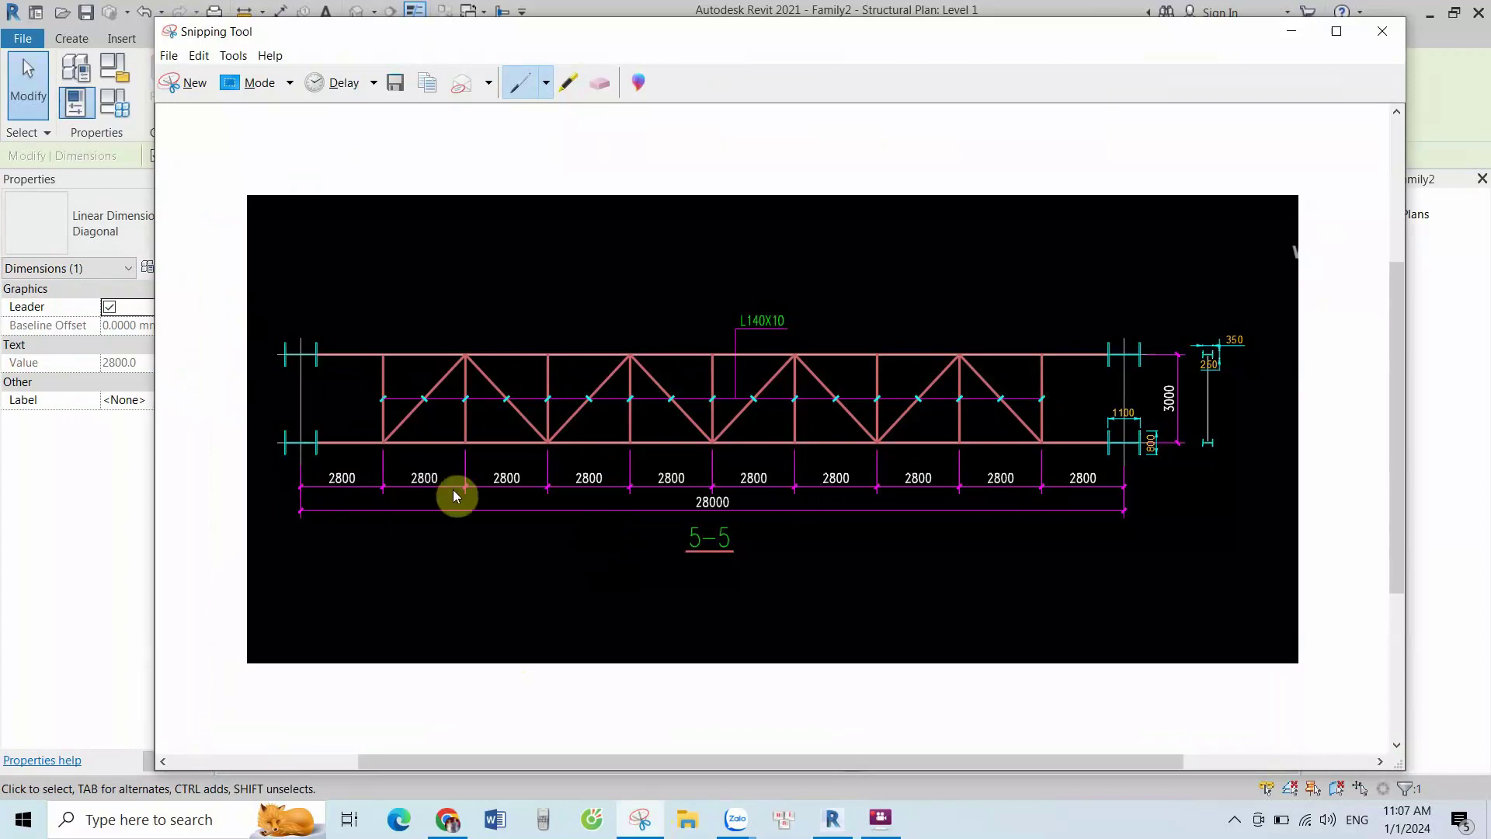
left_click(9, 581)
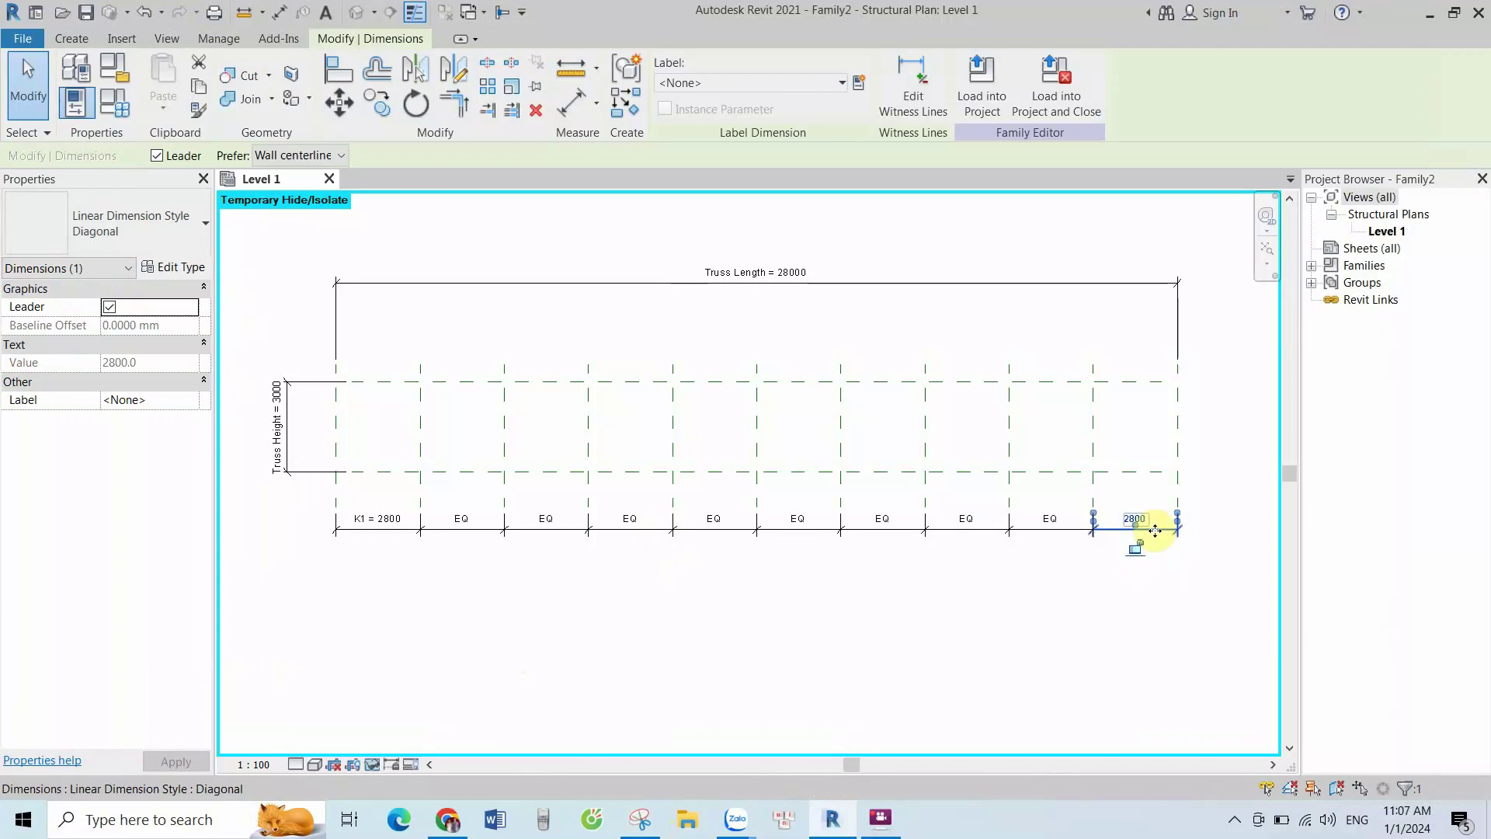
left_click(859, 83)
type("K2")
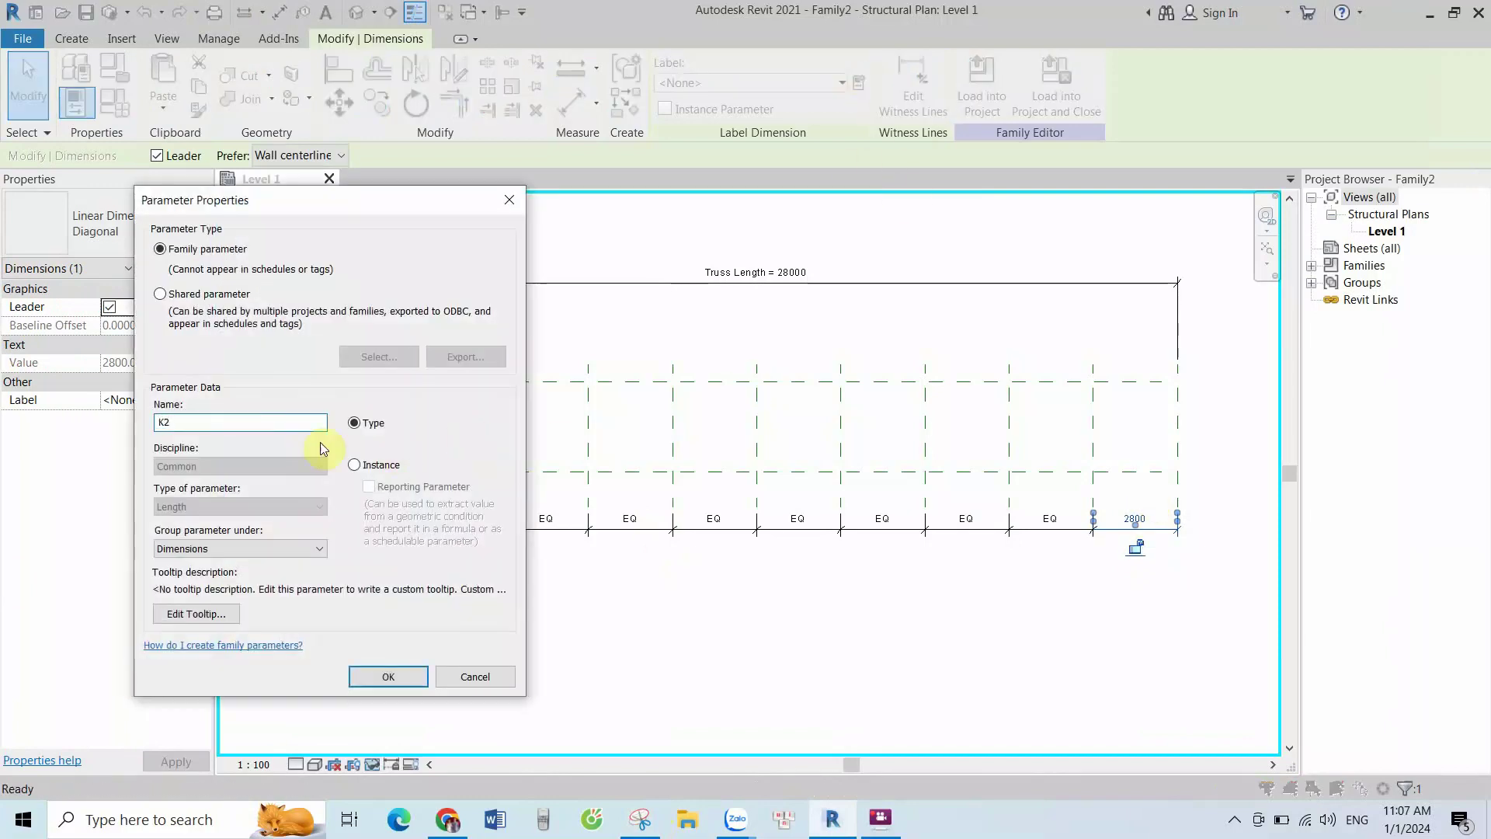
left_click(353, 462)
left_click(388, 675)
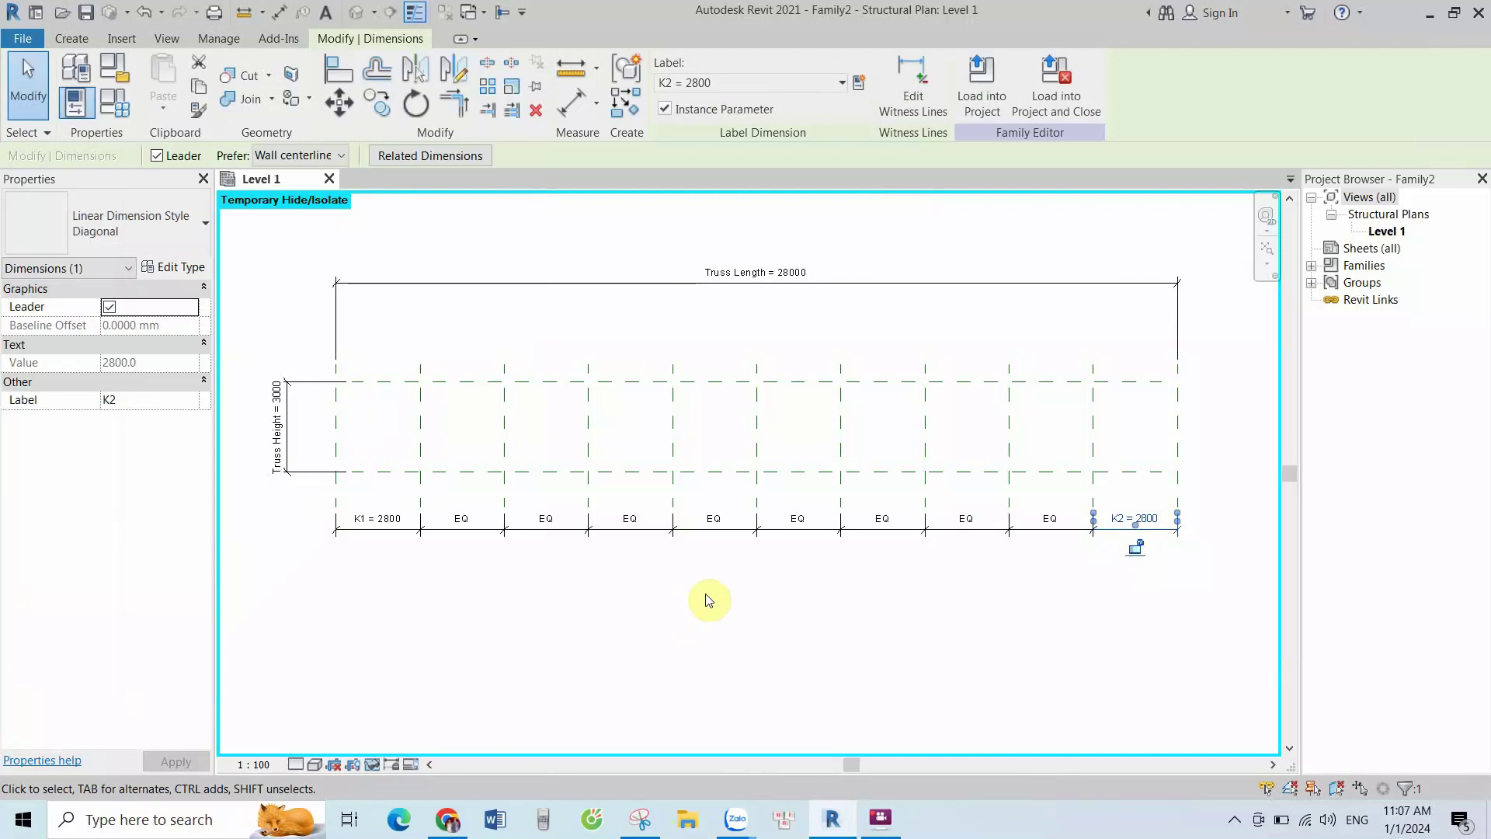
left_click(650, 578)
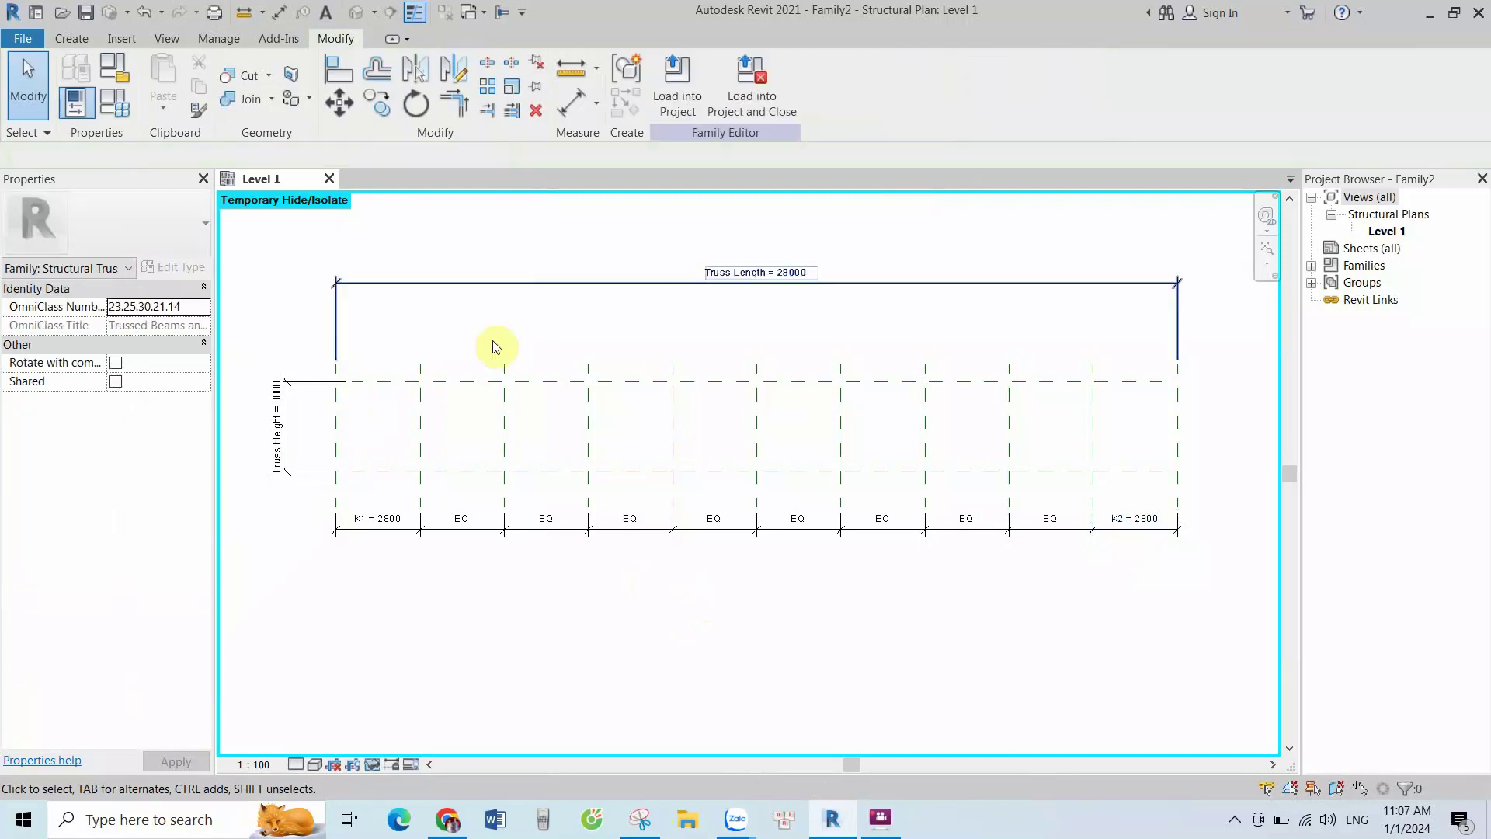
left_click(72, 38)
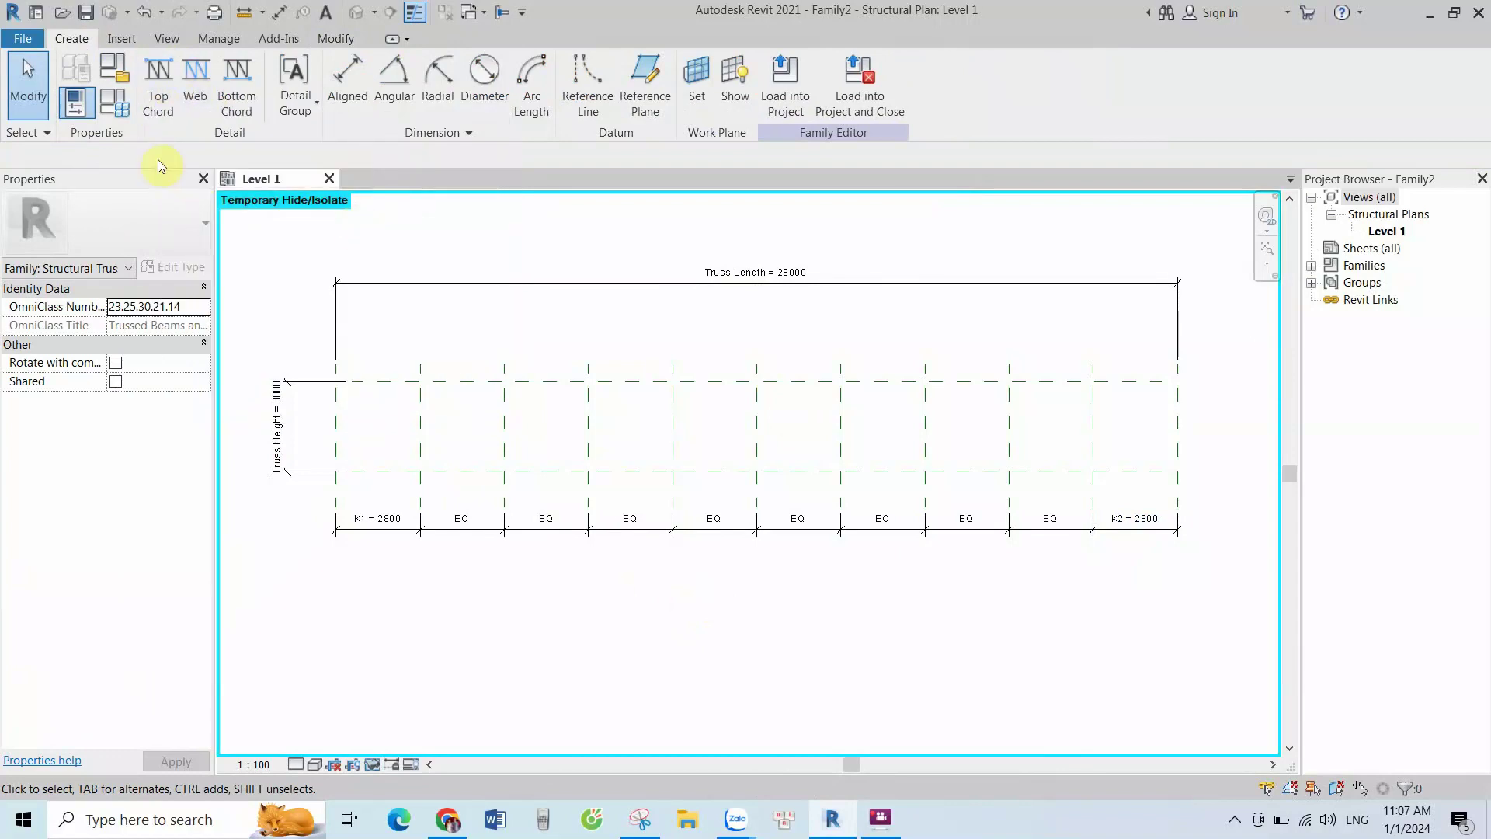
Draw the top chord across the full 28000 length, locked to the reference planes
left_click(152, 103)
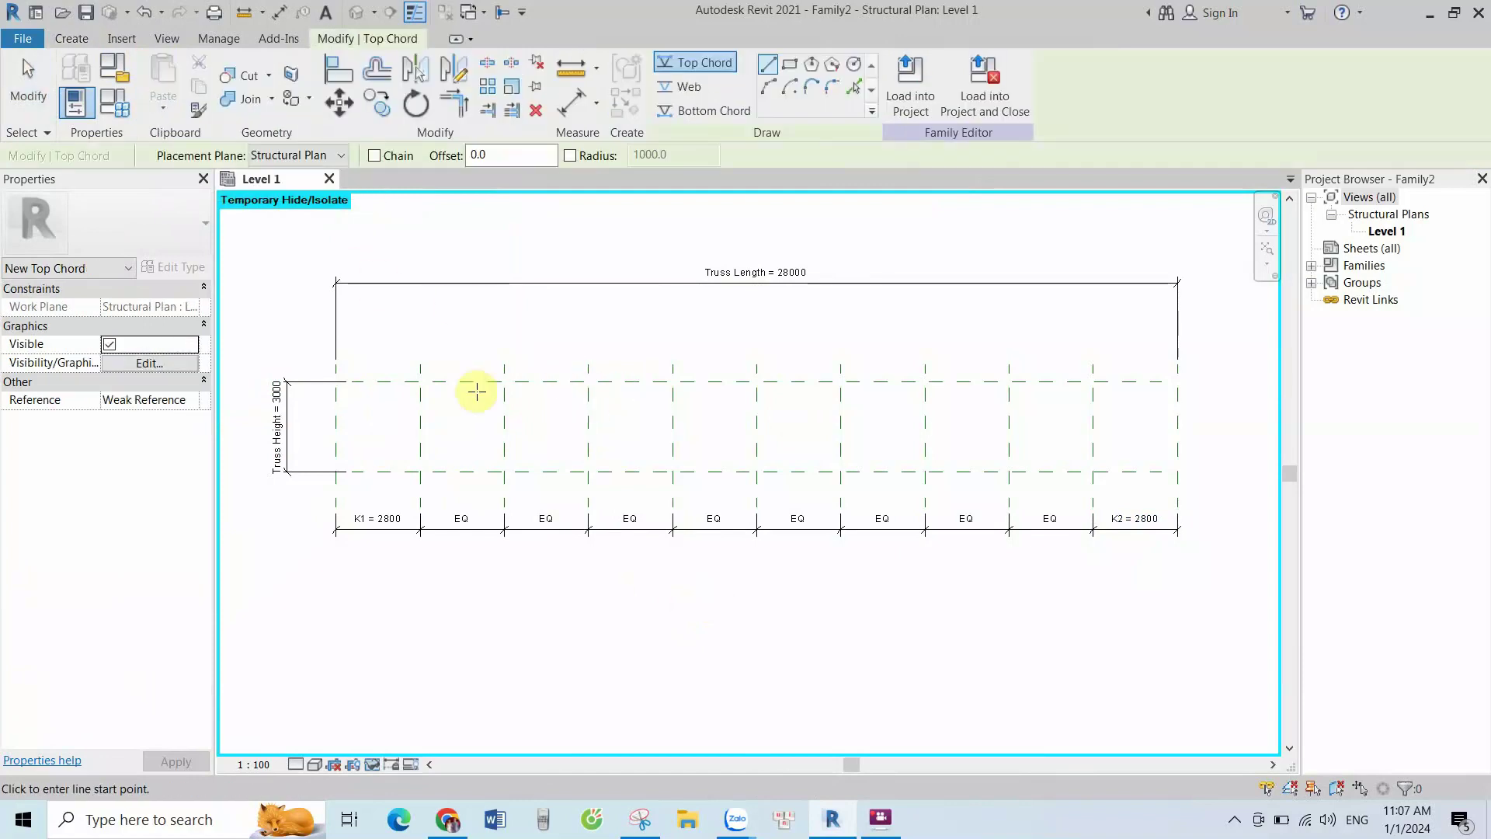
left_click(336, 381)
scroll(473, 376, "down", 1)
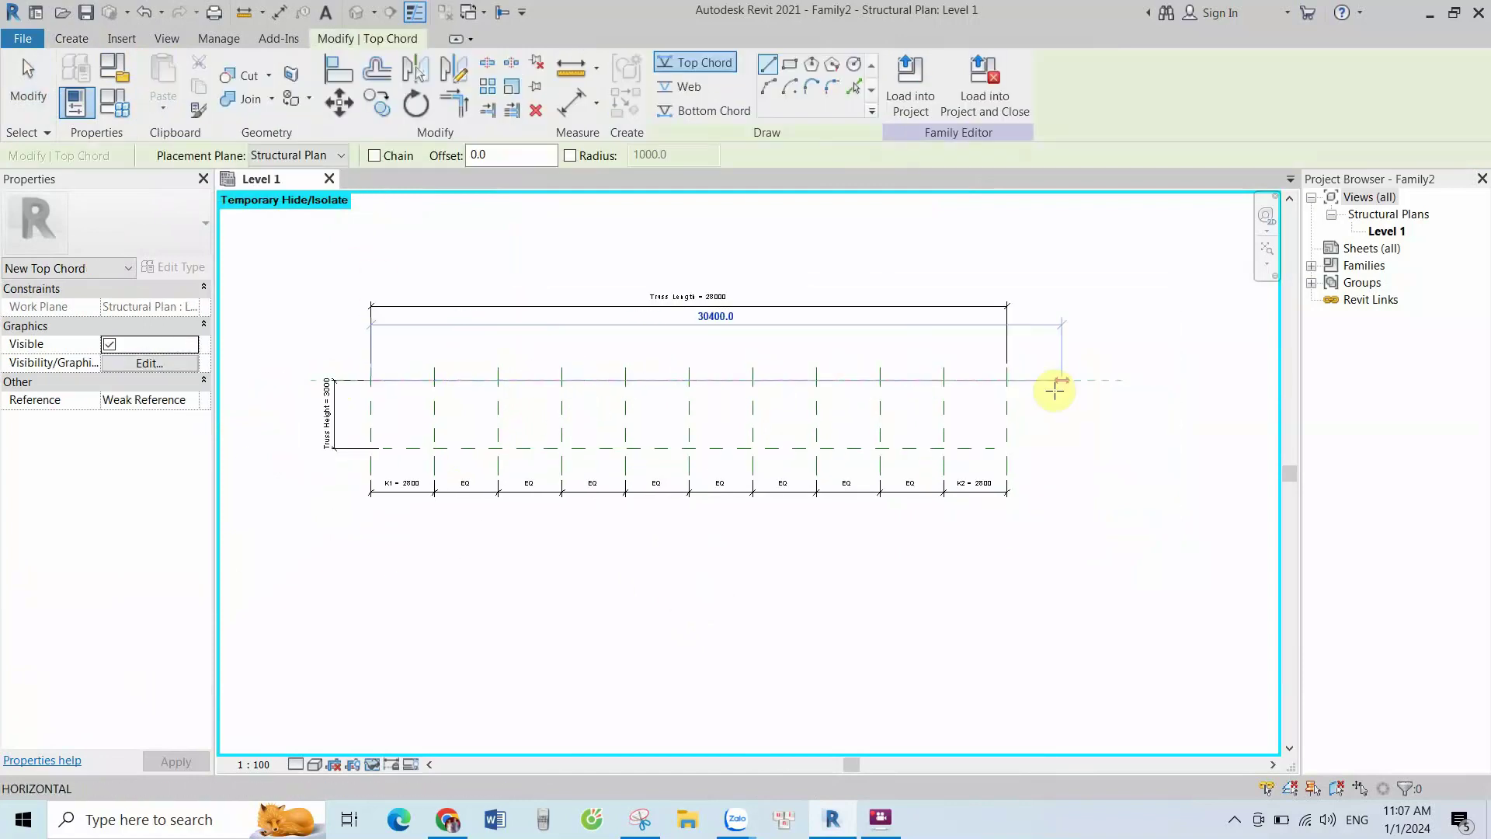
scroll(1041, 387, "up", 1)
left_click(1002, 379)
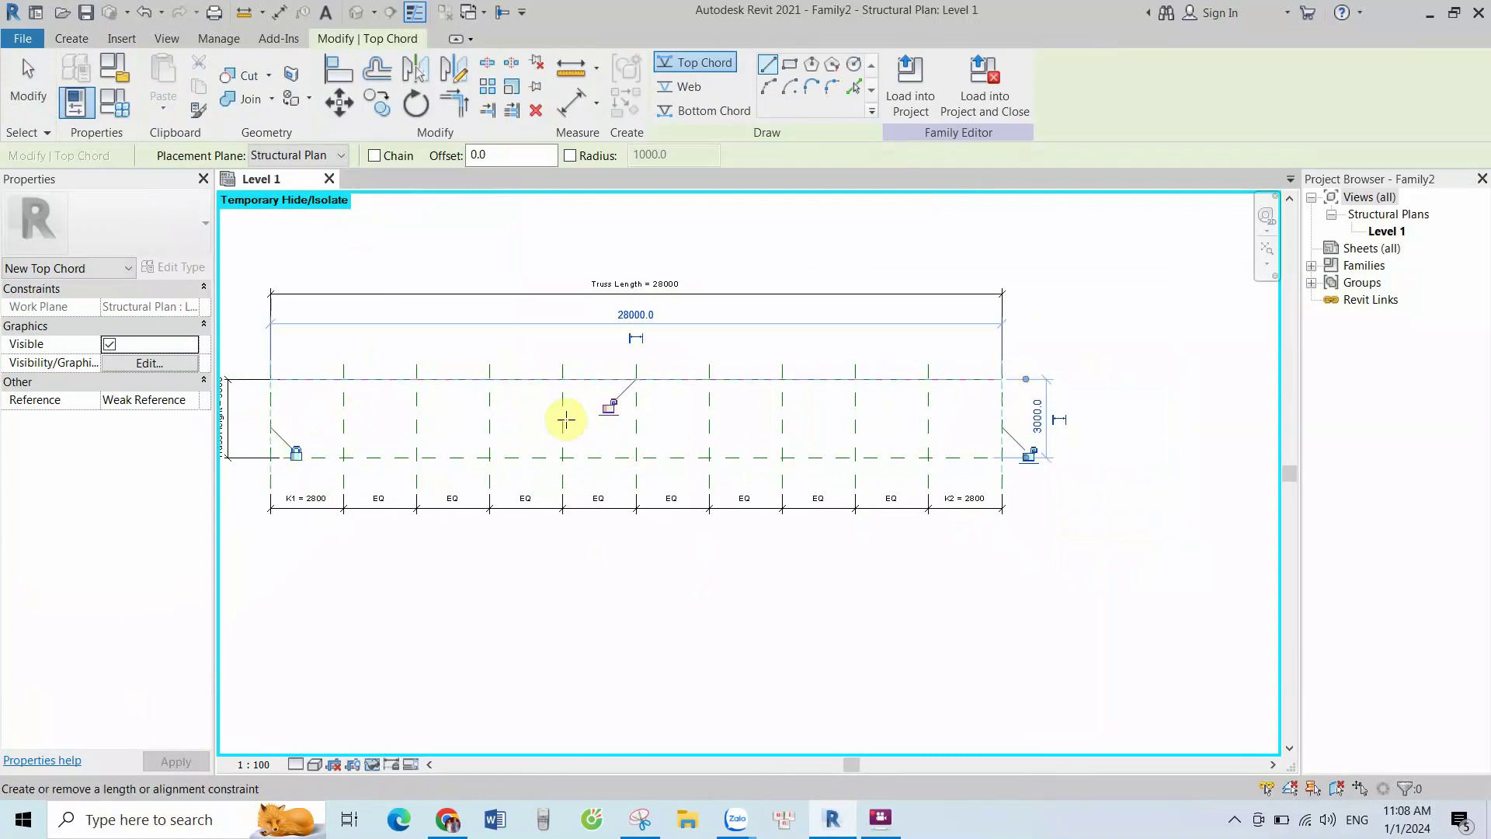
left_click(607, 404)
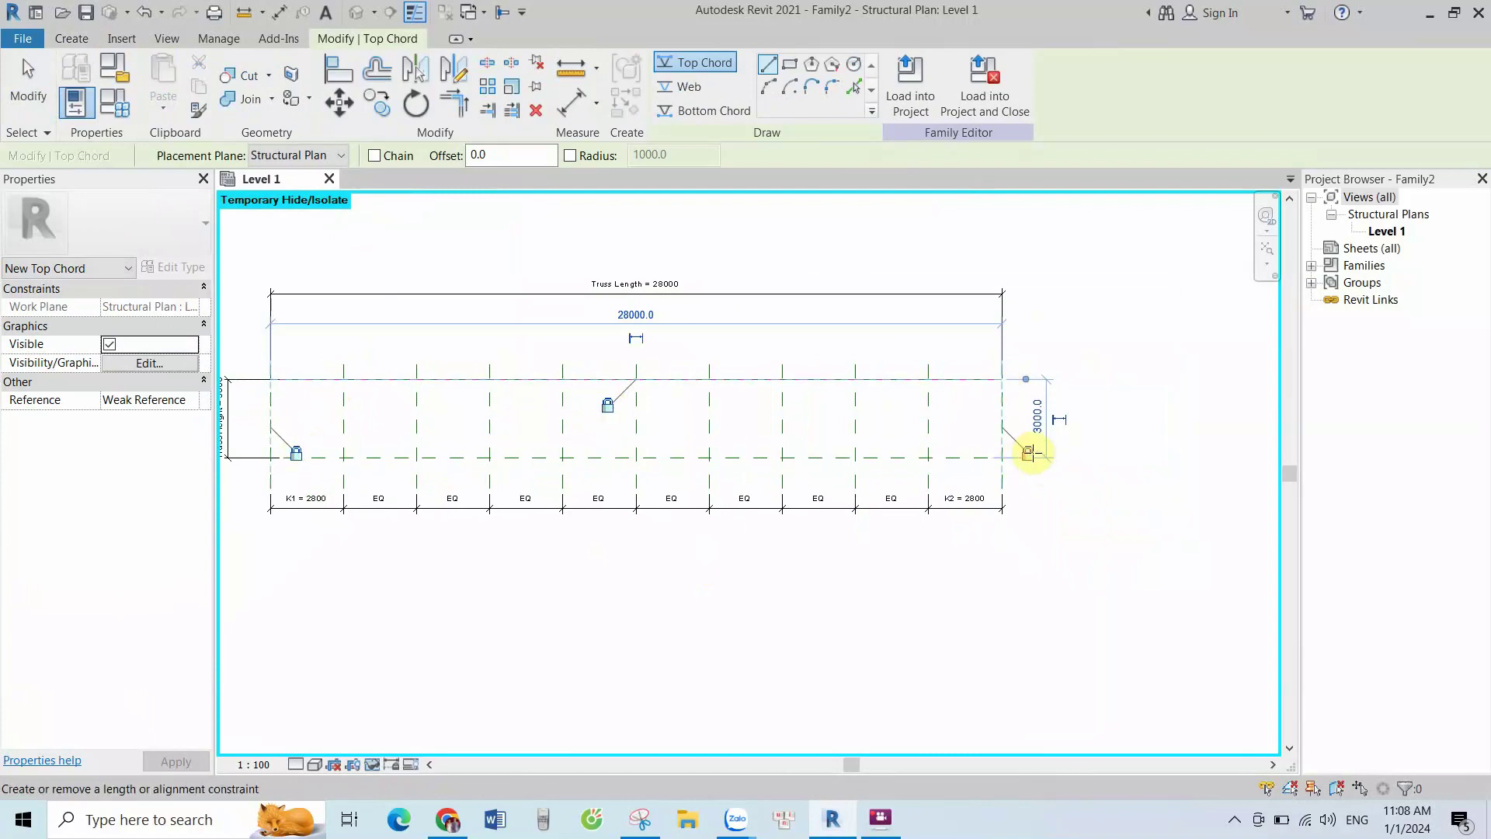
left_click(1028, 454)
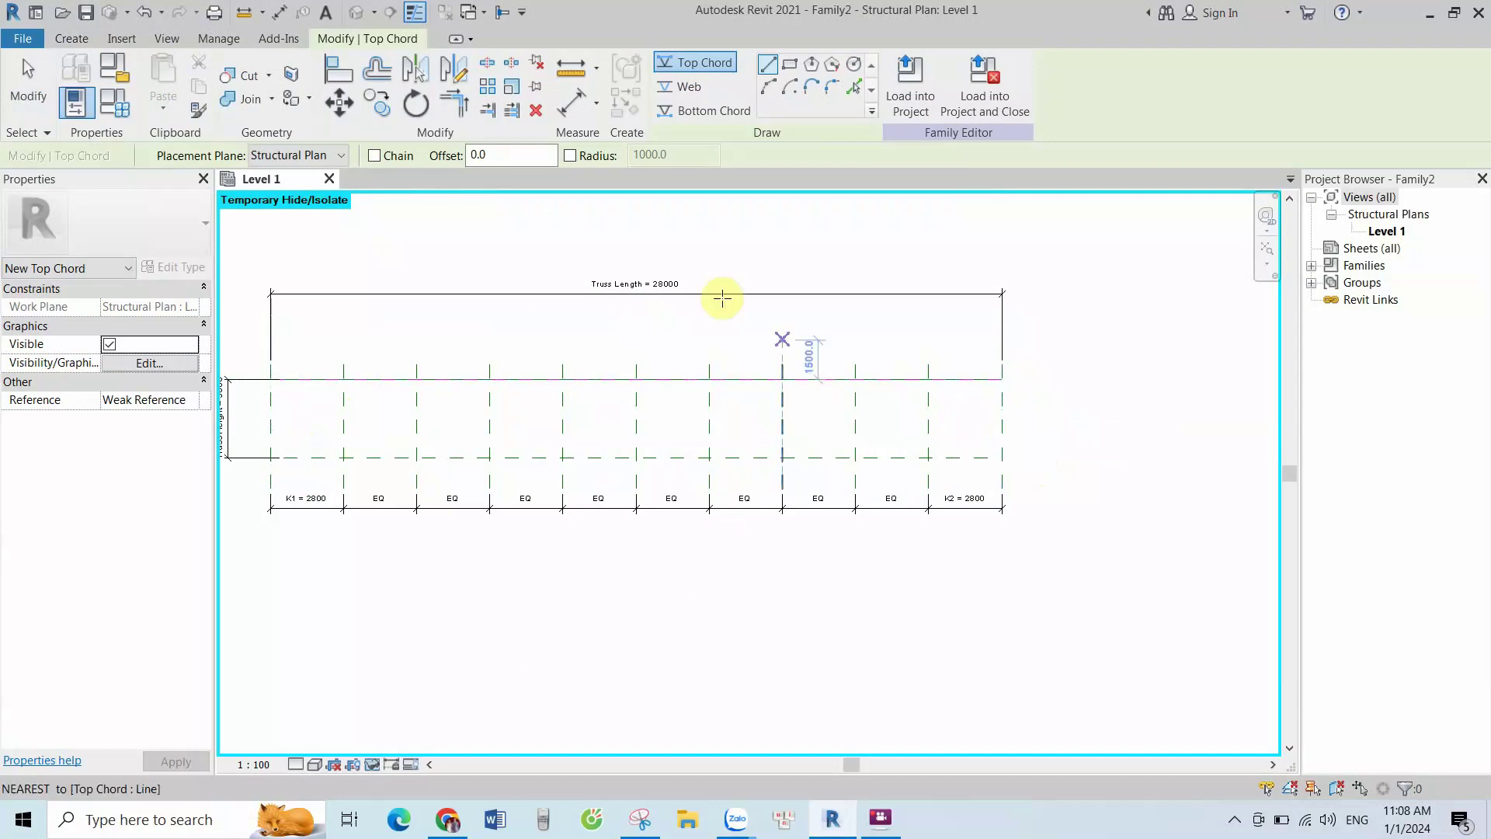
Finish the bottom chord at the right end reference plane and zoom to check both ends
left_click(696, 115)
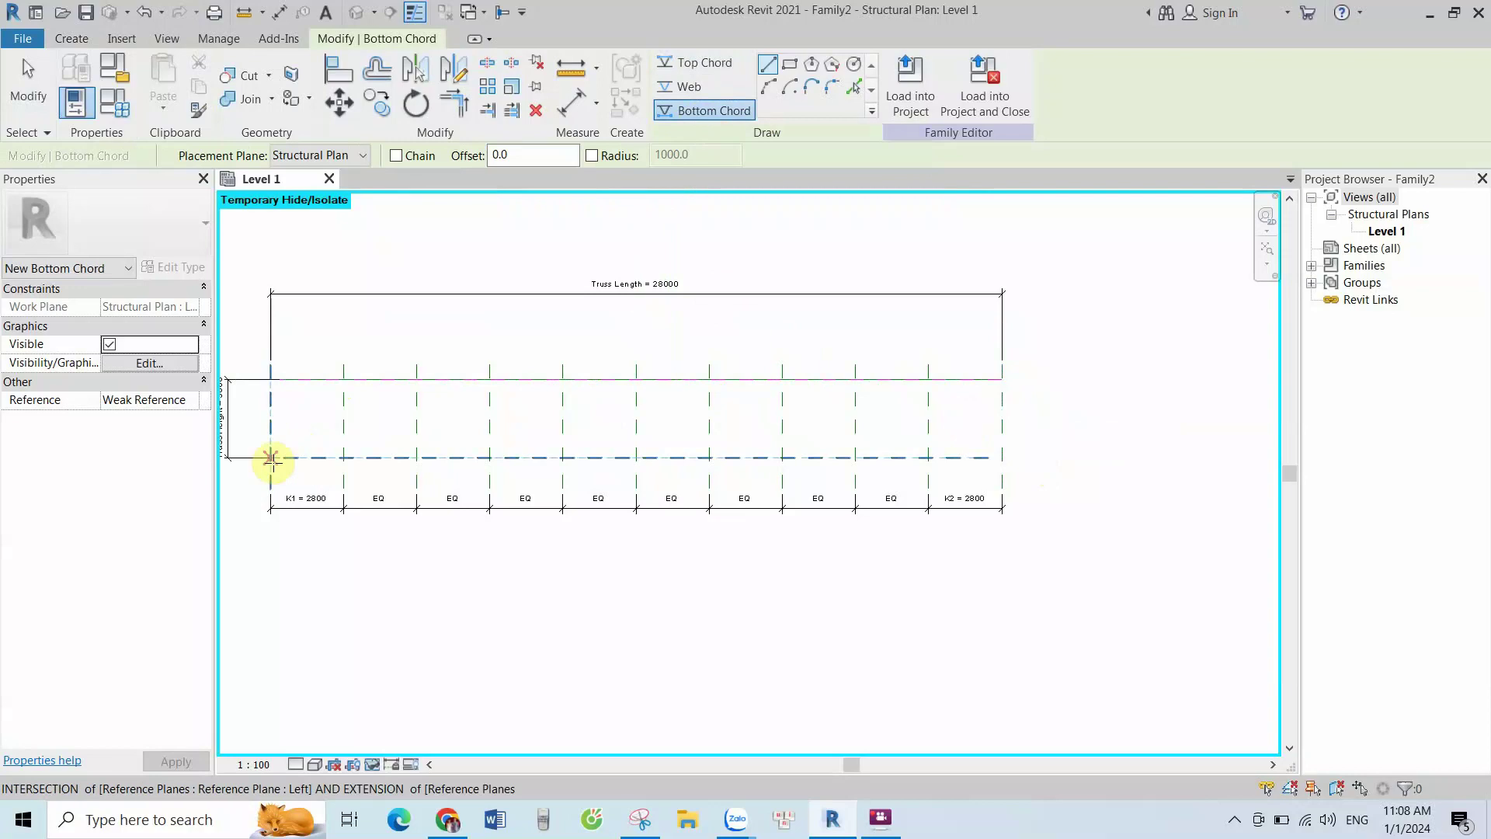
left_click(1002, 457)
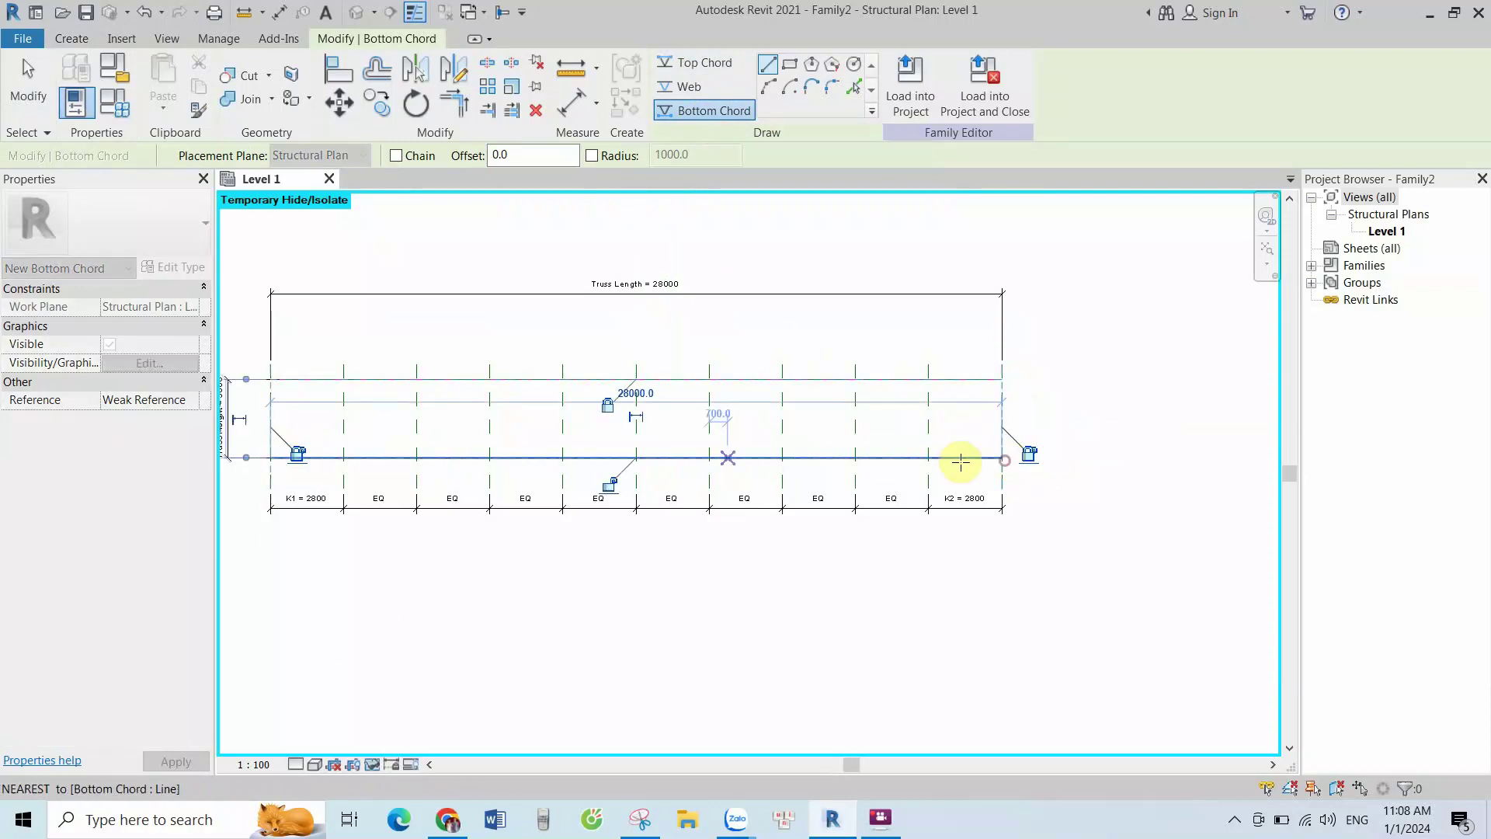
scroll(295, 454, "up", 2)
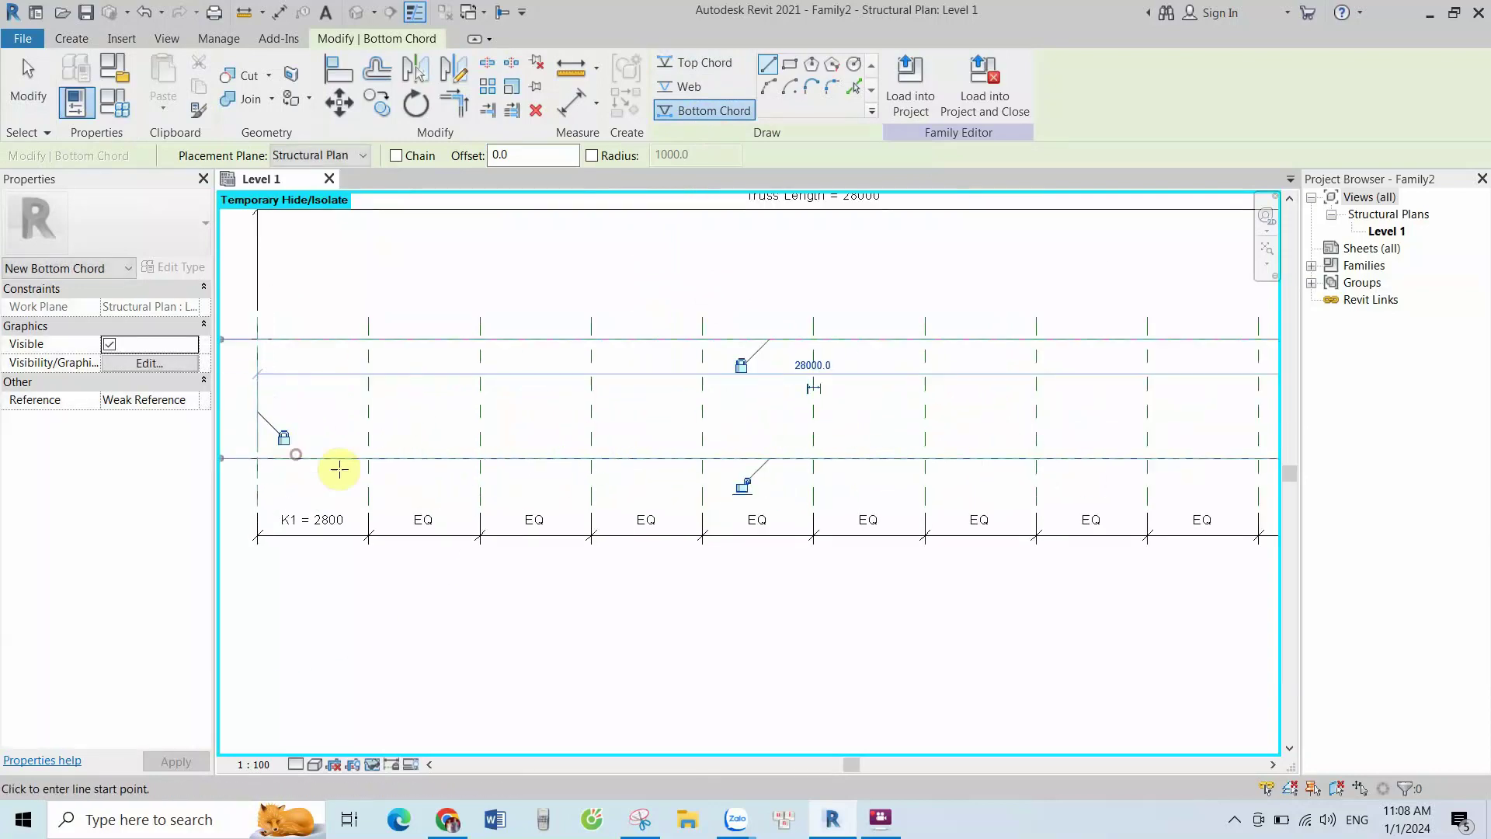
scroll(748, 488, "down", 2)
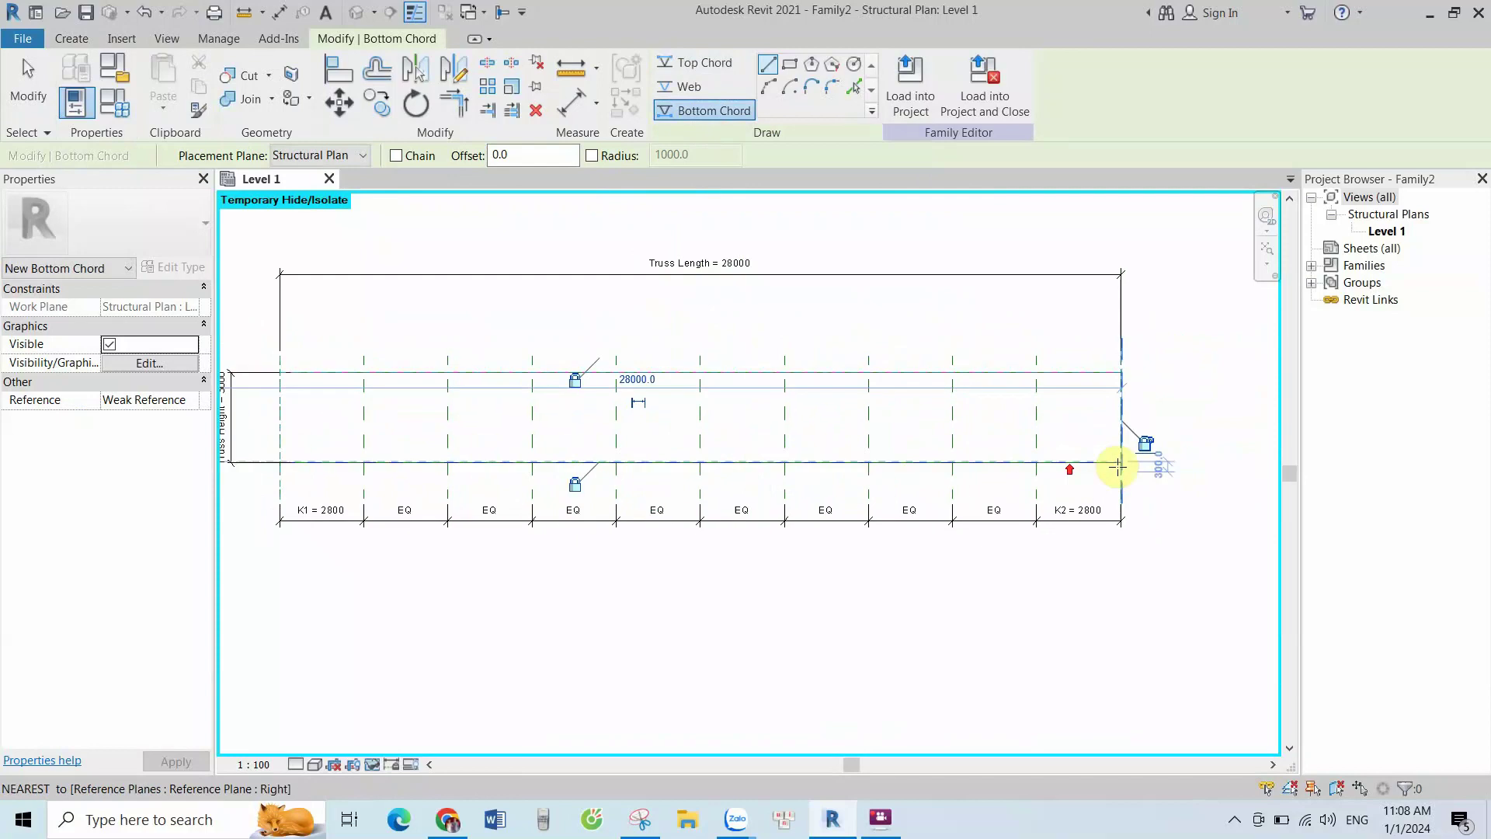
scroll(1118, 458, "up", 3)
scroll(1144, 446, "up", 1)
scroll(1144, 446, "down", 2)
scroll(1132, 433, "down", 2)
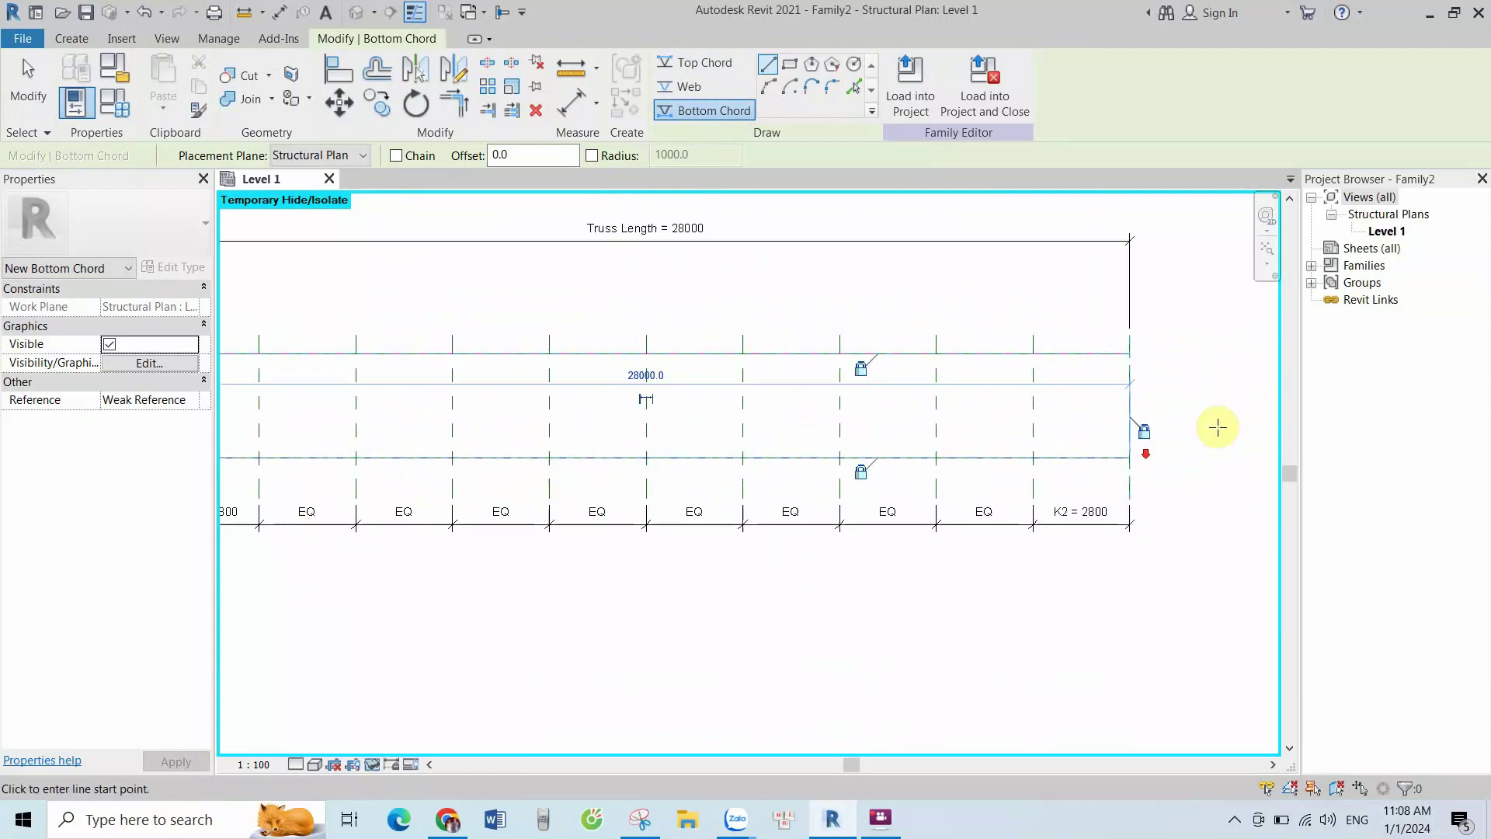
Draw the first vertical webs and a diagonal rising to the top-chord peak
left_click(686, 86)
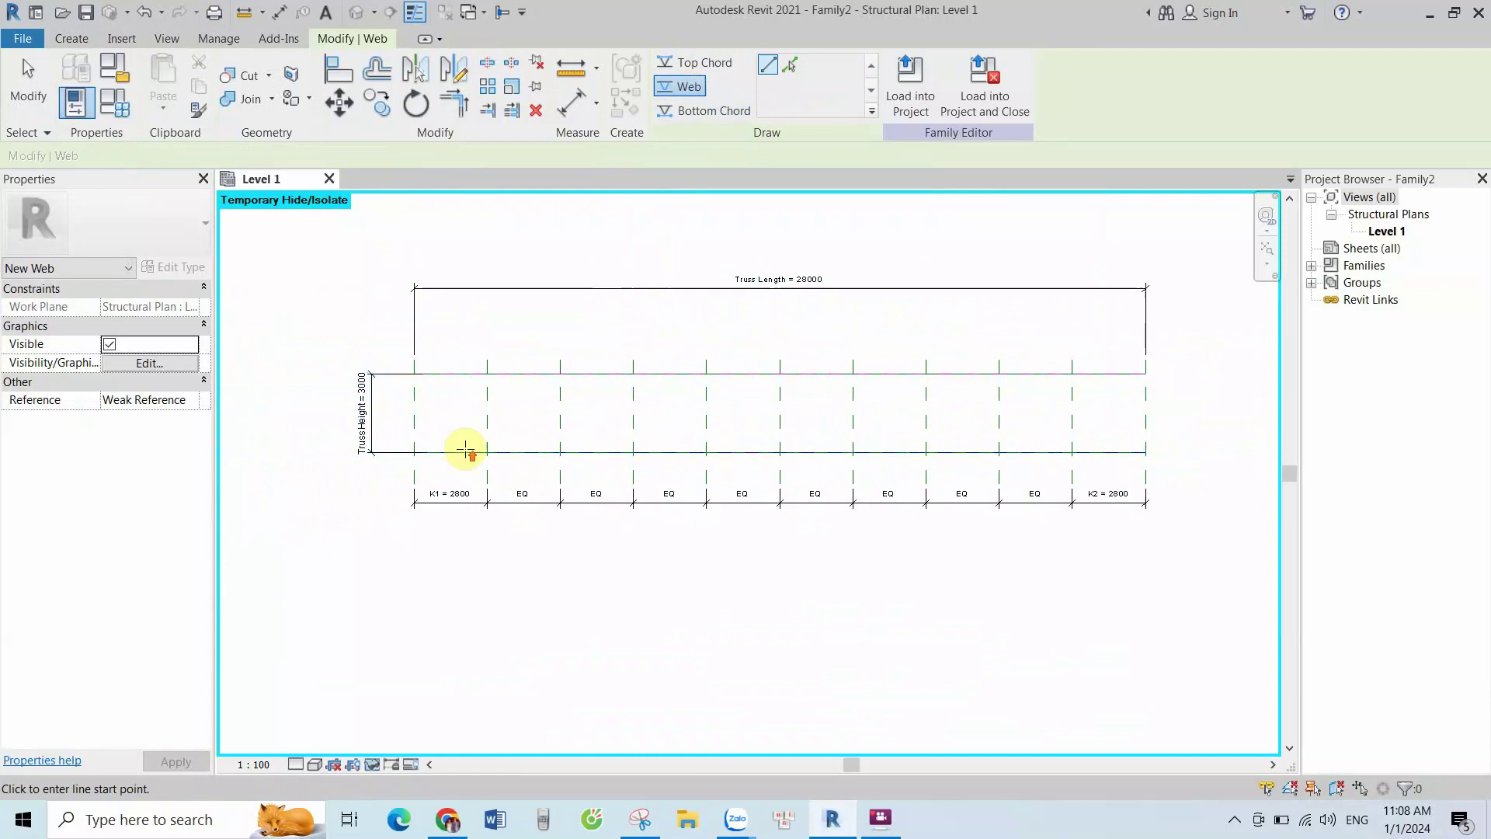
scroll(473, 443, "up", 2)
scroll(504, 441, "up", 1)
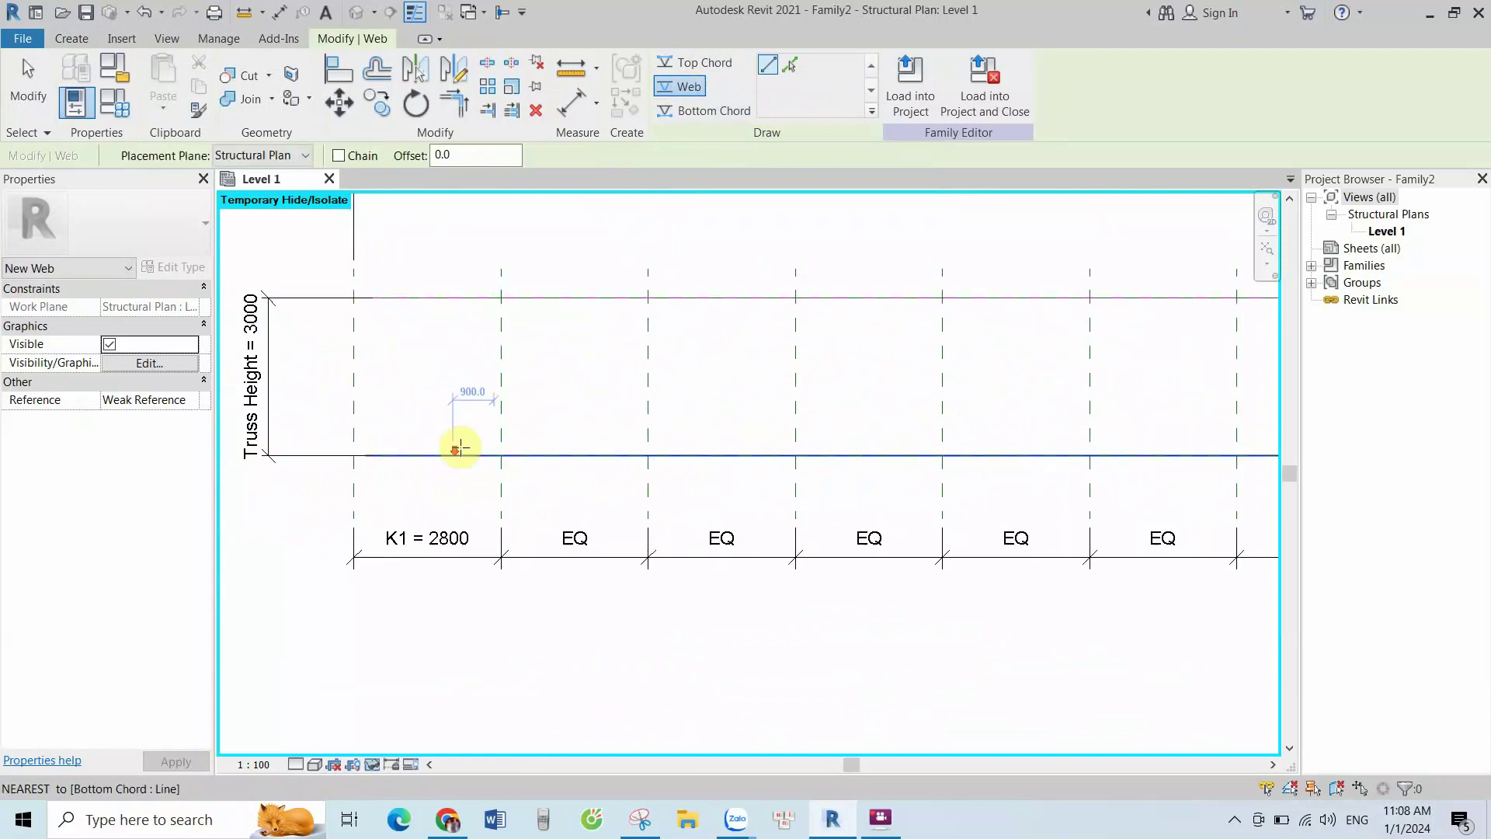
scroll(465, 442, "down", 1)
scroll(470, 404, "up", 1)
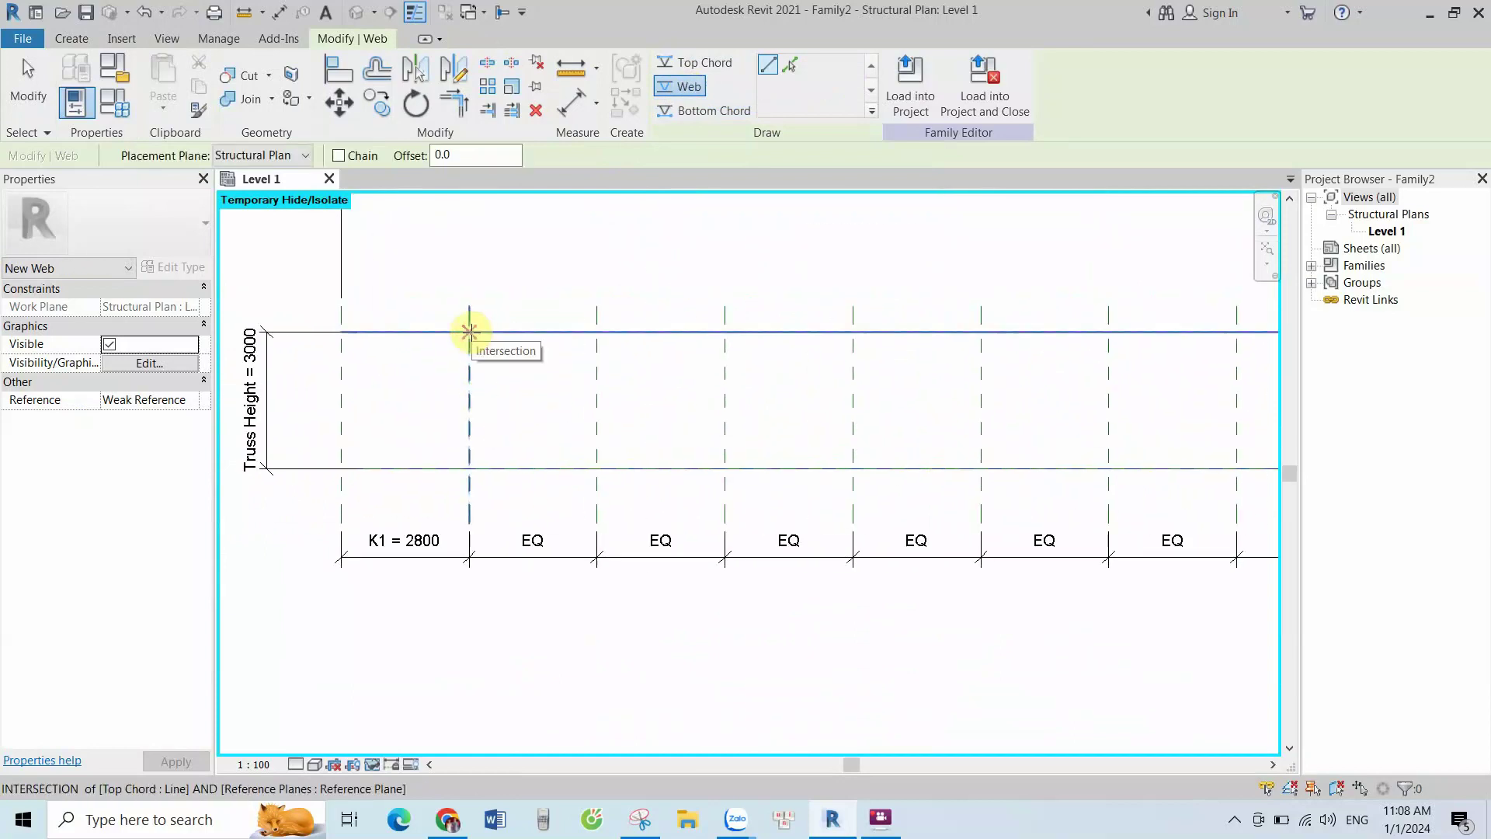
left_click(469, 332)
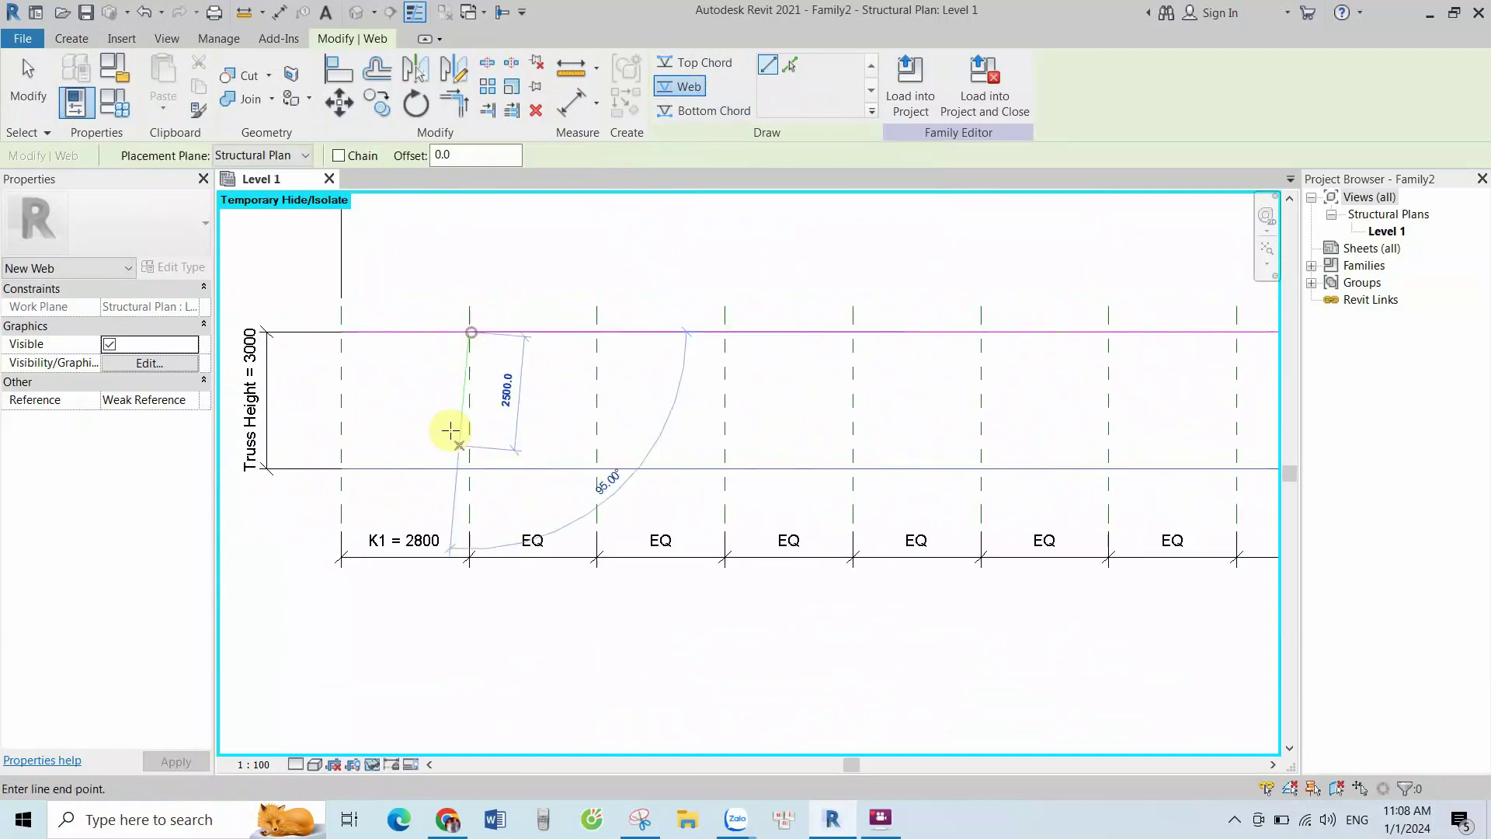
left_click(469, 468)
left_click(469, 468)
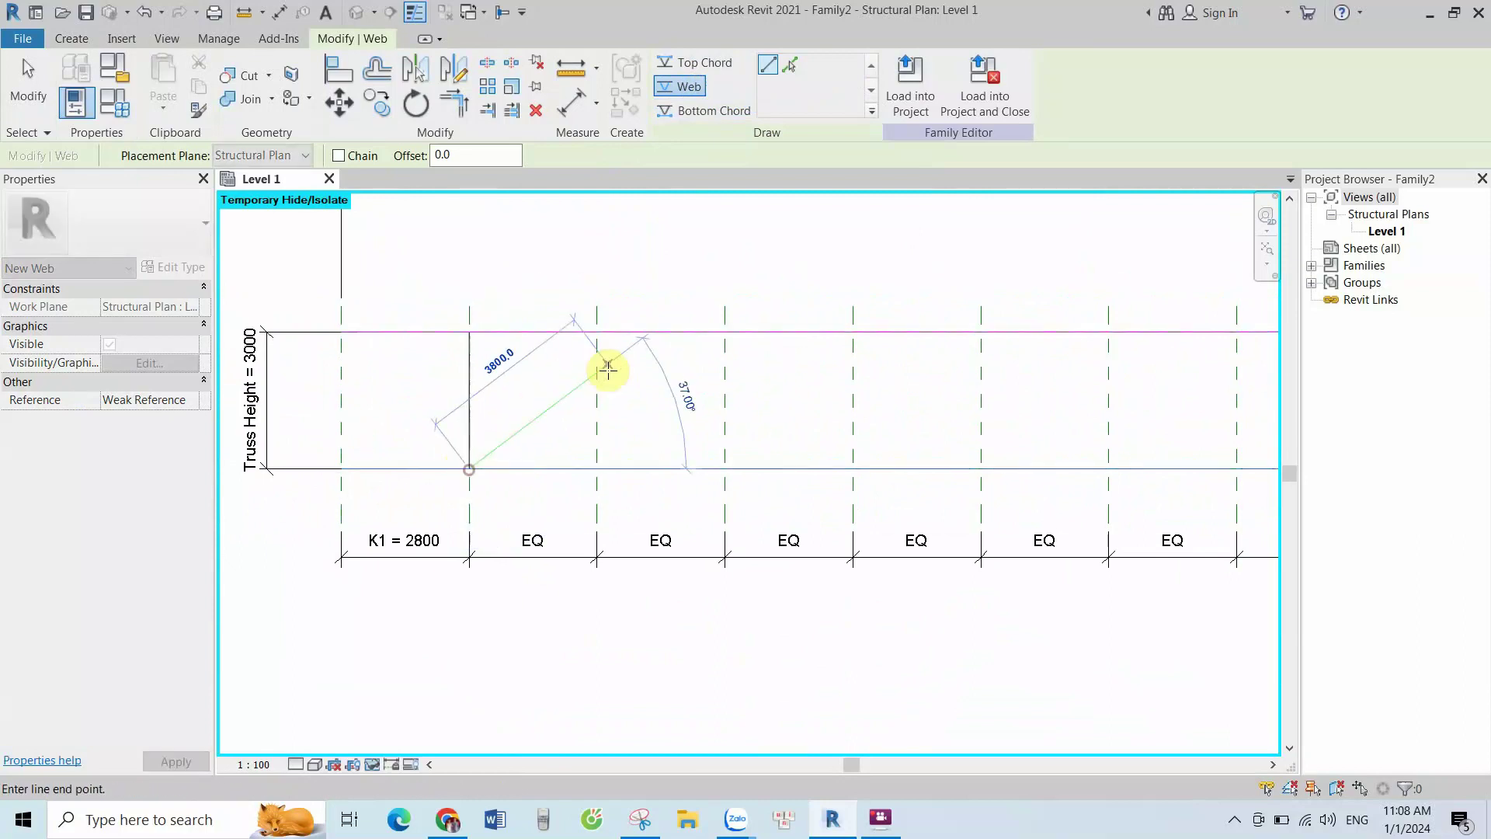
scroll(596, 332, "up", 1)
left_click(599, 331)
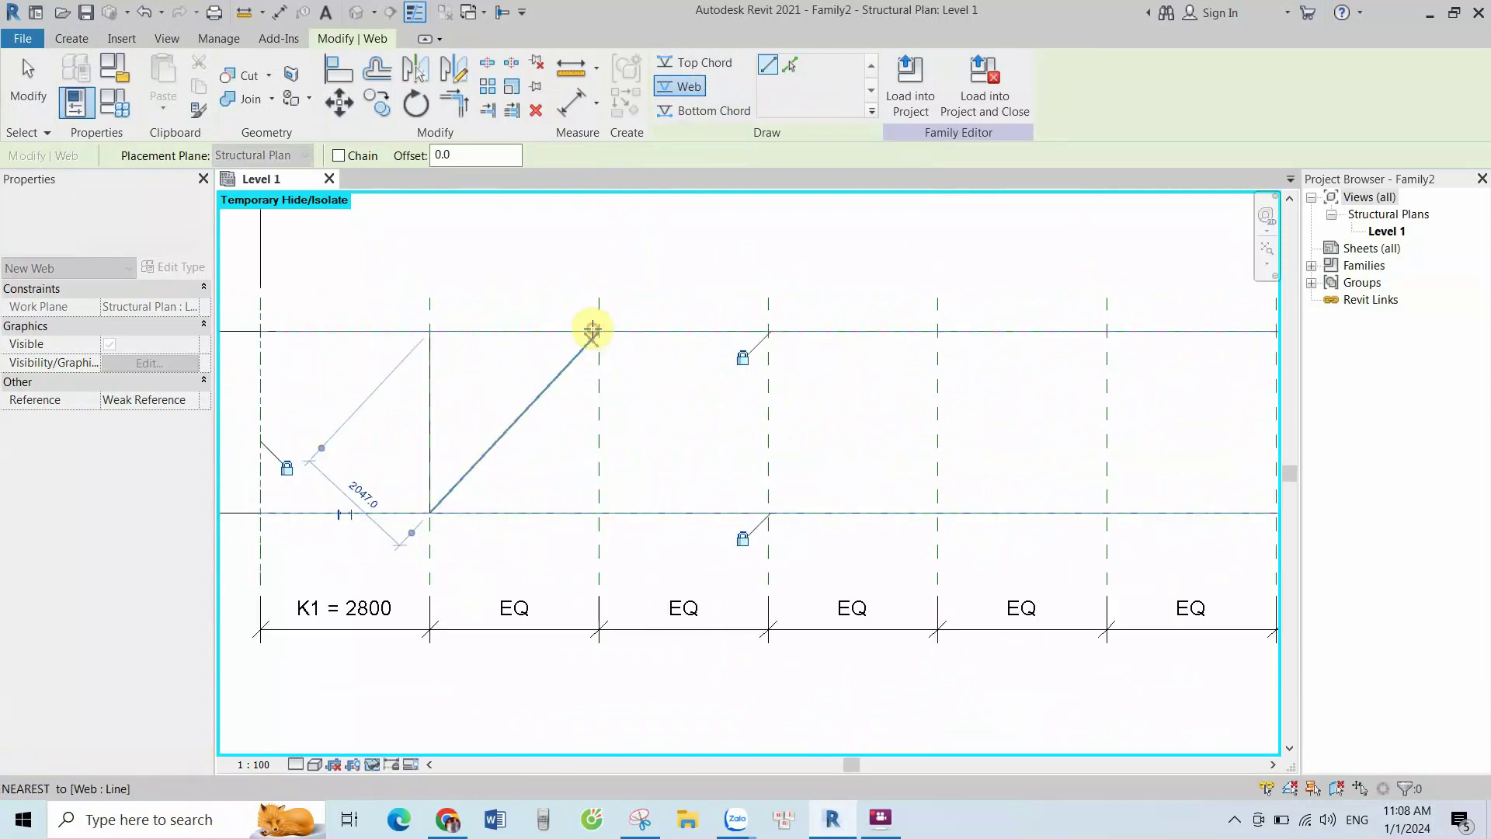
left_click(599, 331)
left_click(598, 513)
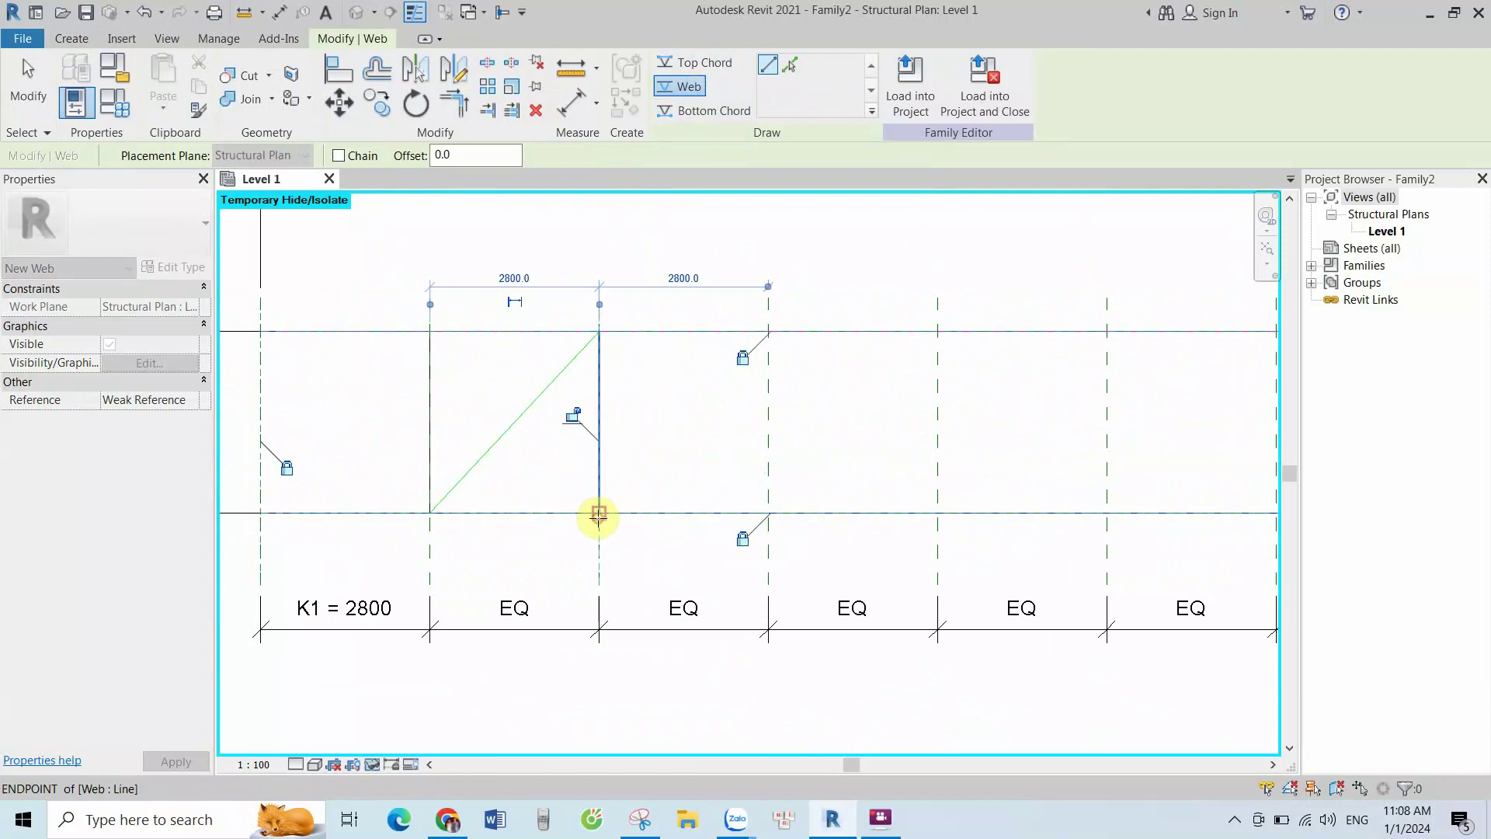
key("Escape")
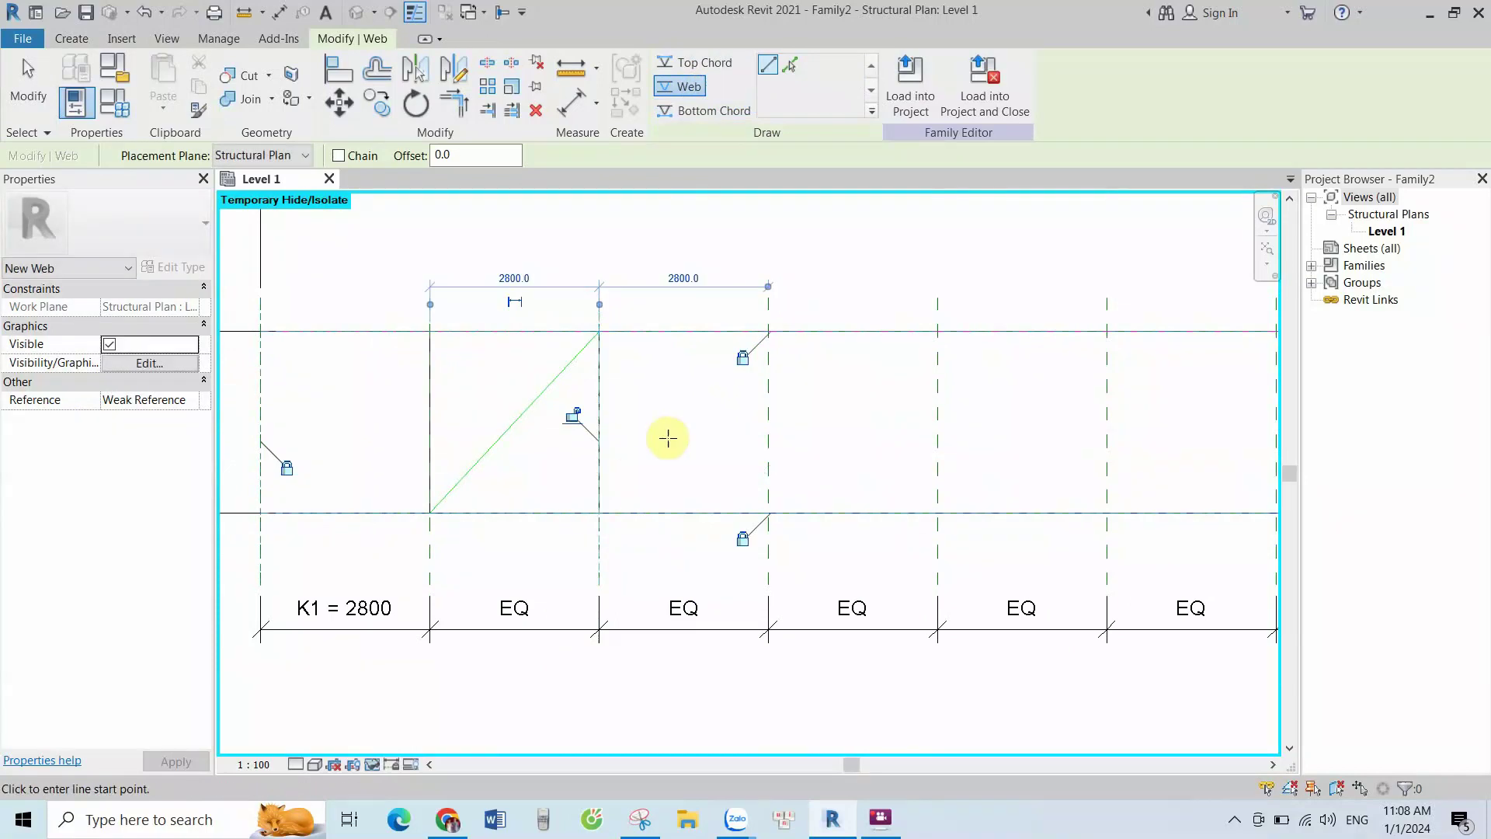
Draw a diagonal descending from the peak to the bottom chord, plus a vertical web
left_click(599, 332)
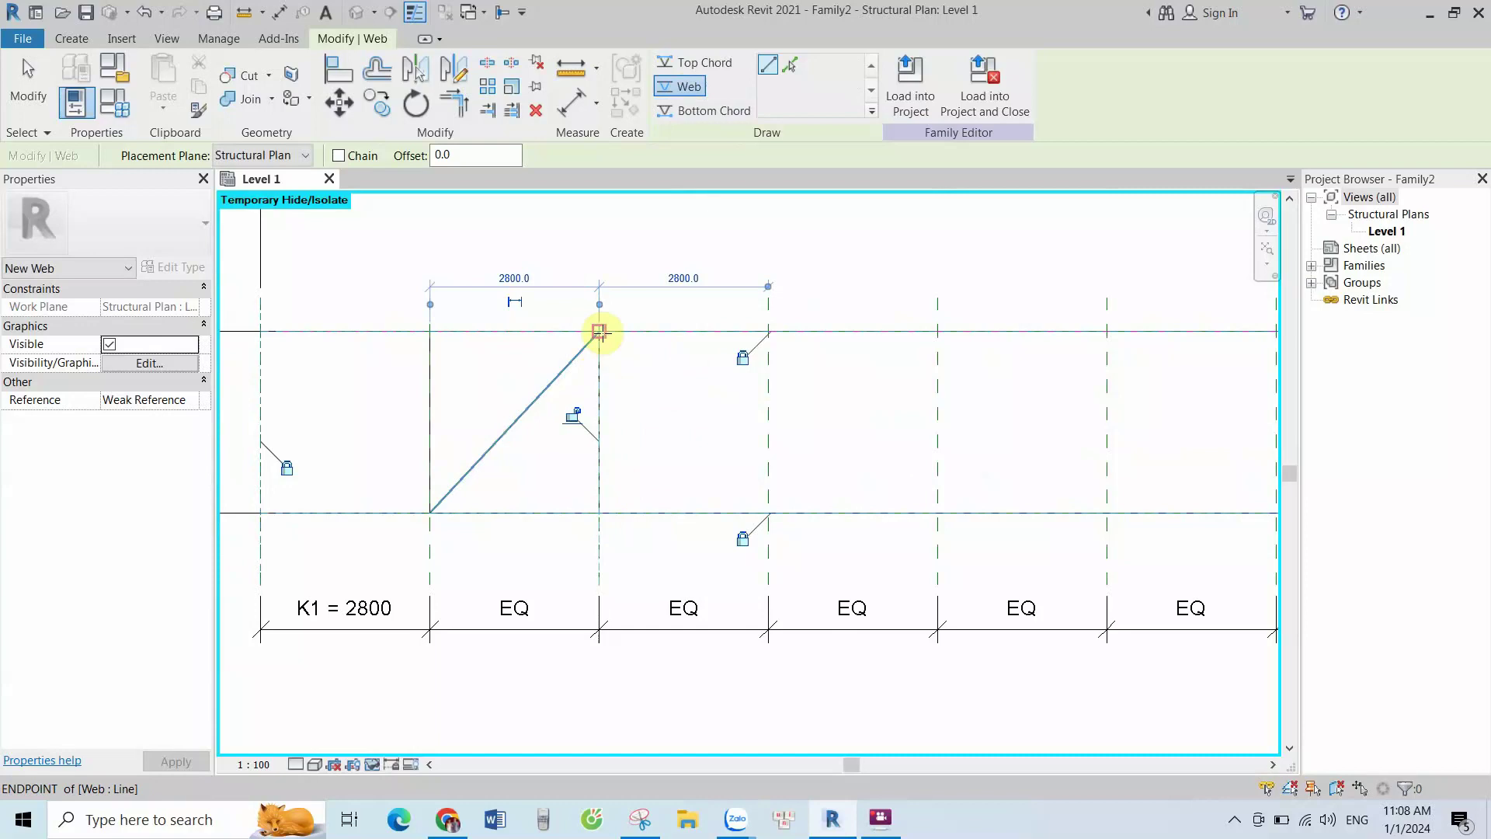
left_click(599, 332)
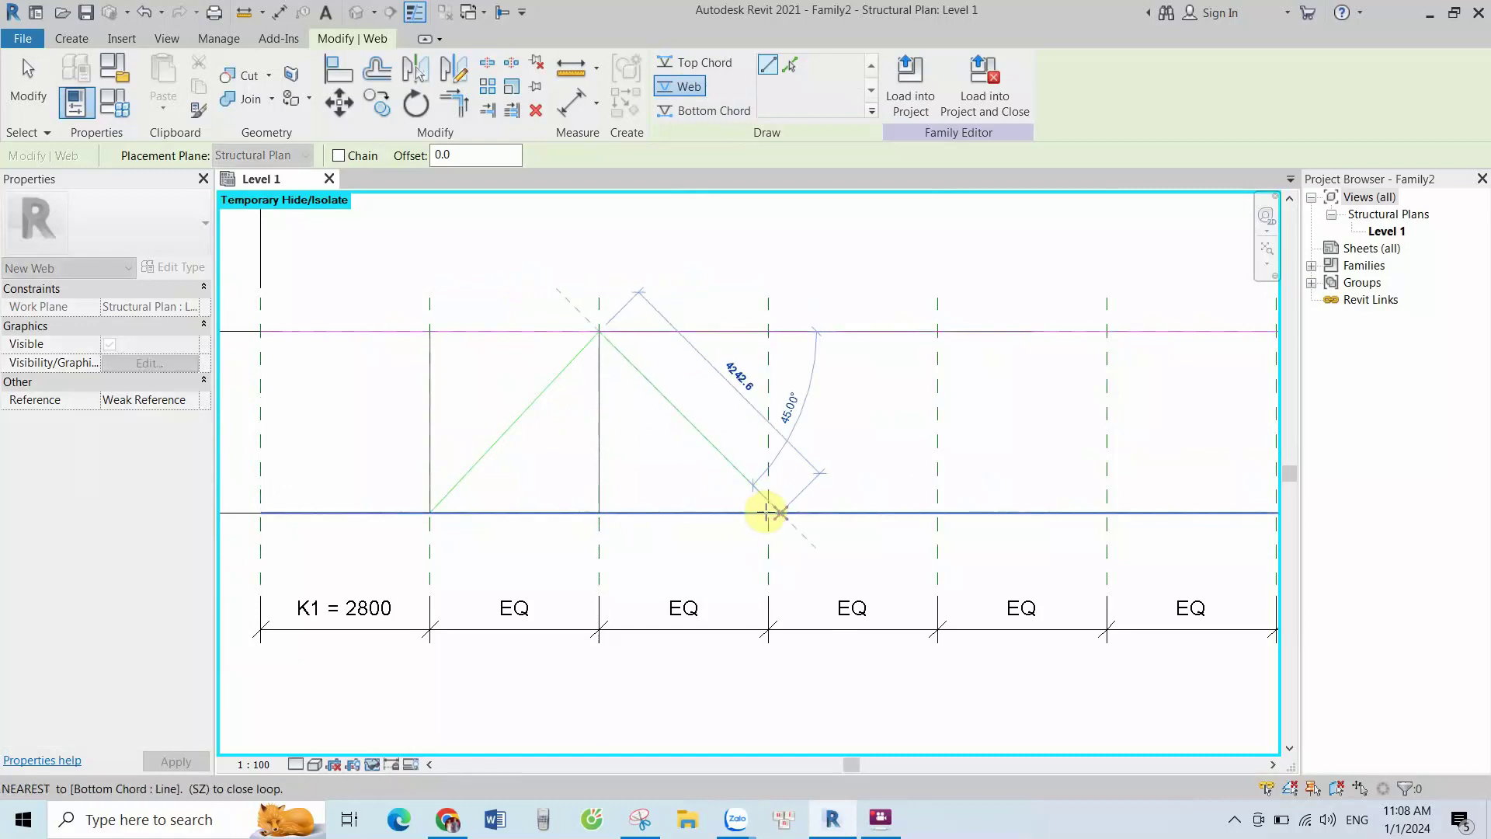
scroll(741, 505, "up", 2)
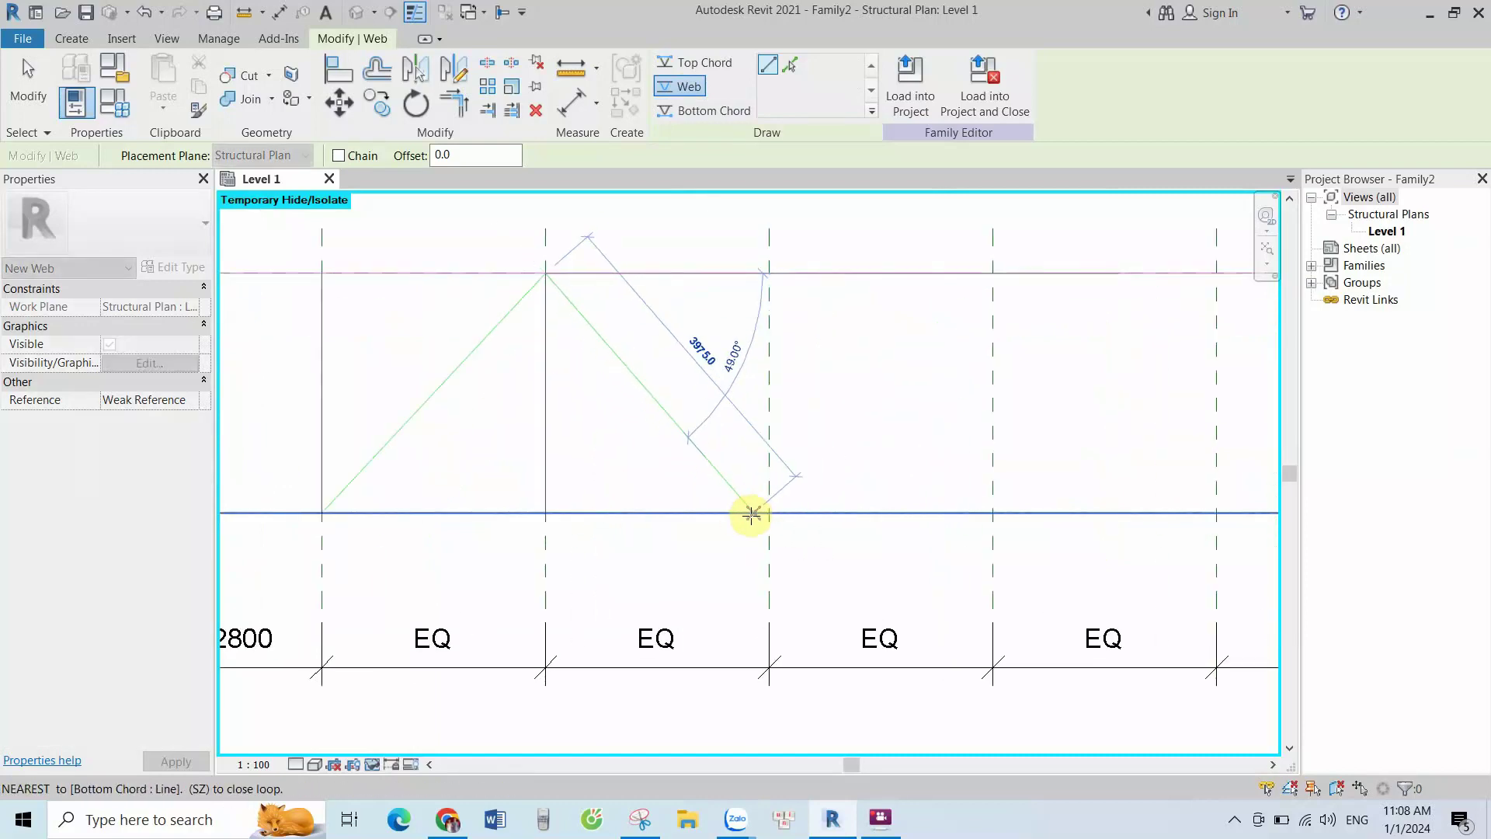
left_click(765, 511)
left_click(765, 511)
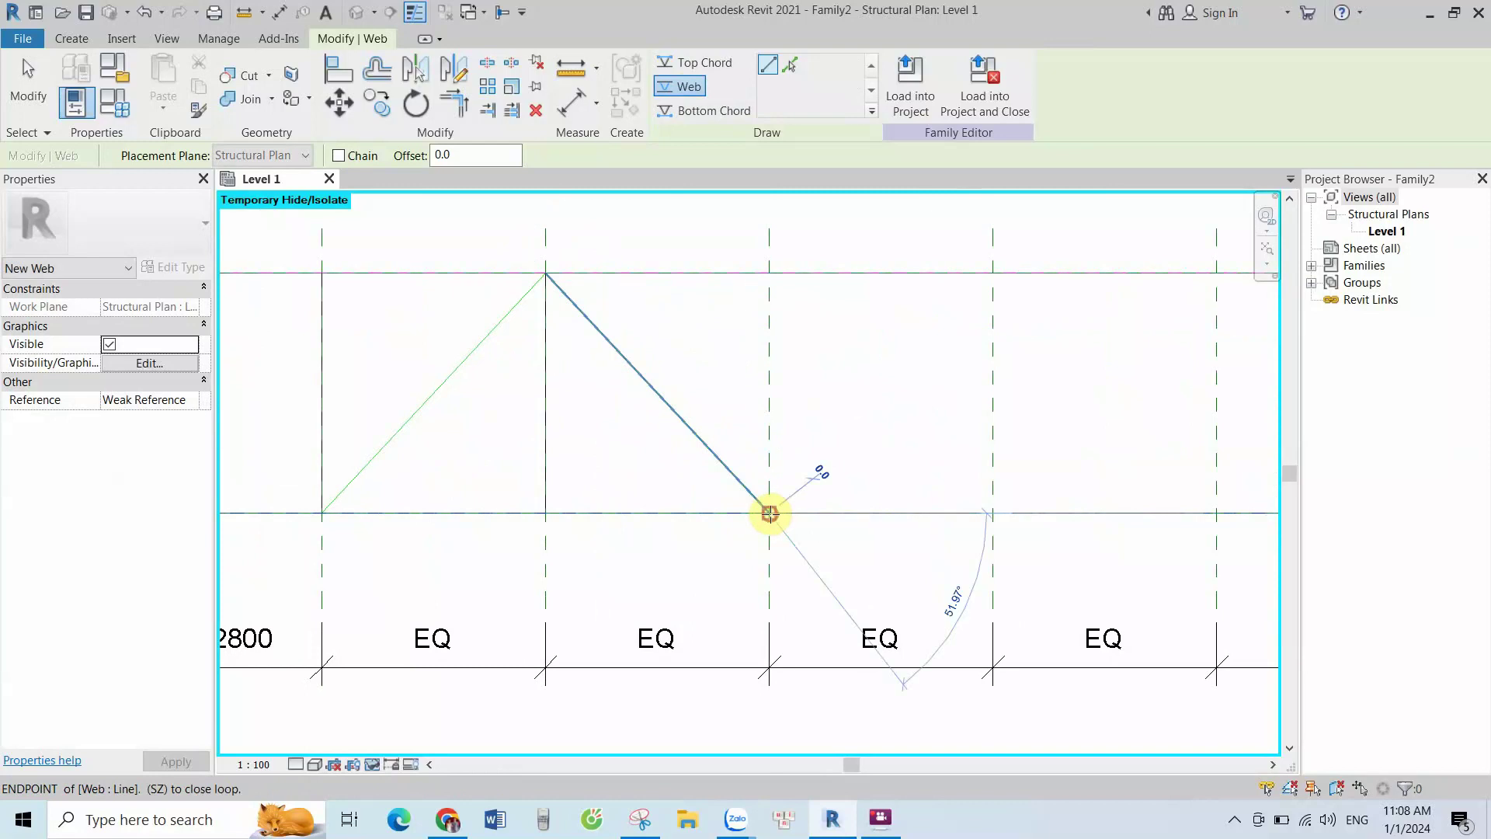
left_click(768, 272)
left_click(992, 512)
scroll(632, 333, "down", 2)
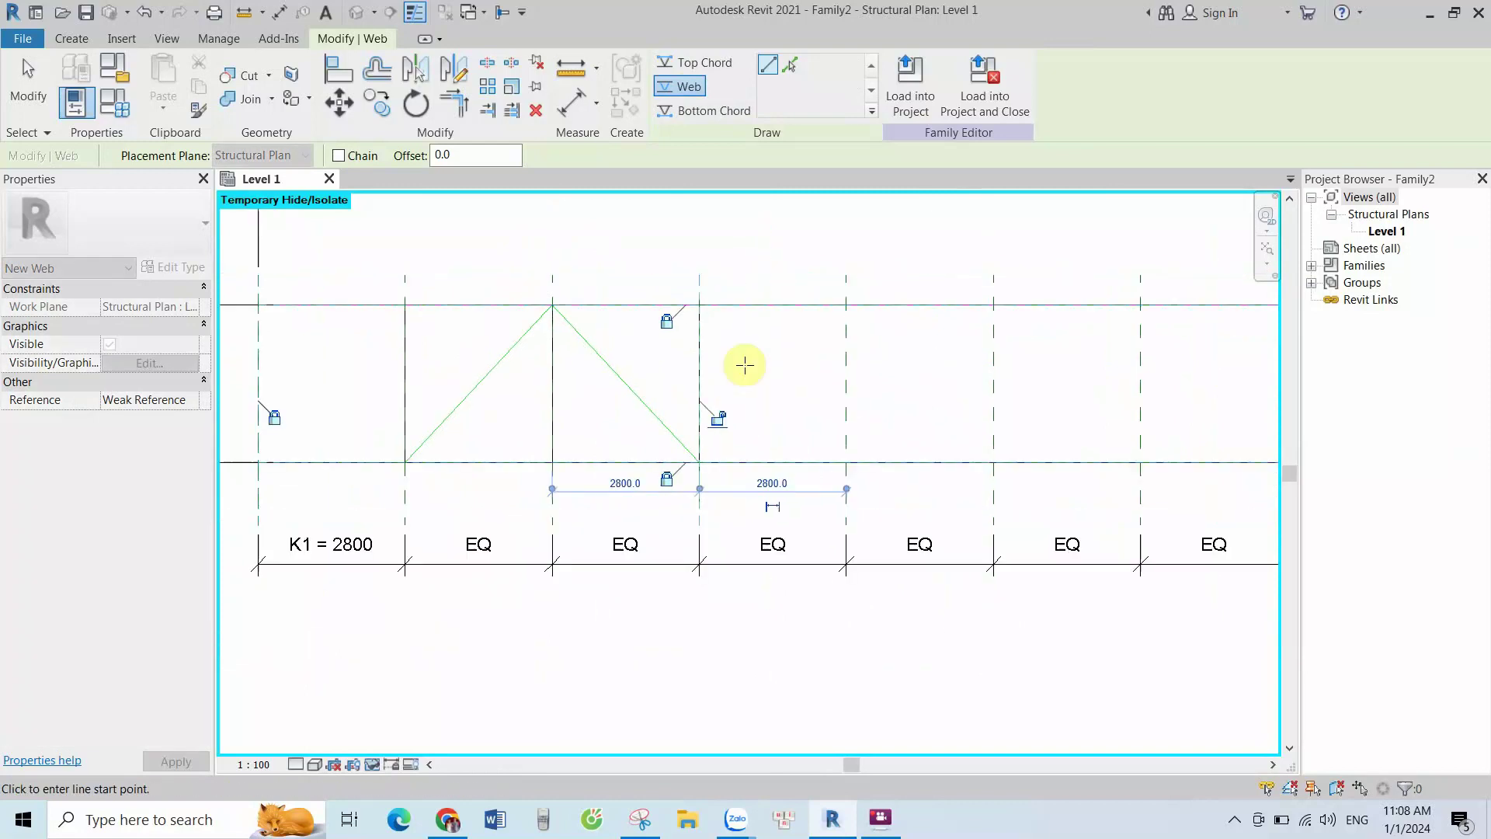
Add one more diagonal web, then delete the stray diagonal
left_click(697, 306)
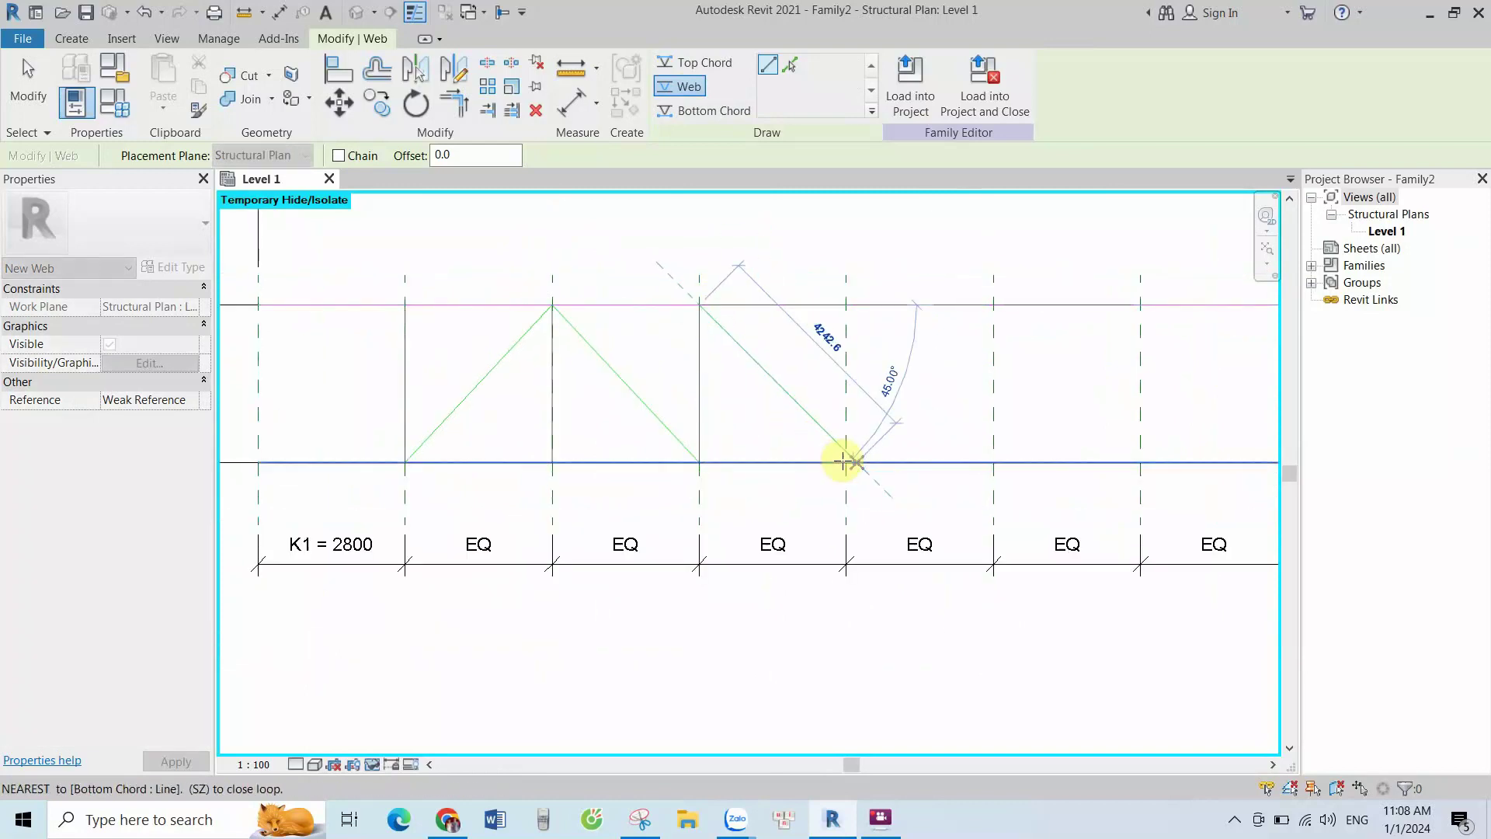
scroll(847, 458, "up", 1)
scroll(845, 460, "up", 1)
left_click(846, 460)
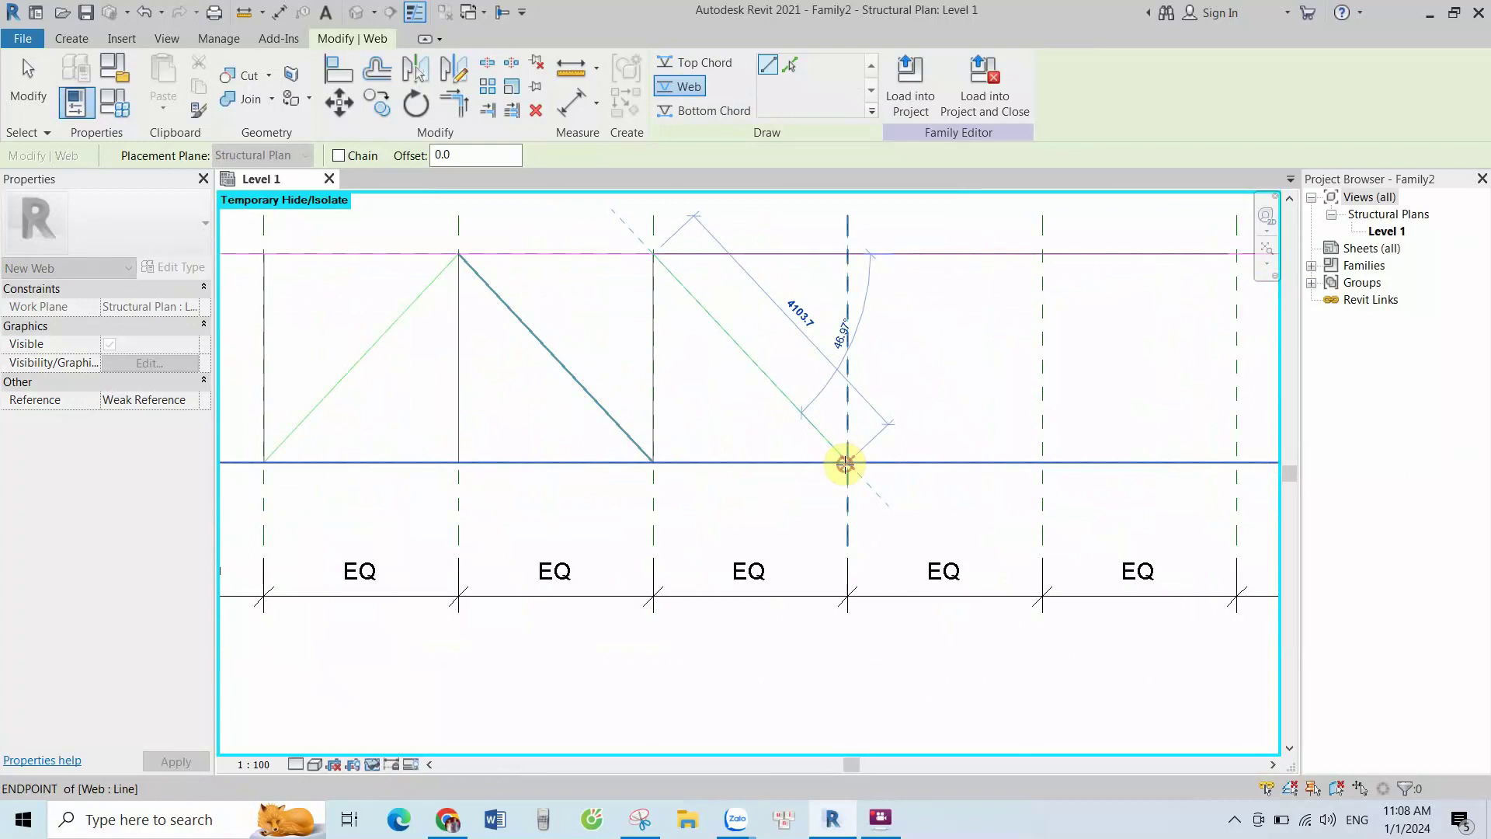
scroll(845, 462, "down", 1)
left_click(820, 457)
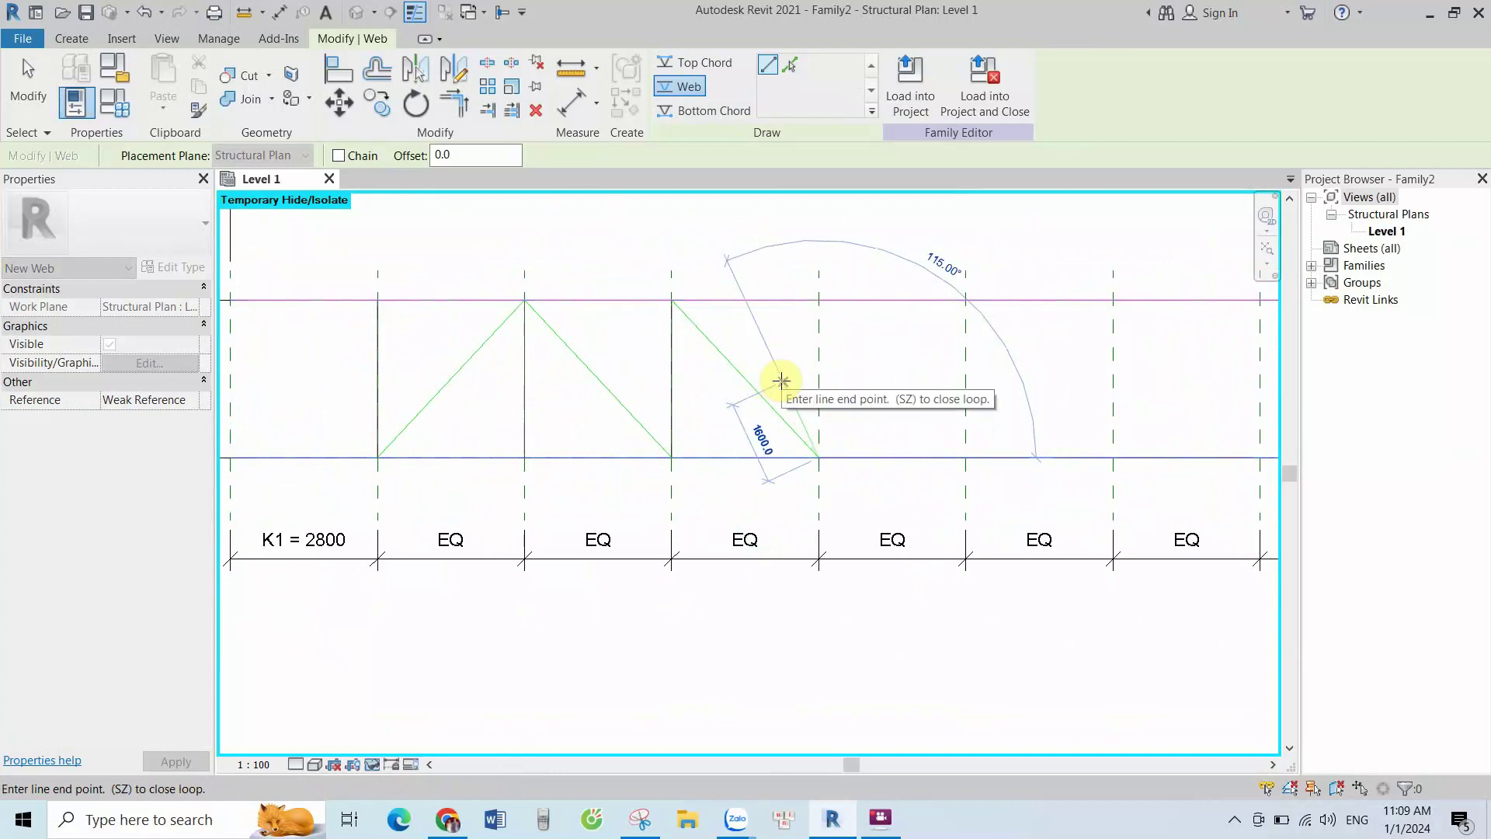
key("Escape")
key("Escape")
left_click(733, 356)
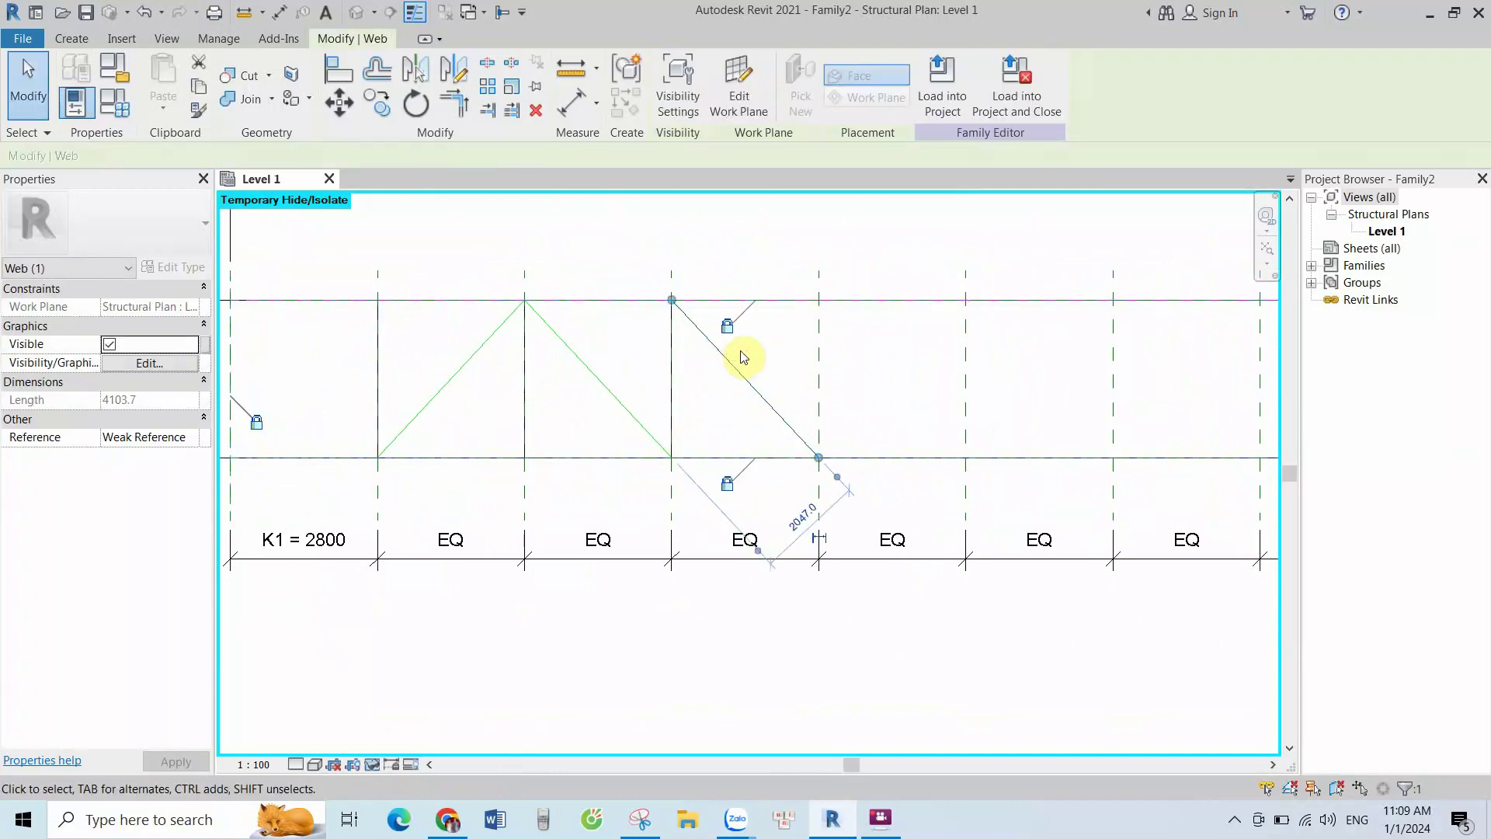
key("Delete")
Resume web drawing with a diagonal from the bottom chord up to the top chord
left_click(71, 40)
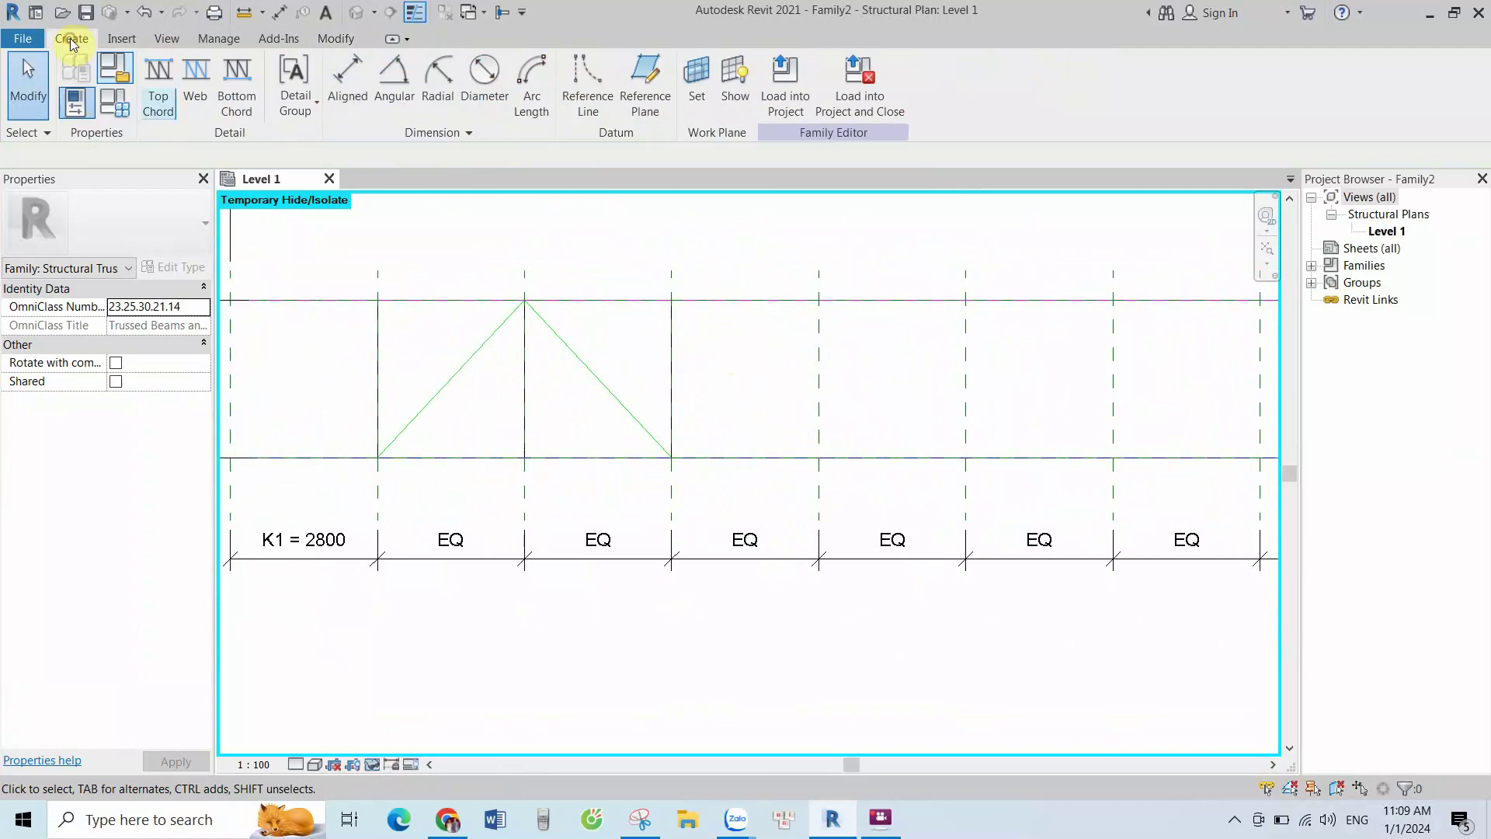
left_click(195, 83)
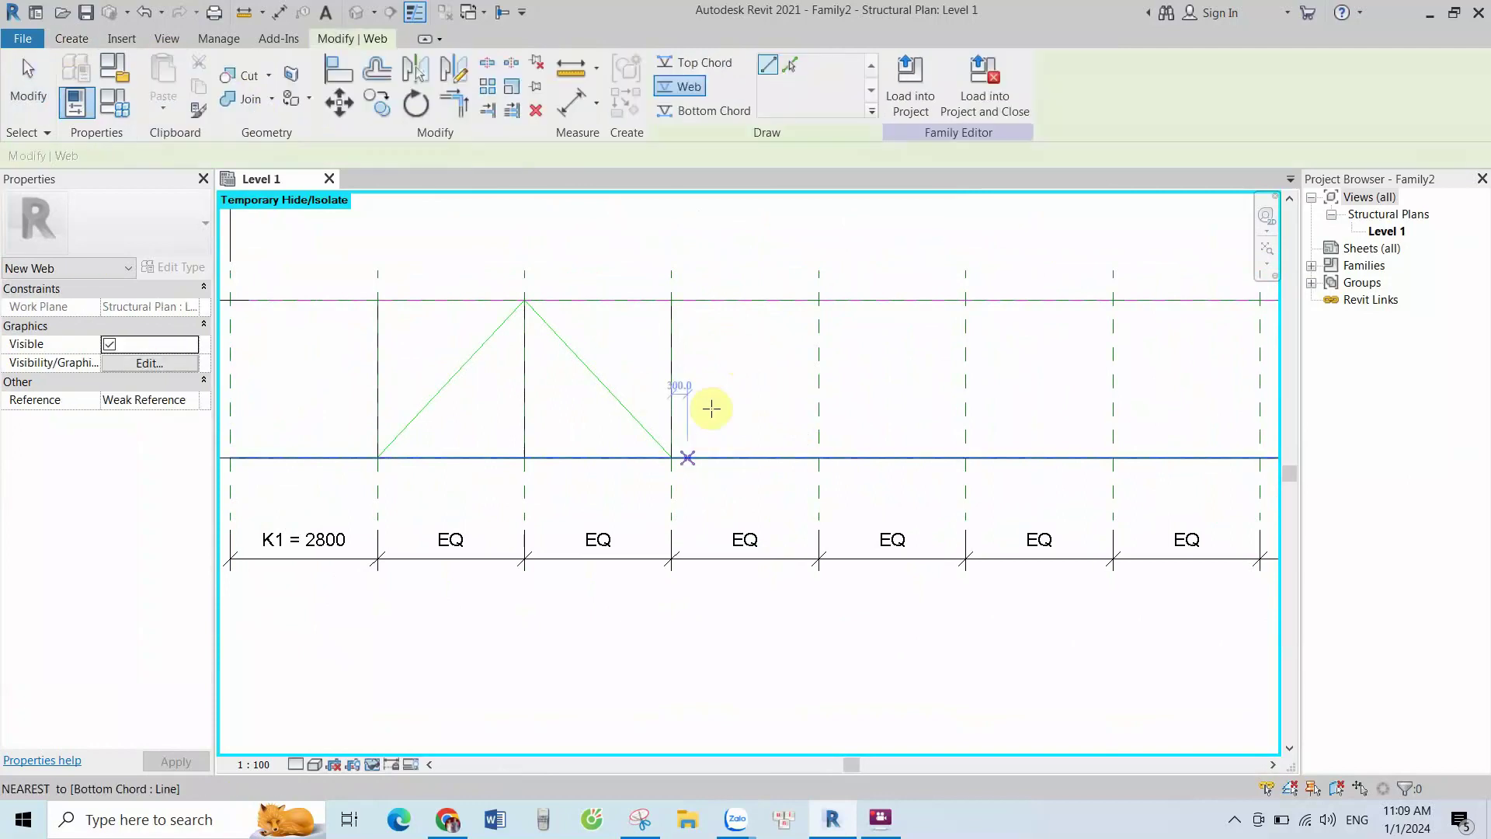
left_click(671, 455)
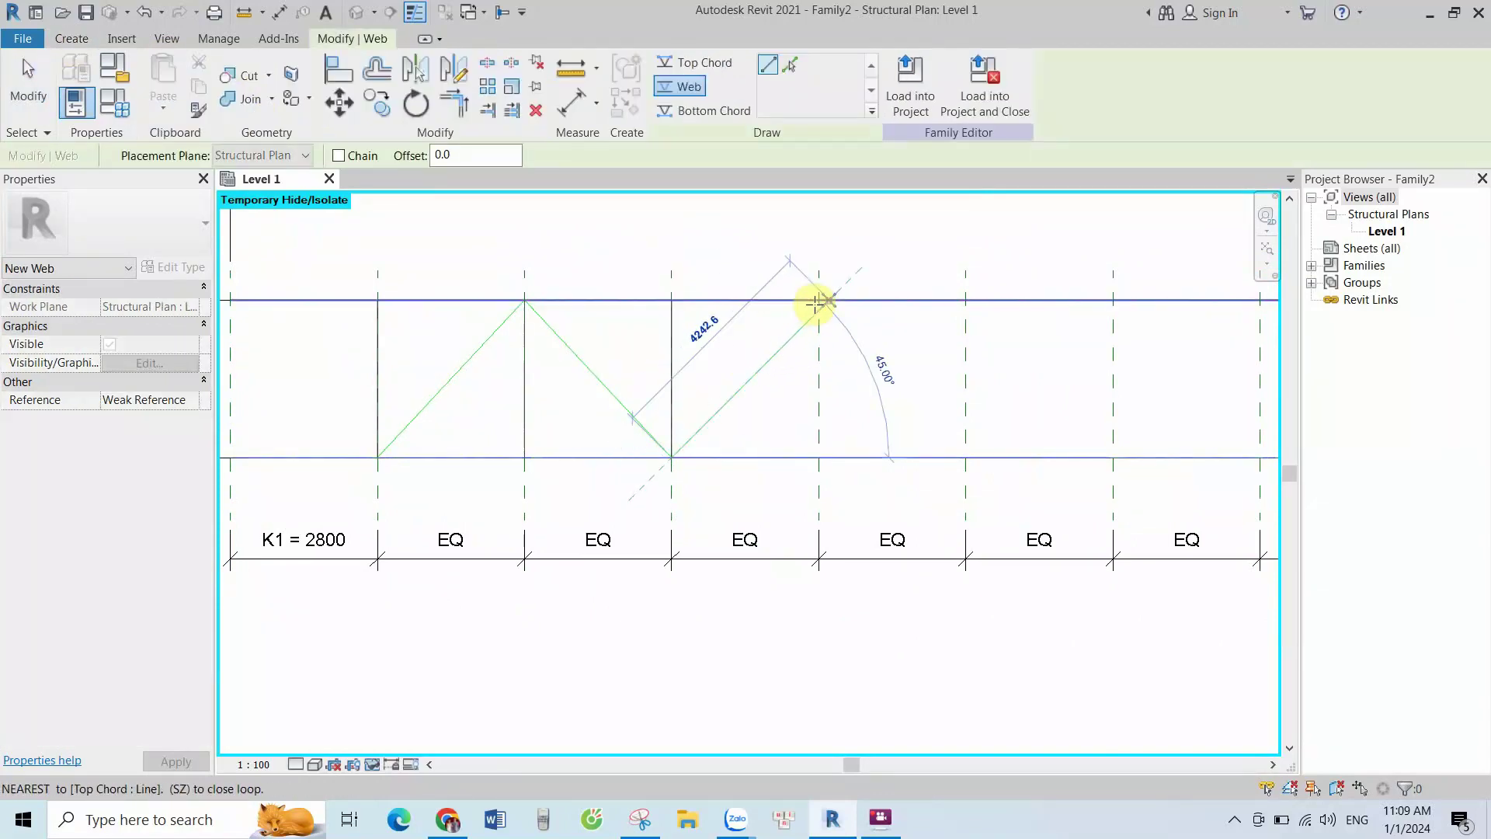
left_click(817, 300)
scroll(817, 301, "up", 1)
scroll(566, 306, "down", 1)
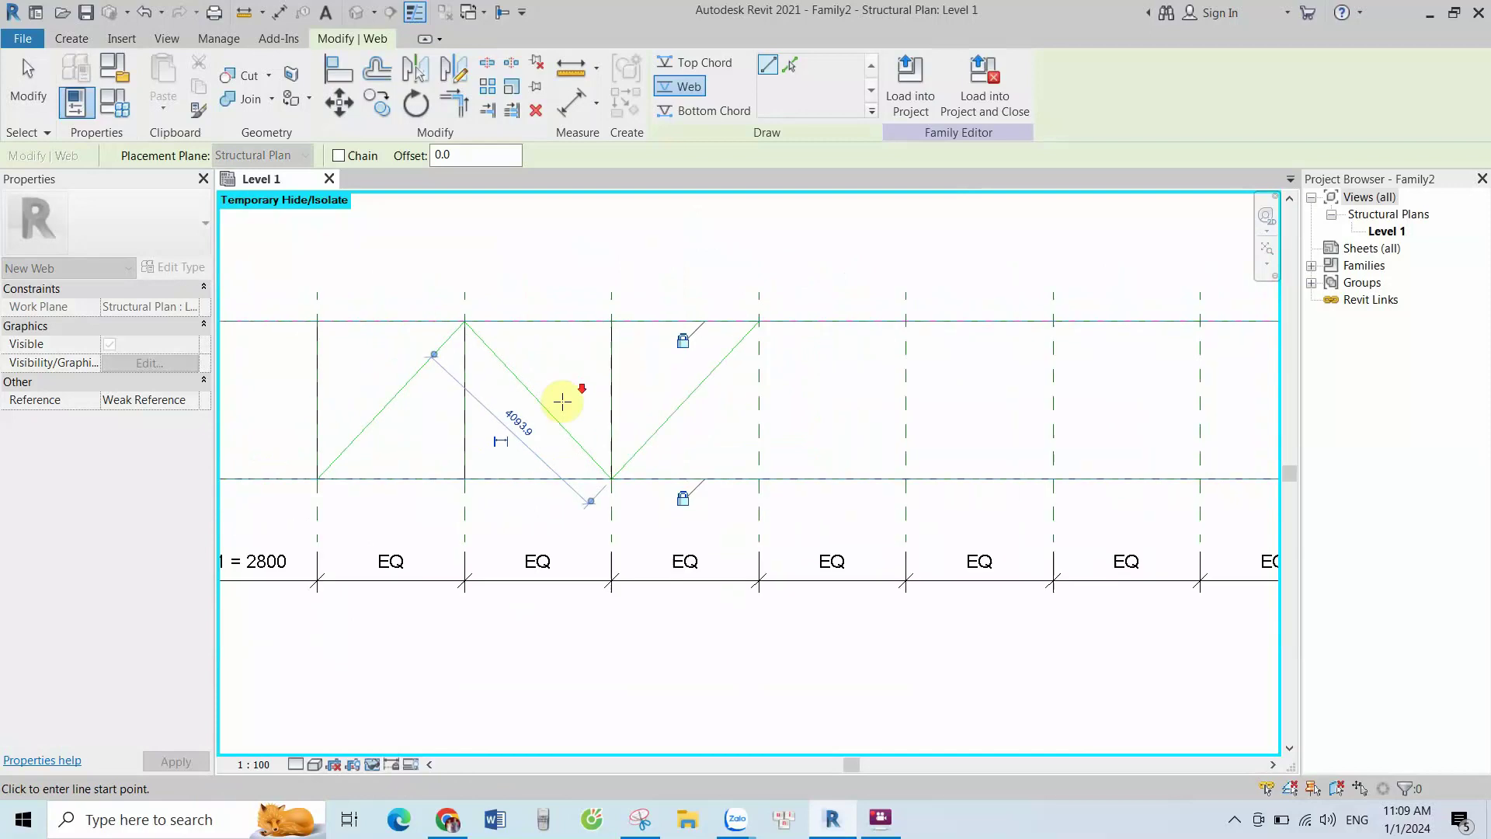
scroll(313, 401, "down", 1)
scroll(632, 482, "up", 1)
scroll(633, 482, "up", 1)
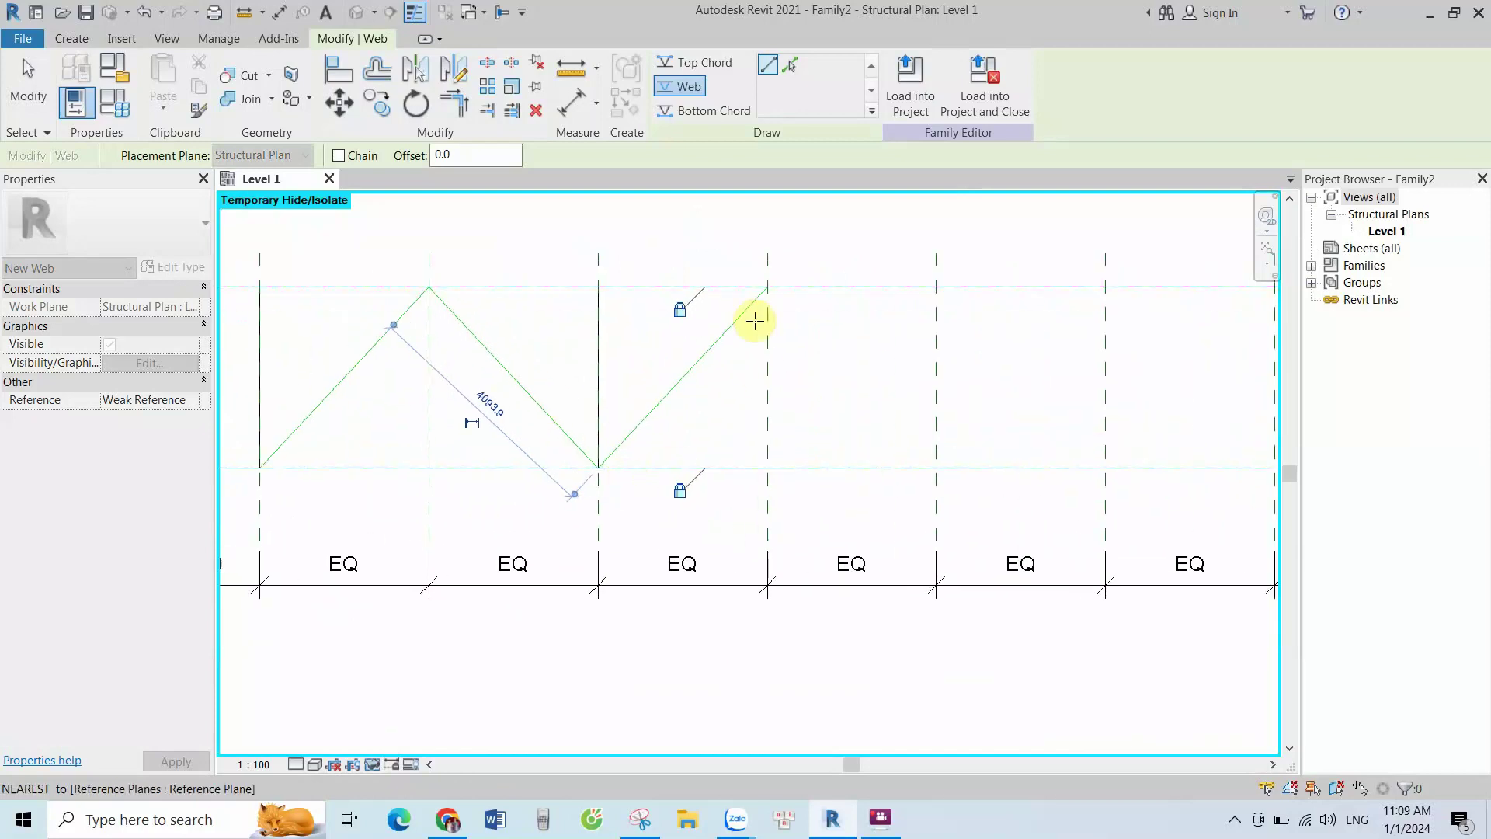
Draw a vertical web, a descending diagonal, and another vertical in the next bays
left_click(767, 287)
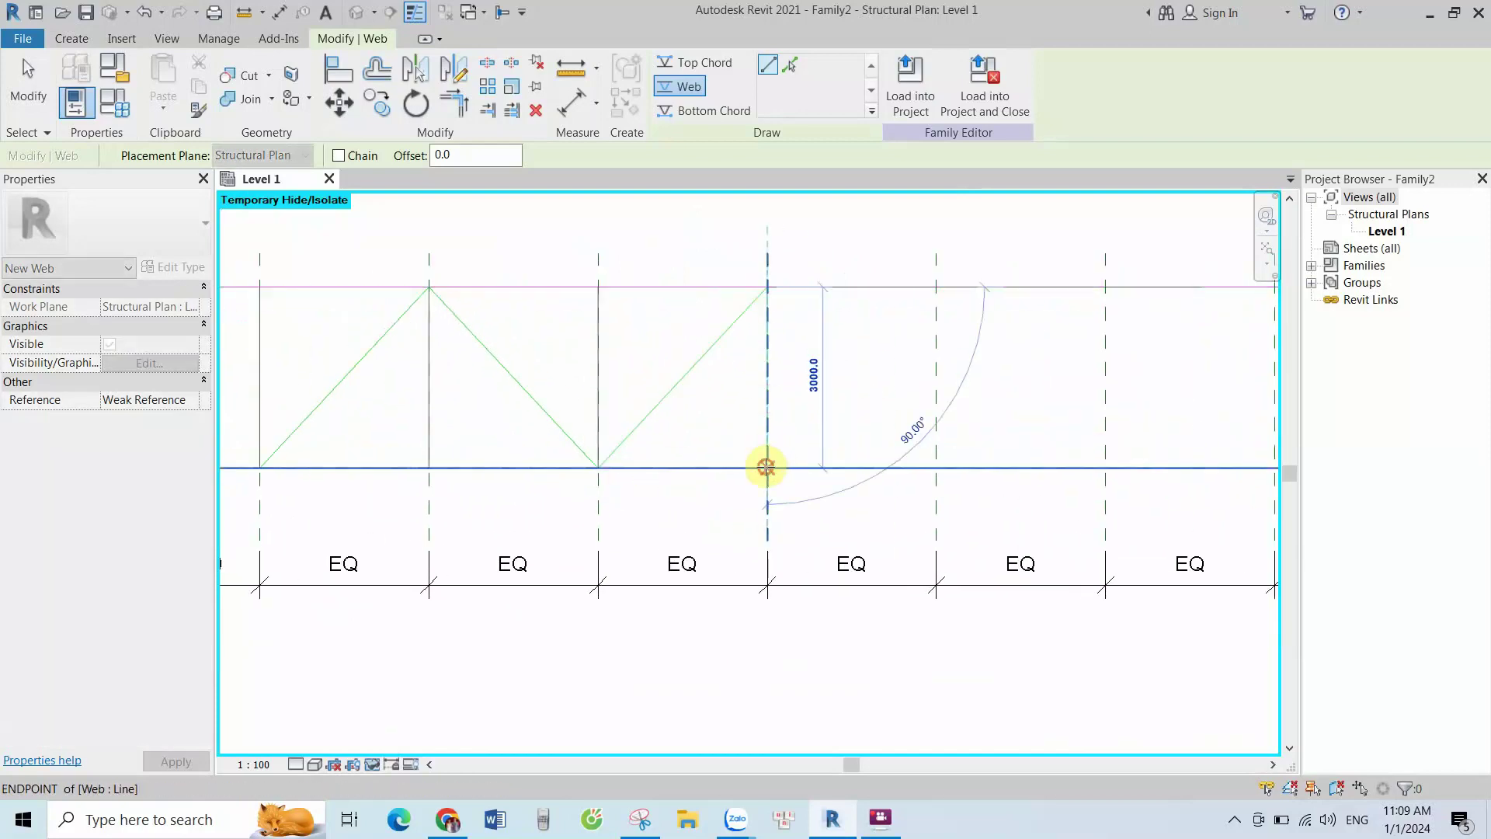
left_click(767, 466)
left_click(768, 288)
scroll(935, 458, "up", 1)
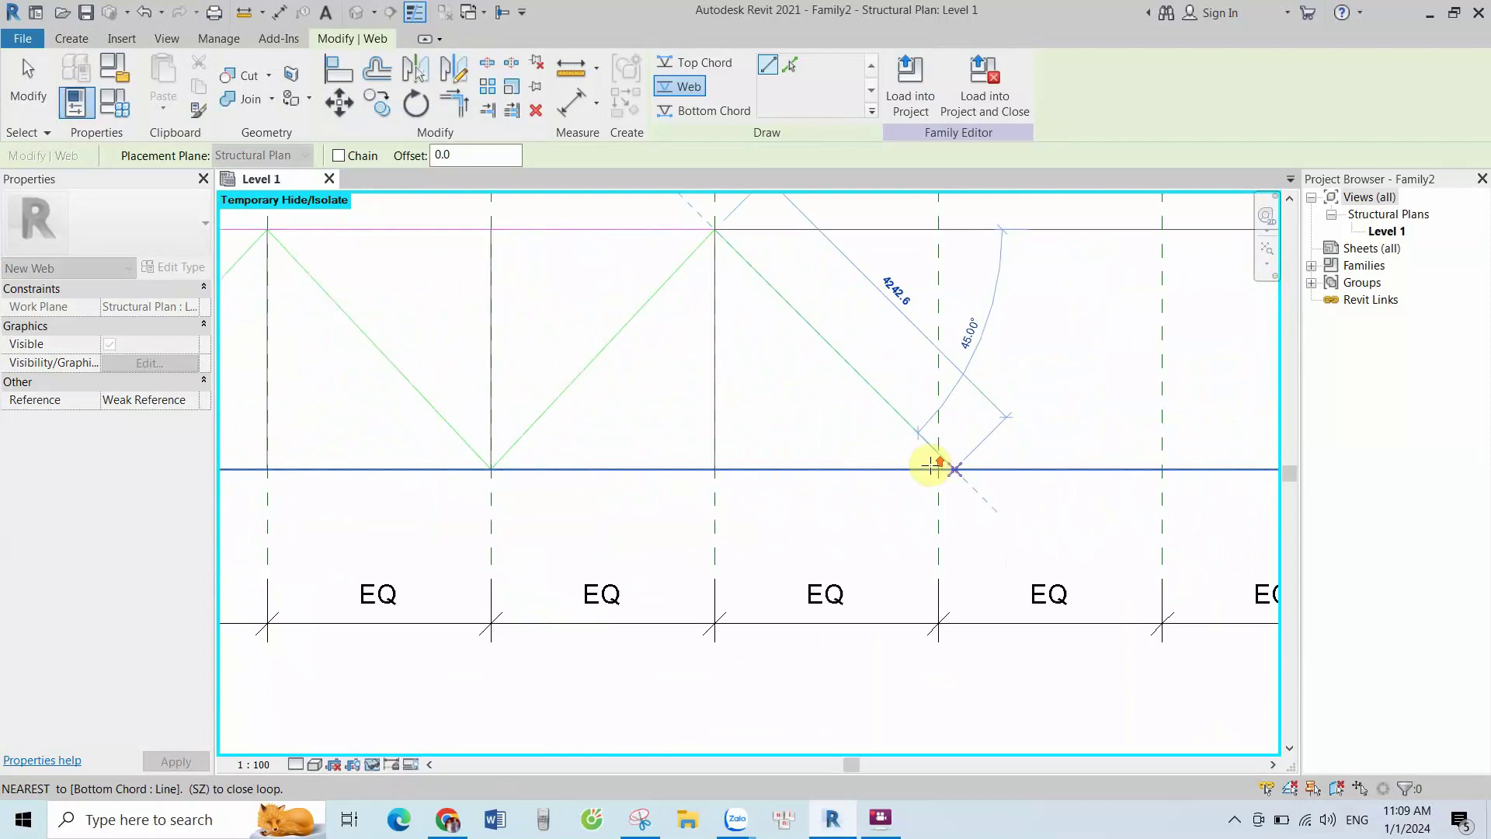
left_click(930, 463)
scroll(793, 433, "down", 1)
scroll(853, 400, "down", 1)
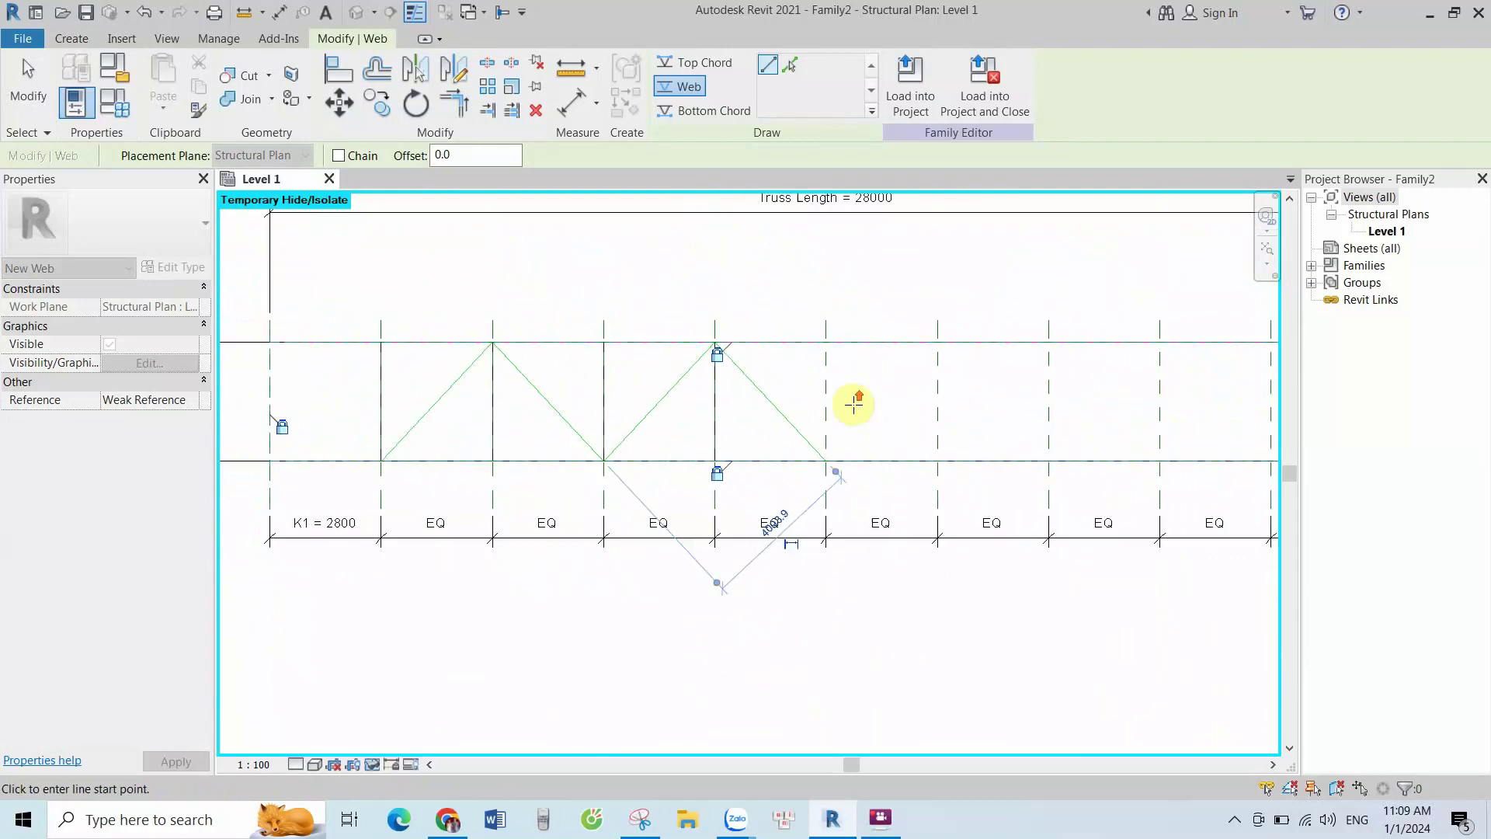
left_click(824, 335)
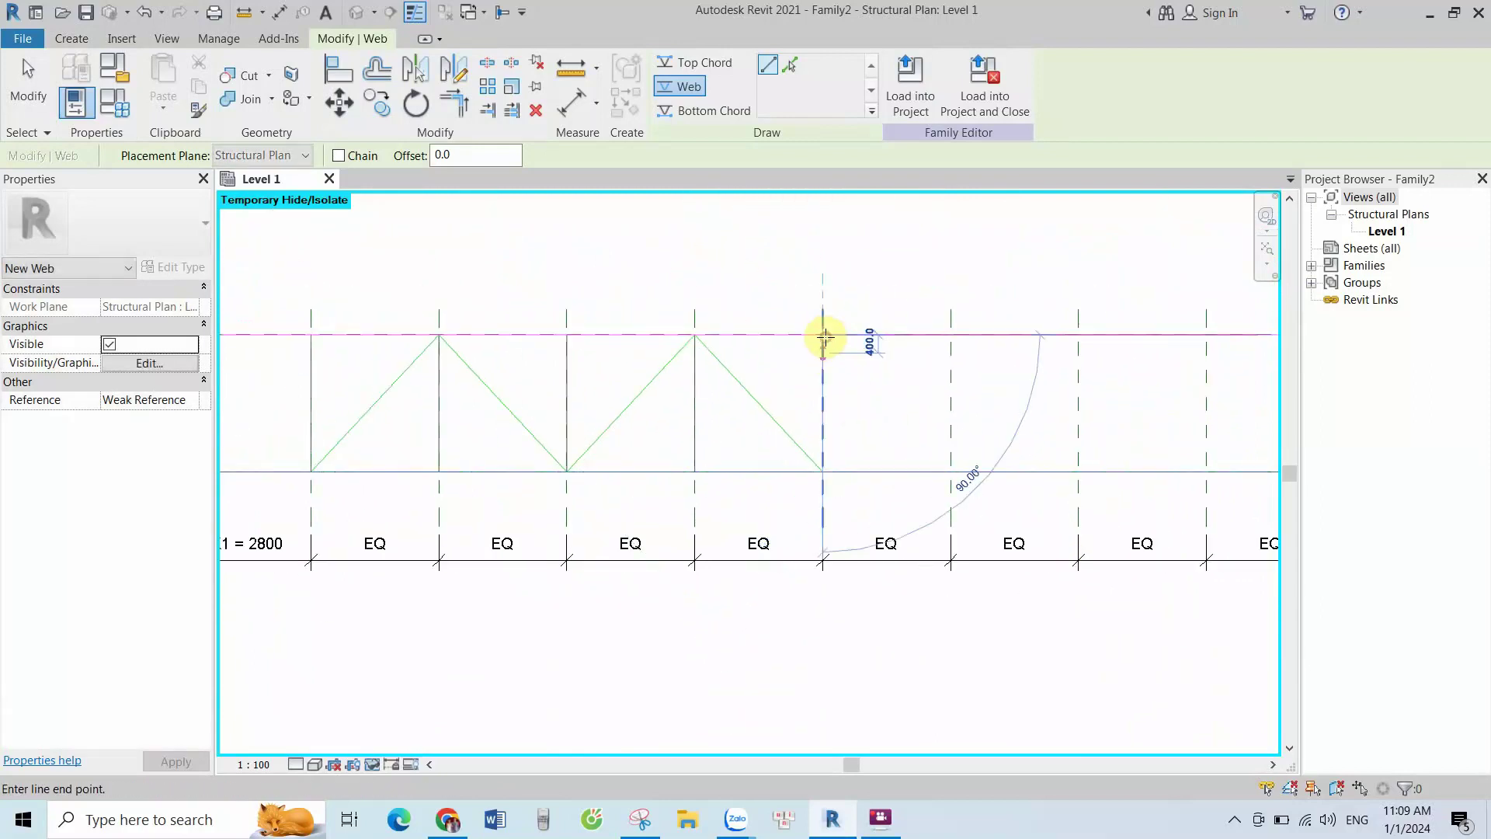
left_click(823, 470)
Continue the zigzag with rising and falling diagonals and a vertical web
scroll(823, 466, "up", 1)
left_click(817, 472)
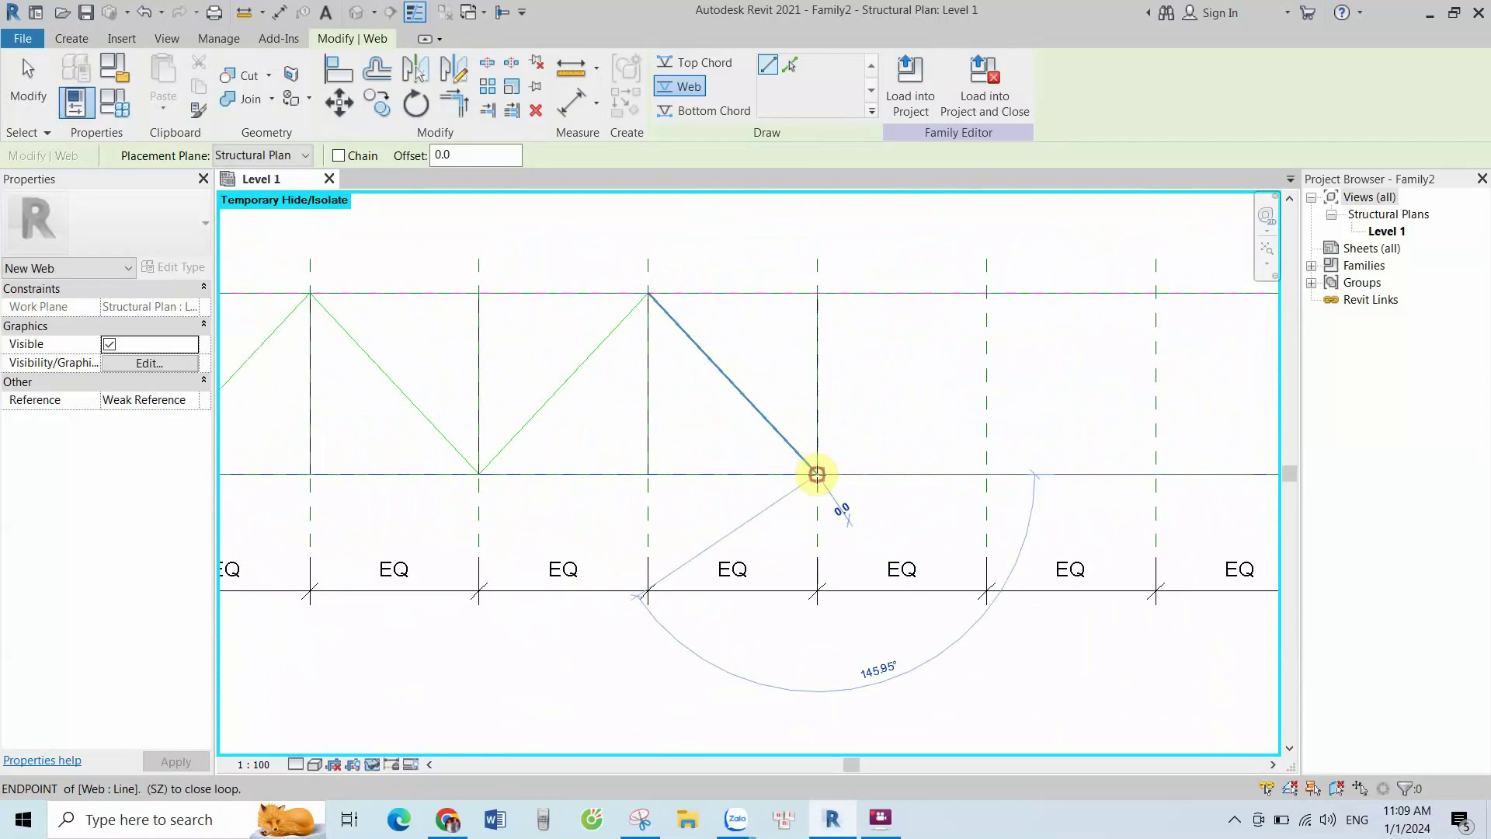
left_click(985, 293)
scroll(643, 372, "down", 2)
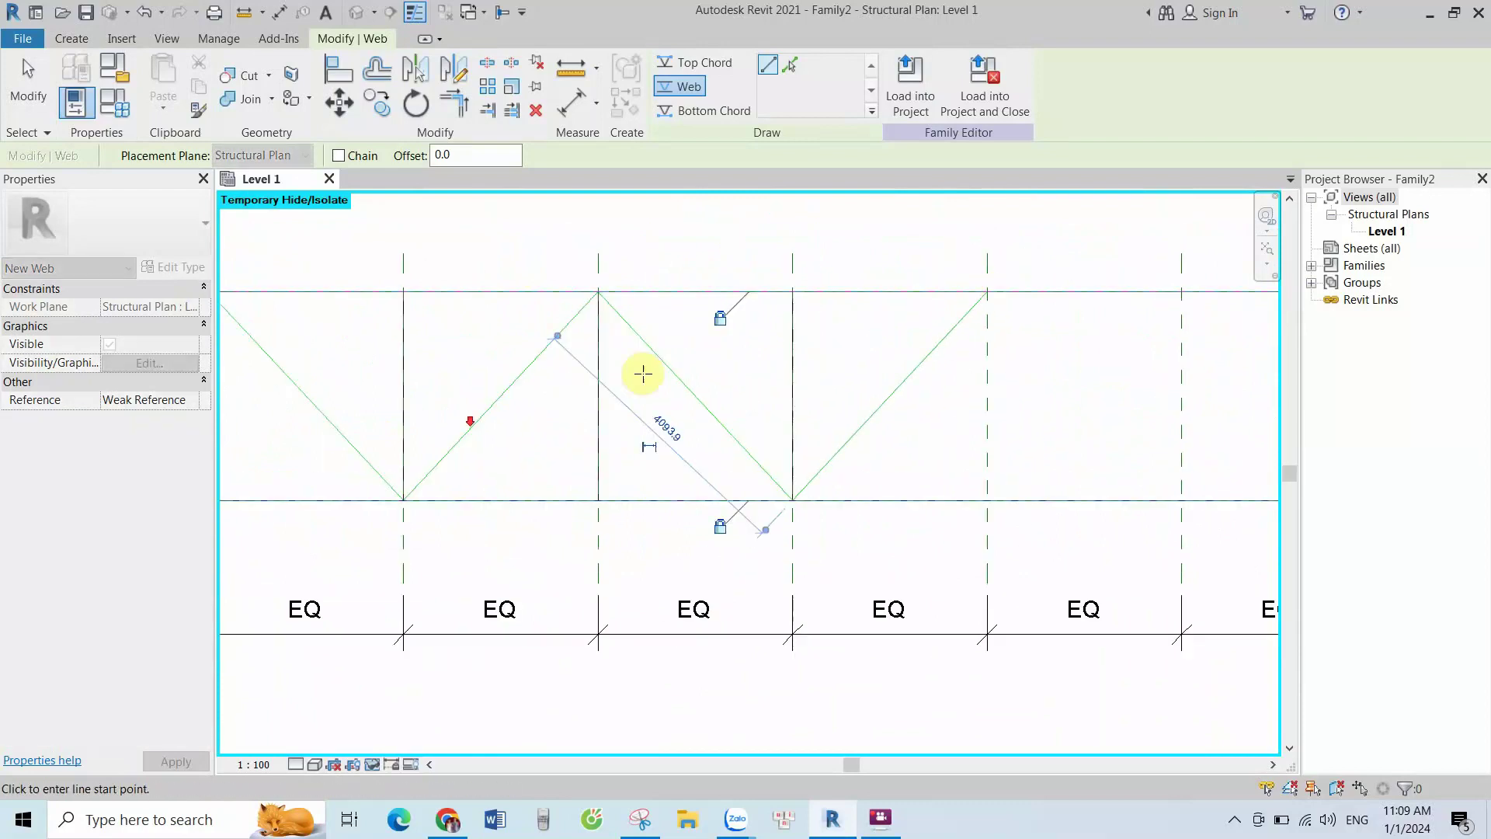
scroll(811, 359, "up", 1)
left_click(812, 337)
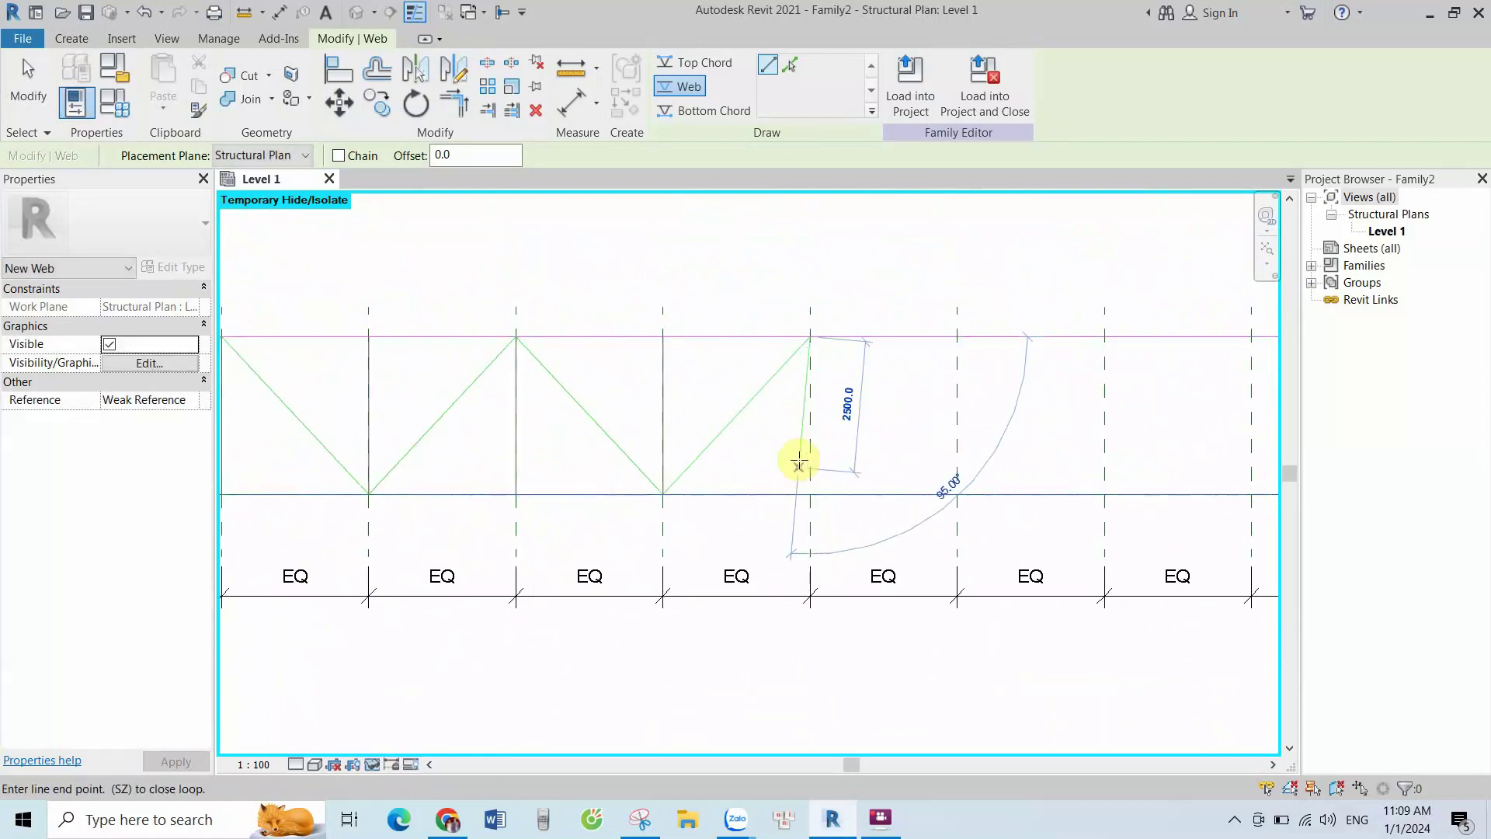
left_click(809, 494)
left_click(809, 336)
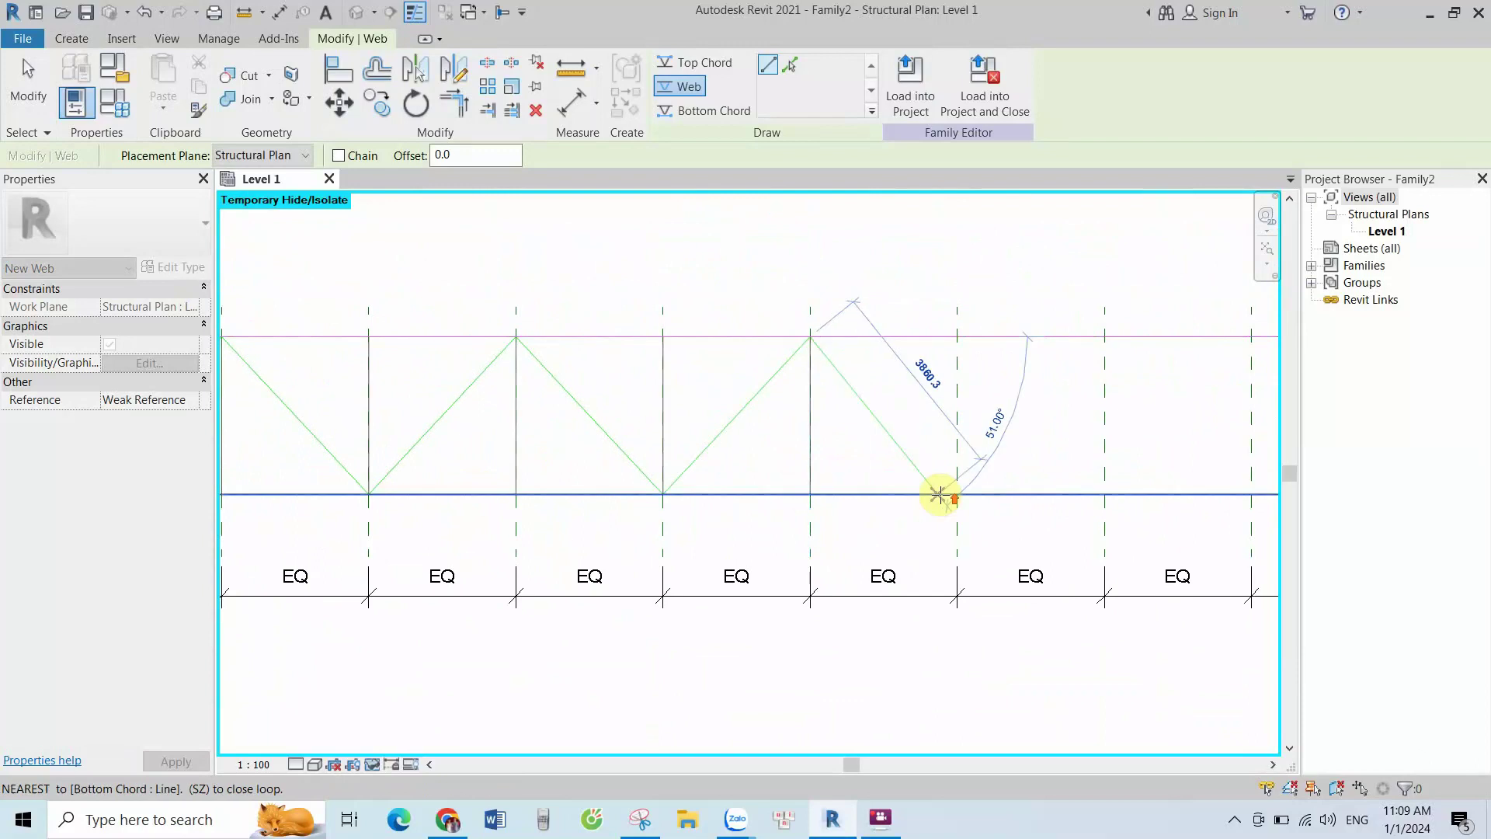
scroll(943, 494, "up", 1)
left_click(955, 491)
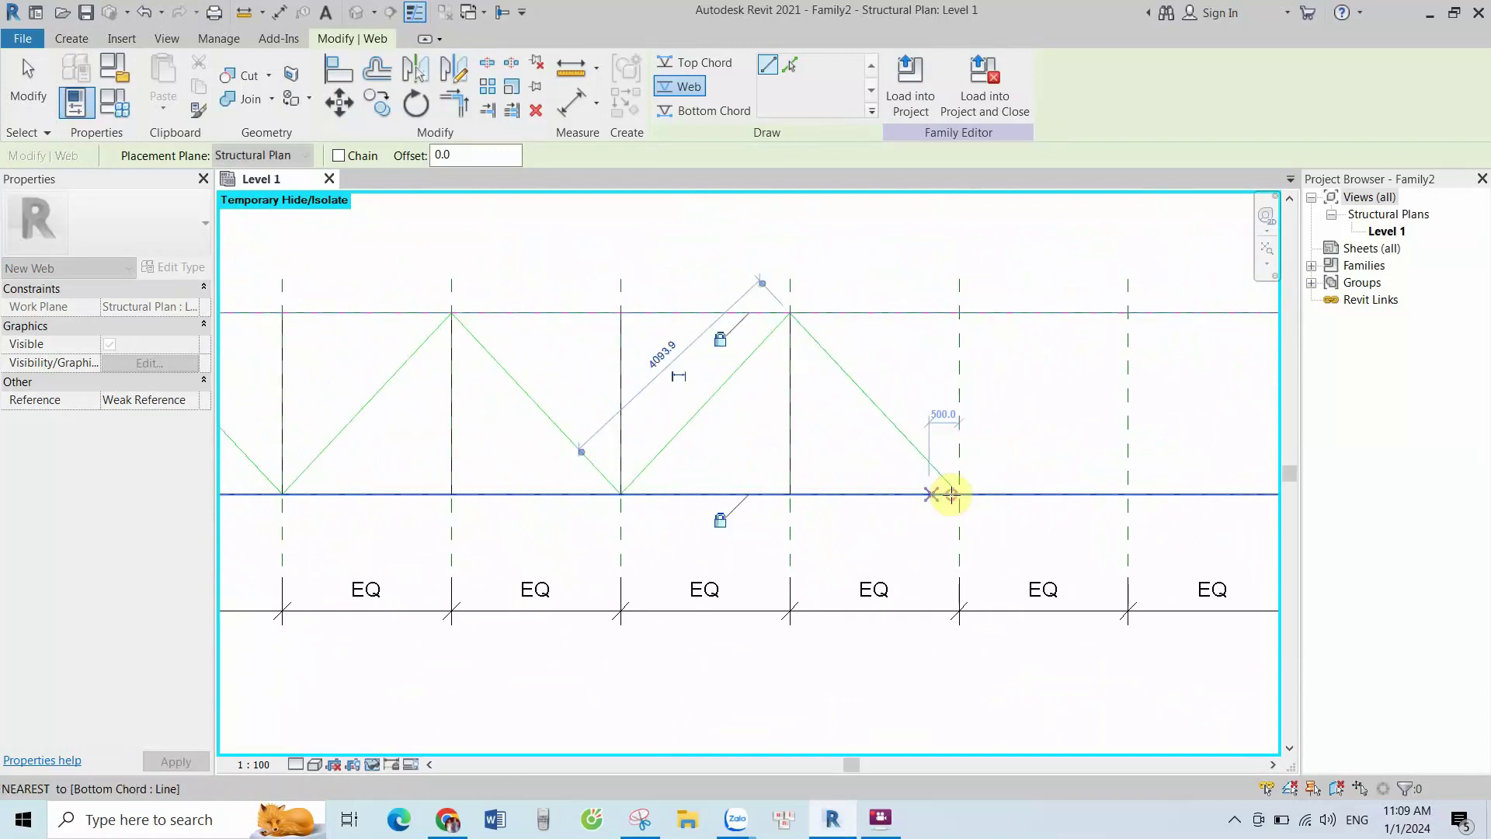
scroll(954, 492, "down", 1)
scroll(918, 493, "up", 1)
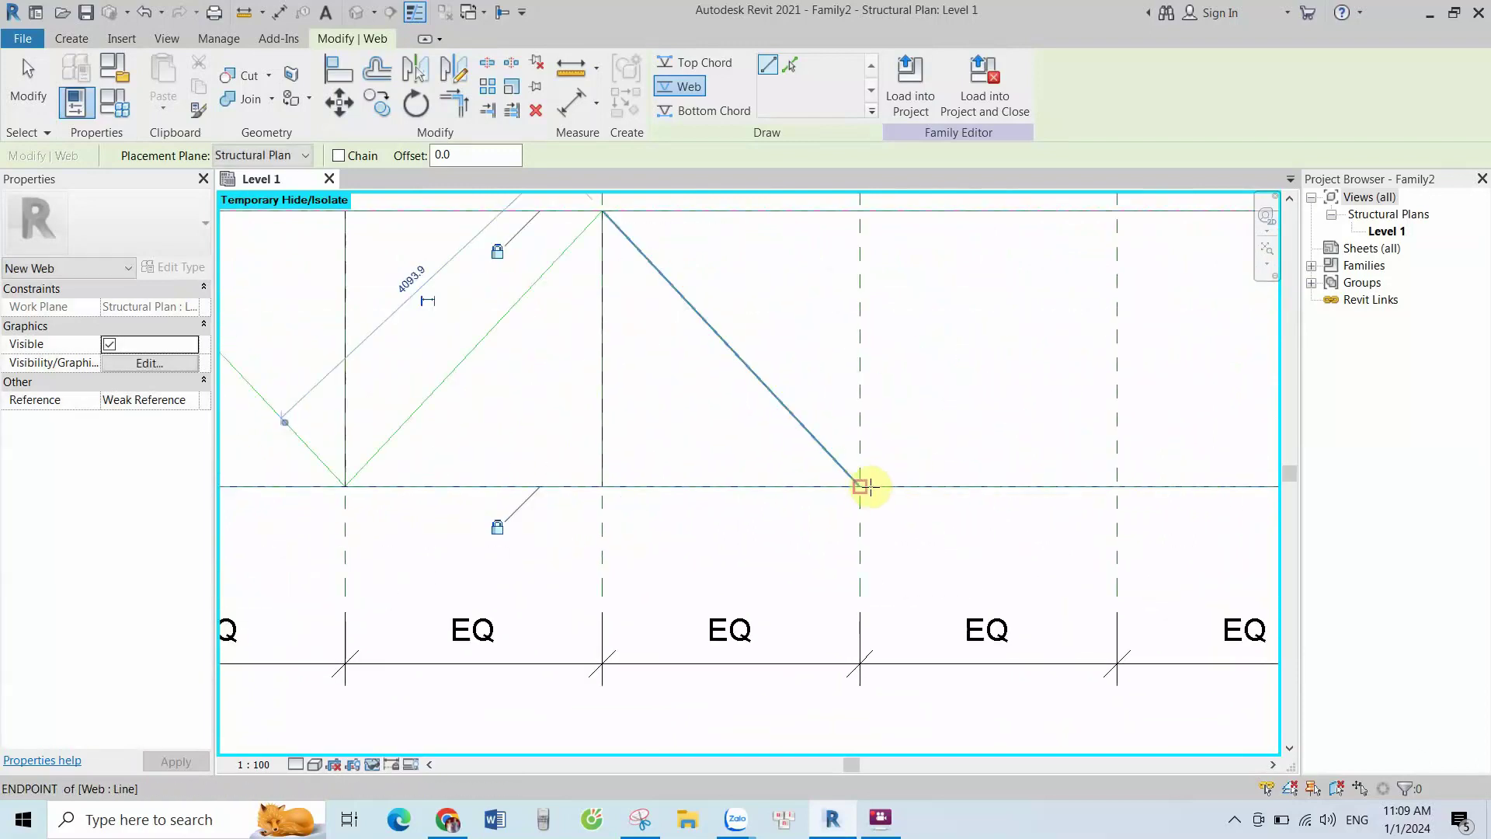
Complete the remaining middle bays with diagonals, ending with the last vertical web
left_click(860, 486)
scroll(858, 459, "down", 1)
left_click(854, 276)
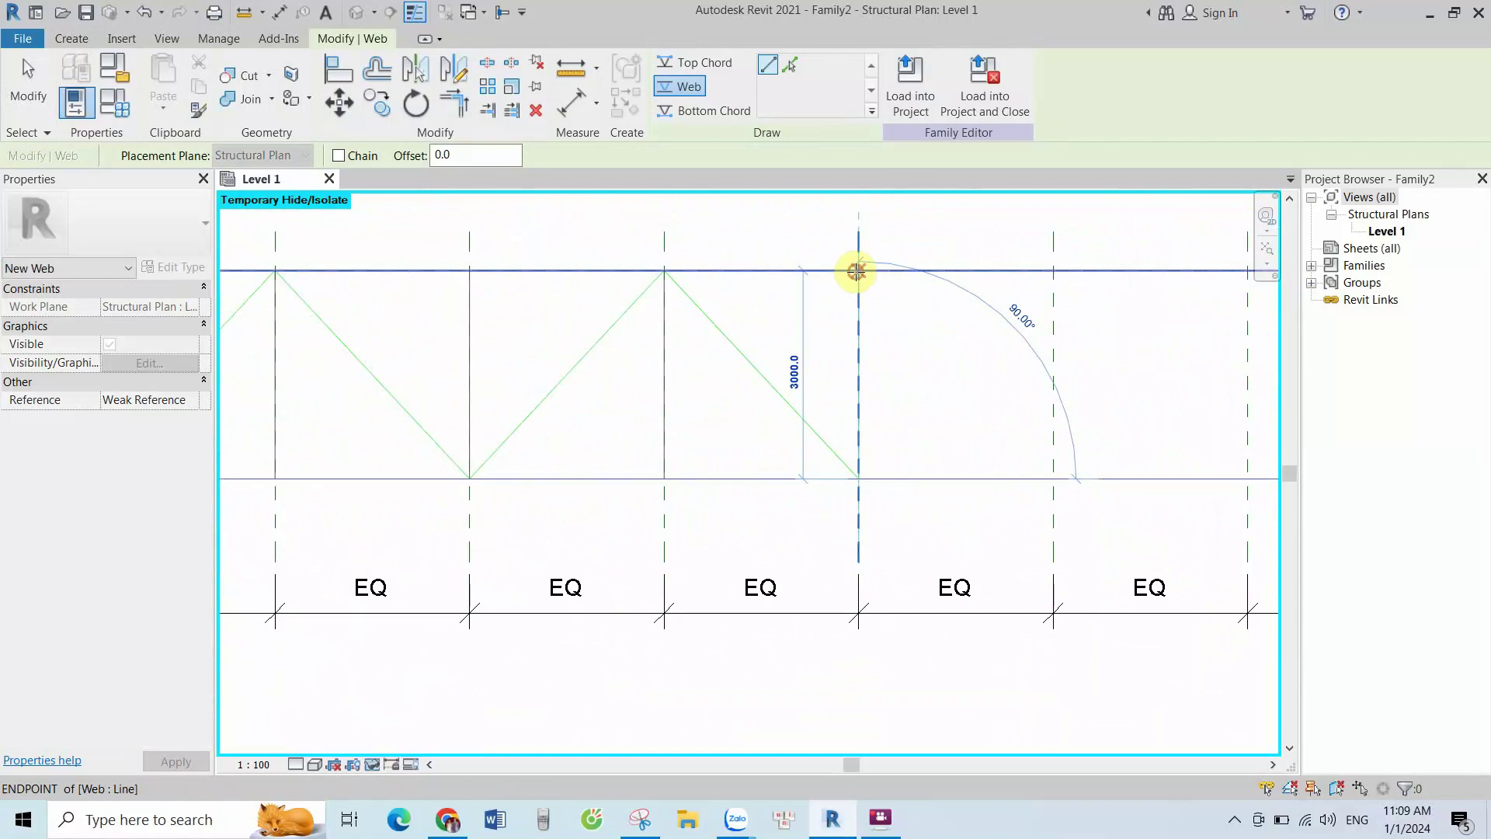
left_click(832, 437)
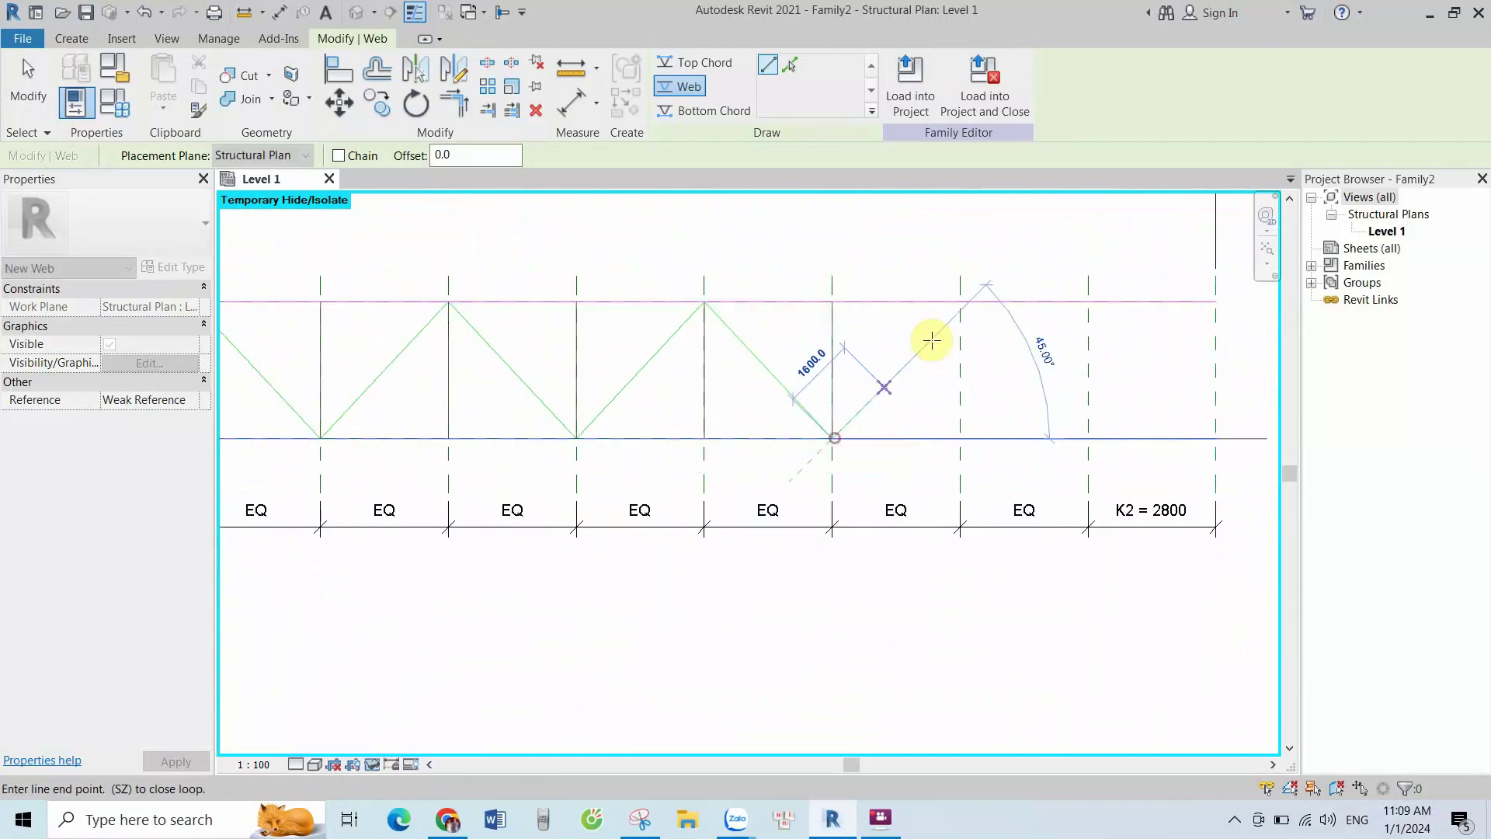
scroll(946, 315, "up", 1)
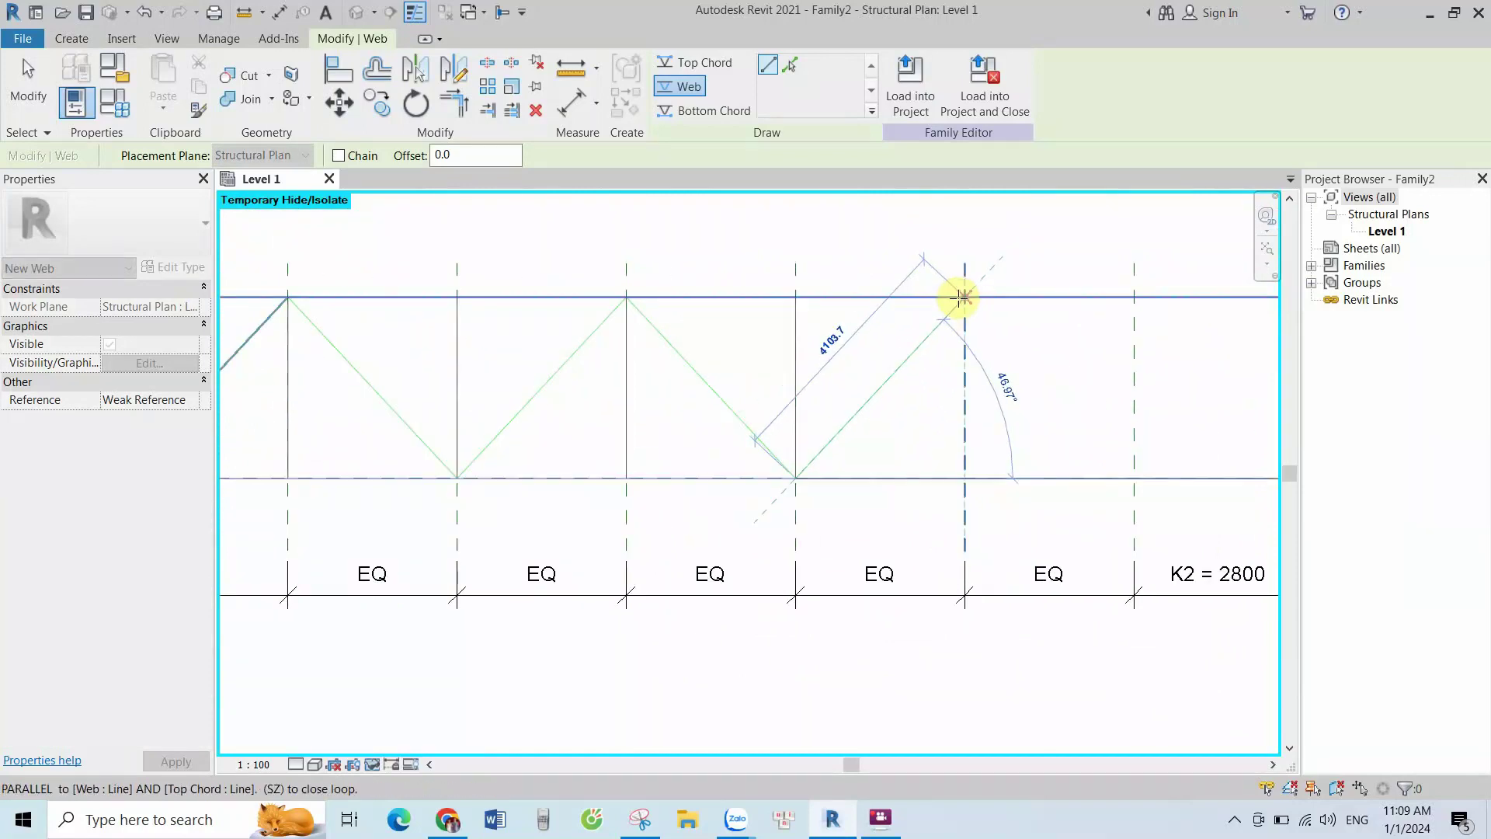
left_click(963, 297)
scroll(844, 345, "down", 1)
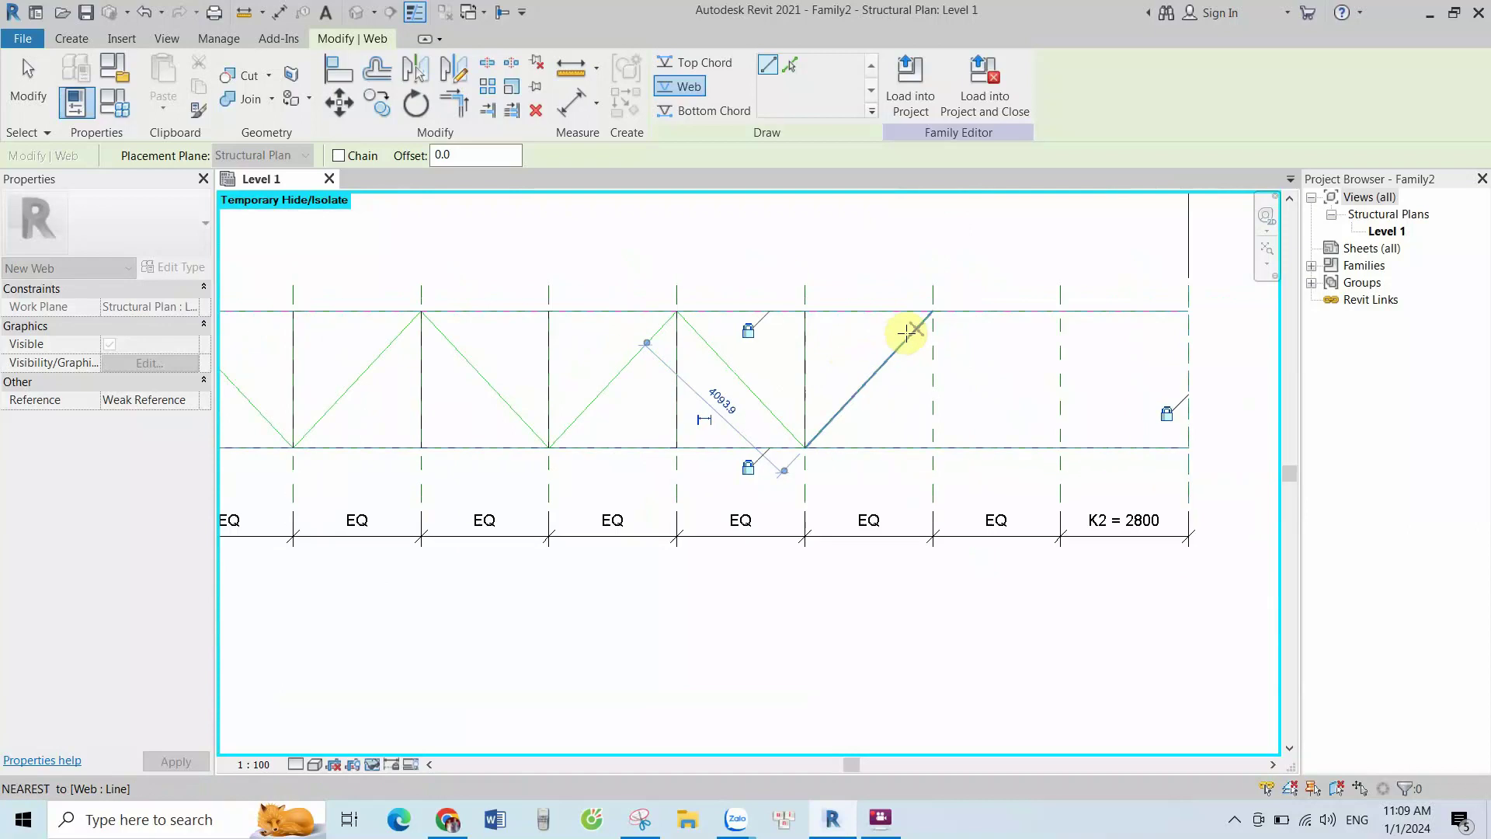
left_click(932, 310)
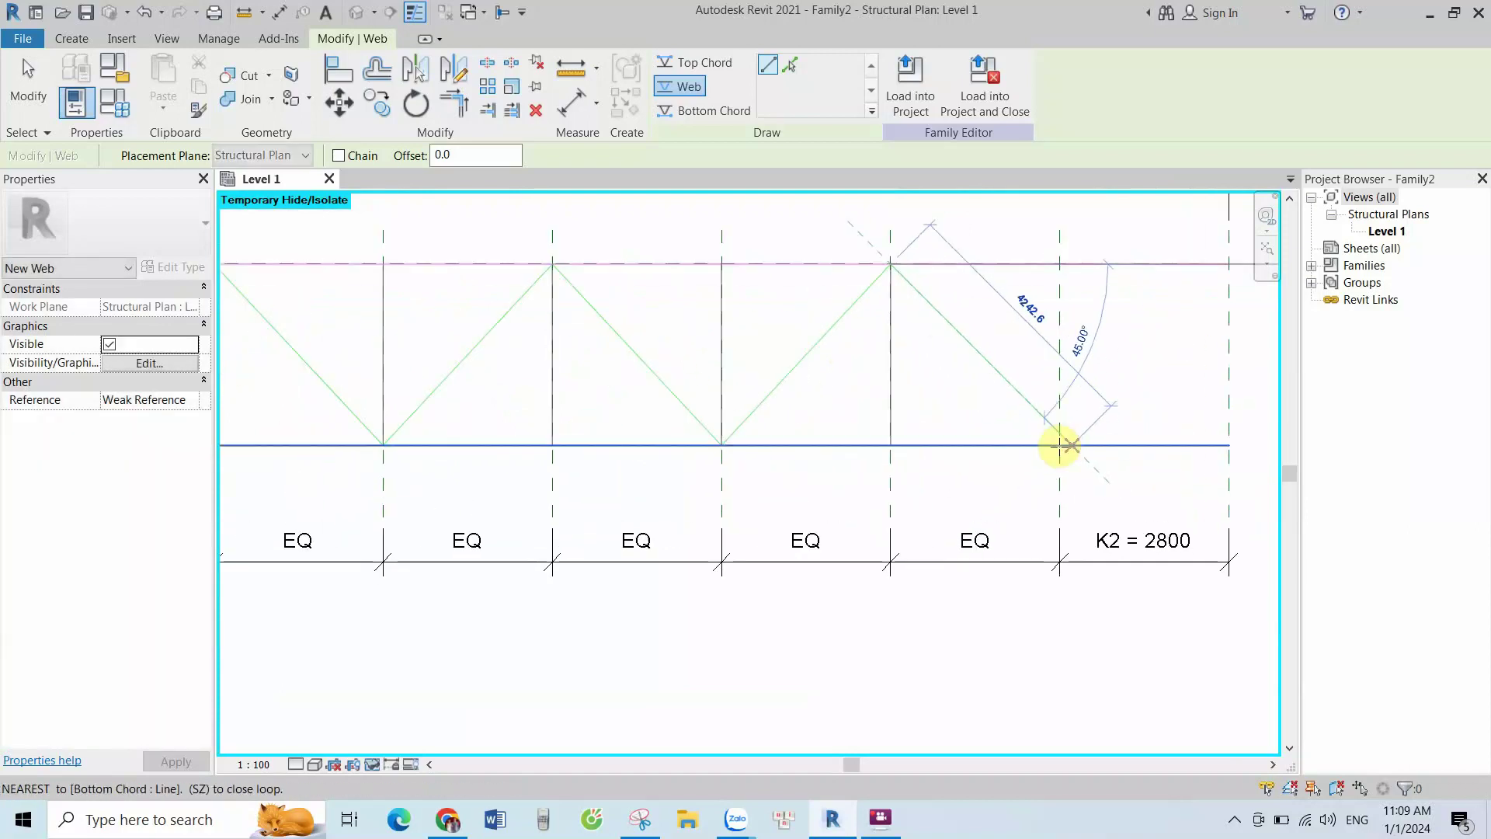
left_click(1074, 449)
scroll(1074, 448, "up", 1)
scroll(800, 463, "down", 1)
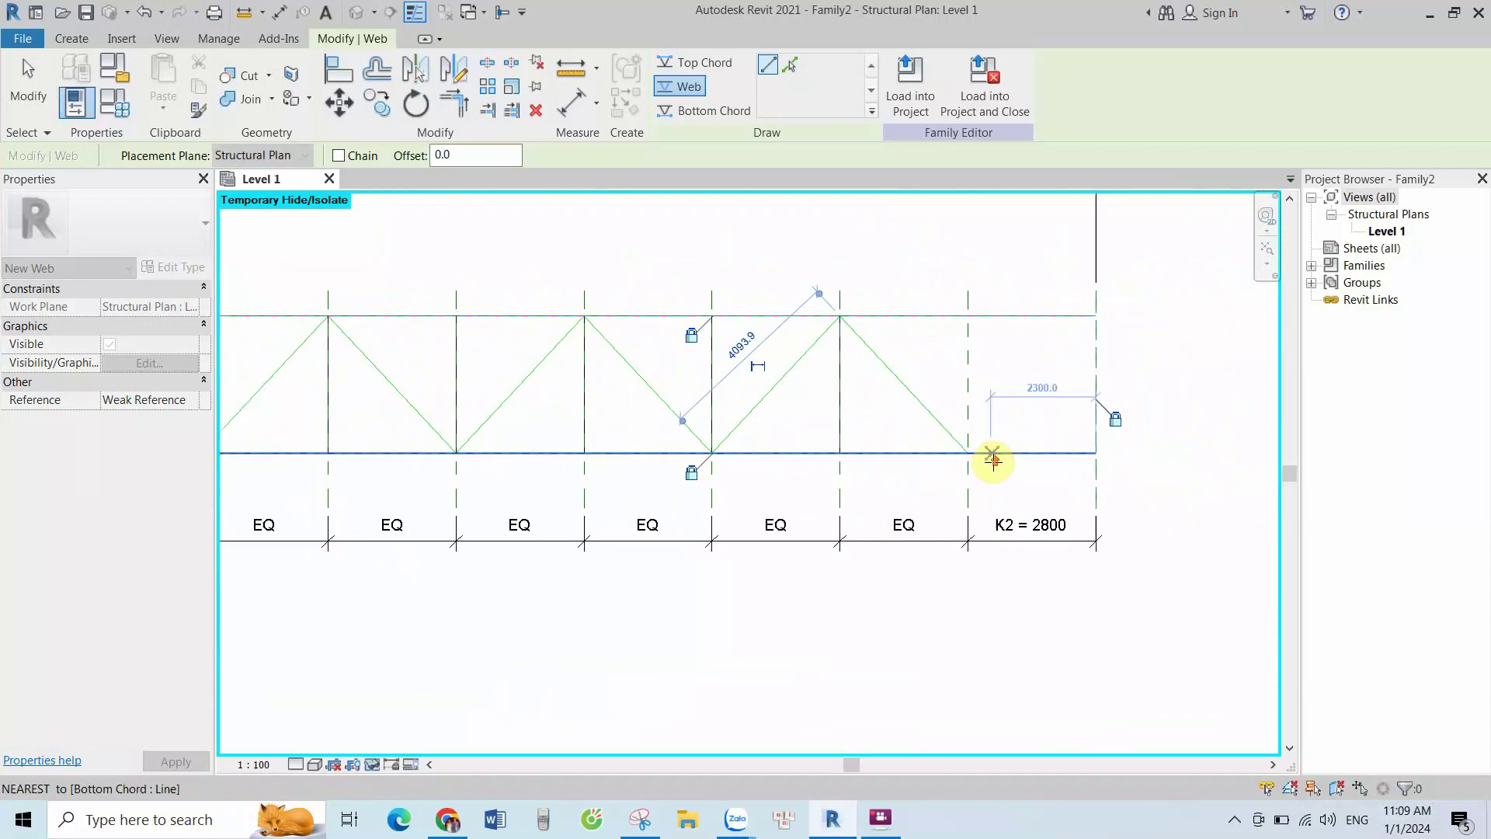
left_click(966, 453)
left_click(965, 317)
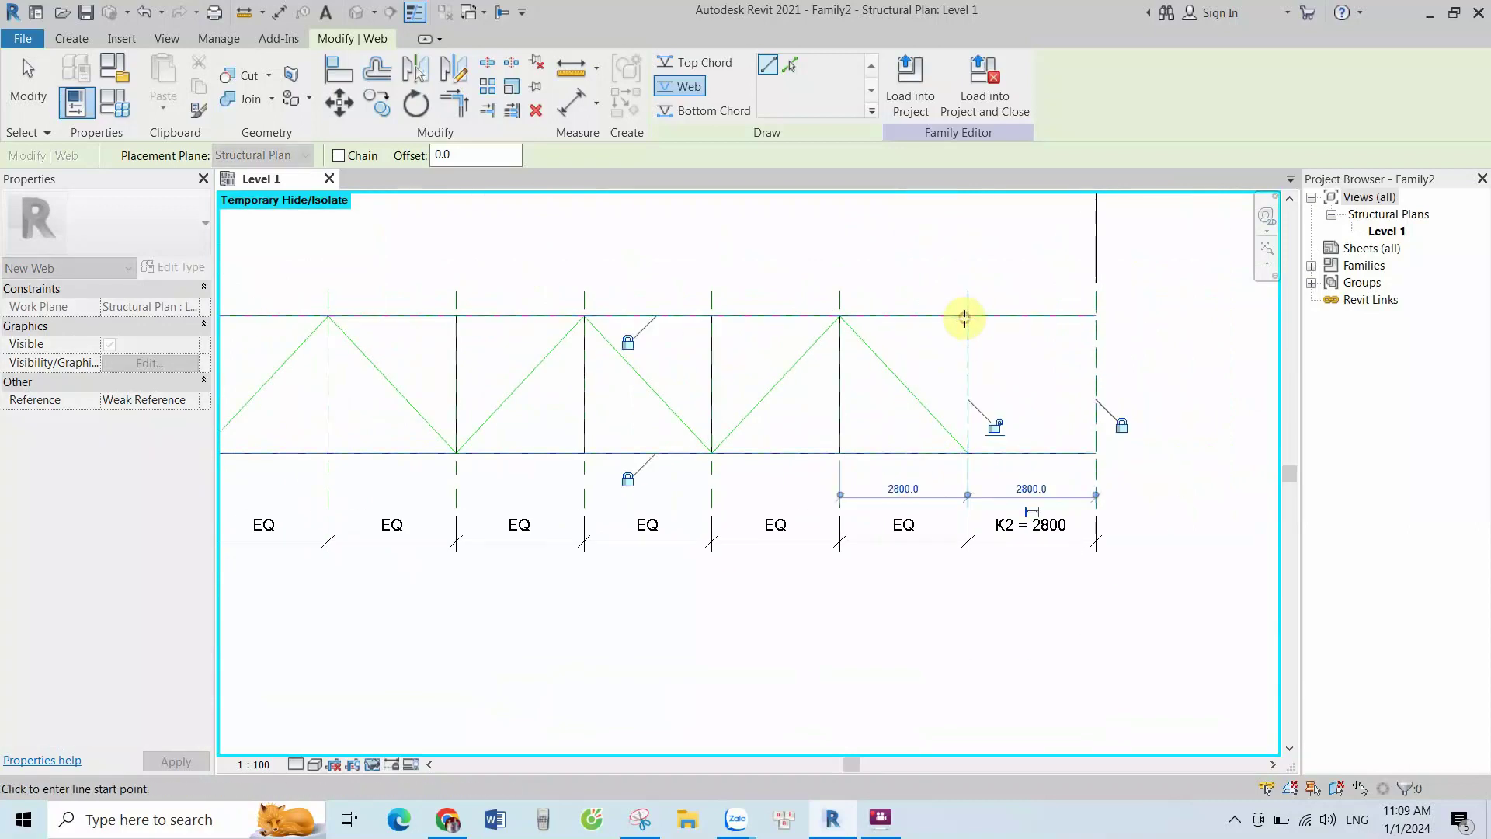
scroll(1188, 339, "down", 1)
scroll(942, 436, "down", 2)
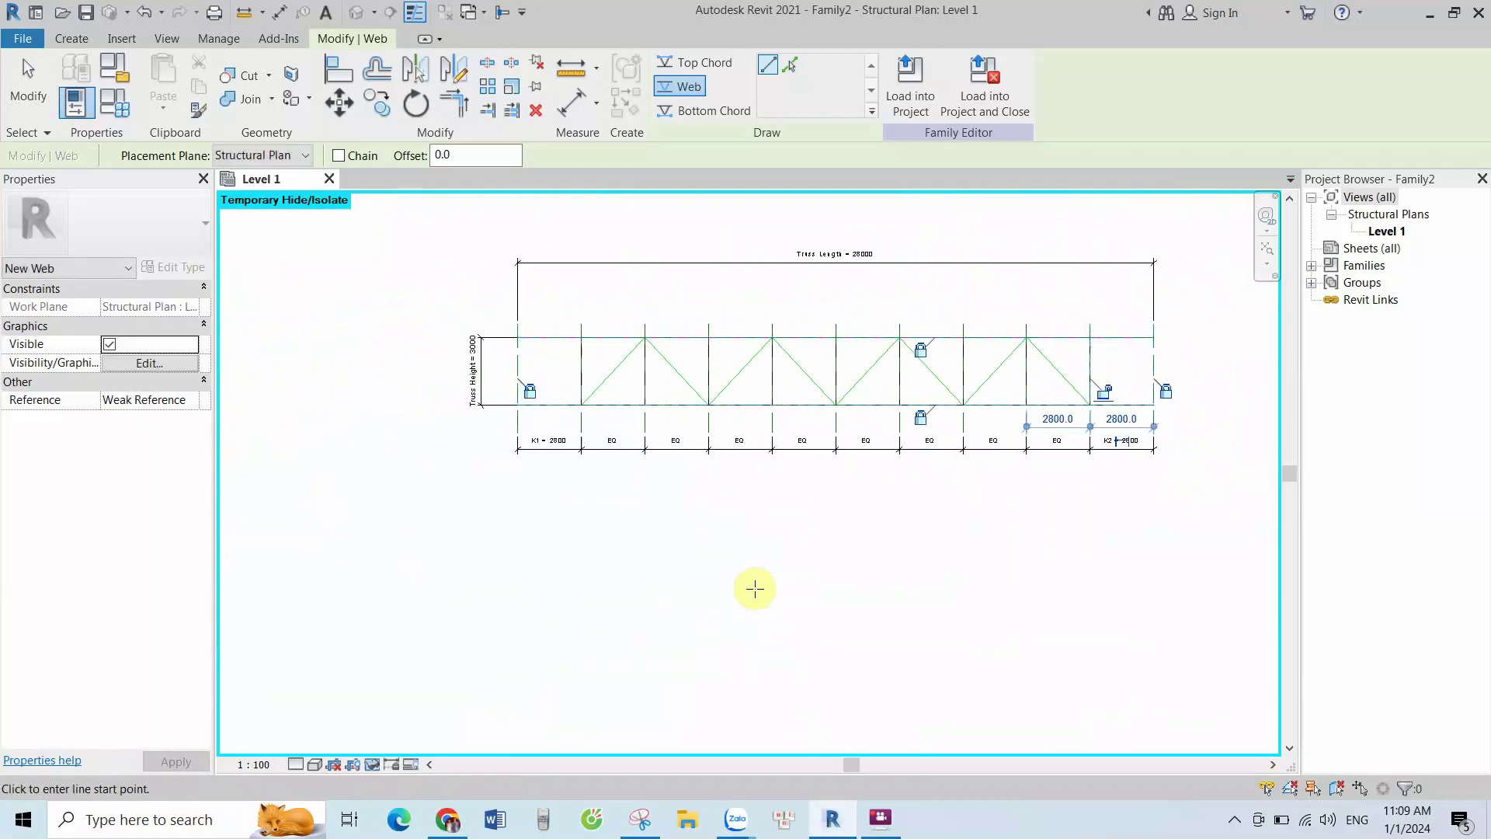
Cancel the pending web line and pan and zoom to view the whole truss
key("Escape")
middle_click_drag(1086, 339, 1042, 351)
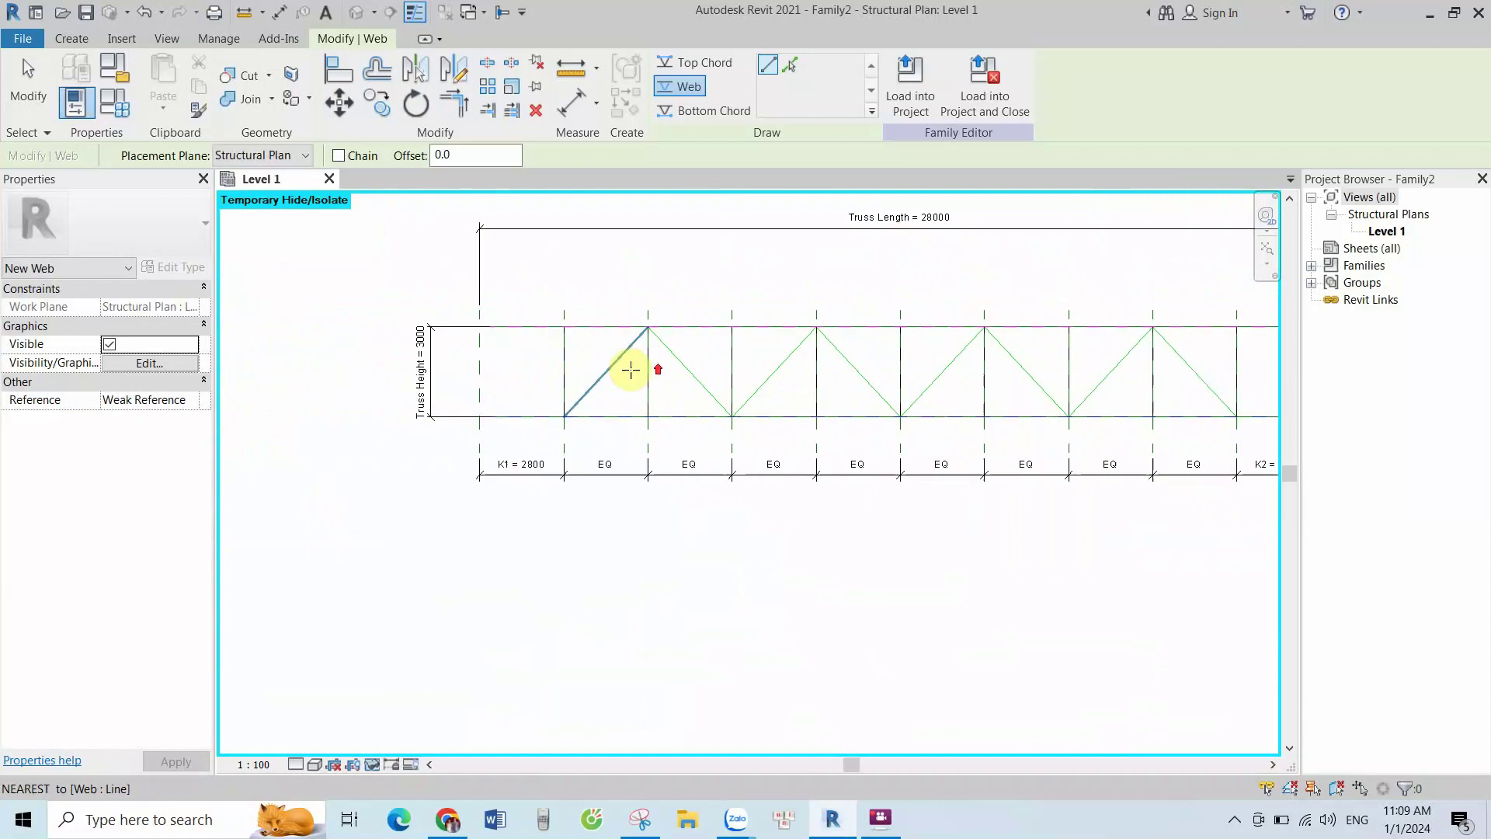
scroll(1048, 389, "up", 1)
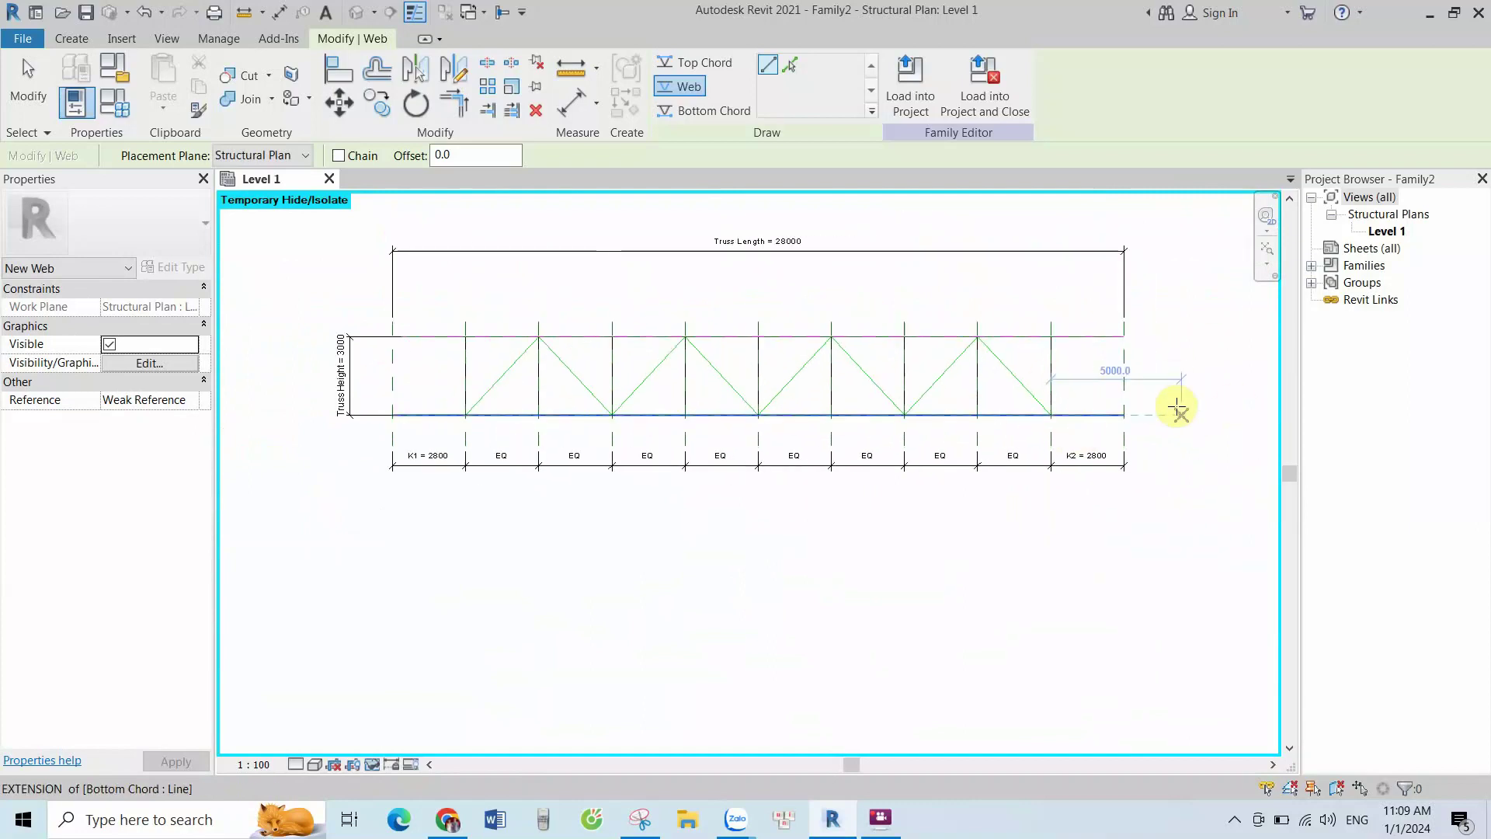
scroll(986, 441, "up", 1)
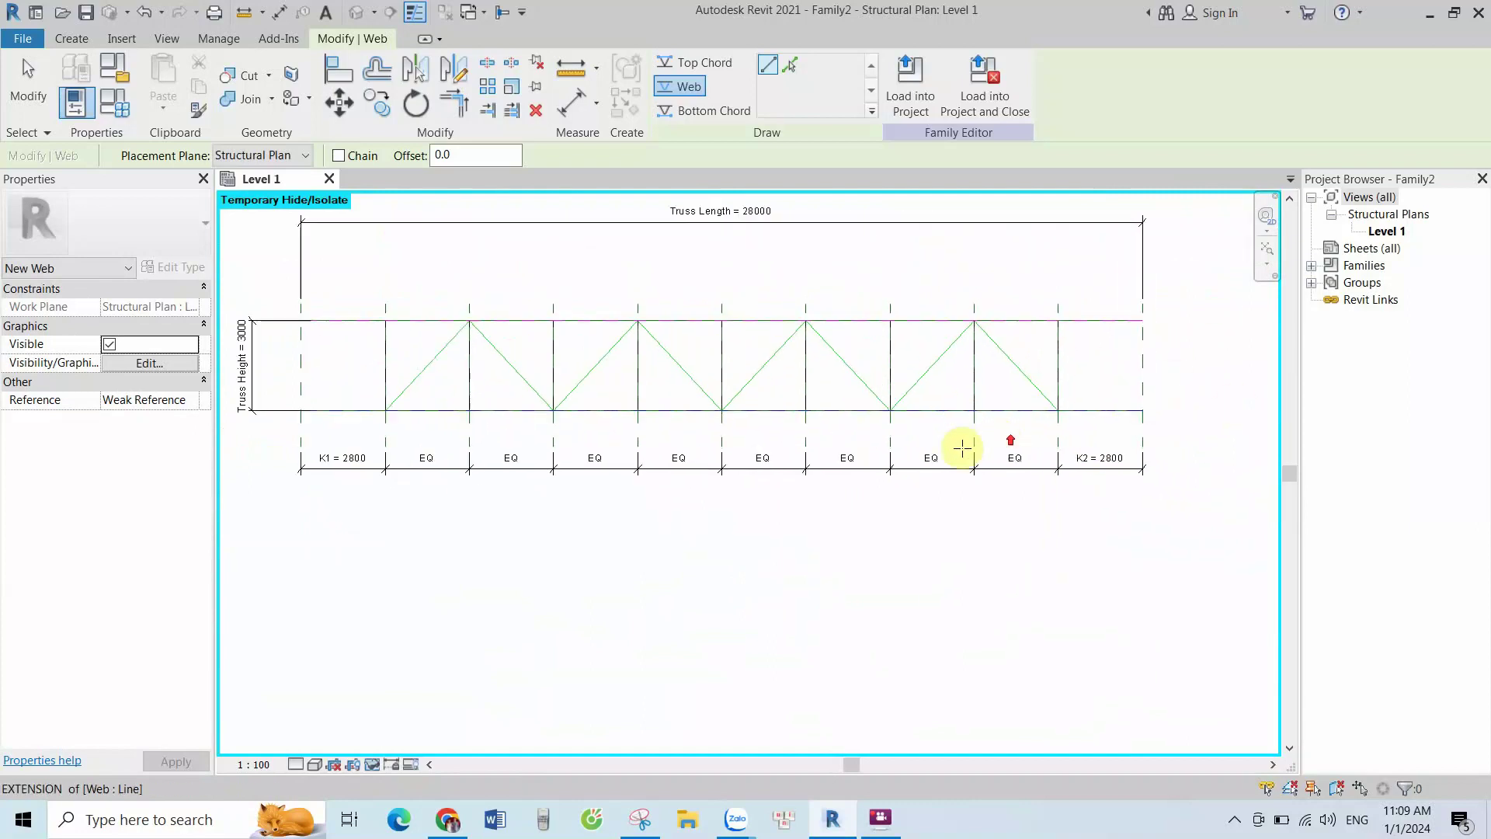
scroll(963, 443, "down", 1)
scroll(763, 409, "down", 1)
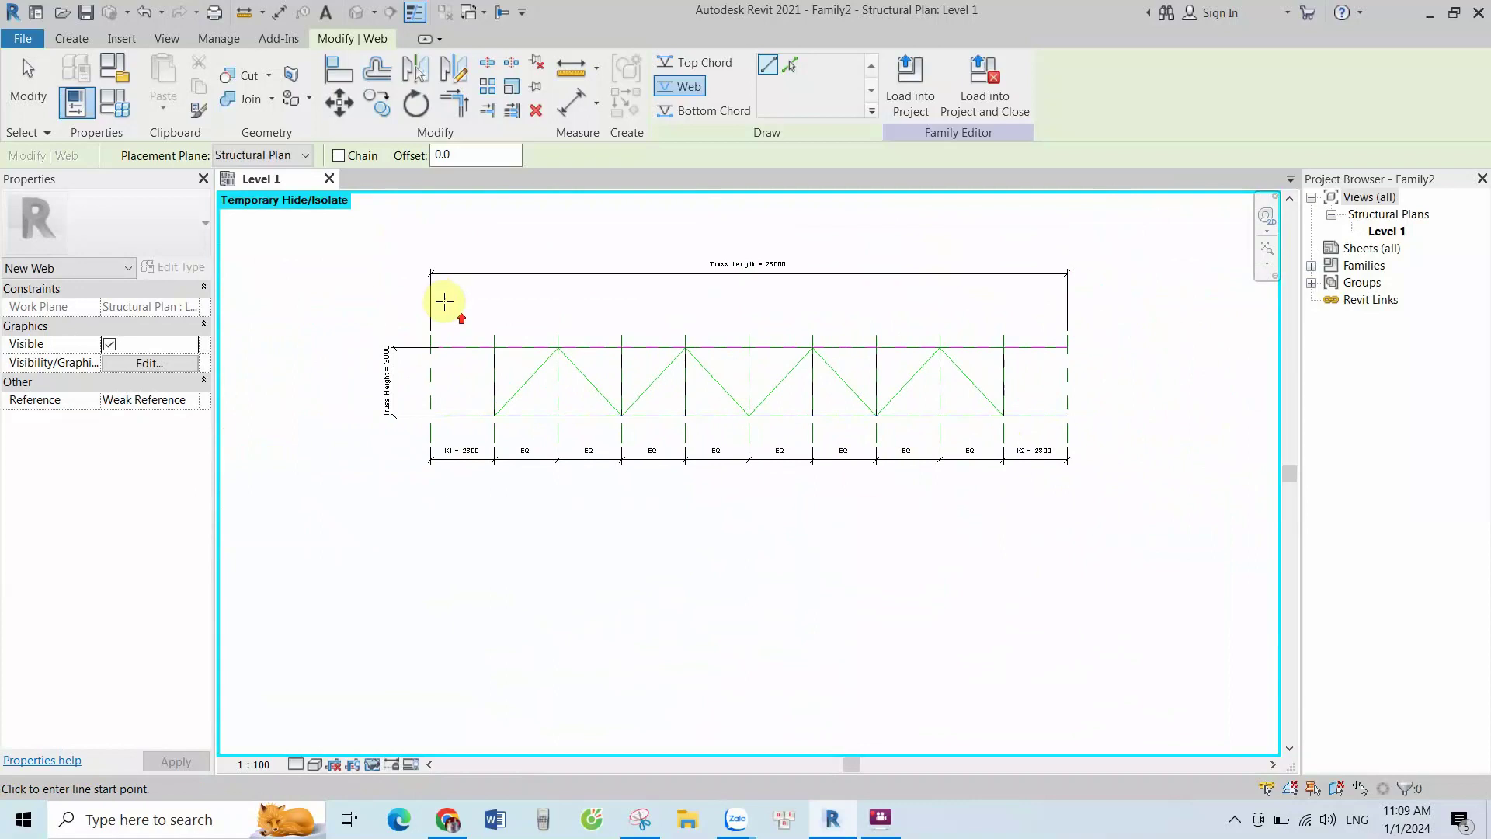
scroll(462, 318, "up", 1)
Turn on Automatic Sketch Dimensions in Visibility/Graphics (VG), then exit the Web tool
key("v")
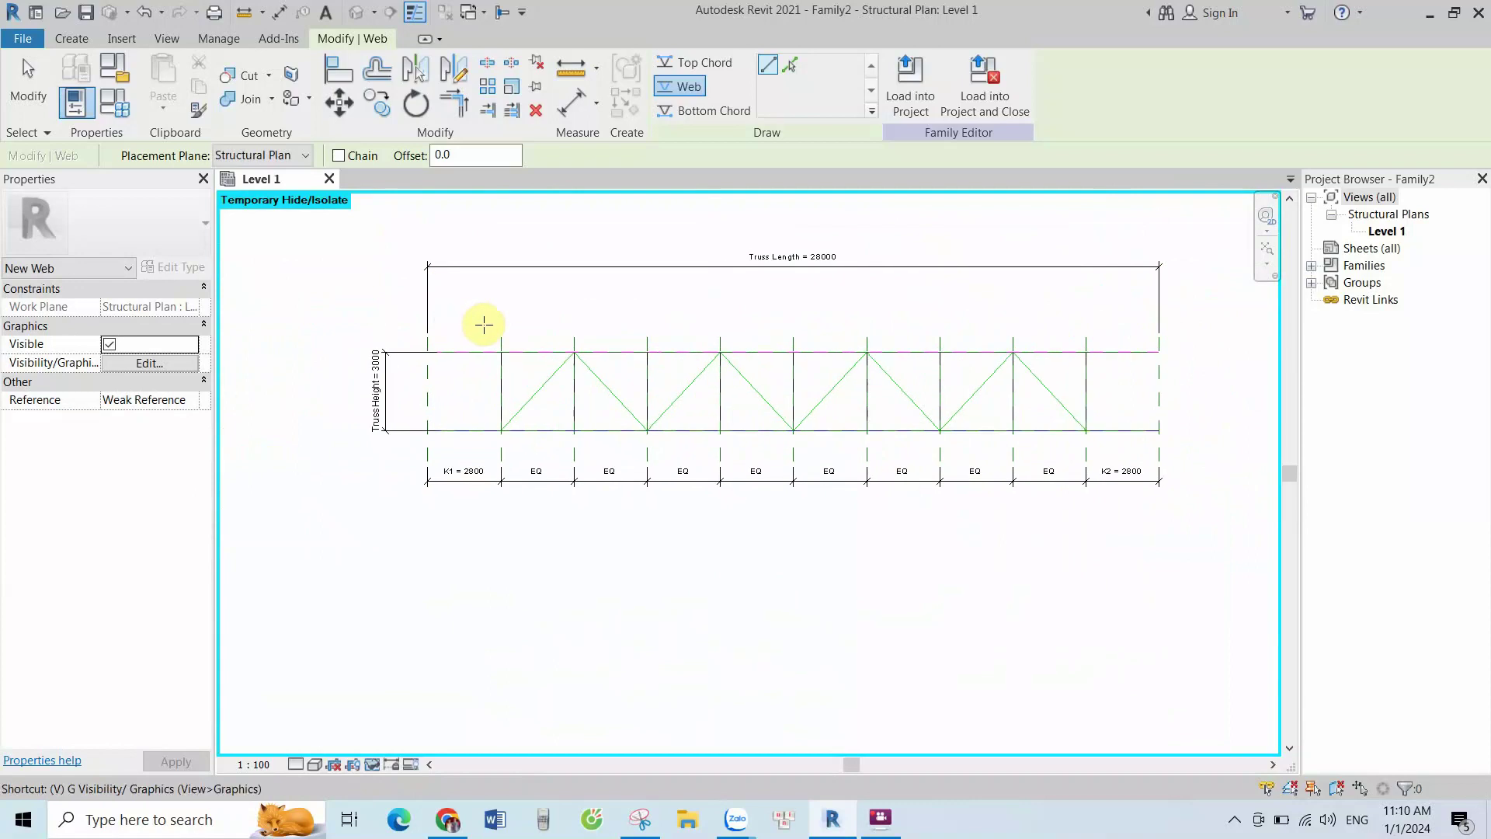
key("g")
left_click(543, 154)
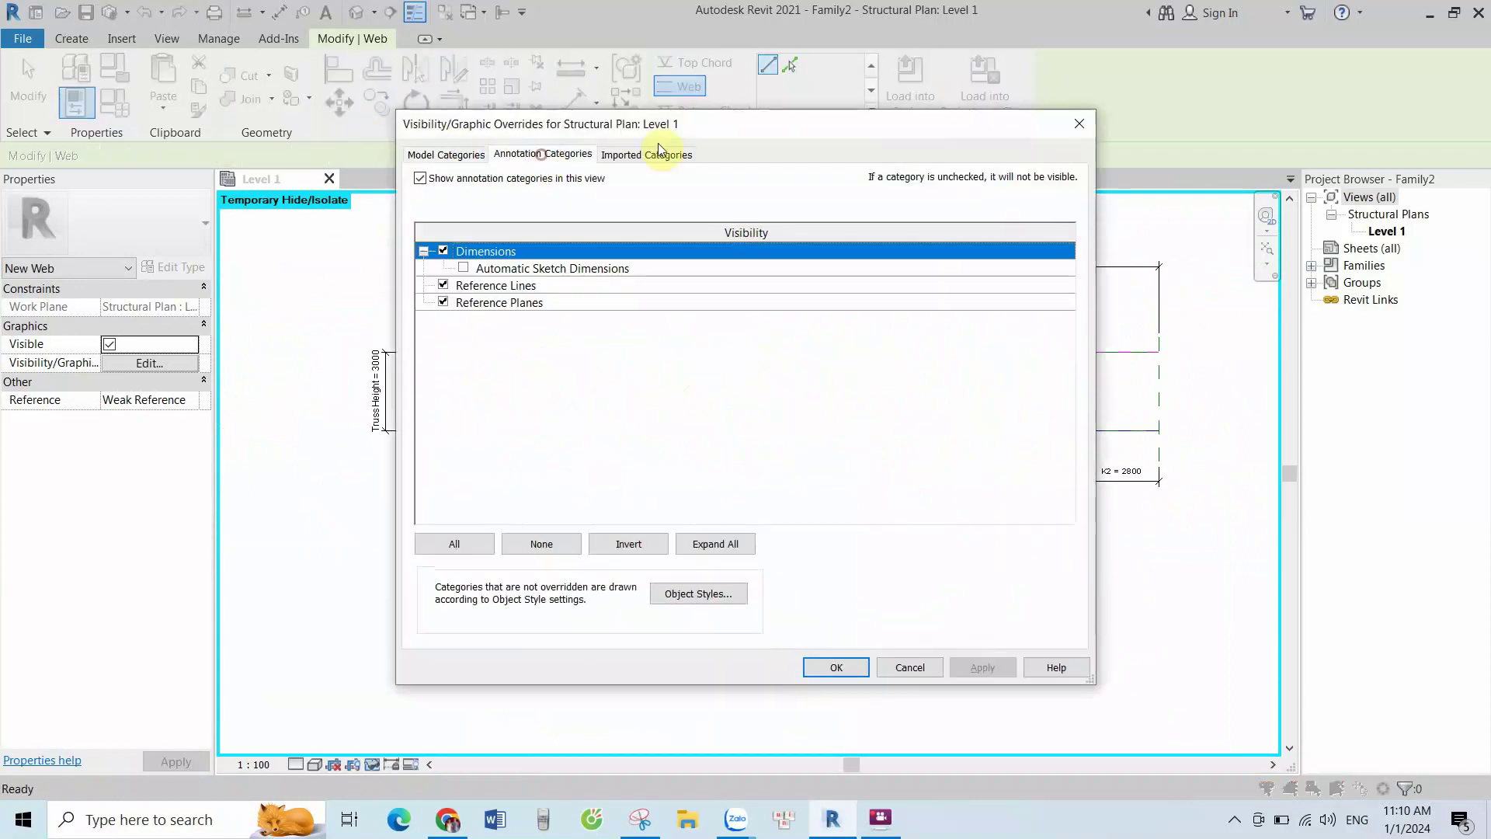
left_click_drag(661, 124, 1239, 179)
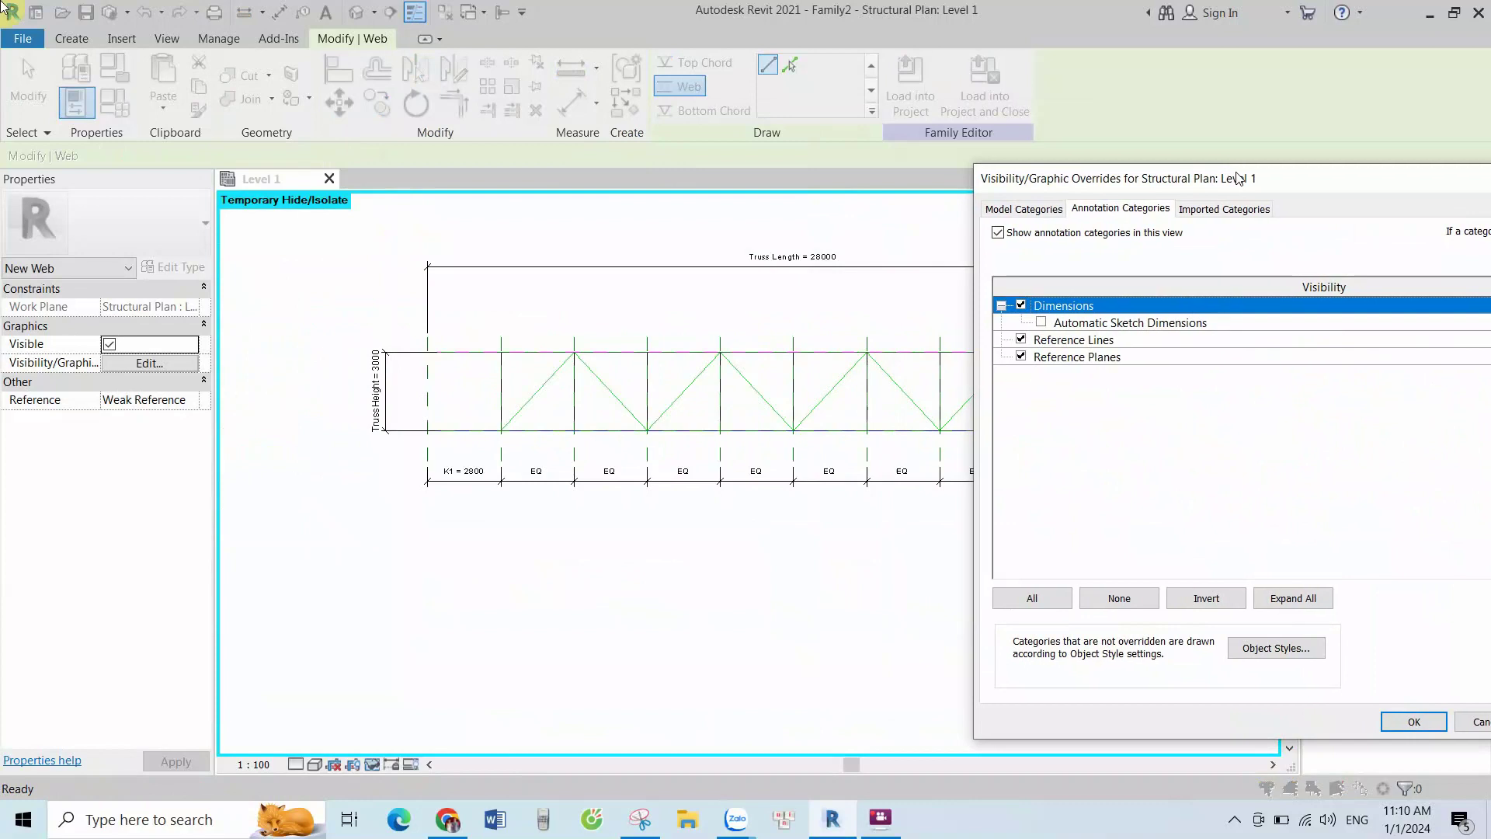
left_click(1042, 322)
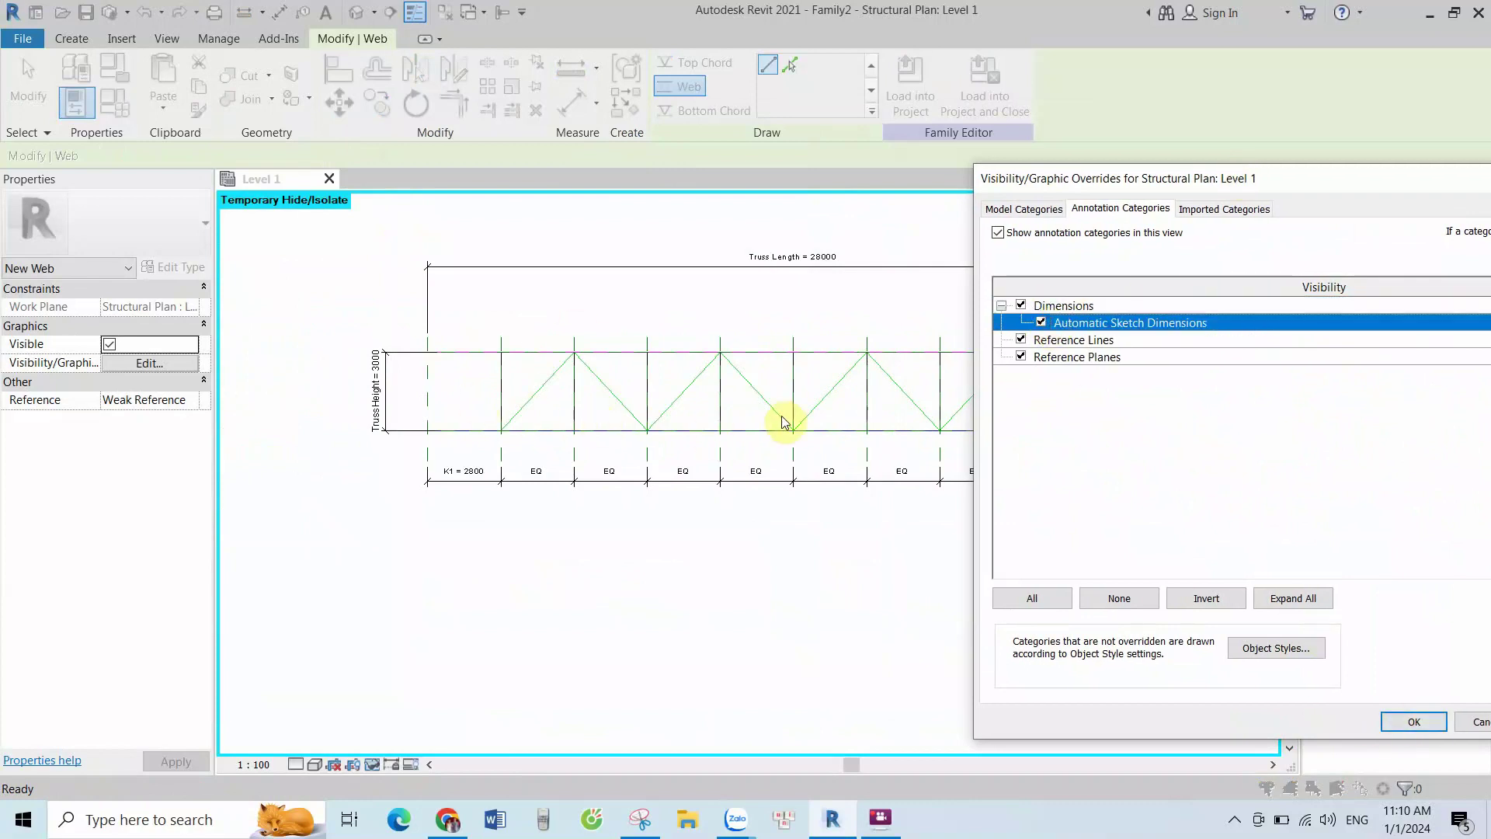
left_click(1414, 722)
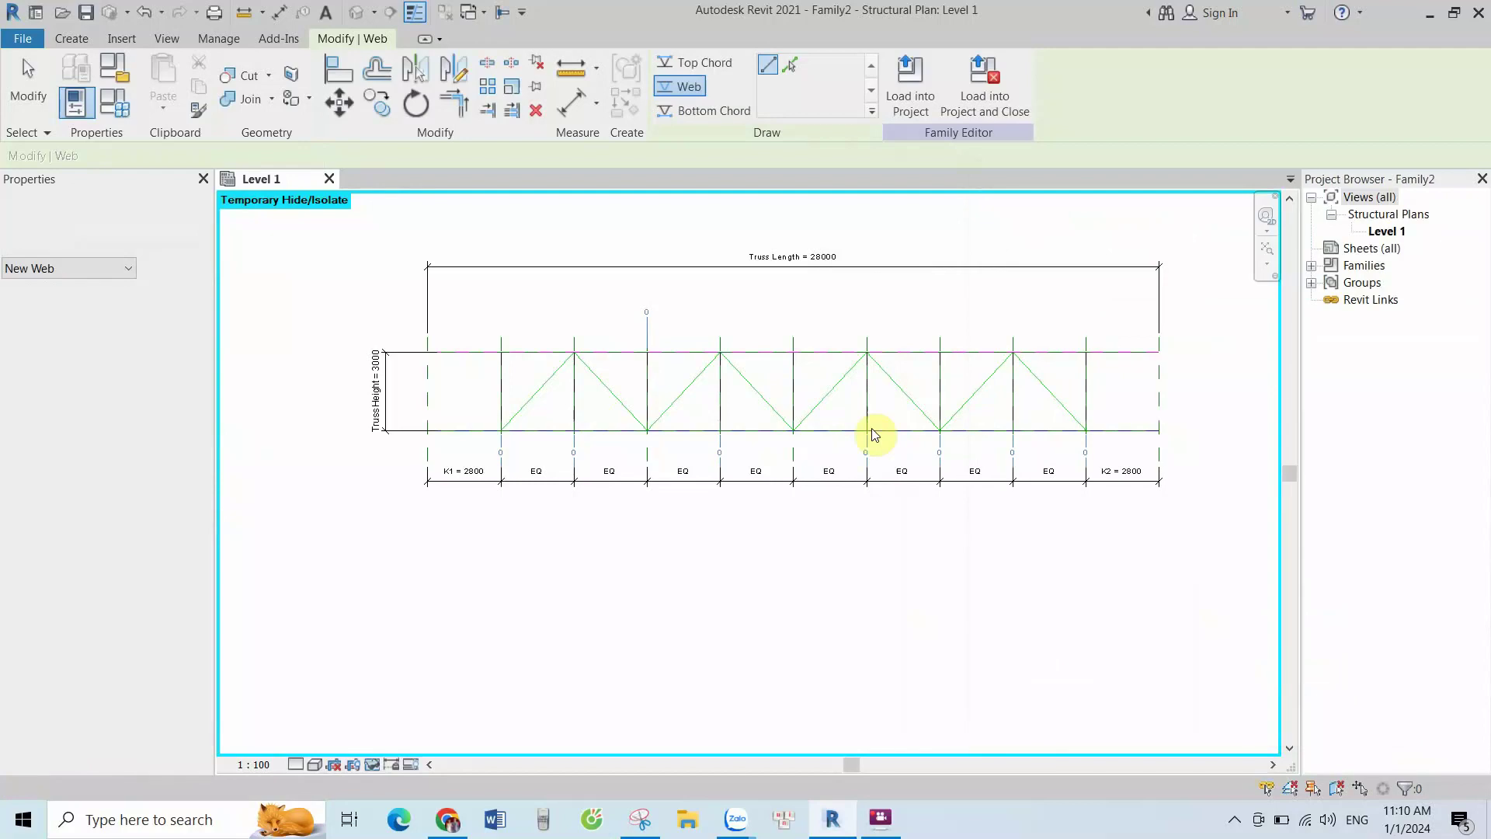
scroll(777, 435, "up", 2)
scroll(437, 407, "up", 1)
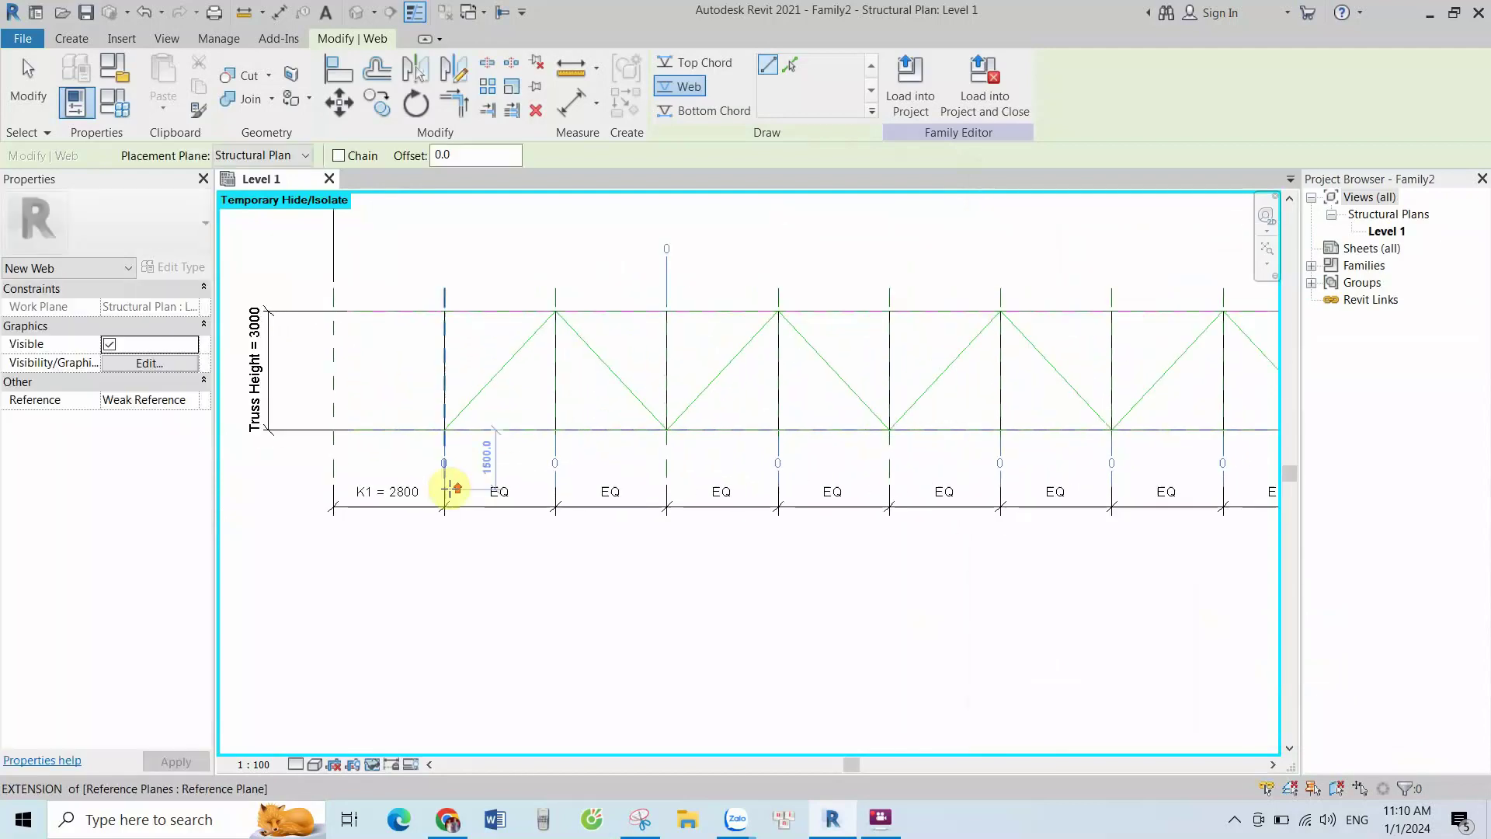
scroll(389, 438, "down", 1)
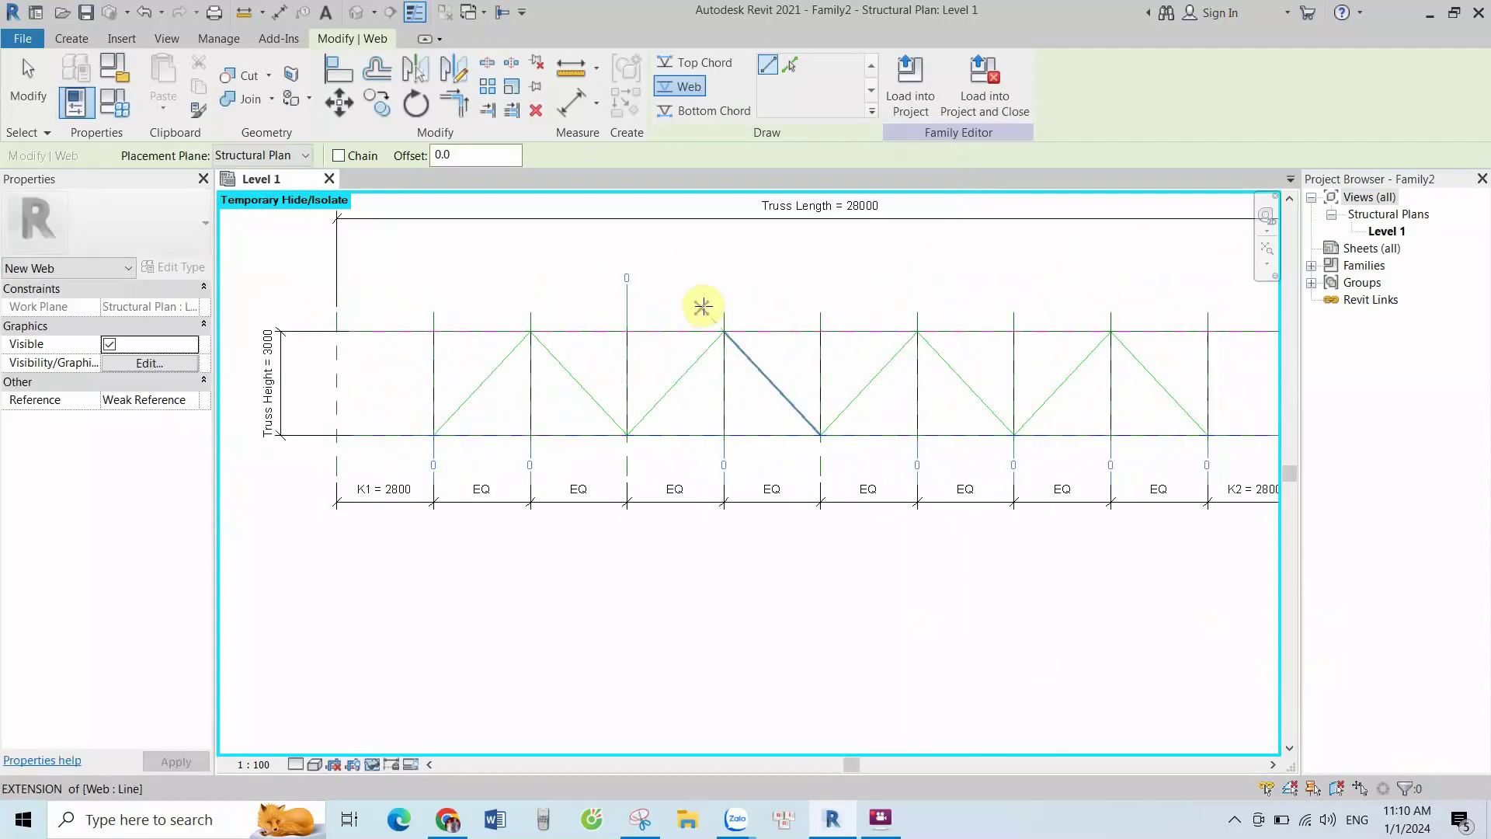
key("Escape")
key("Escape")
scroll(757, 316, "down", 1)
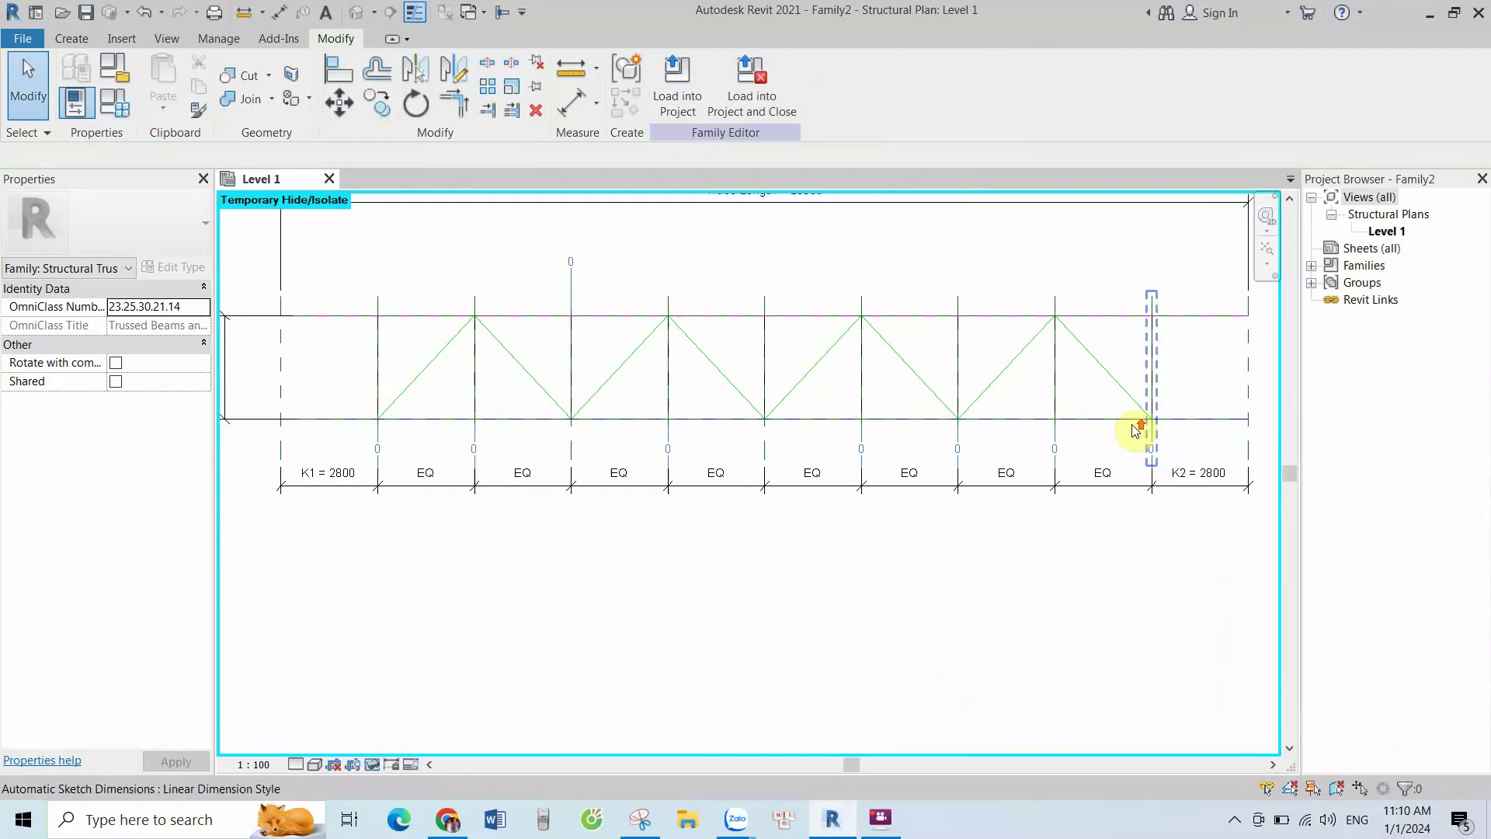
scroll(1141, 427, "up", 1)
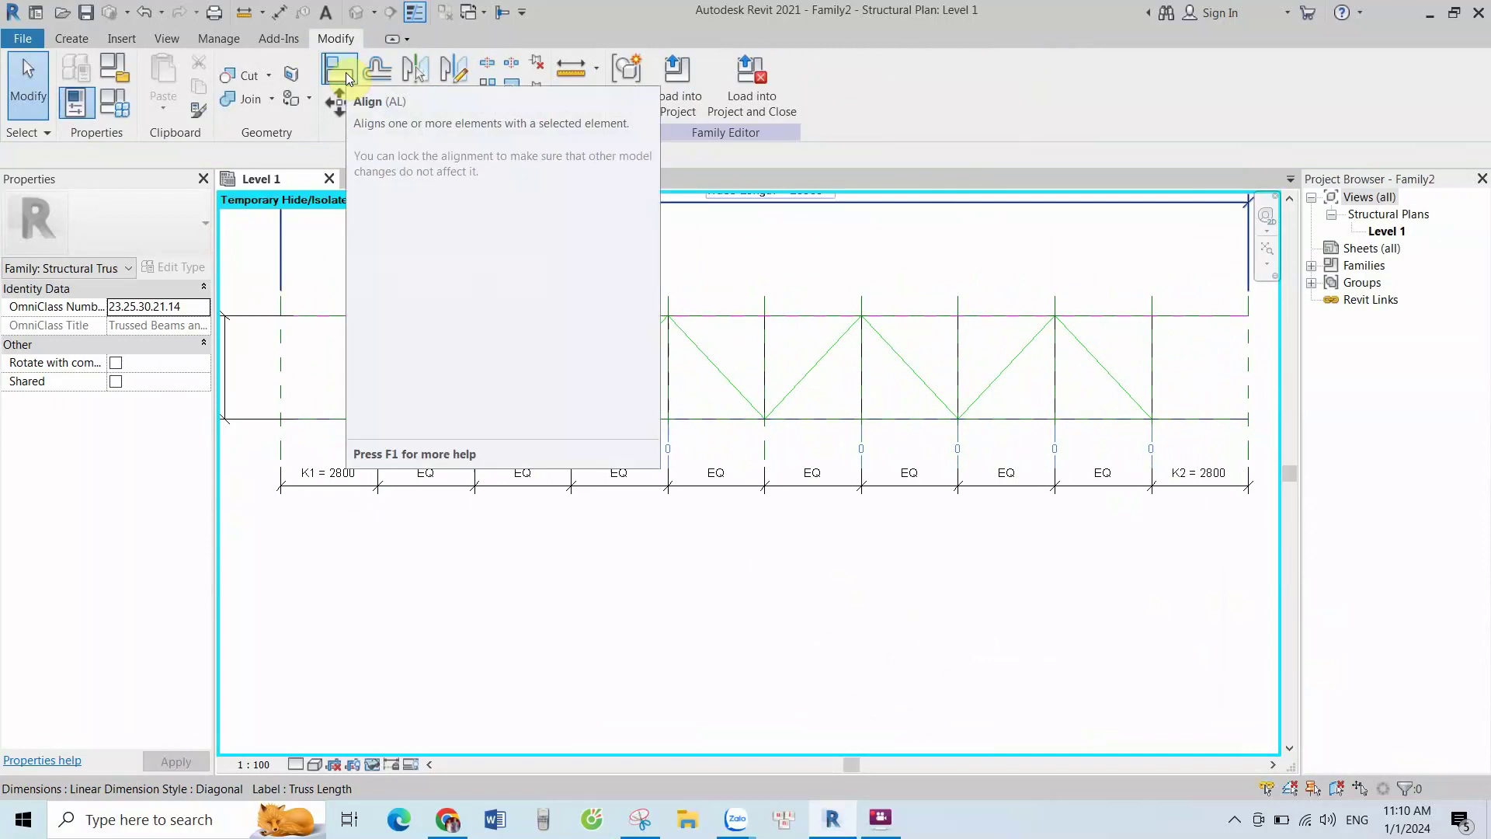
mouse_move(339, 72)
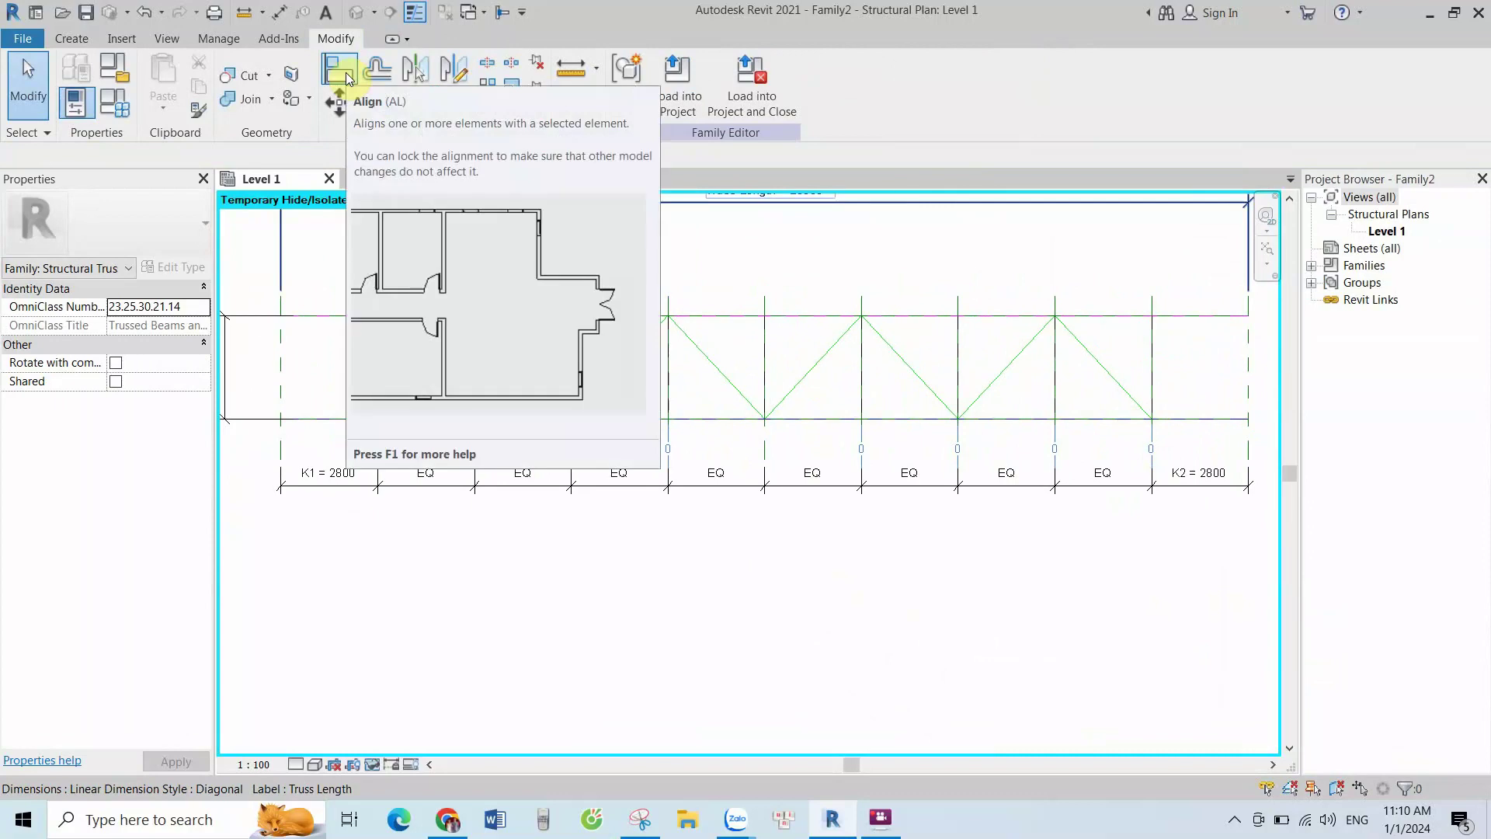
With Align, lock the first diagonal web's lower end to its vertical reference plane after one failed attempt
left_click(346, 75)
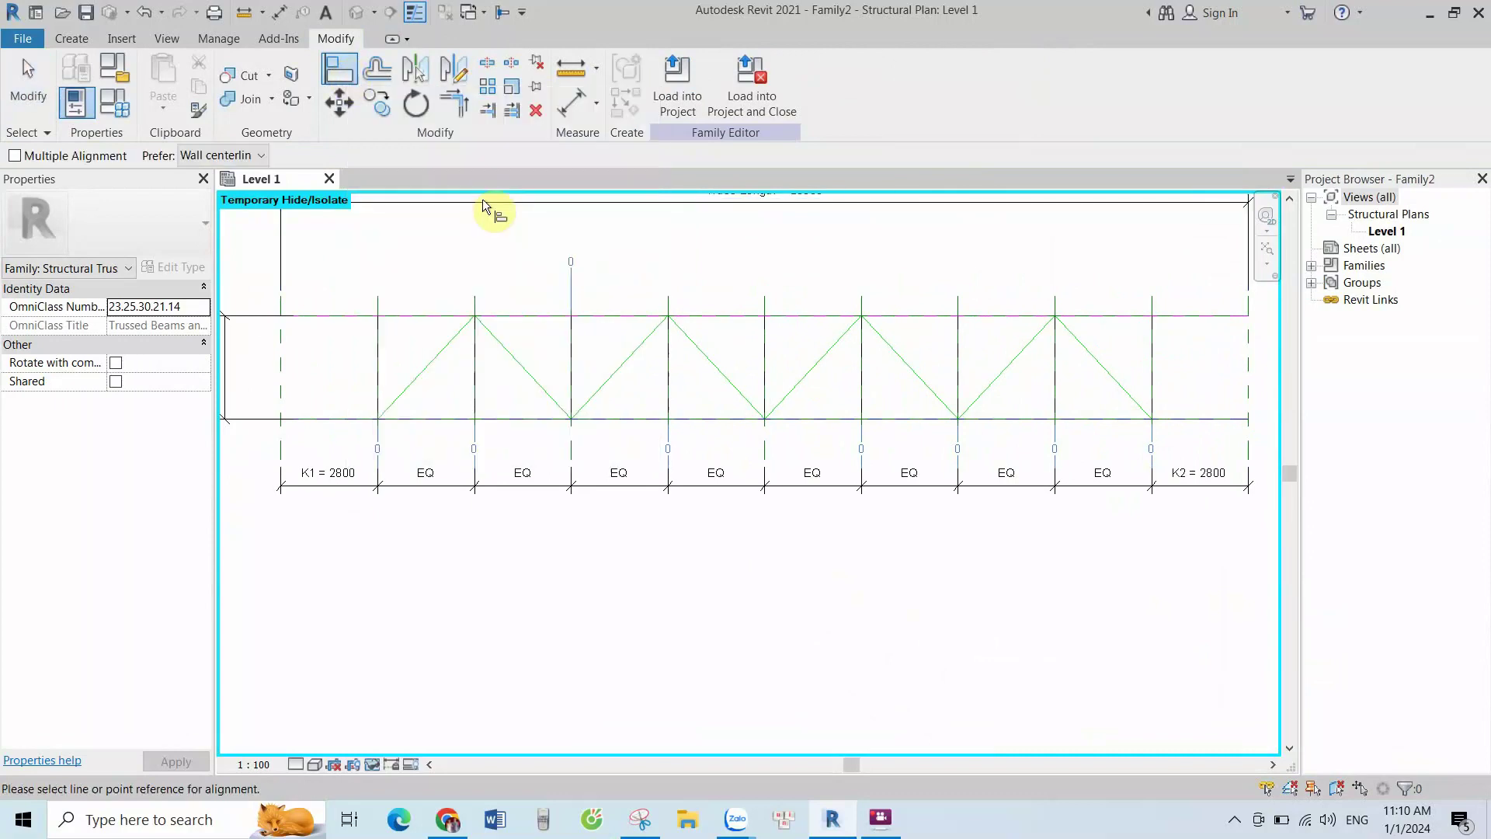
scroll(898, 504, "down", 2)
scroll(516, 439, "up", 2)
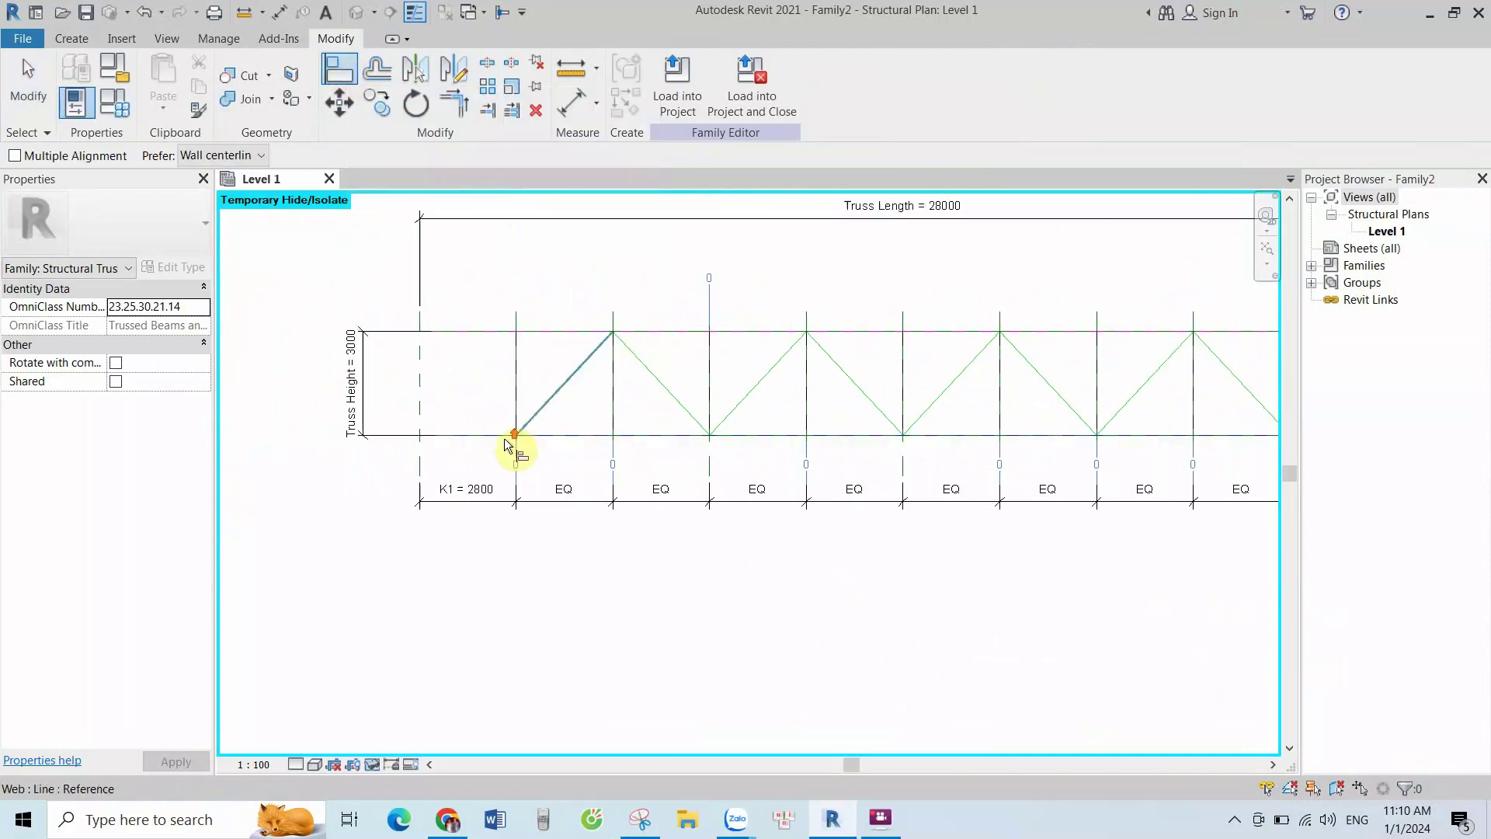
left_click(533, 408)
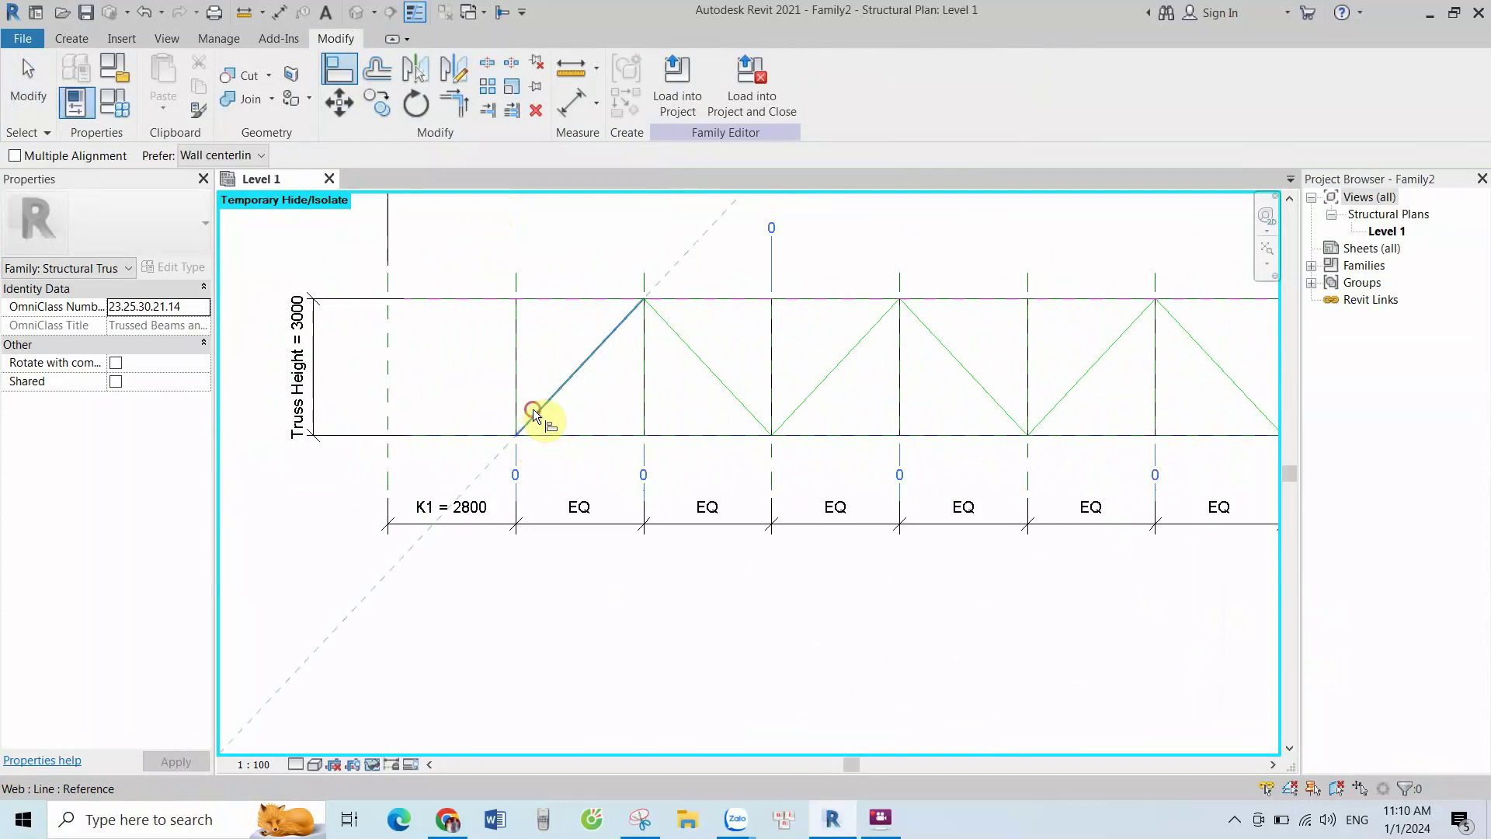
scroll(522, 441, "up", 1)
scroll(519, 441, "up", 1)
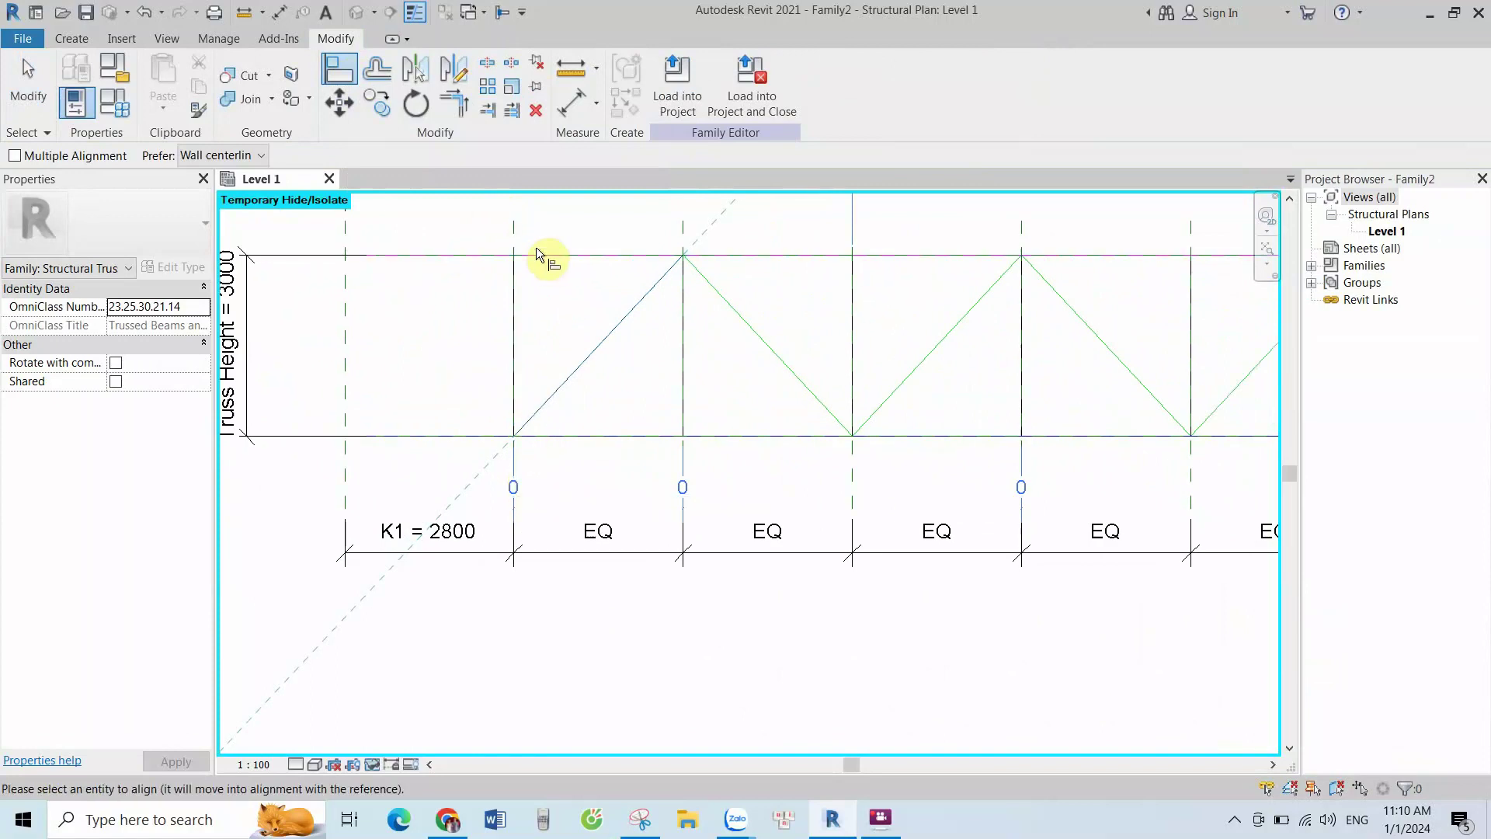
left_click(516, 223)
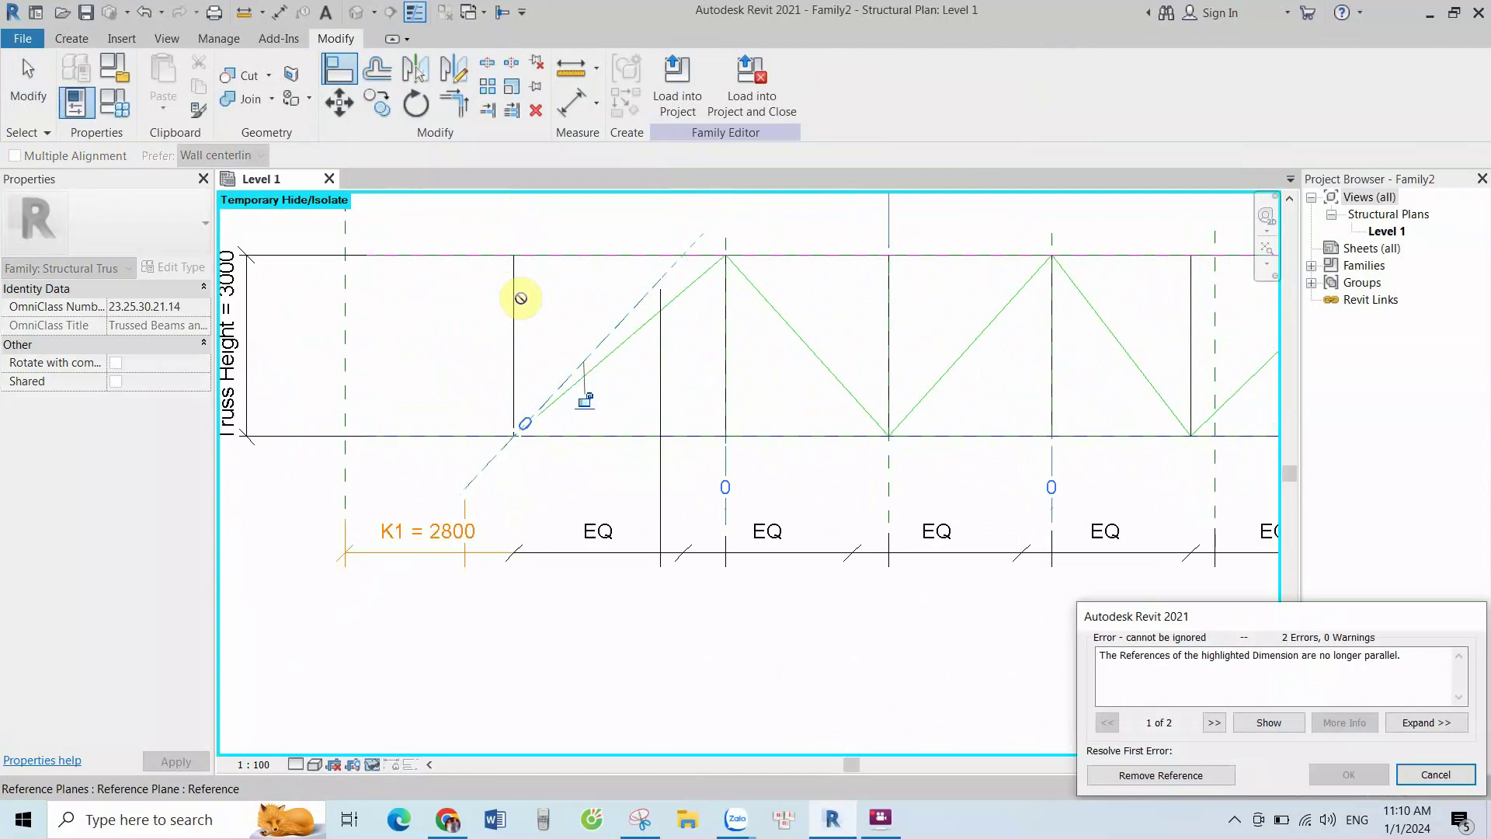
key("Escape")
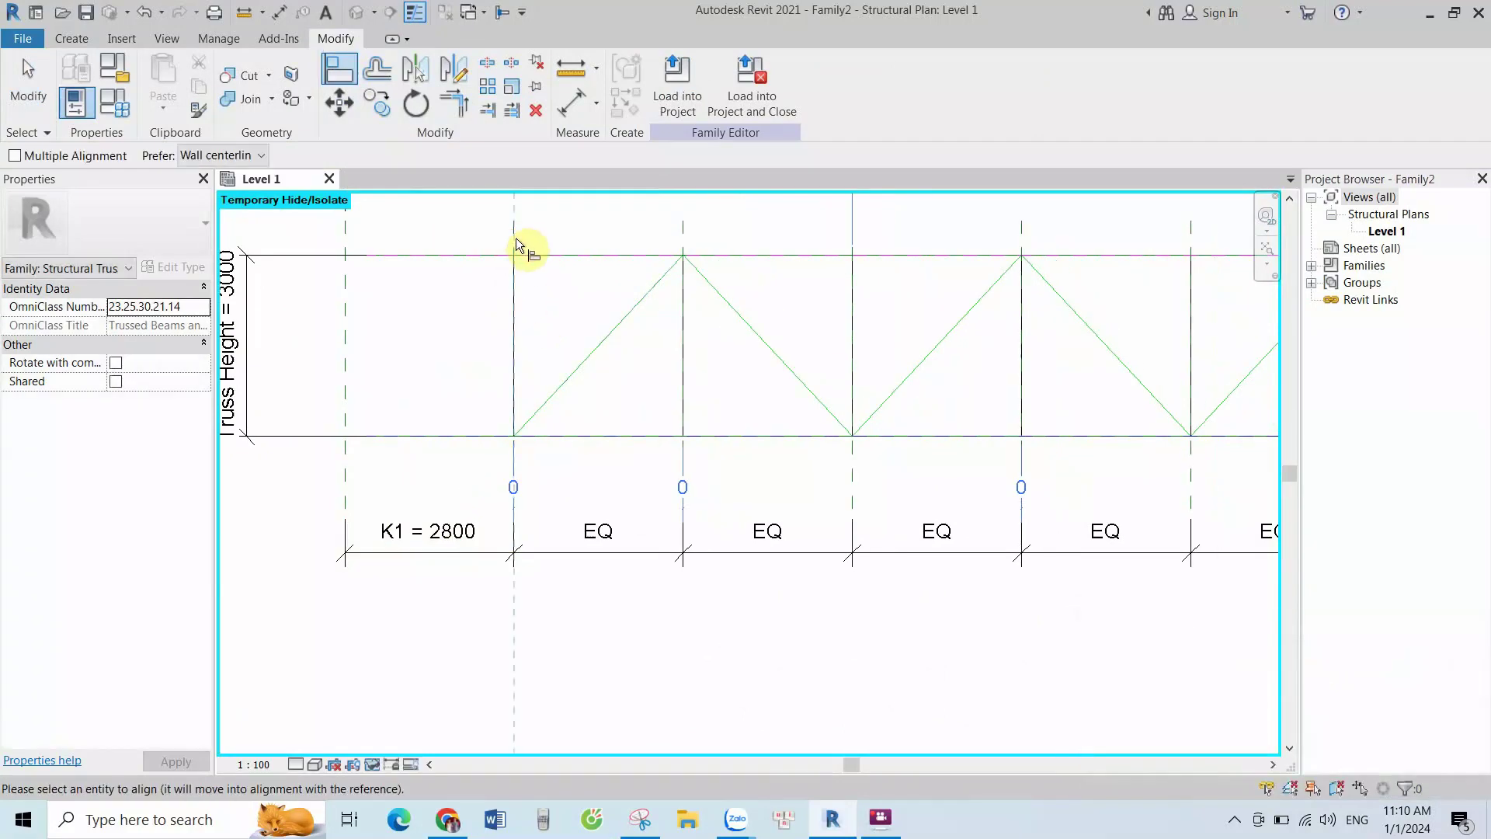
scroll(553, 423, "down", 1)
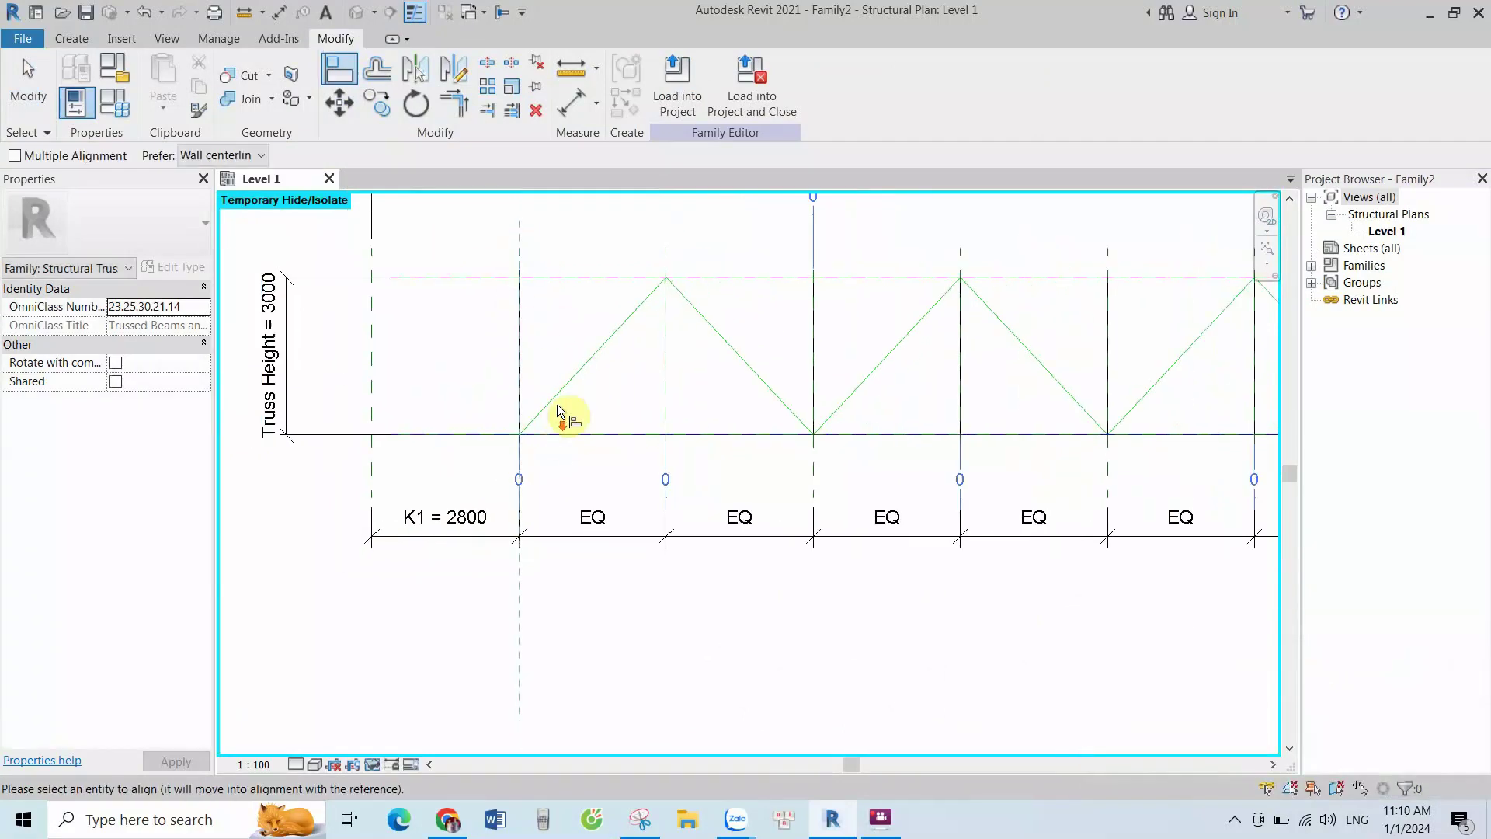
left_click(518, 435)
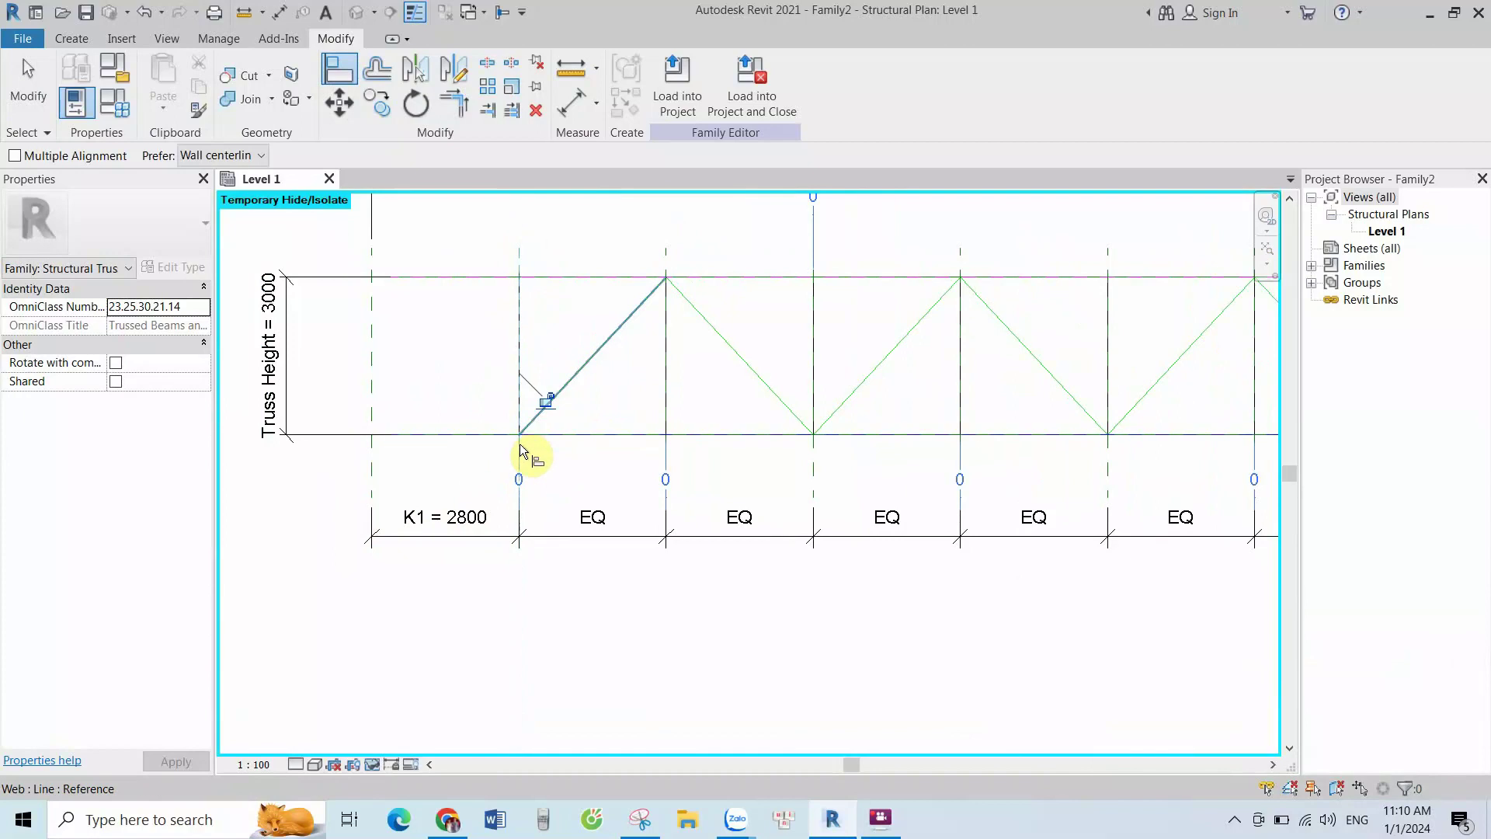
left_click(528, 425)
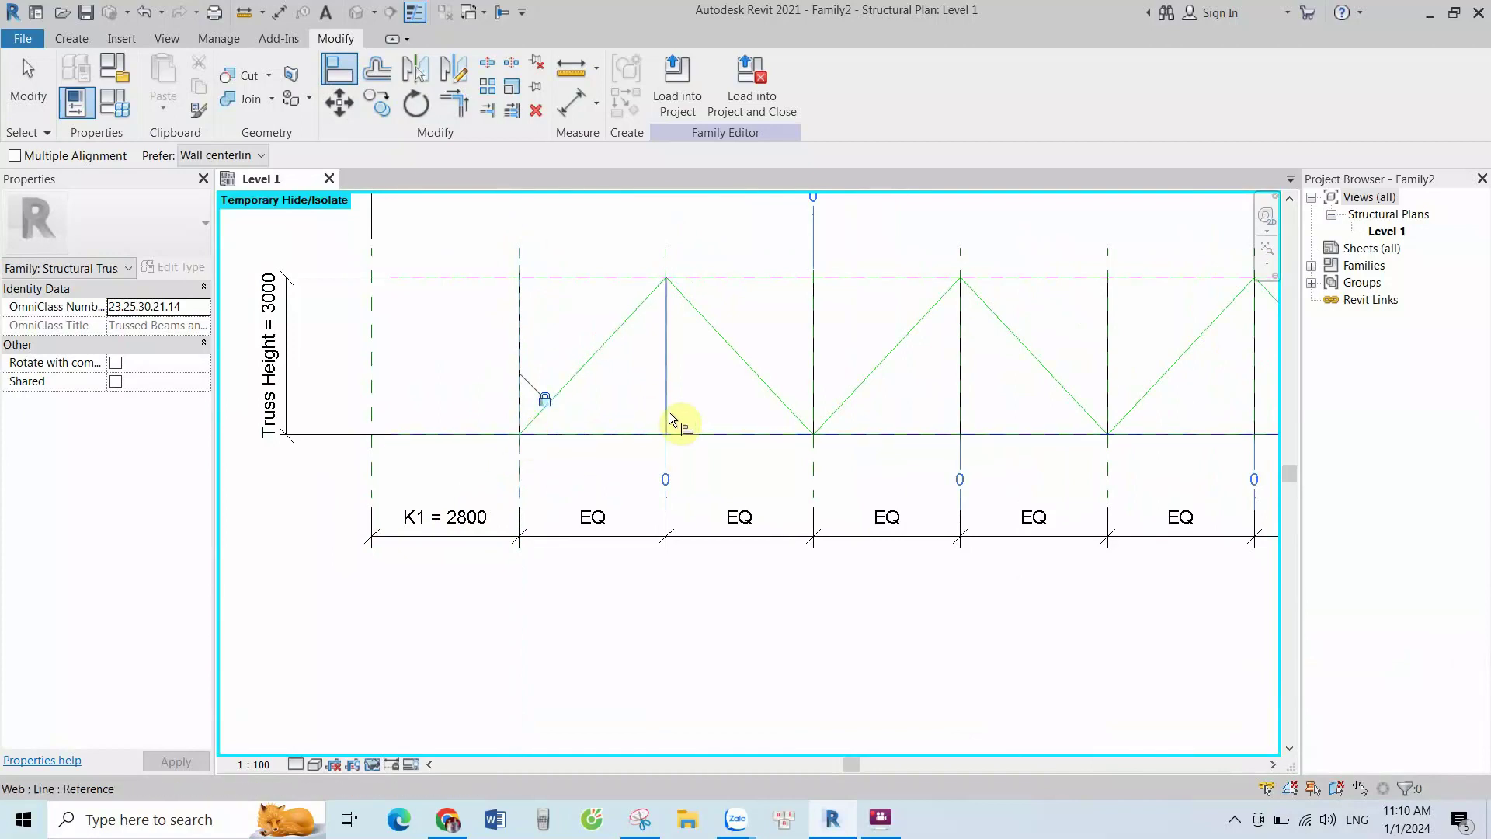
Align the left diagonal web's apex end and the next web end to their reference planes
left_click(667, 462)
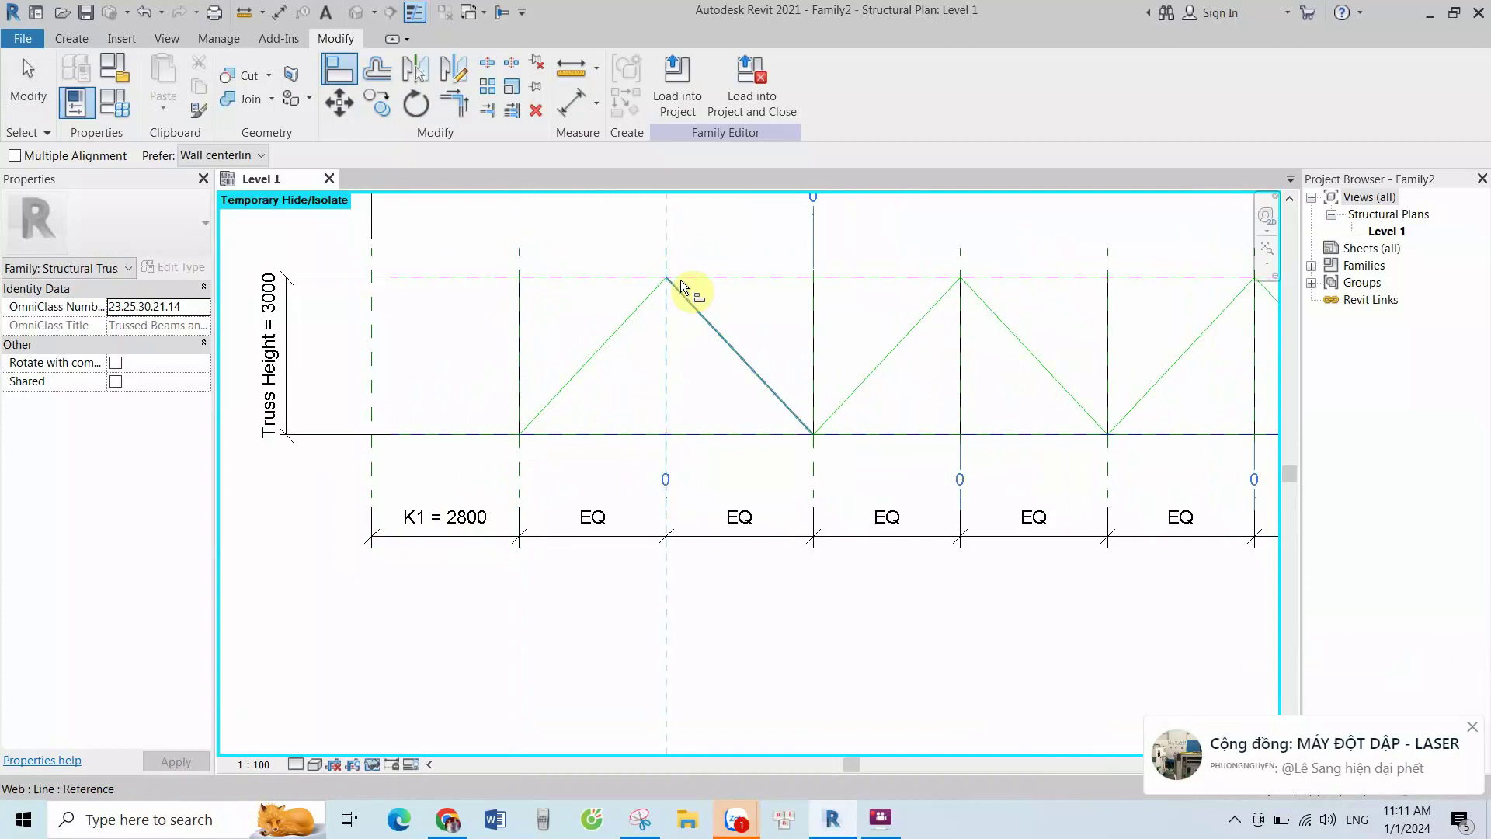
key("Tab")
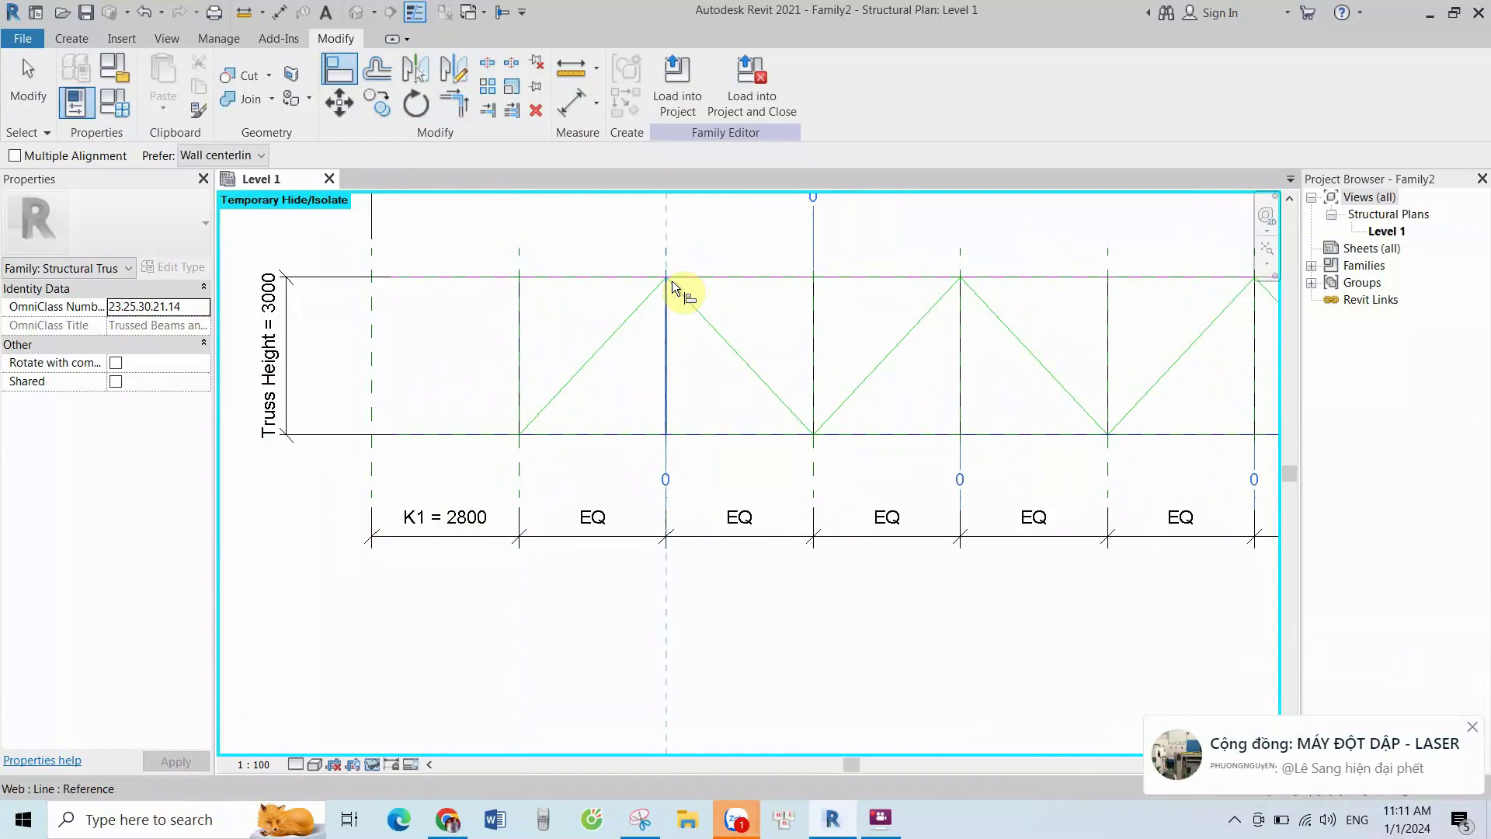
key("Tab")
left_click(666, 277)
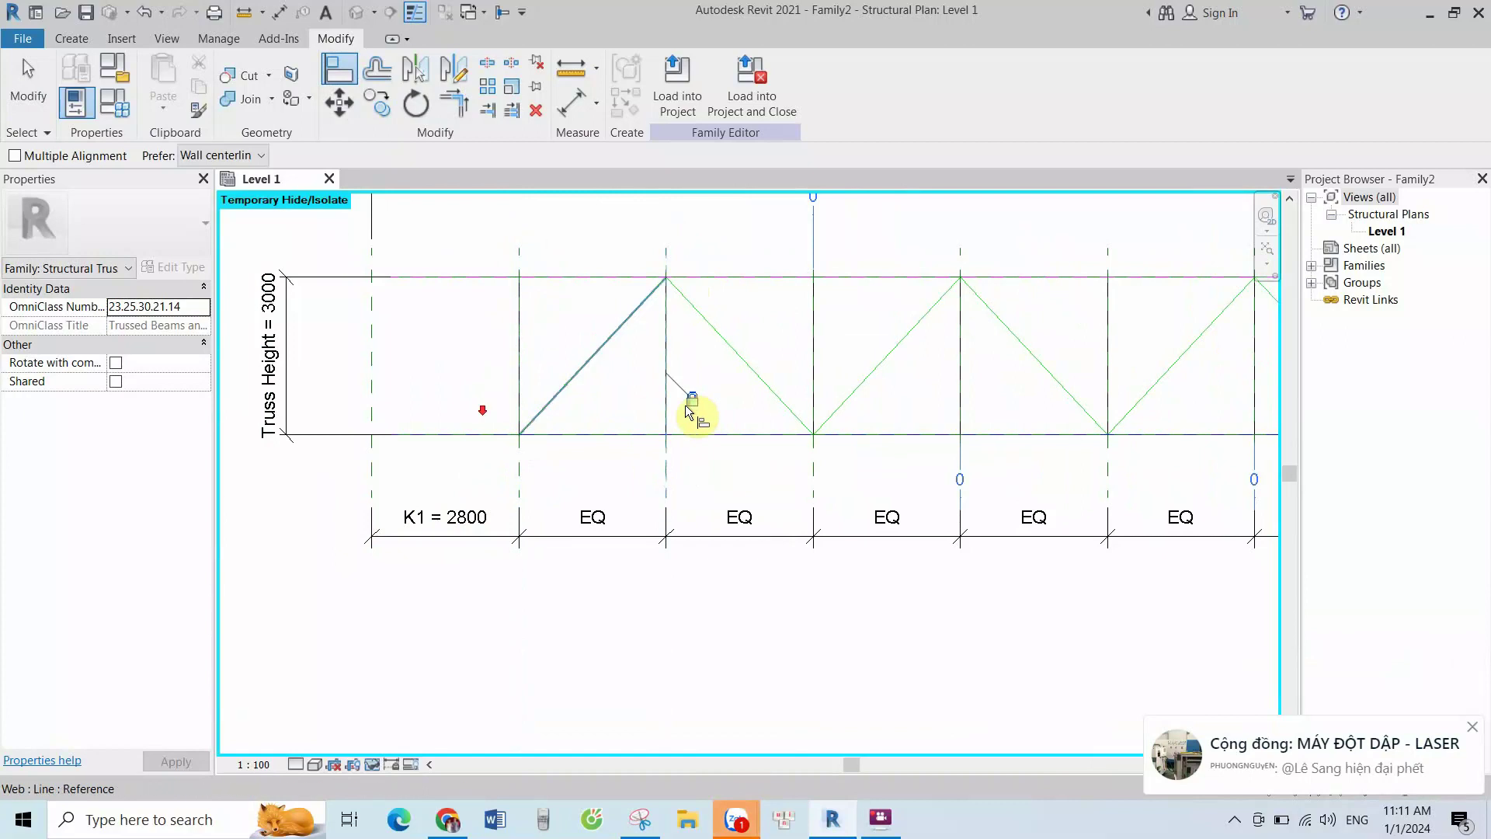
scroll(688, 409, "down", 1)
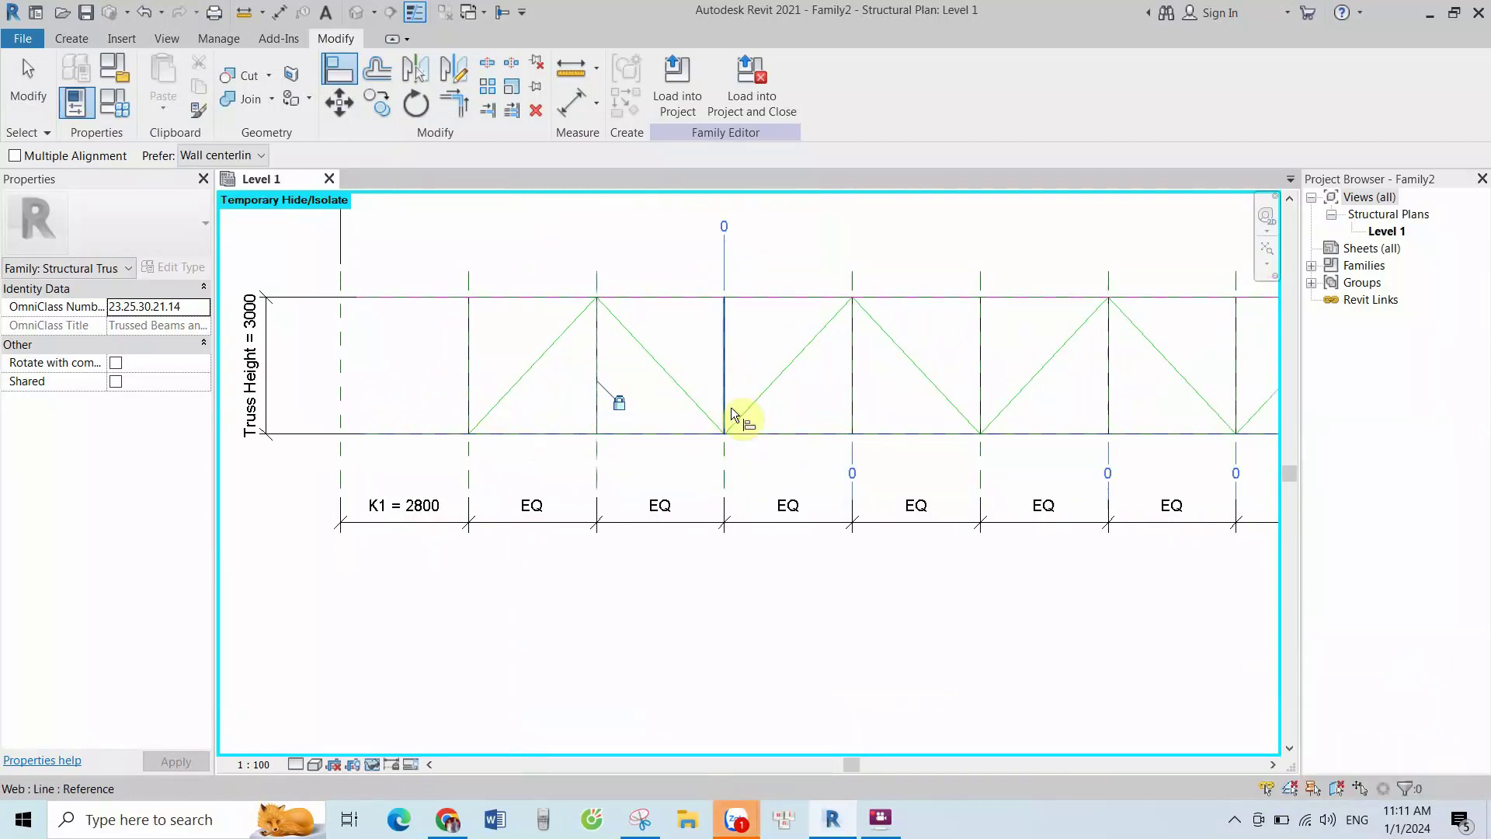
left_click(724, 481)
scroll(739, 463, "up", 1)
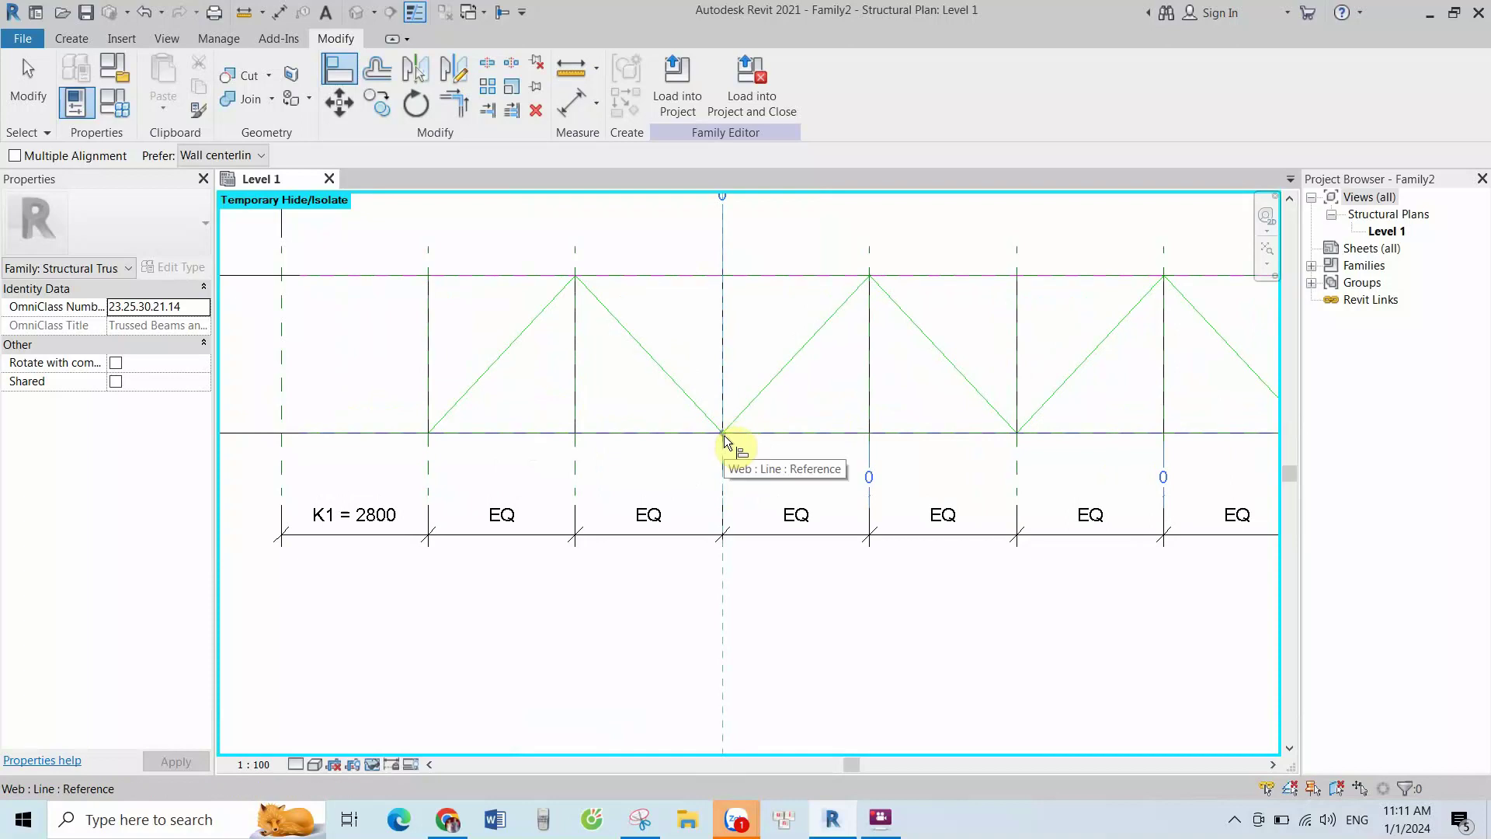
left_click(723, 439)
scroll(777, 404, "down", 2)
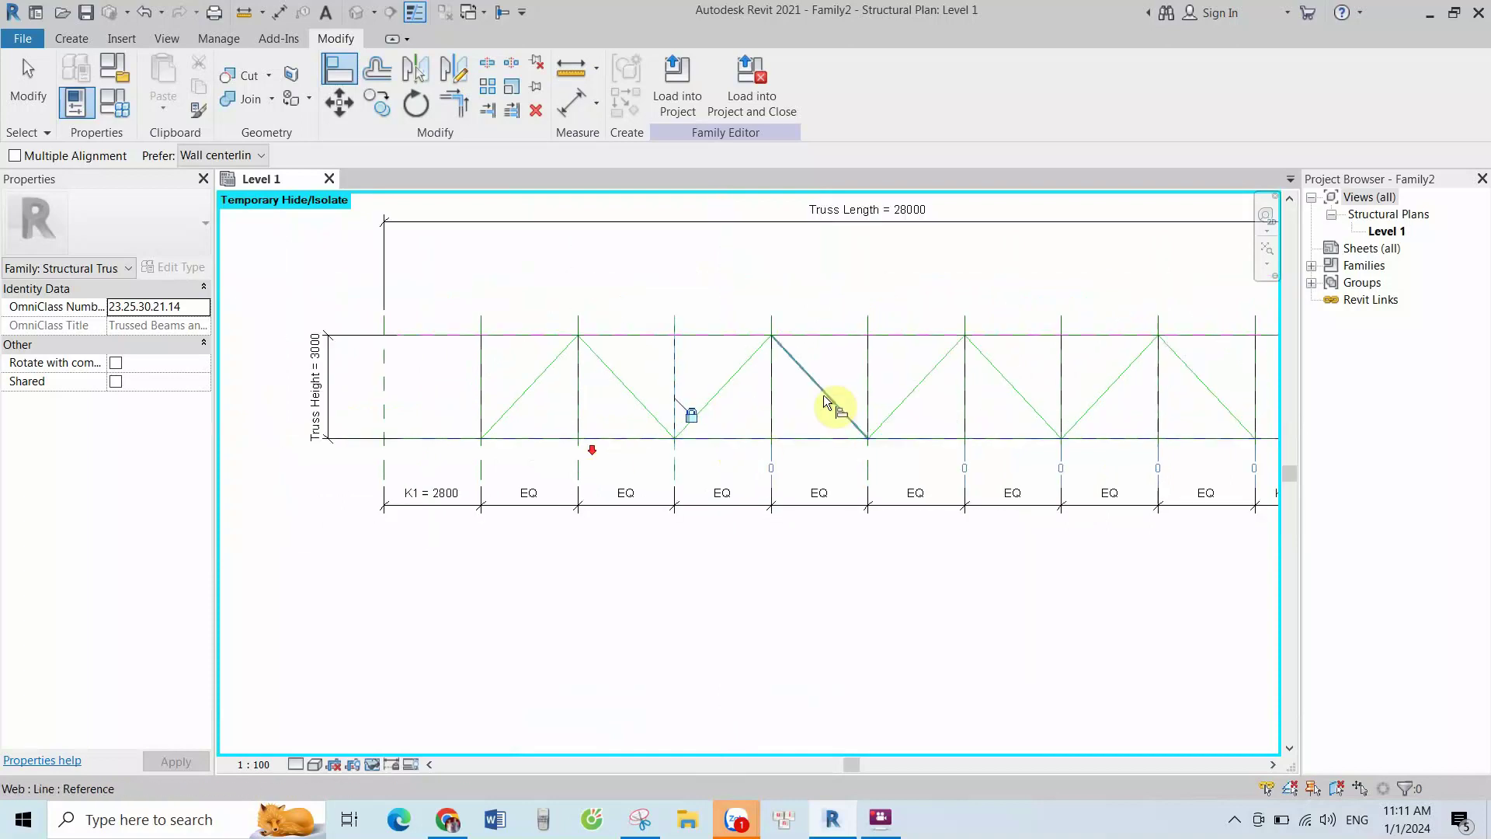
scroll(800, 464, "up", 1)
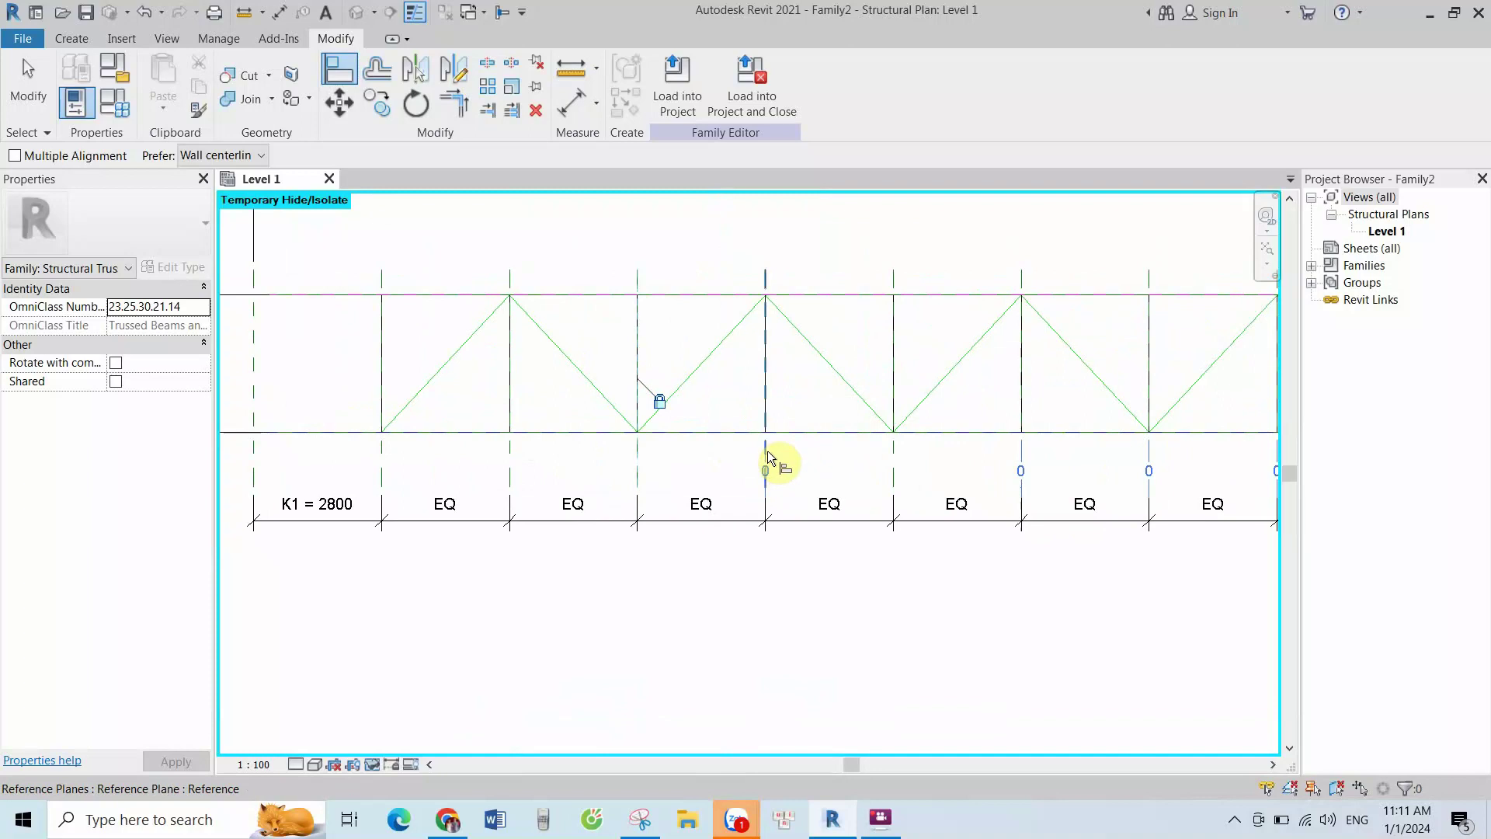
Align the web ends at the next two bay reference planes, including the bottom node
left_click(768, 451)
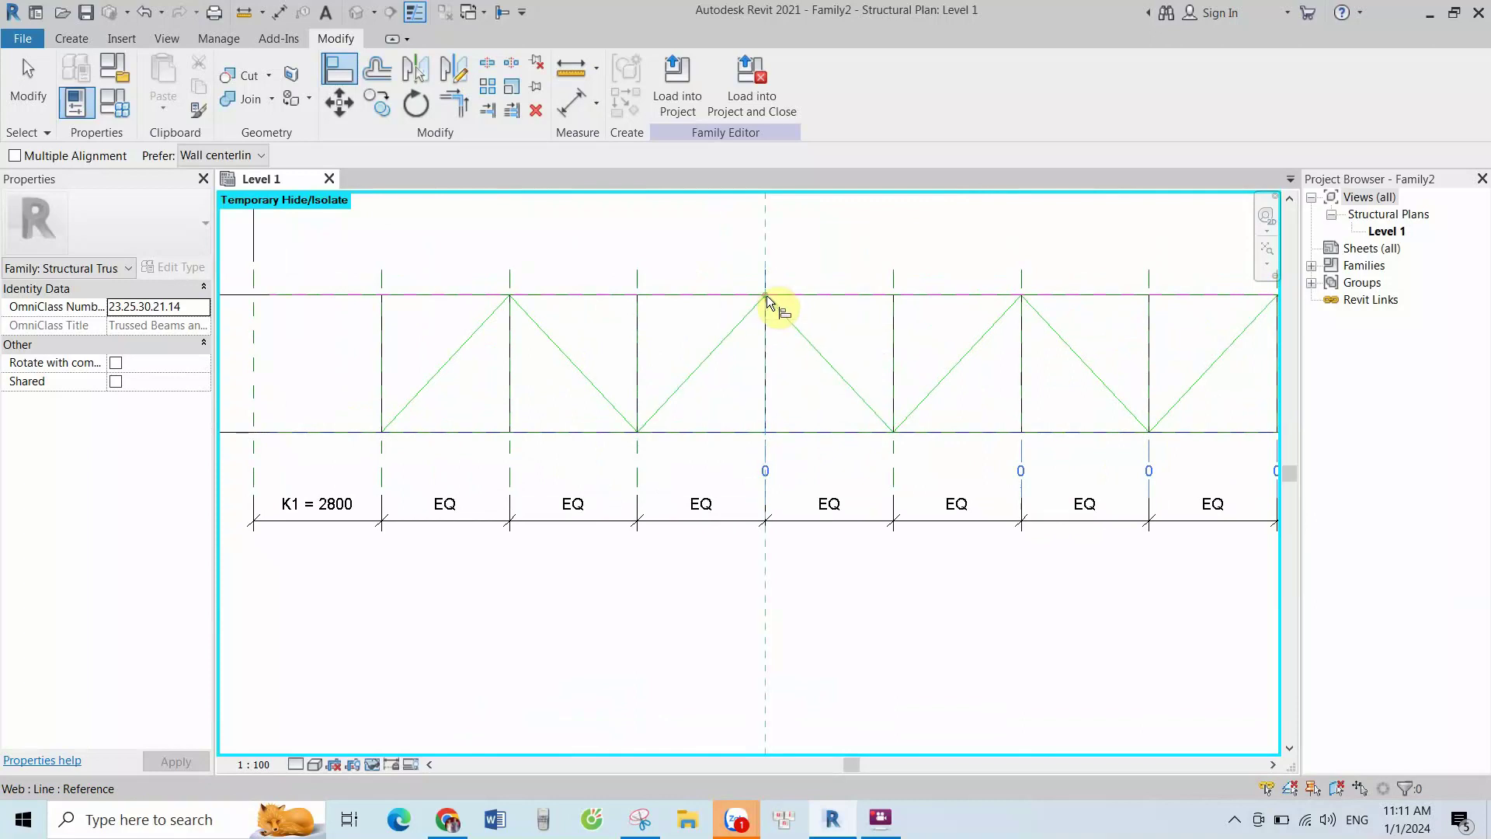
left_click(766, 296)
scroll(798, 403, "up", 1)
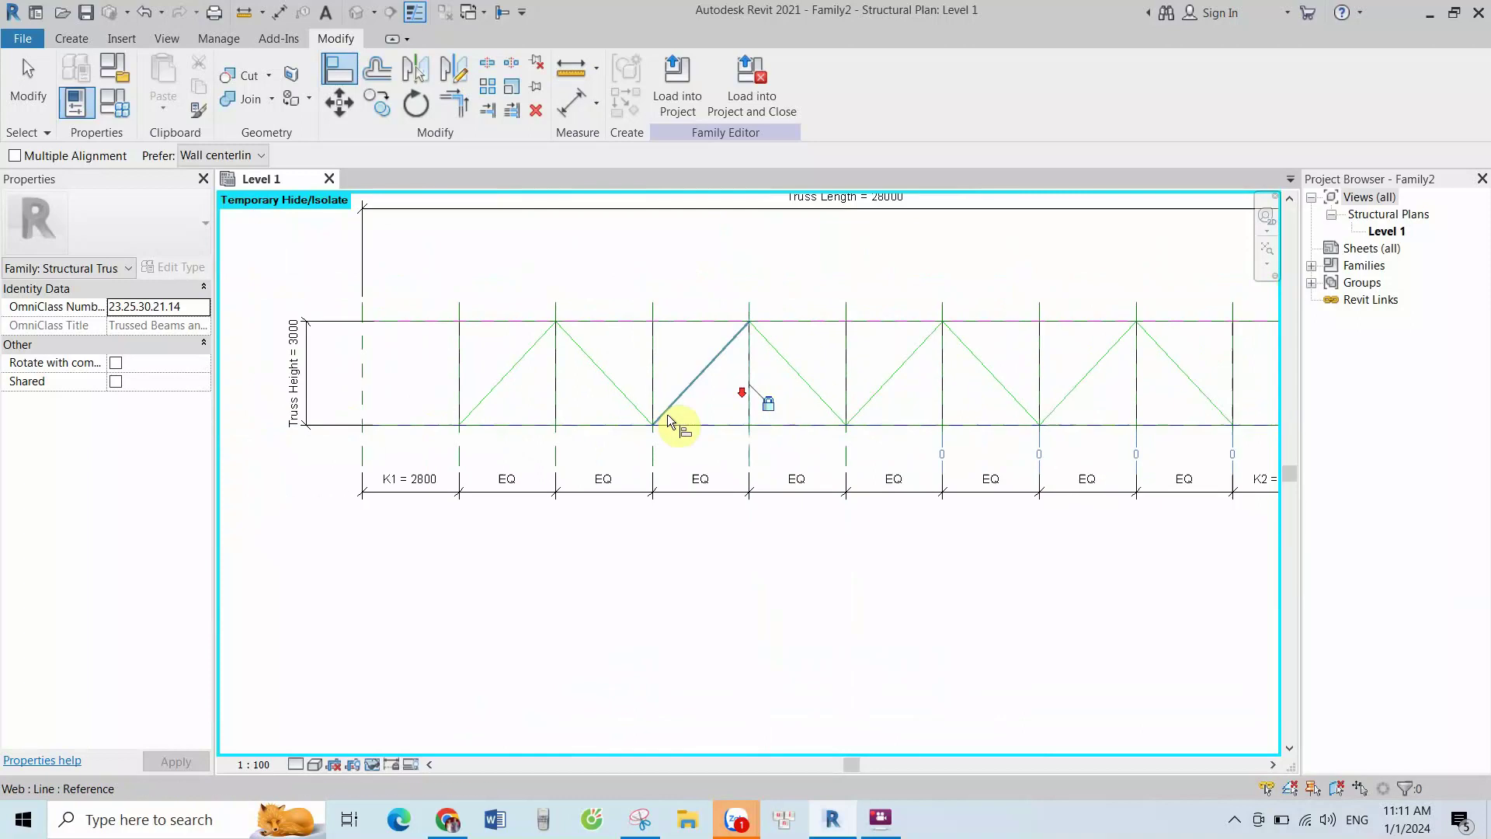
scroll(872, 407, "up", 1)
scroll(846, 427, "up", 1)
scroll(808, 440, "up", 1)
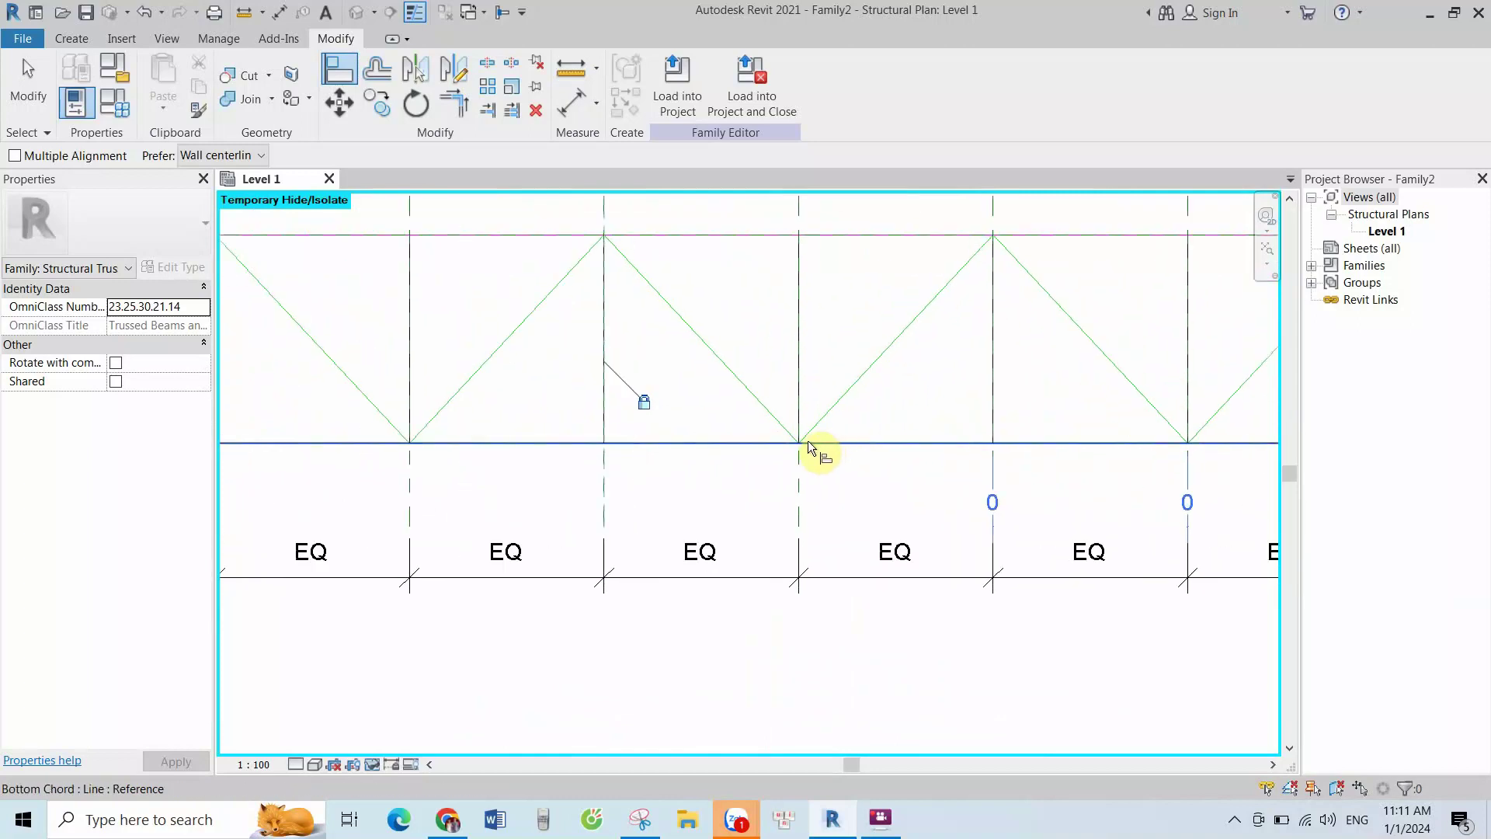
scroll(807, 441, "down", 2)
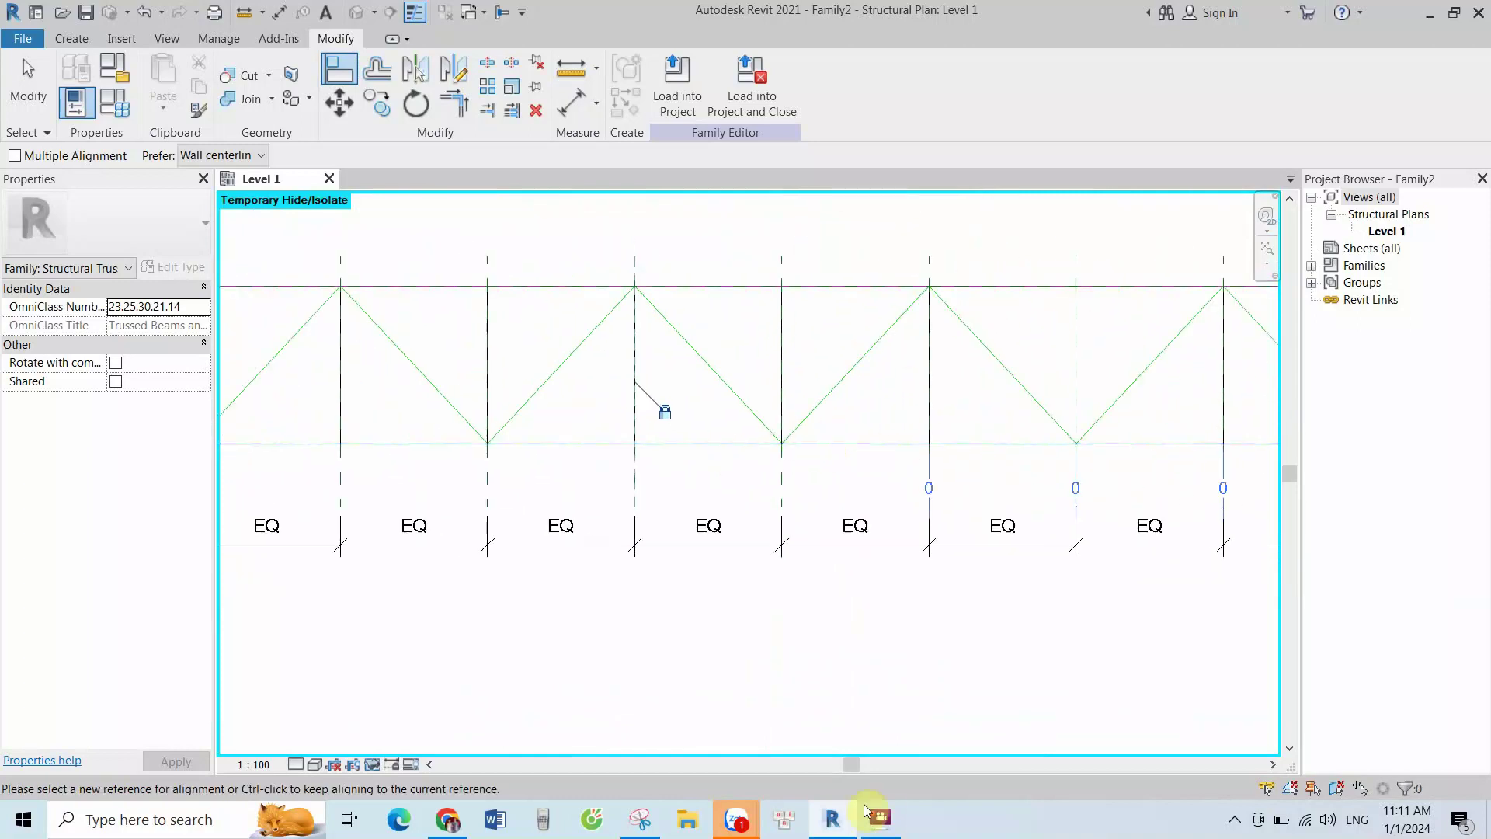
scroll(808, 451, "up", 1)
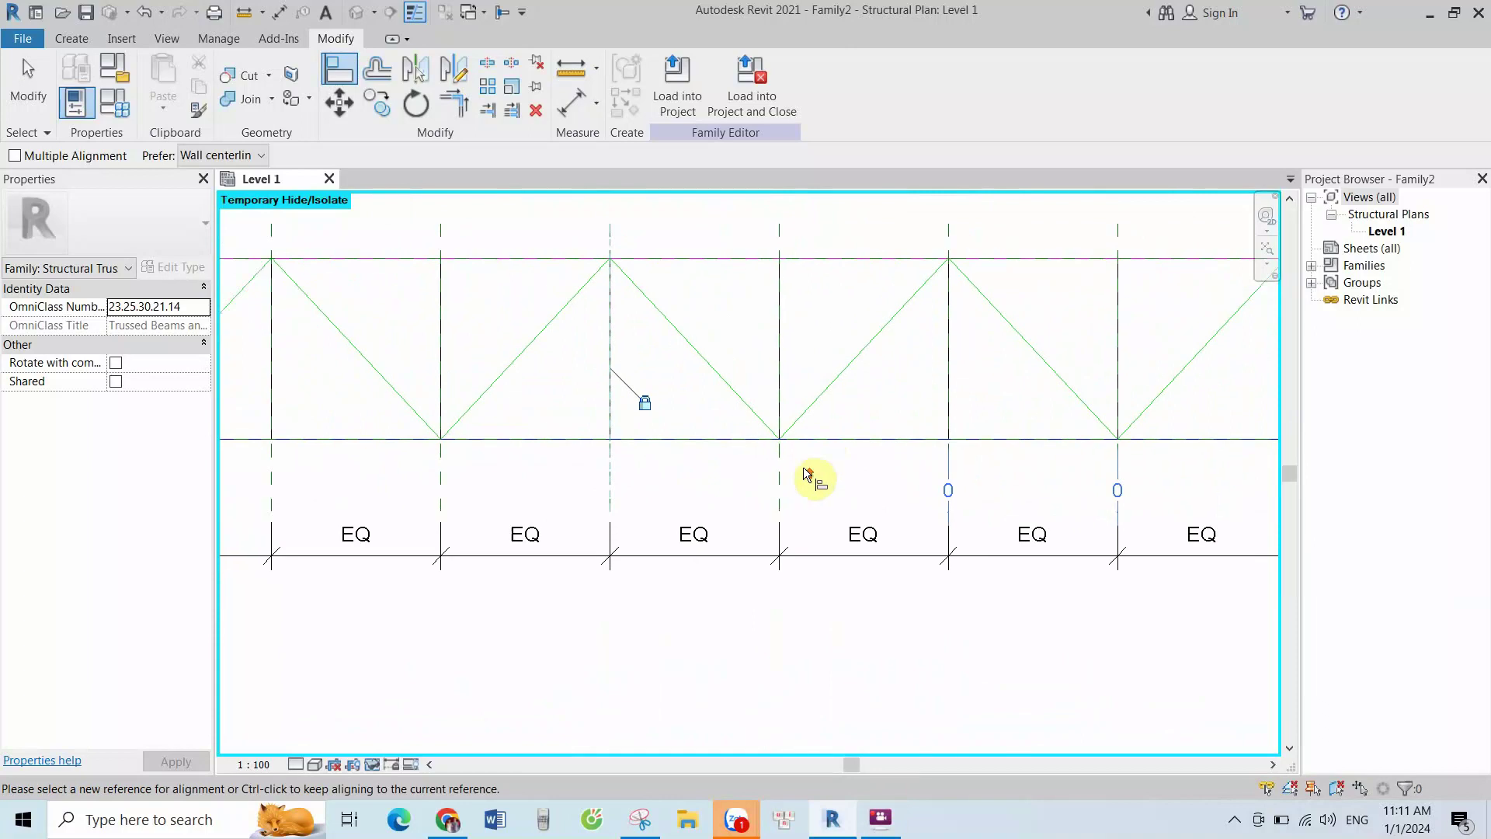
left_click(783, 477)
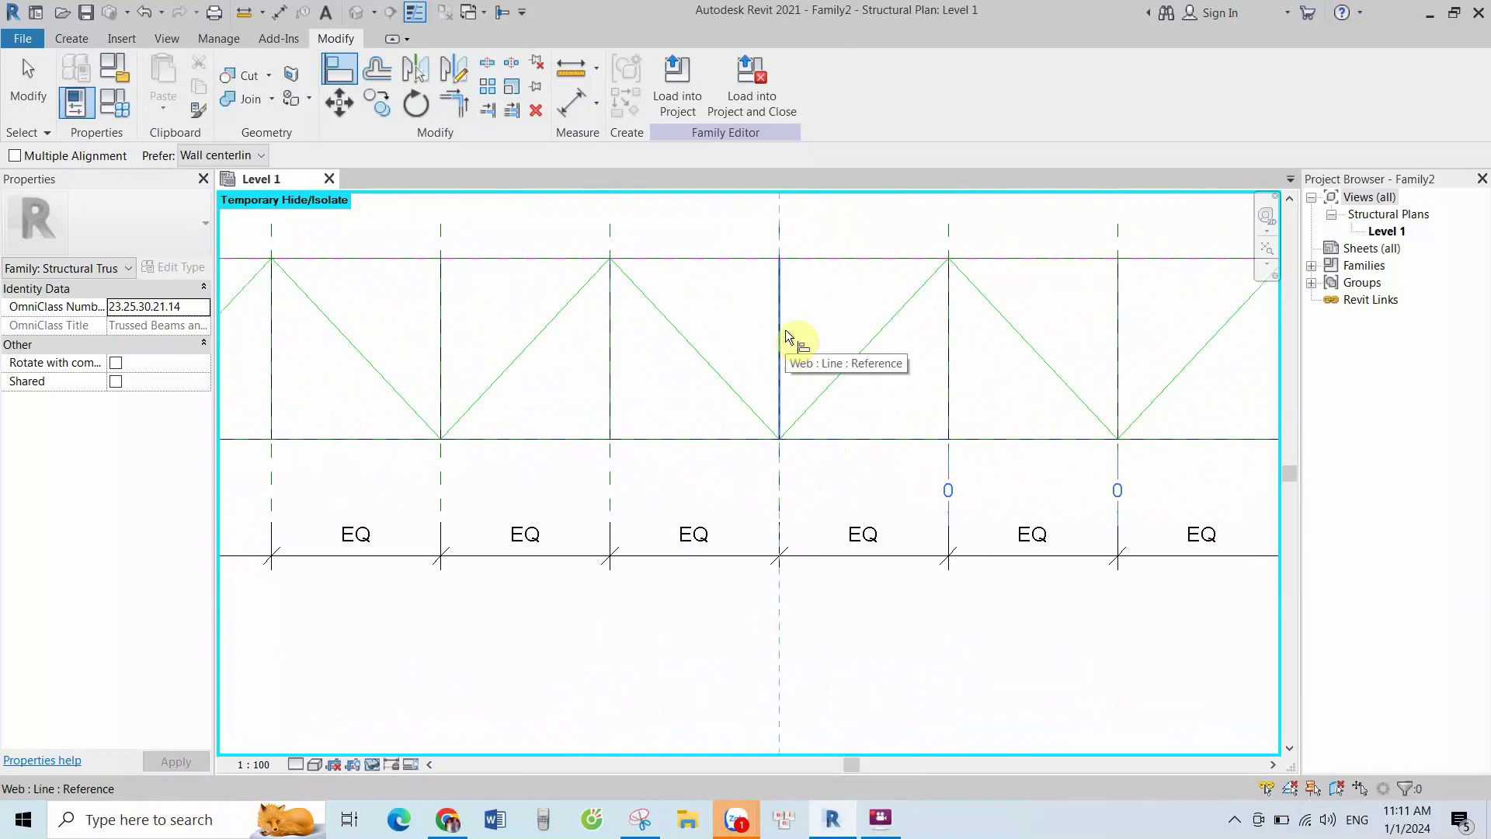
left_click(795, 381)
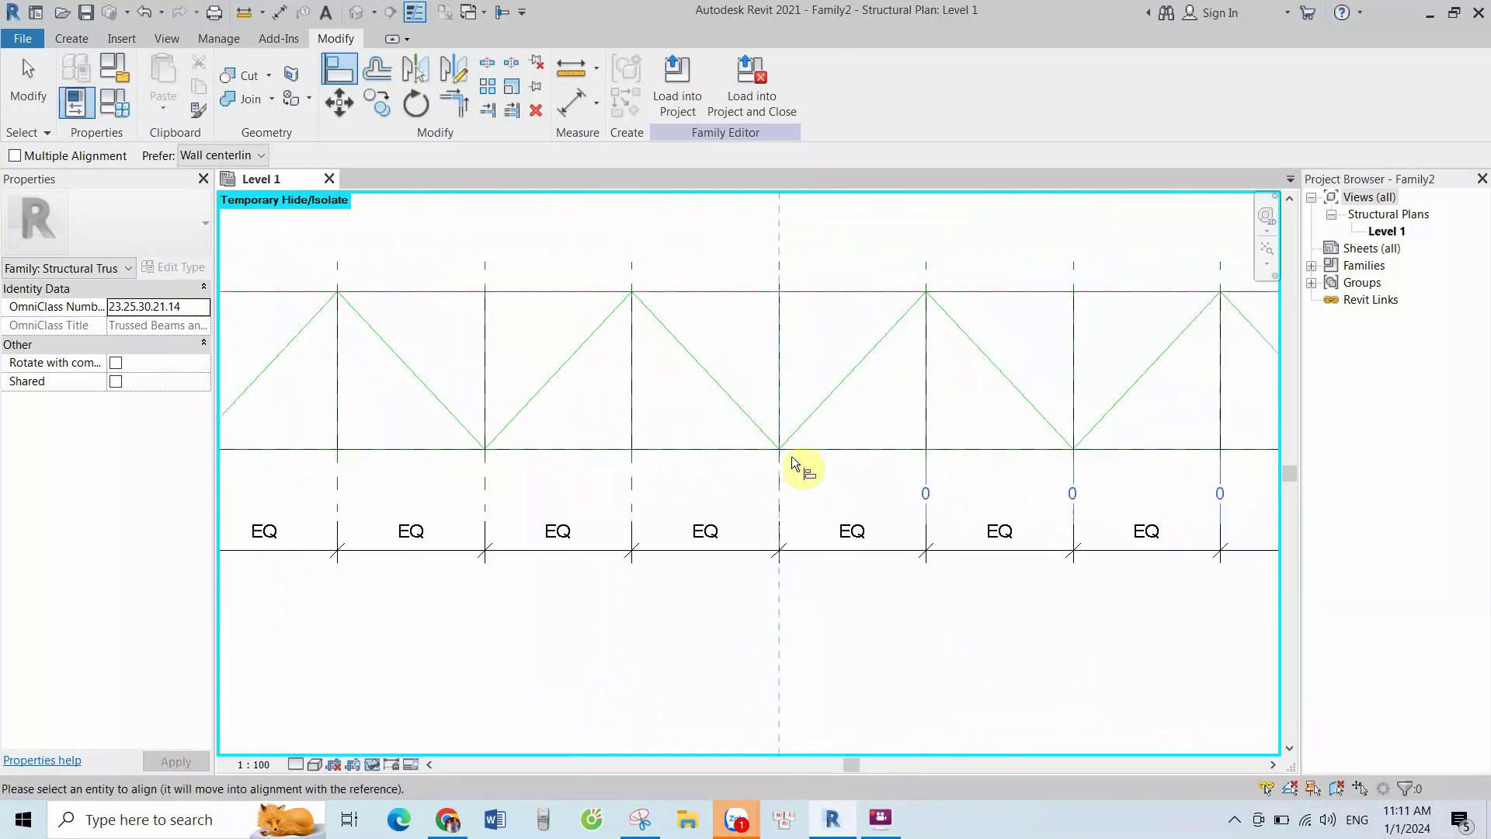
scroll(786, 451, "up", 1)
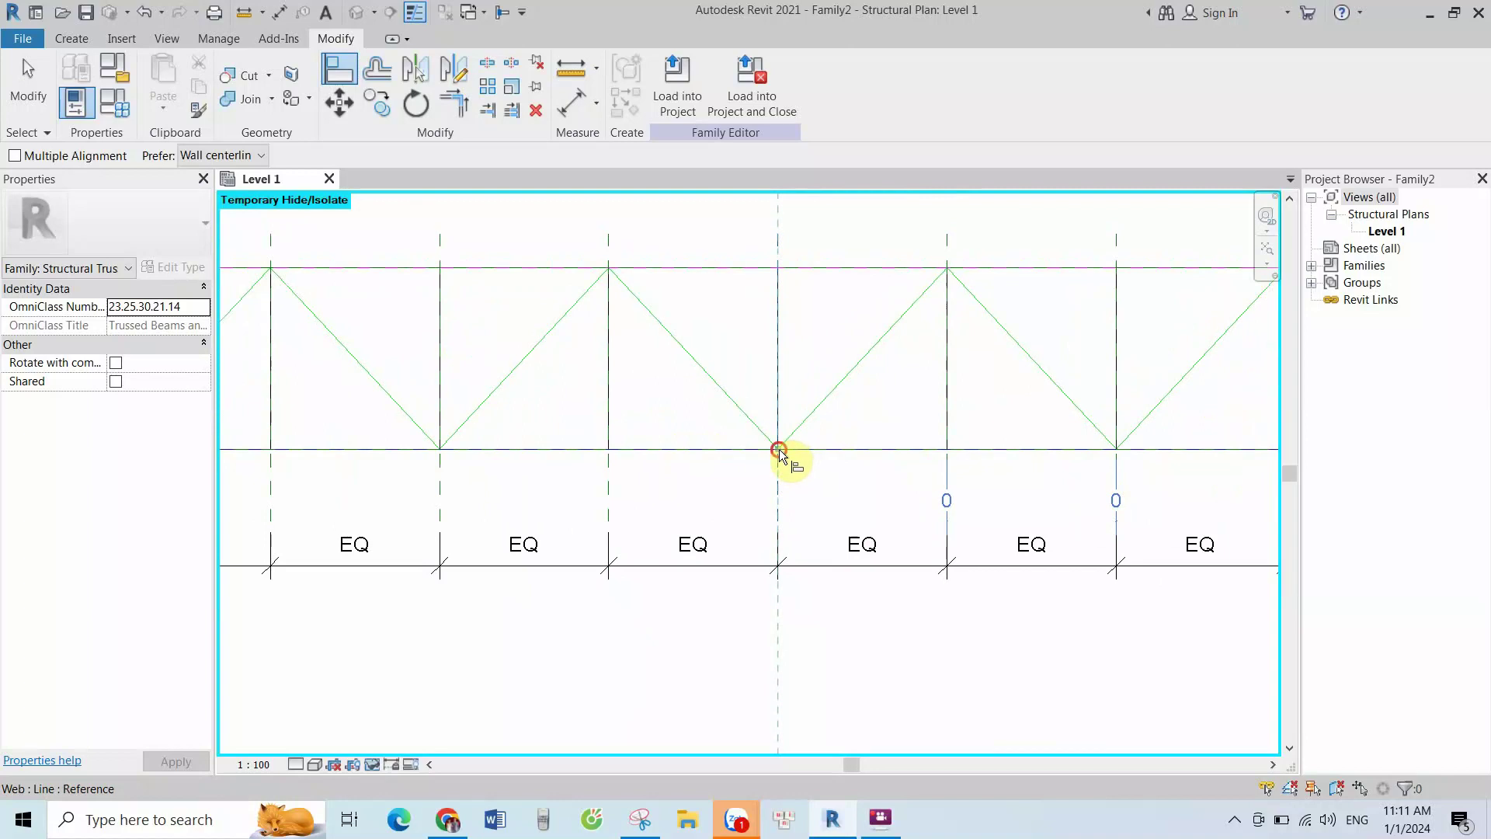
left_click(779, 451)
scroll(738, 466, "down", 1)
scroll(819, 472, "down", 1)
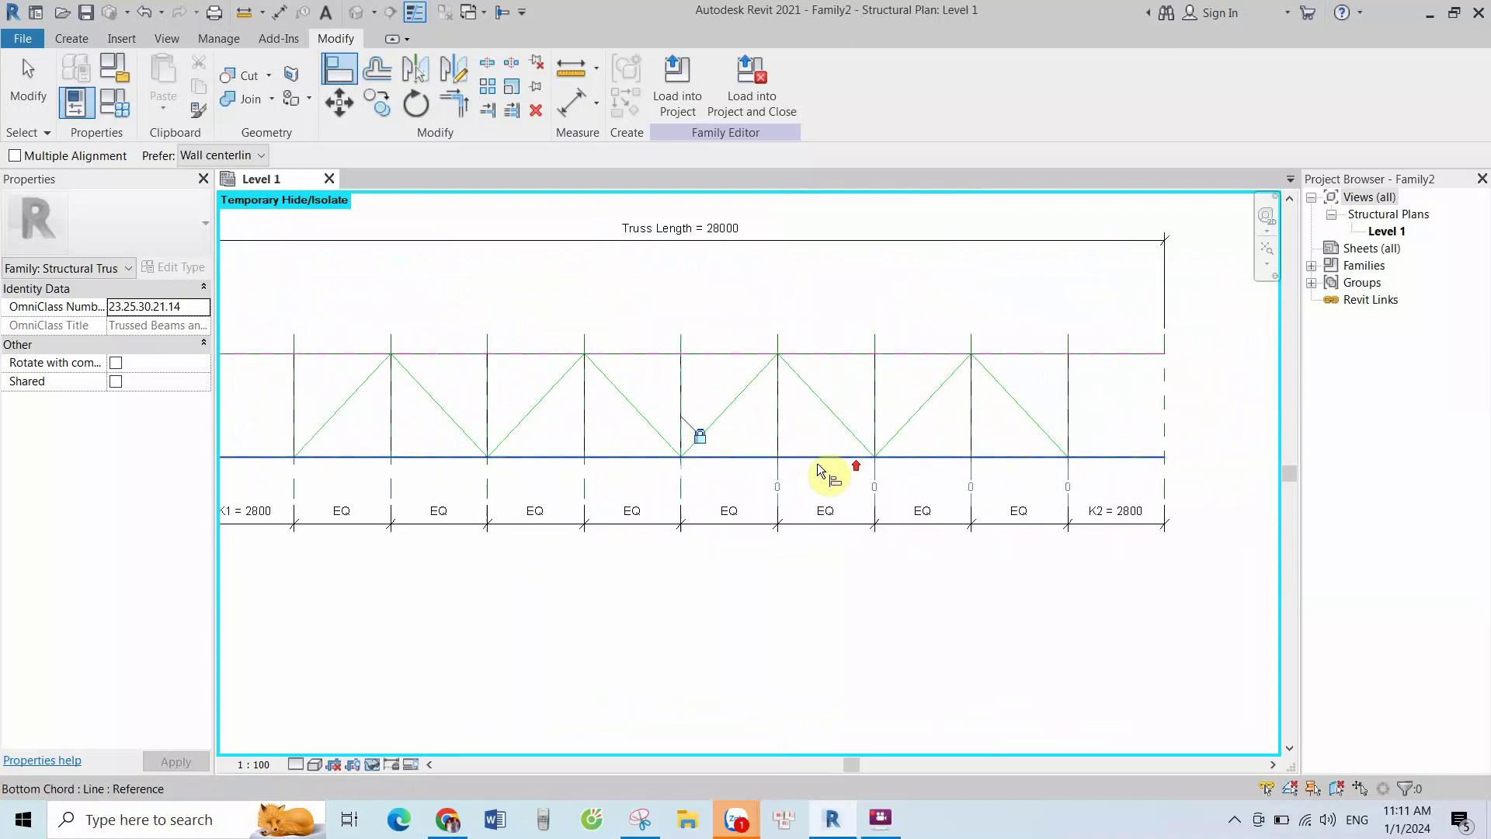
scroll(819, 471, "up", 1)
Align the following web ends at top and bottom nodes up to the plane near the right end
left_click(771, 469)
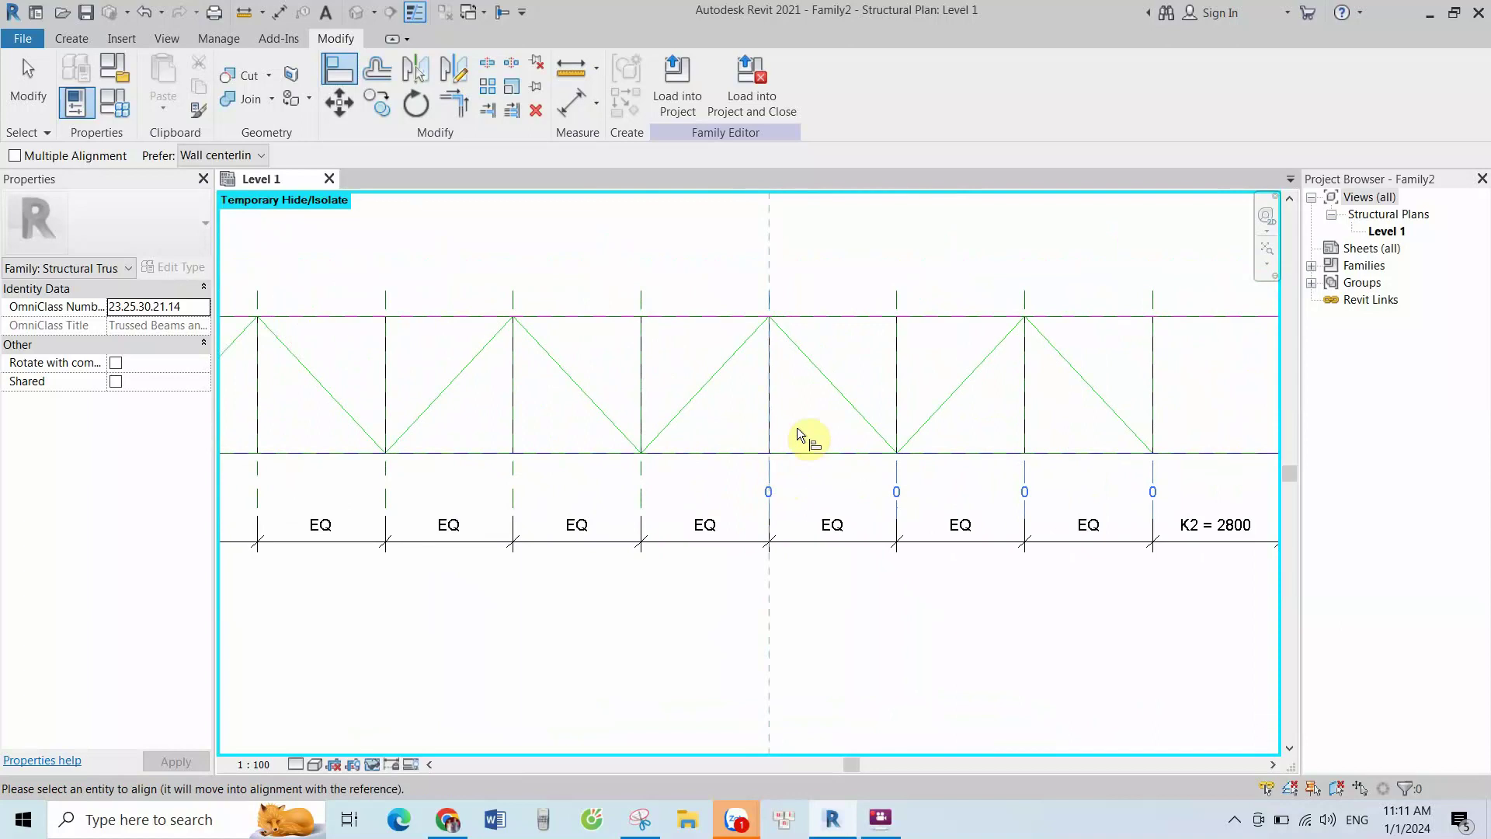
scroll(778, 321, "up", 1)
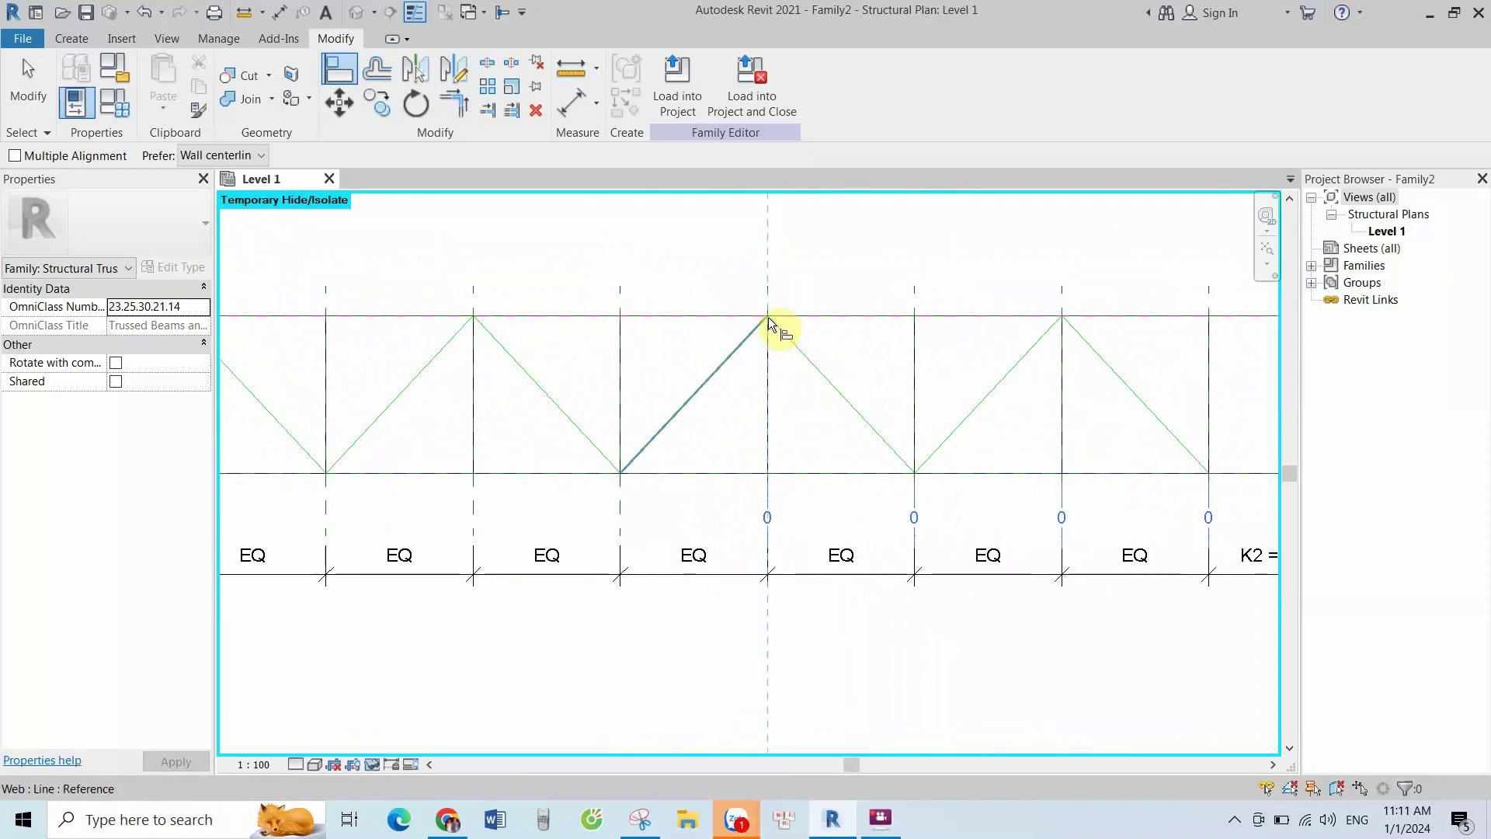
left_click(767, 316)
scroll(776, 389, "down", 1)
scroll(796, 466, "down", 1)
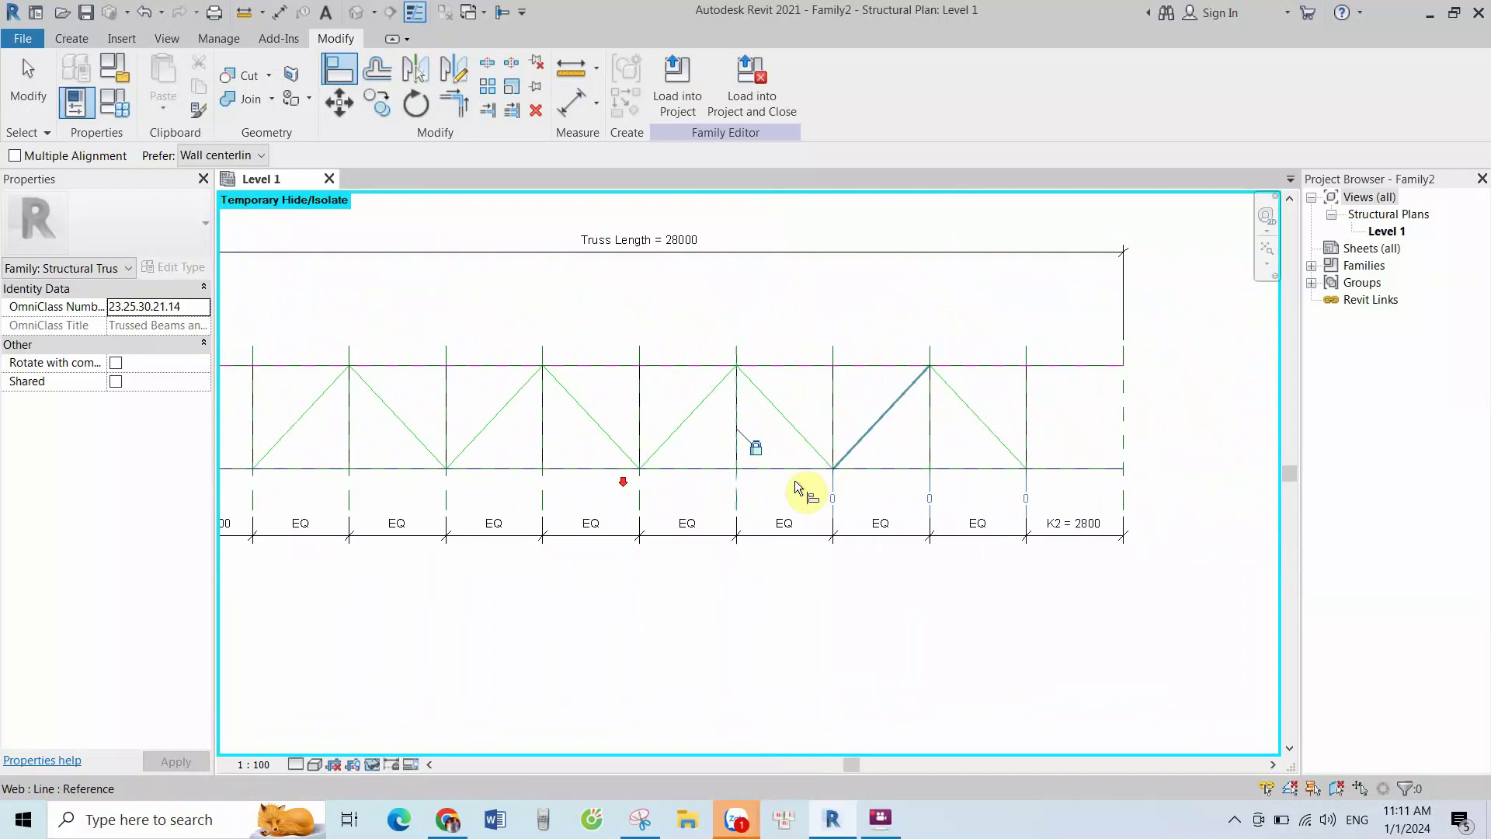
scroll(815, 442, "up", 1)
left_click(825, 330)
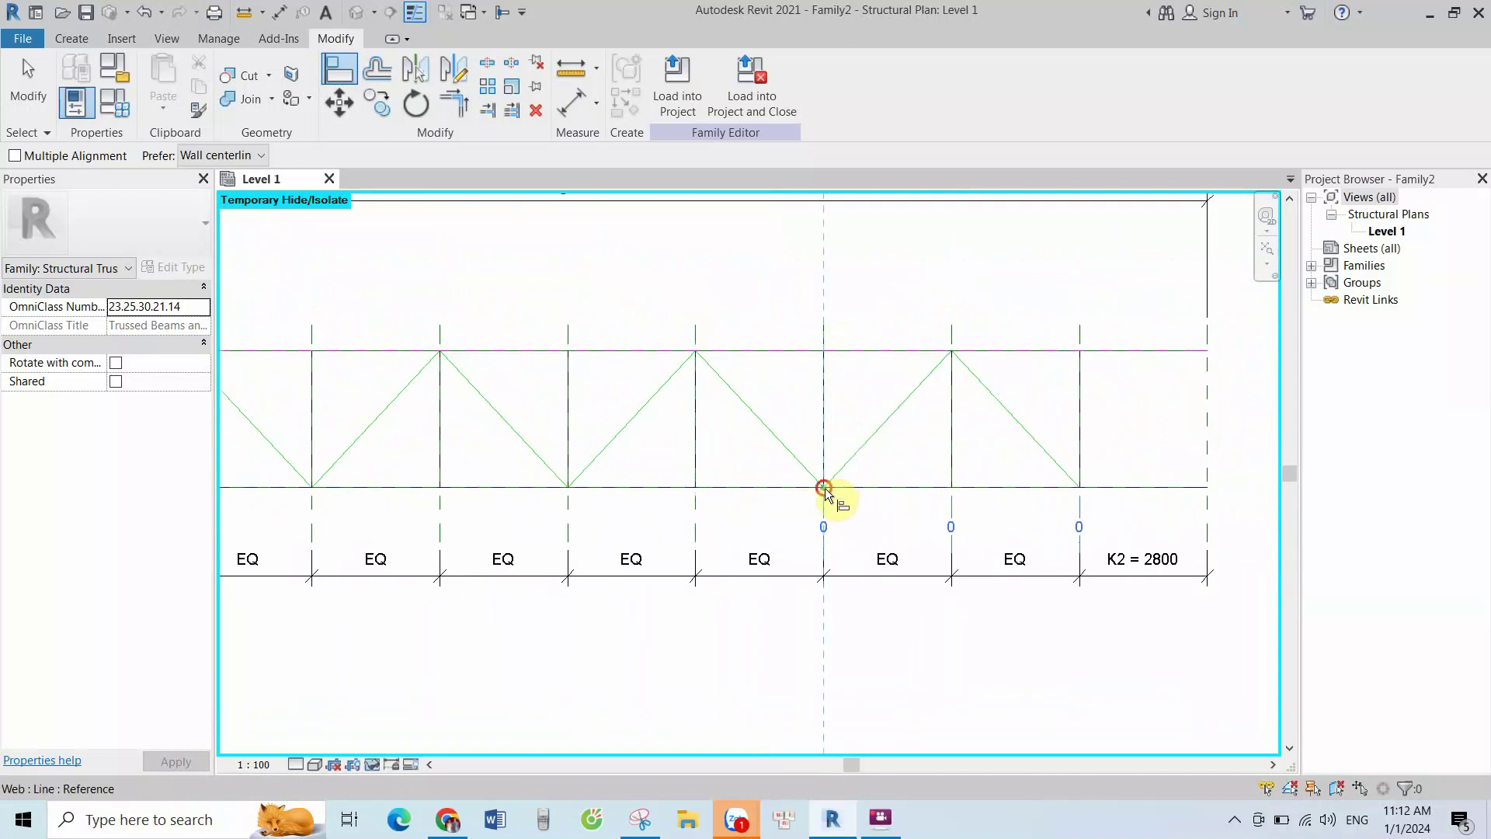
left_click(825, 489)
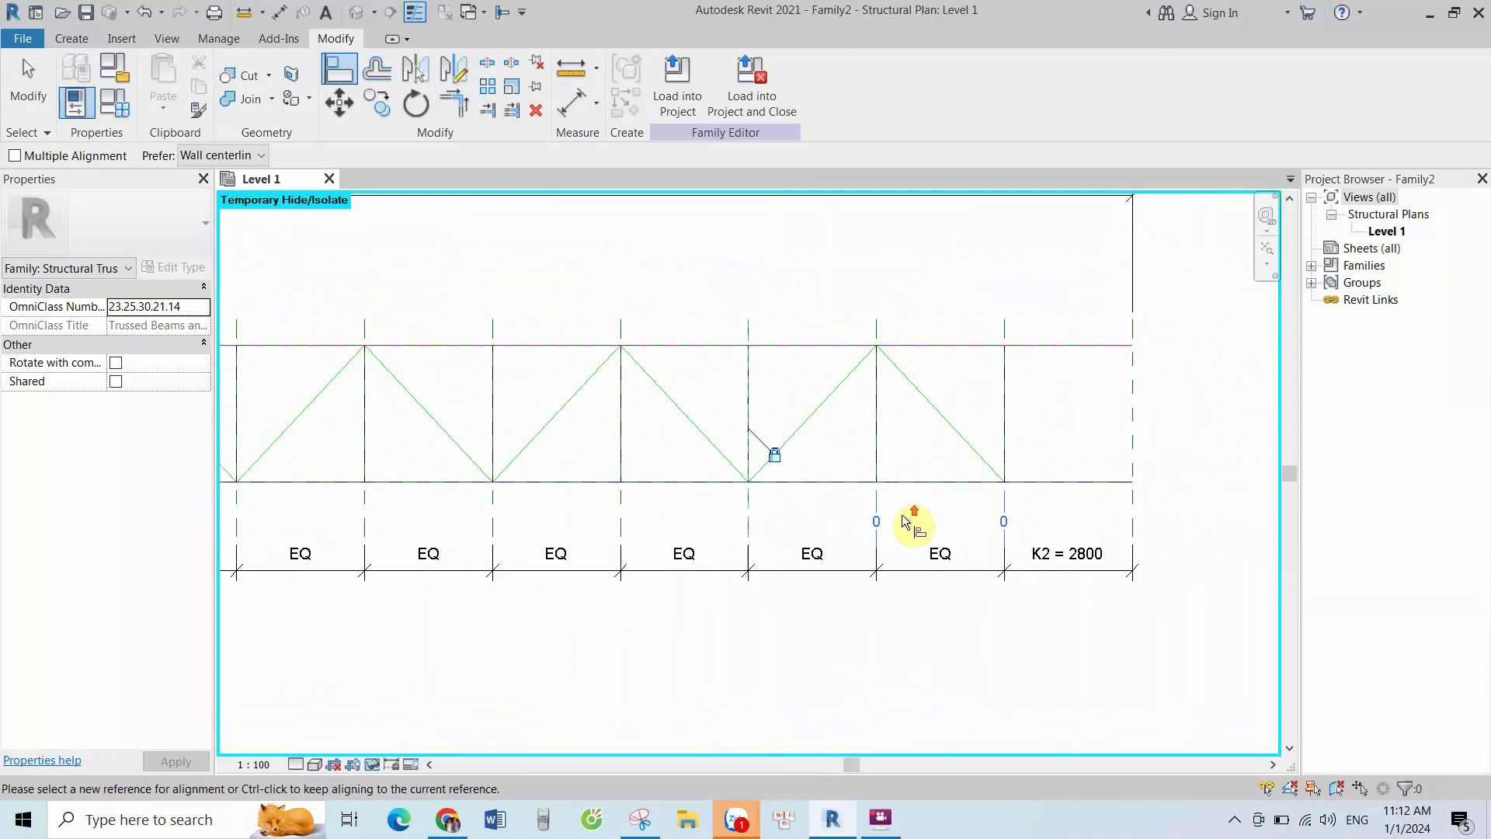
left_click(876, 495)
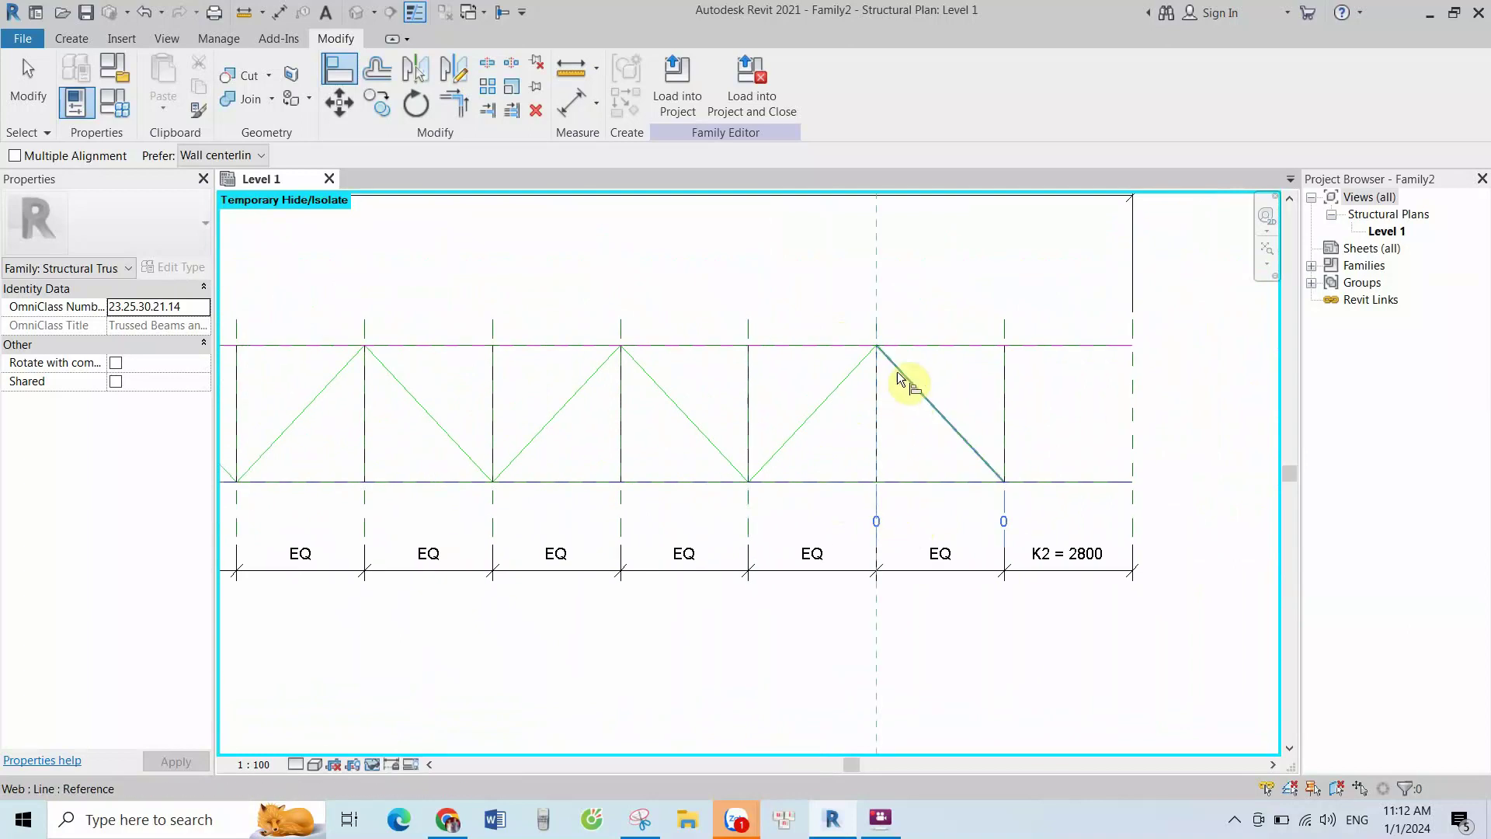
left_click(879, 353)
scroll(882, 476, "down", 2)
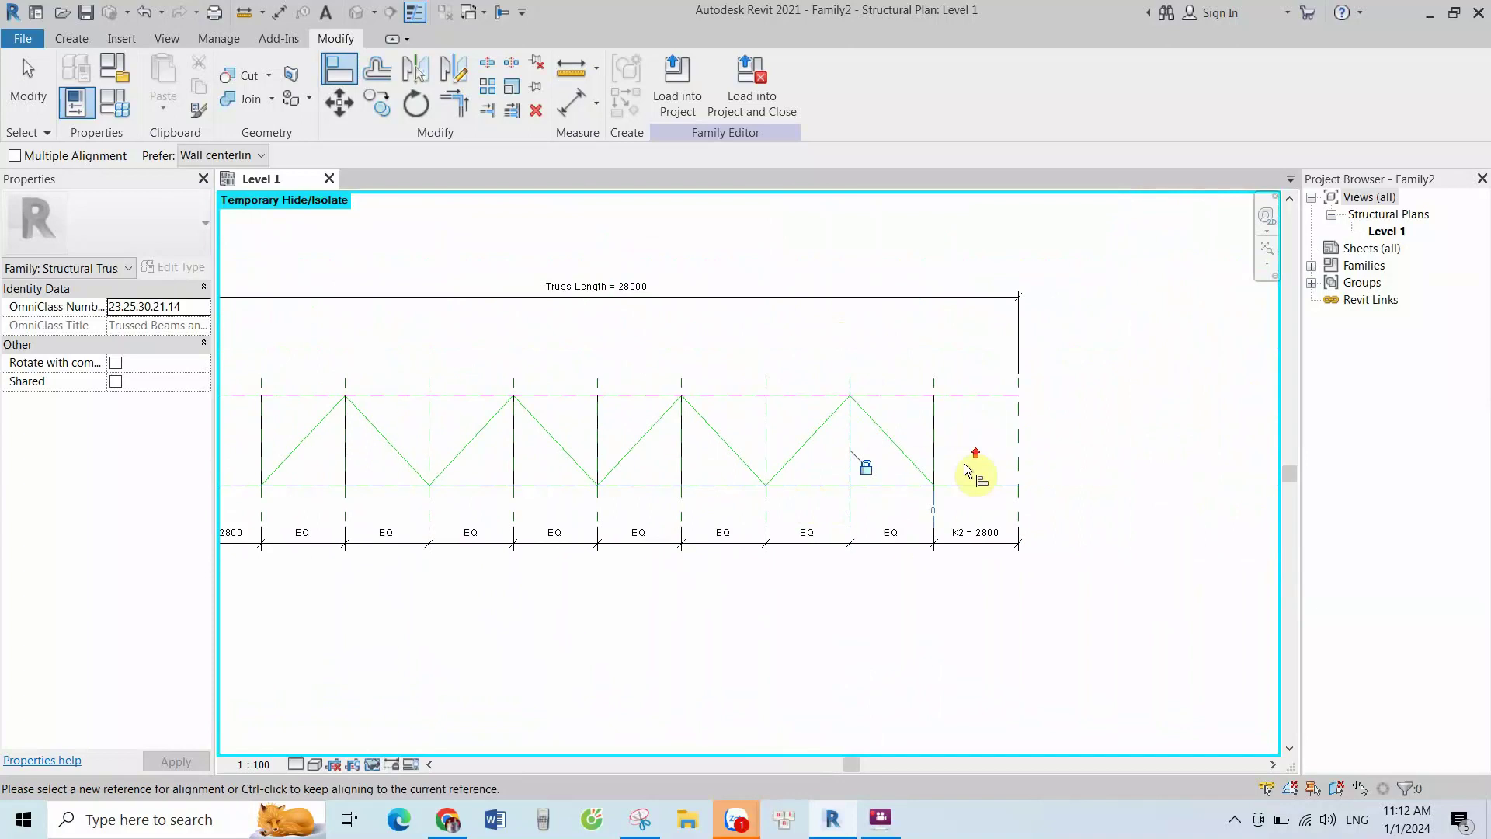
scroll(975, 466, "up", 1)
Align the final diagonal web's end to the last reference plane and finish aligning
left_click(924, 365)
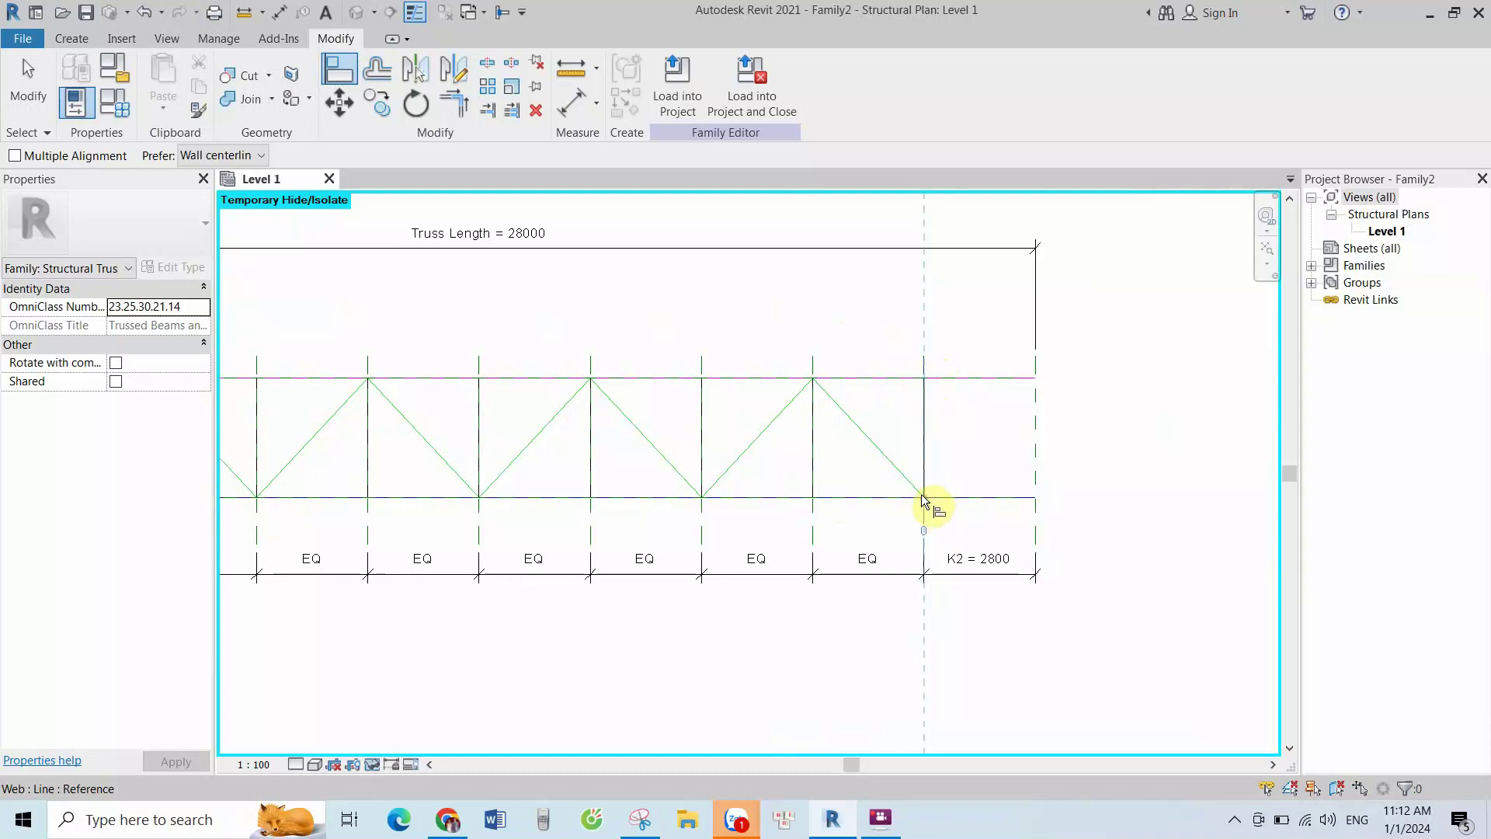
left_click(923, 497)
scroll(1017, 442, "down", 1)
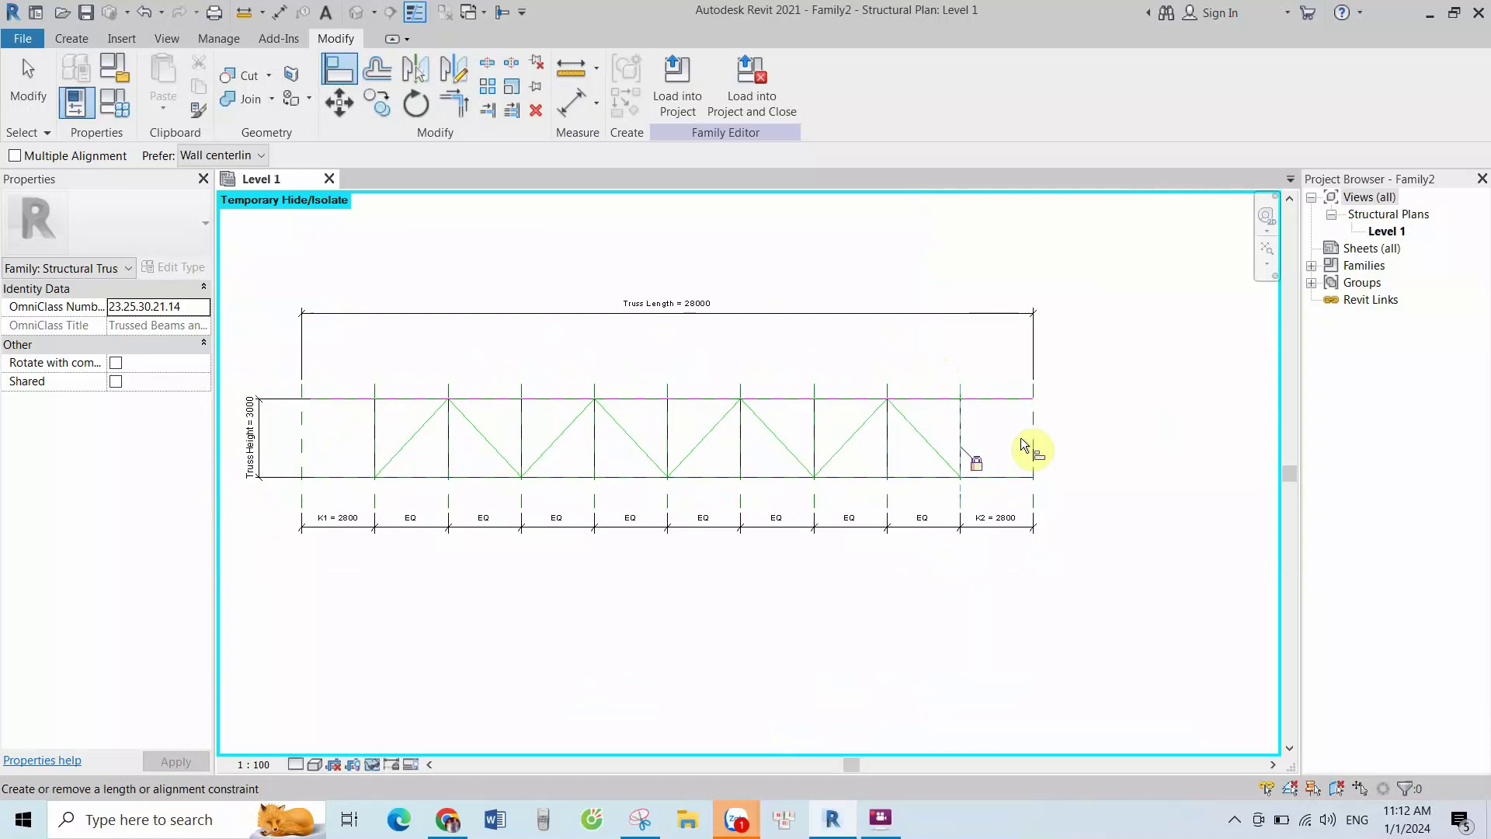
scroll(1017, 442, "down", 1)
scroll(513, 488, "up", 1)
scroll(551, 490, "up", 1)
scroll(528, 485, "down", 1)
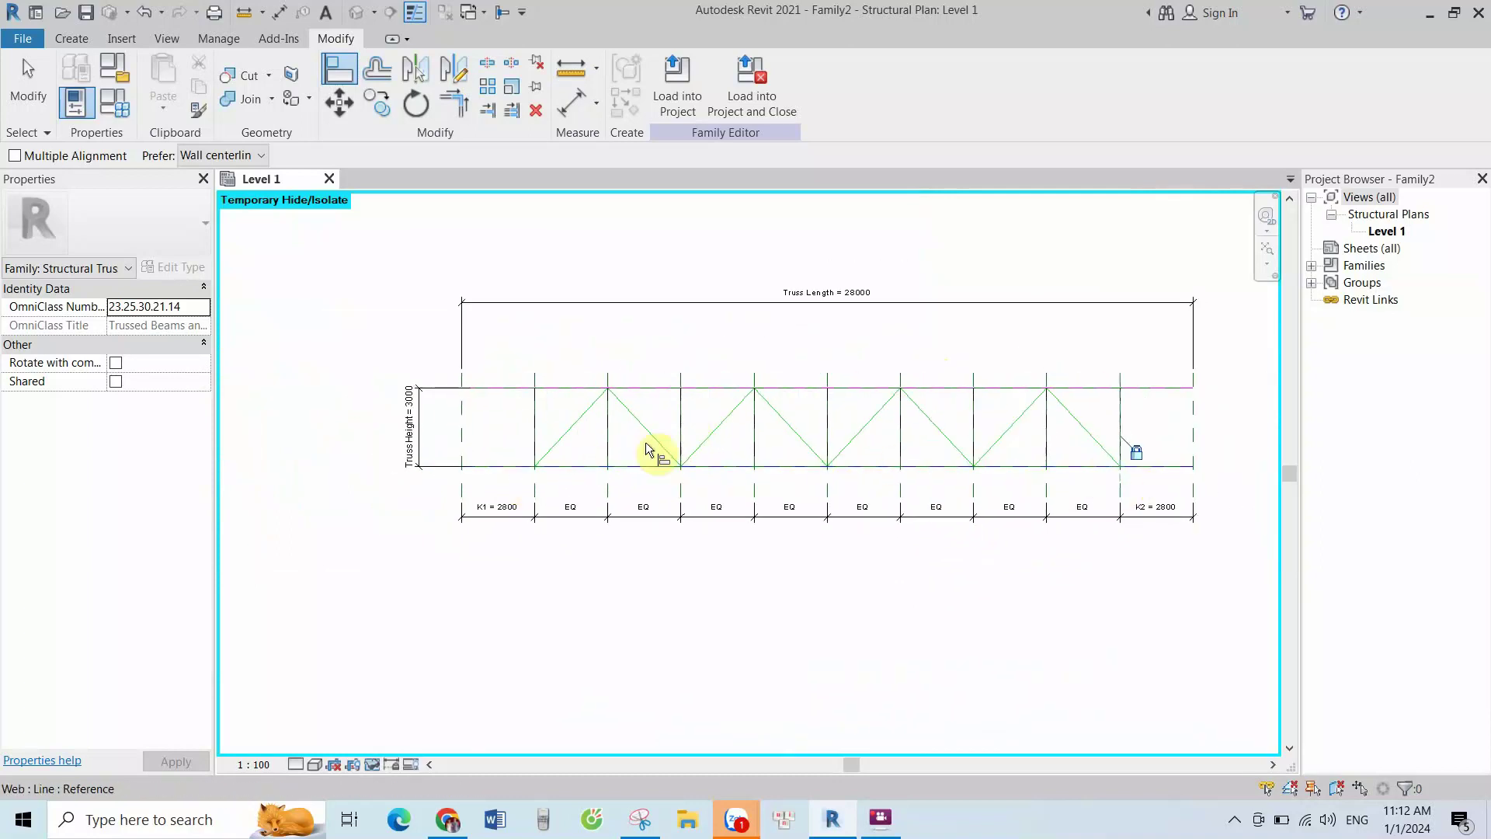
scroll(1002, 473, "up", 1)
scroll(854, 485, "down", 1)
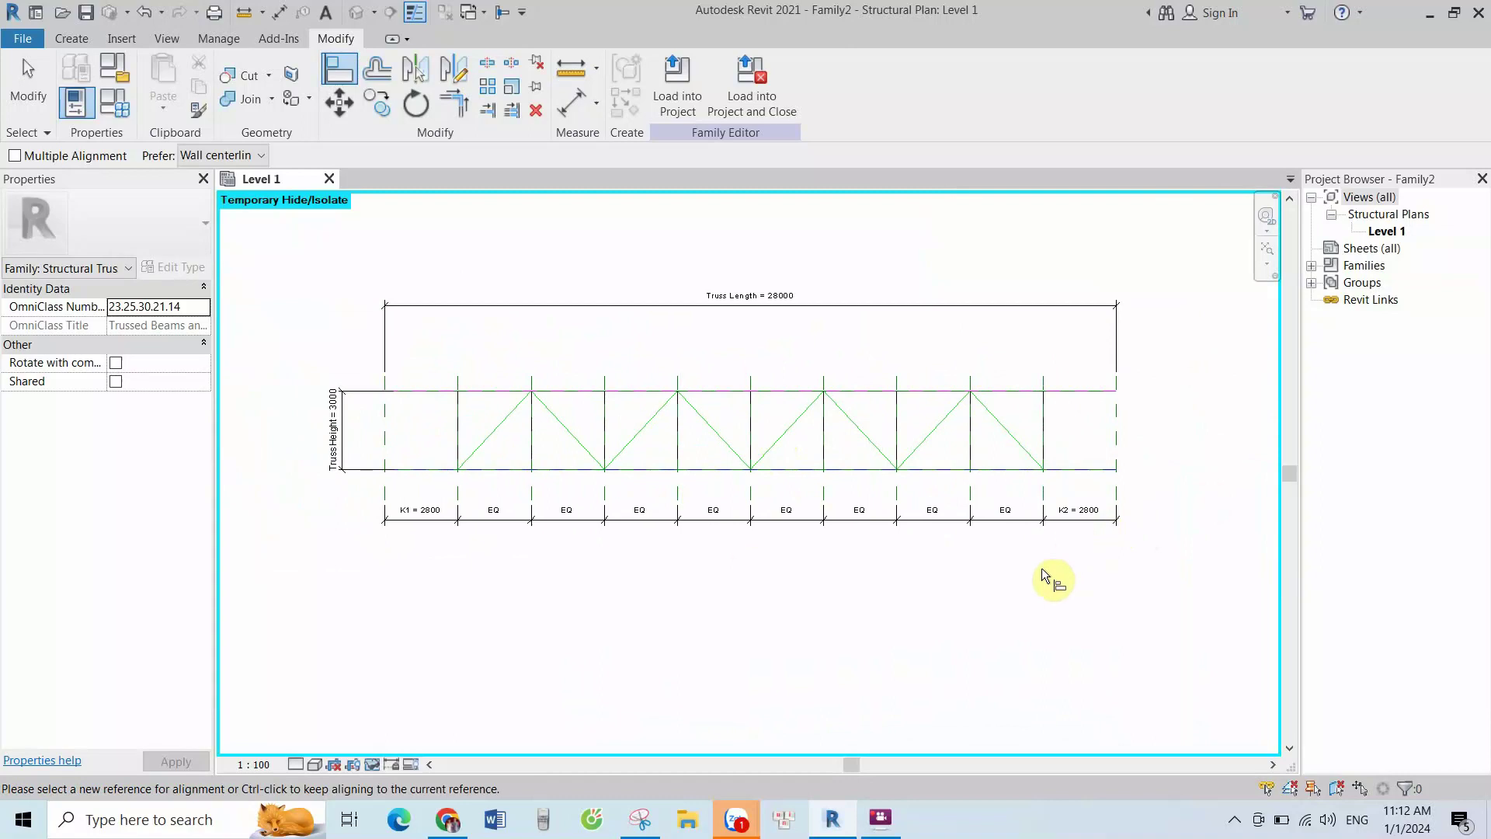
key("Escape")
Set Truss Length to 30000 in Family Types and apply it
middle_click_drag(932, 583, 1011, 618)
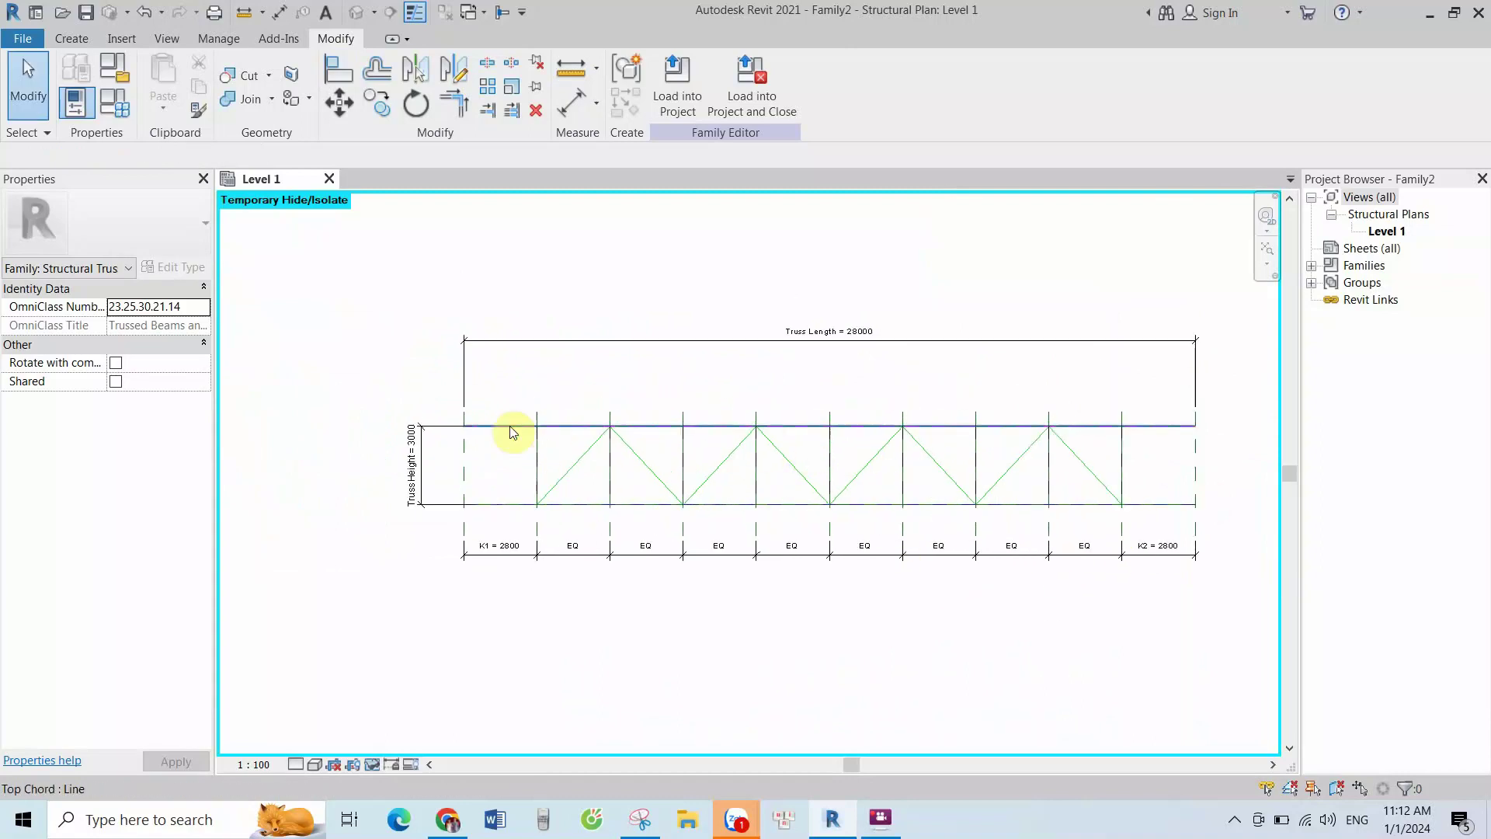
left_click(114, 101)
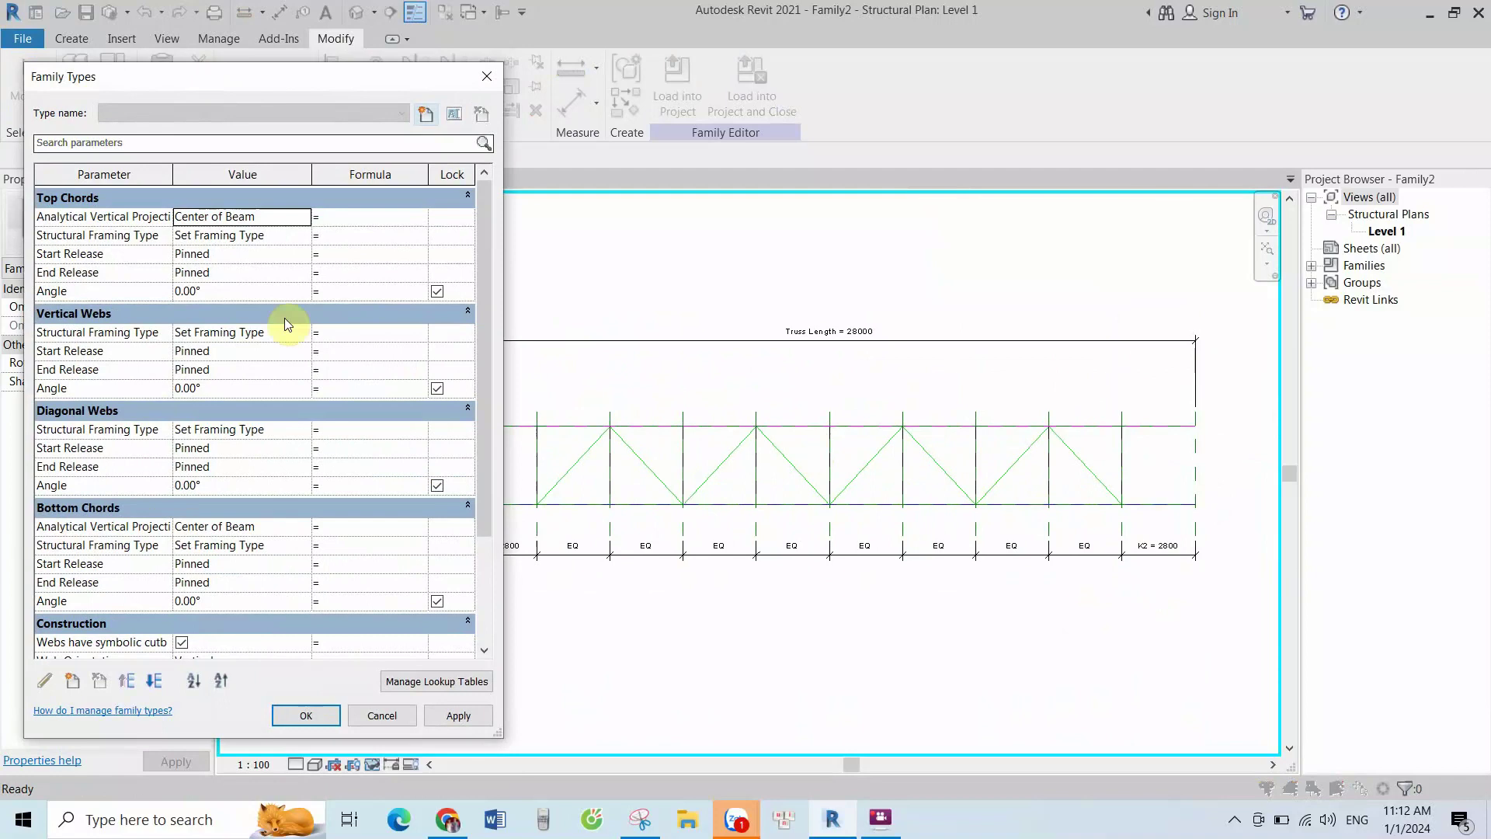
scroll(285, 466, "down", 2)
scroll(321, 579, "down", 1)
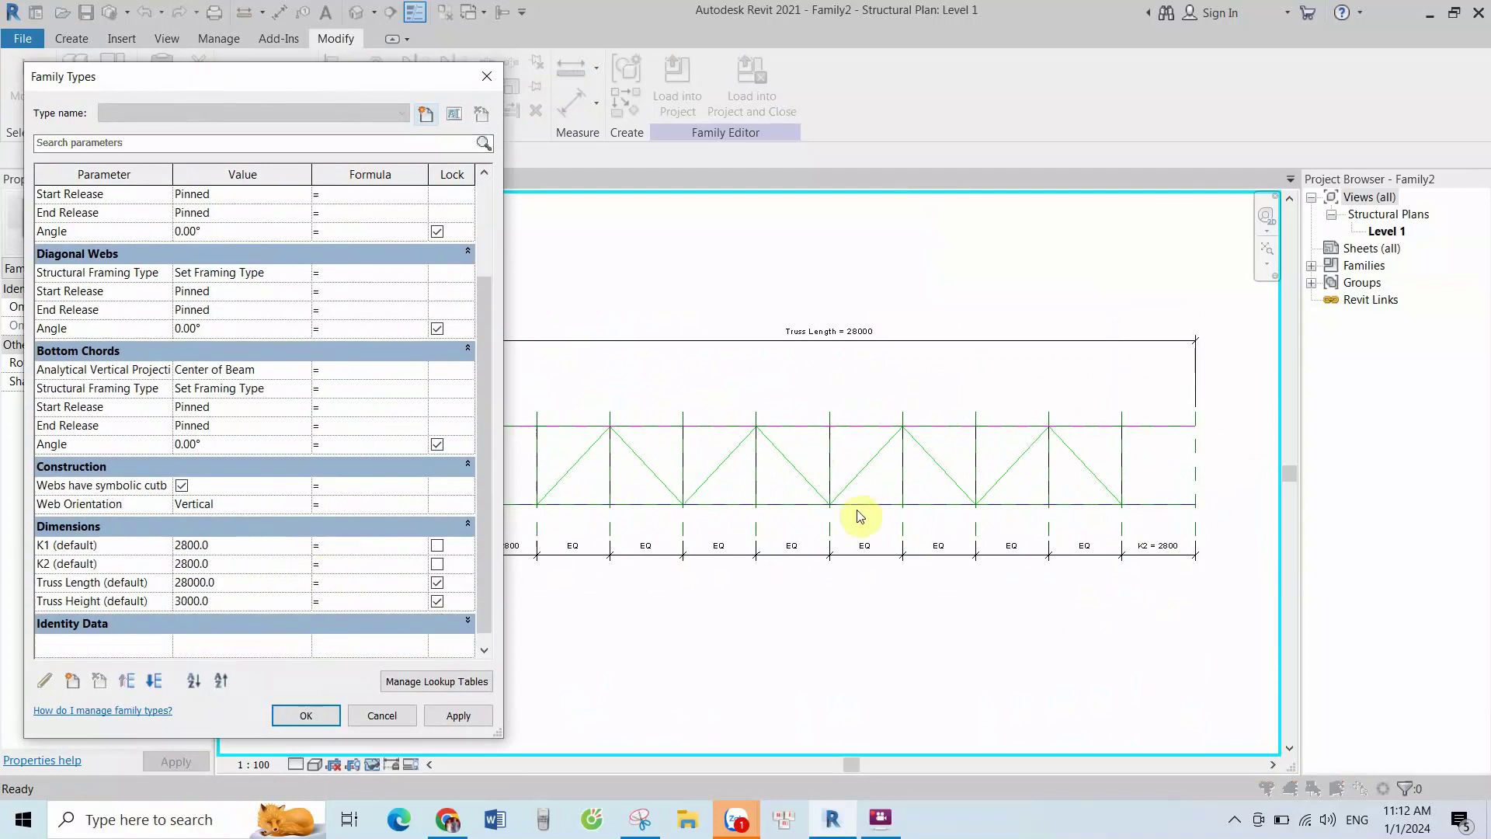
key("Escape")
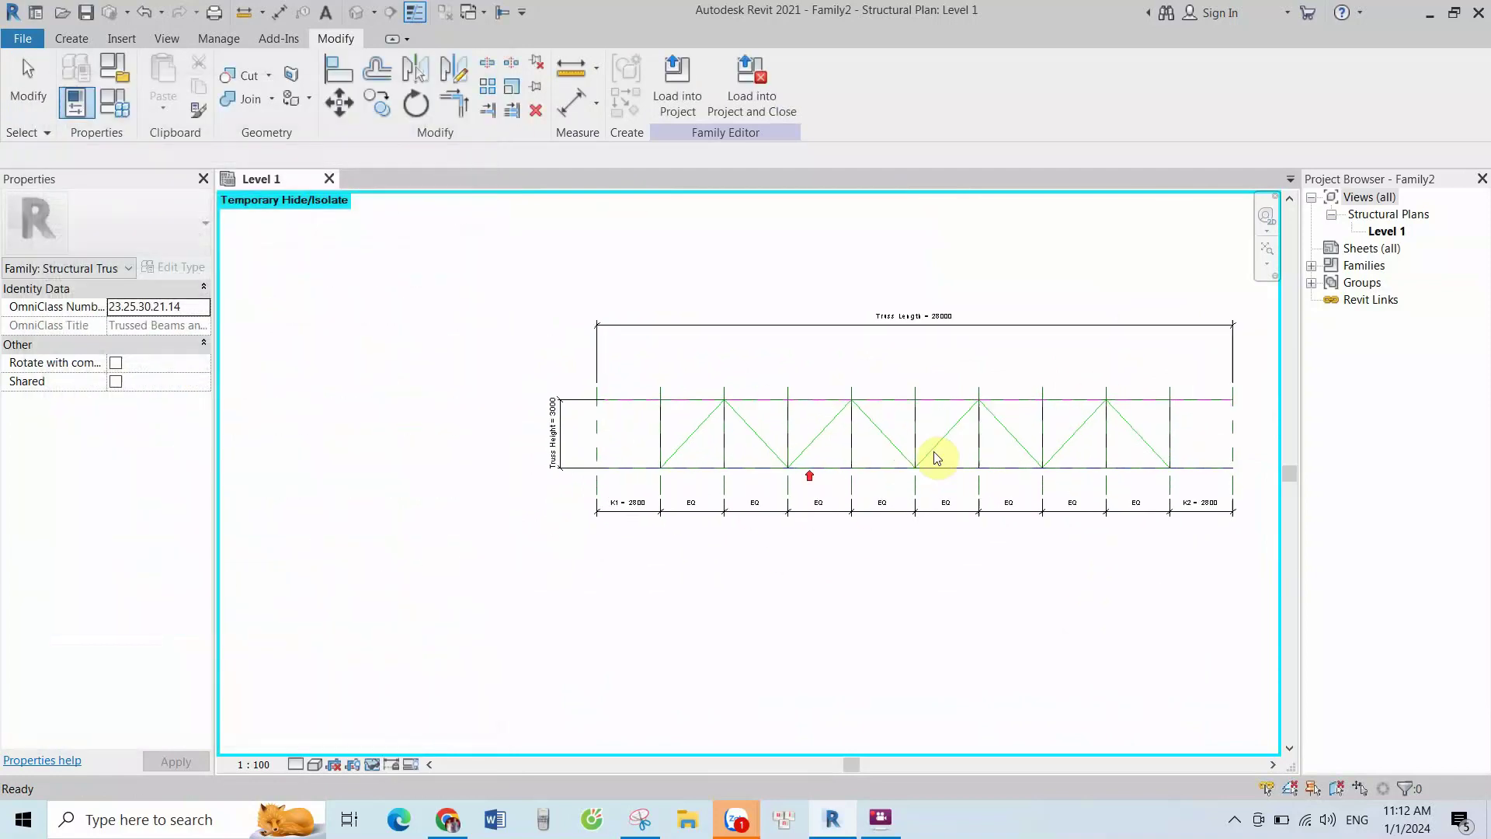
left_click(114, 102)
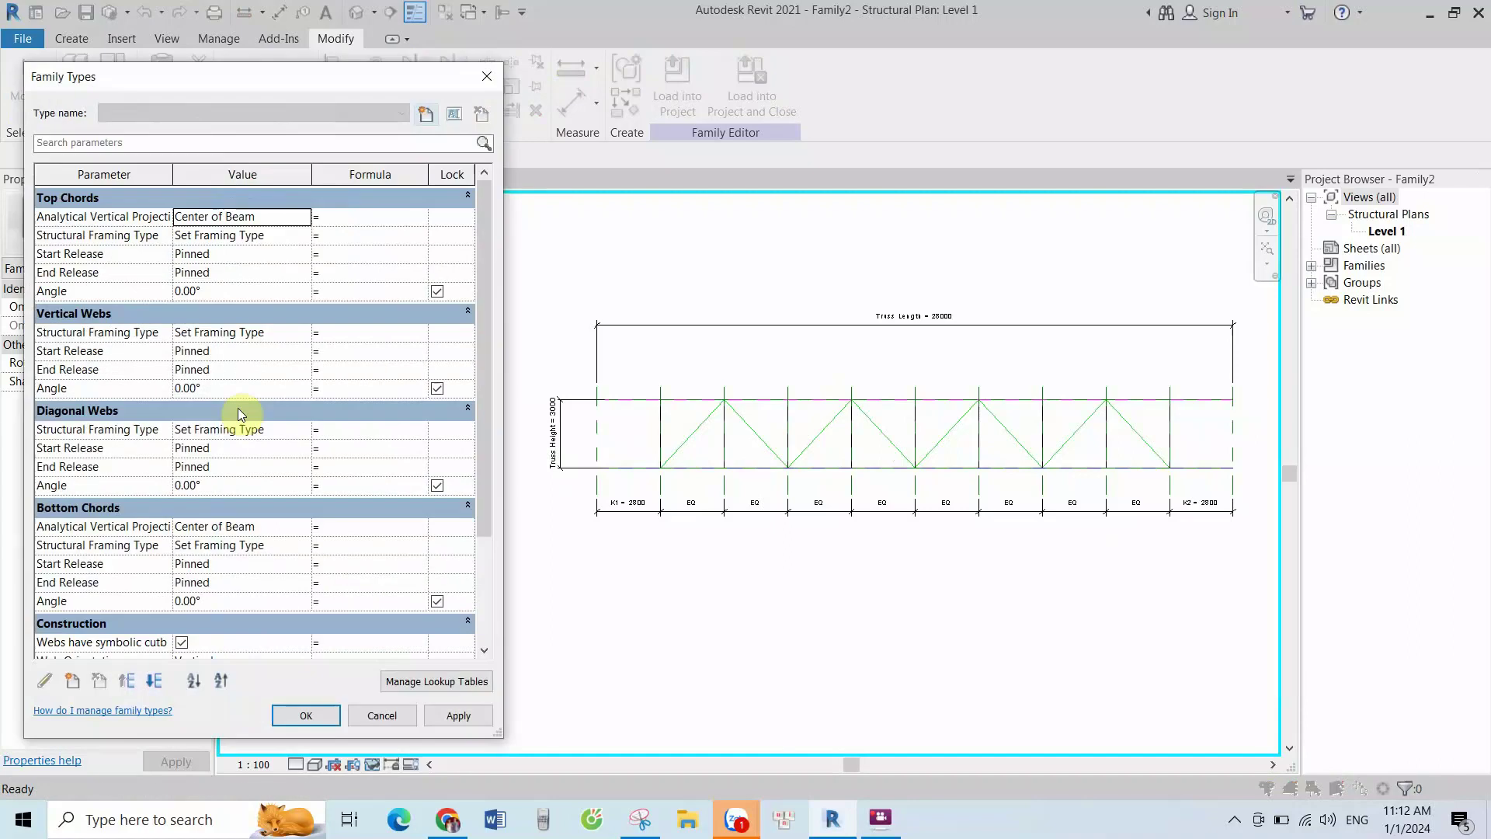
scroll(263, 572, "down", 2)
scroll(264, 572, "down", 2)
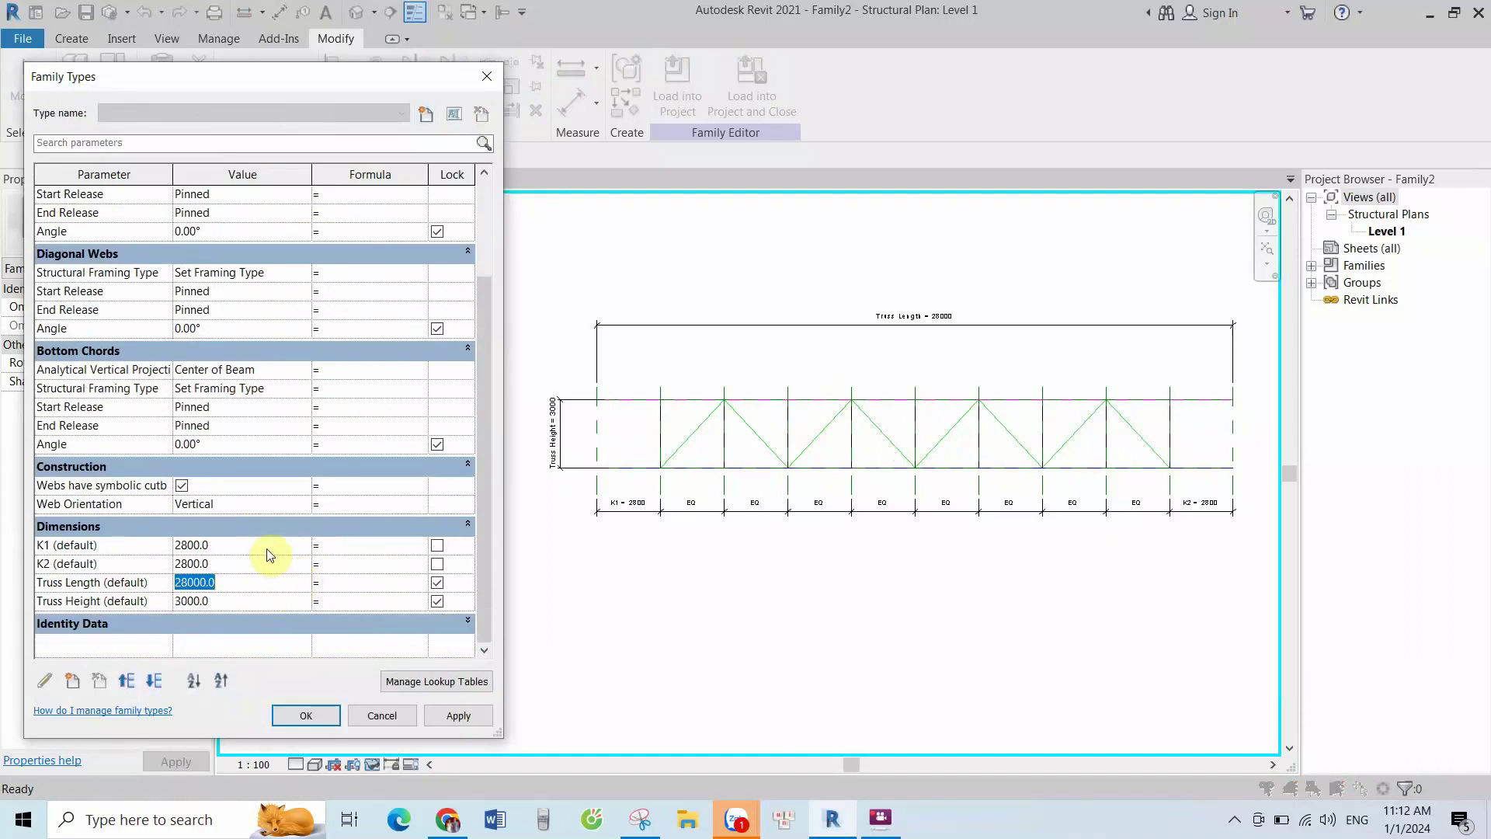
type("3")
type("000")
left_click(438, 716)
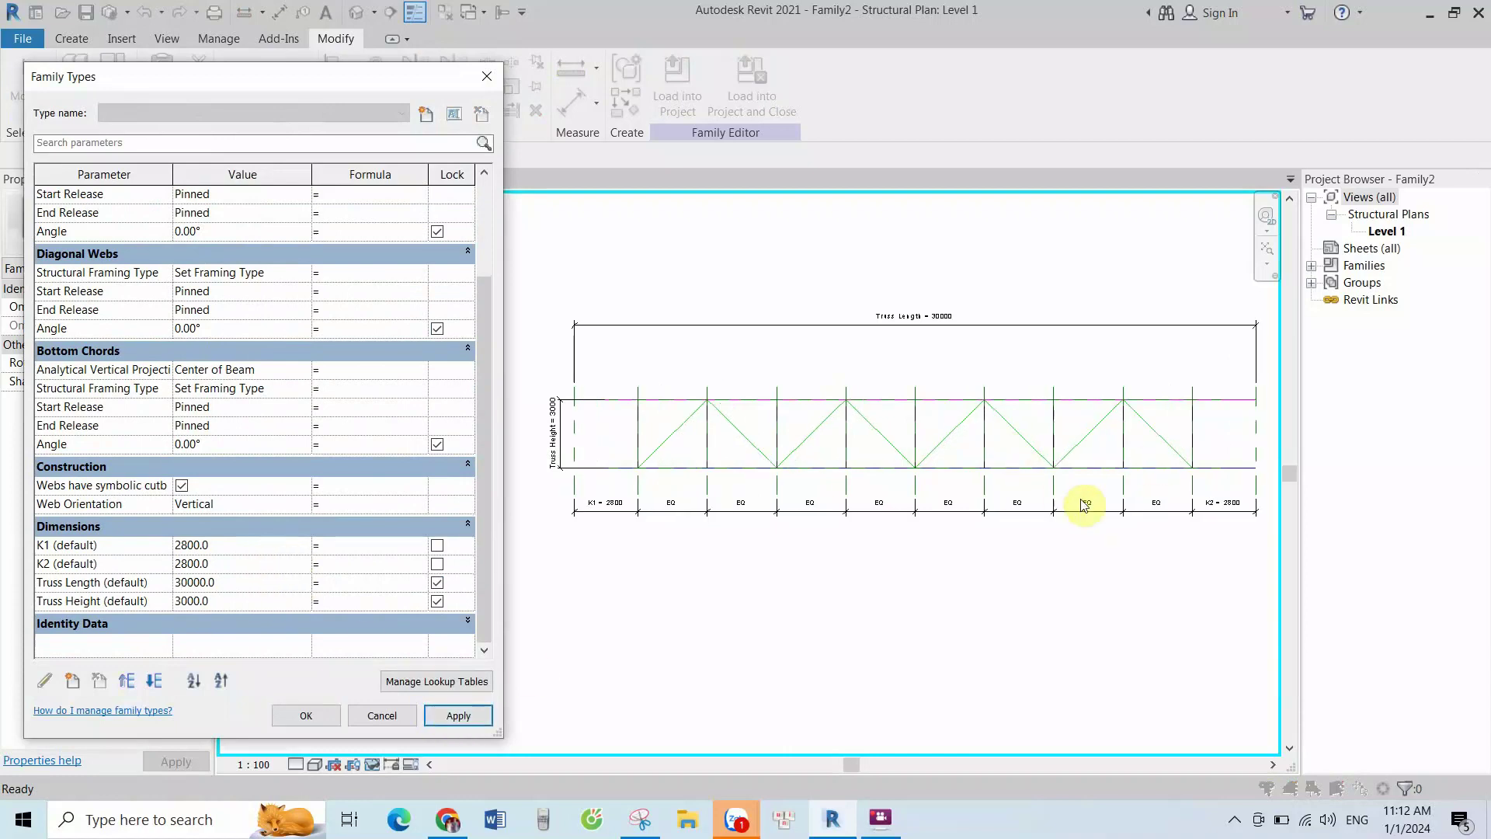
Try a Truss Height of 2000 and apply it
double_click(226, 599)
type("20")
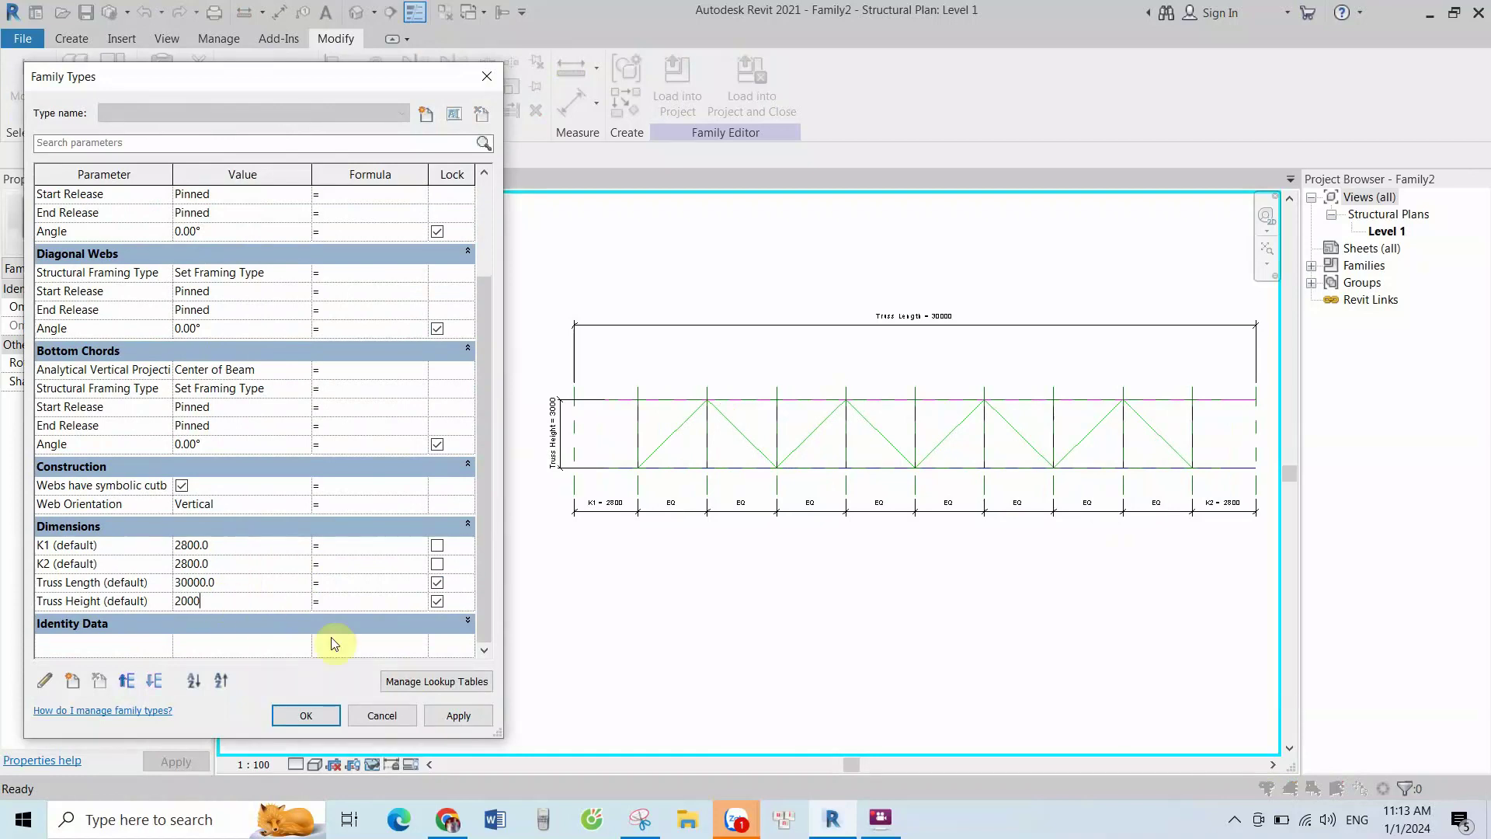
left_click(454, 716)
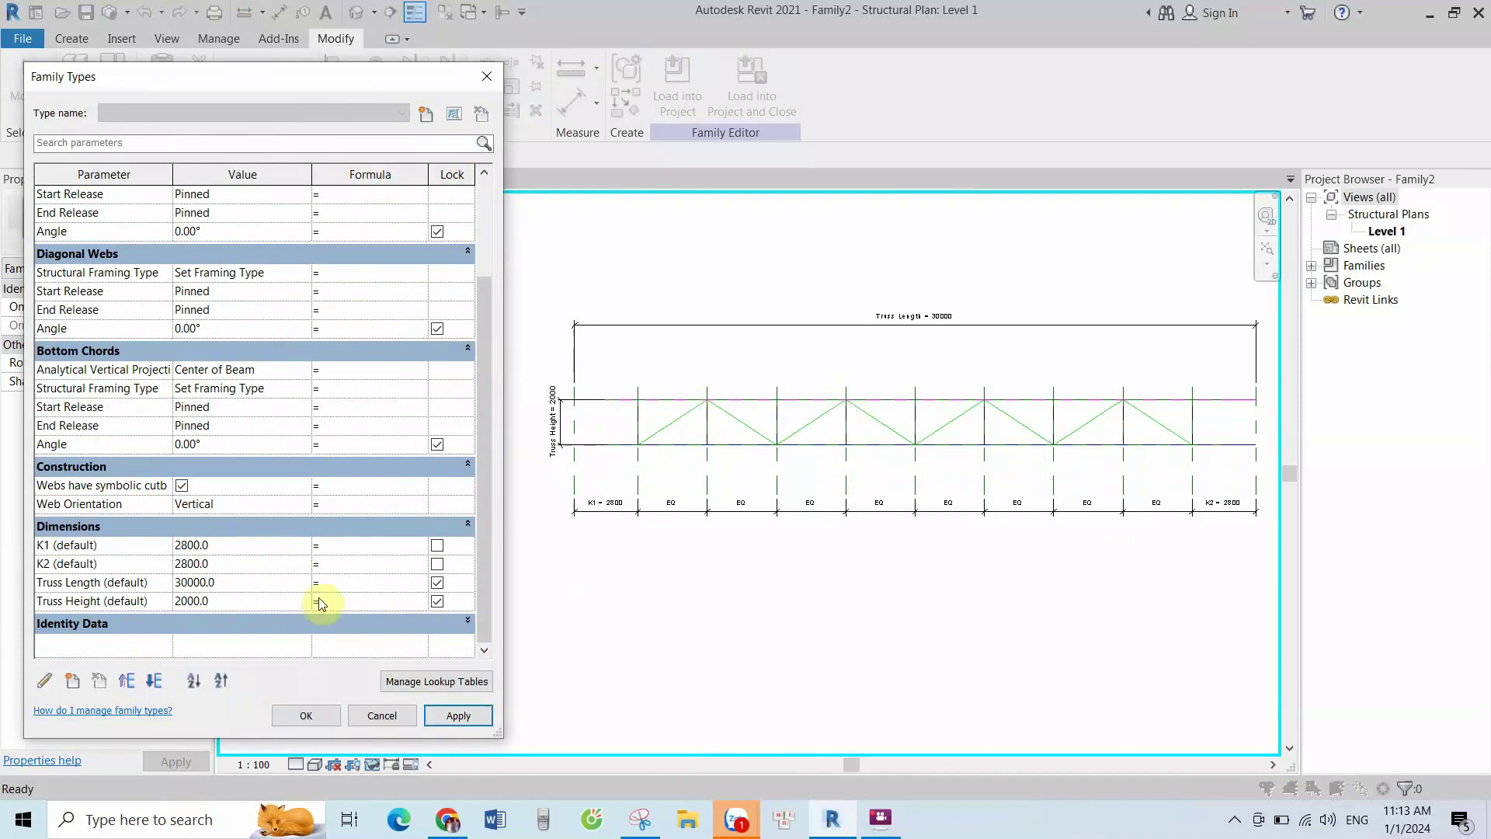
Restore Truss Height to 3000 and set Truss Length to 28000, applying both
double_click(226, 599)
type("3000")
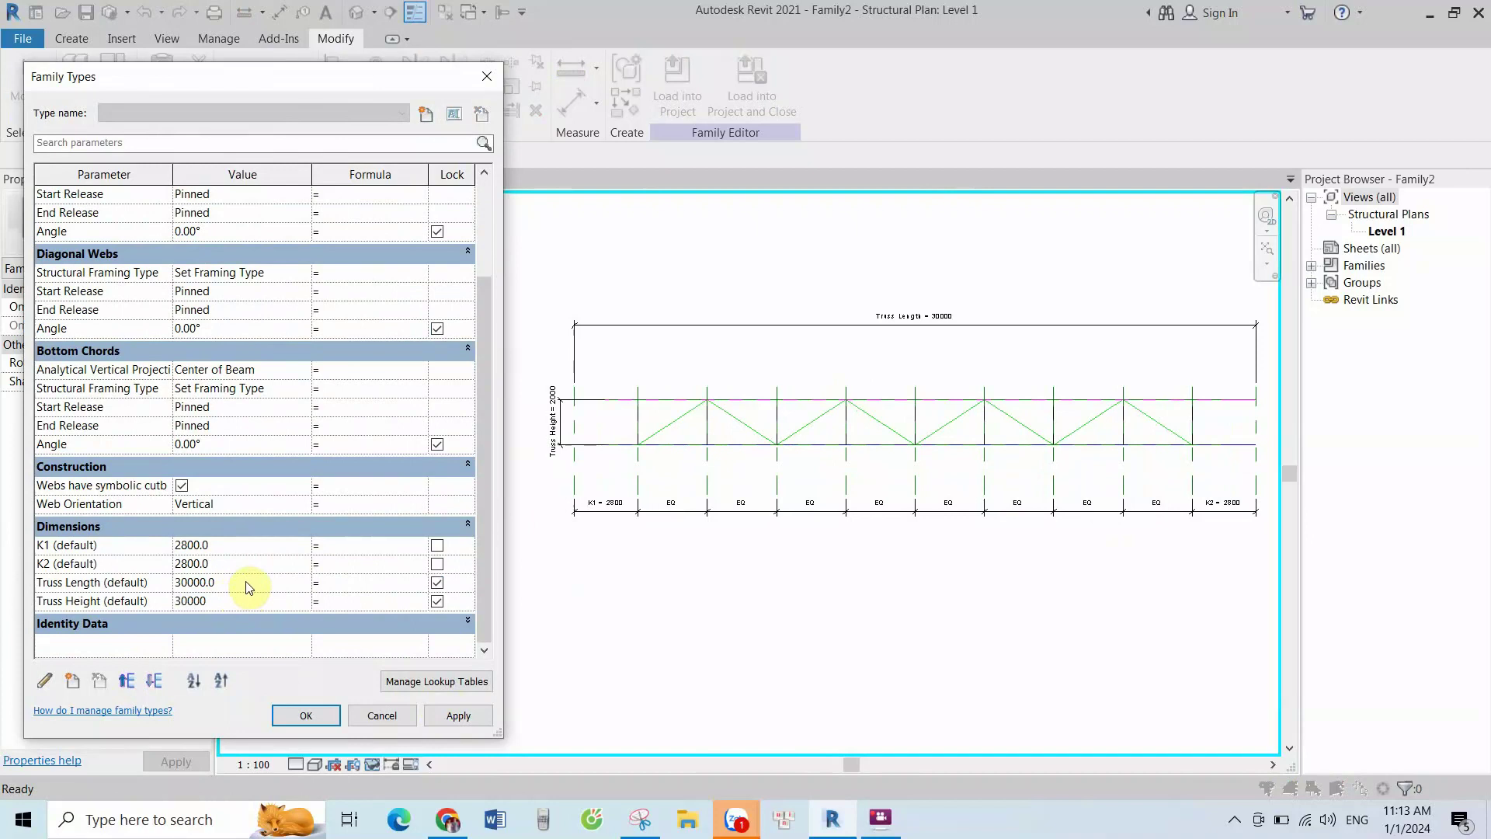
left_click(457, 716)
double_click(242, 581)
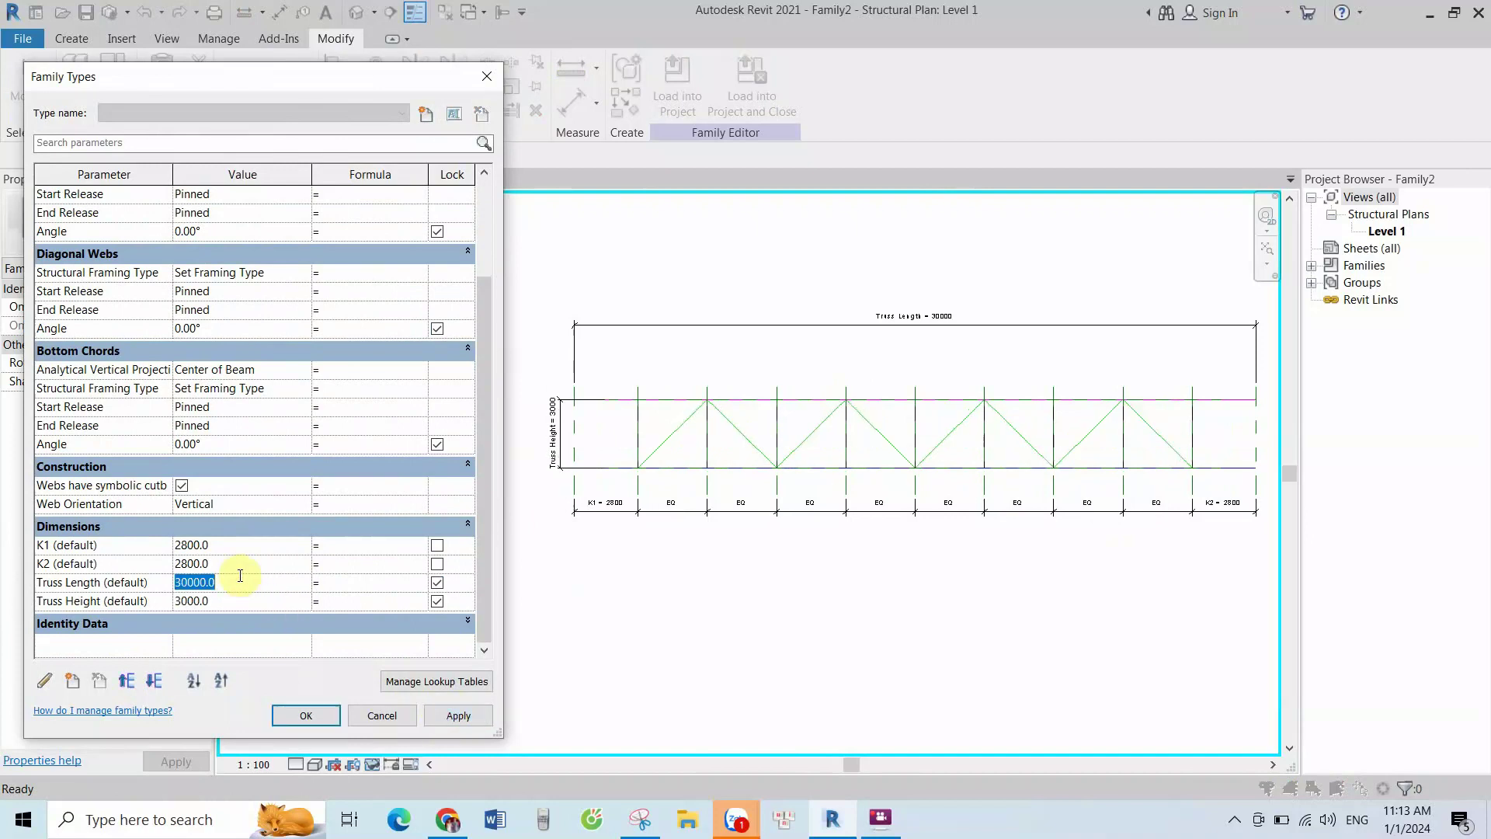
type("28000")
left_click(458, 716)
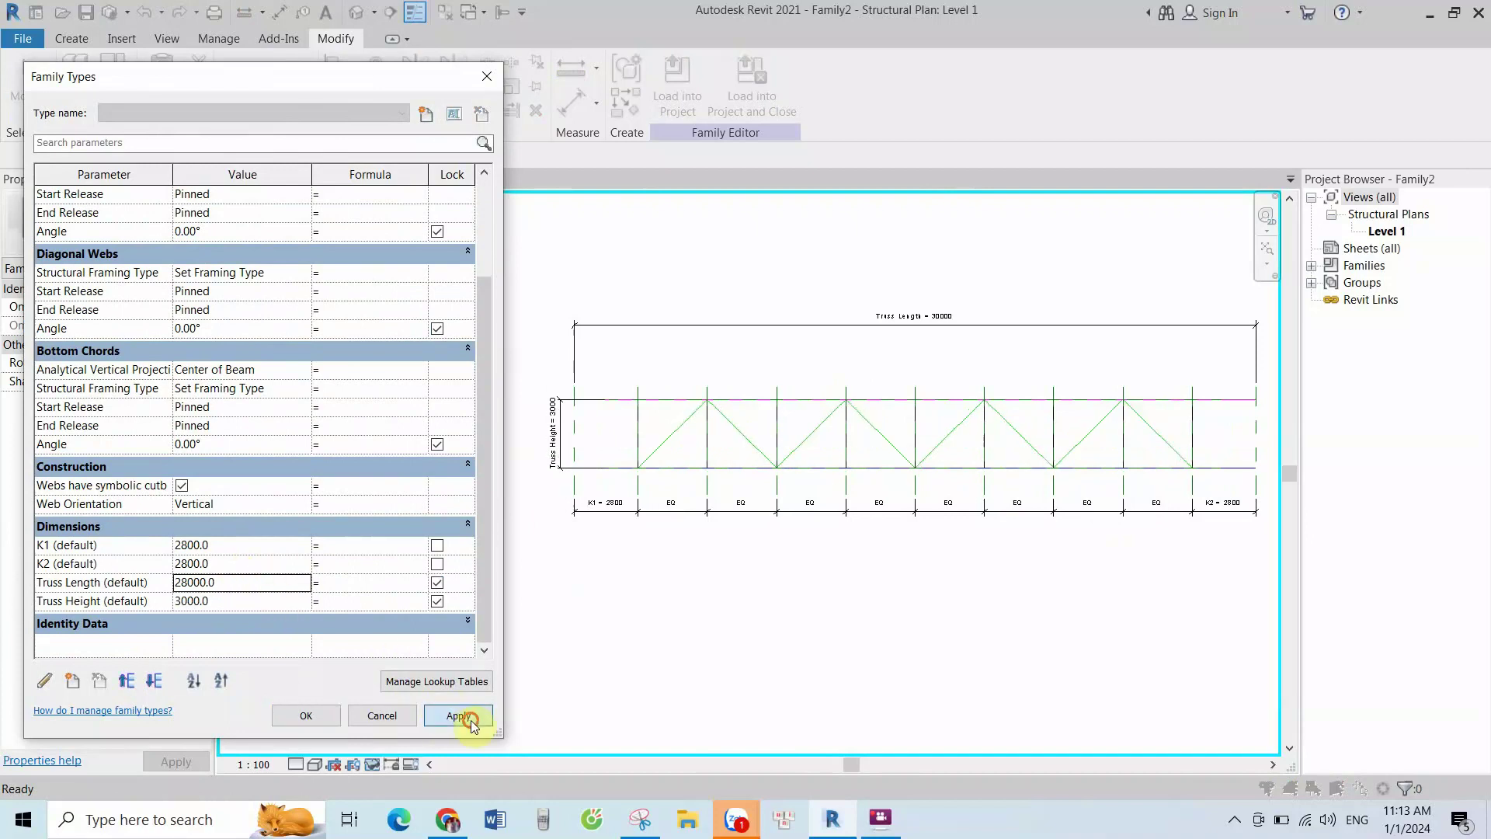
left_click(231, 545)
type("3000")
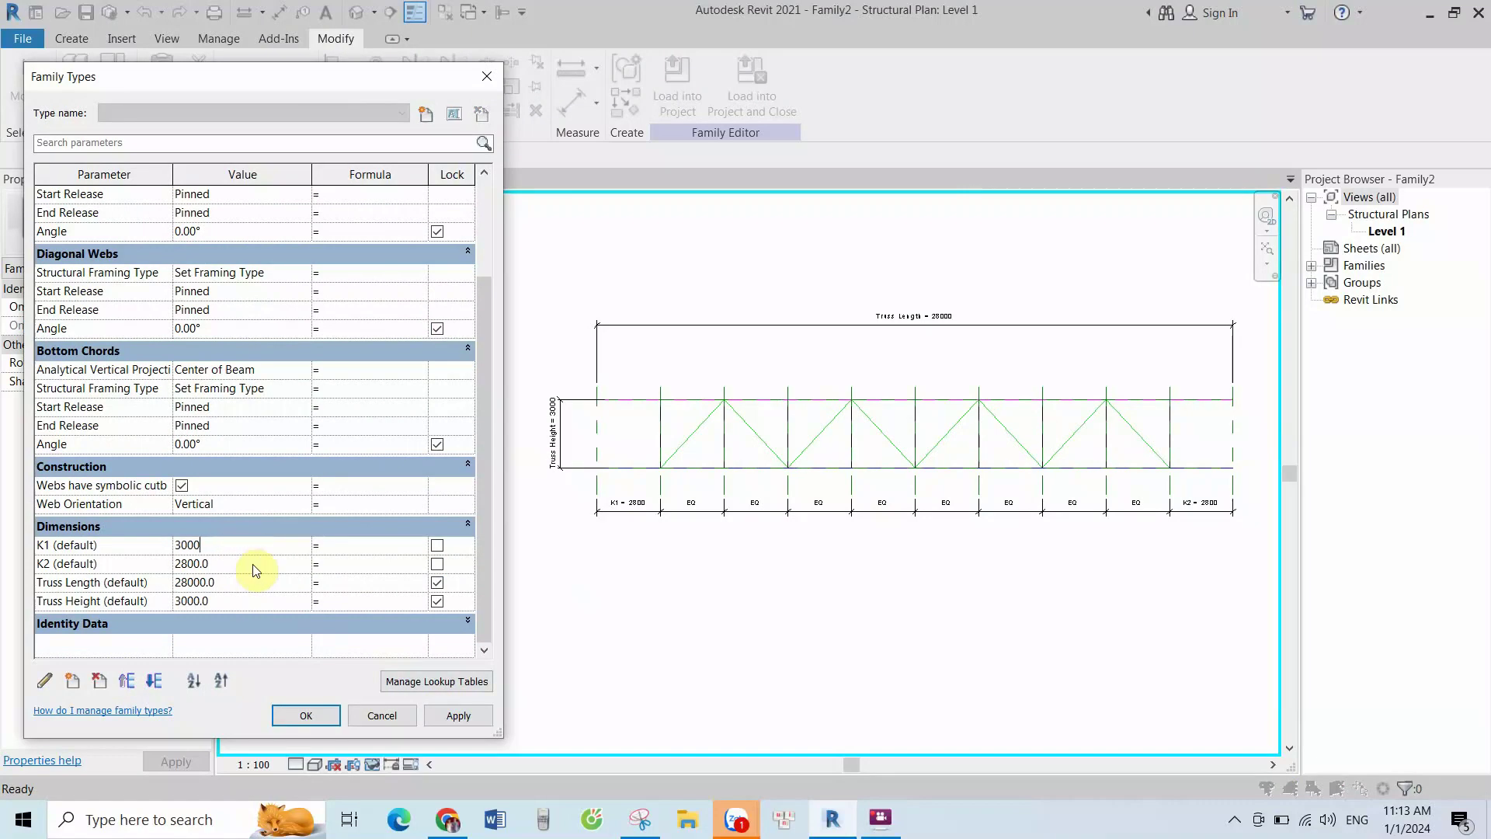
Apply end panel widths K1 and K2 of 3000
left_click(437, 714)
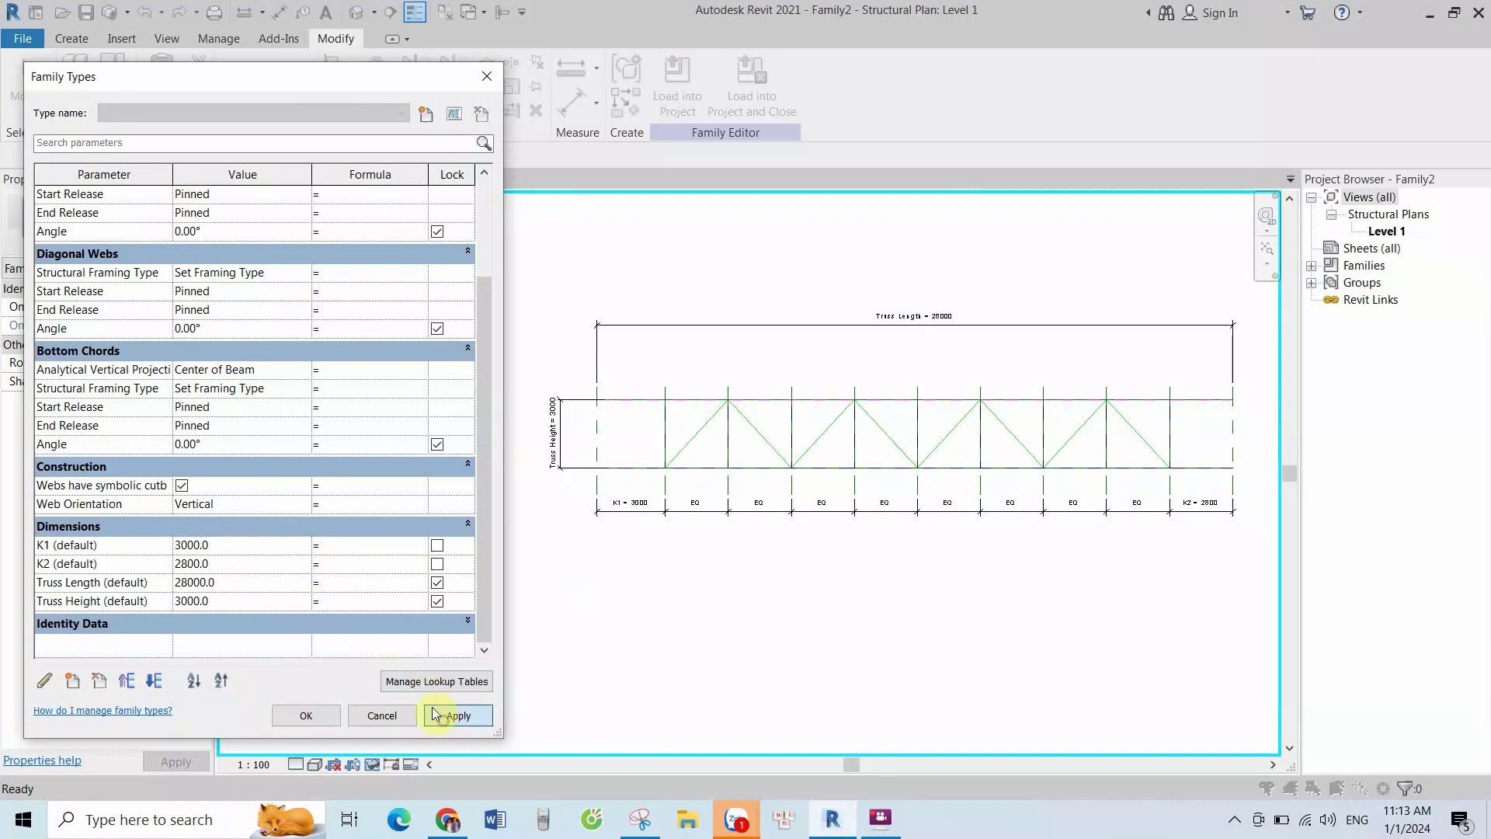
left_click(218, 561)
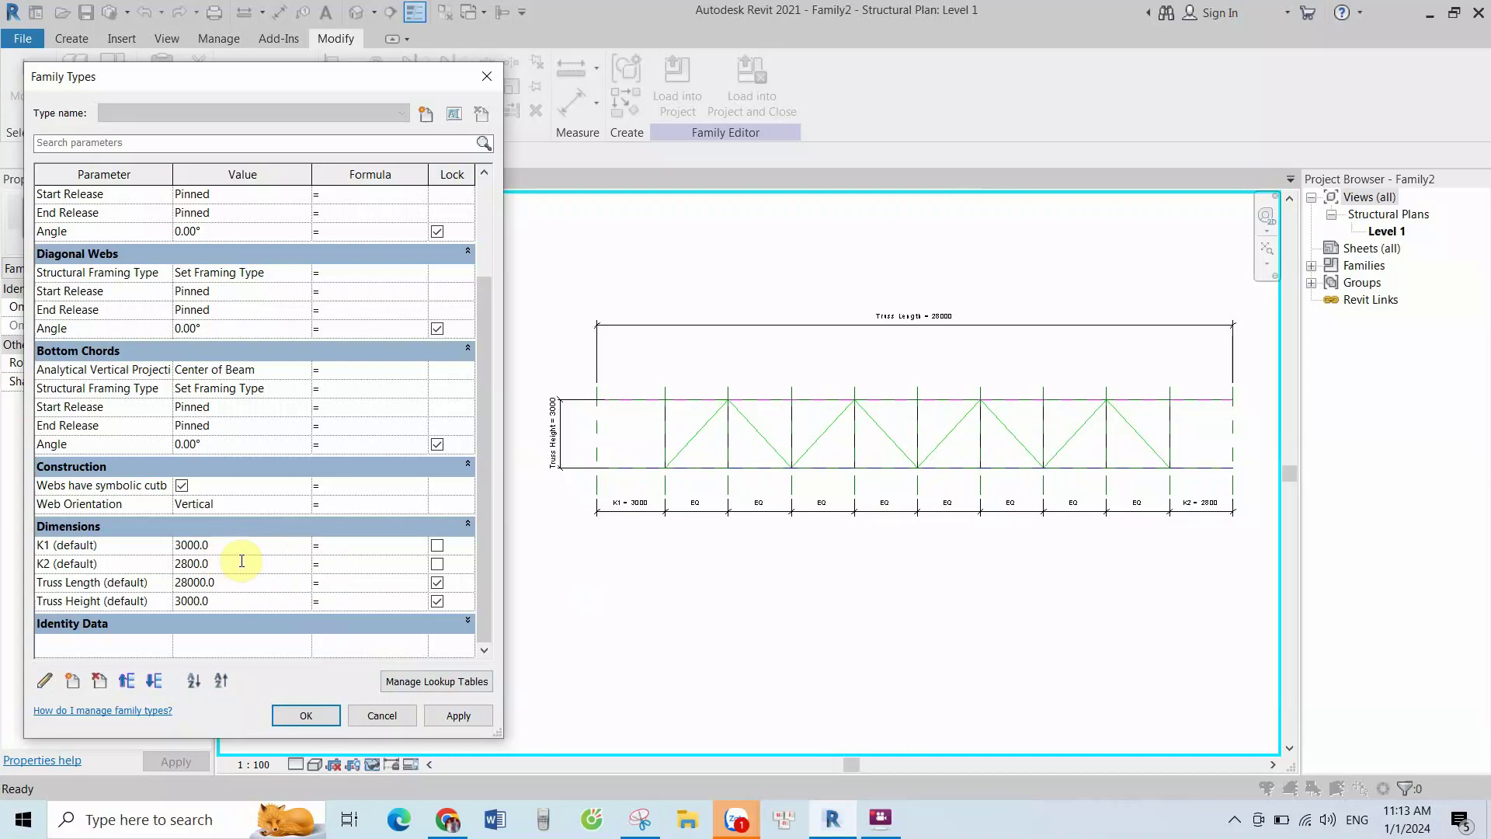
left_click_drag(242, 561, 114, 567)
type("000")
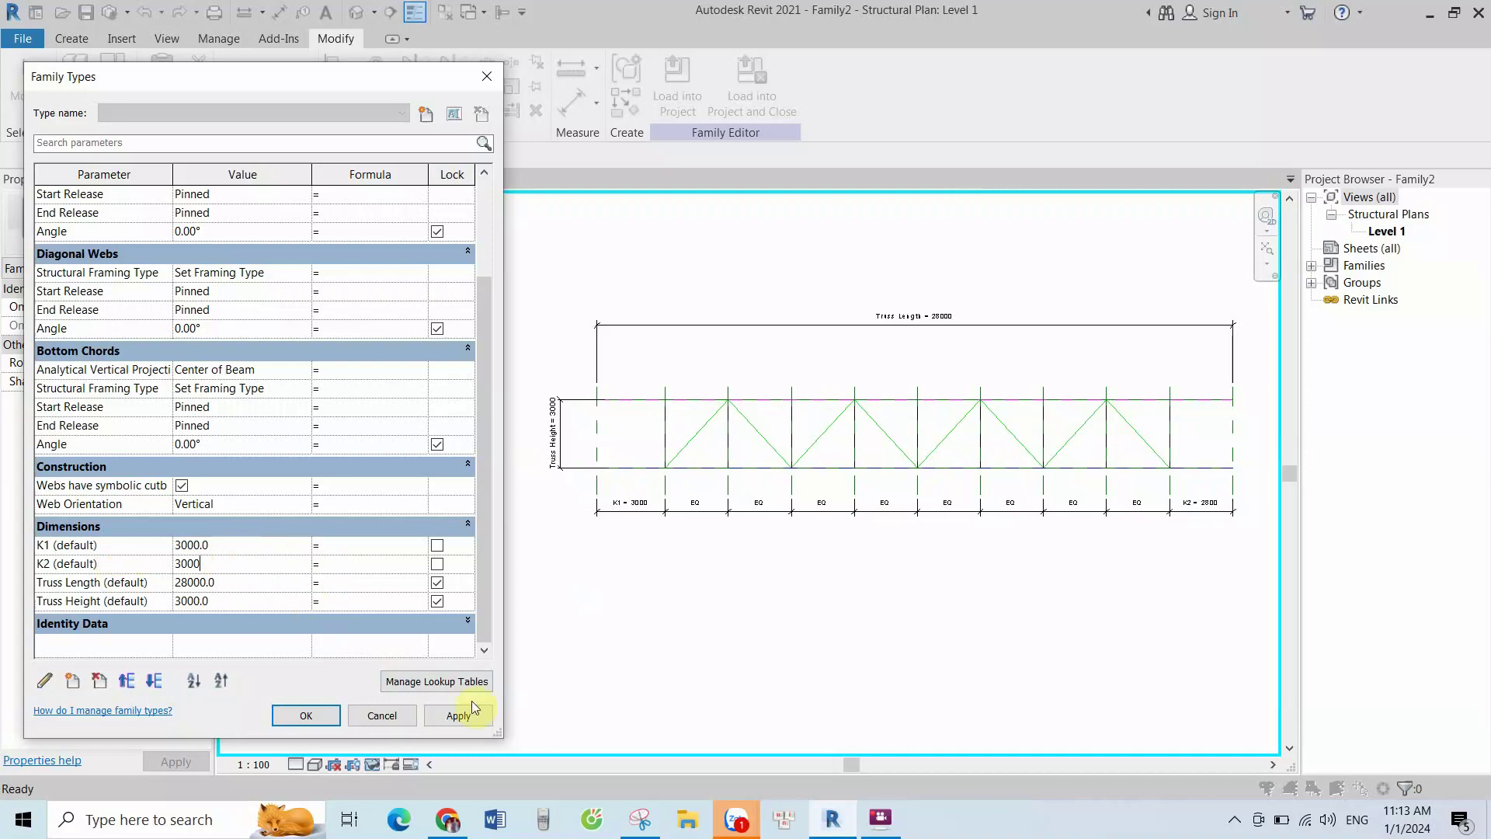
left_click(458, 715)
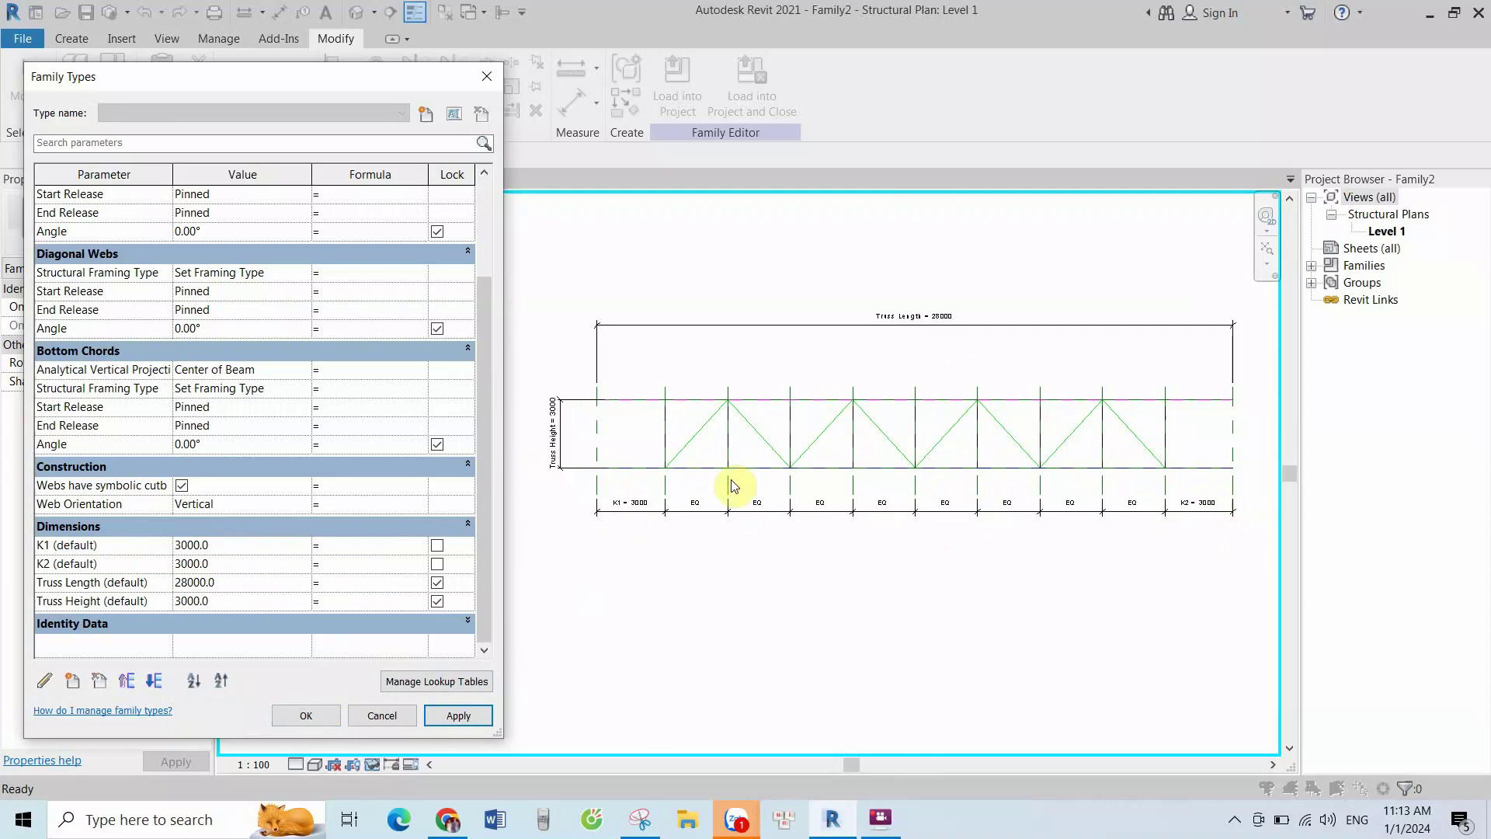
Reset K1 and K2 to 2800, apply, and close Family Types with OK
left_click(245, 546)
type("28")
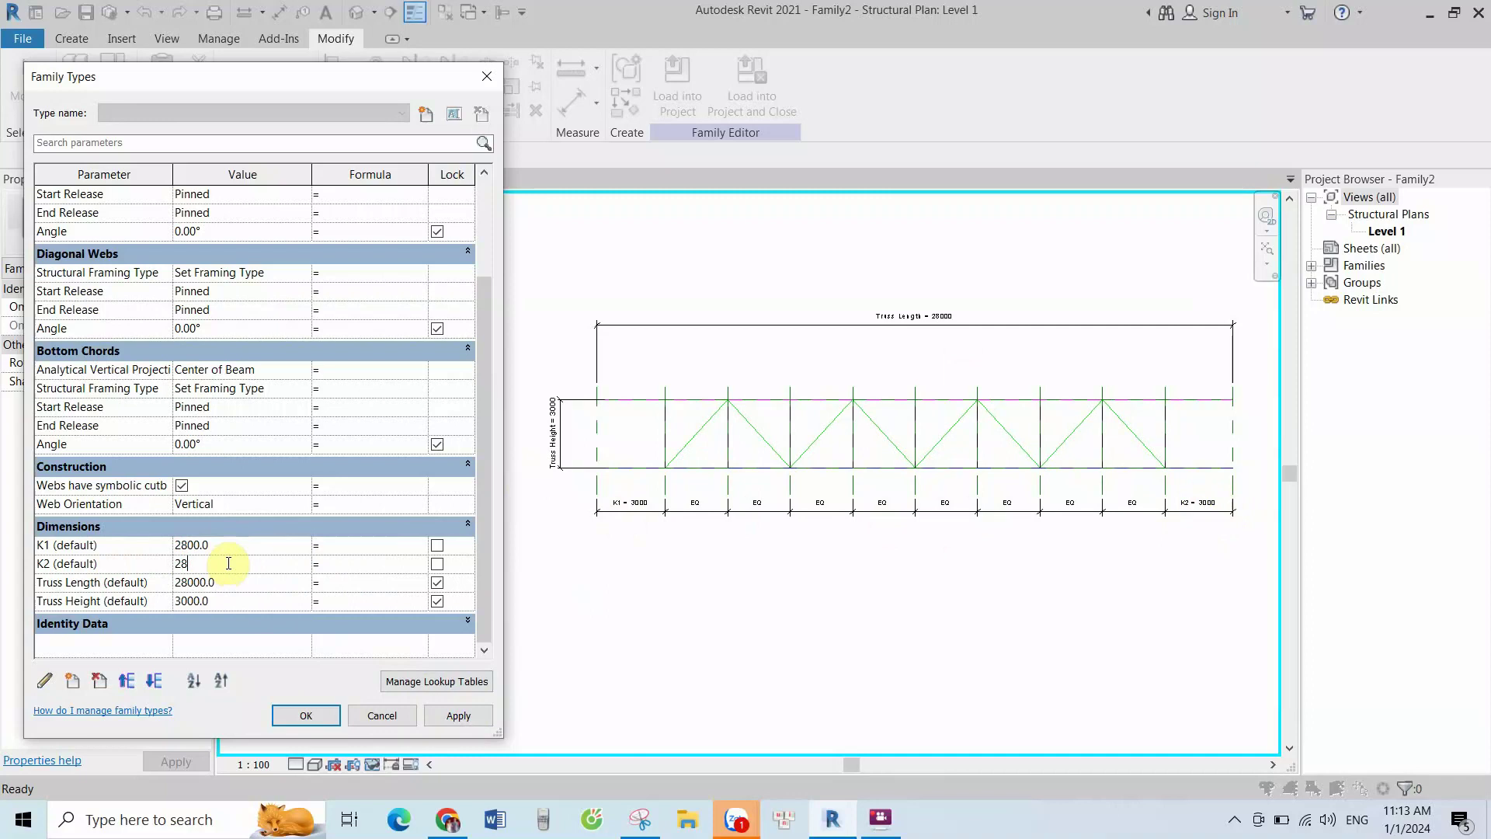
type("00")
left_click(457, 715)
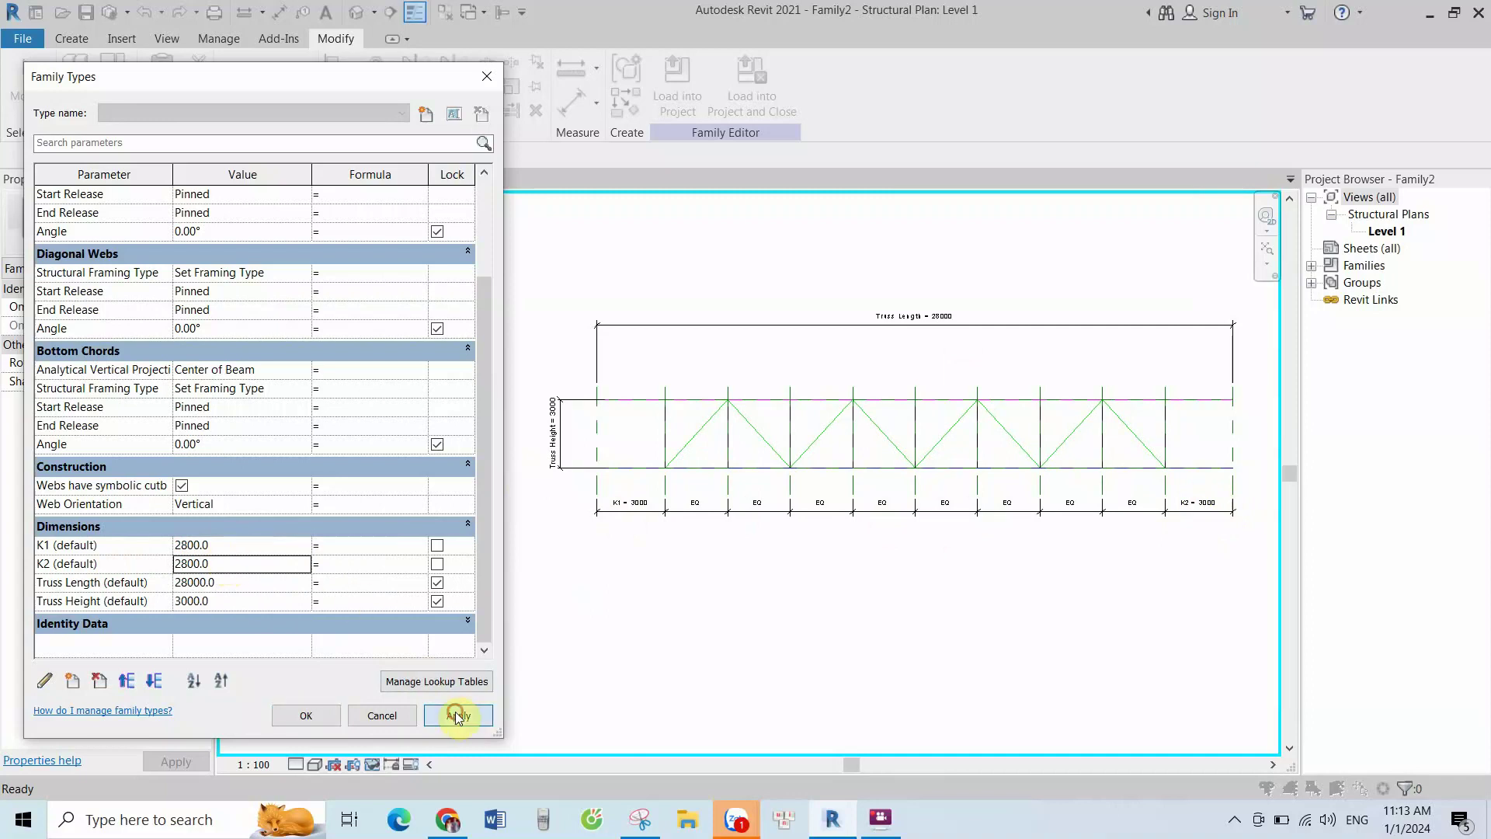
left_click(311, 712)
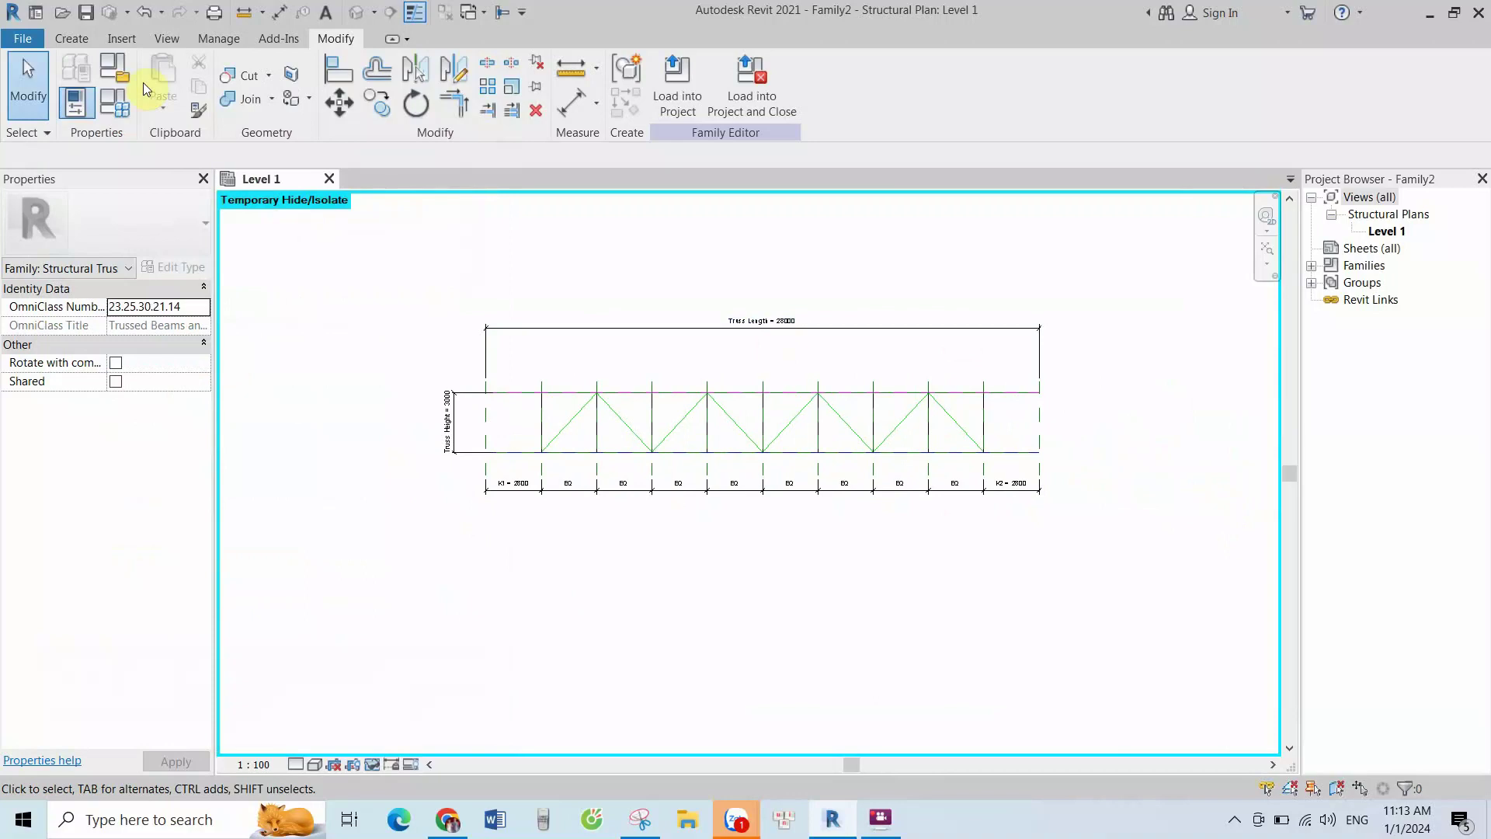
Save the truss family as HD.rfa via Save As > Family
left_click(22, 38)
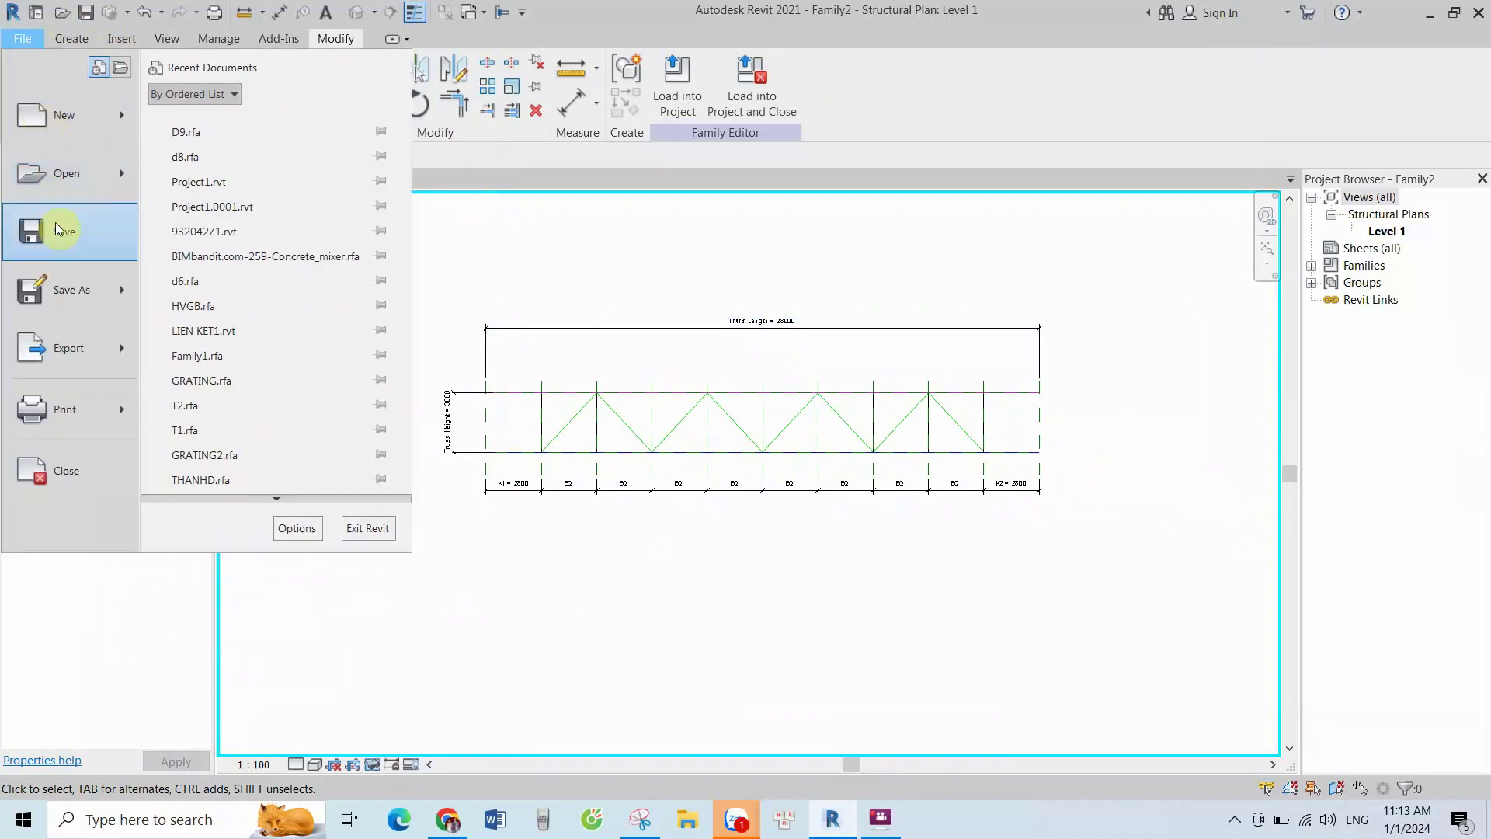
left_click(121, 296)
left_click(278, 283)
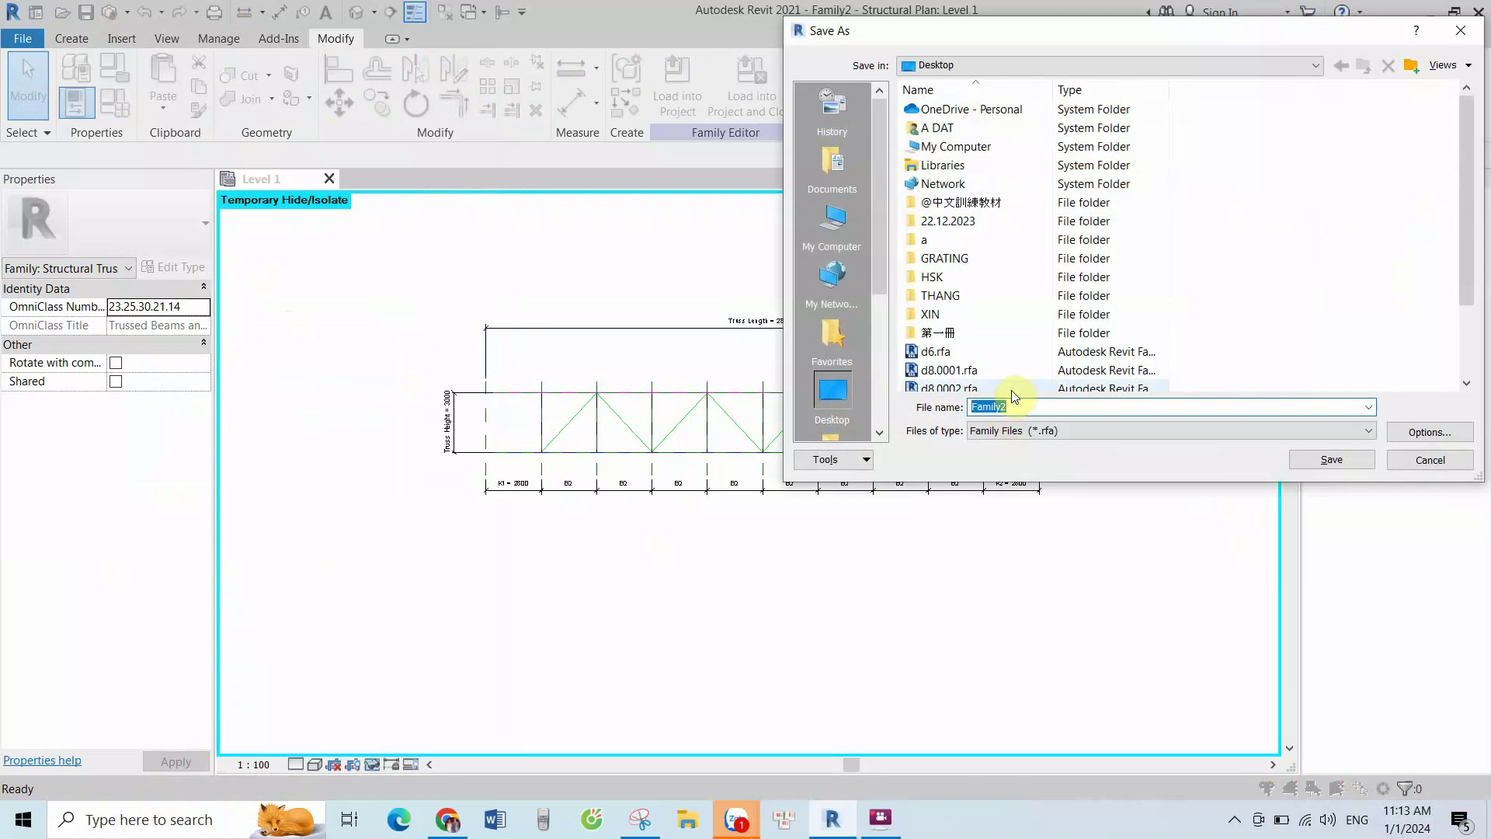
type("HD")
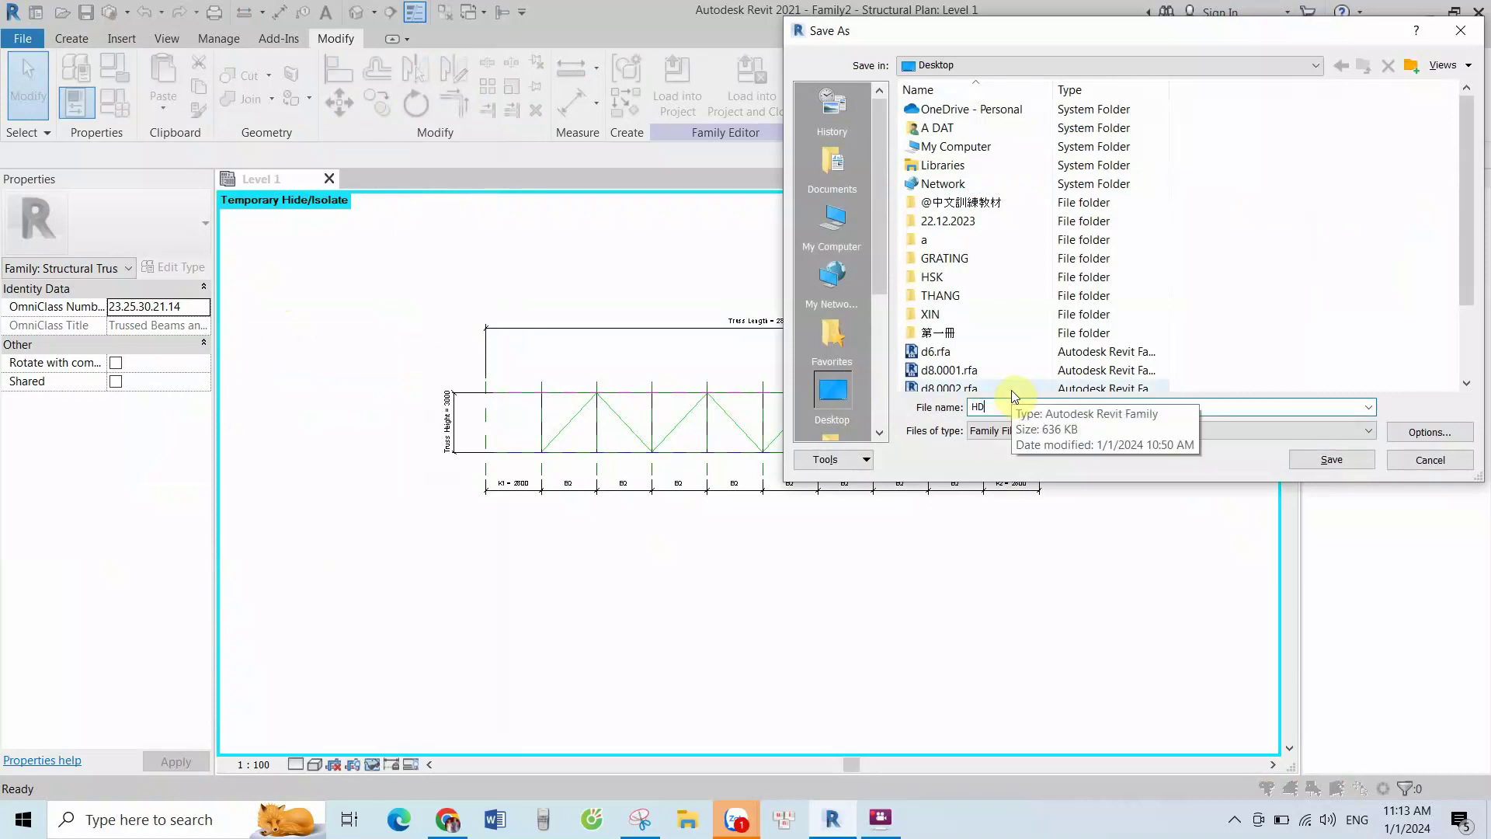
left_click(1328, 459)
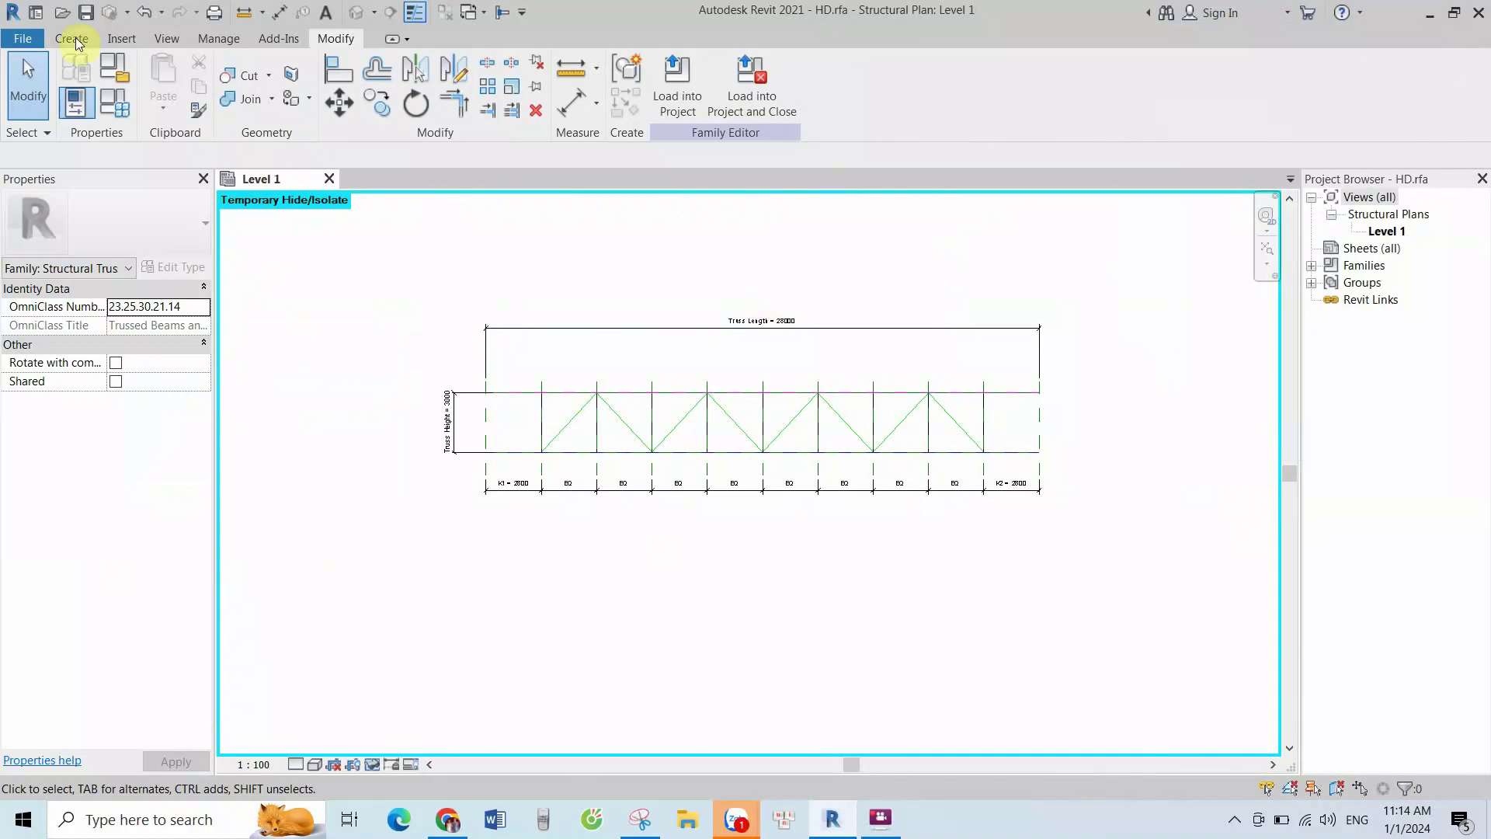
Create a new project from the Metric-Structural Template
left_click(31, 41)
mouse_move(64, 115)
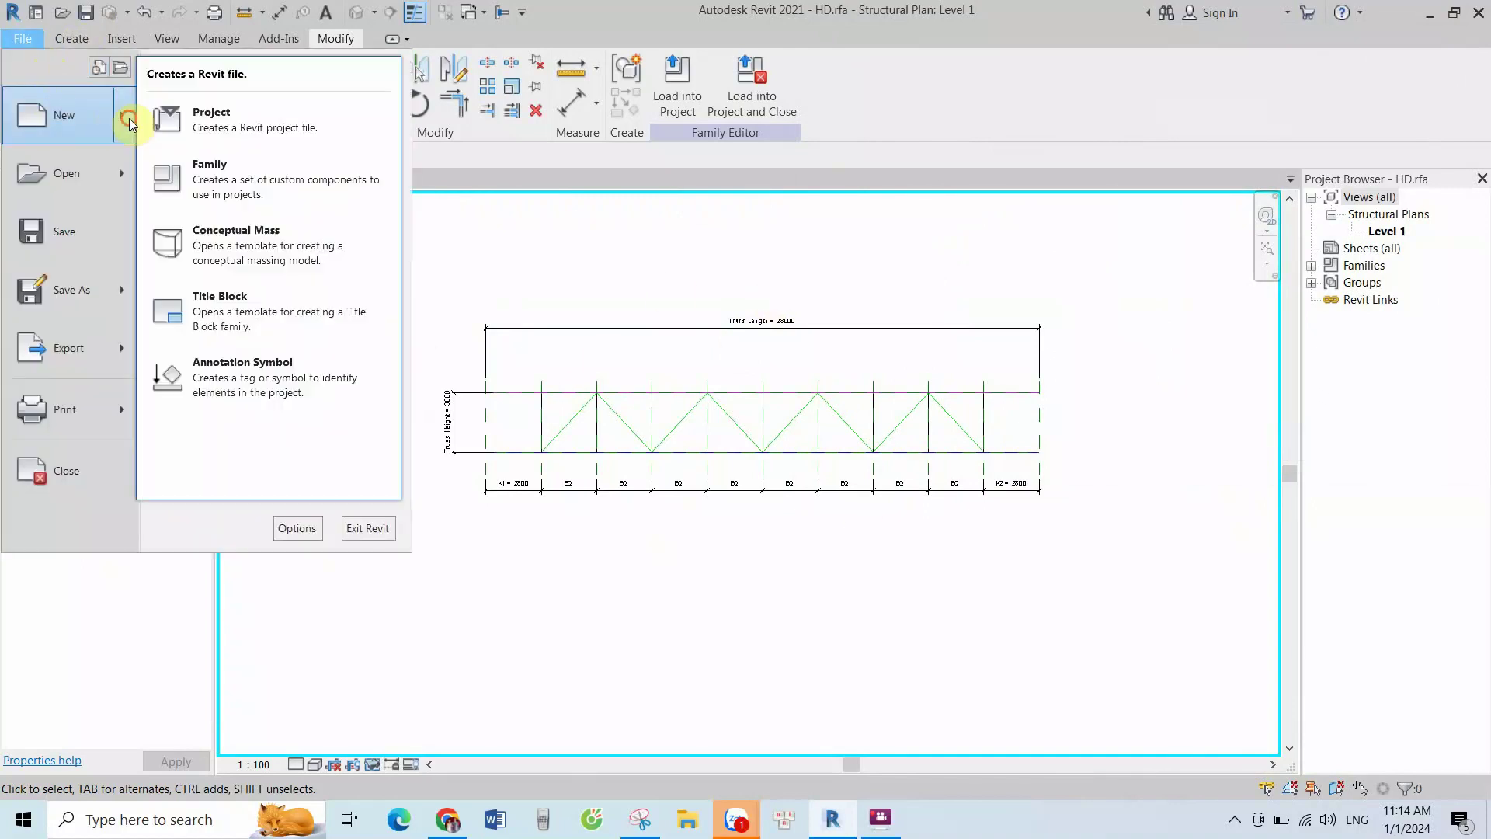
left_click(202, 119)
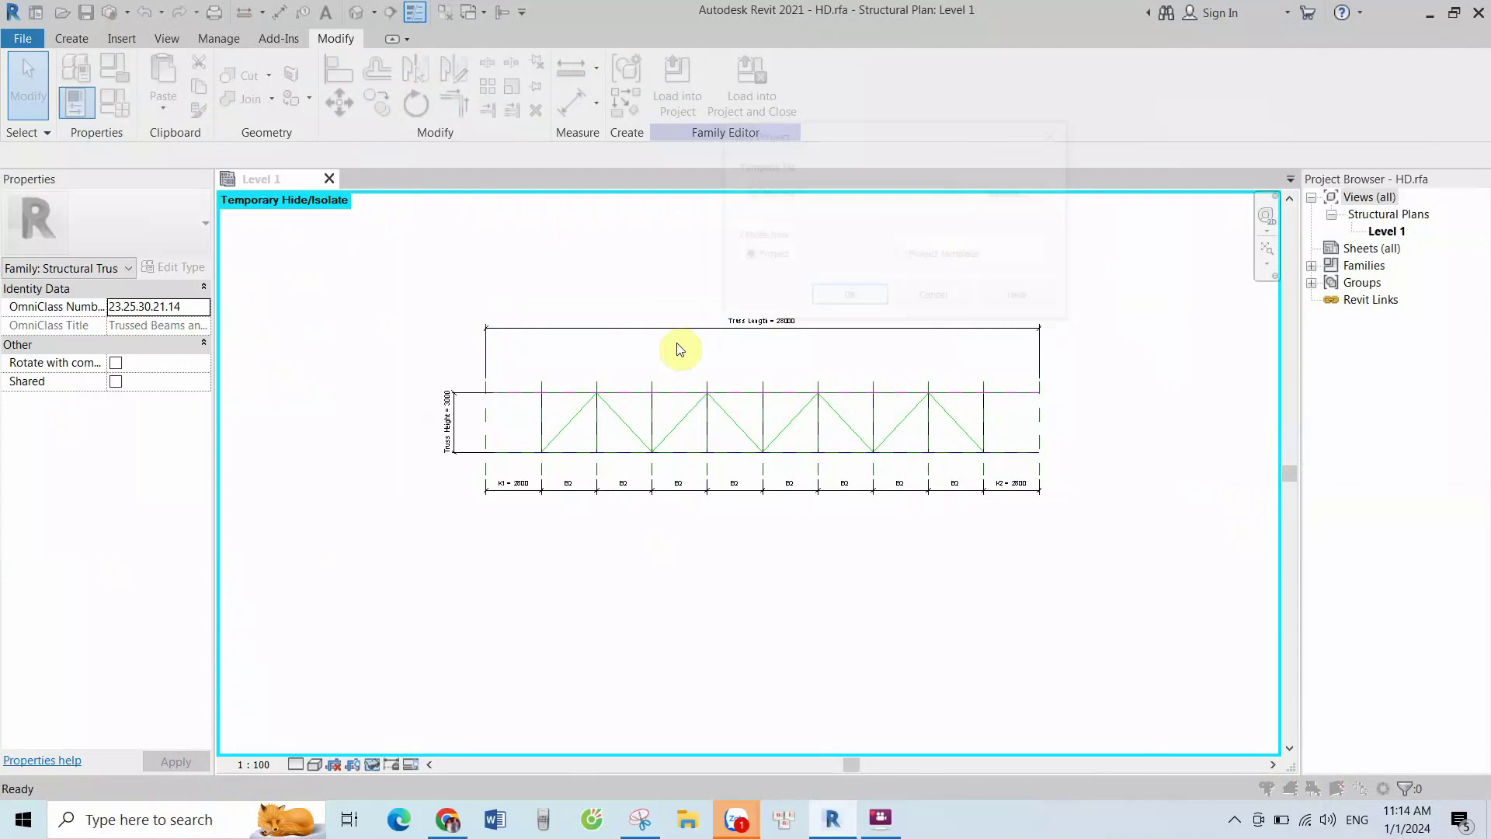
left_click(856, 194)
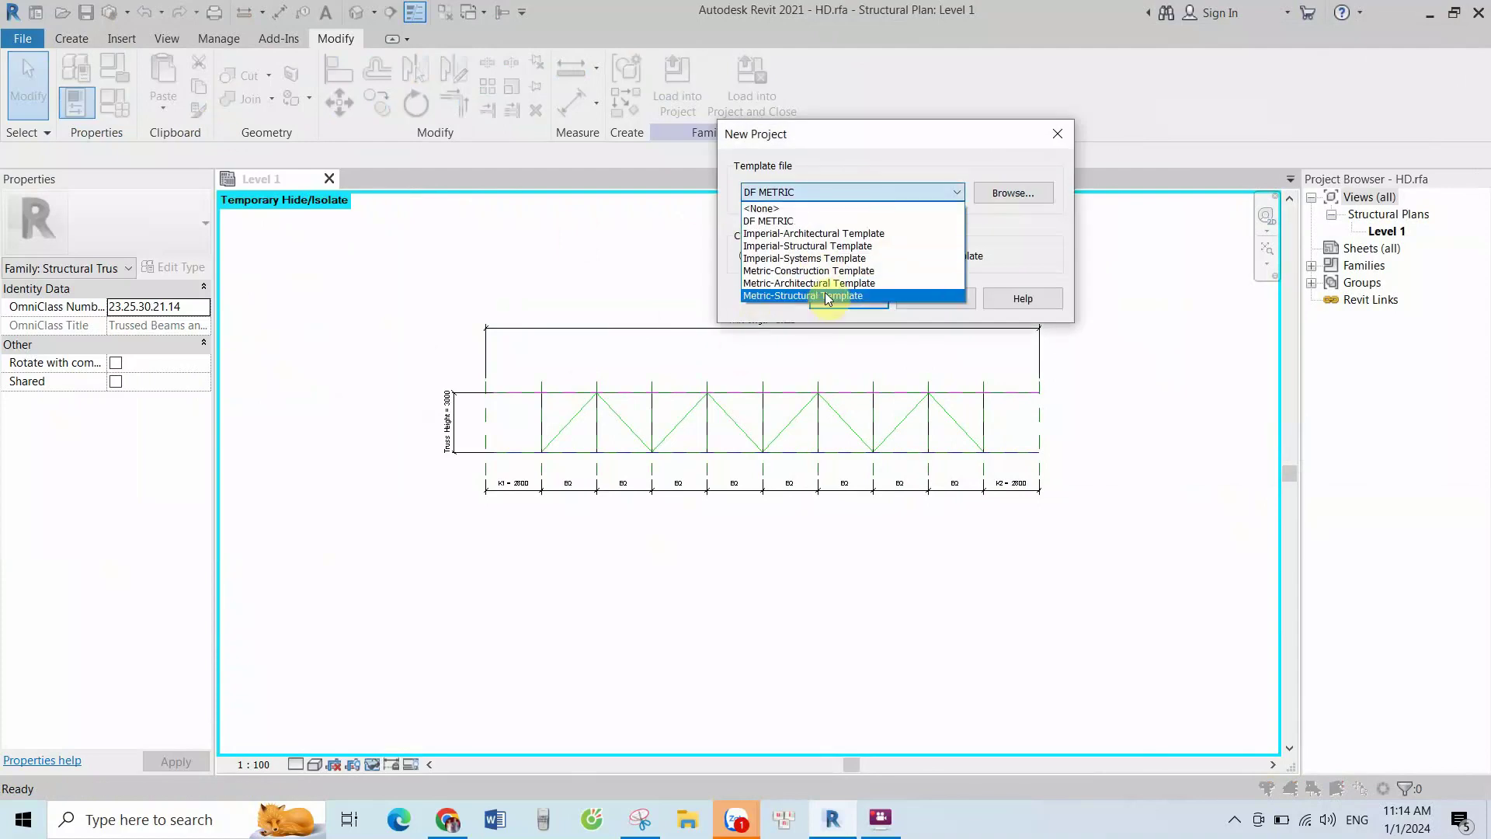
left_click(827, 299)
left_click(850, 296)
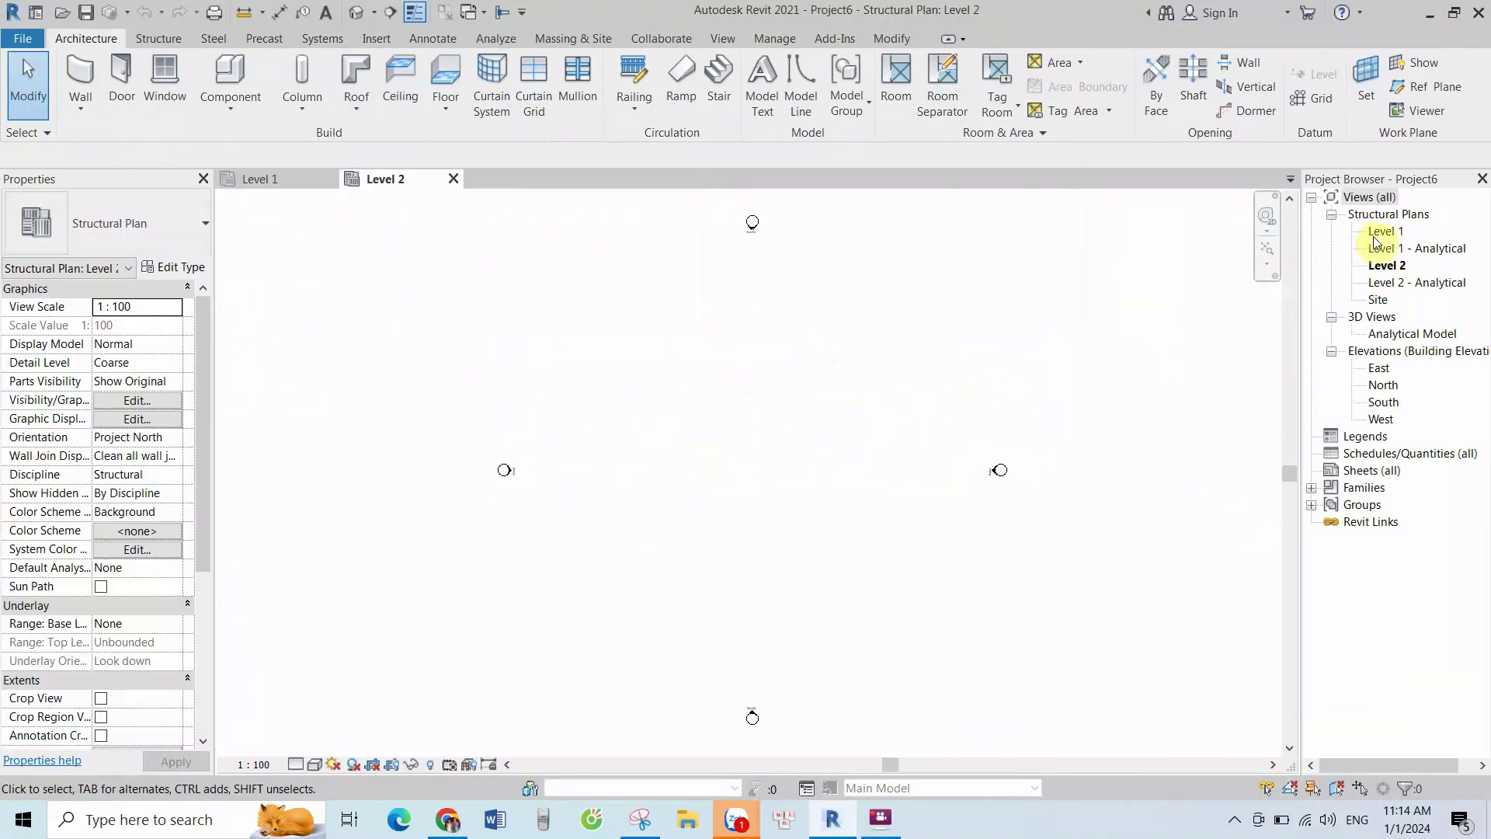
Browse the Structure and Architecture tabs, then switch back to HD.rfa's Level 1 view
scroll(575, 268, "down", 1)
scroll(585, 346, "down", 1)
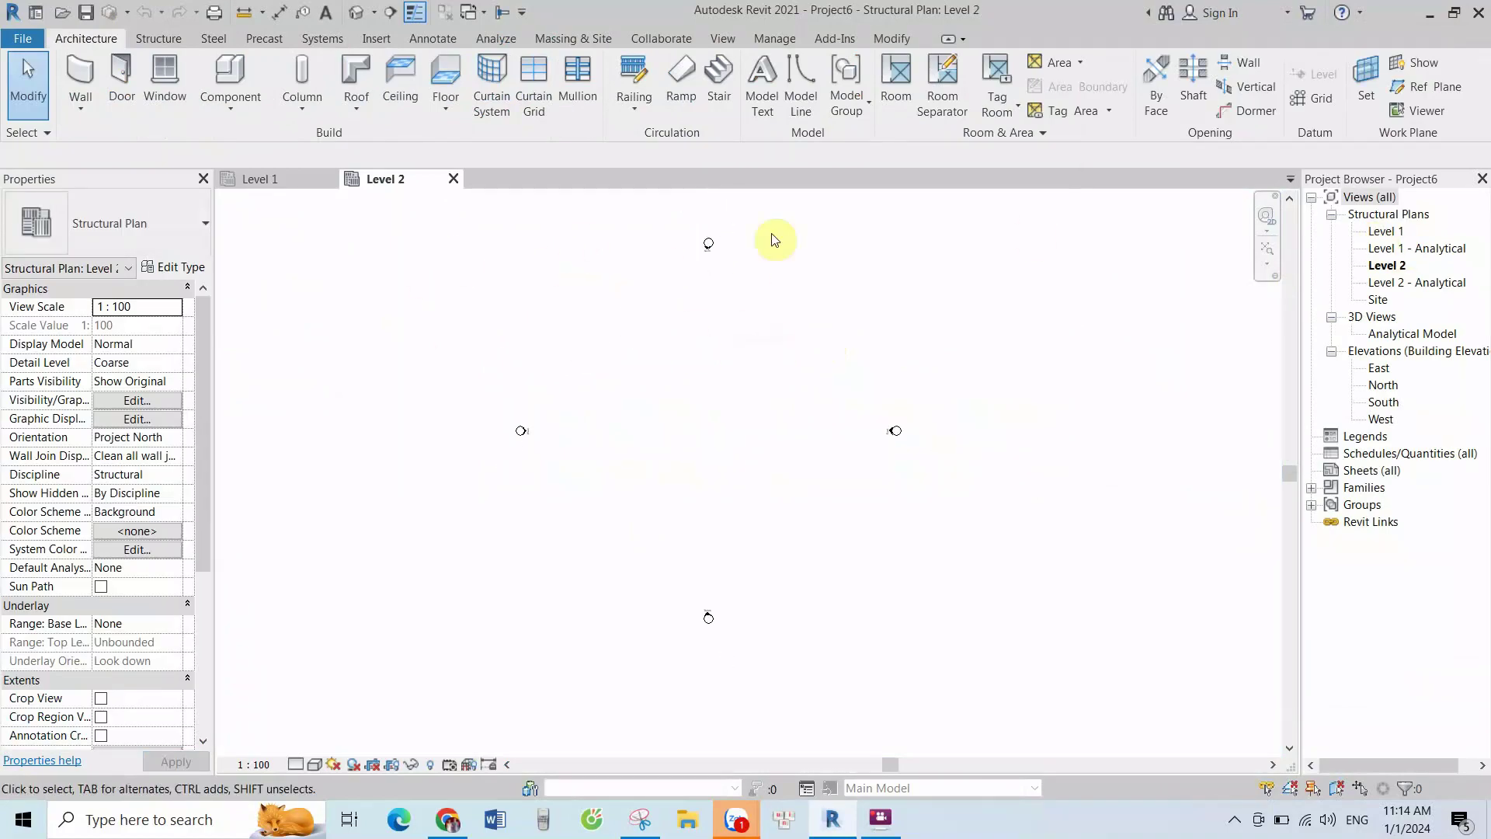
scroll(592, 207, "up", 1)
scroll(705, 280, "up", 1)
scroll(776, 357, "down", 2)
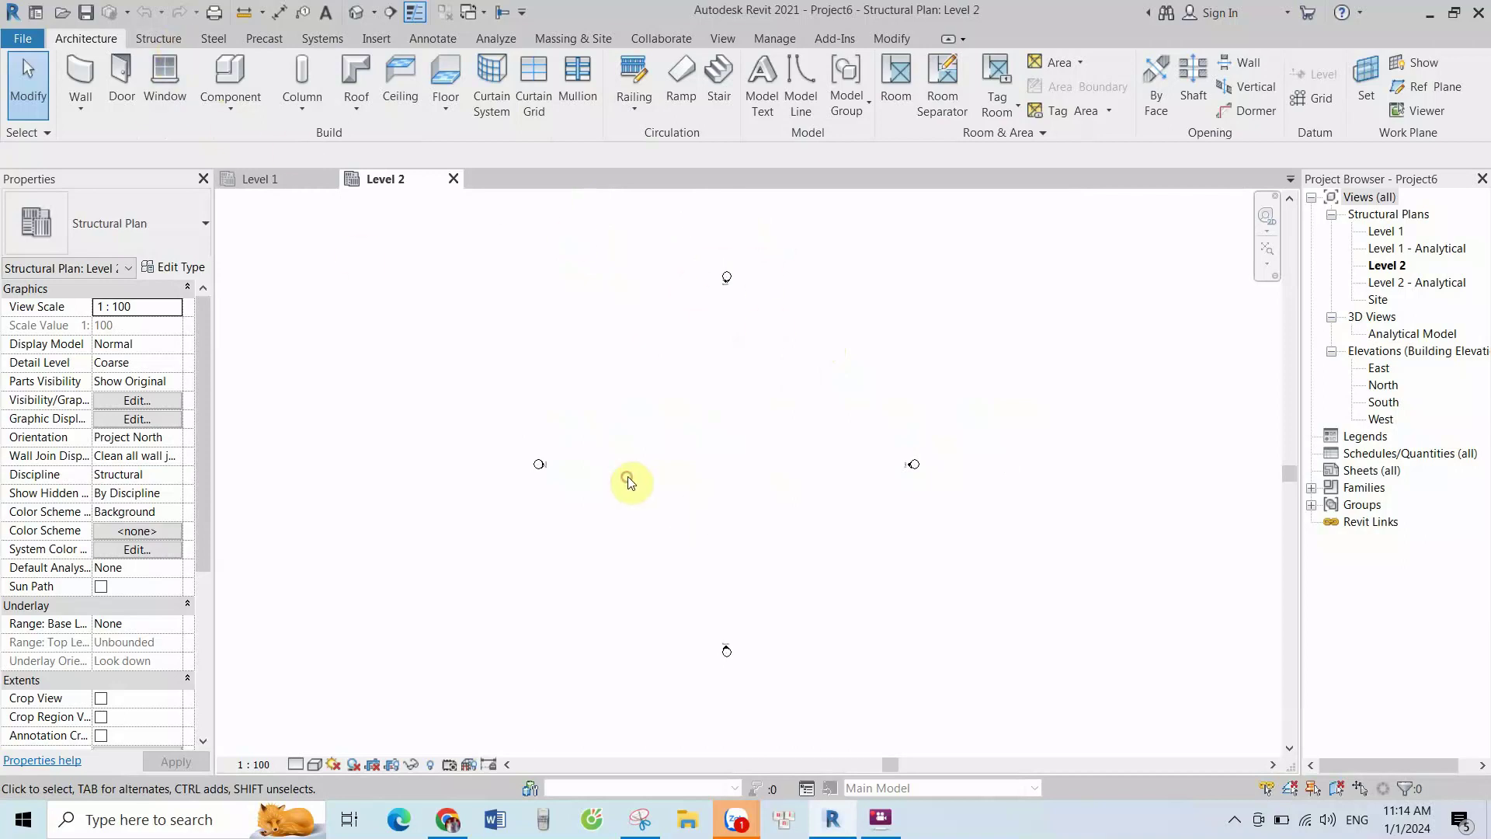
left_click(159, 38)
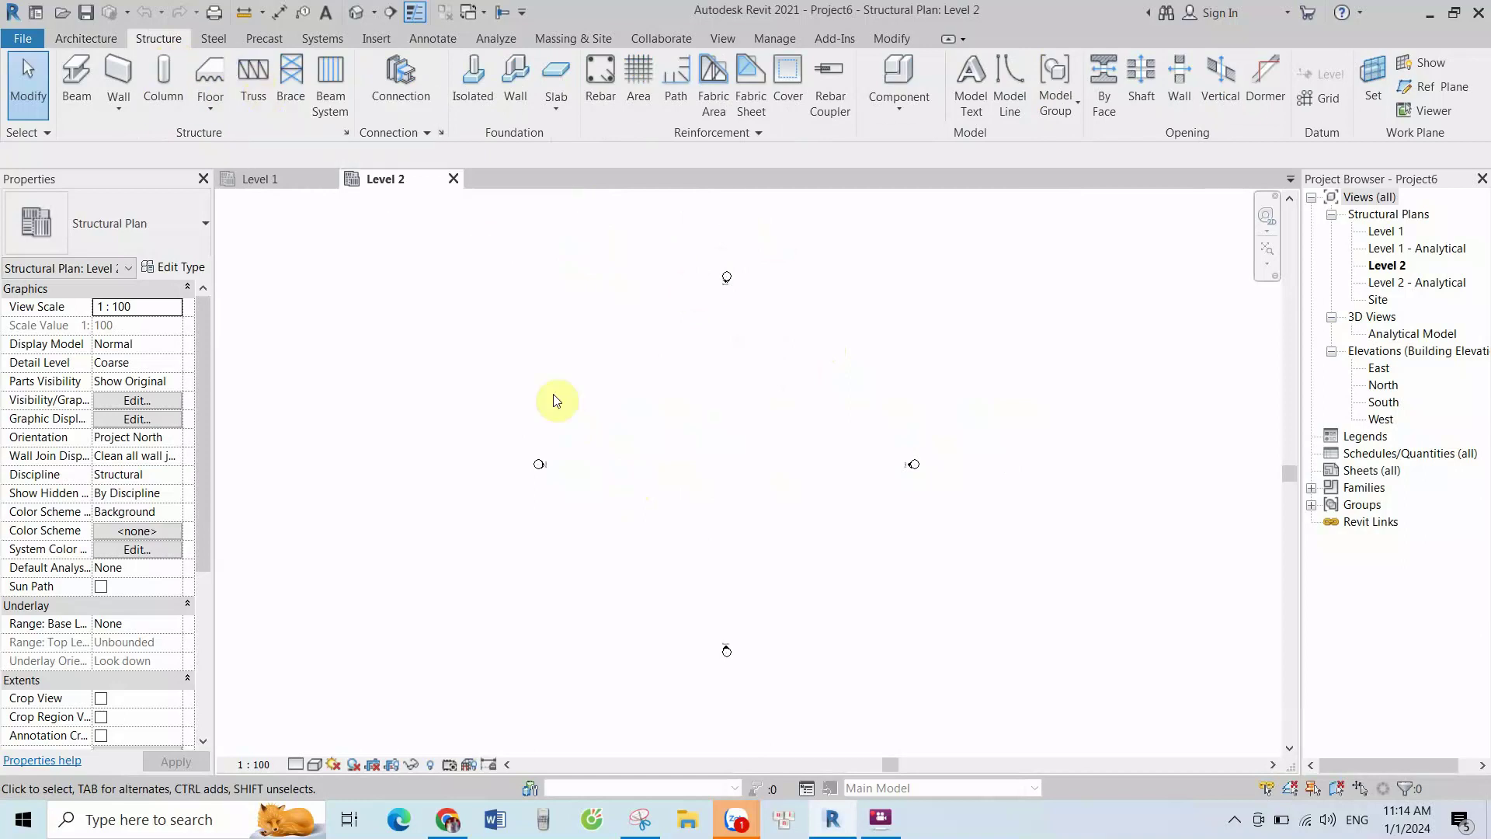
left_click(101, 37)
left_click(171, 40)
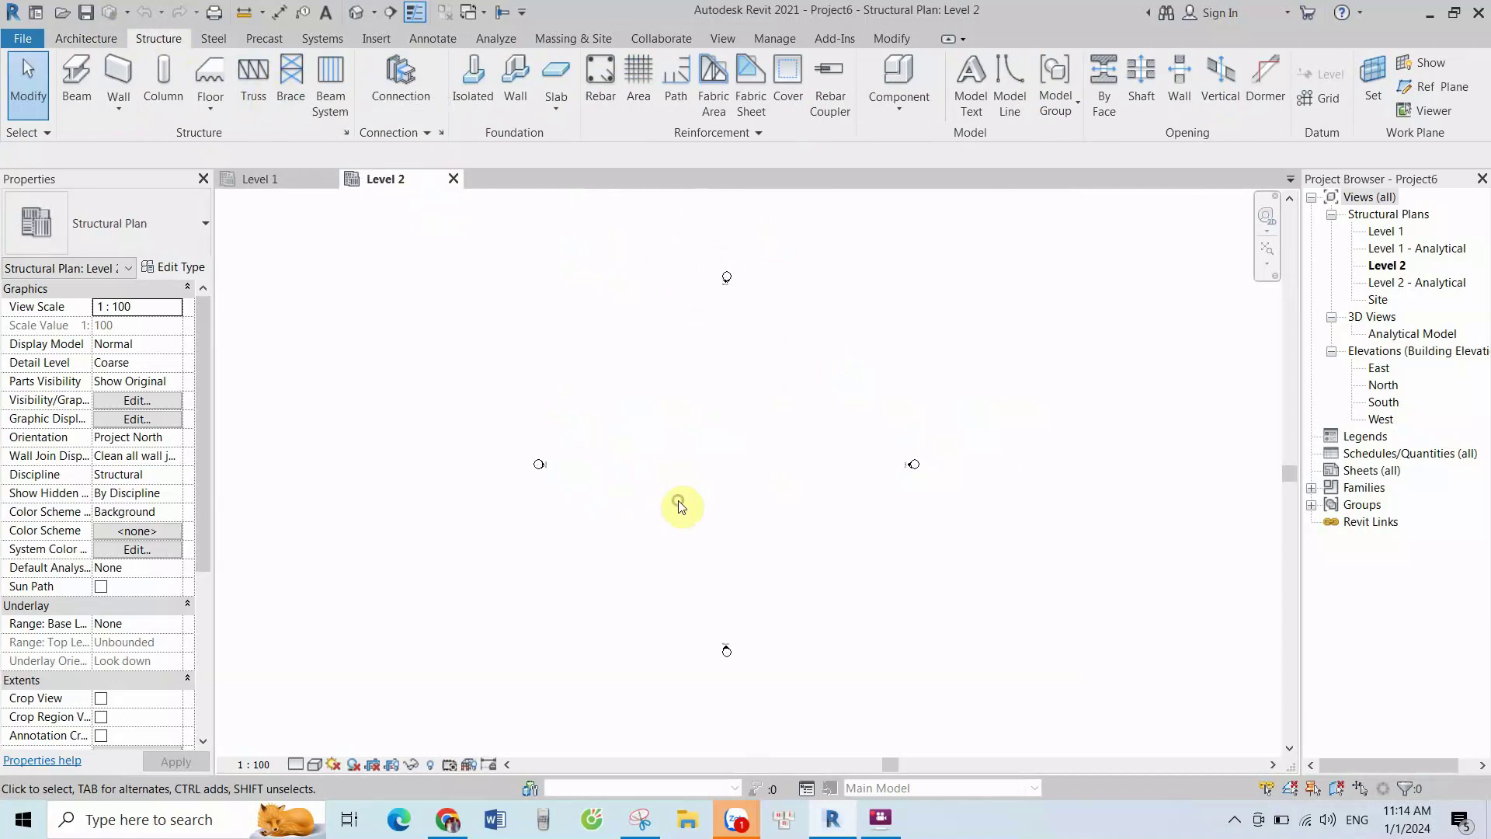
left_click(709, 481)
scroll(885, 466, "up", 1)
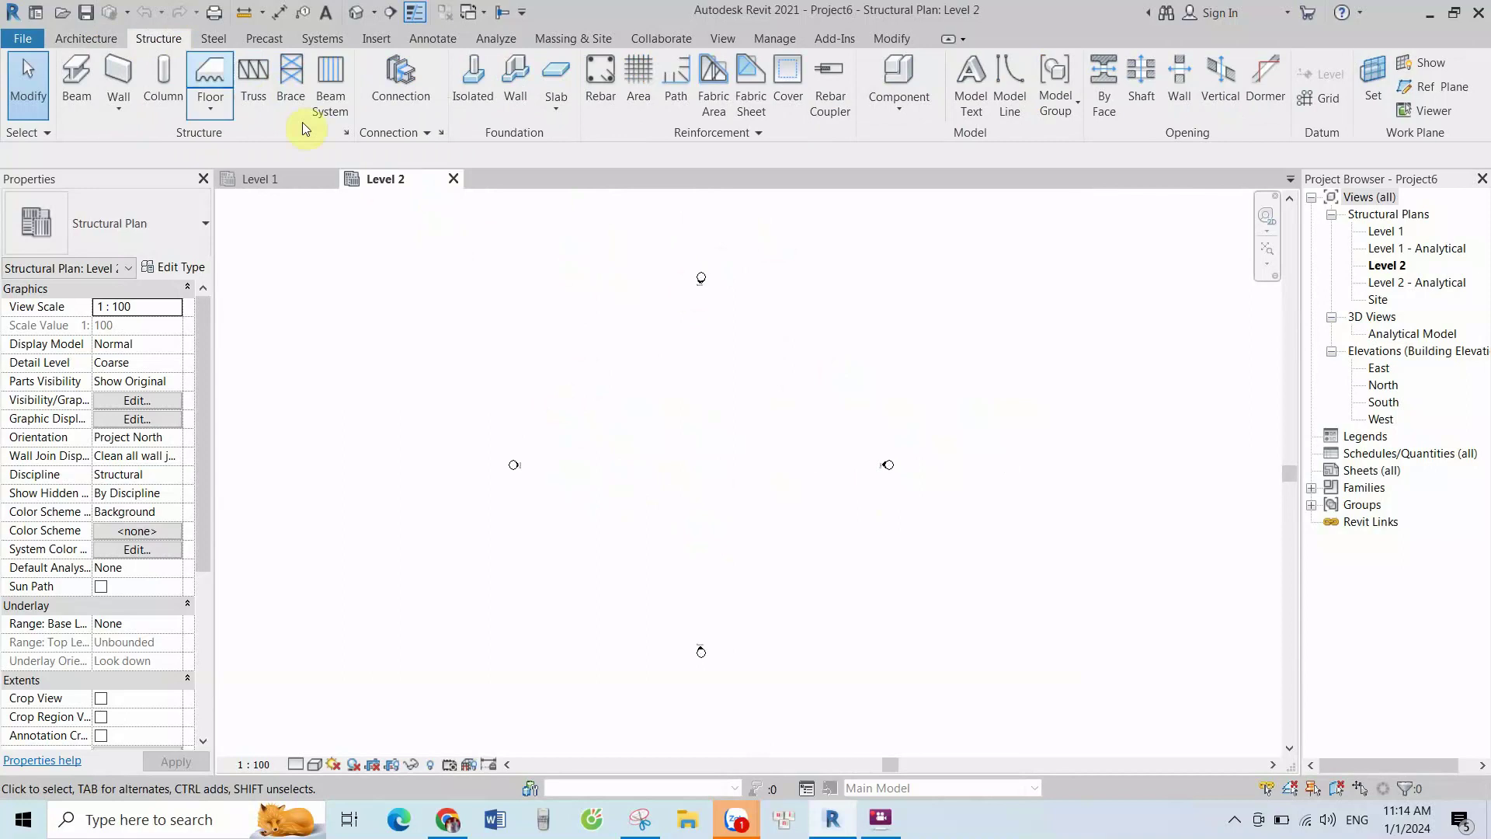
left_click(86, 38)
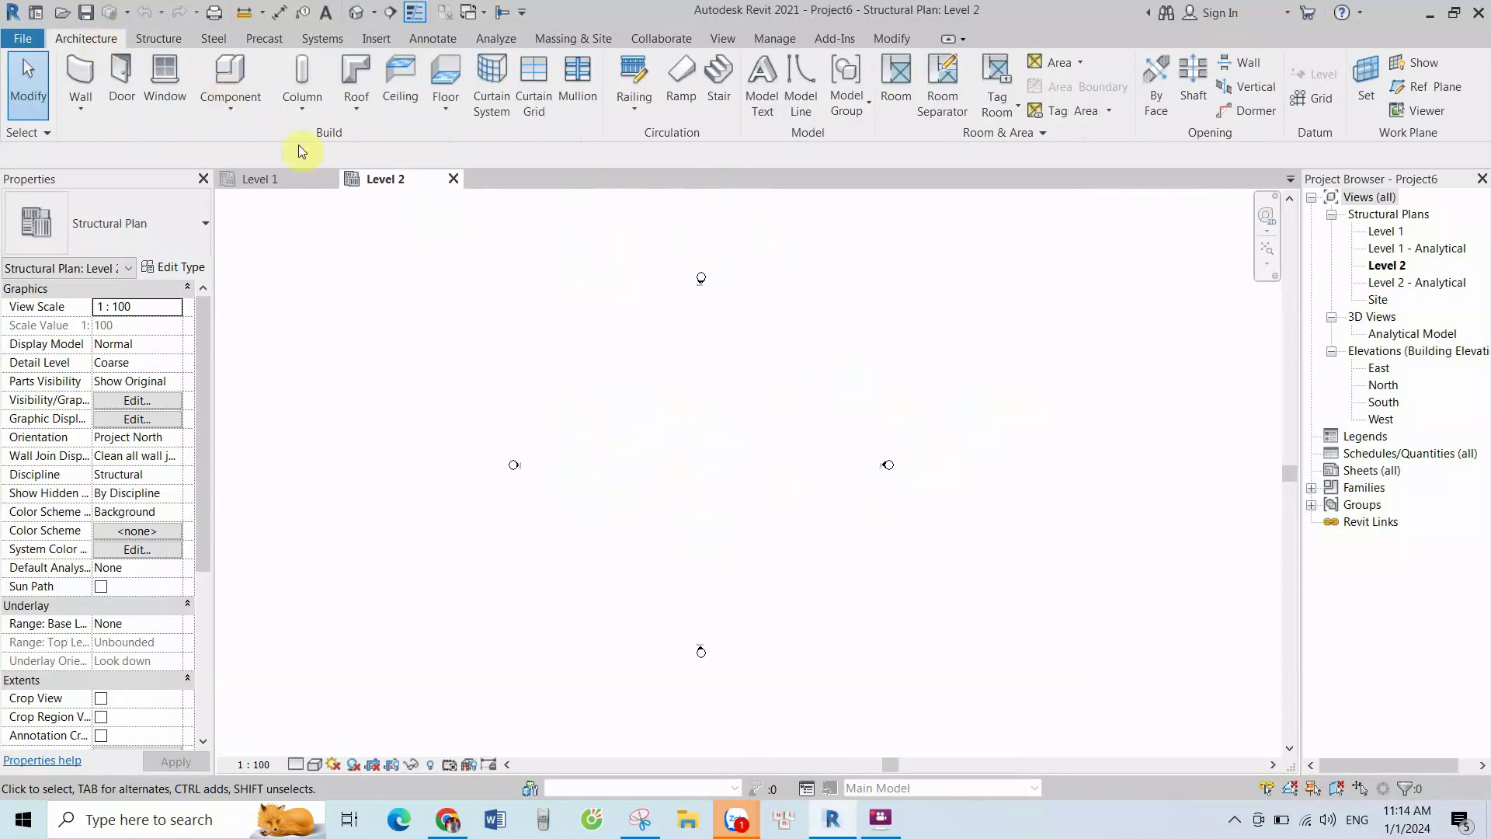
left_click(292, 174)
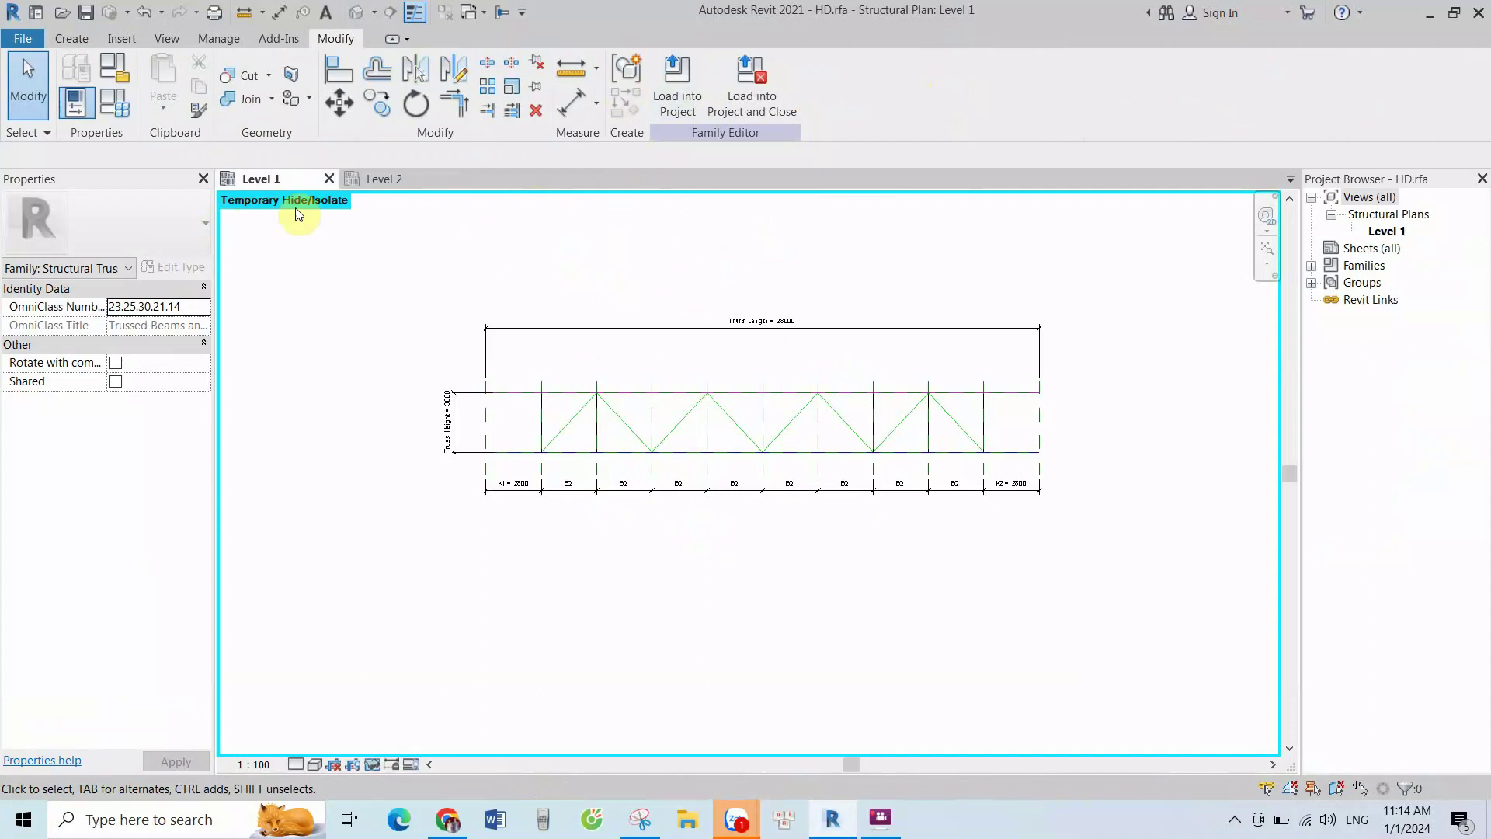
Load HD into Project6 and place a 28000-span truss on Level 2
left_click(671, 77)
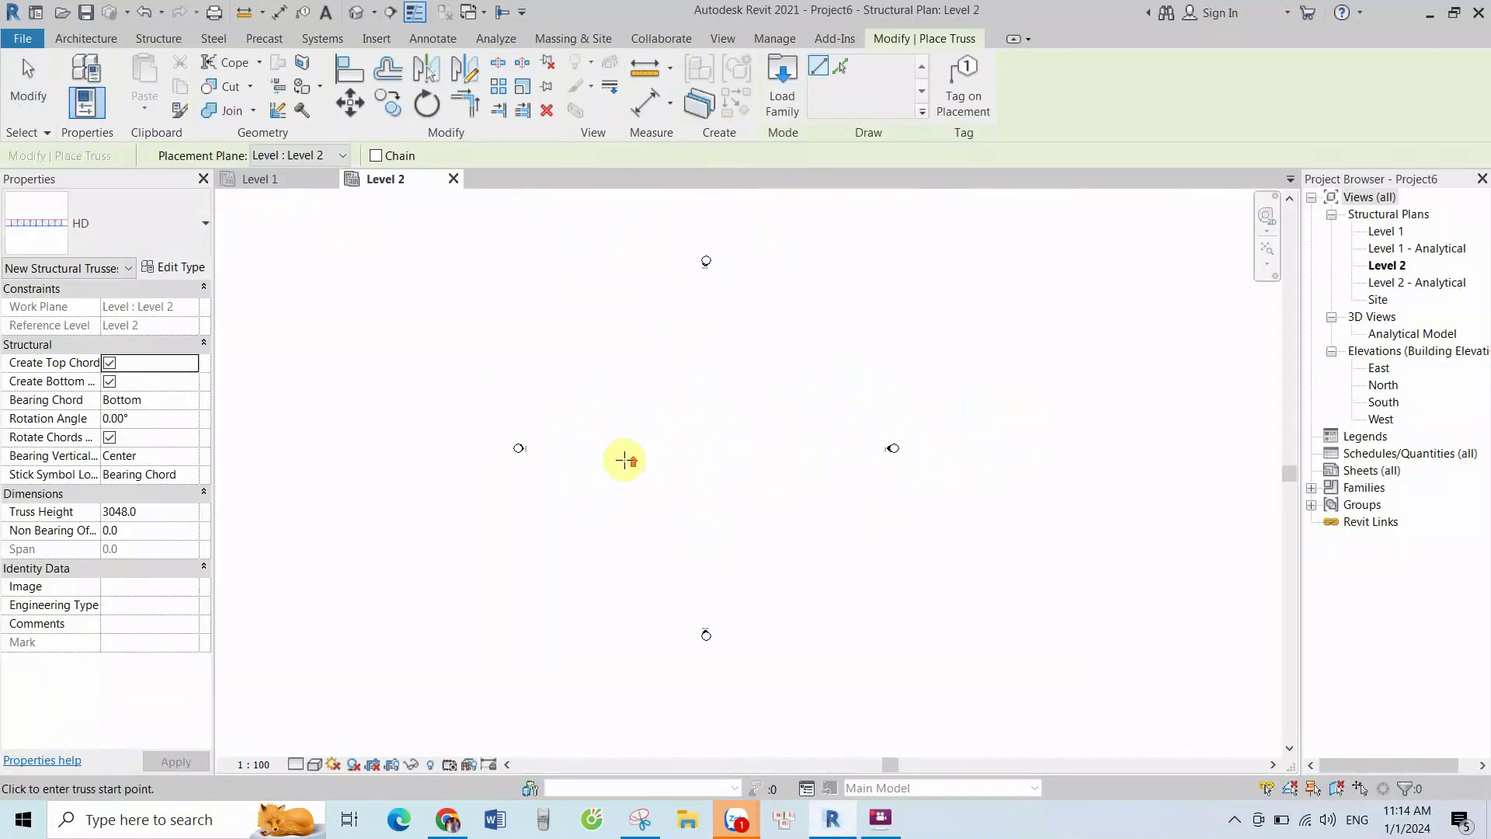
scroll(624, 460, "up", 1)
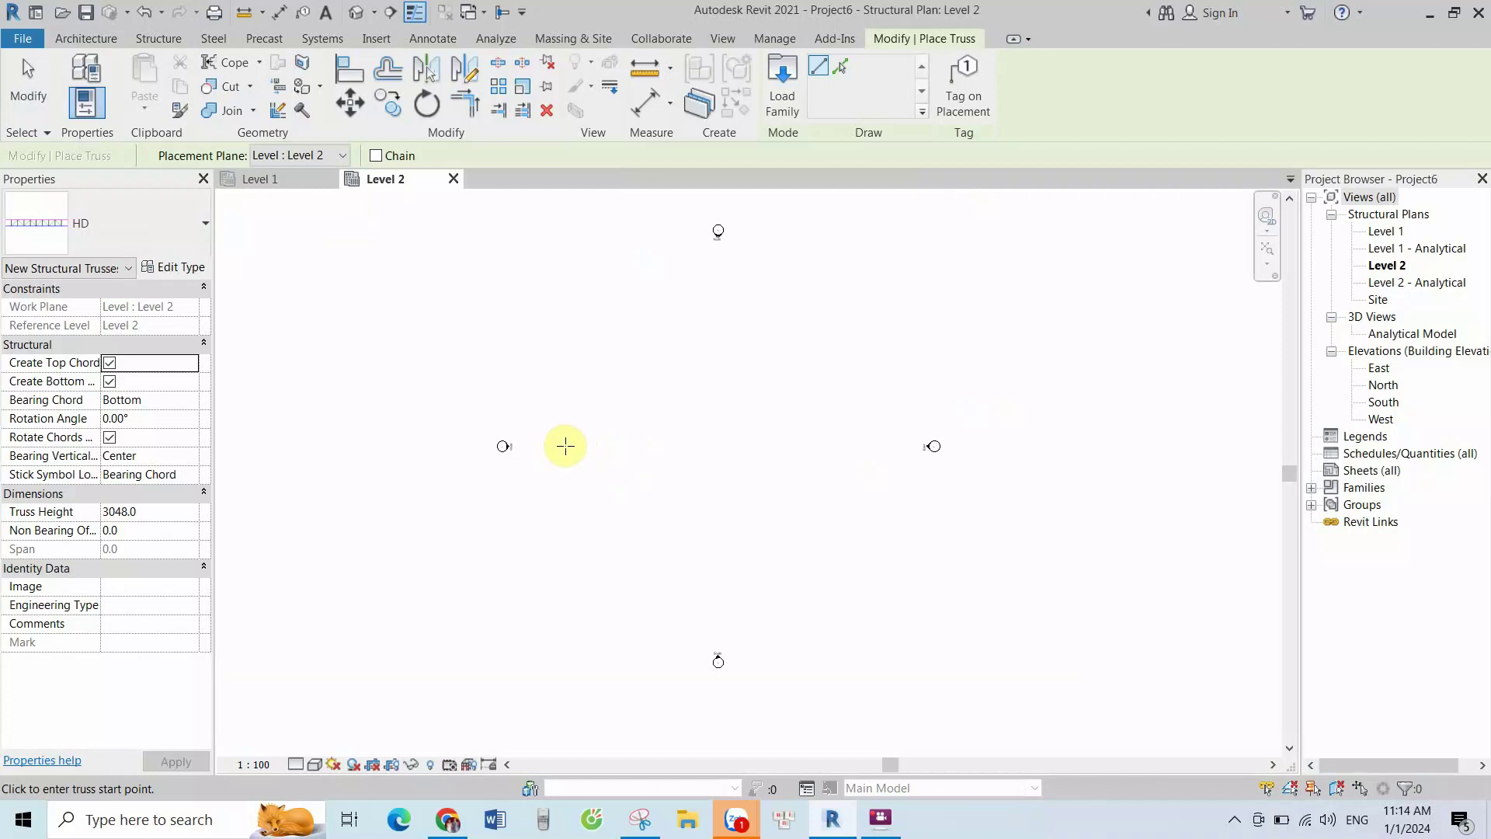
left_click(566, 446)
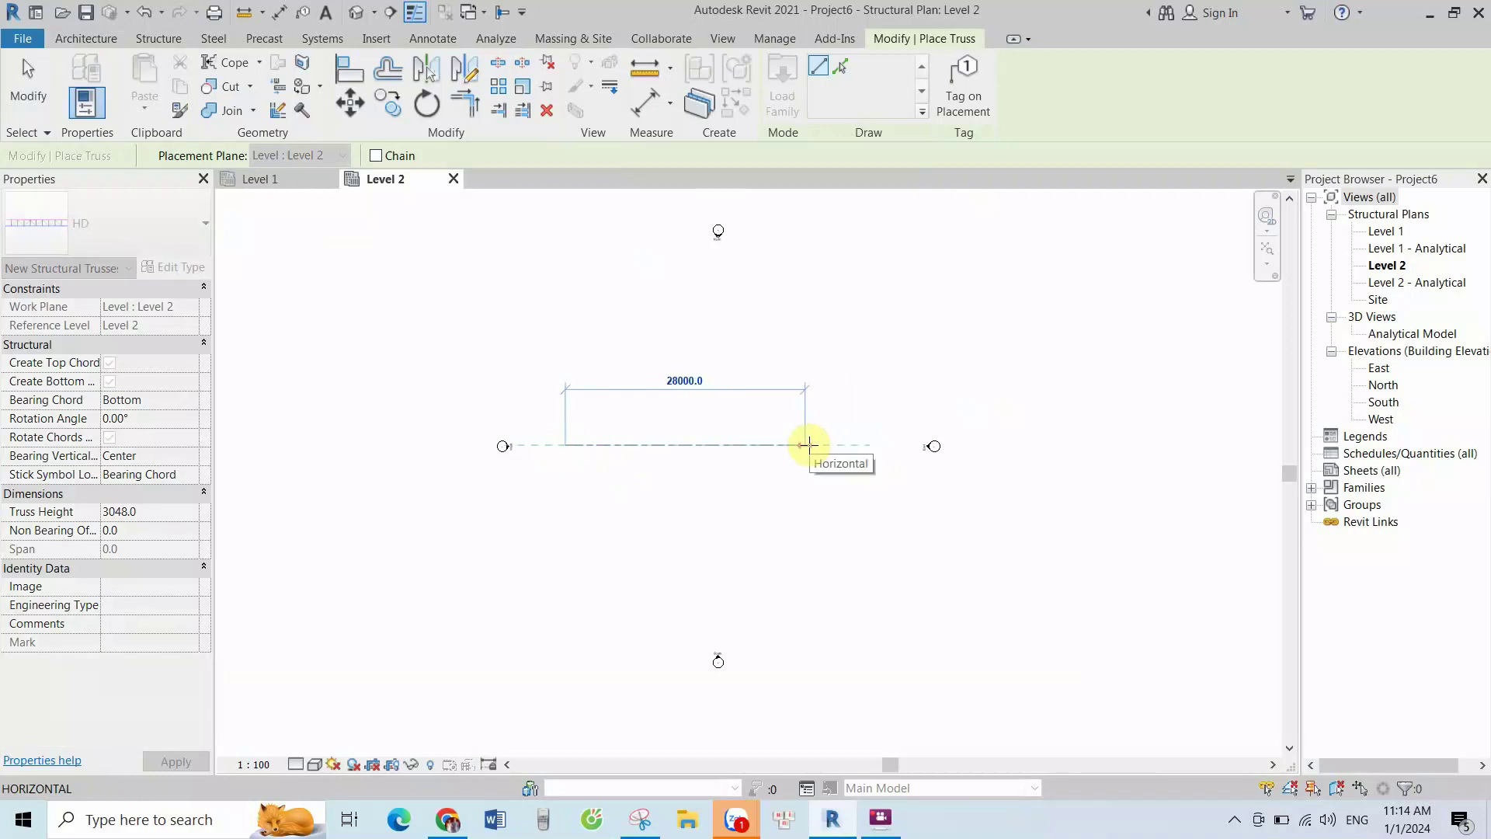
left_click(807, 446)
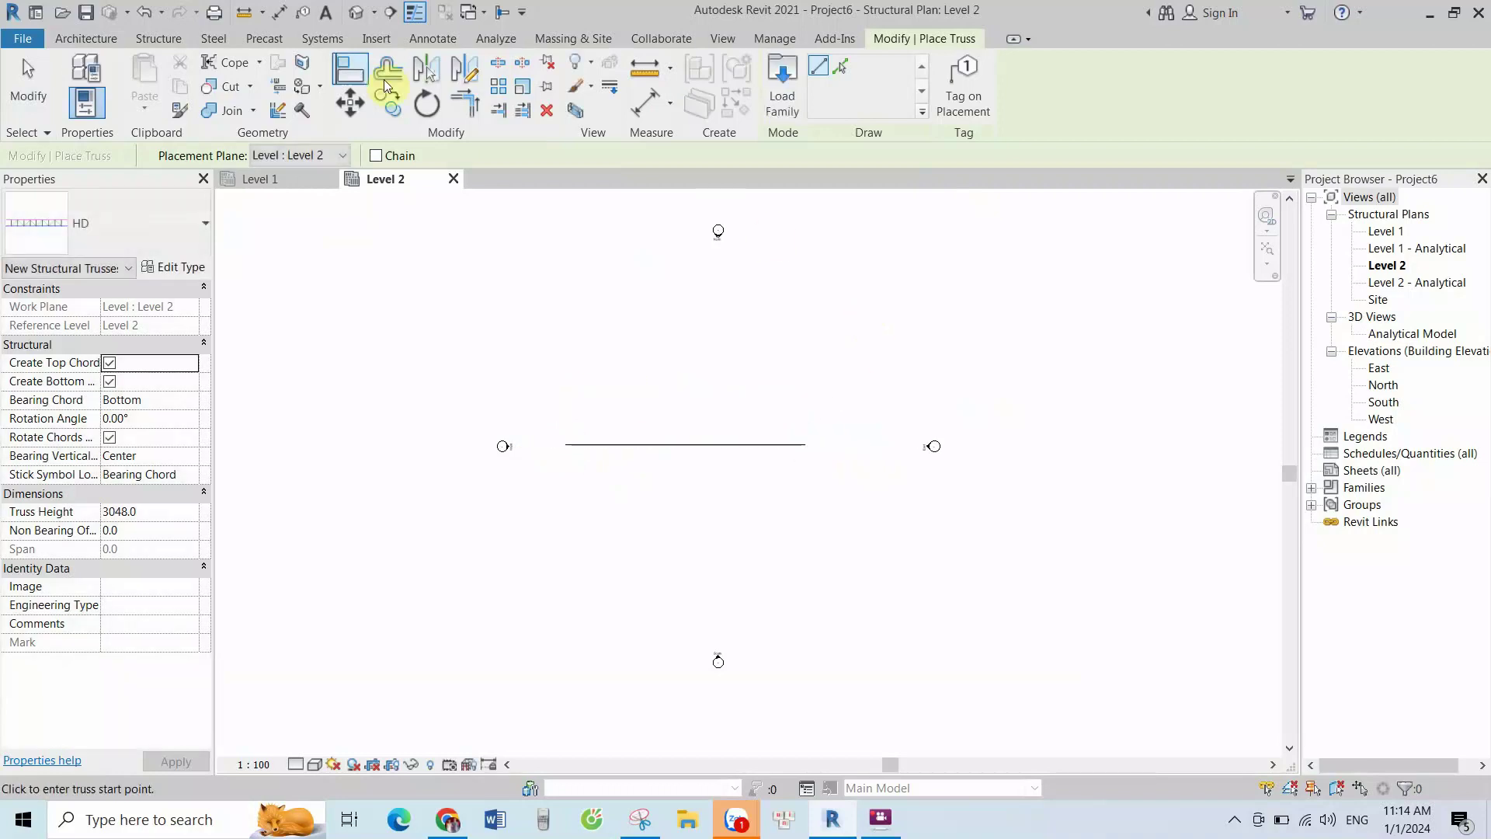
View the placed truss from the FRONT in the default 3D view
left_click(357, 13)
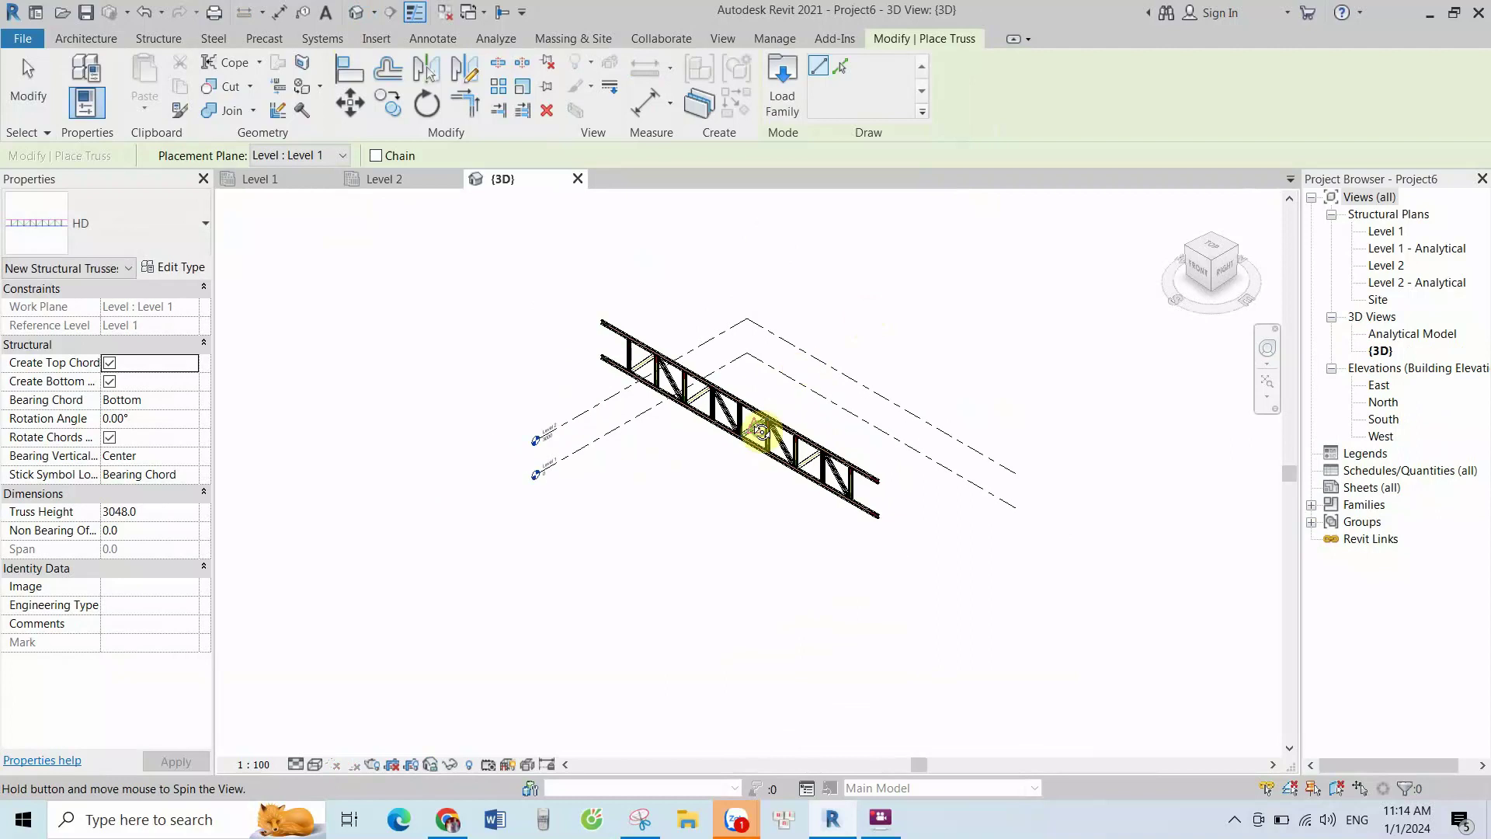
middle_click_drag(761, 432, 839, 389, "shift")
left_click(1211, 249)
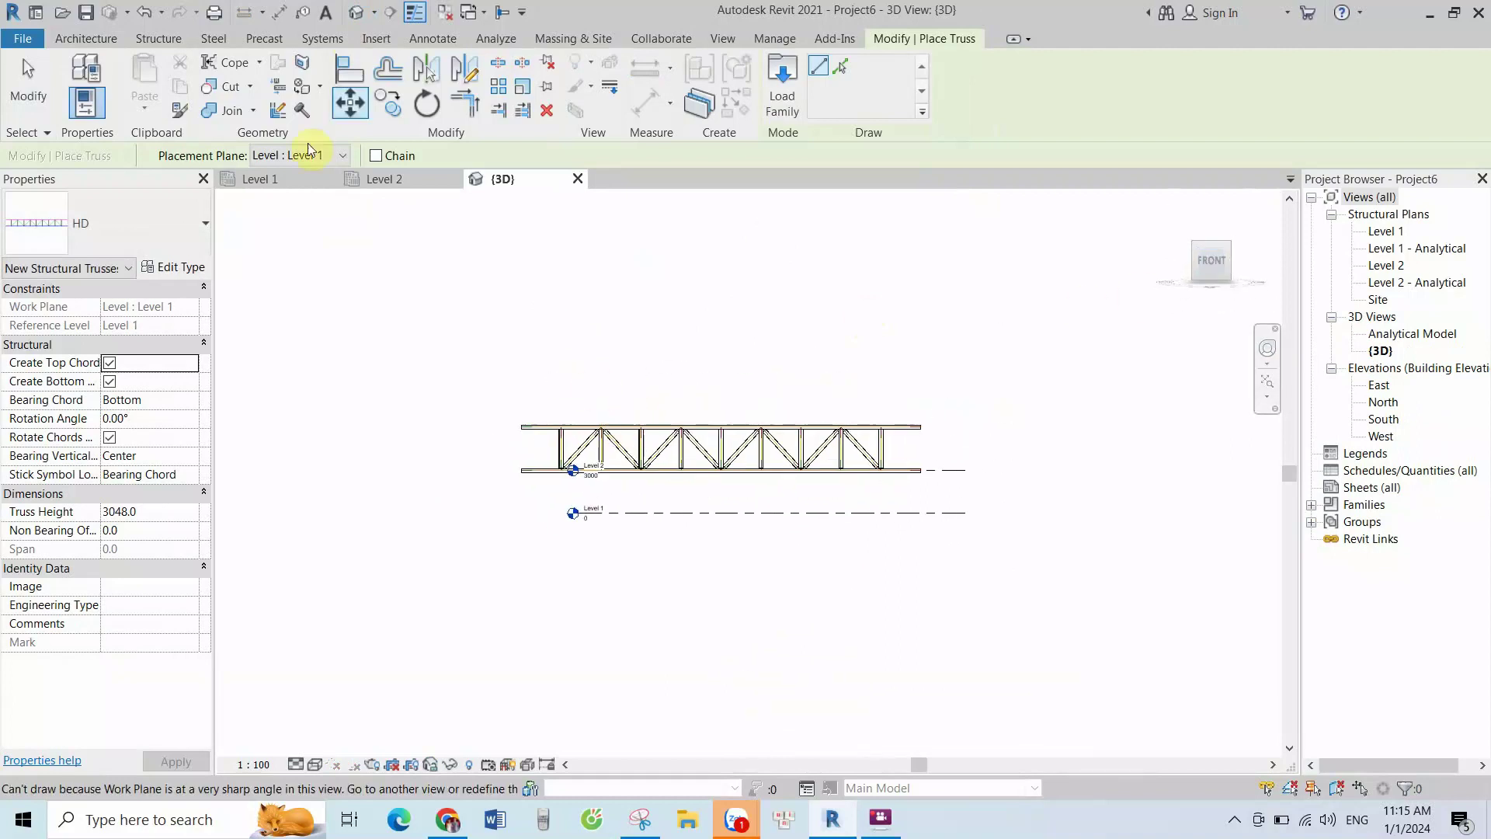
key("Escape")
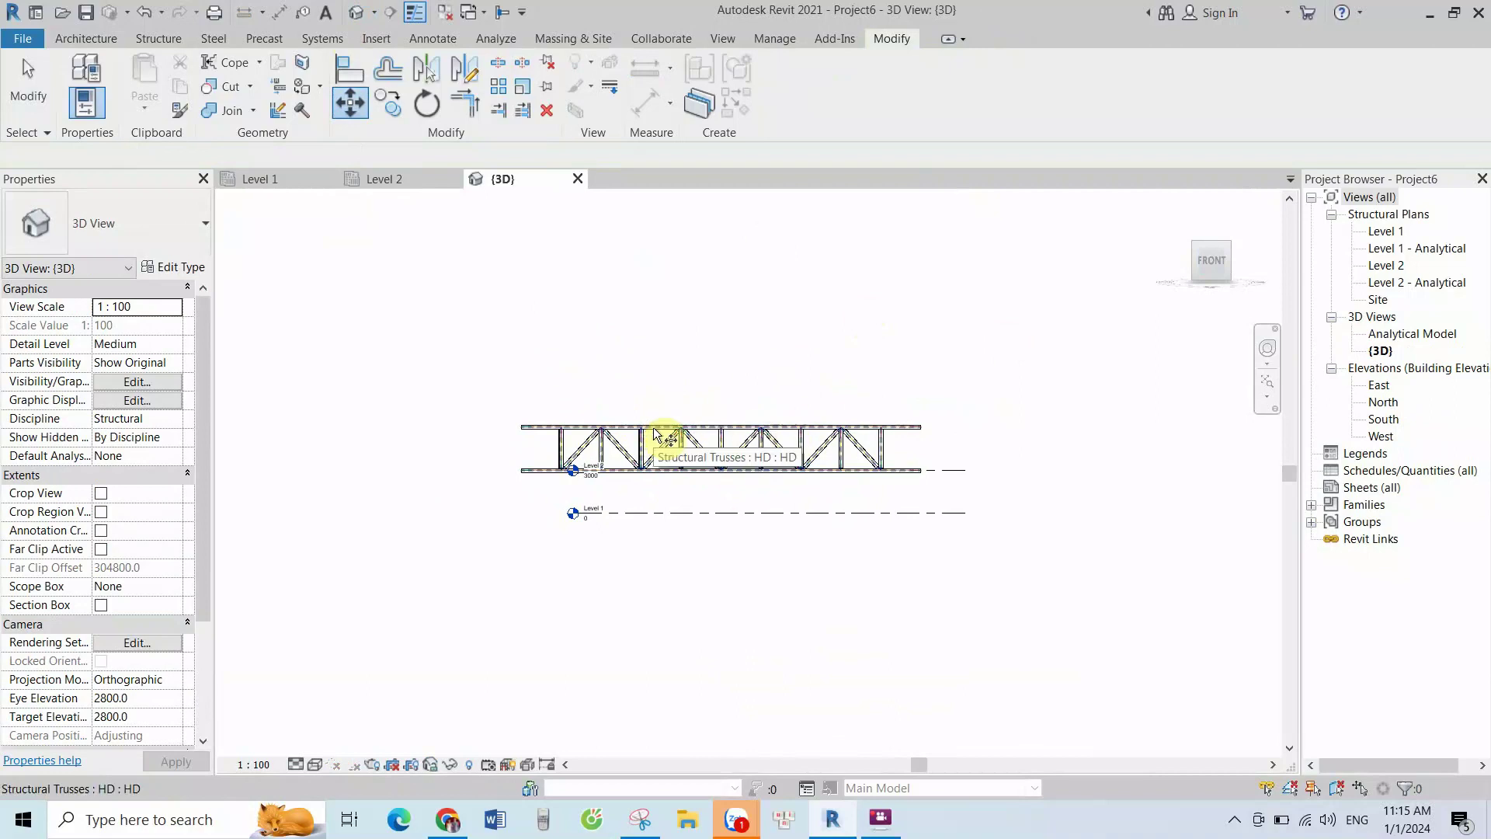
Select the placed truss and shift it to the right
scroll(544, 436, "up", 3)
key("Escape")
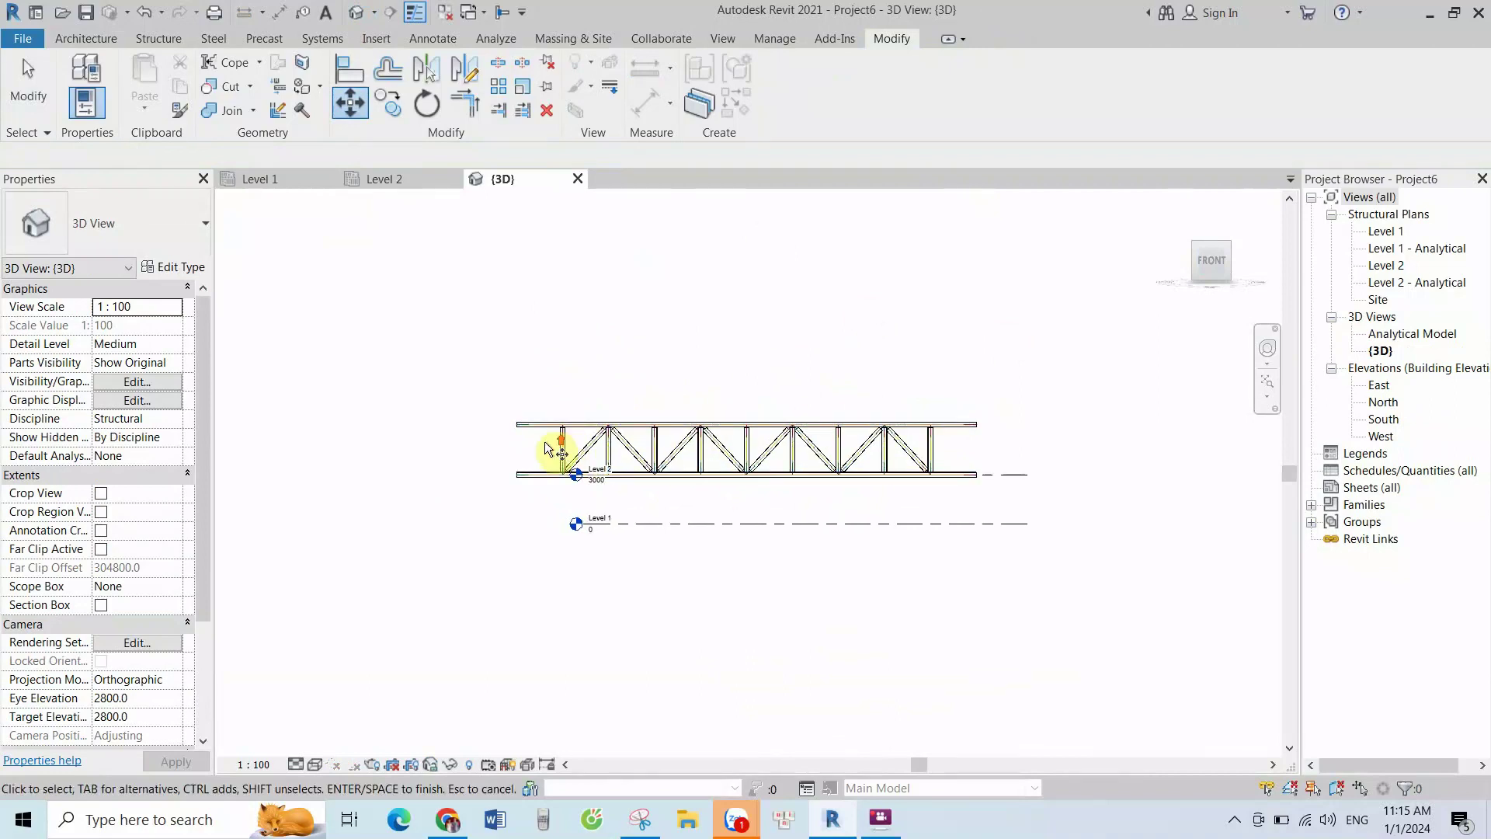
left_click(526, 431)
left_click_drag(526, 431, 710, 427)
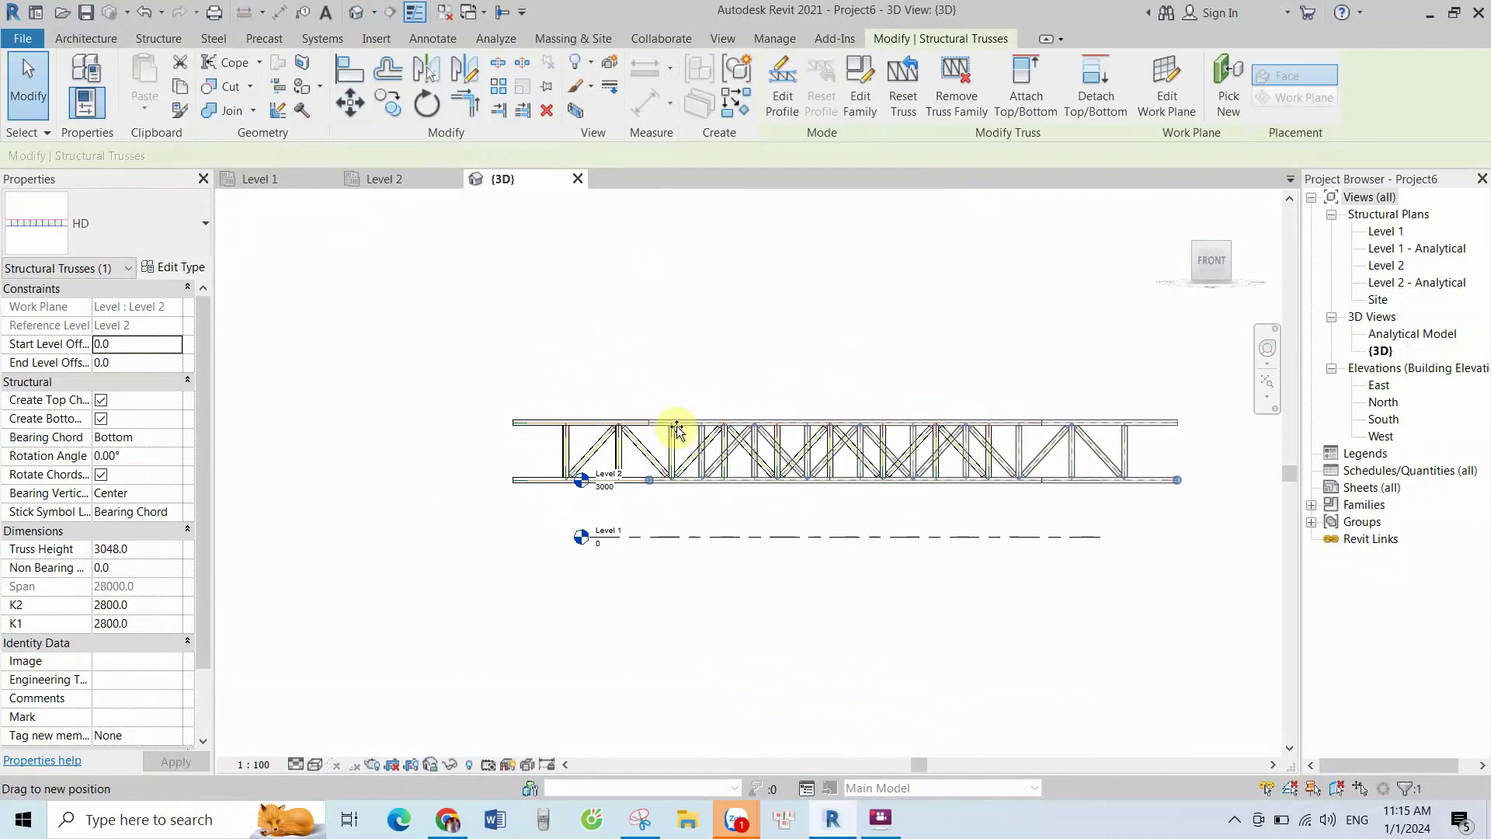
left_click(499, 419)
scroll(816, 476, "up", 1)
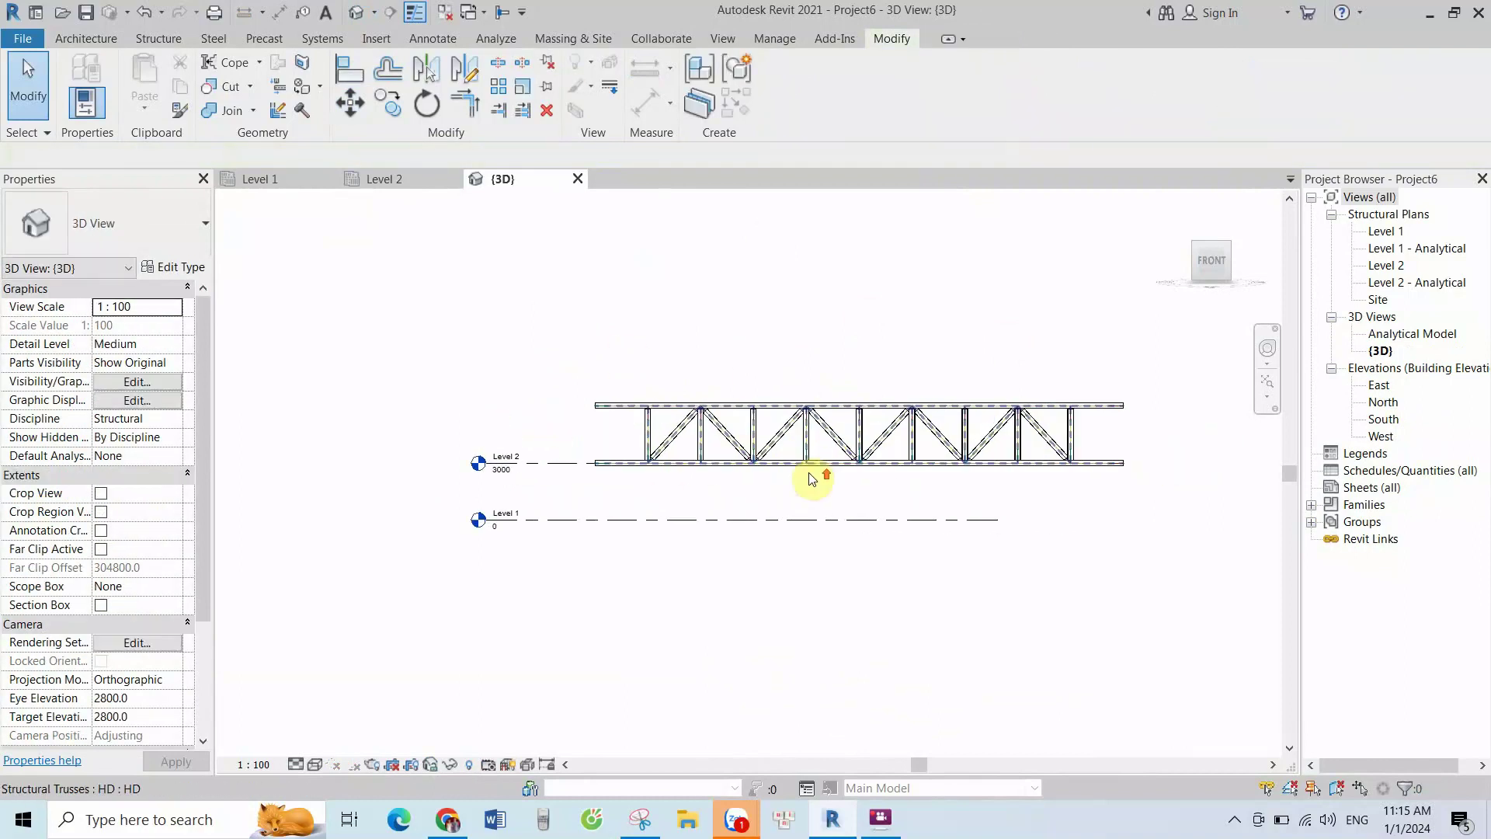
scroll(812, 463, "up", 1)
scroll(655, 456, "up", 1)
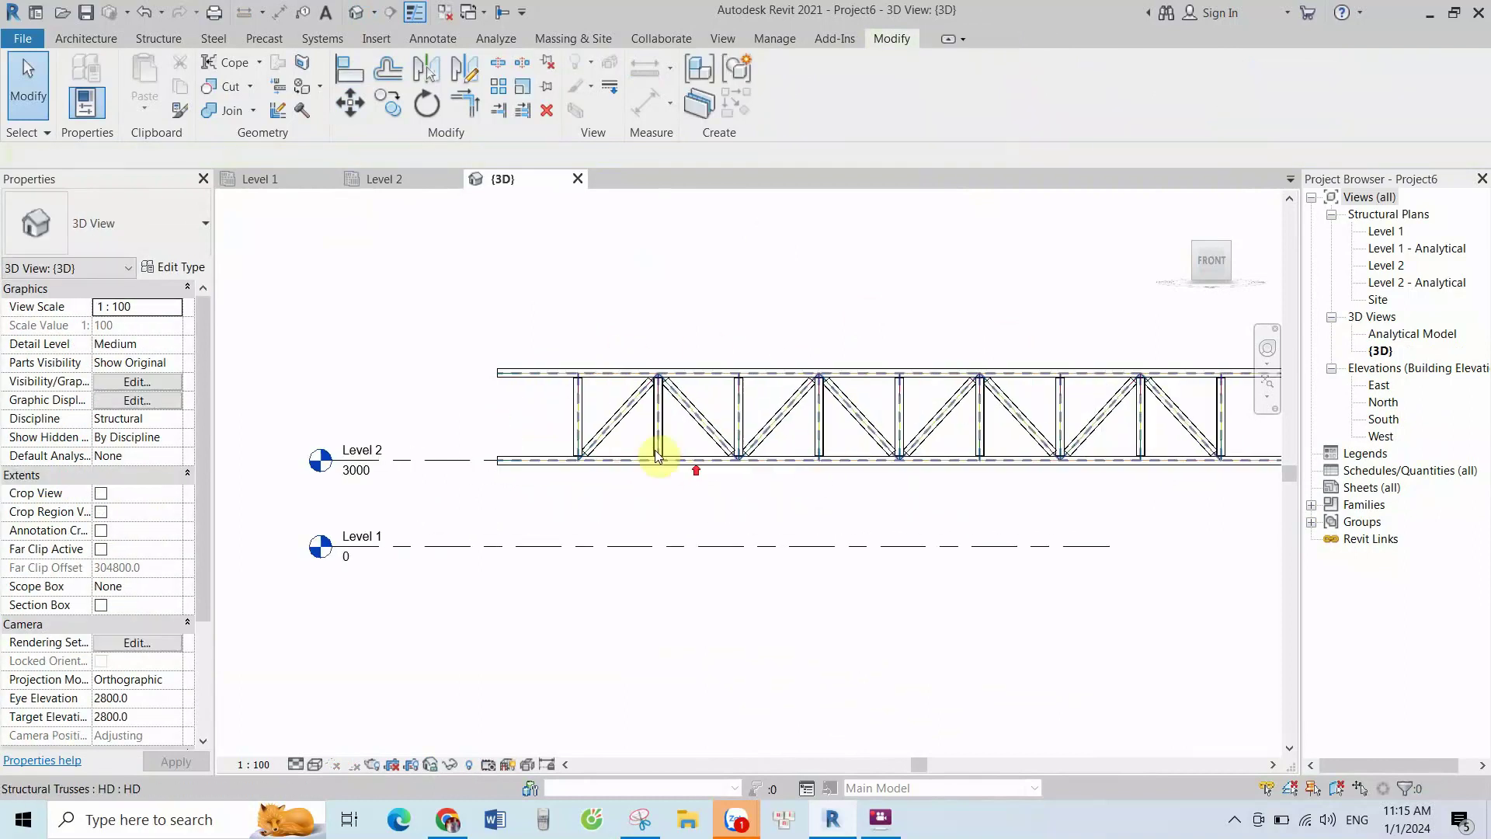
scroll(655, 464, "up", 1)
scroll(667, 316, "up", 2)
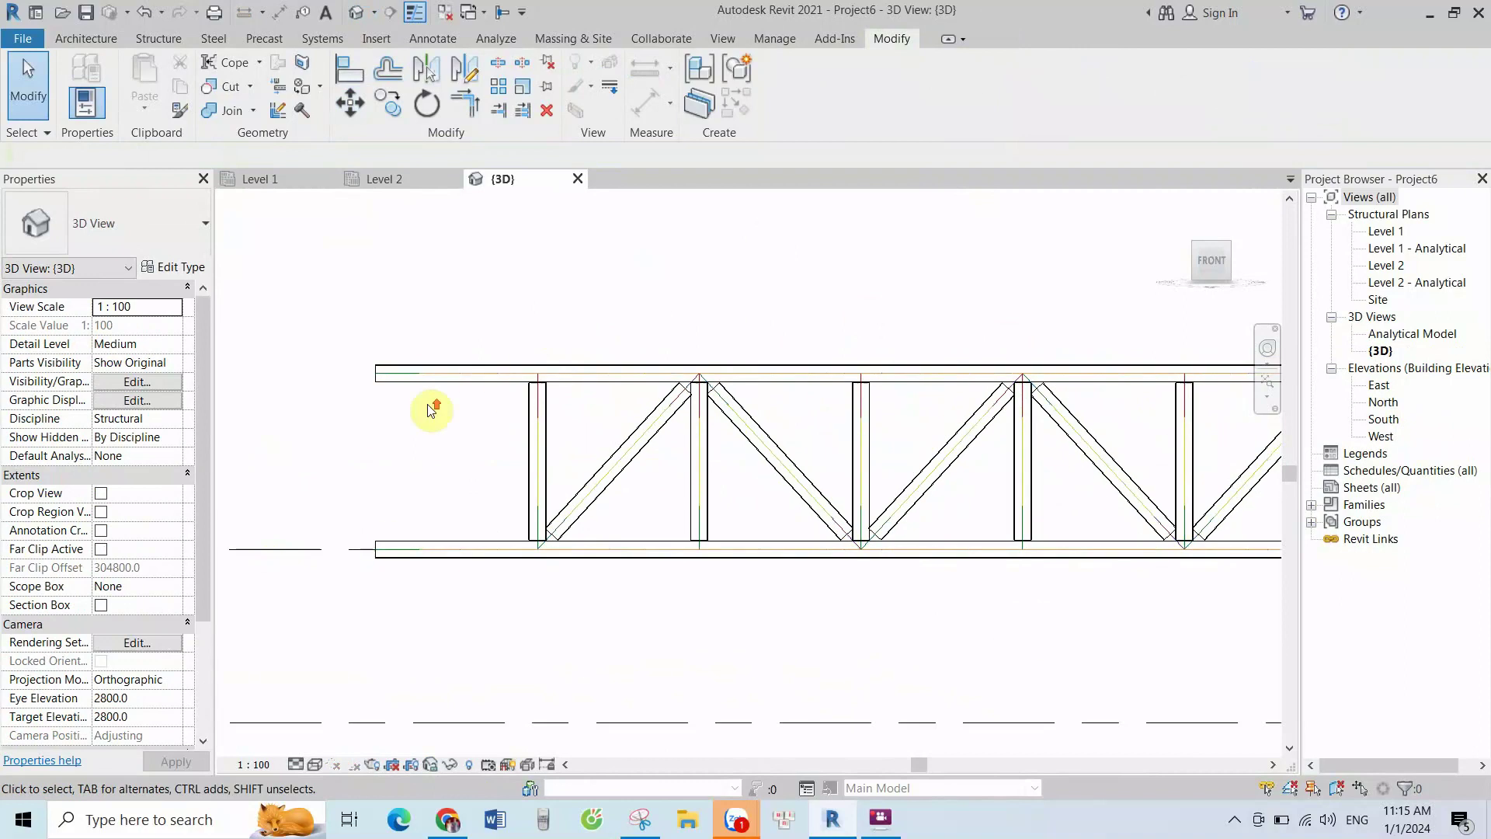
scroll(567, 497, "down", 2)
scroll(567, 497, "down", 1)
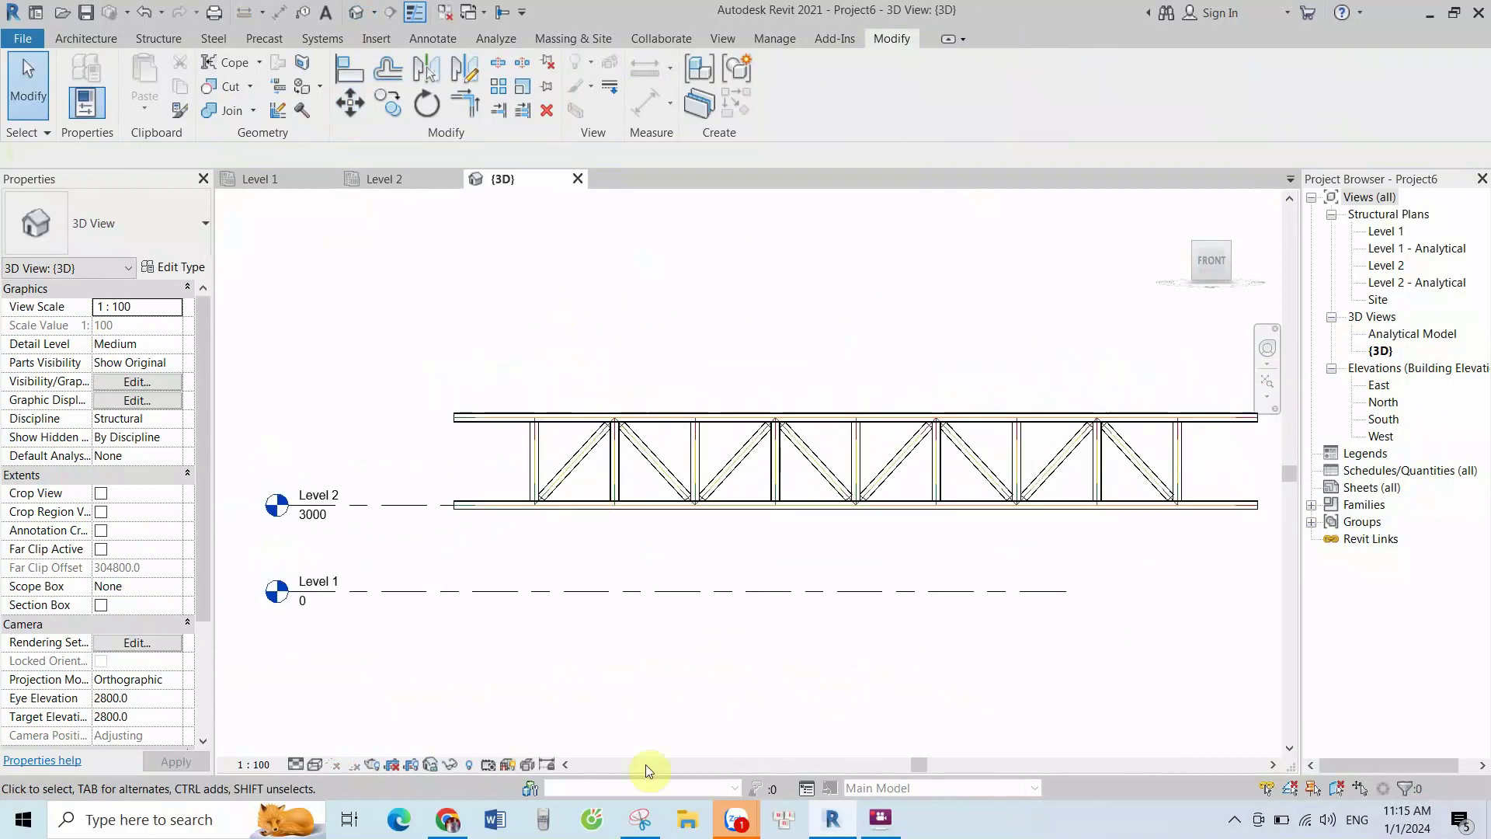
Compare the truss against the reference CAD drawing in the Snipping Tool
left_click(647, 825)
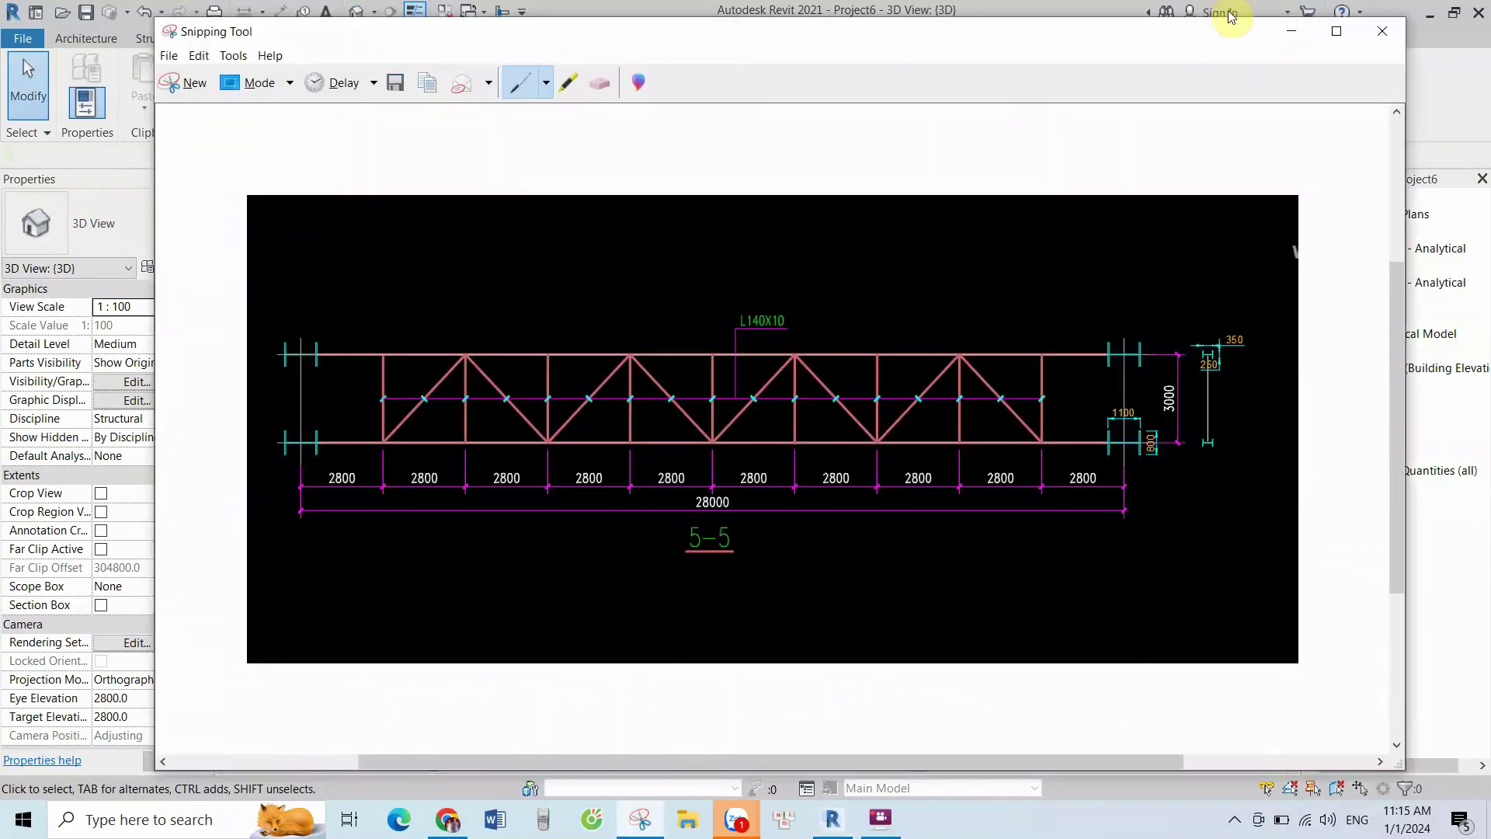
left_click(1295, 31)
scroll(593, 493, "up", 1)
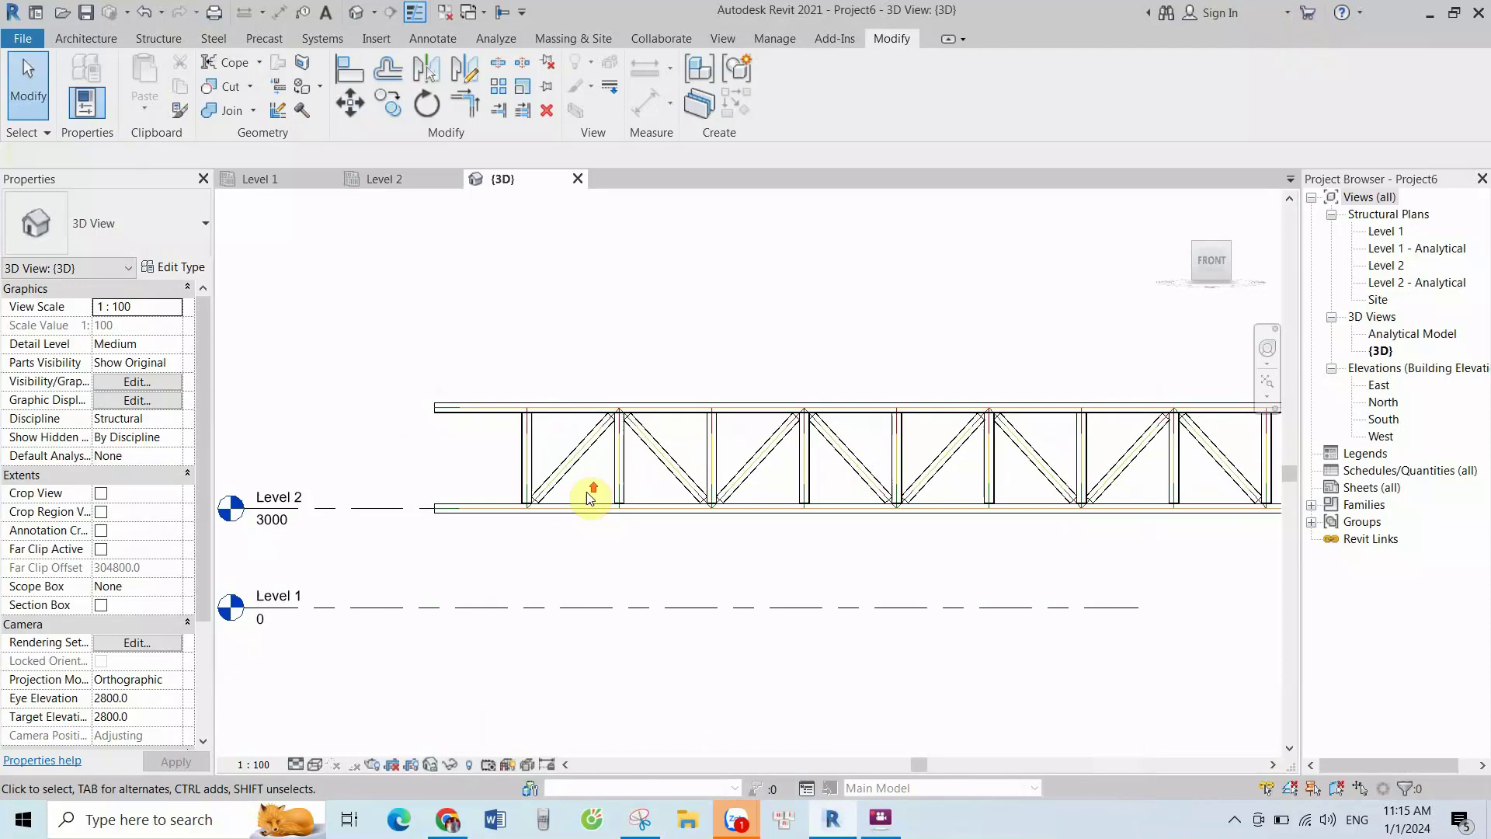
scroll(602, 466, "up", 1)
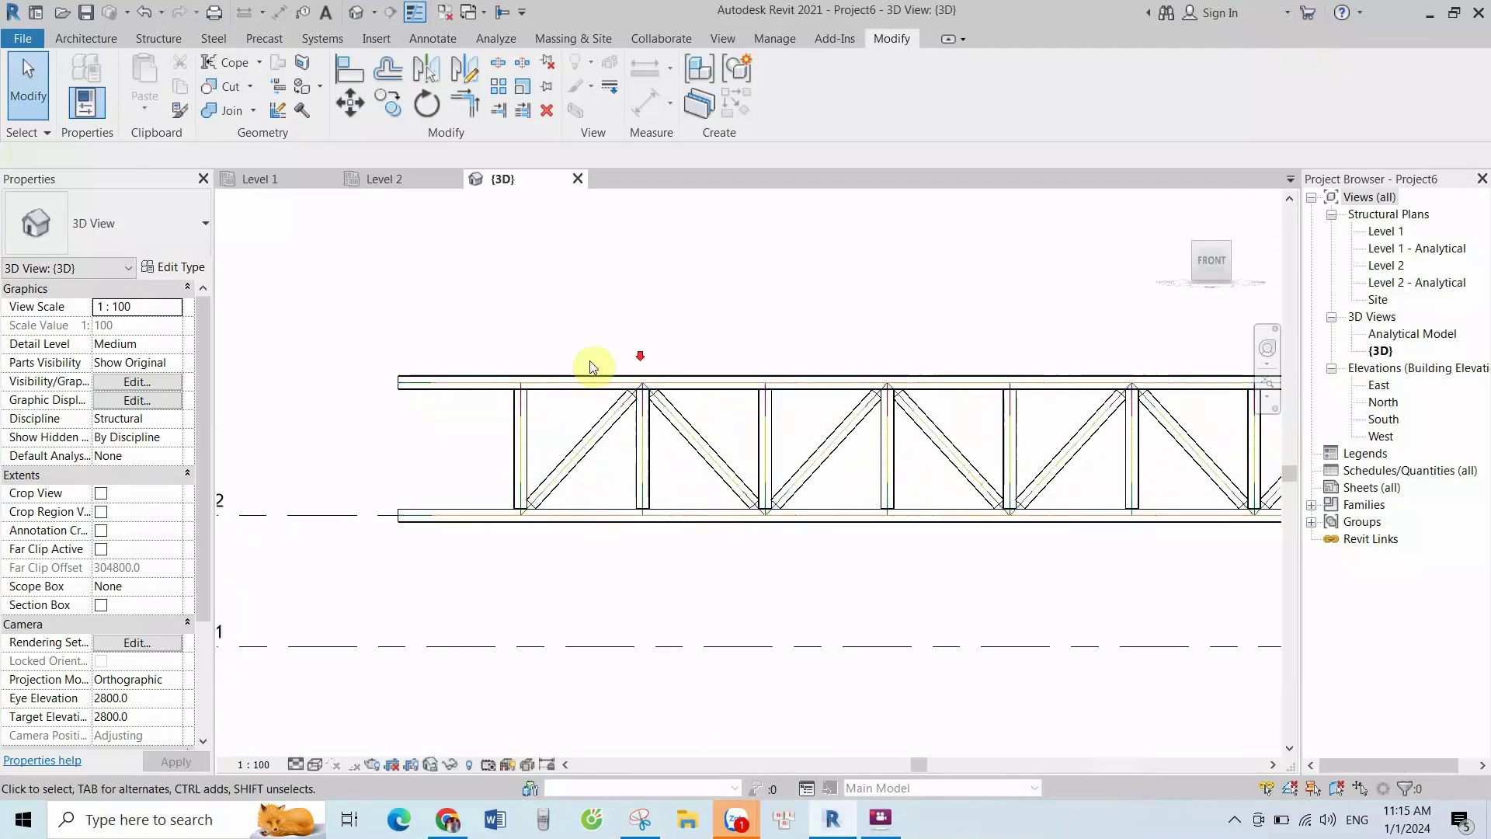
Orbit and zoom in on the truss's left end from below, then open the Detail Level menu
mouse_move(661, 463)
middle_mouse_down("shift")
mouse_move(697, 401)
mouse_move(632, 223)
mouse_move(821, 532)
mouse_move(802, 427)
middle_mouse_up("shift")
middle_click_drag(503, 462, 539, 506, "shift")
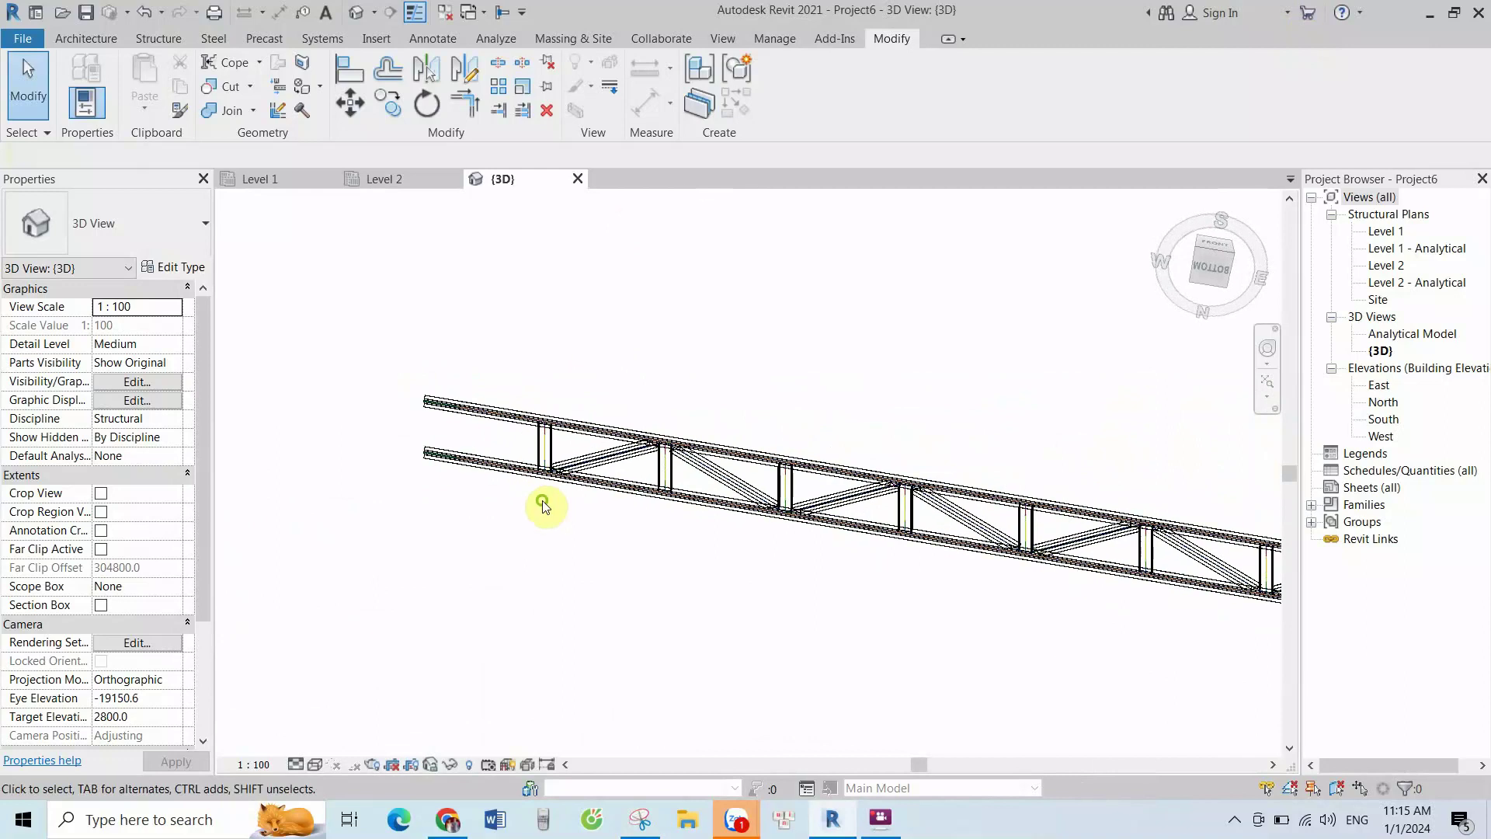
scroll(509, 433, "up", 1)
scroll(440, 412, "up", 2)
scroll(440, 412, "up", 2)
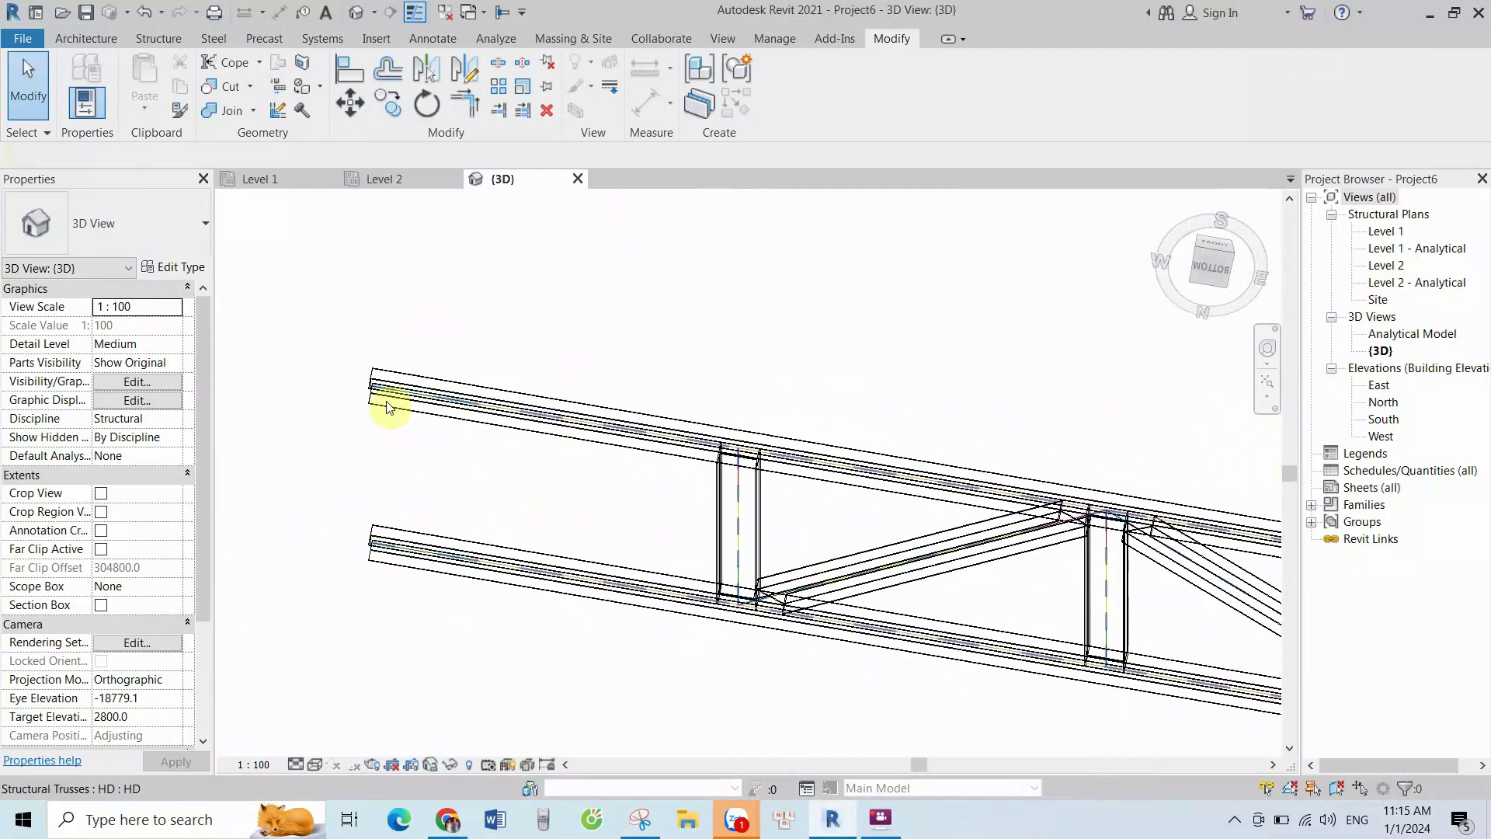
scroll(389, 406, "up", 1)
left_click(294, 766)
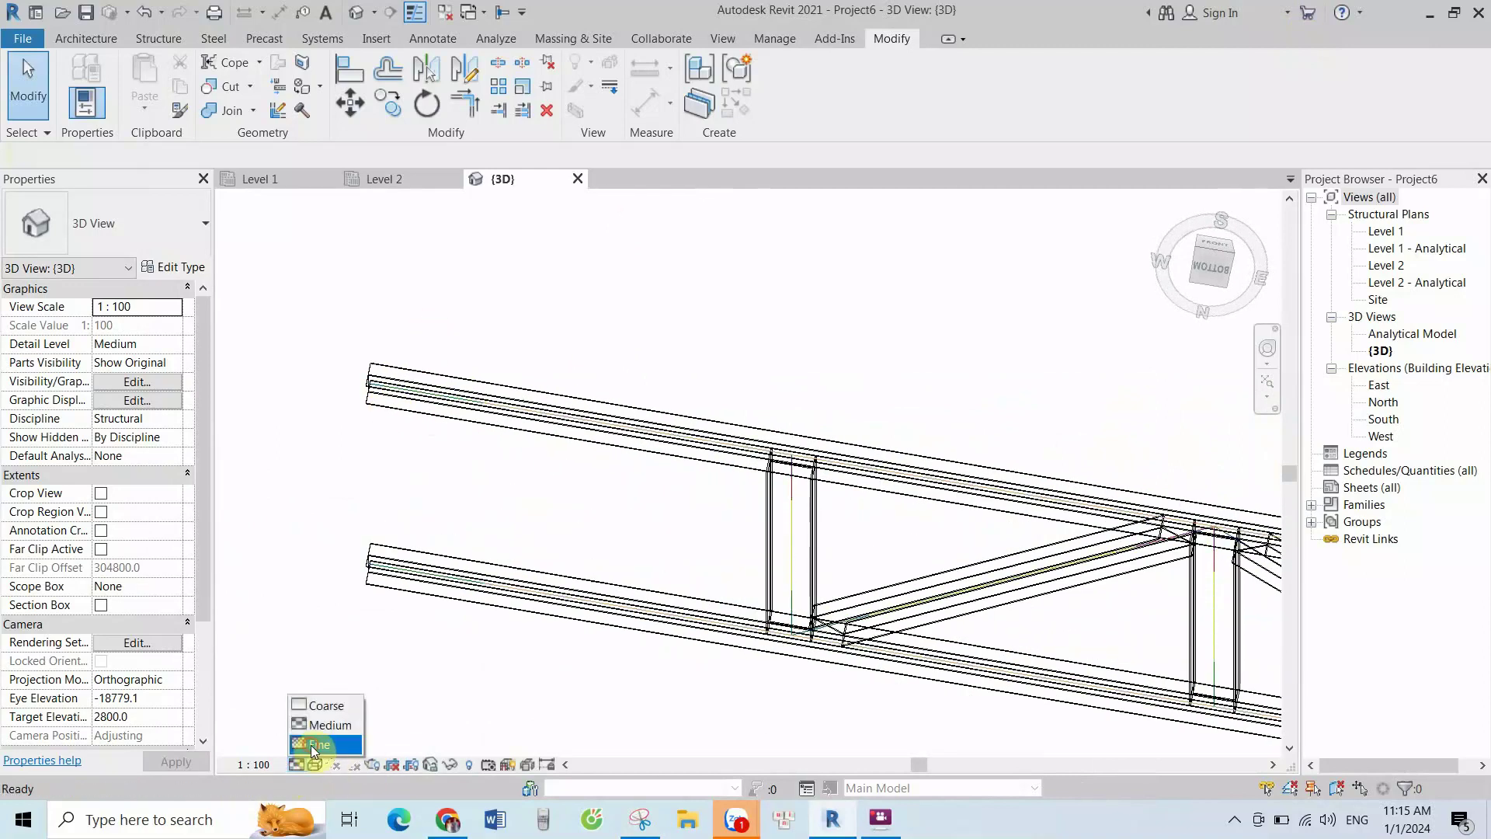
Set the 3D view to Fine detail level and Realistic visual style, orbiting to inspect the truss
left_click(311, 744)
left_click(338, 744)
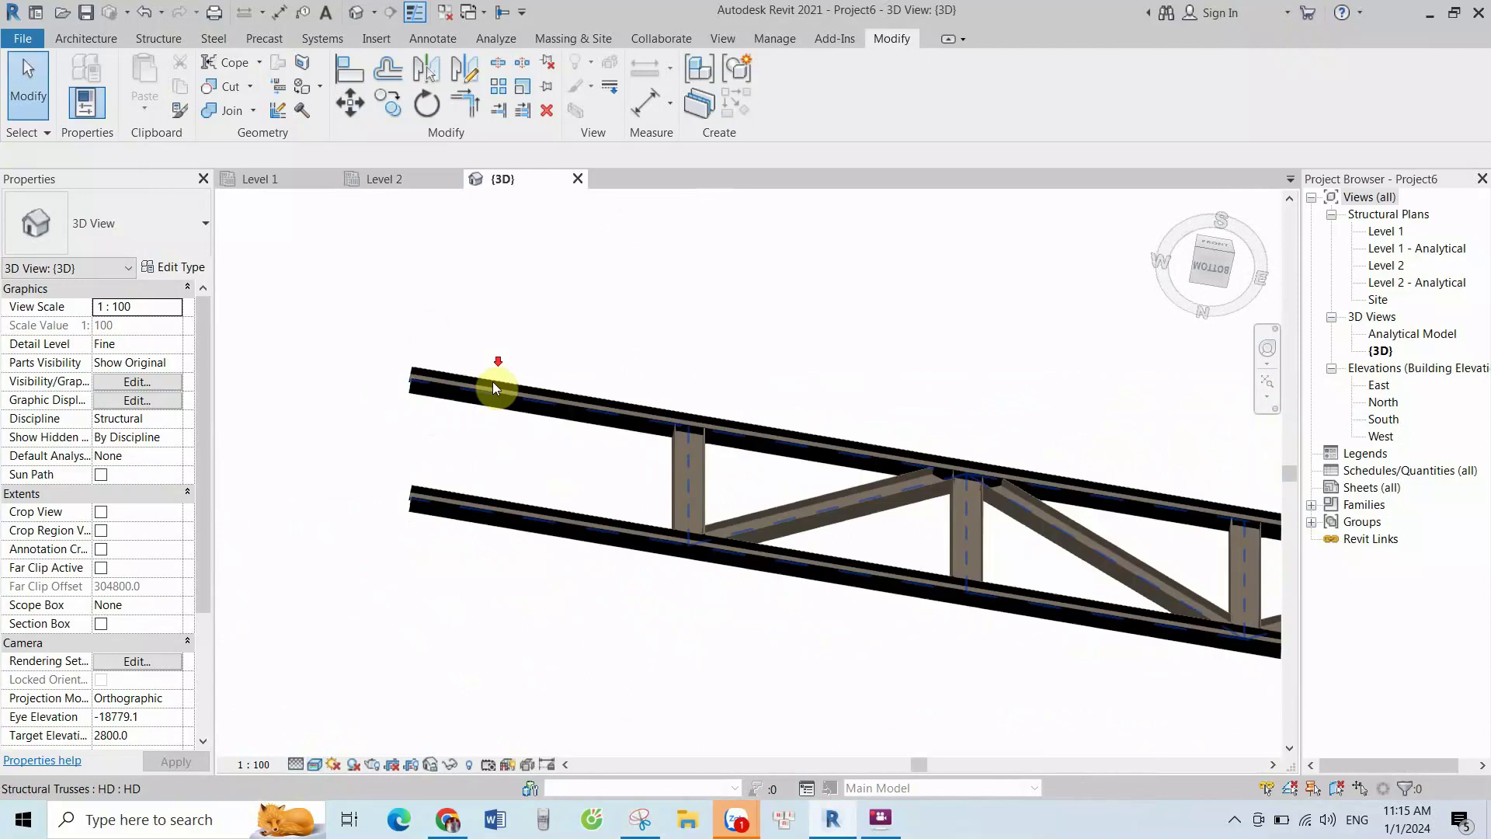
mouse_move(493, 380)
middle_mouse_down("shift")
mouse_move(613, 516)
mouse_move(825, 543)
mouse_move(972, 435)
mouse_move(1142, 486)
mouse_move(895, 454)
middle_mouse_up("shift")
scroll(948, 492, "down", 2)
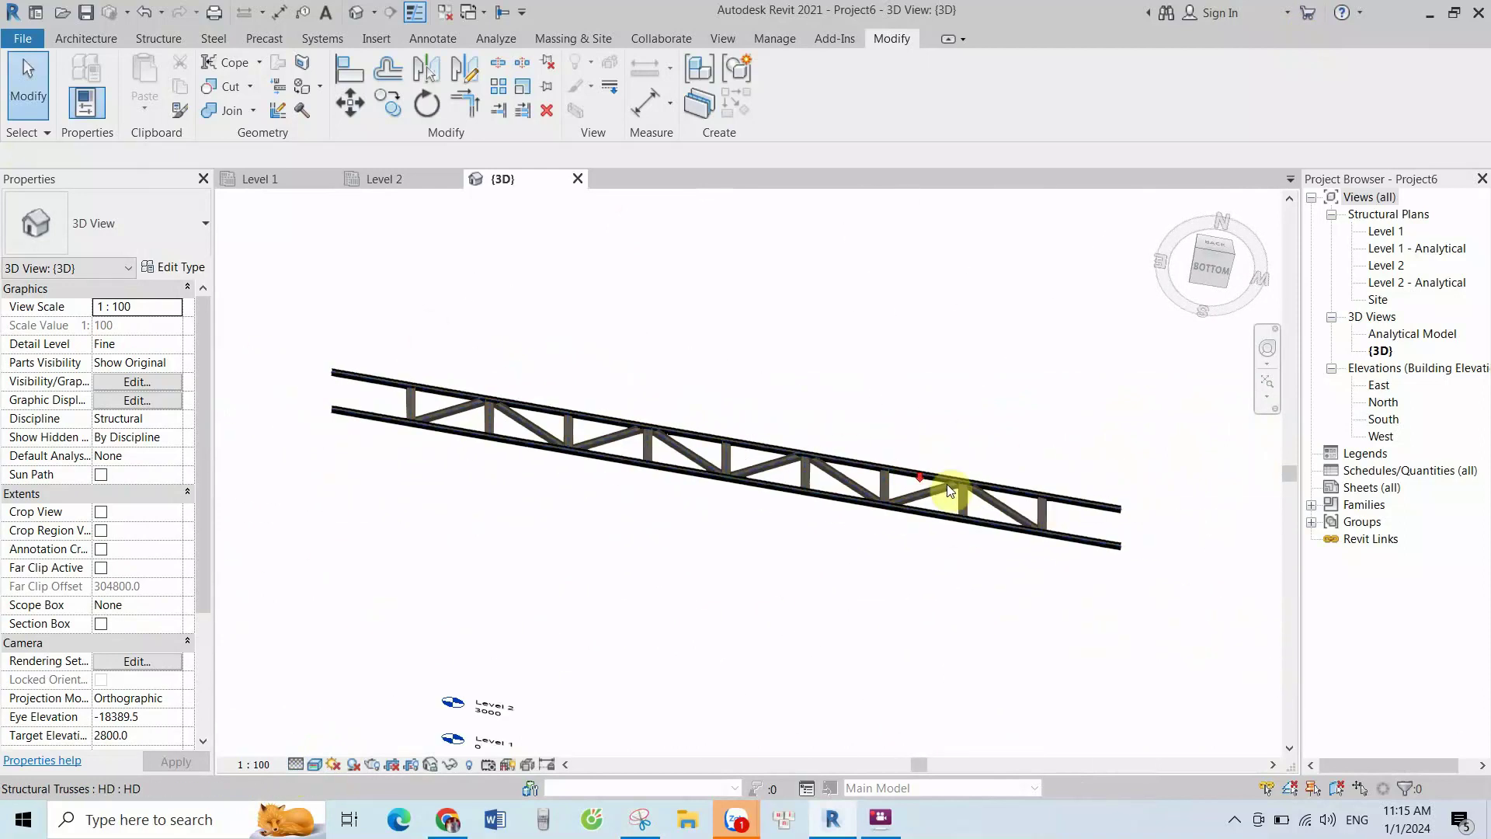
scroll(316, 410, "up", 2)
scroll(511, 413, "up", 2)
mouse_move(511, 413)
middle_mouse_down("shift")
mouse_move(499, 456)
mouse_move(522, 522)
middle_mouse_up("shift")
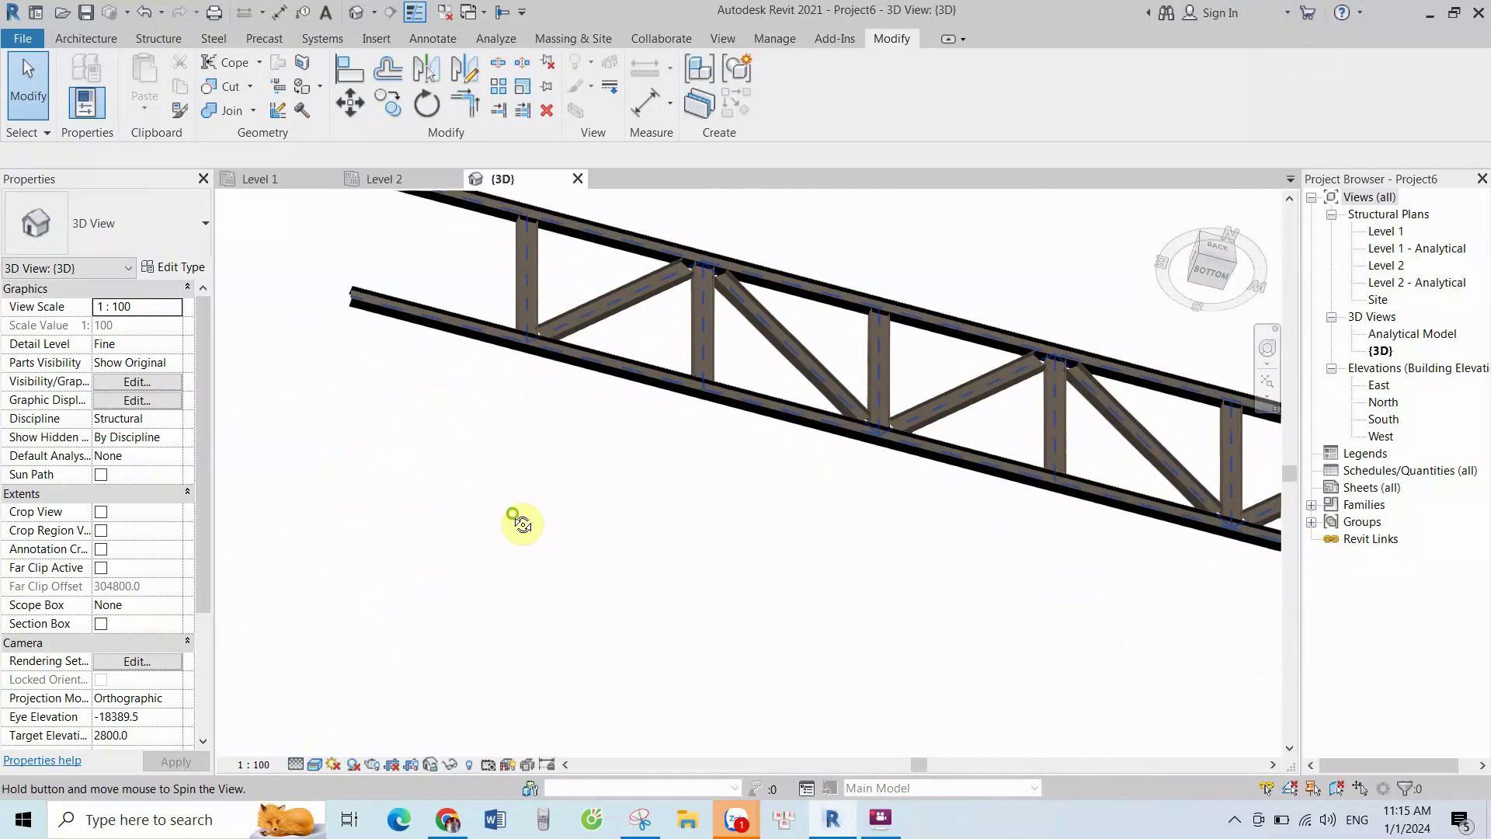
scroll(373, 233, "up", 2)
scroll(380, 244, "up", 2)
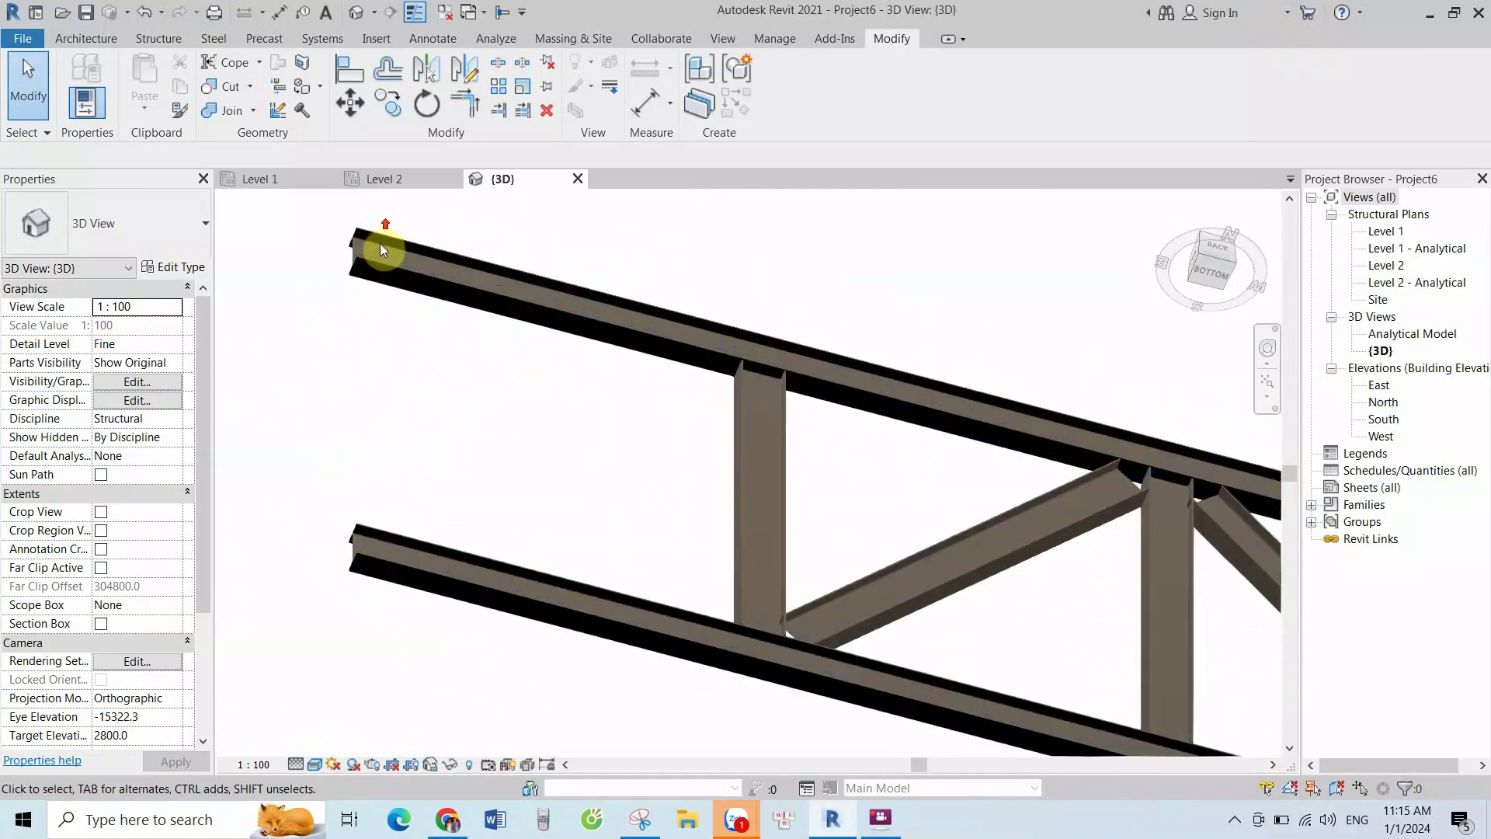
scroll(430, 278, "up", 2)
scroll(544, 350, "up", 1)
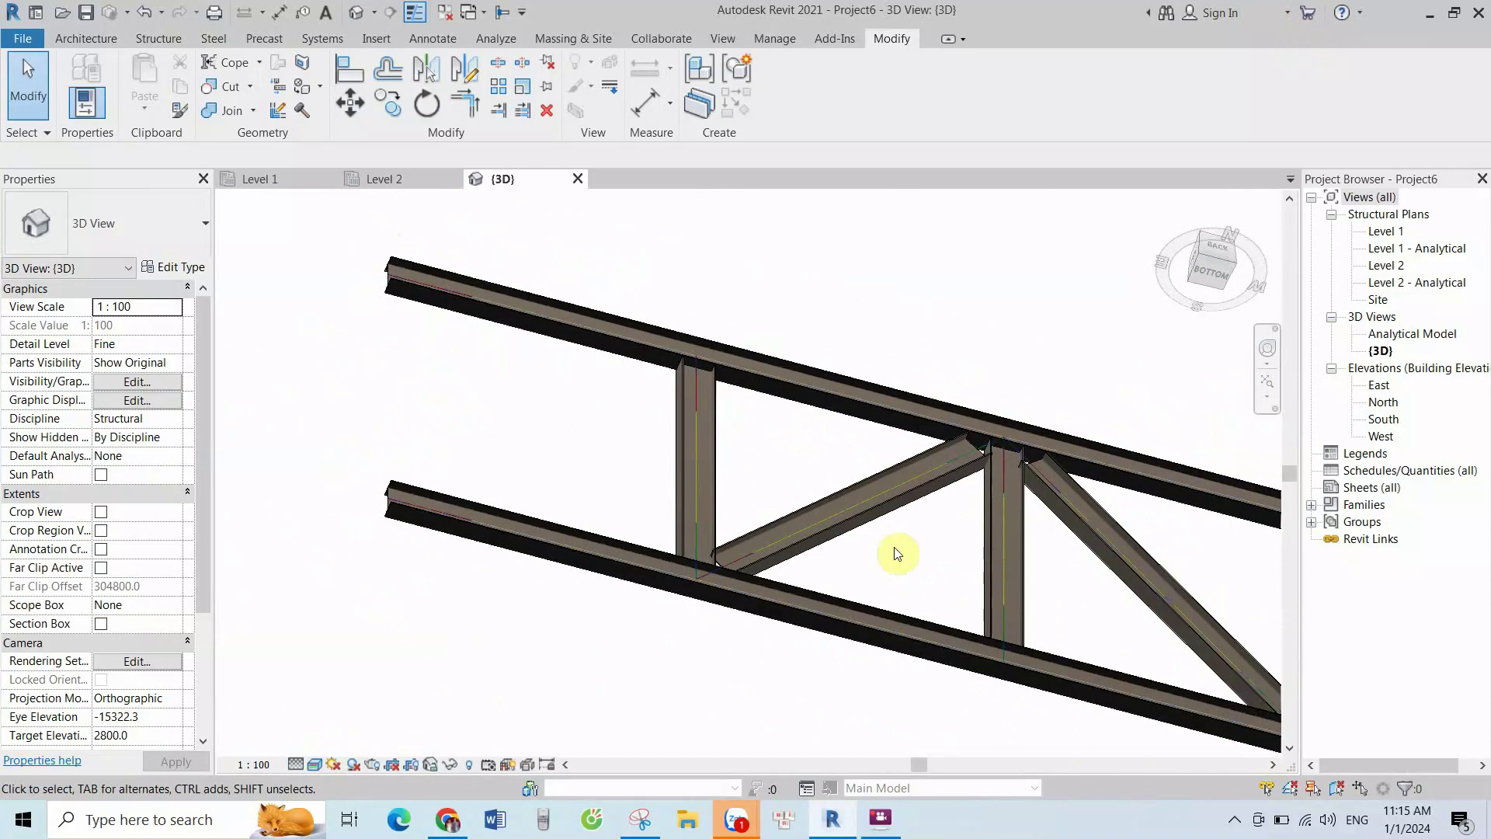
Compare the truss against the reference drawing, then select the truss
left_click(640, 820)
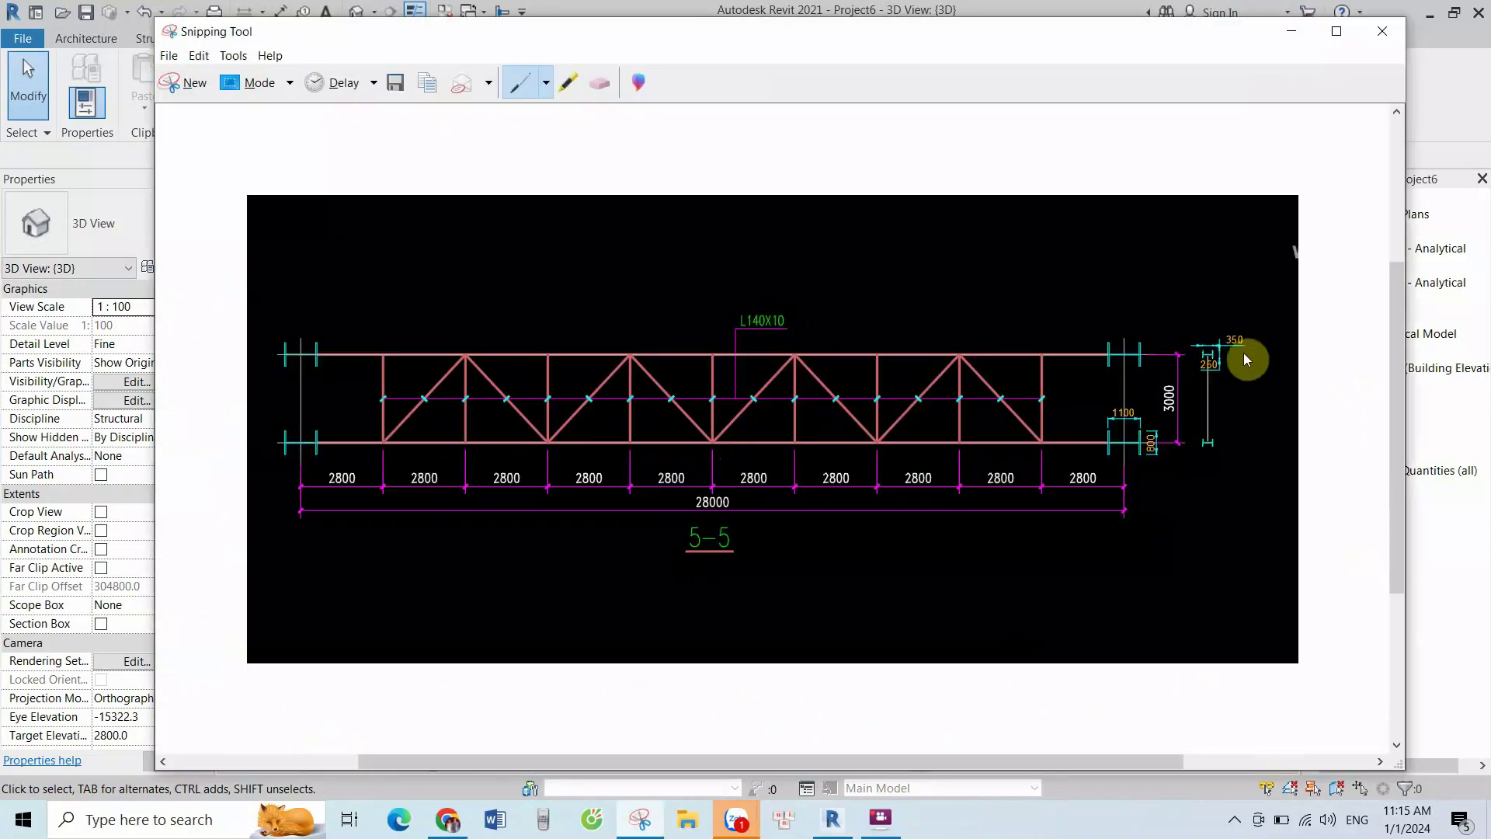
left_click(1293, 32)
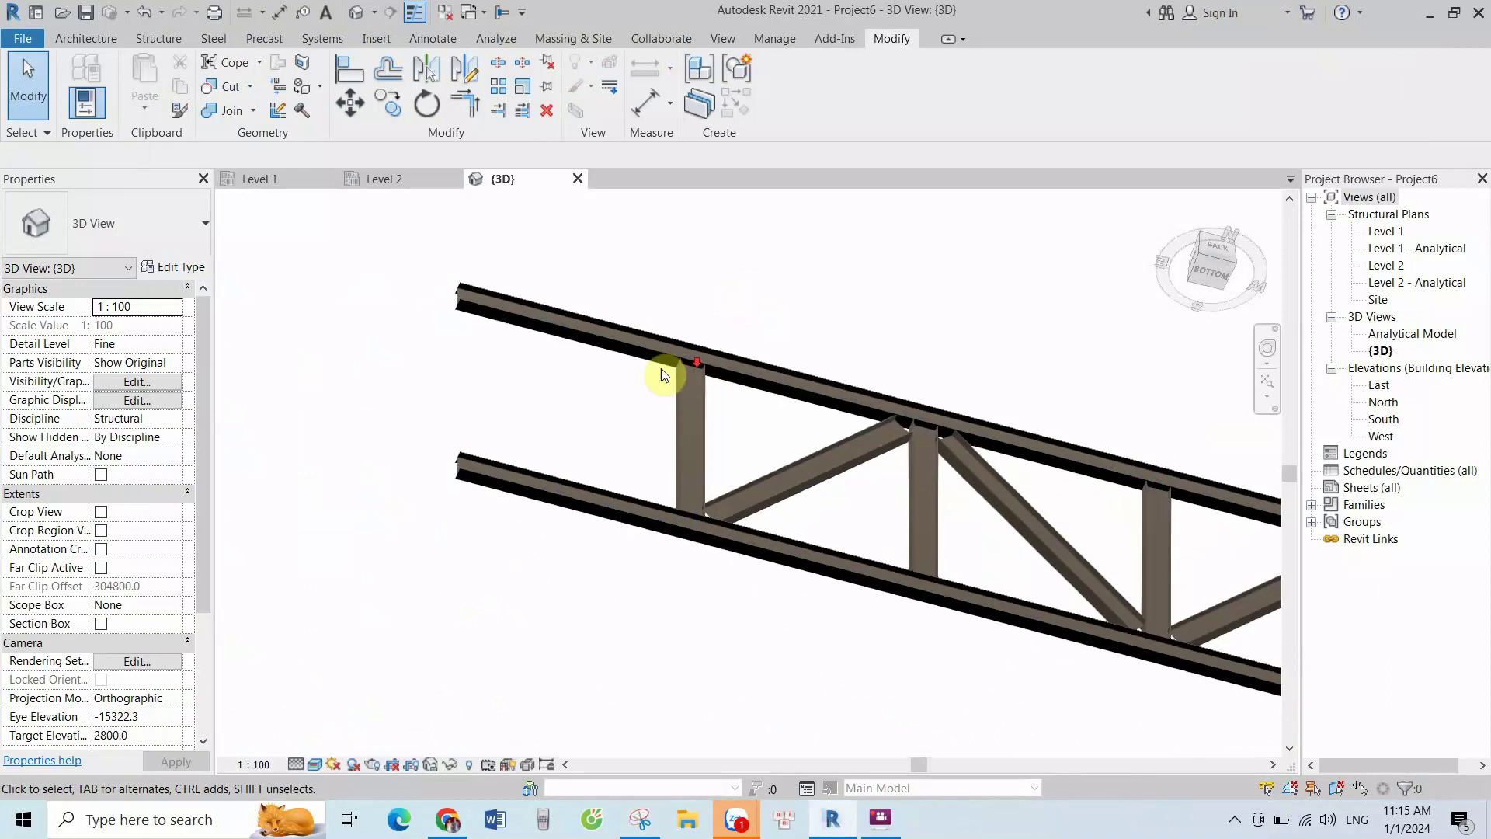
scroll(464, 301, "up", 1)
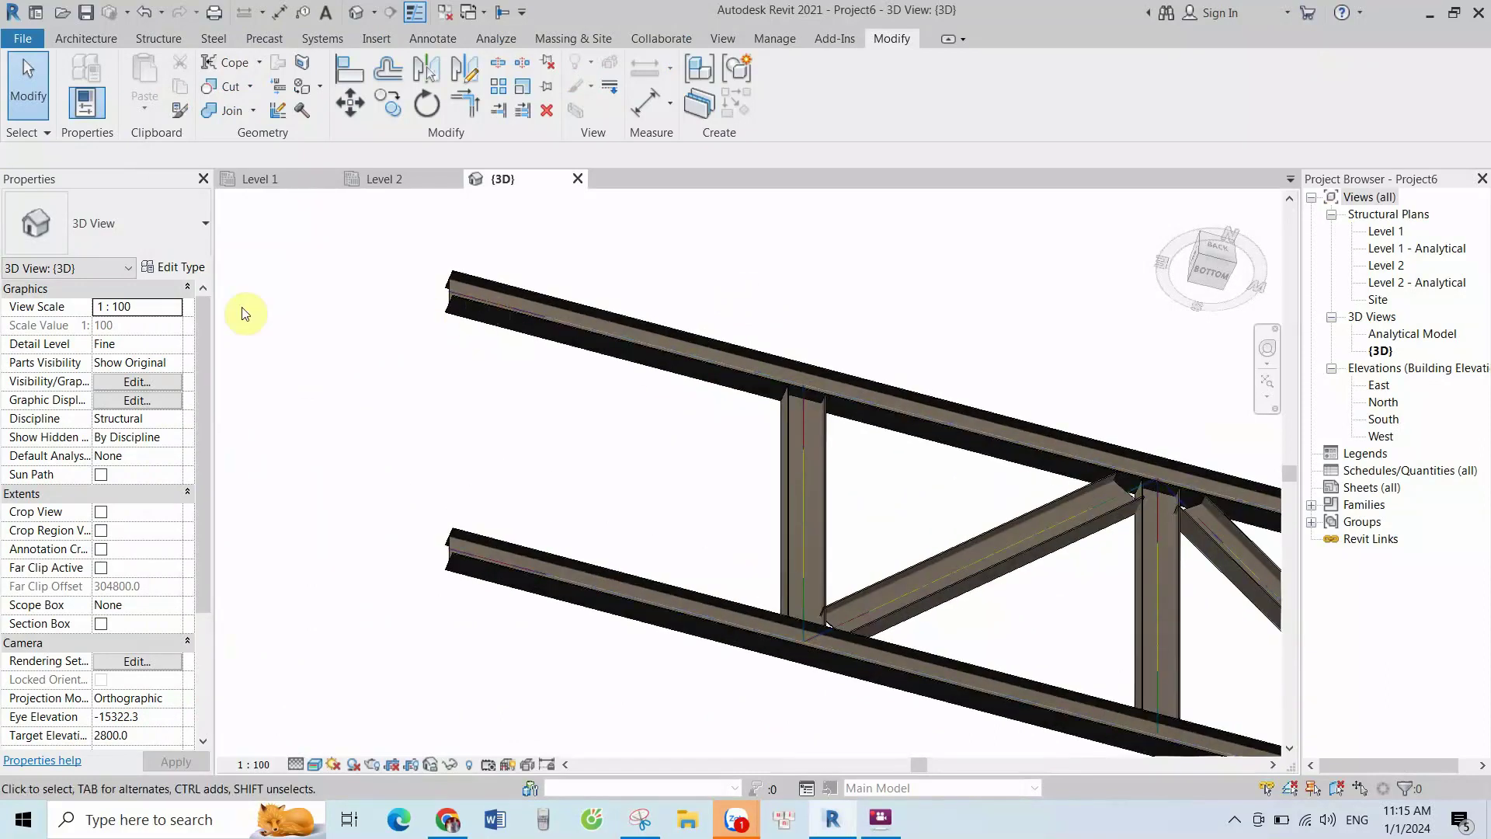
left_click(486, 299)
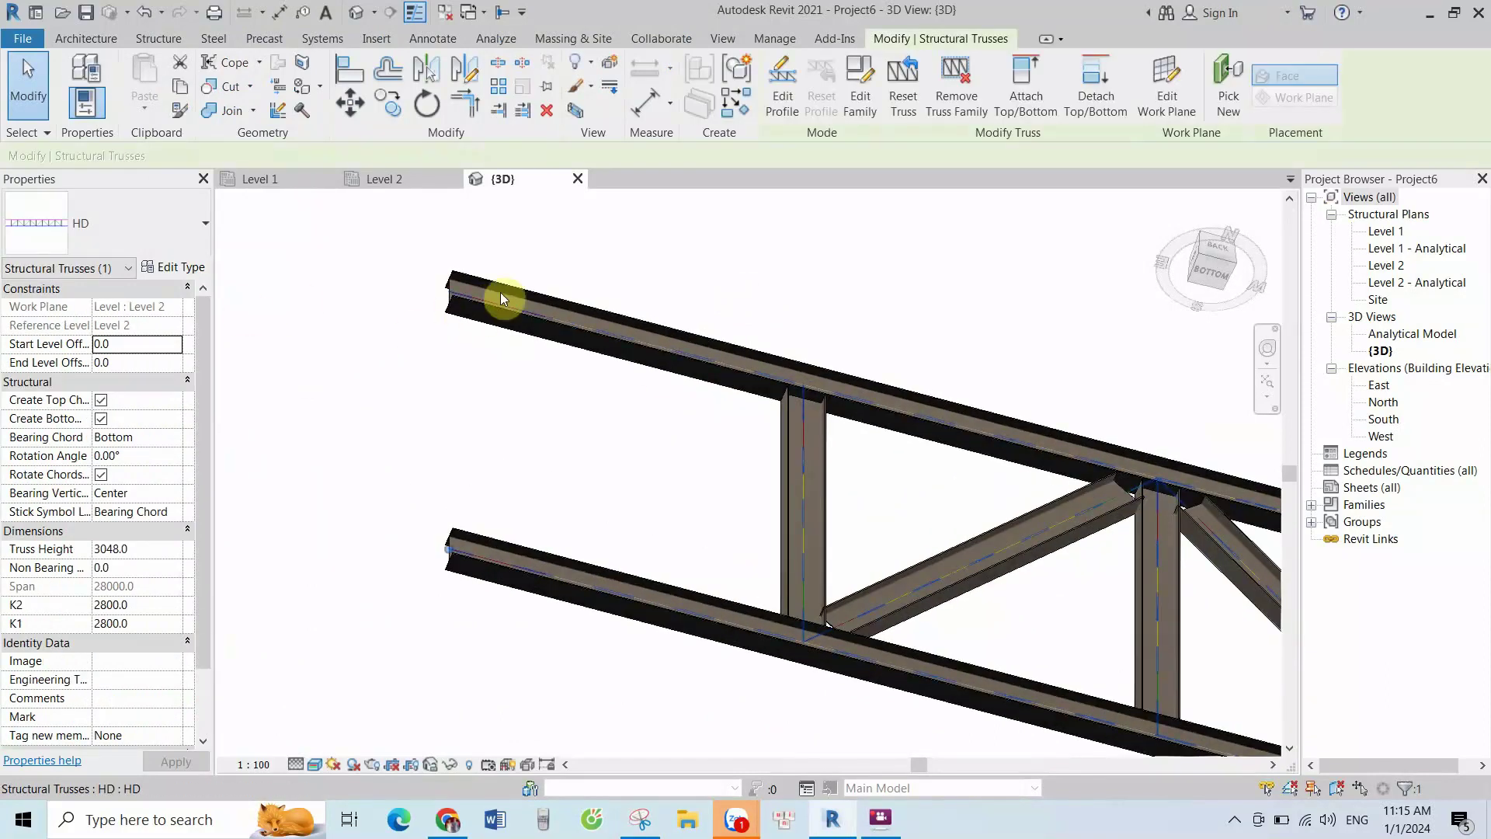
List the available Structural Framing types for the HD truss's Top Chords in Type Properties
left_click(169, 273)
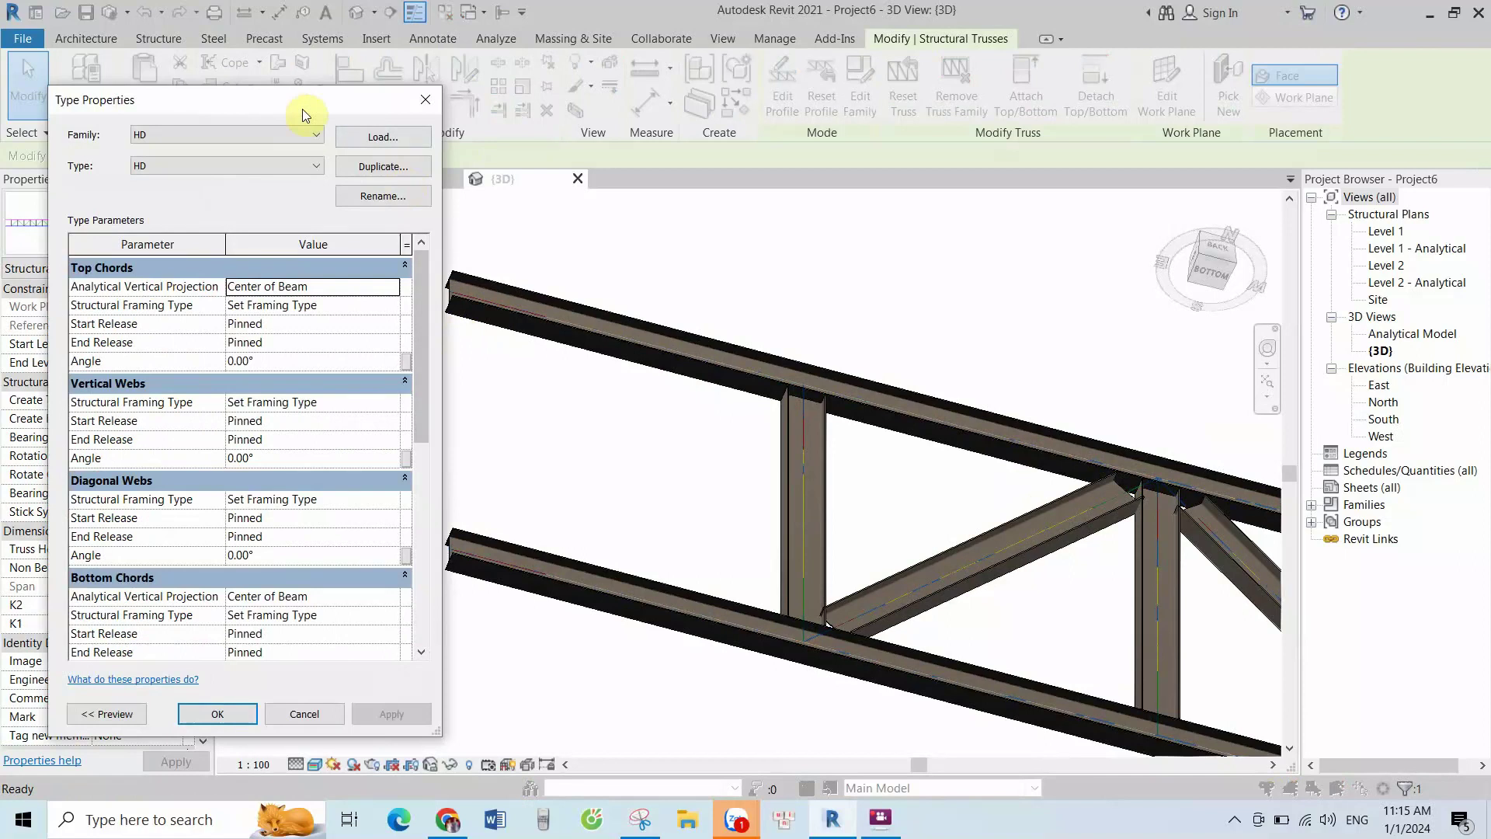
left_click(319, 301)
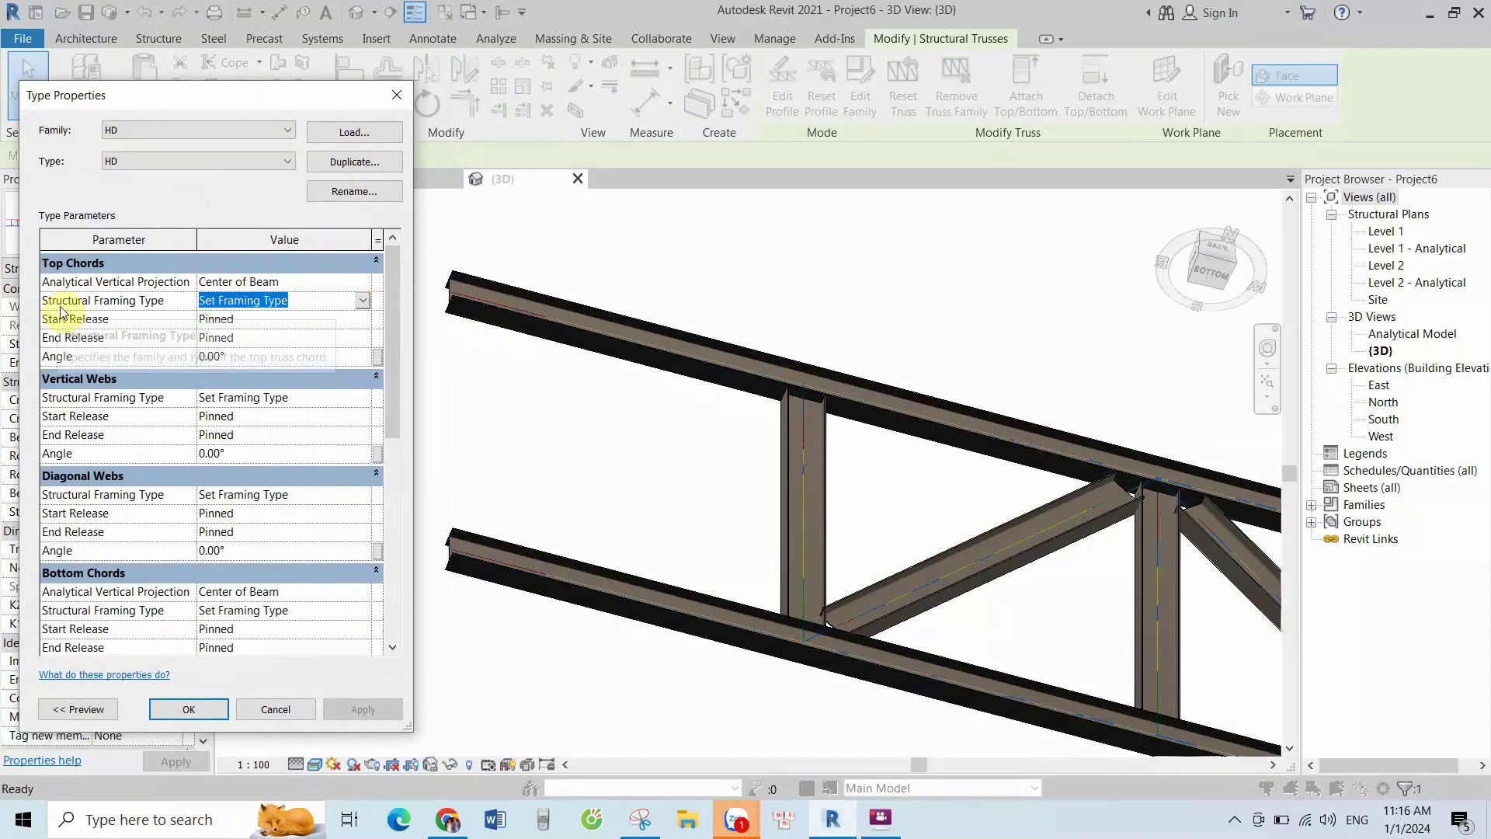
left_click(363, 299)
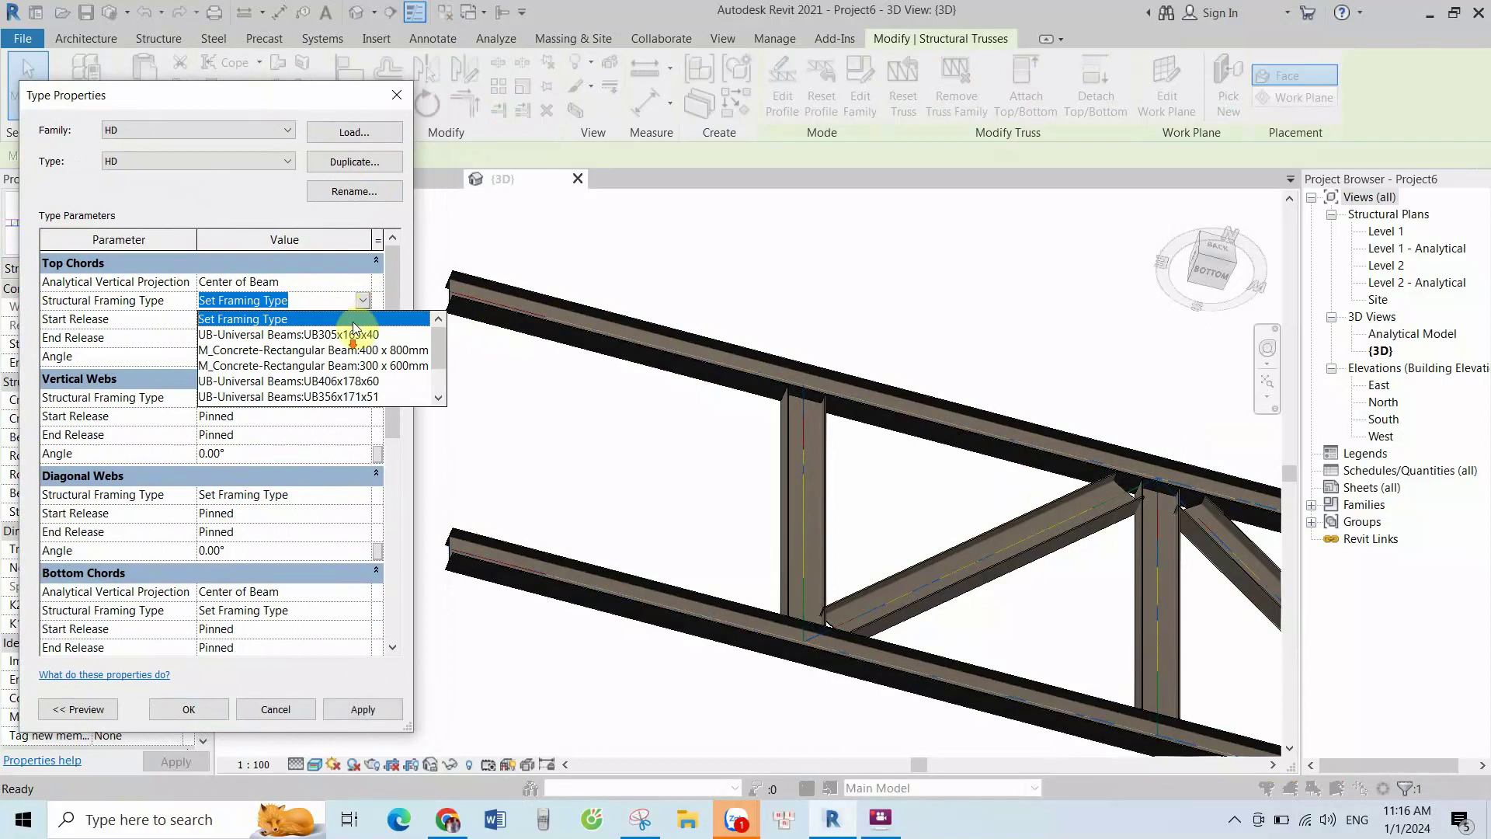
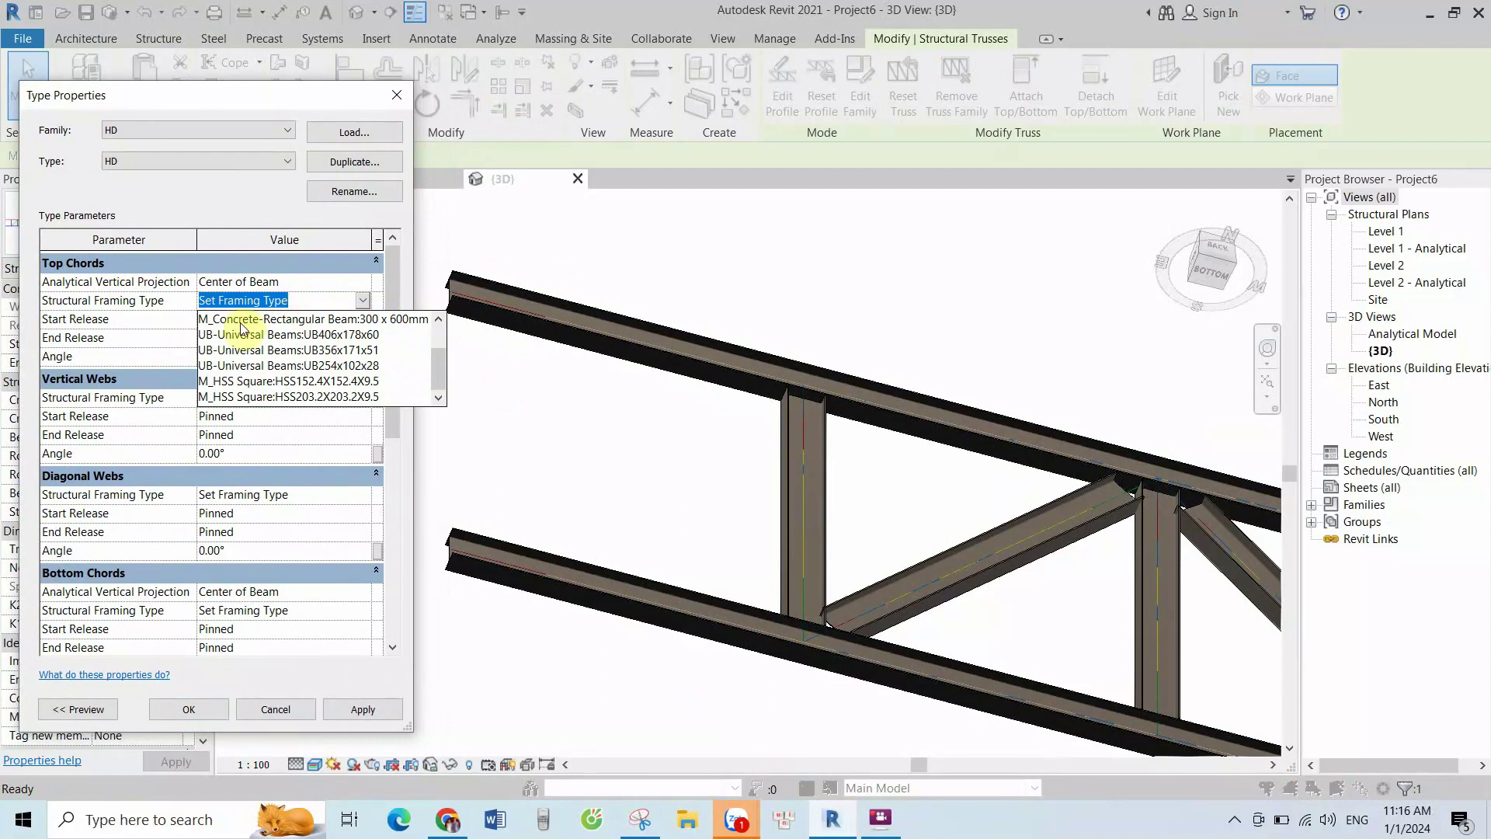
Dismiss the framing type list and close the truss Type Properties without changes
left_click(362, 303)
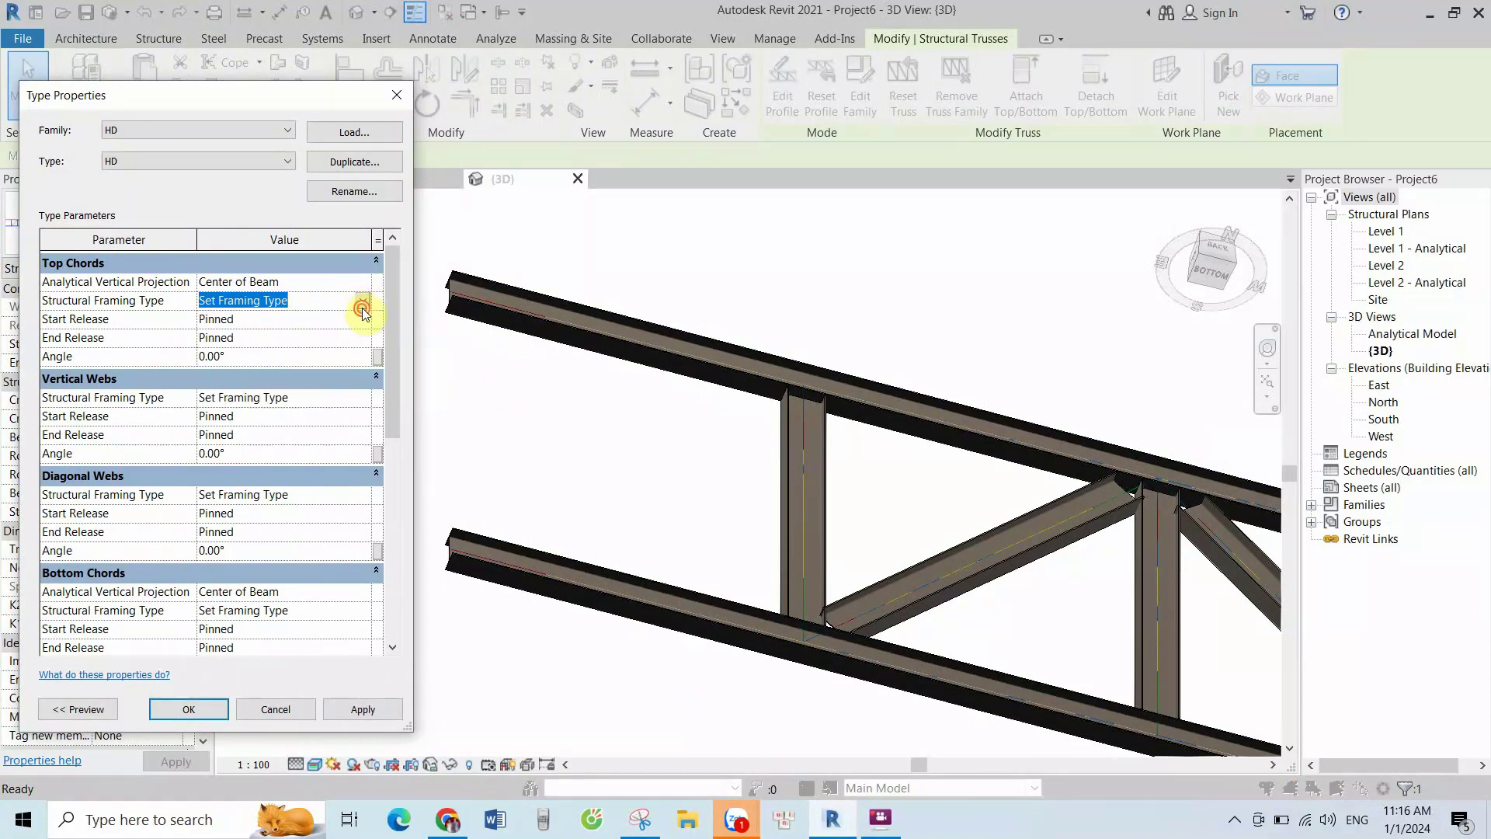
scroll(419, 388, "down", 2)
scroll(336, 361, "up", 1)
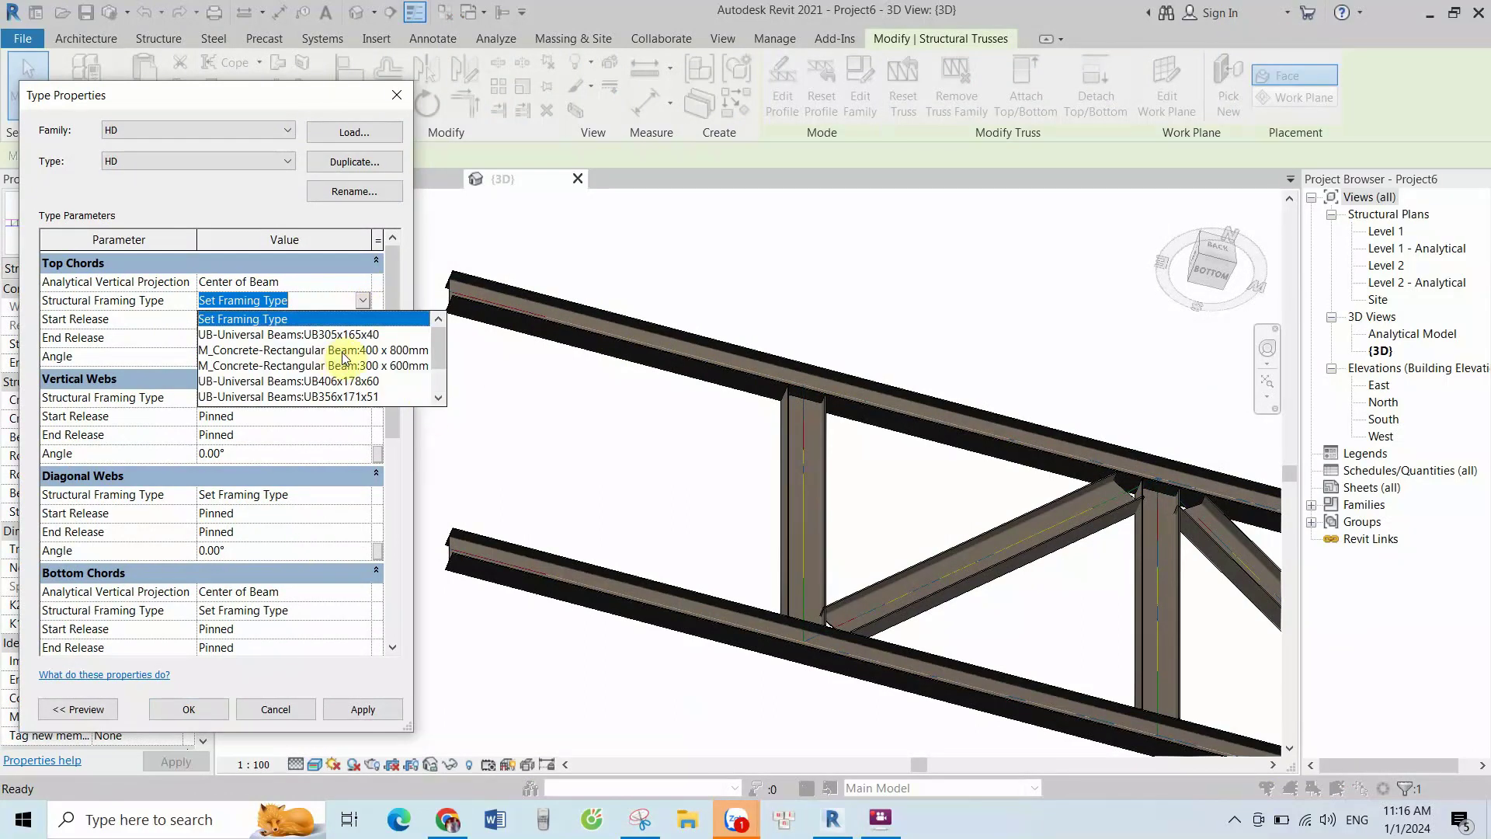
left_click(362, 301)
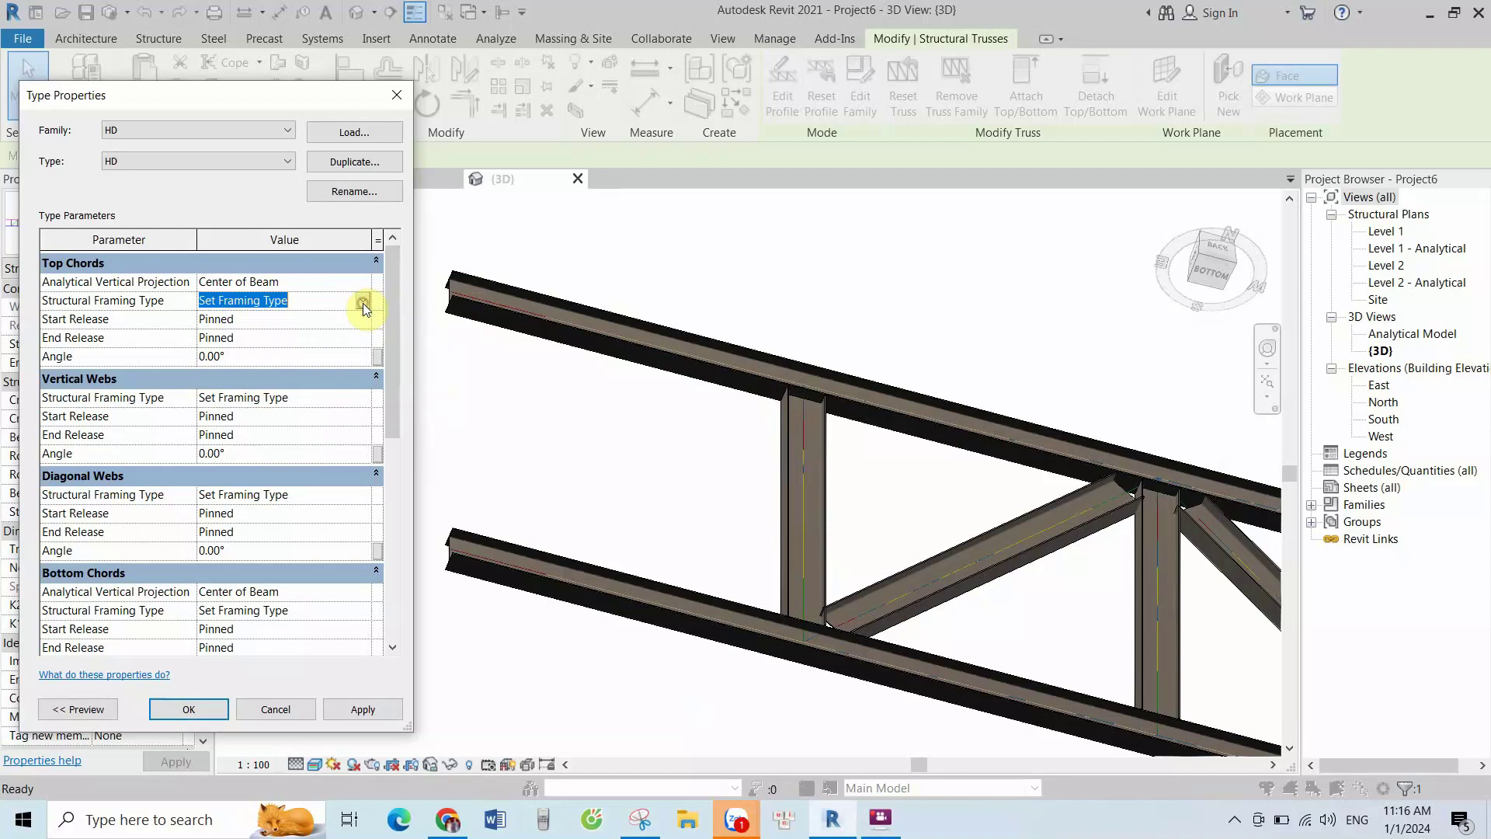
left_click(396, 95)
scroll(499, 333, "down", 3)
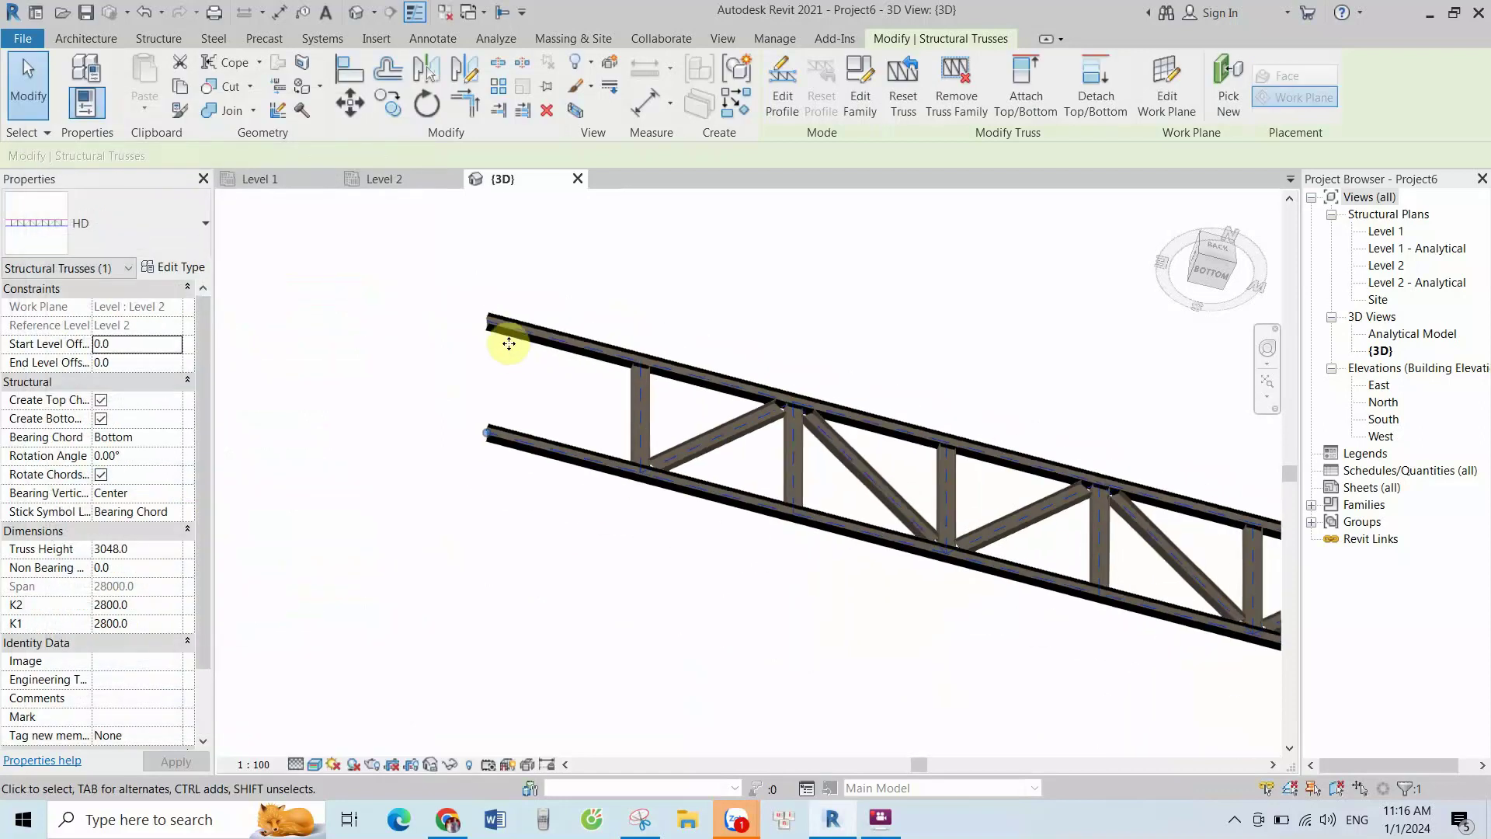
Switch to the Level 2 plan and check the structural column type settings, leaving them unchanged
left_click(409, 179)
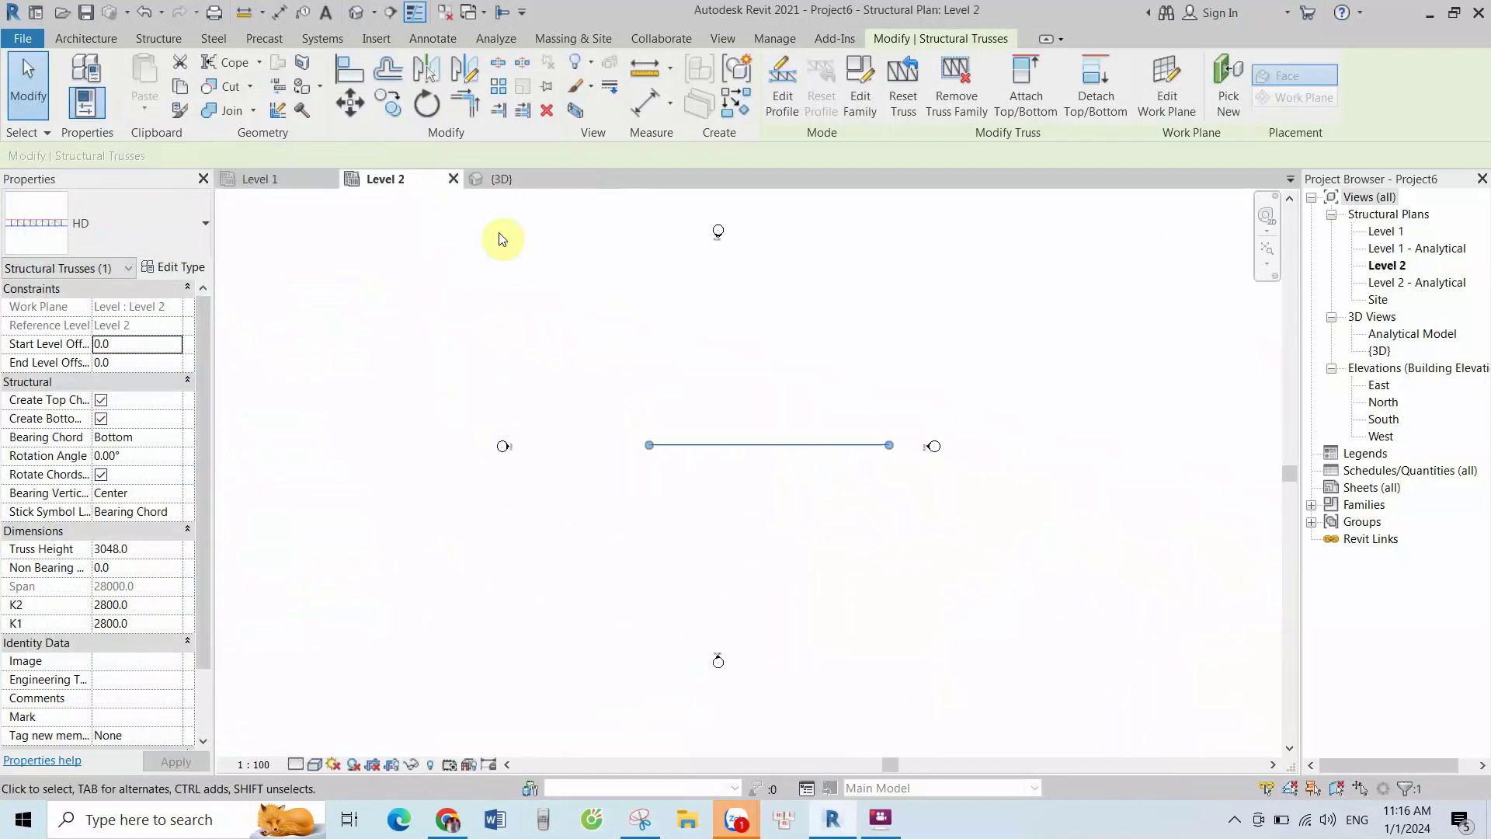
left_click(93, 36)
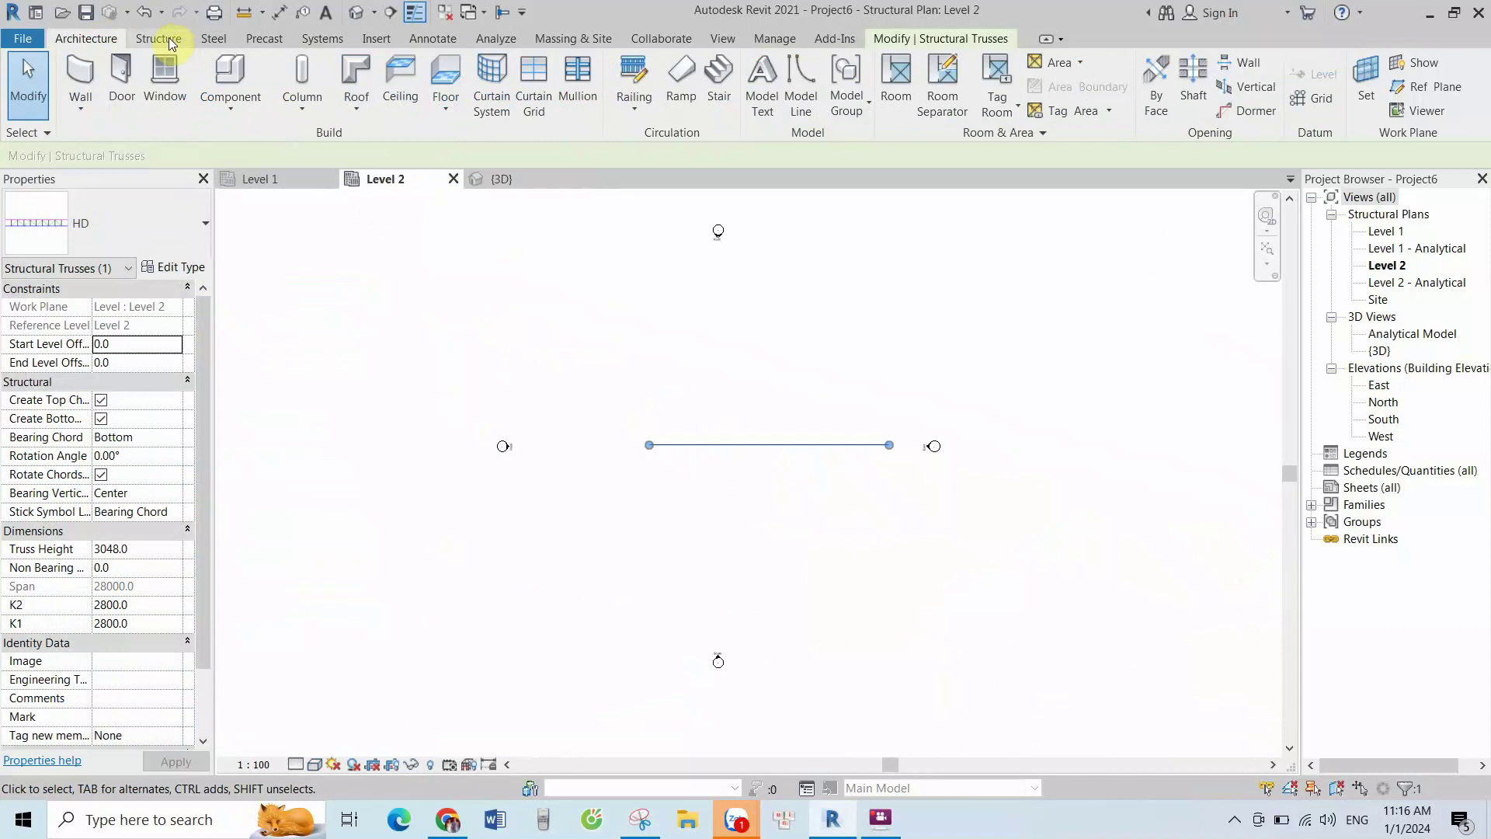
left_click(169, 38)
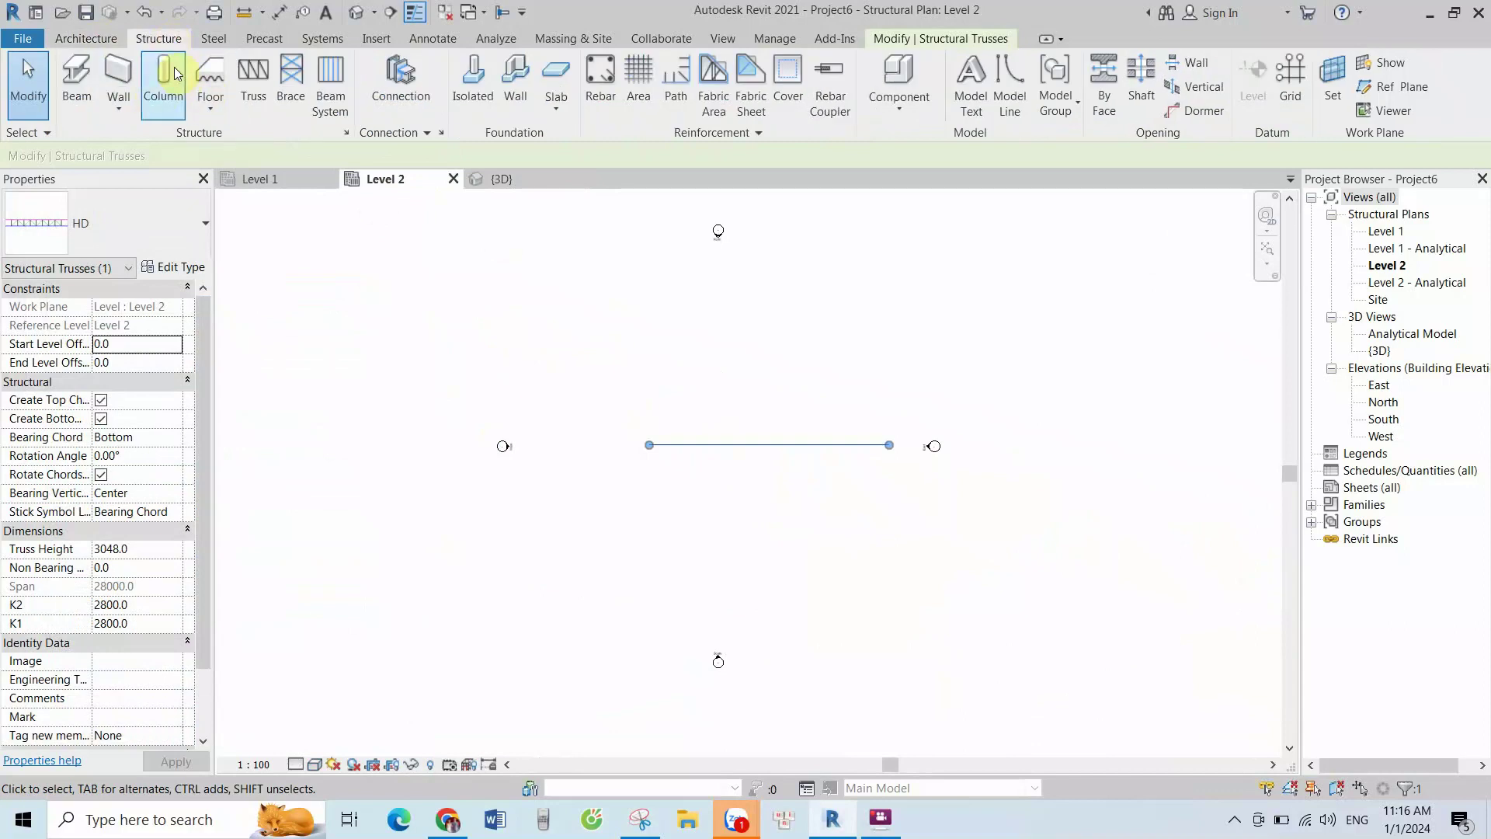
left_click(169, 70)
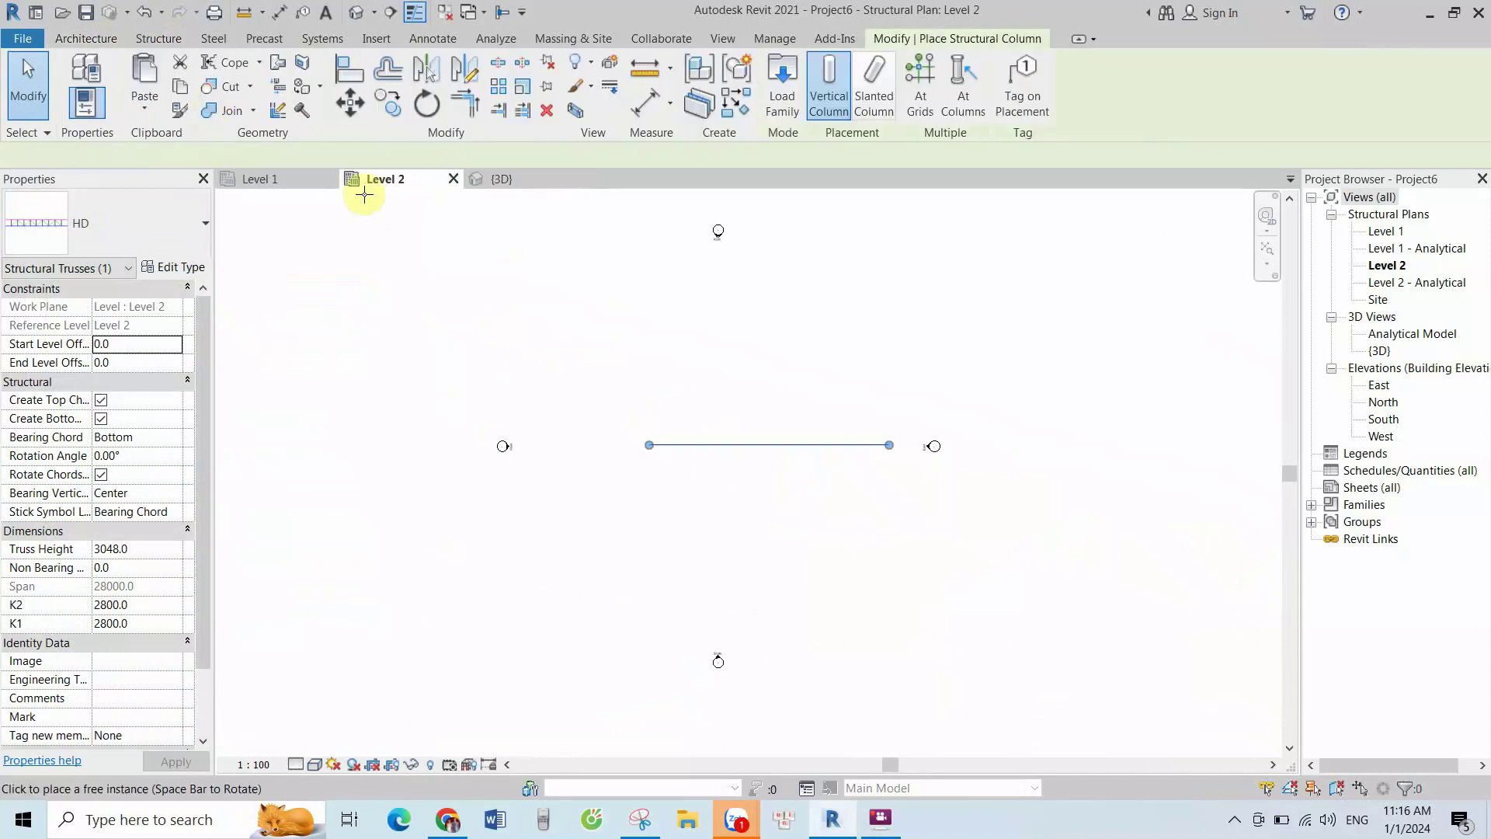
left_click(177, 271)
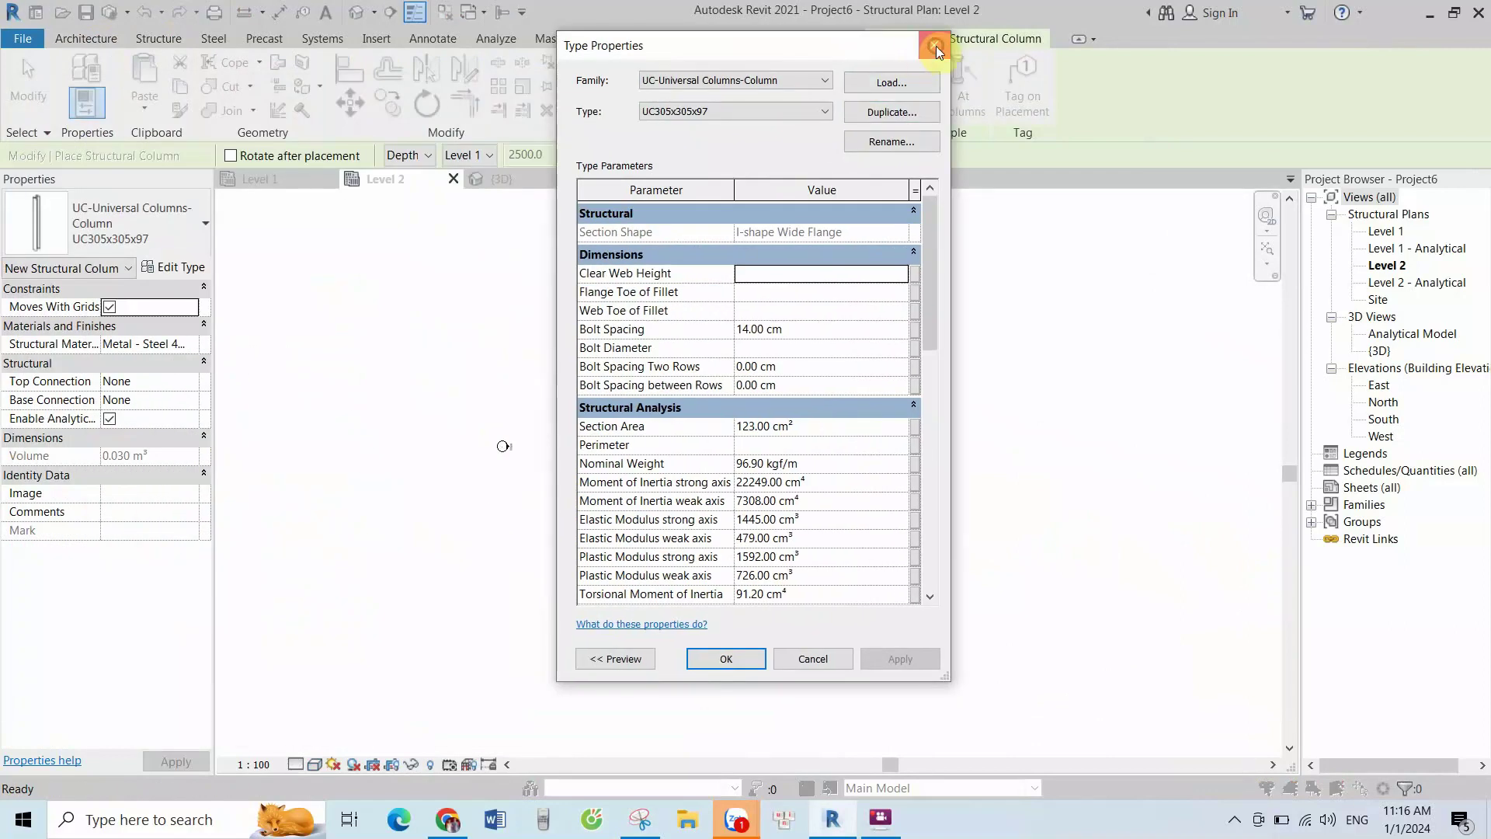
left_click(935, 48)
Look through the steel connection tools, then start placing a structural beam
left_click(178, 39)
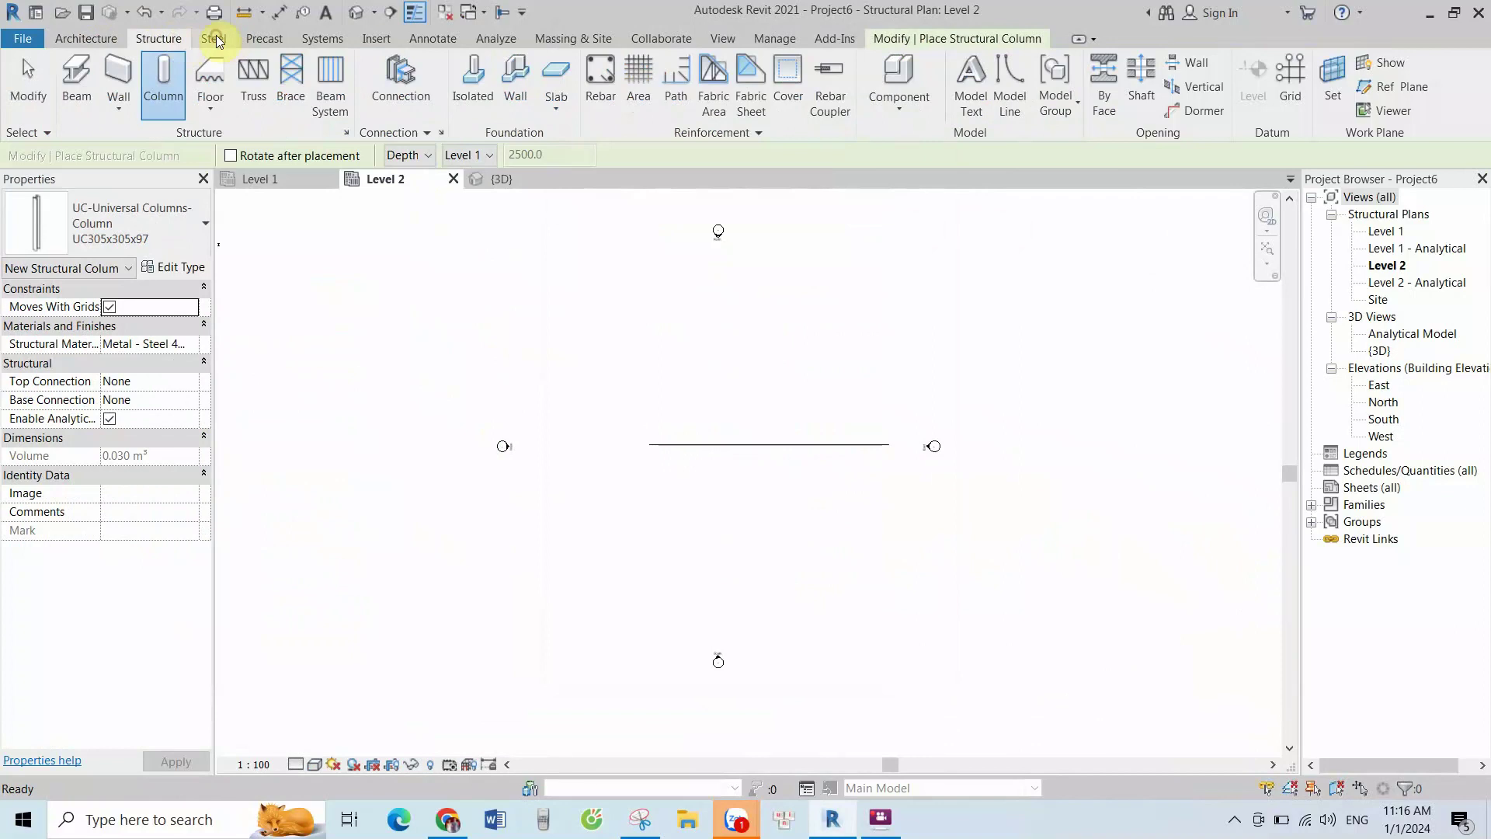
left_click(215, 39)
left_click(158, 39)
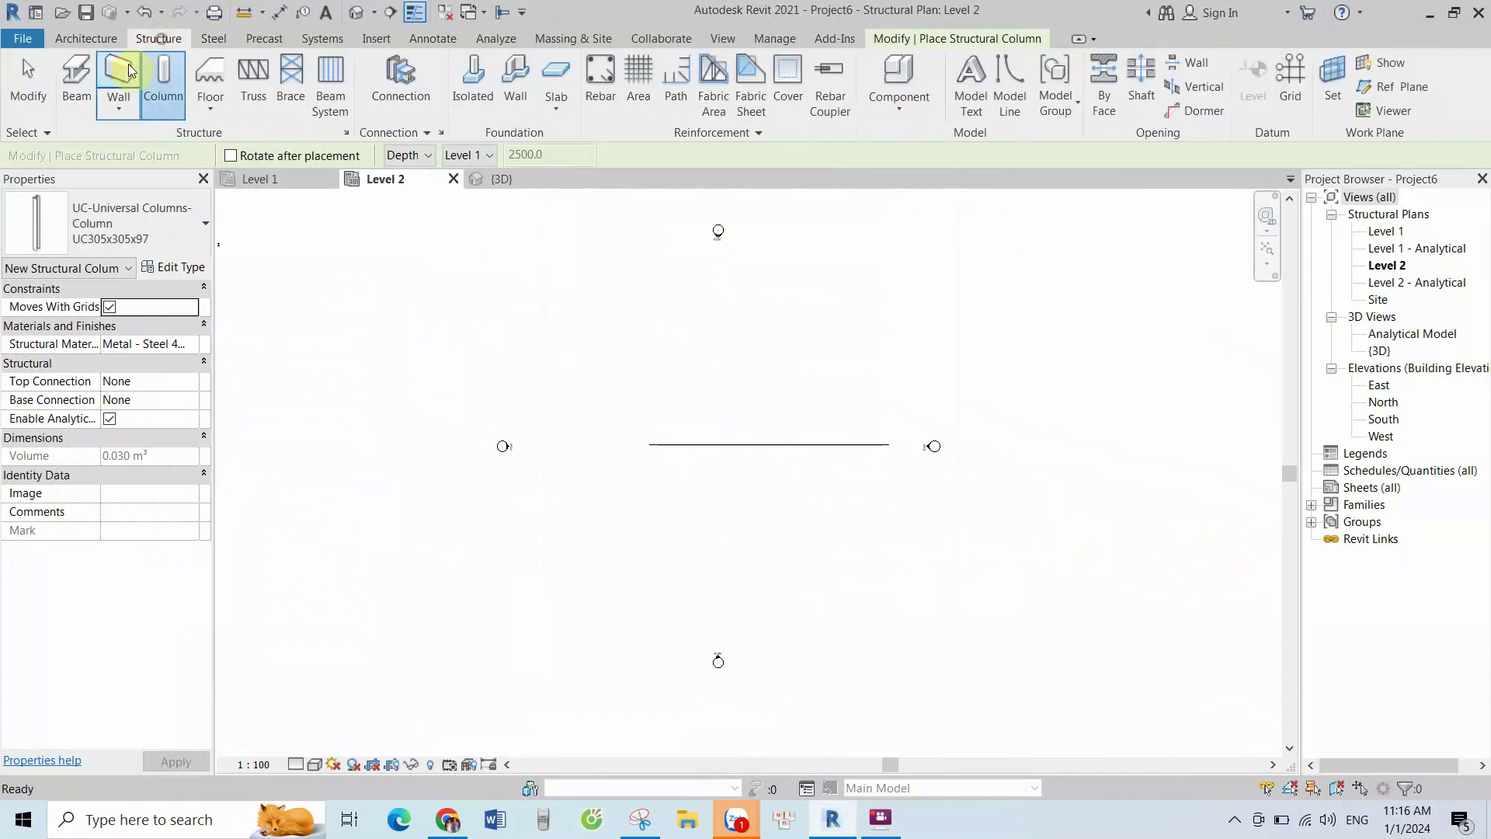
left_click(78, 84)
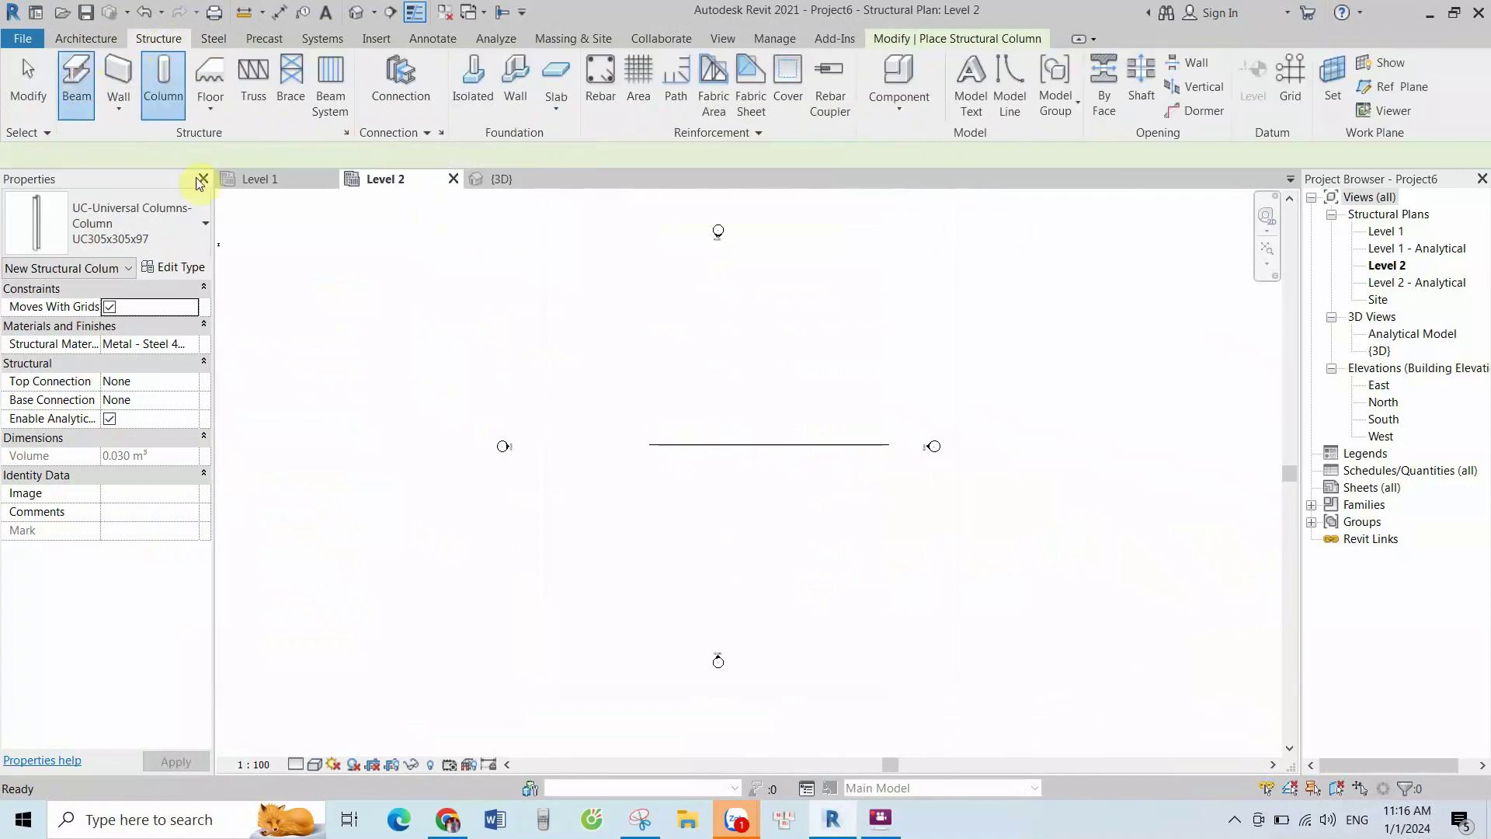
From the beam type settings, browse to the English-Imperial family library to load a family
left_click(181, 271)
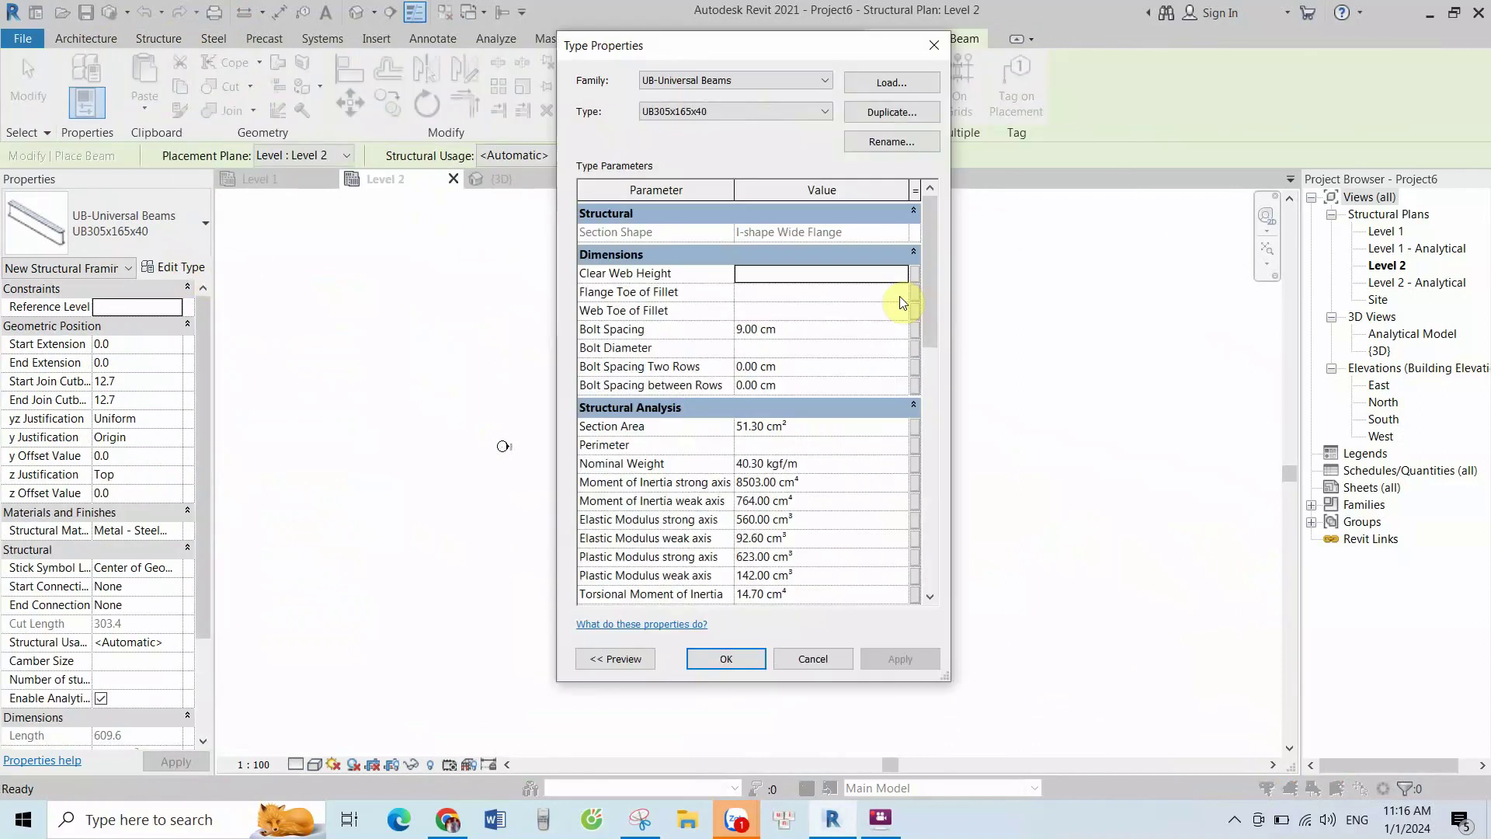
left_click(892, 82)
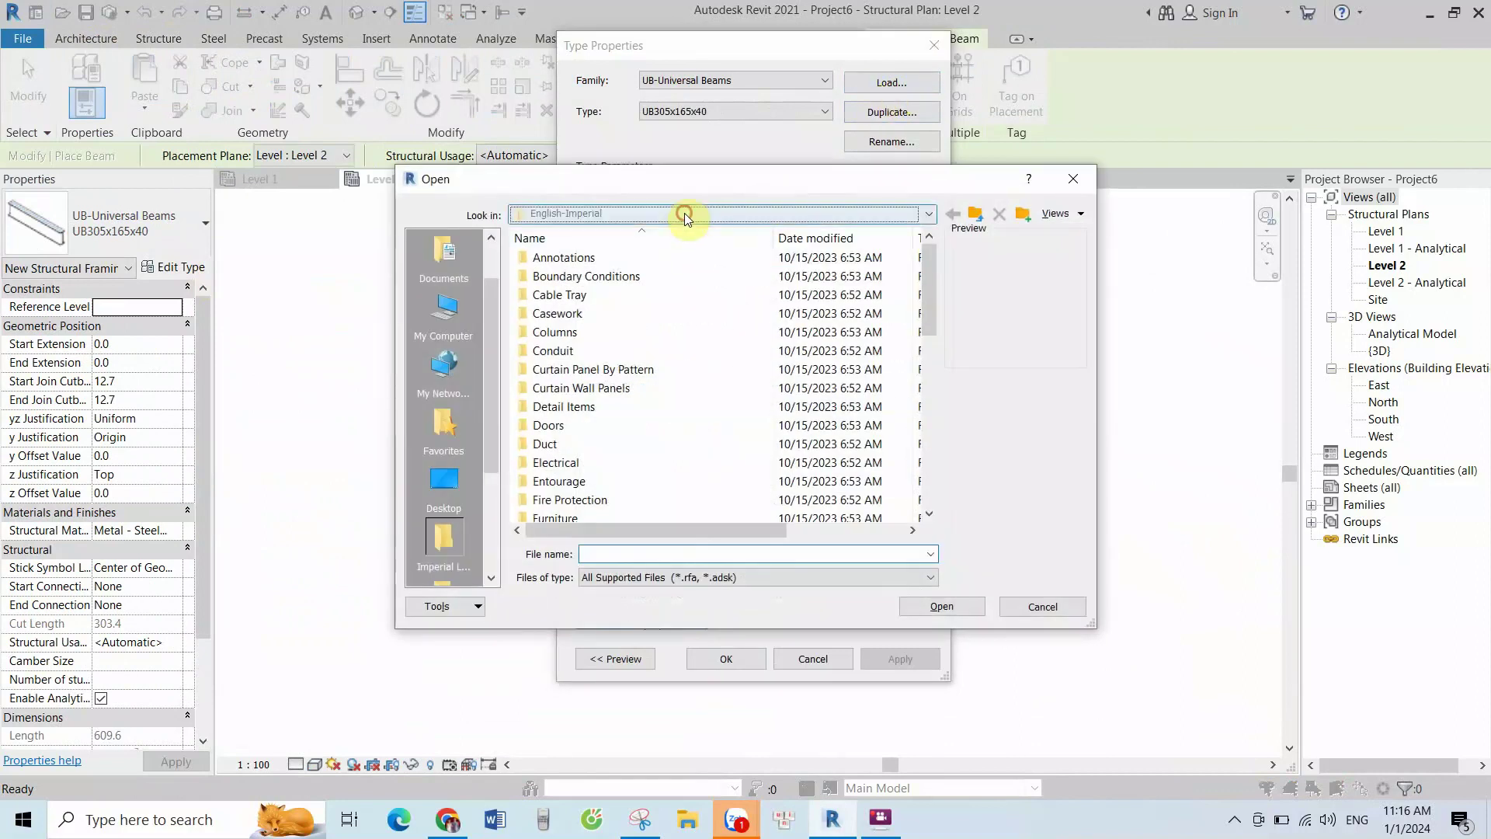
left_click(681, 213)
left_click(656, 341)
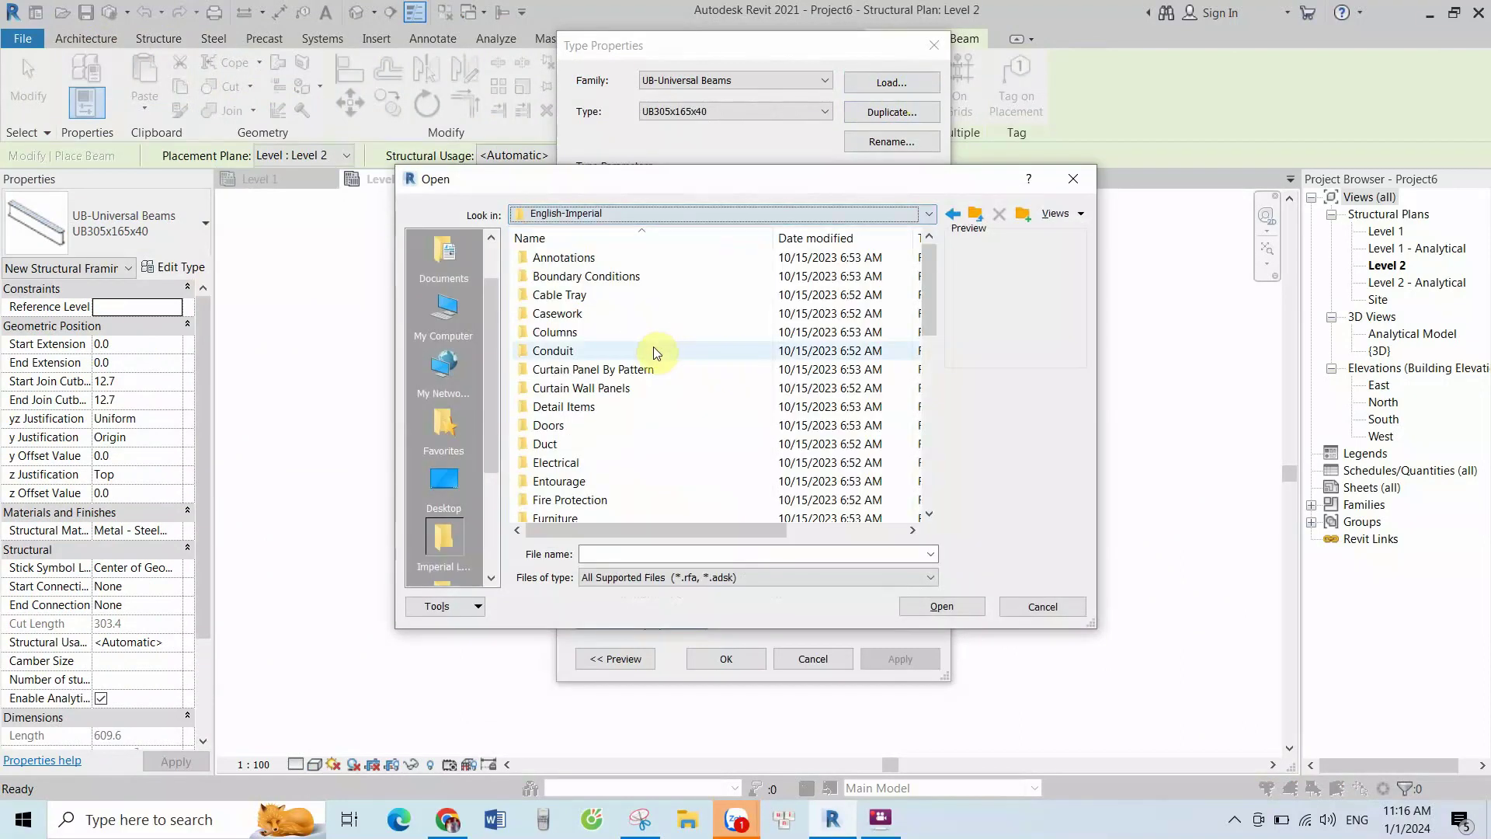
scroll(599, 439, "down", 4)
scroll(688, 467, "down", 5)
scroll(687, 466, "down", 2)
scroll(688, 466, "up", 1)
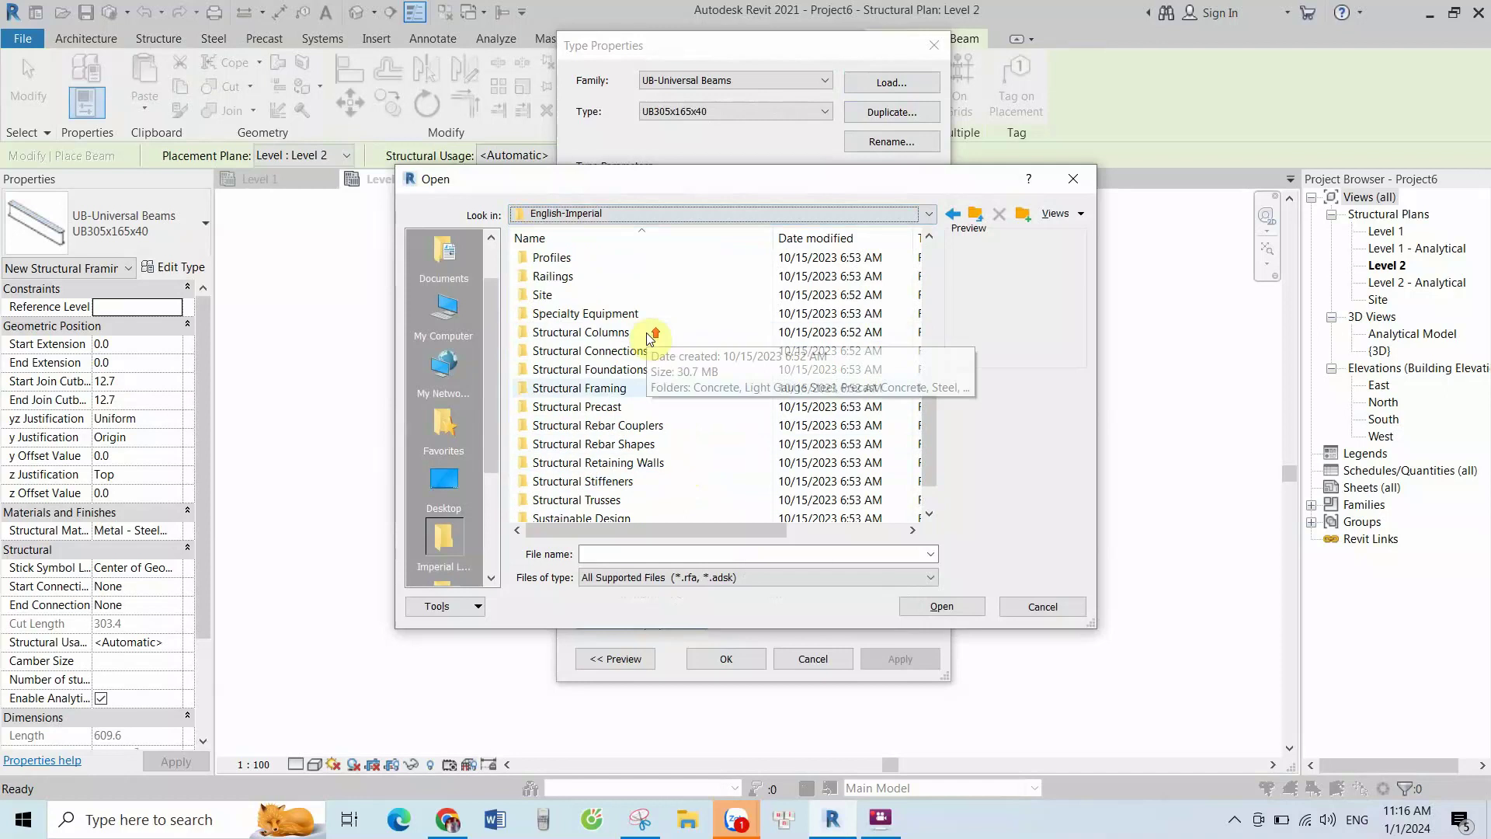
Load HP-Bearing Pile.rfa from the Structural Framing > Steel folder
double_click(619, 390)
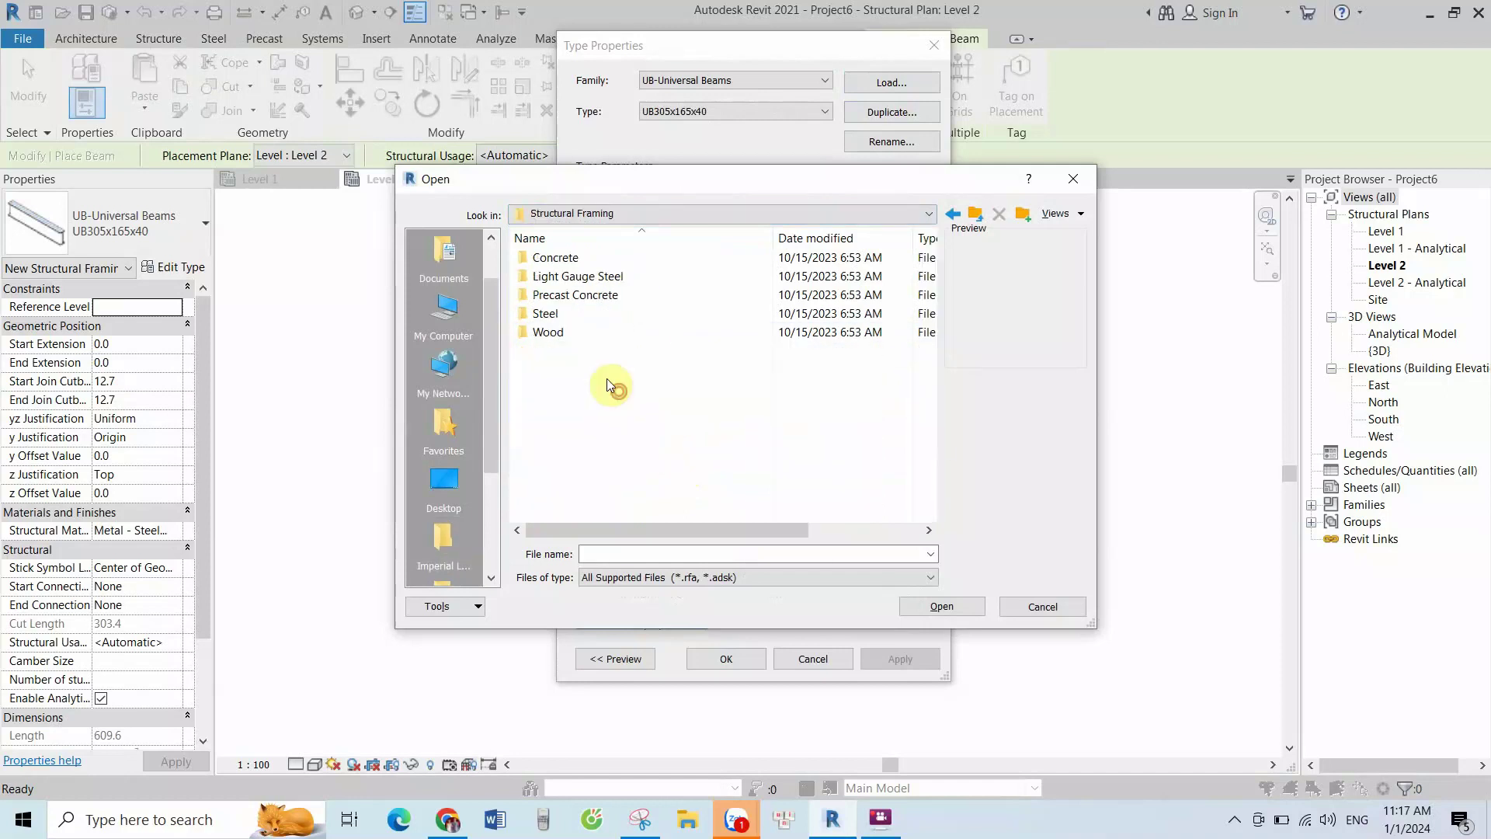
double_click(546, 314)
scroll(599, 393, "down", 1)
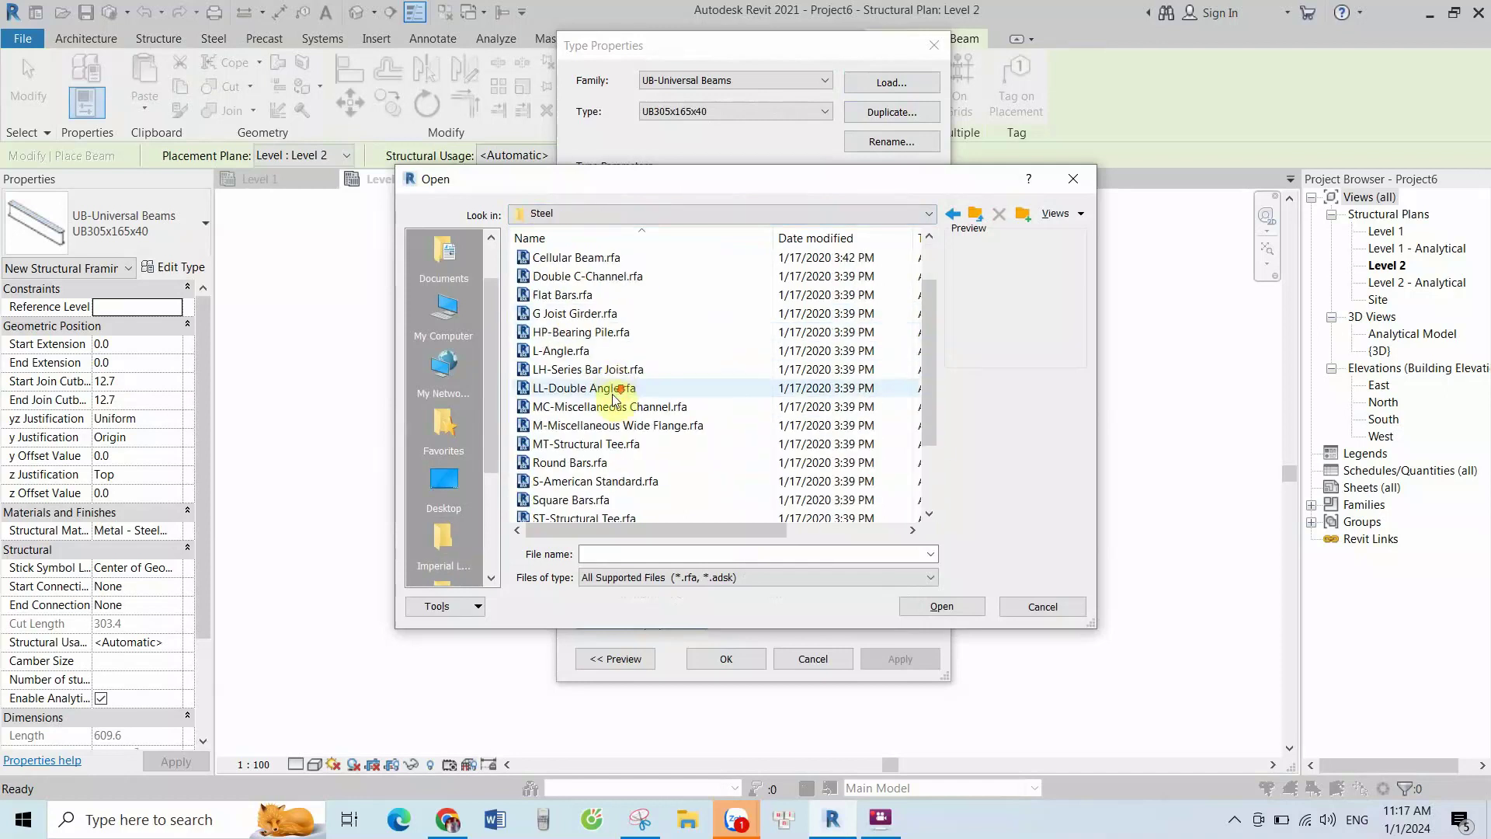
scroll(582, 348, "up", 1)
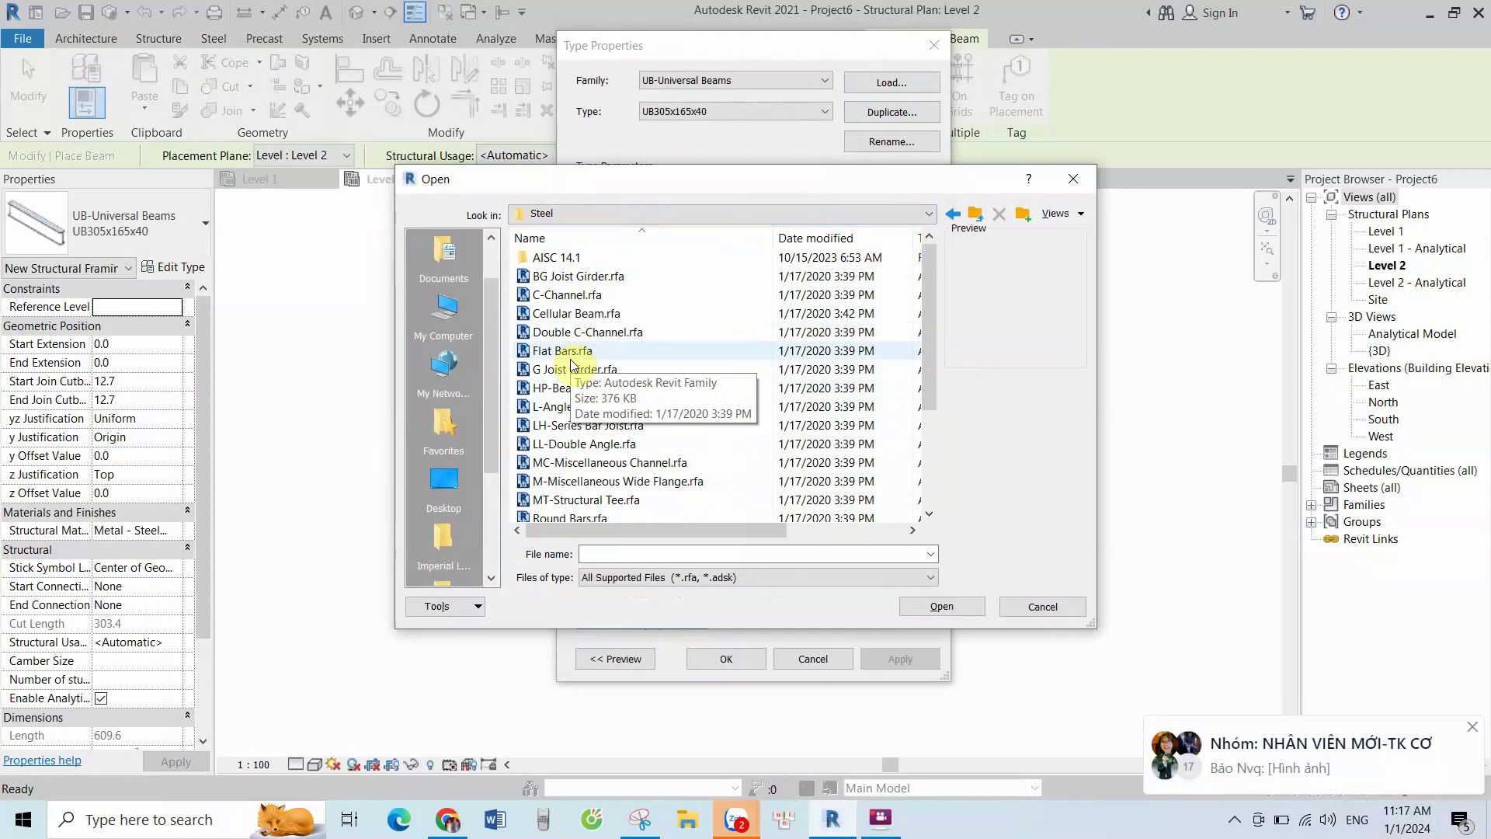
left_click(557, 390)
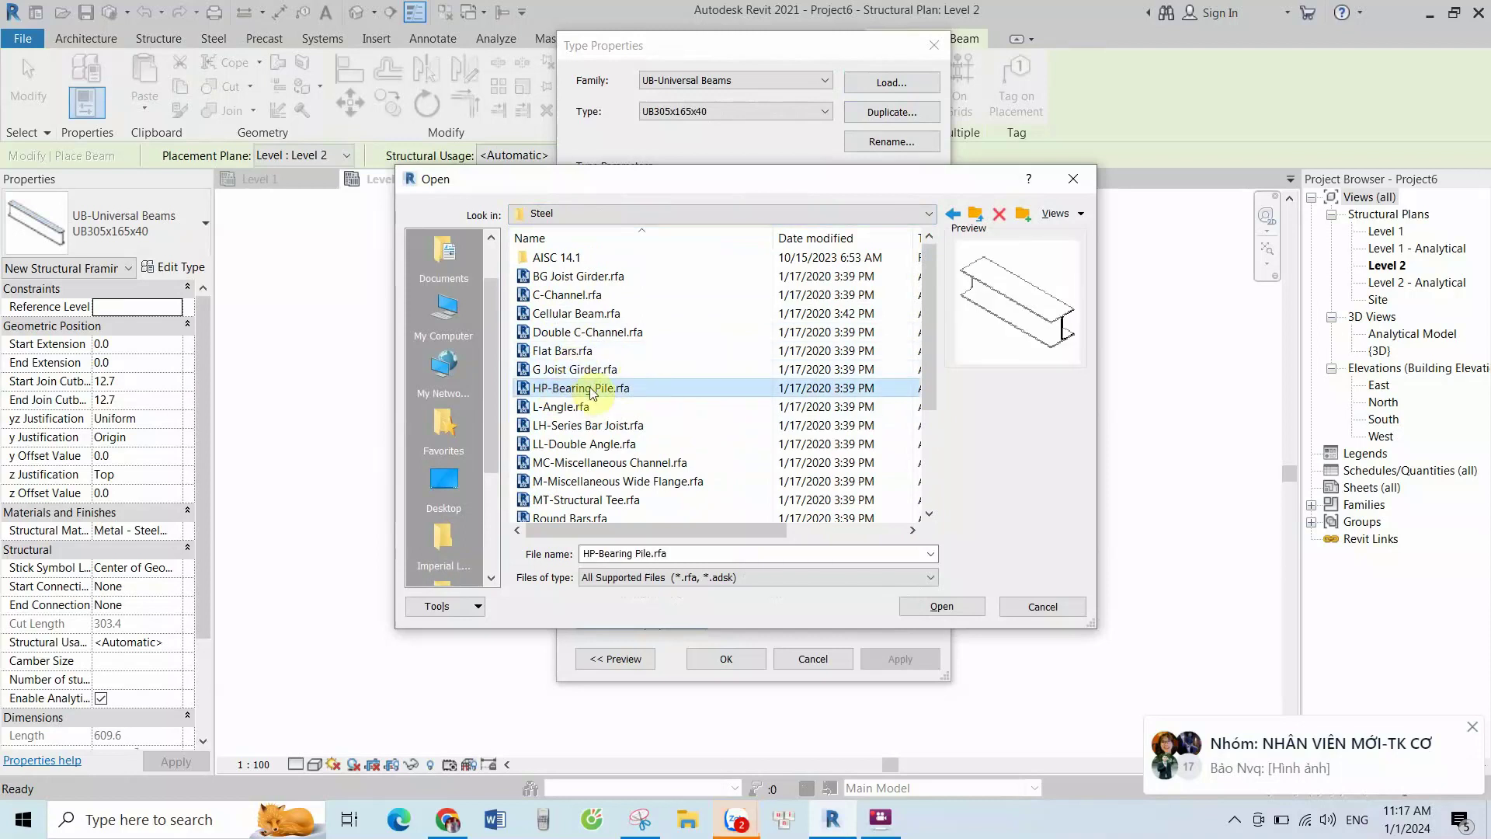
left_click(913, 600)
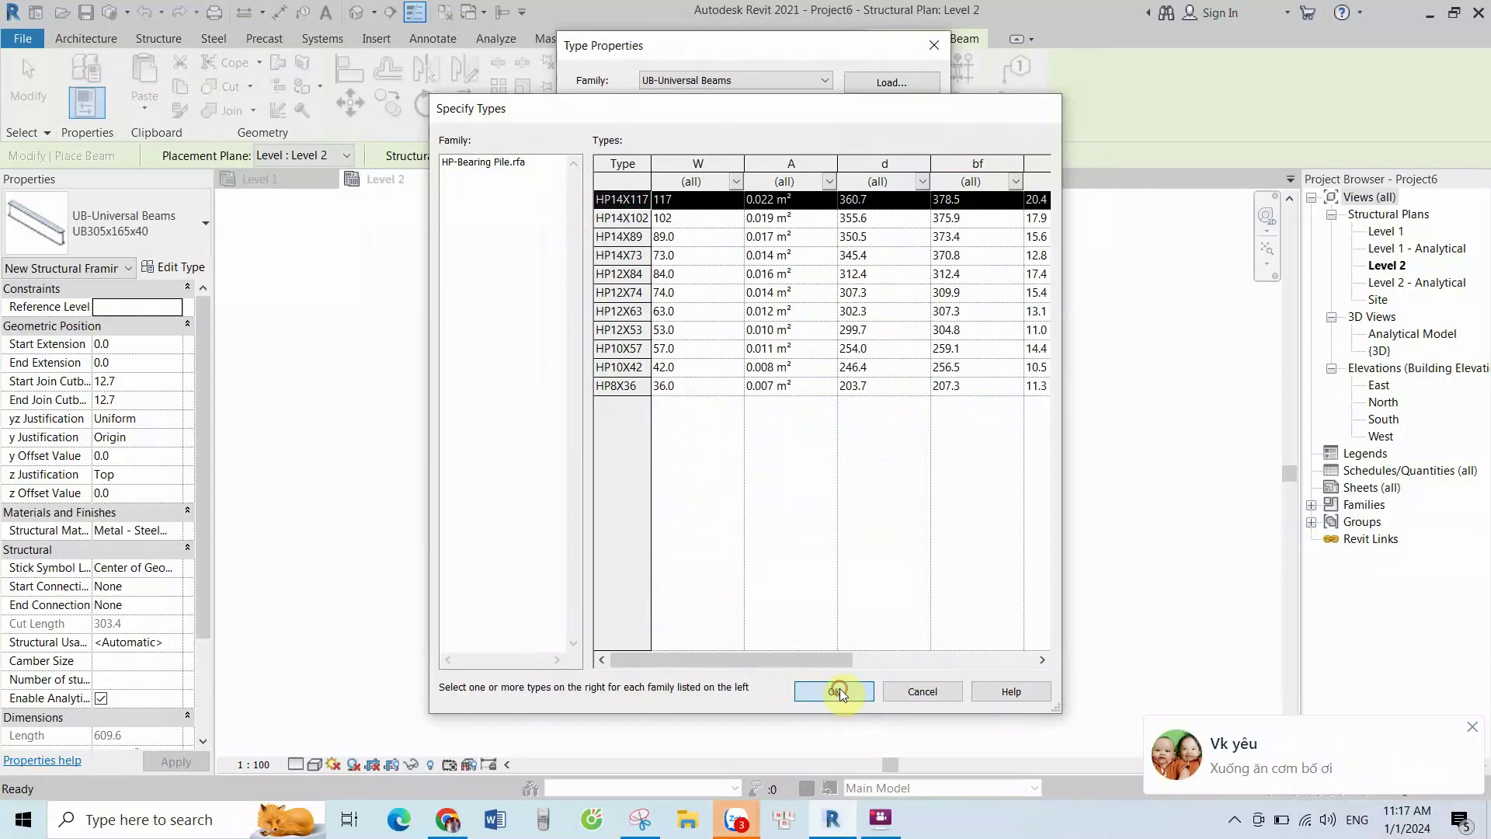
Accept the HP14X117 type and duplicate it as H350x250x10x16, showing a 3D preview
left_click(838, 690)
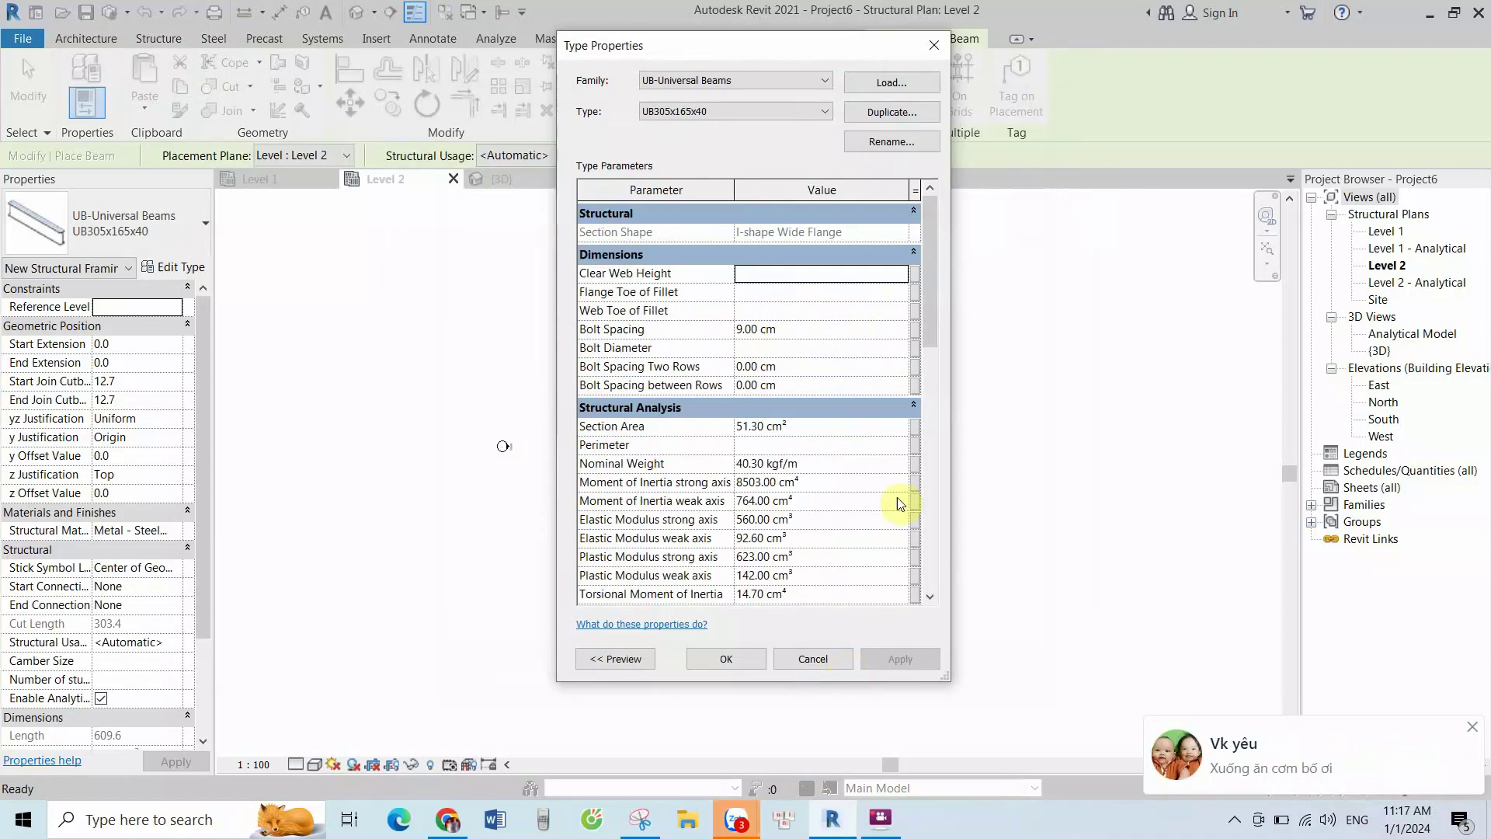
left_click(893, 112)
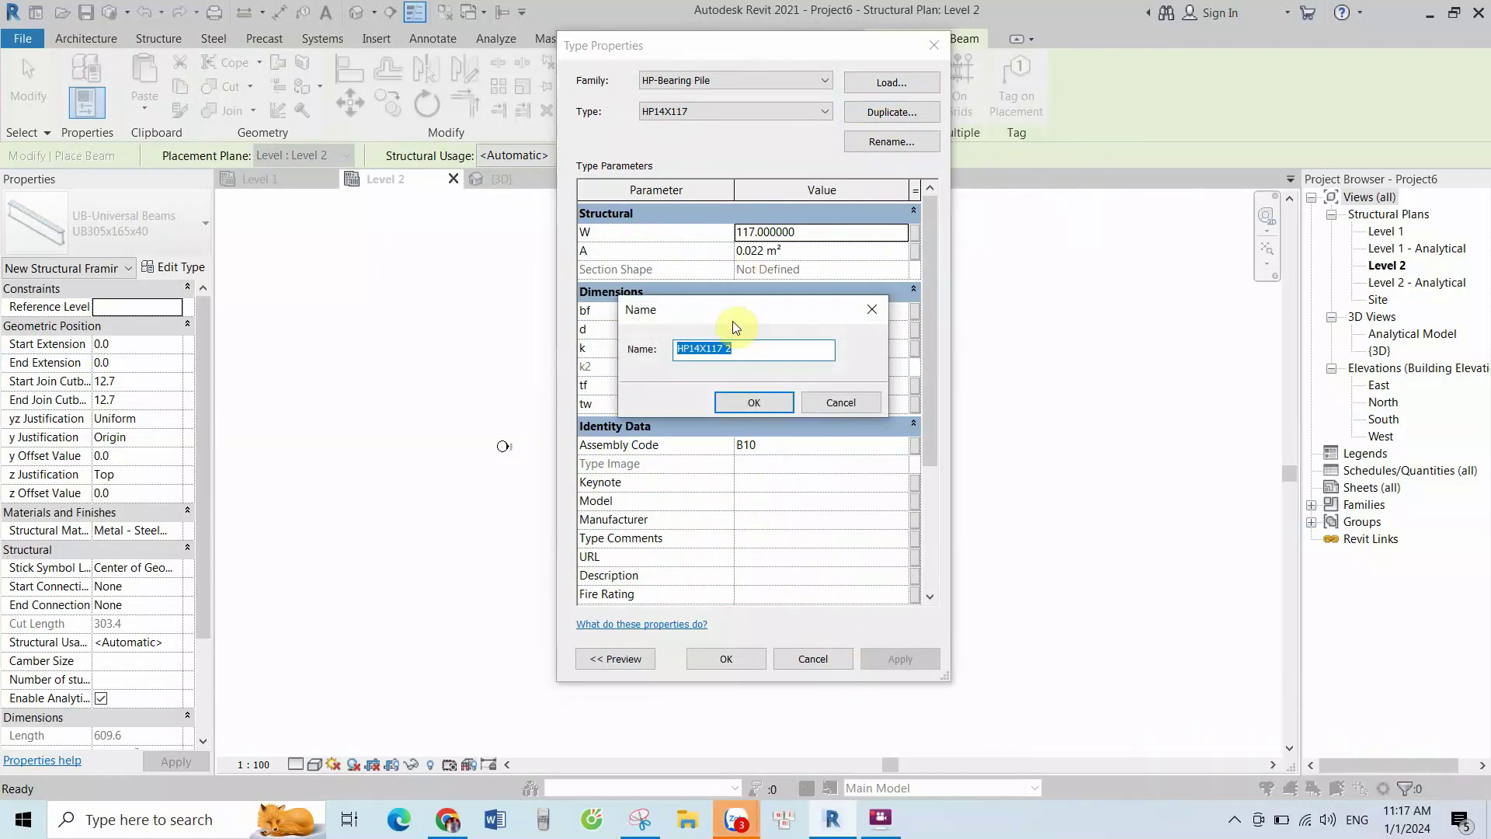
type("H350x250x10x16")
left_click(754, 403)
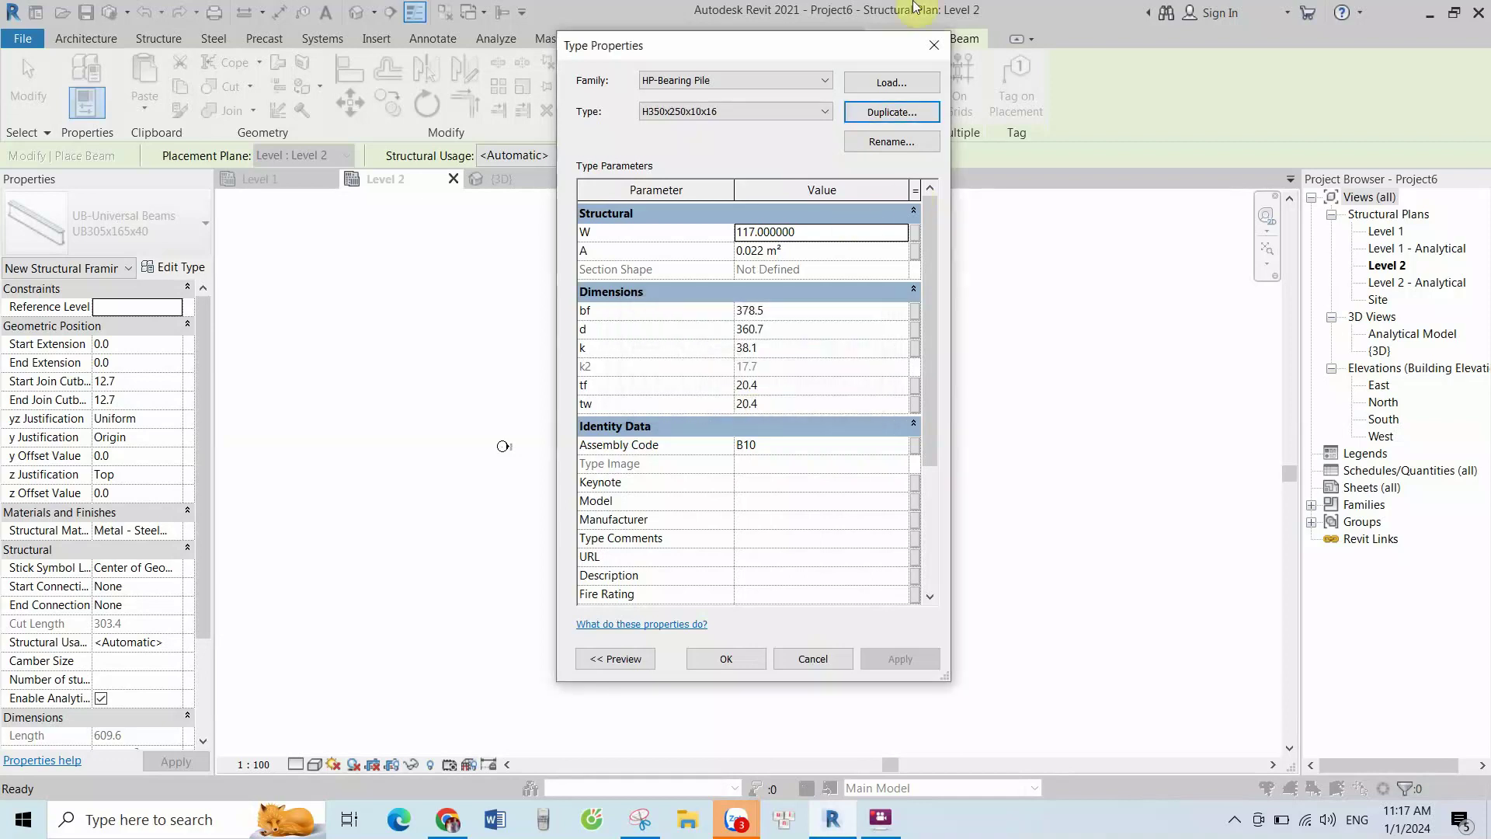
left_click_drag(815, 48, 995, 41)
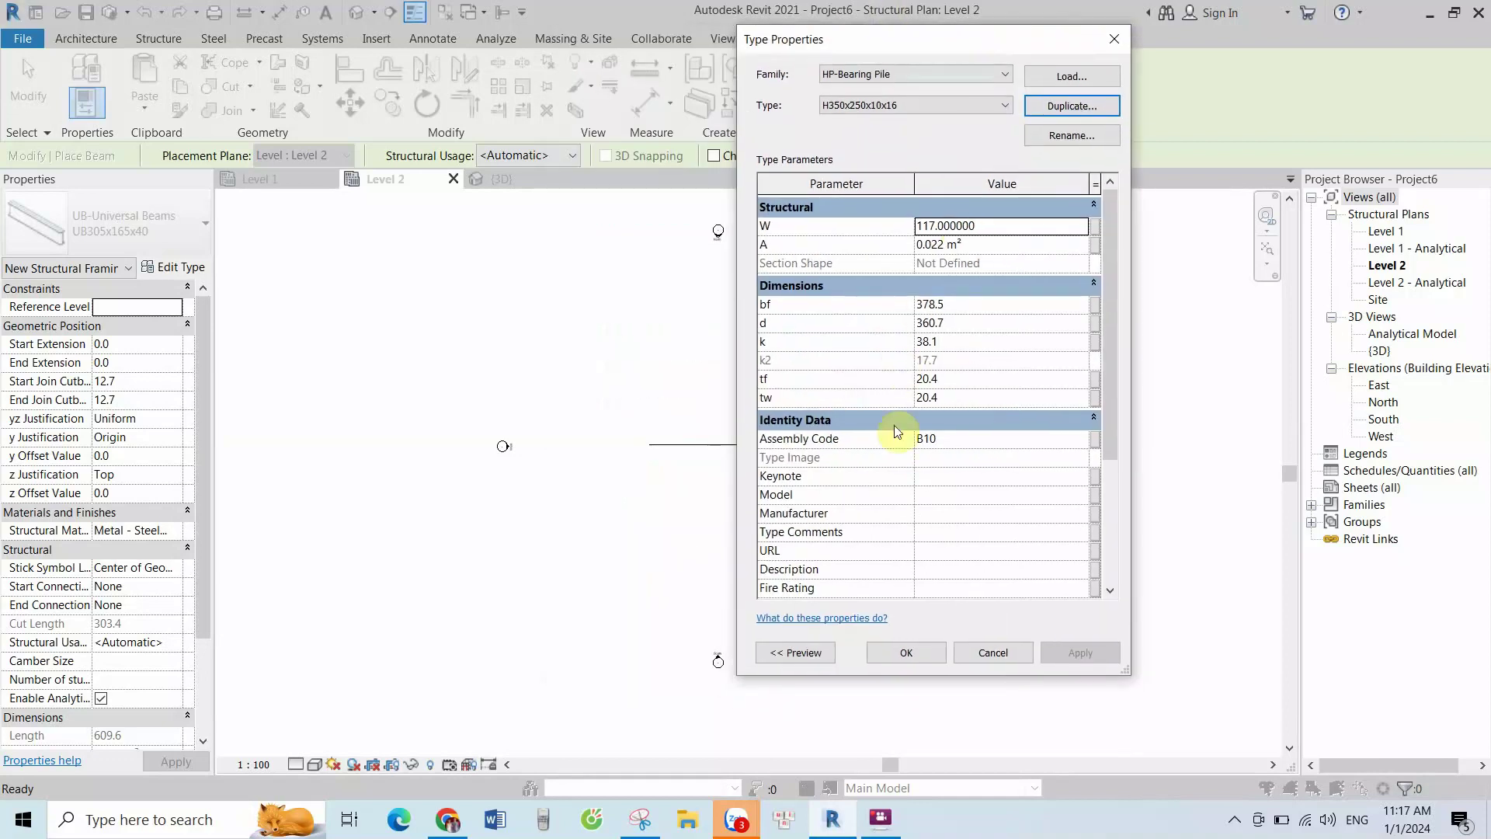
left_click(792, 652)
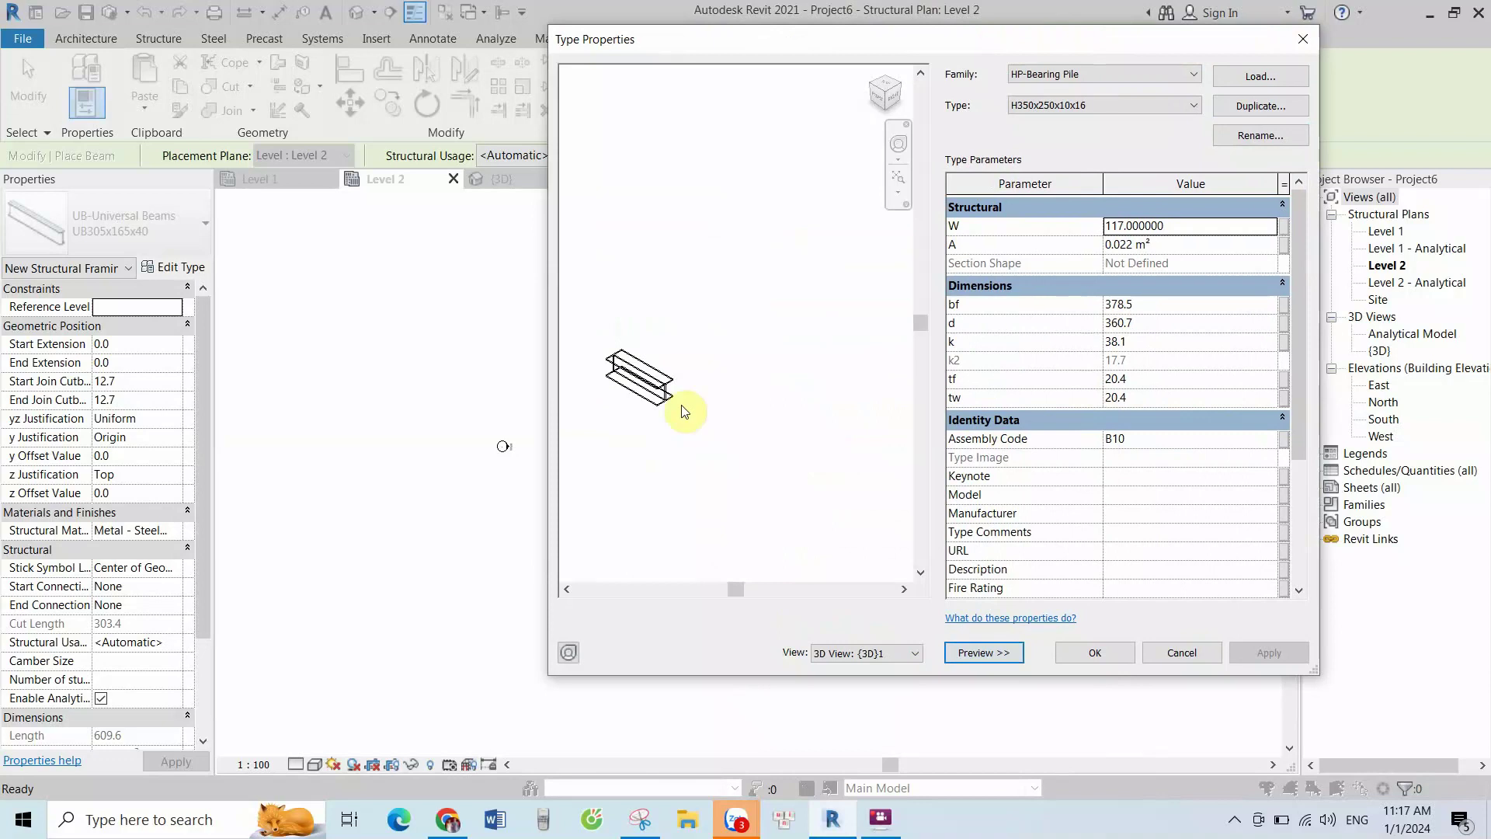
Set the new pile type's flange width bf to 250 and depth to 350
scroll(655, 387, "up", 3)
scroll(655, 387, "up", 2)
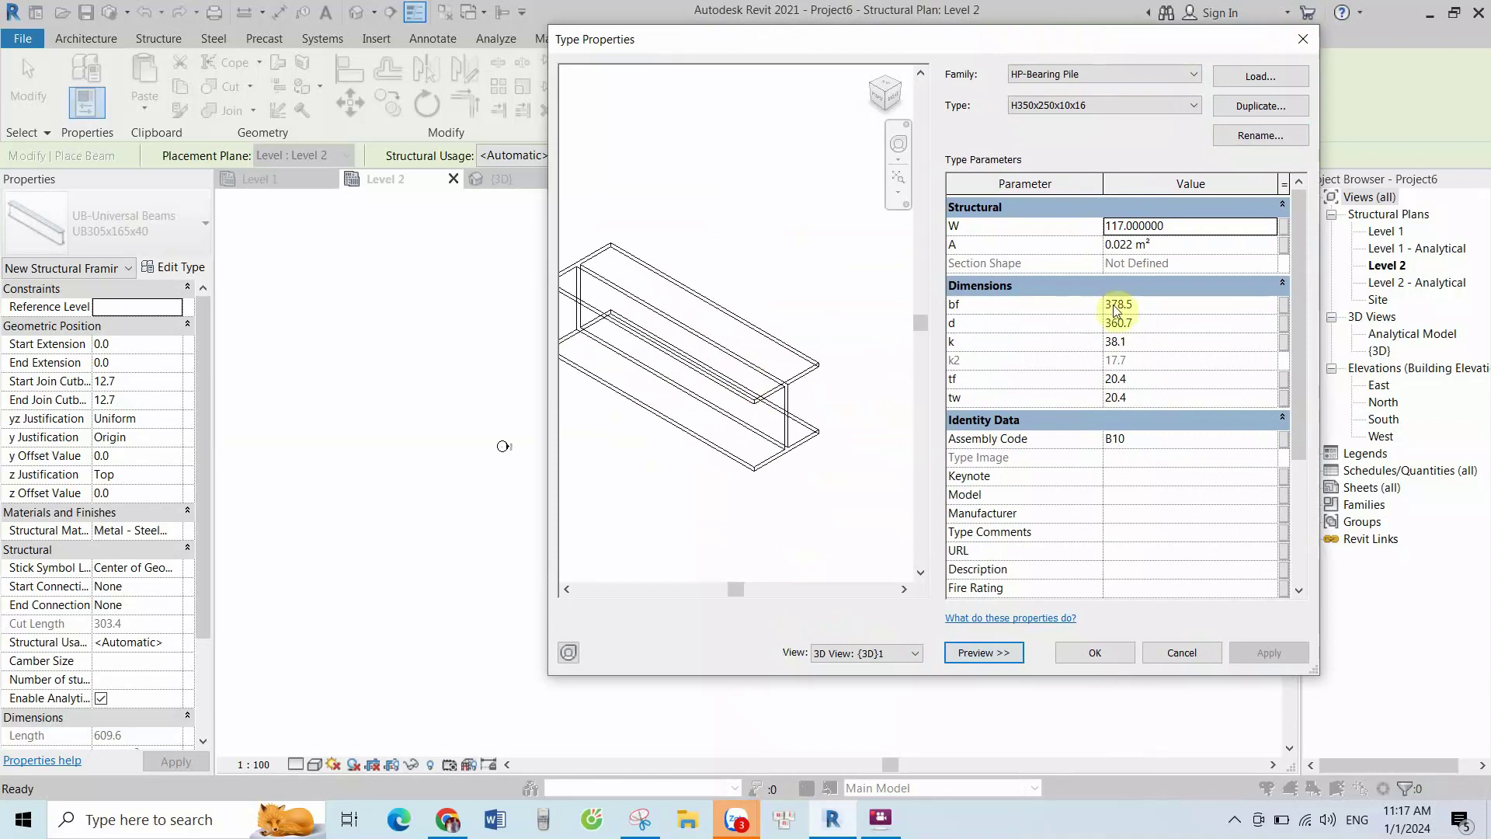
left_click_drag(1318, 299, 1448, 299)
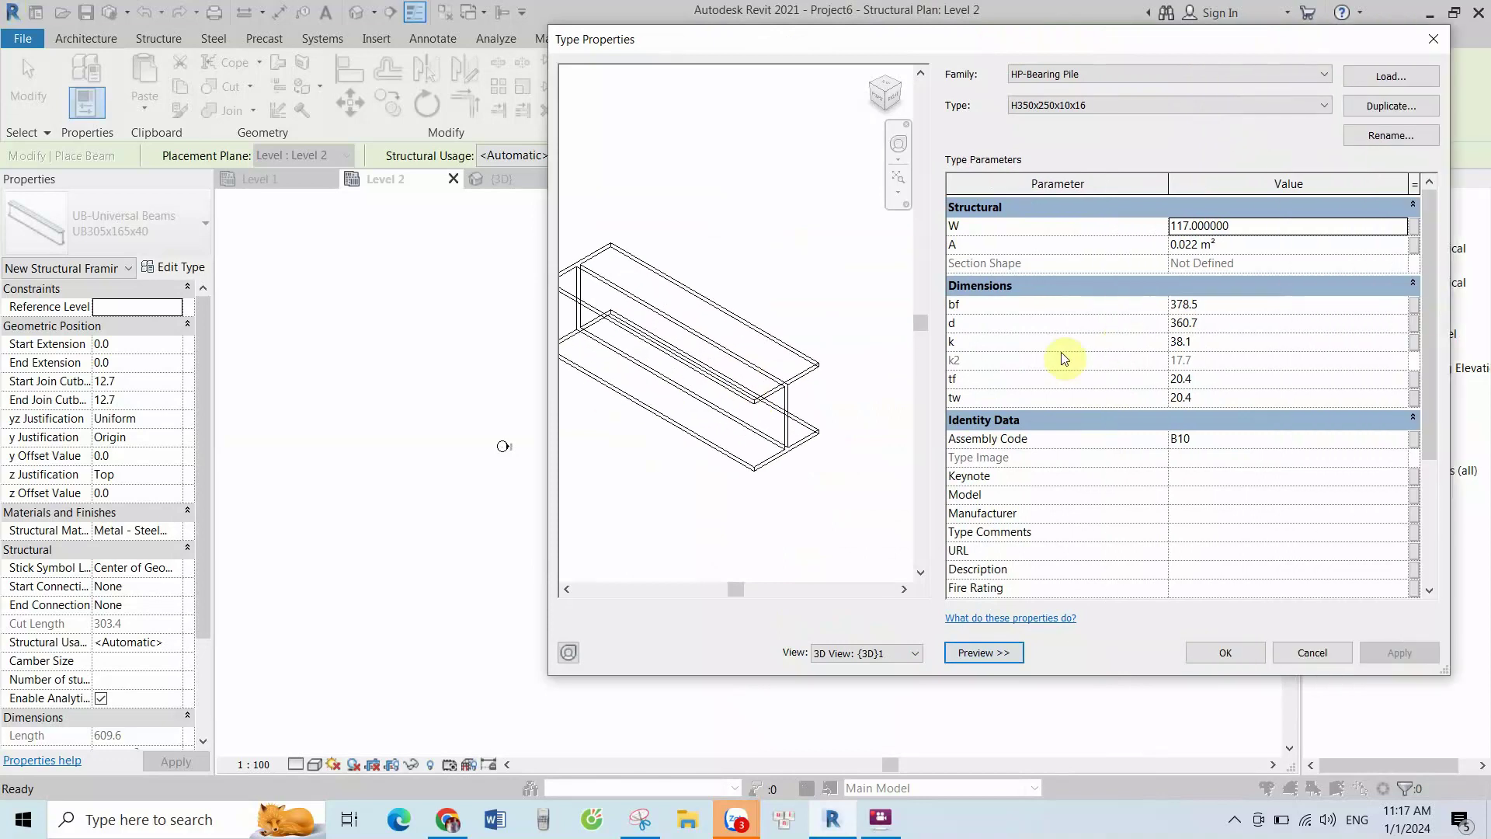
left_click(1206, 305)
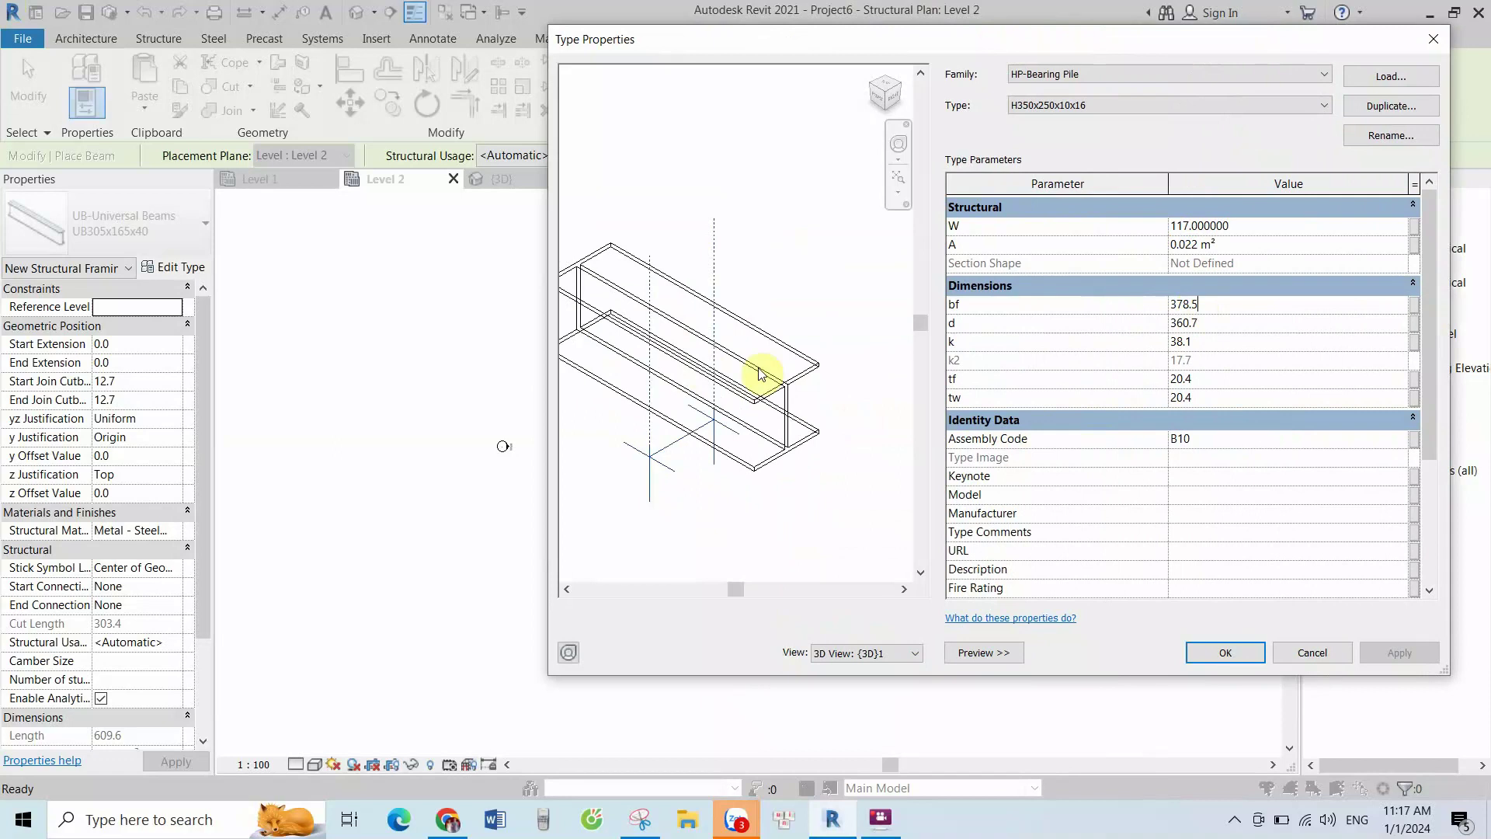
left_click(1231, 303)
type("250")
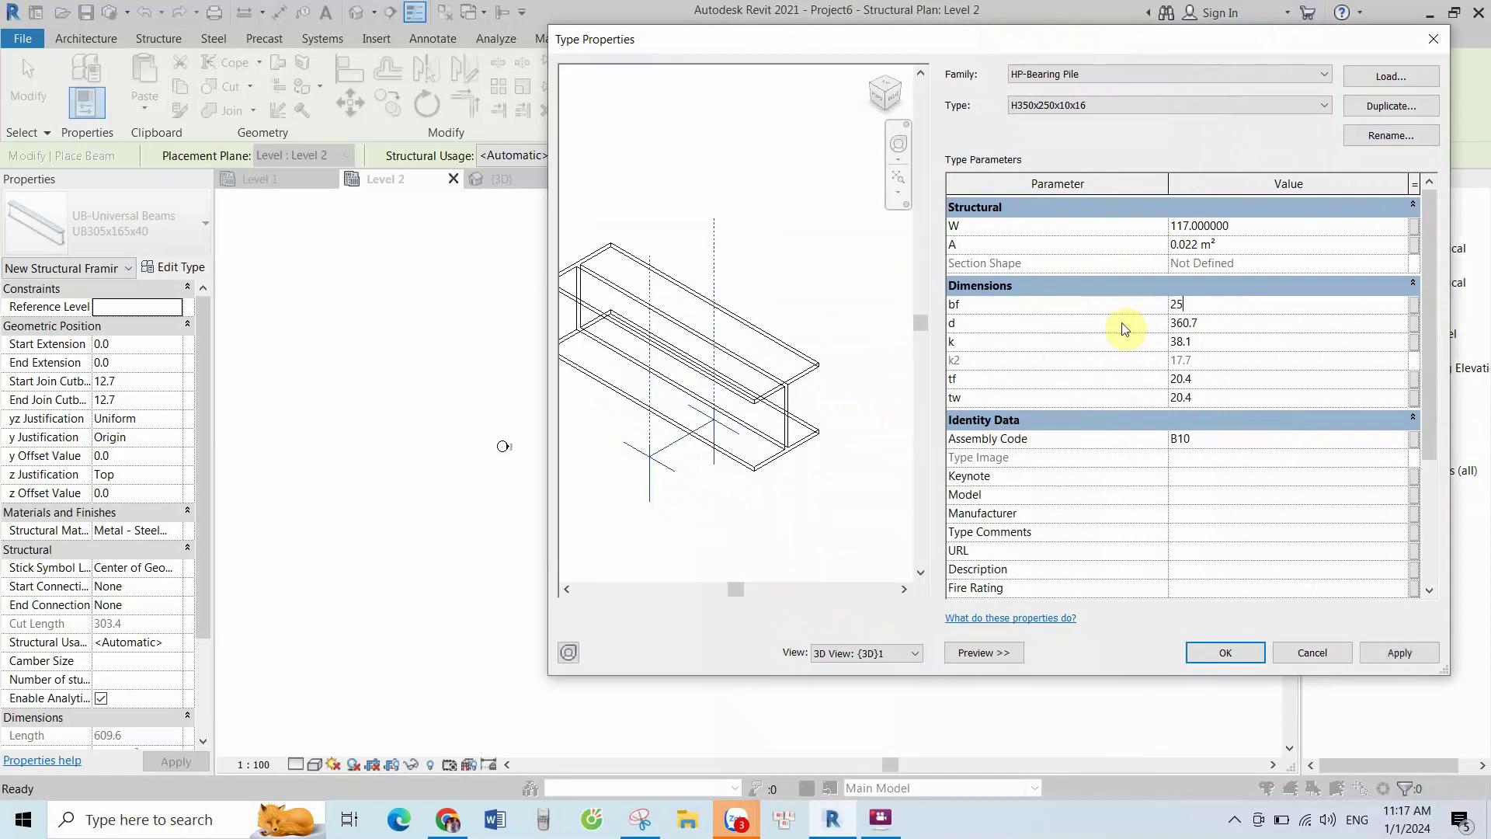
left_click(1220, 321)
left_click_drag(1220, 320, 1137, 334)
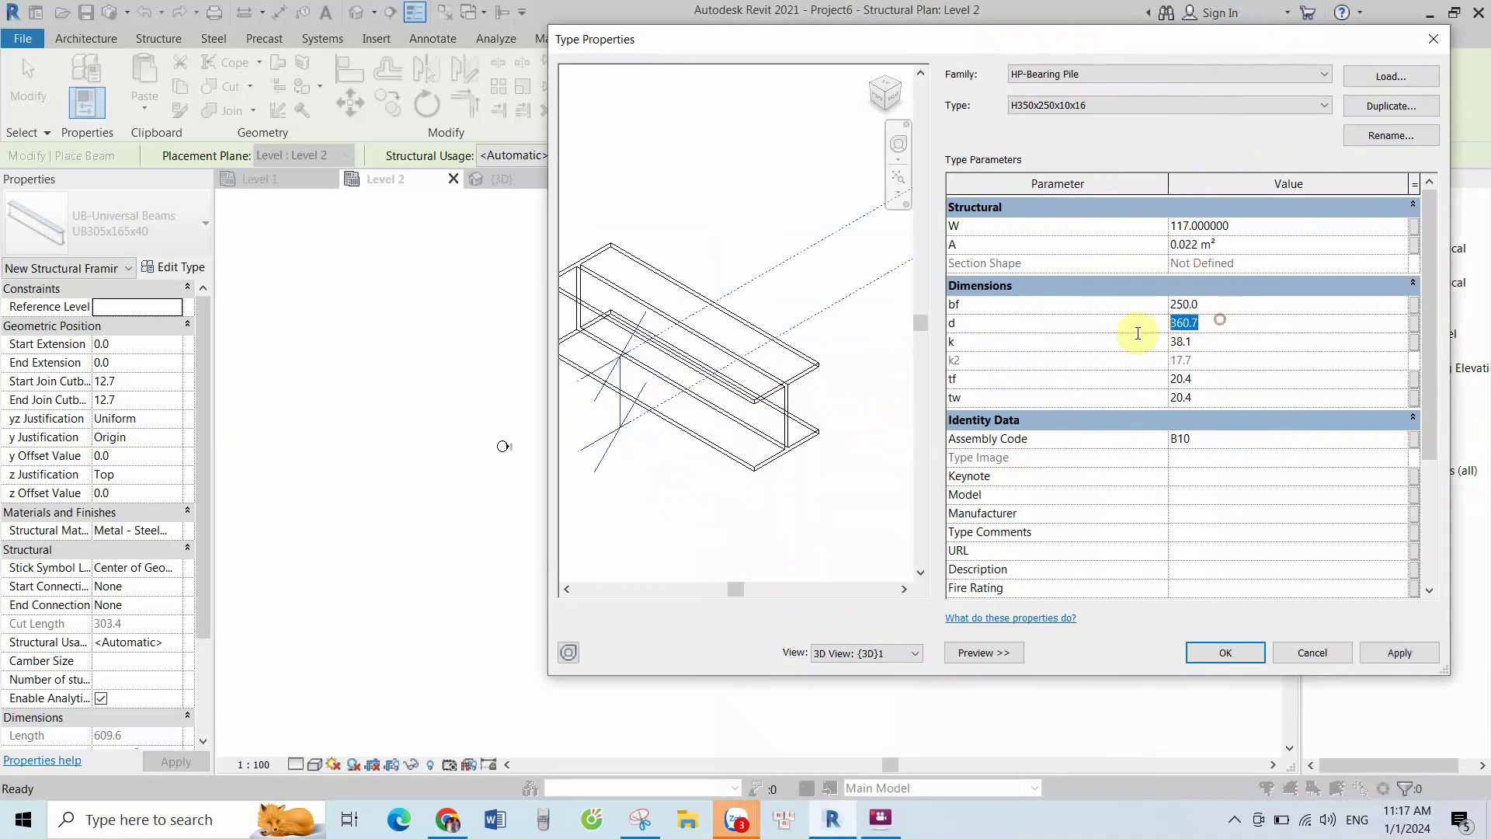
type("350")
left_click(1216, 379)
Set tw to 10 and tf to 16, then apply and confirm the type
double_click(1216, 379)
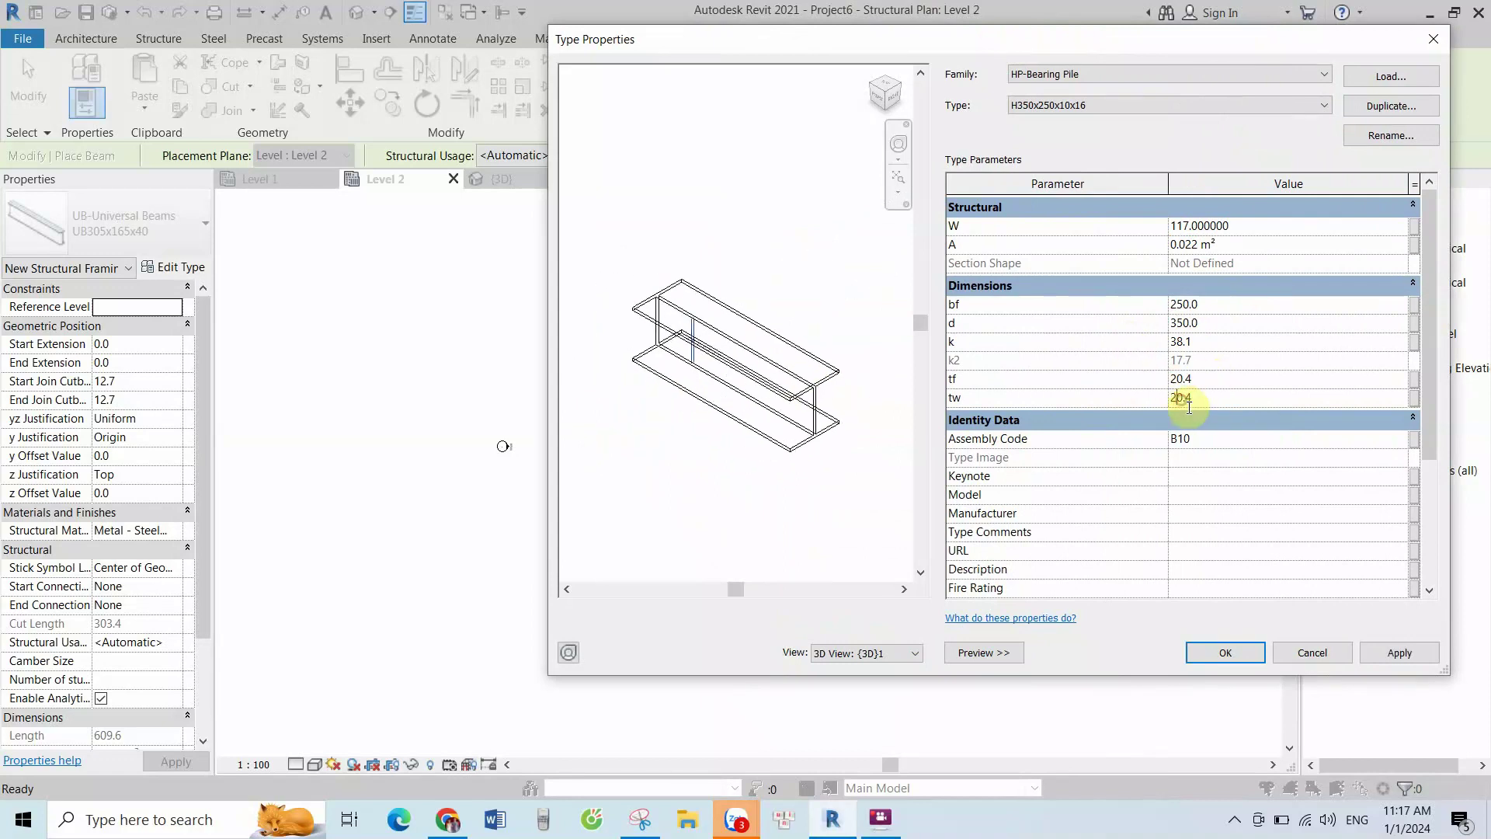
left_click(1218, 394)
scroll(808, 410, "up", 1)
type("10")
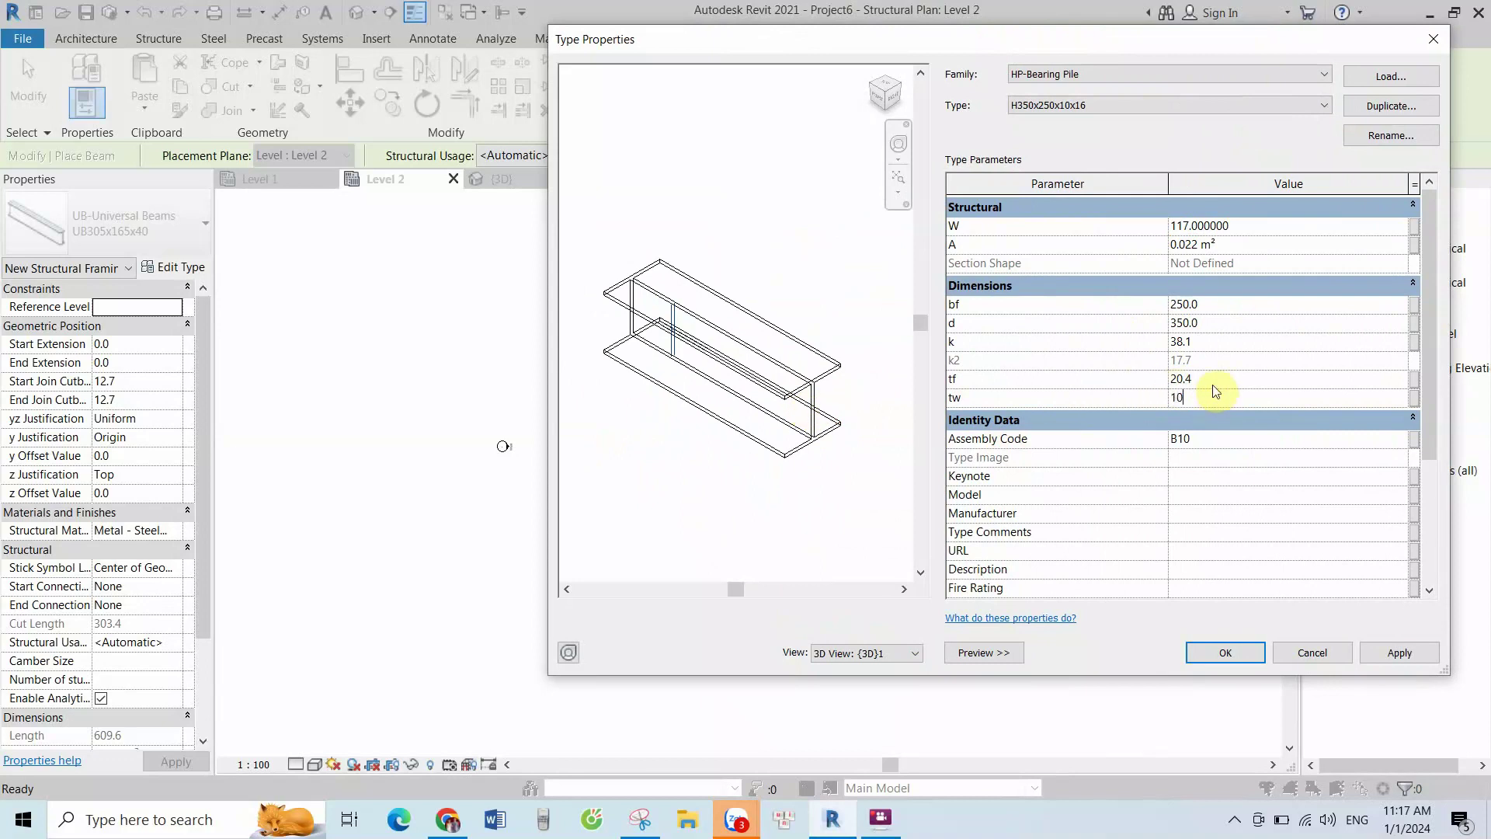
middle_click_drag(762, 383, 759, 333, "shift")
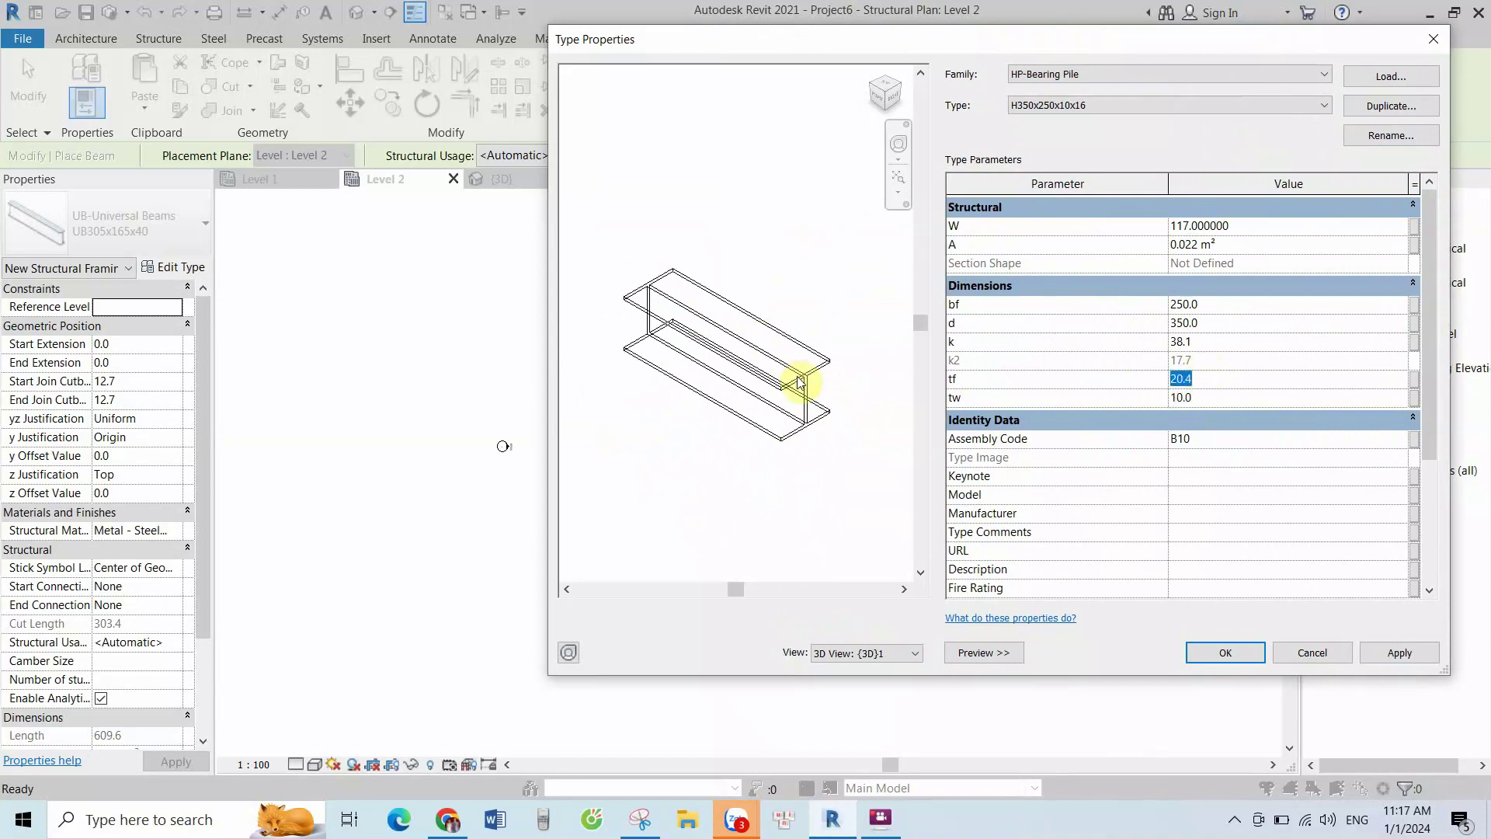
middle_click_drag(800, 389, 762, 389, "shift")
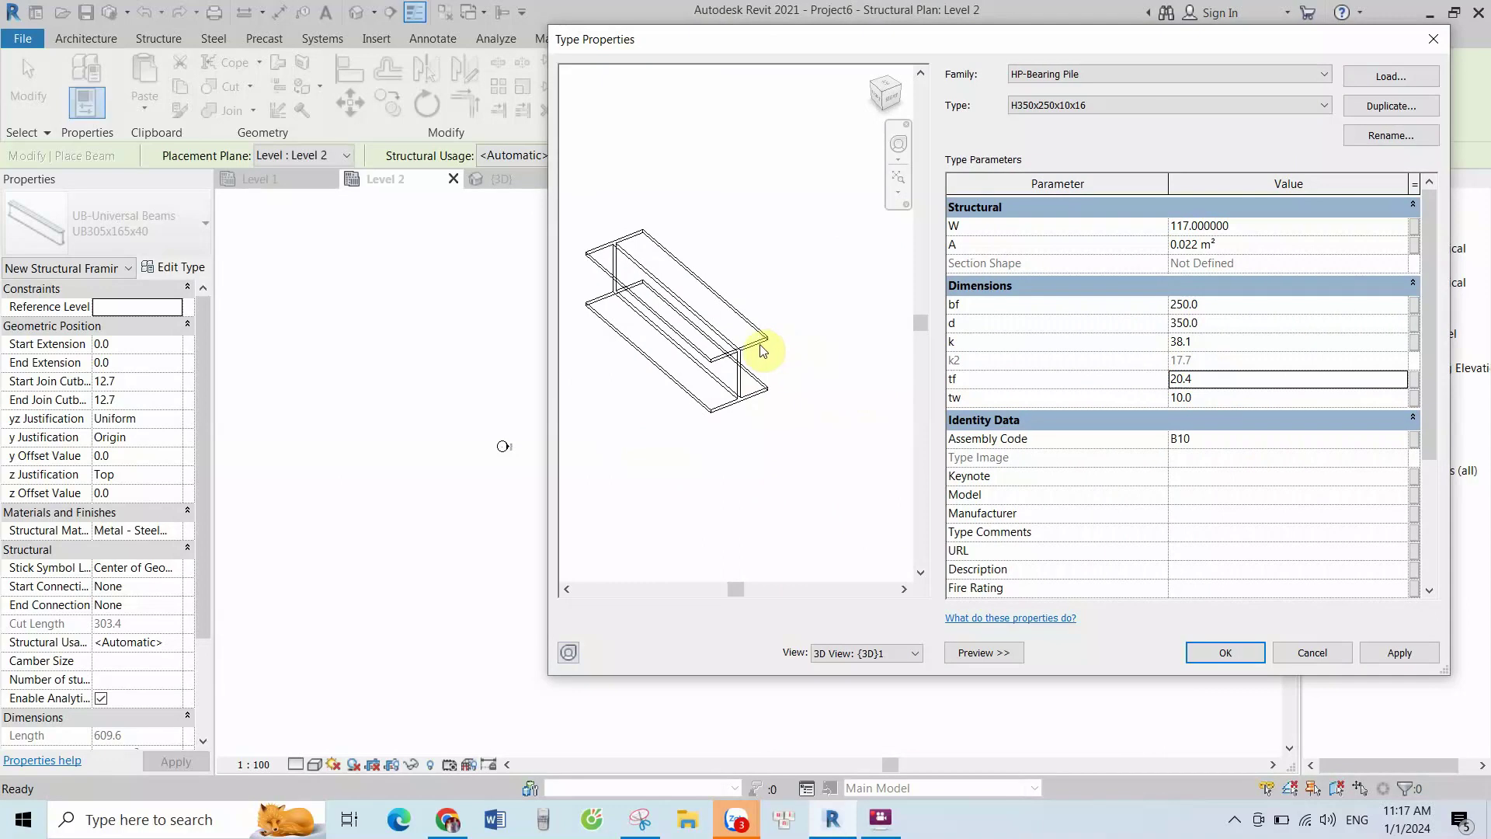
left_click(1203, 379)
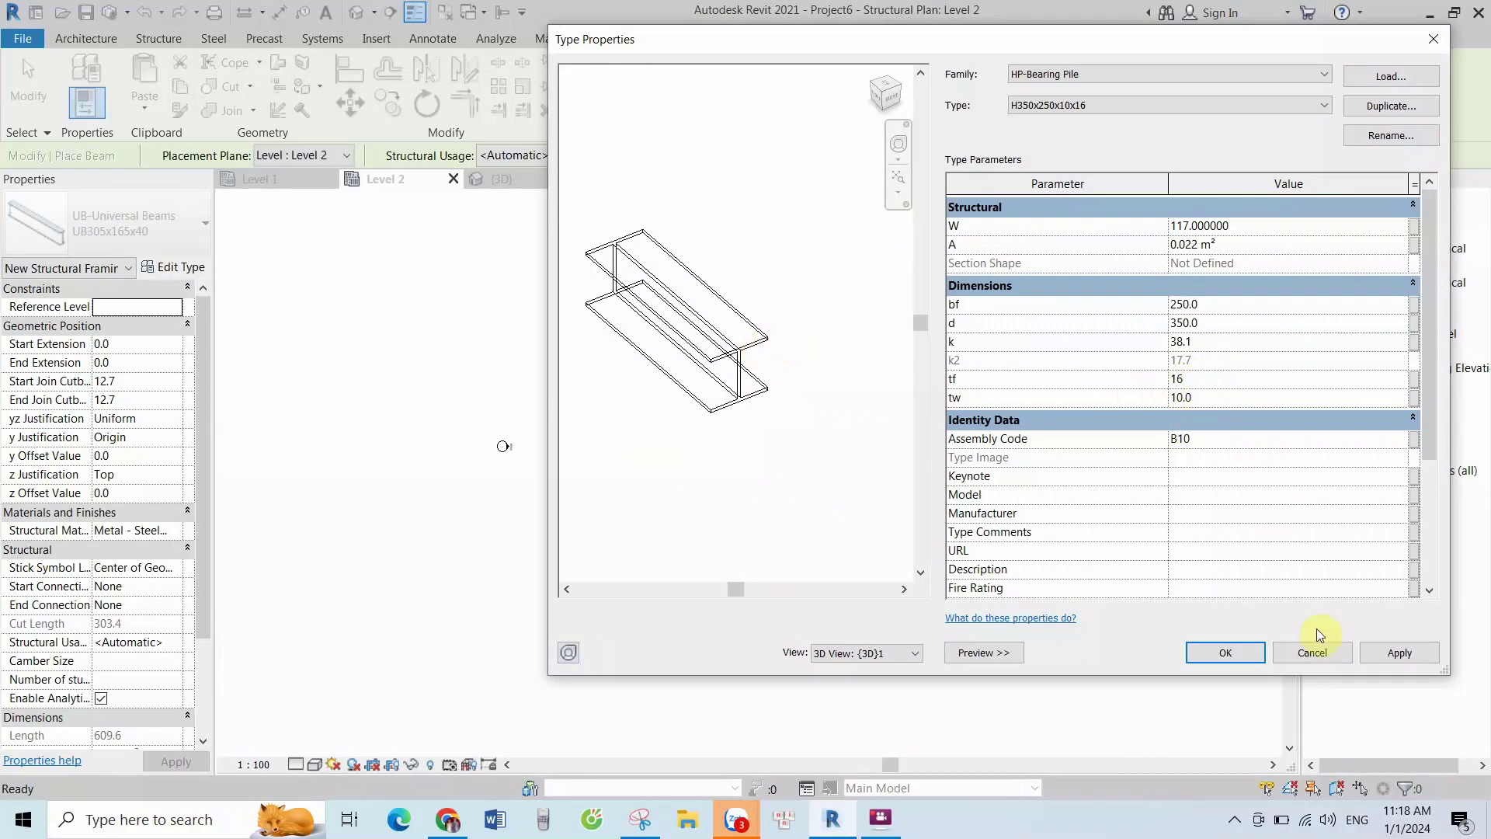
left_click(1414, 651)
left_click(1236, 649)
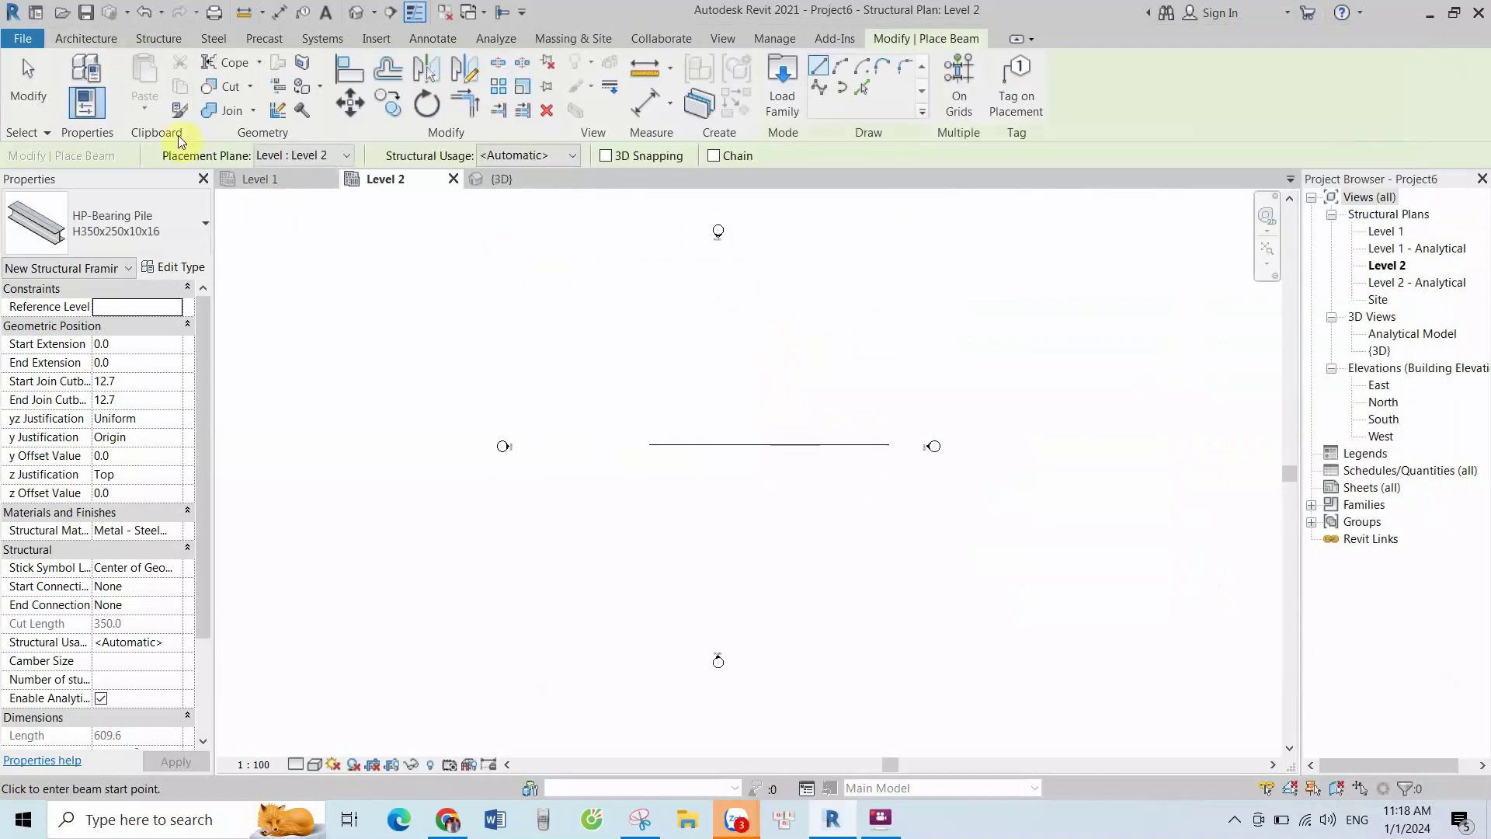
Load the L-Angle.rfa family into the beam type with its first size
left_click(159, 43)
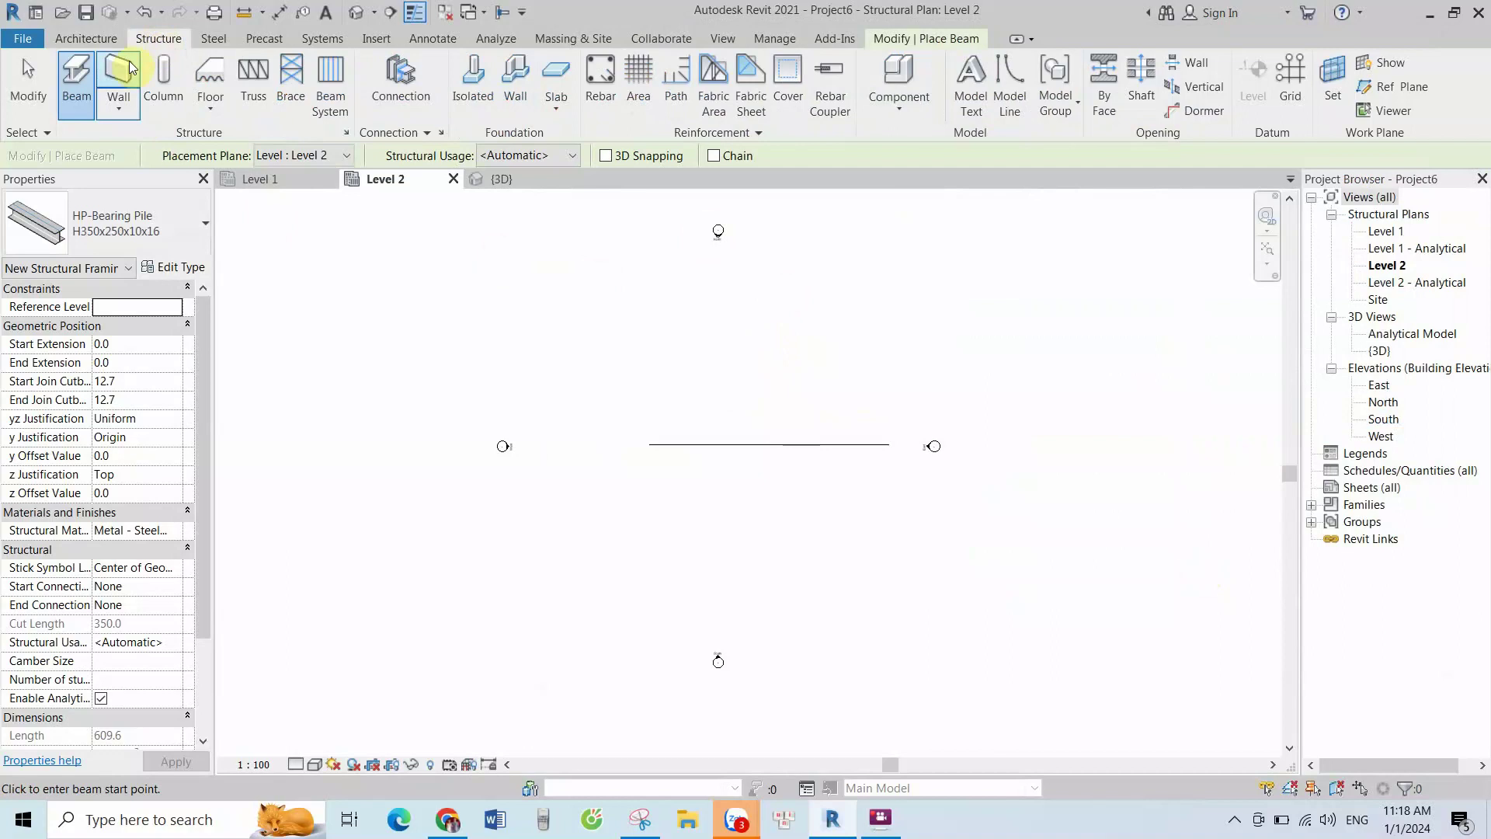
left_click(174, 266)
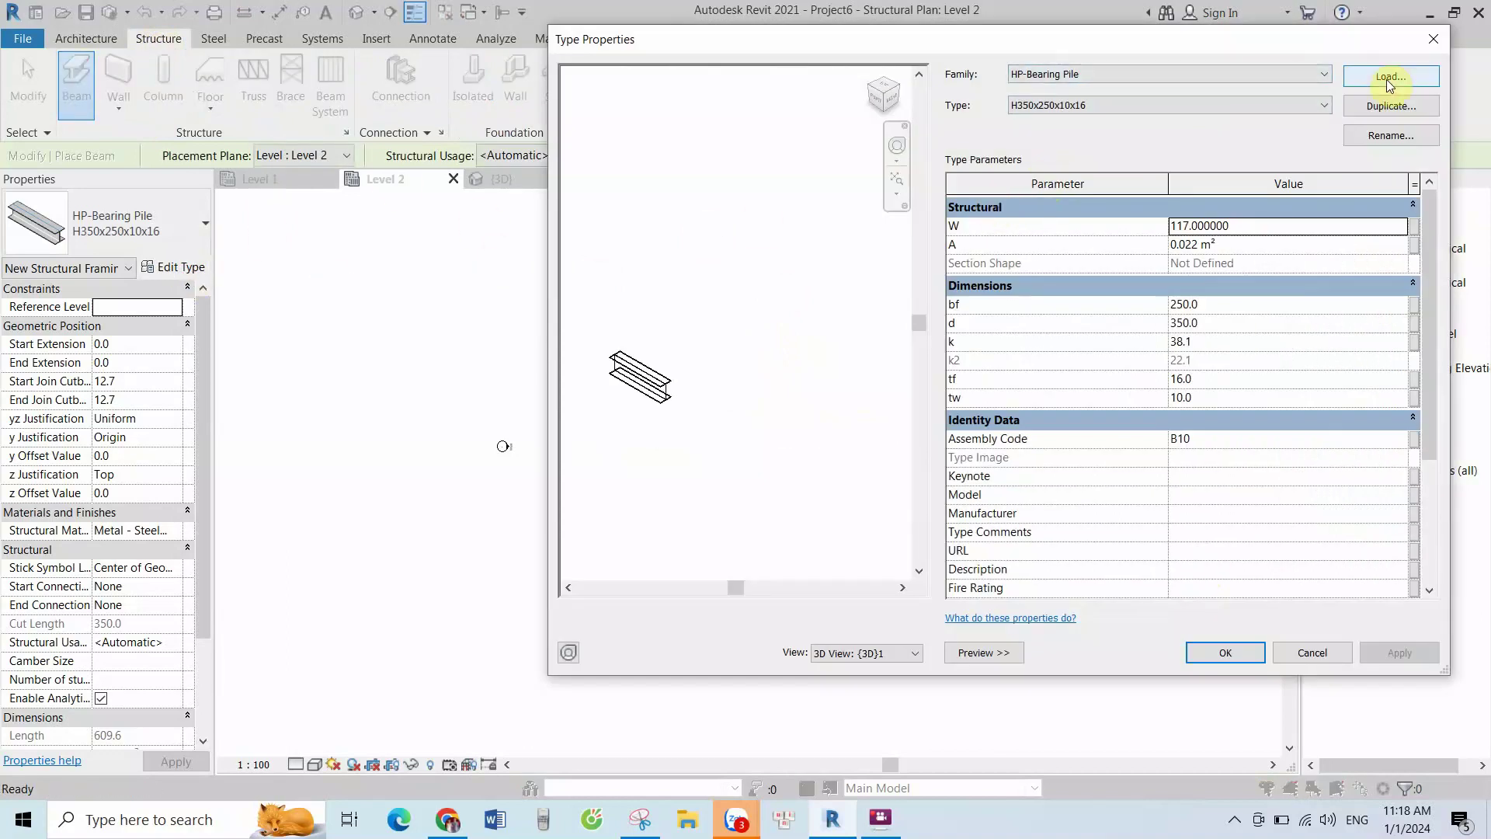
left_click(1390, 79)
scroll(719, 366, "down", 3)
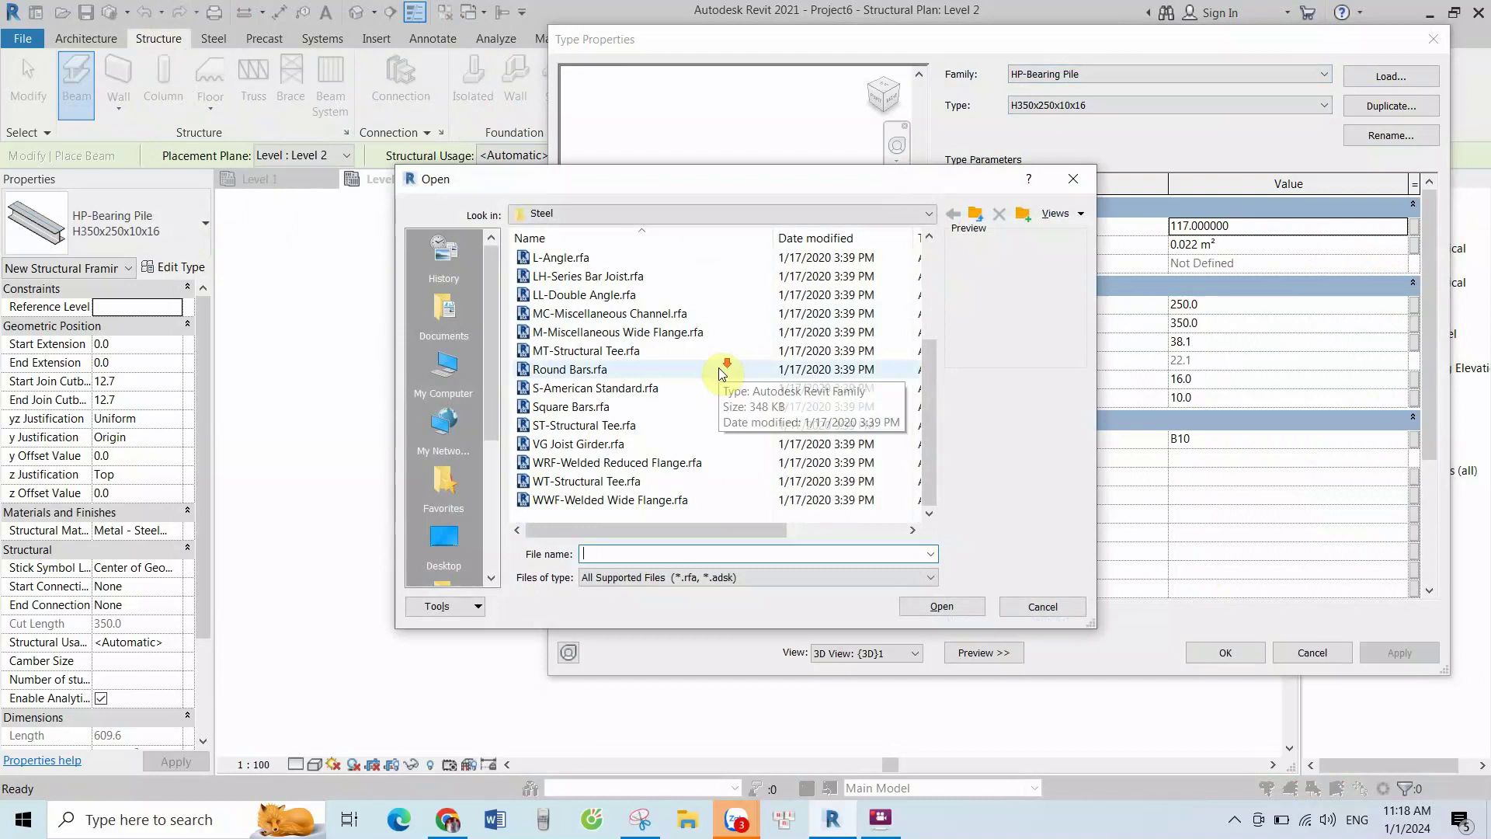
scroll(707, 379, "up", 3)
left_click(561, 313)
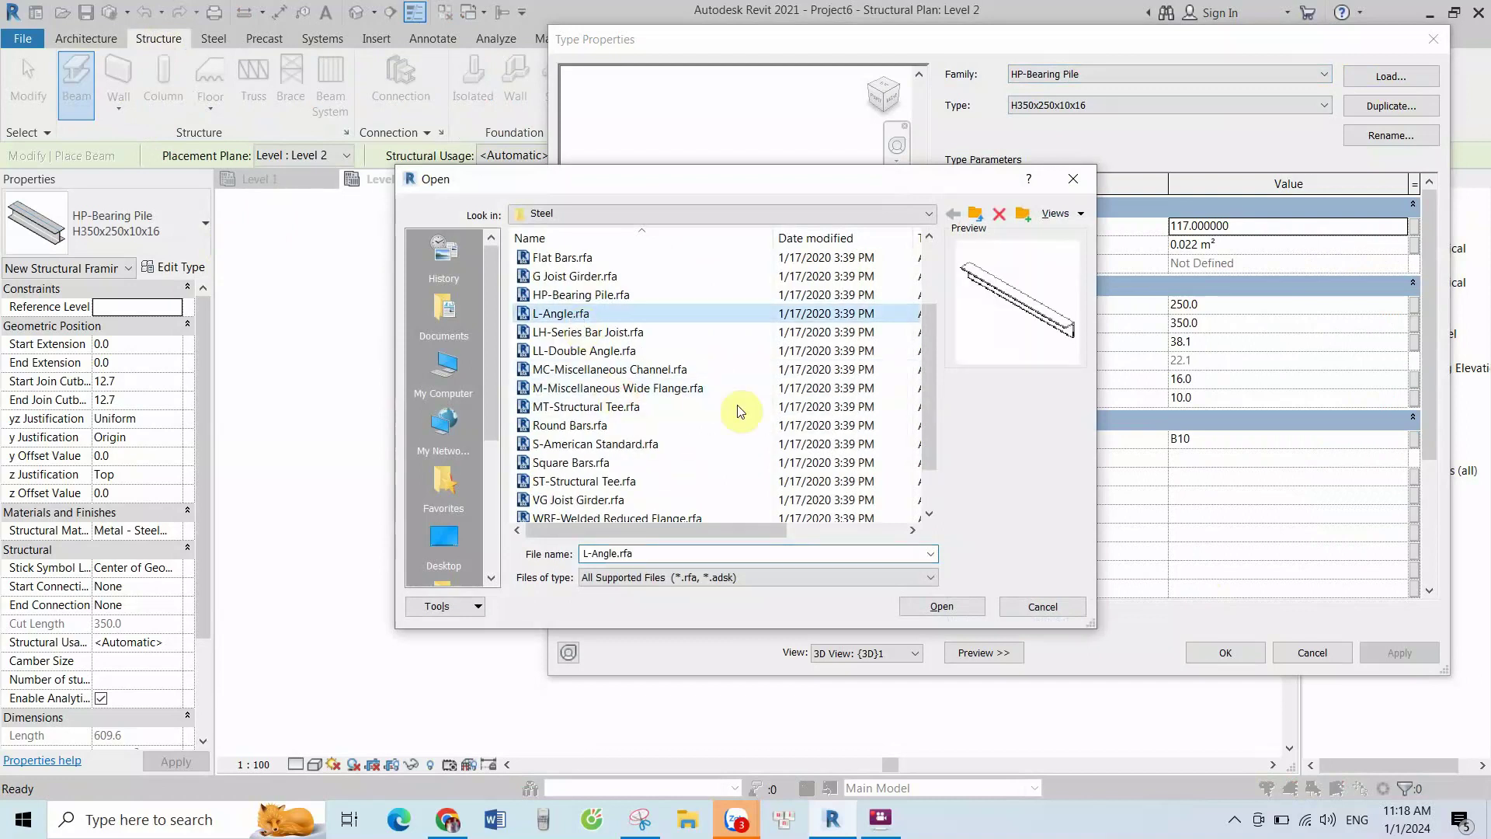
left_click(943, 606)
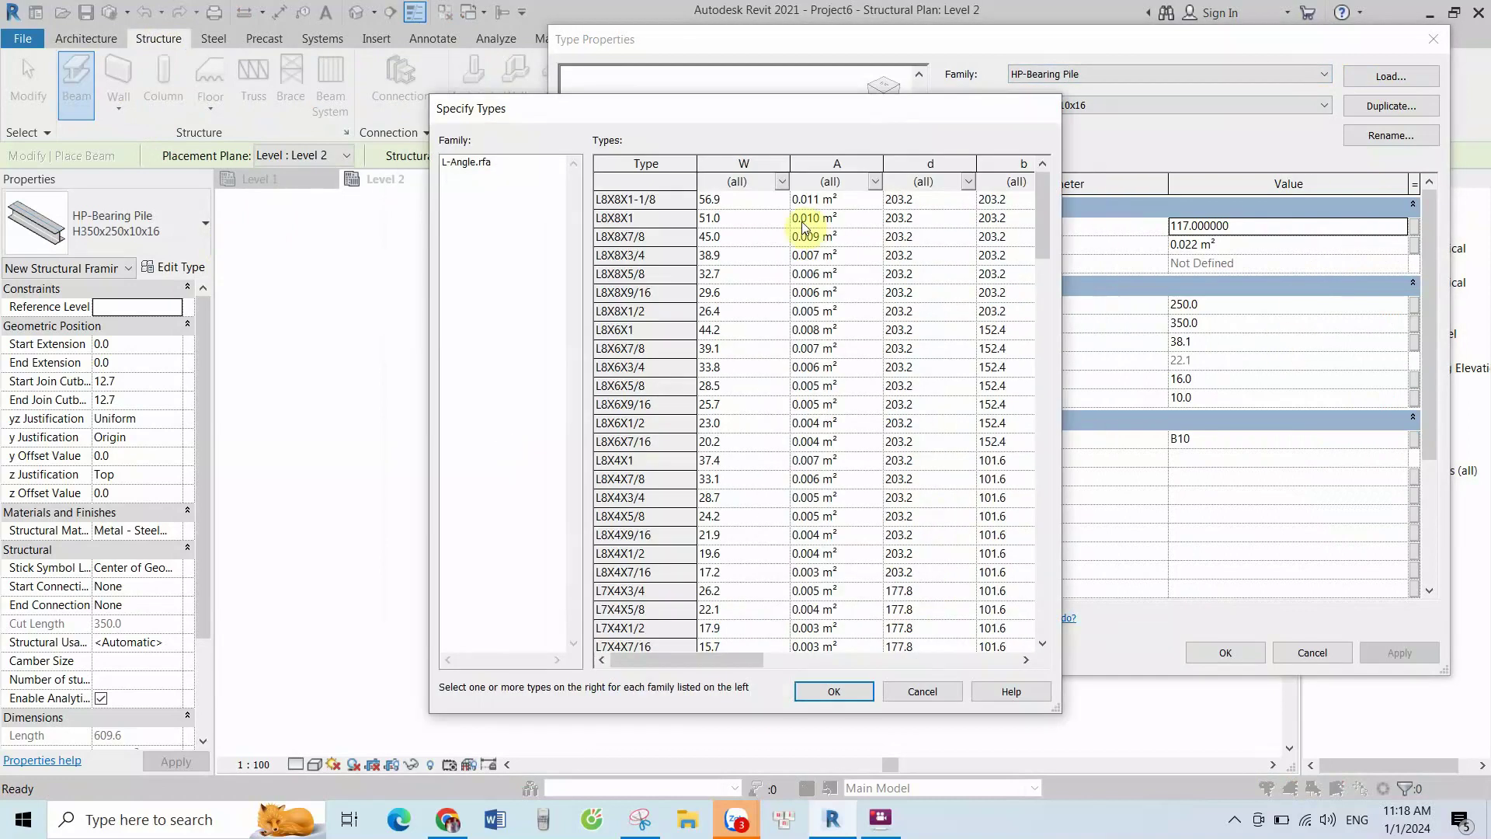
left_click(800, 199)
left_click(834, 690)
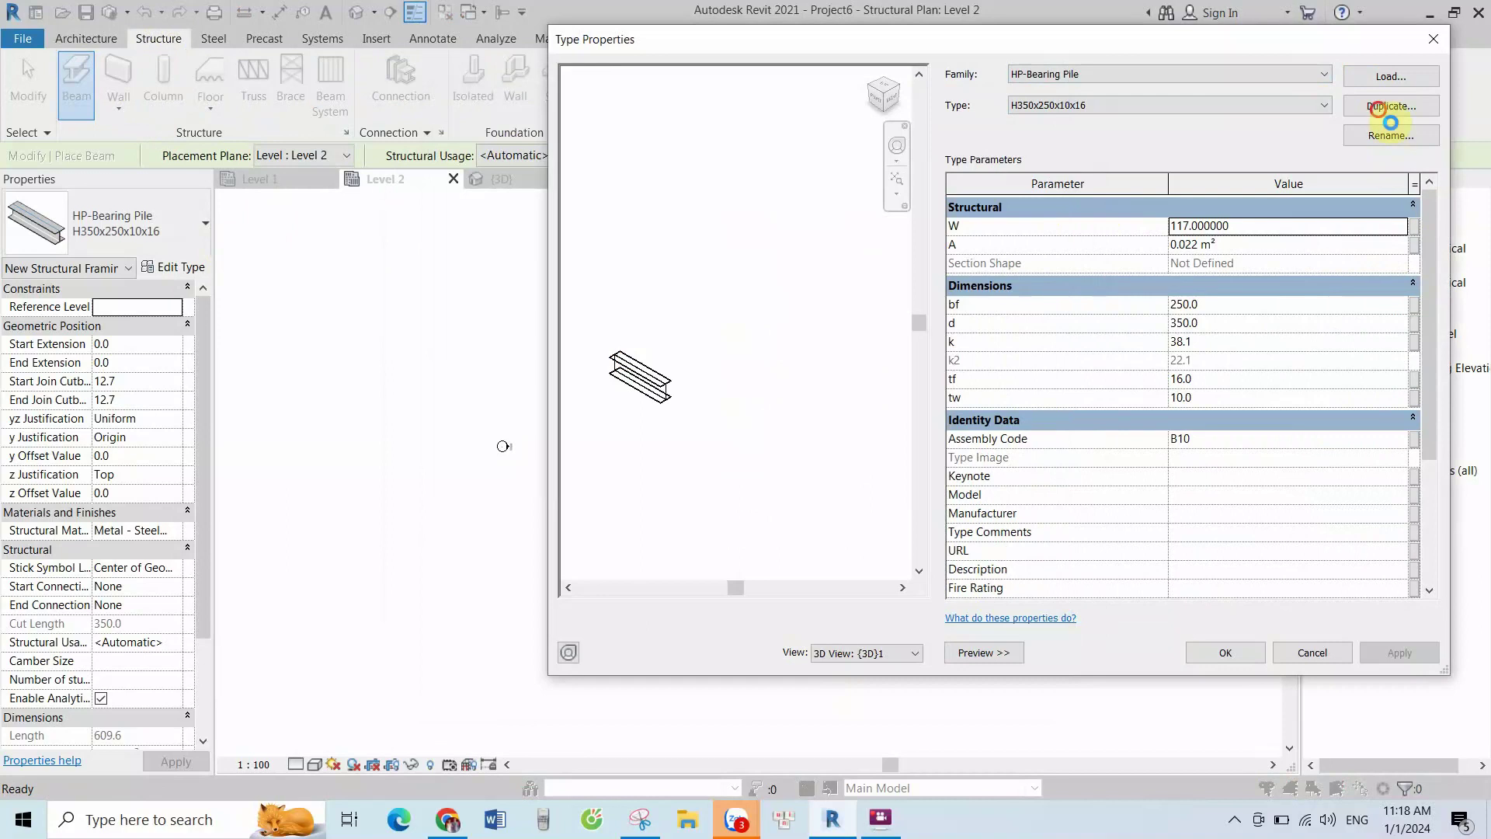
Duplicate the angle type as L140x140x10x10
left_click(1390, 122)
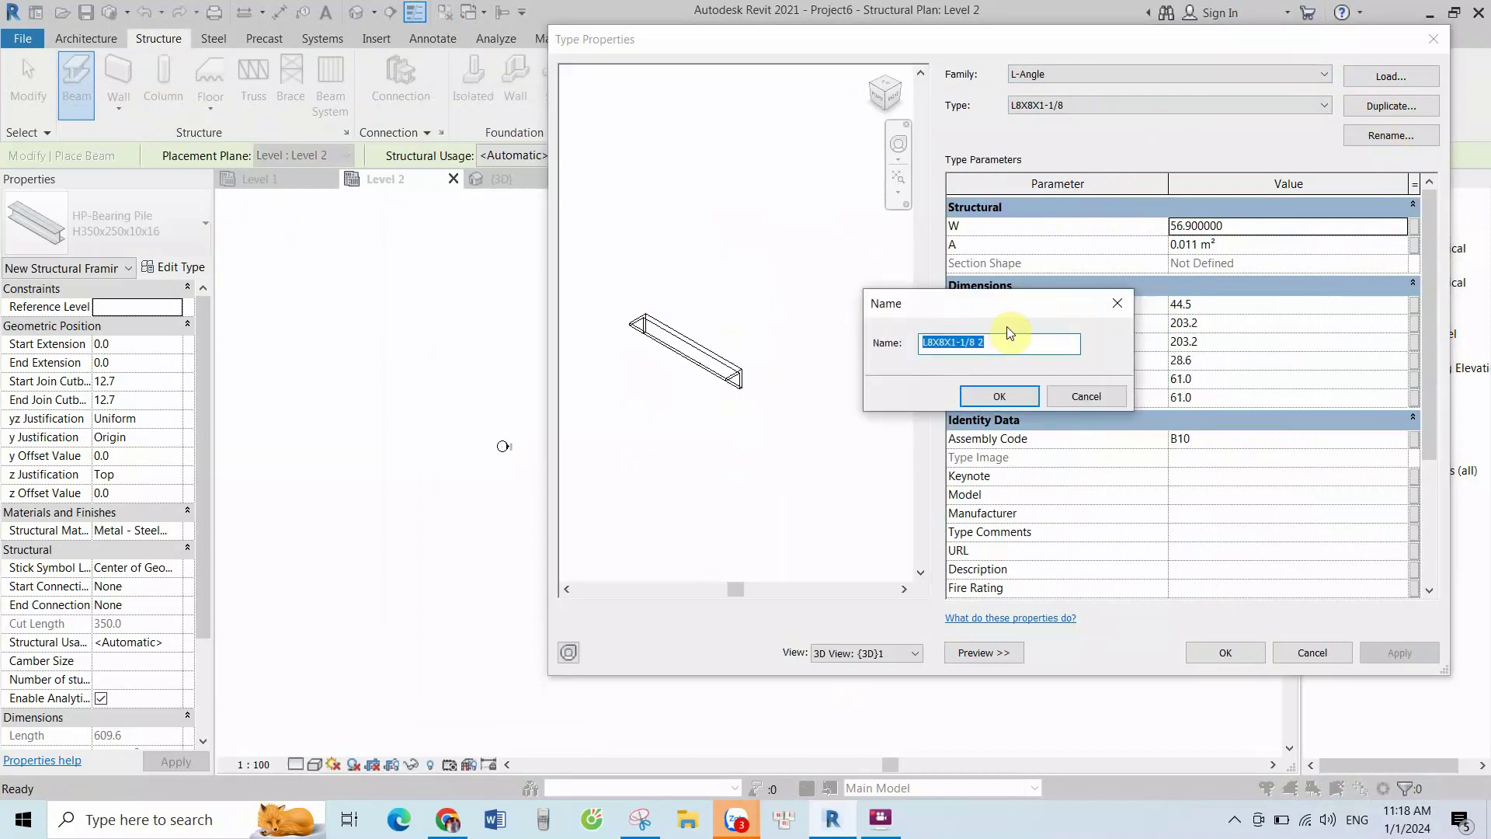
key("BackSpace")
type("L140x140x10x10")
left_click(1002, 396)
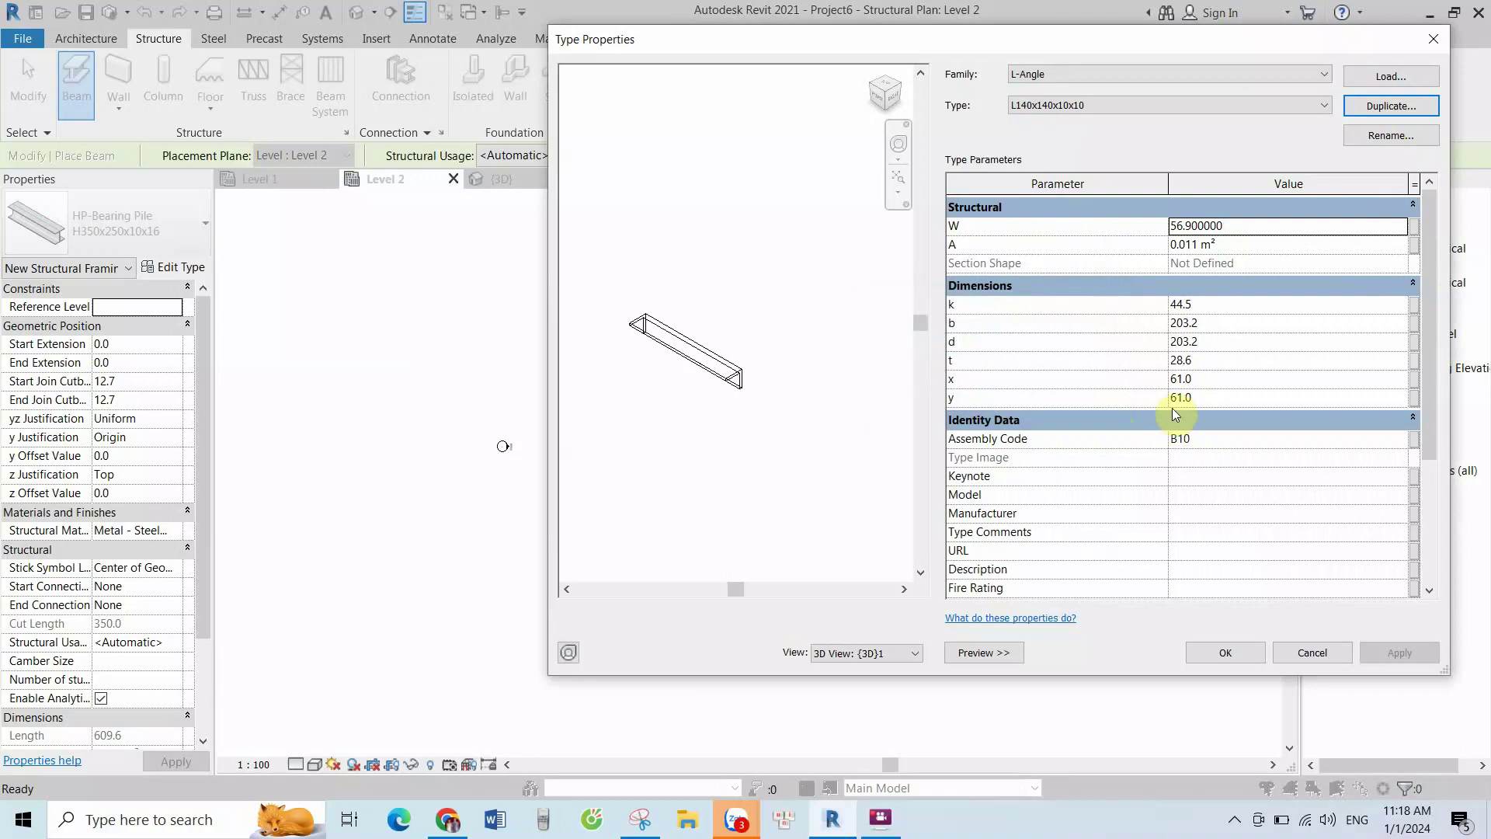
Set the angle's leg dimensions b and d to 140
scroll(734, 367, "up", 2)
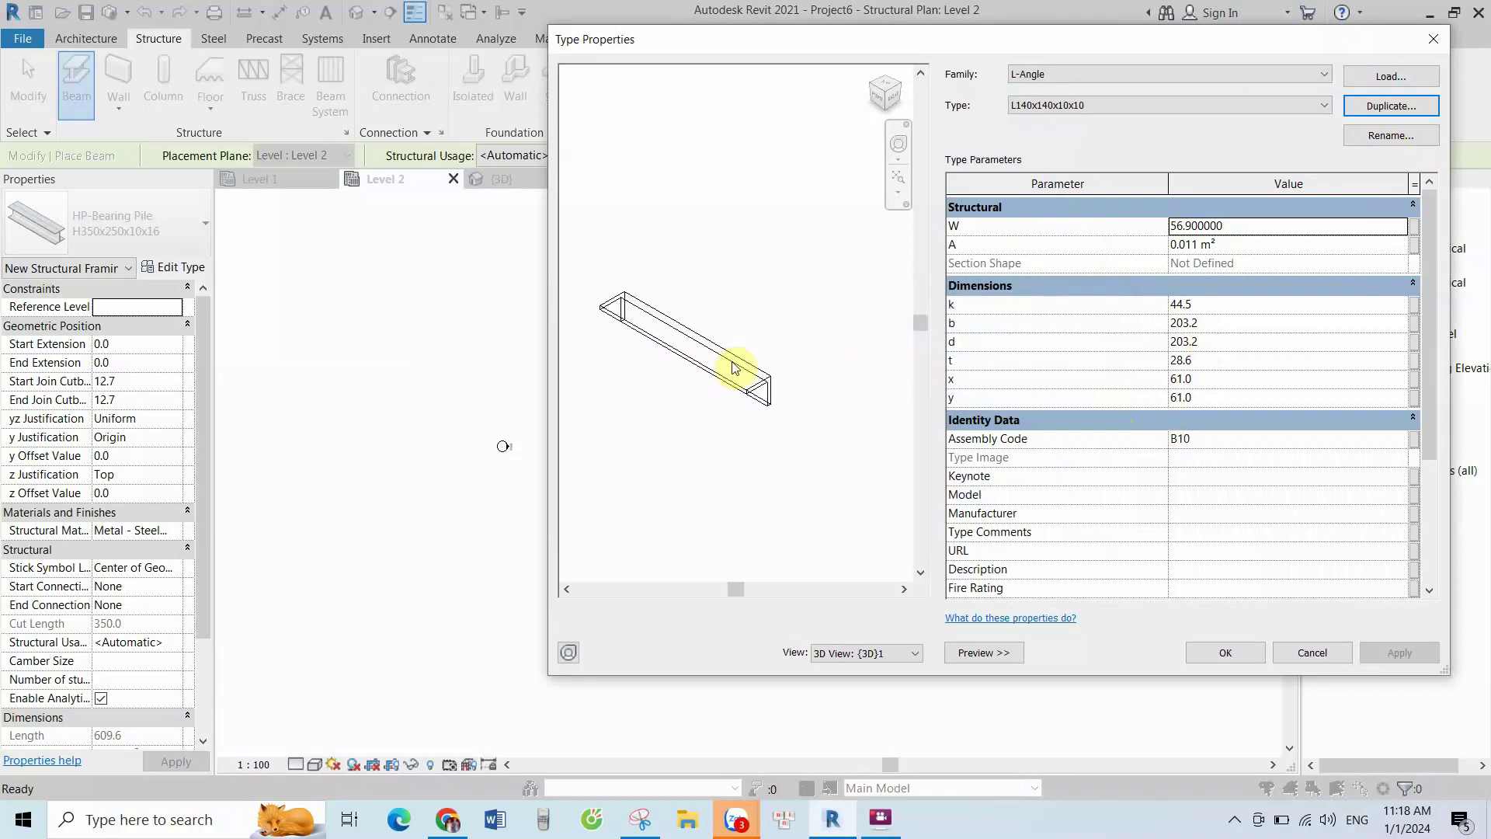
left_click(1197, 305)
left_click(1225, 324)
type("140")
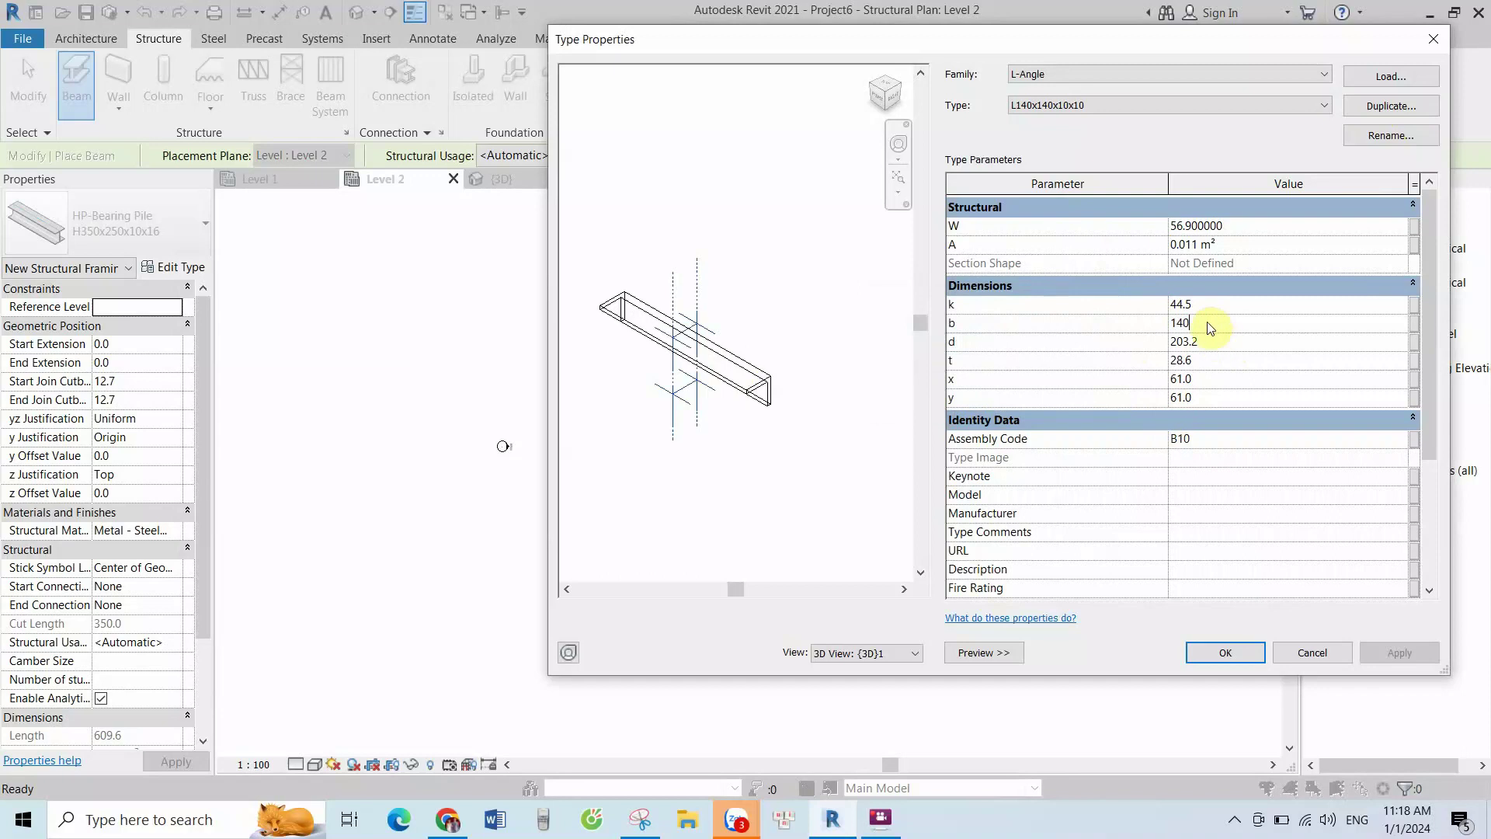
left_click(1216, 344)
type("q")
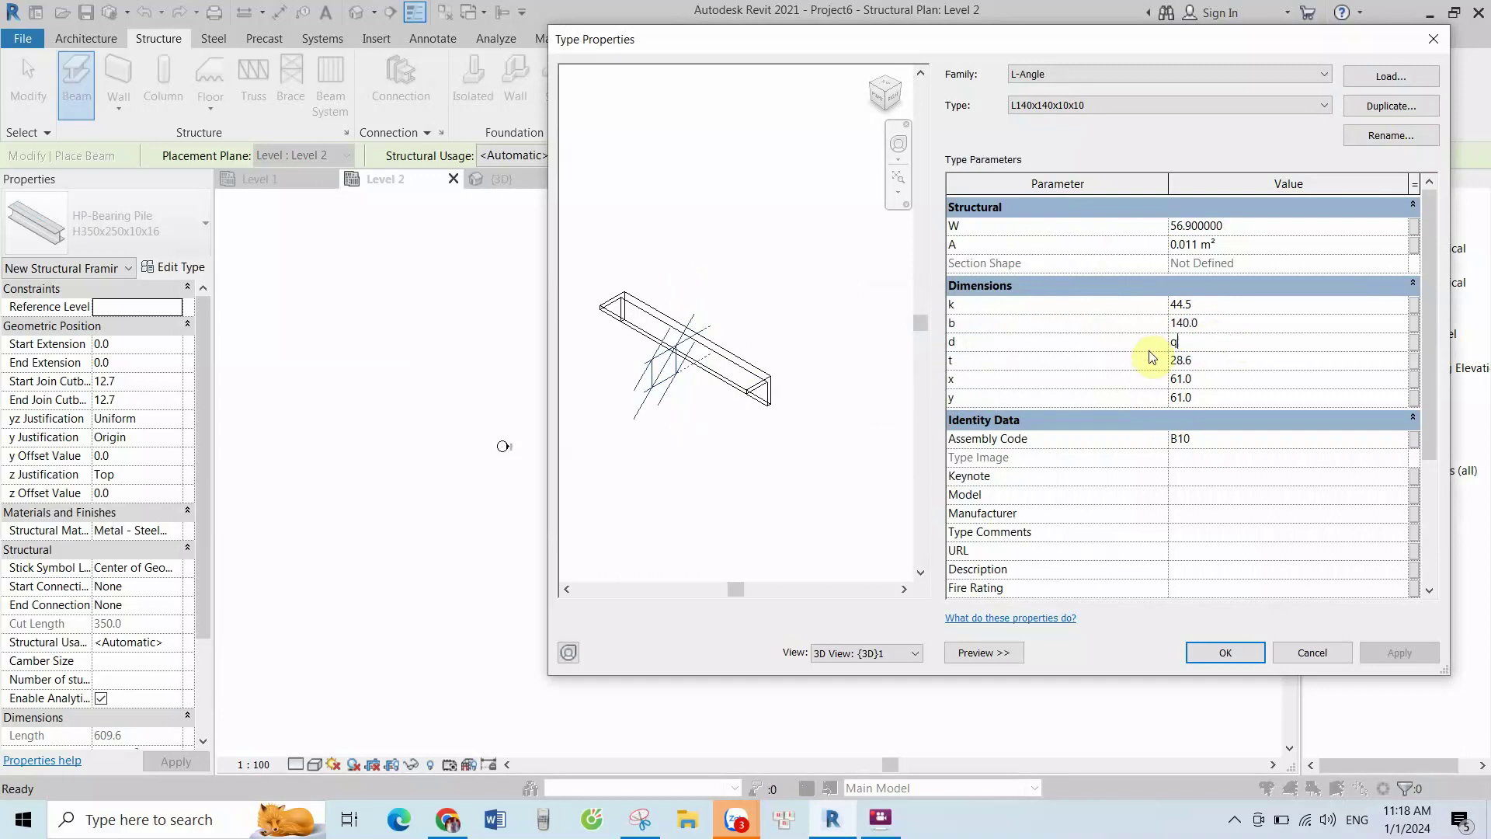
key("BackSpace")
type("140")
left_click(1224, 355)
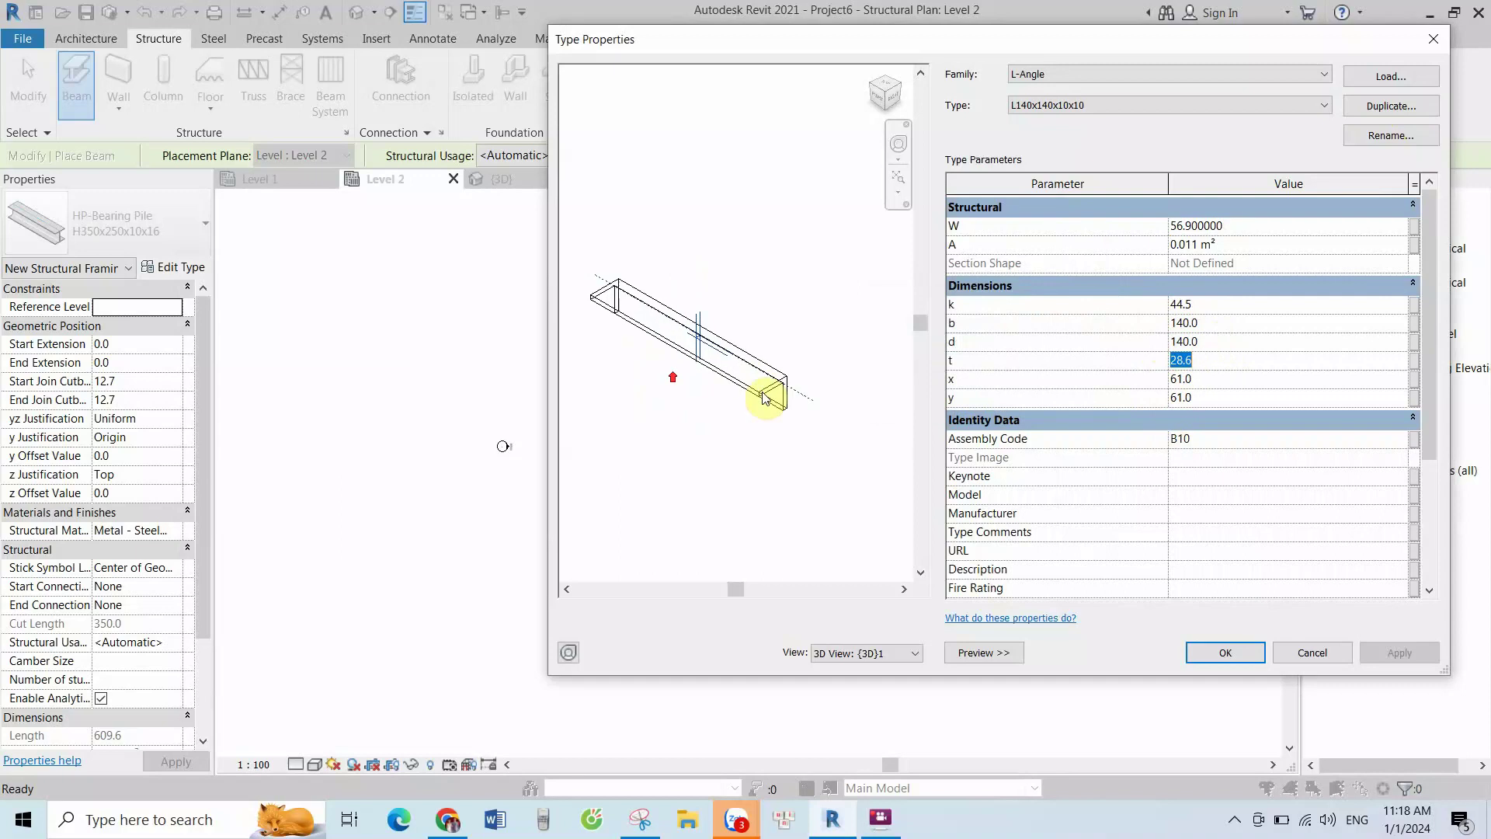
Set the angle's x and y values to 10
left_click(1208, 381)
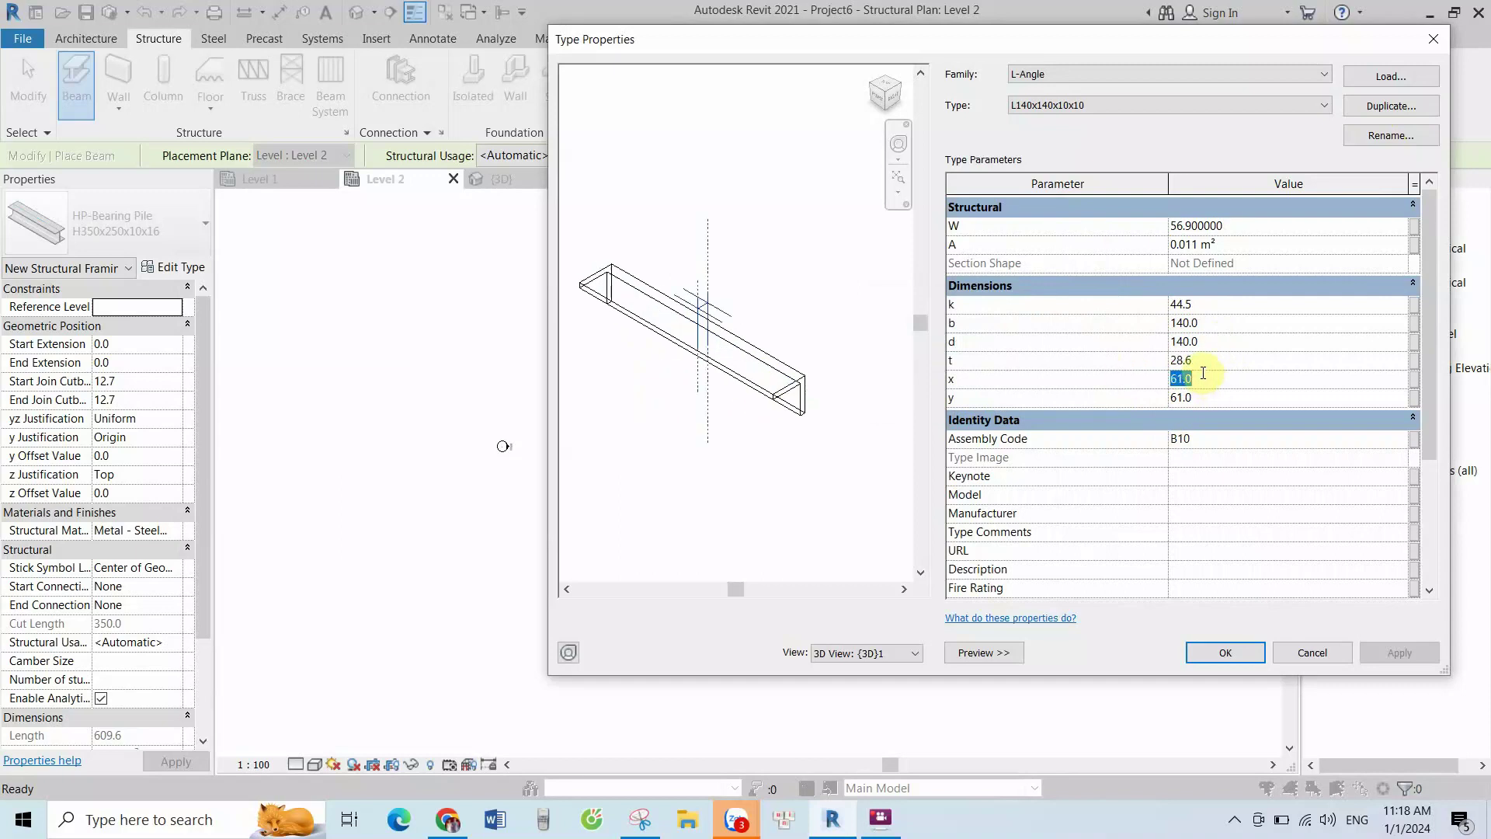
mouse_move(839, 411)
middle_mouse_down("shift")
mouse_move(639, 248)
mouse_move(607, 262)
middle_mouse_up("shift")
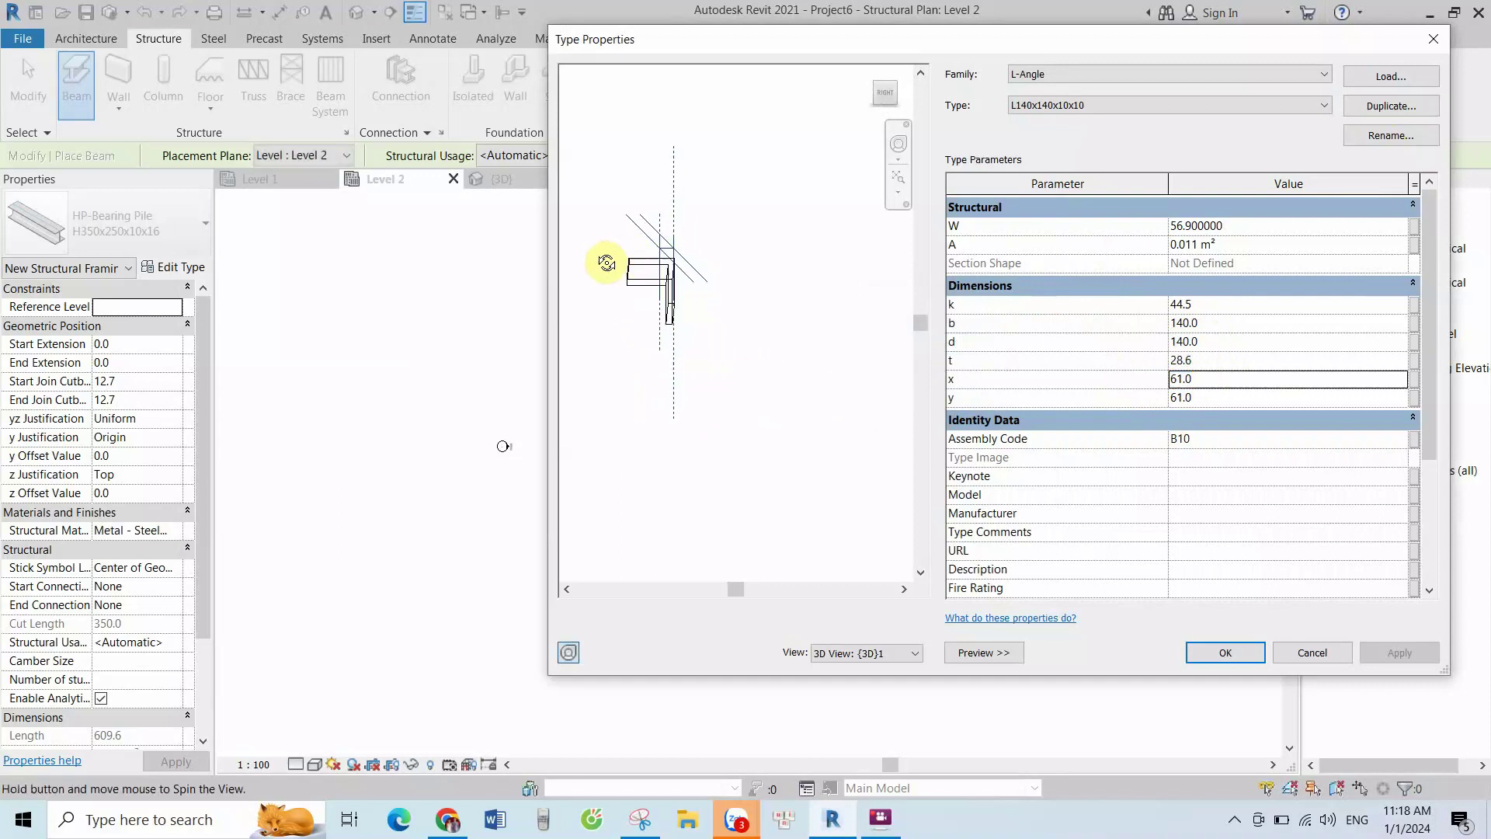
left_click(1211, 397)
mouse_move(682, 352)
middle_mouse_down("shift")
mouse_move(741, 274)
mouse_move(725, 276)
middle_mouse_up("shift")
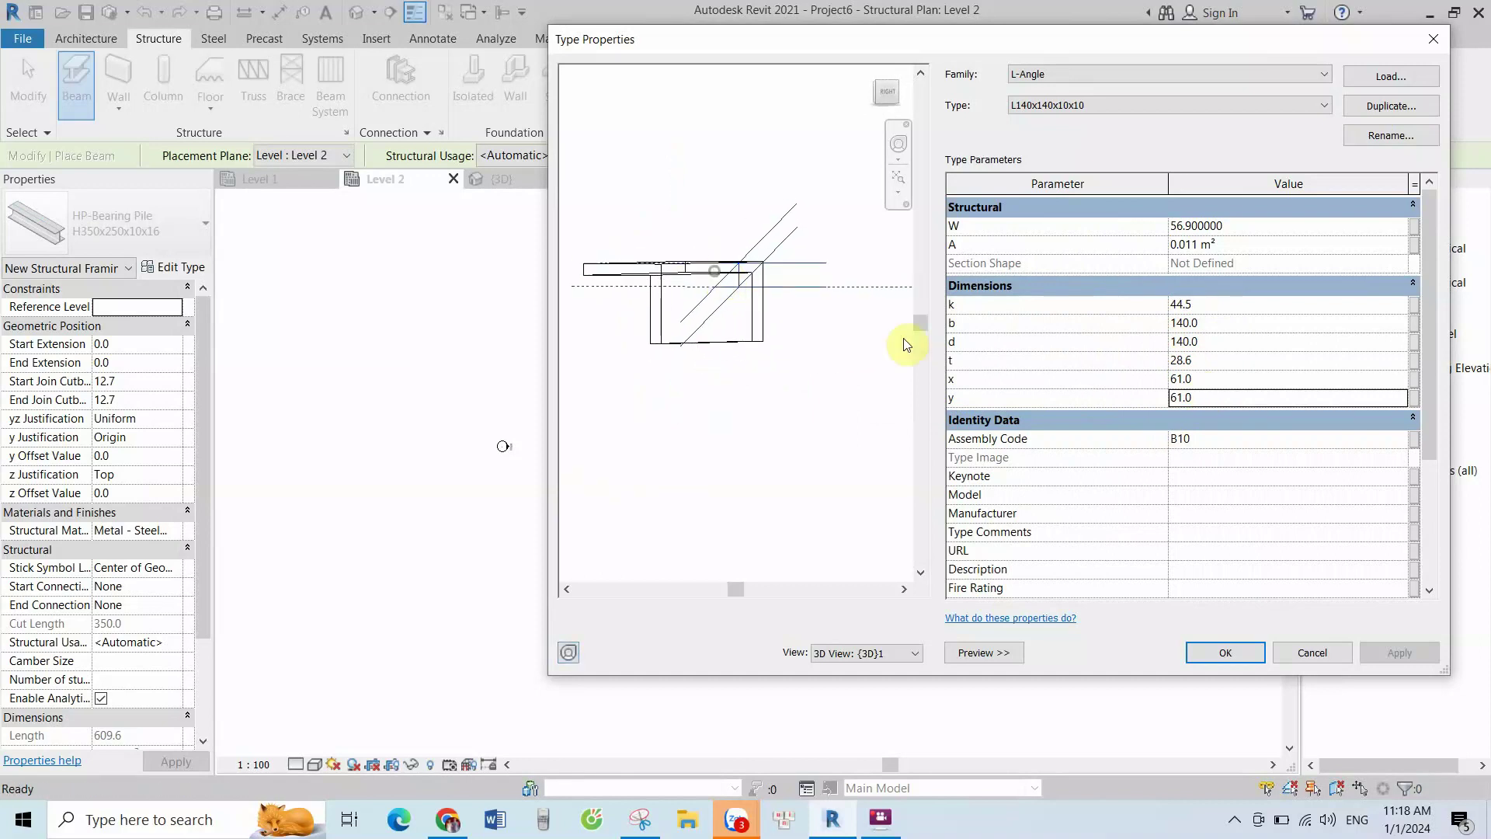
left_click(1218, 397)
type("10")
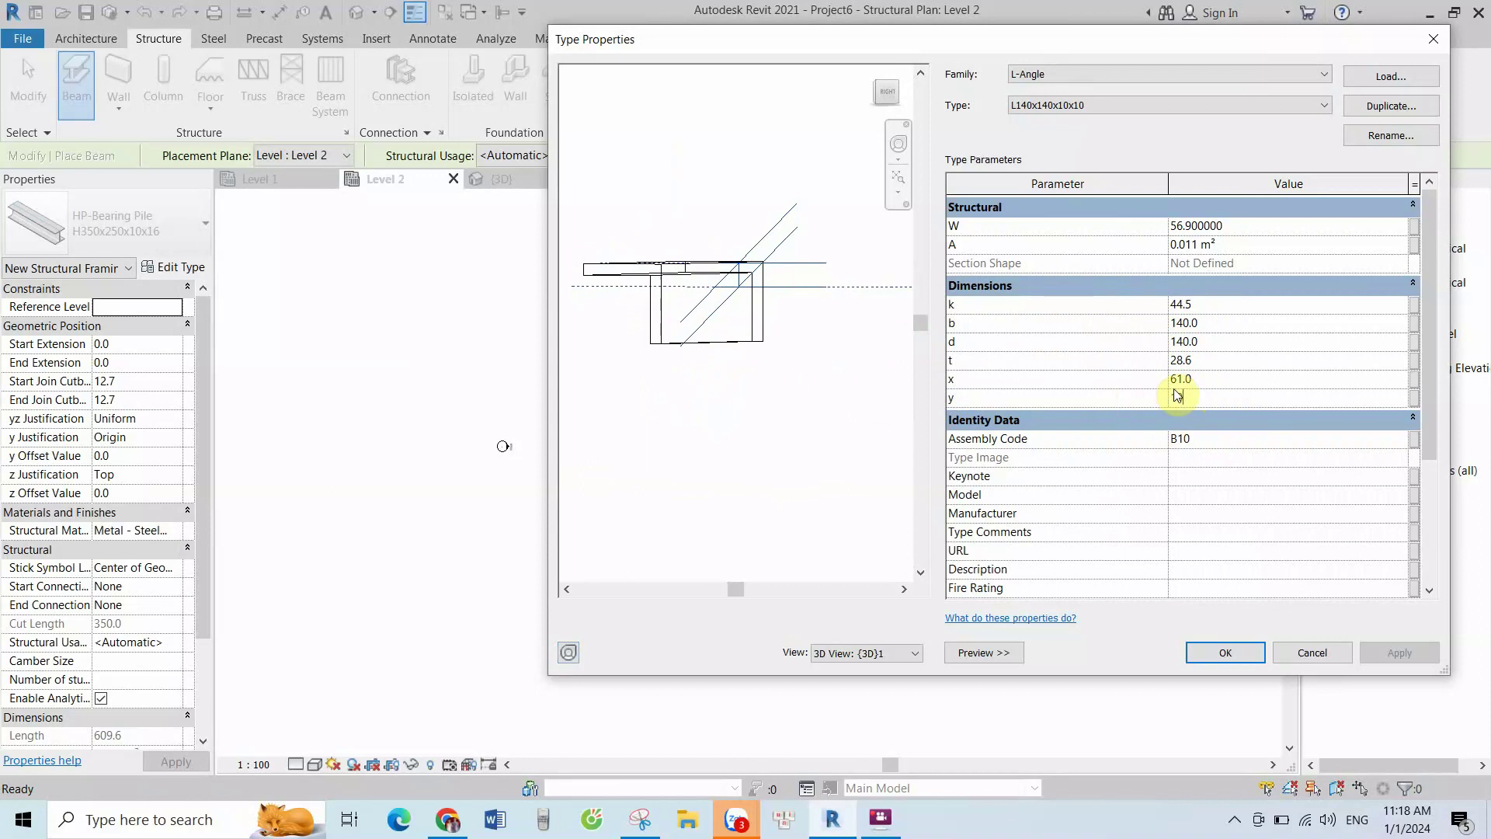
left_click(1218, 379)
type("1")
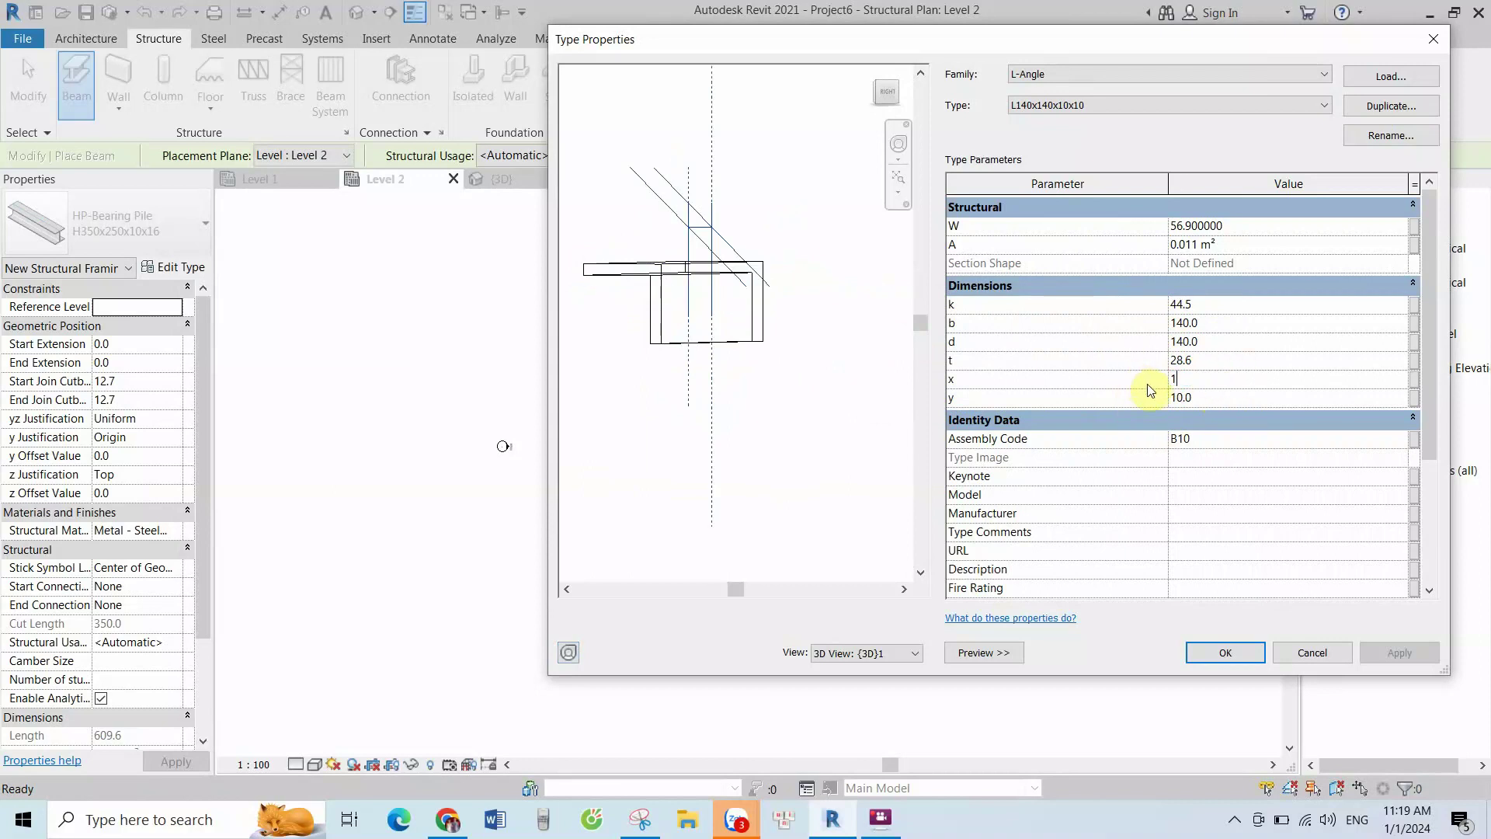
type("0")
left_click(1257, 423)
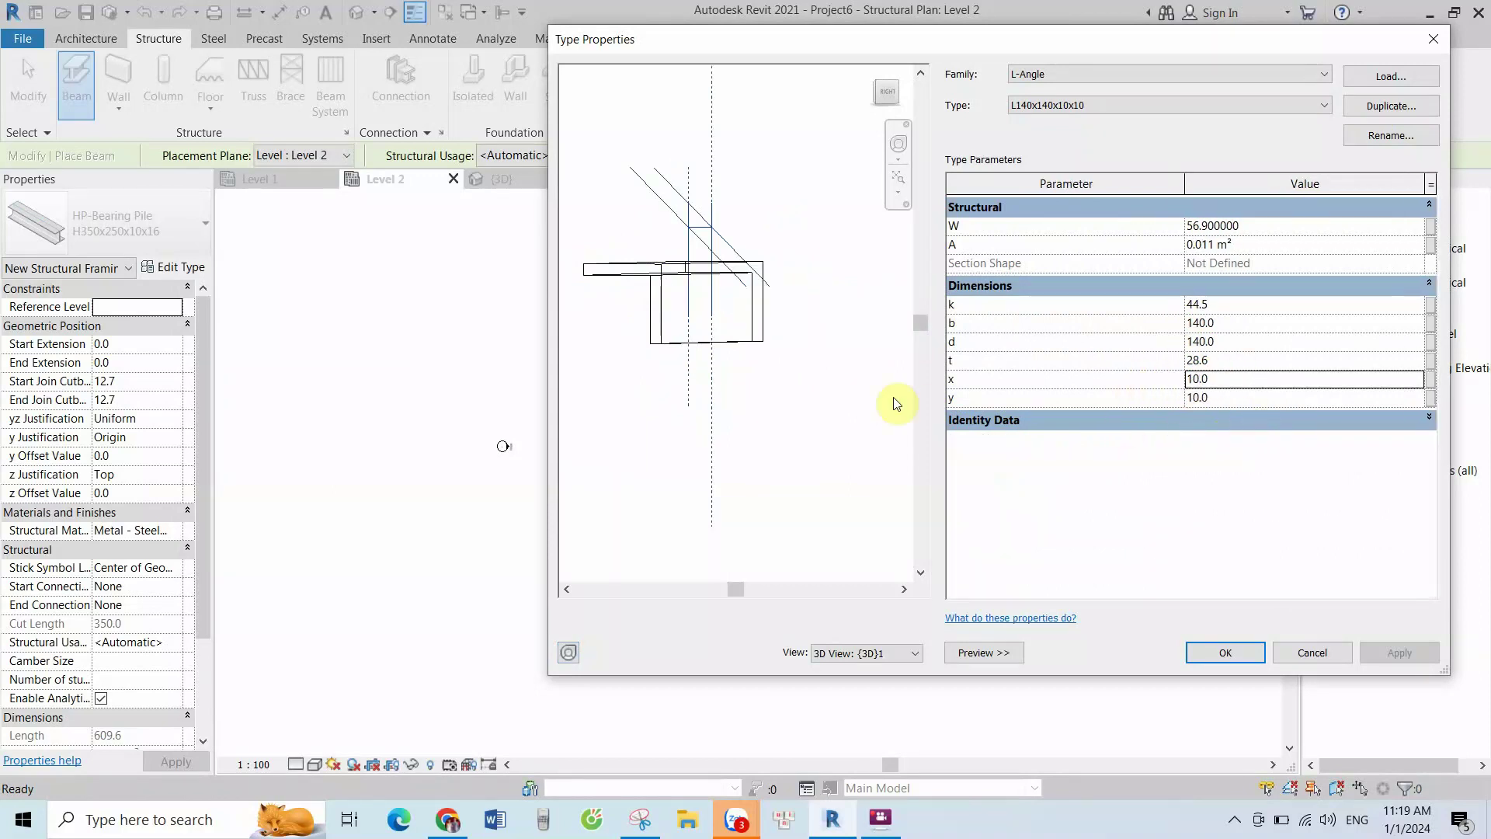
Set the thickness t to 10 and save the L140x140x10x10 type
middle_click_drag(897, 403, 790, 406, "shift")
left_click(1237, 358)
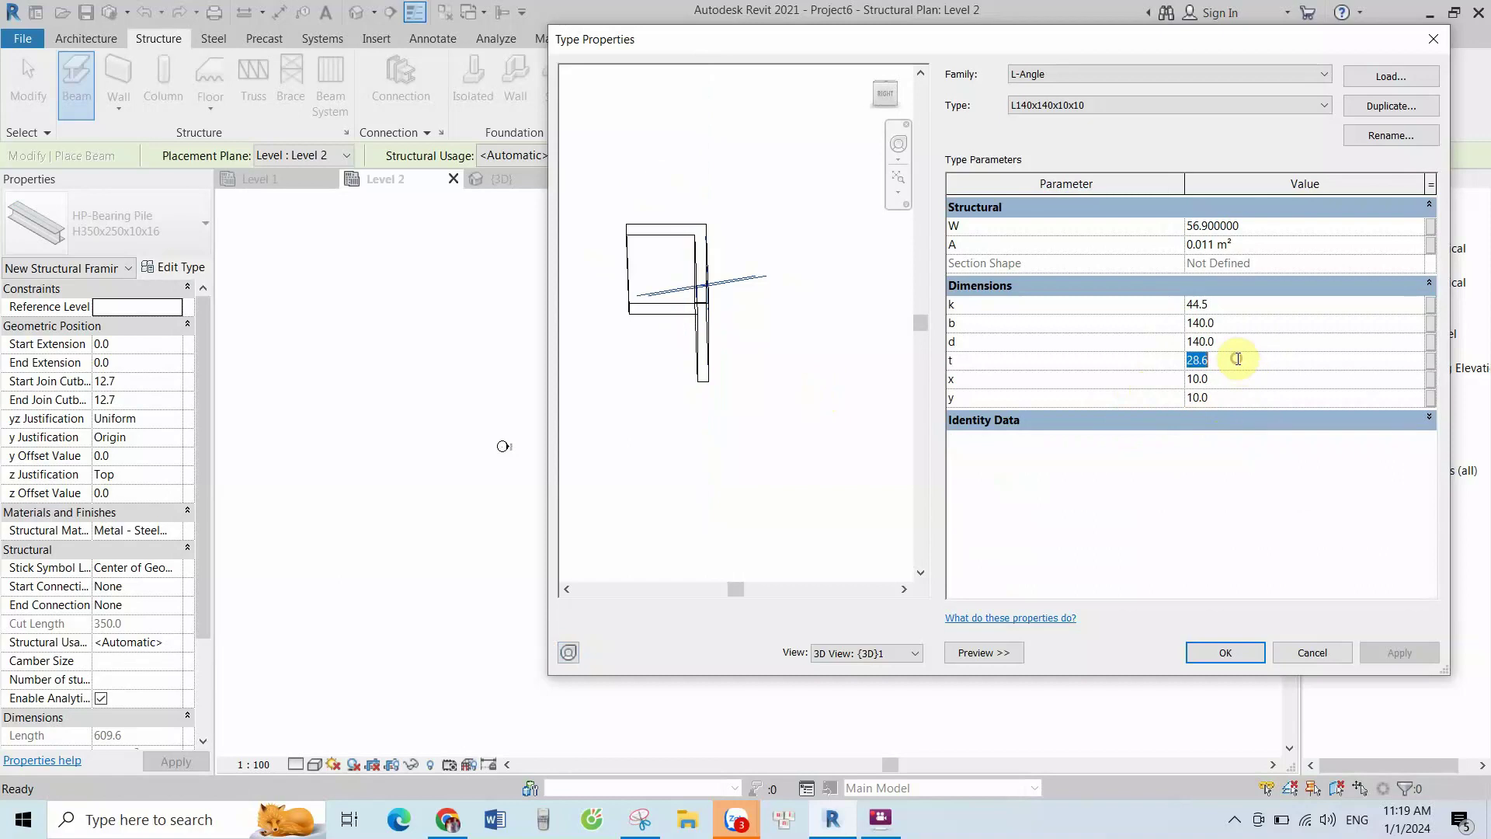
mouse_move(622, 290)
middle_mouse_down("shift")
mouse_move(683, 243)
mouse_move(668, 332)
mouse_move(769, 303)
middle_mouse_up("shift")
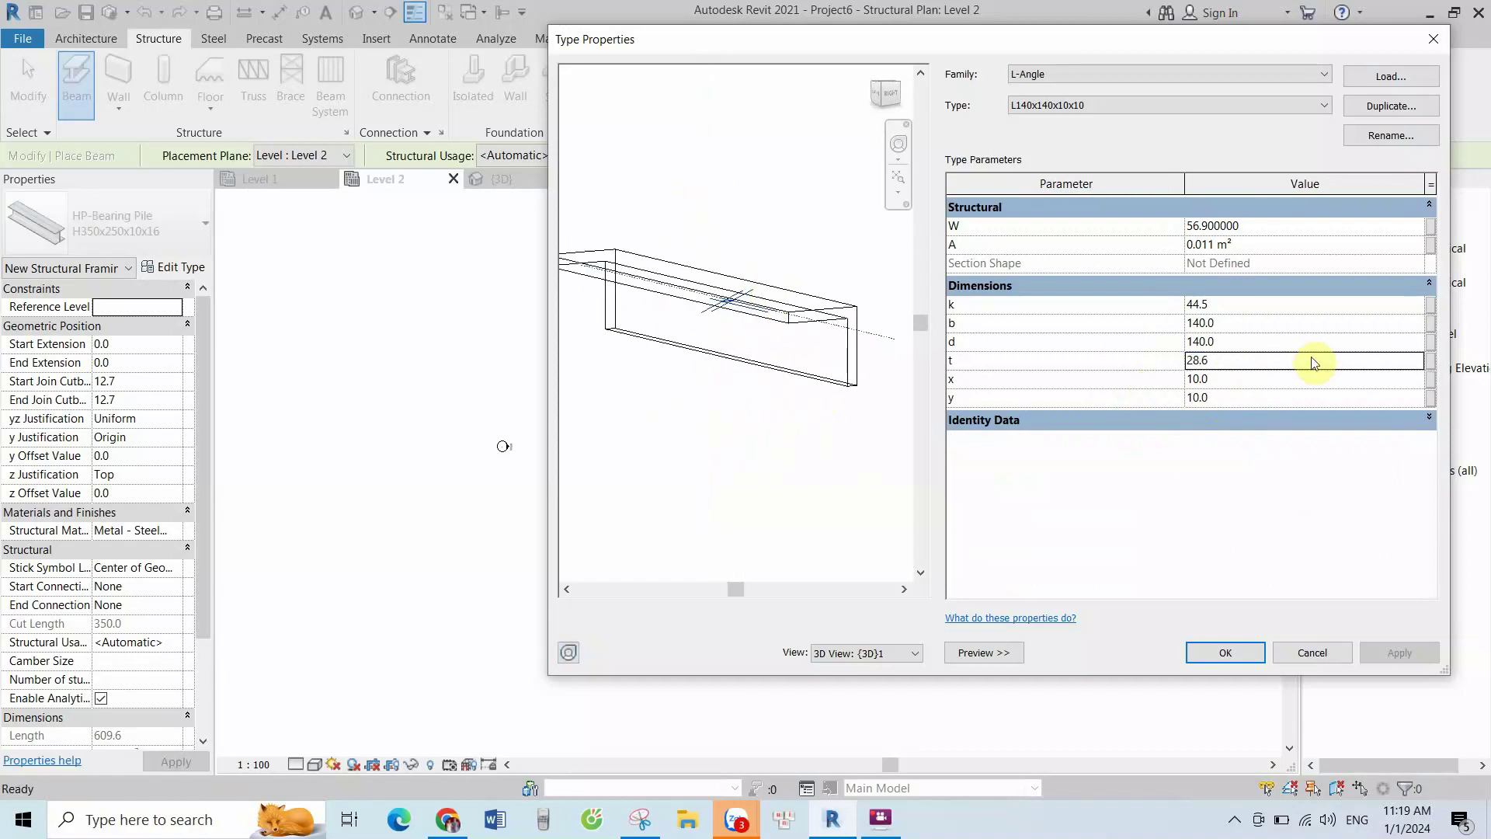
left_click(1239, 365)
left_click(1229, 651)
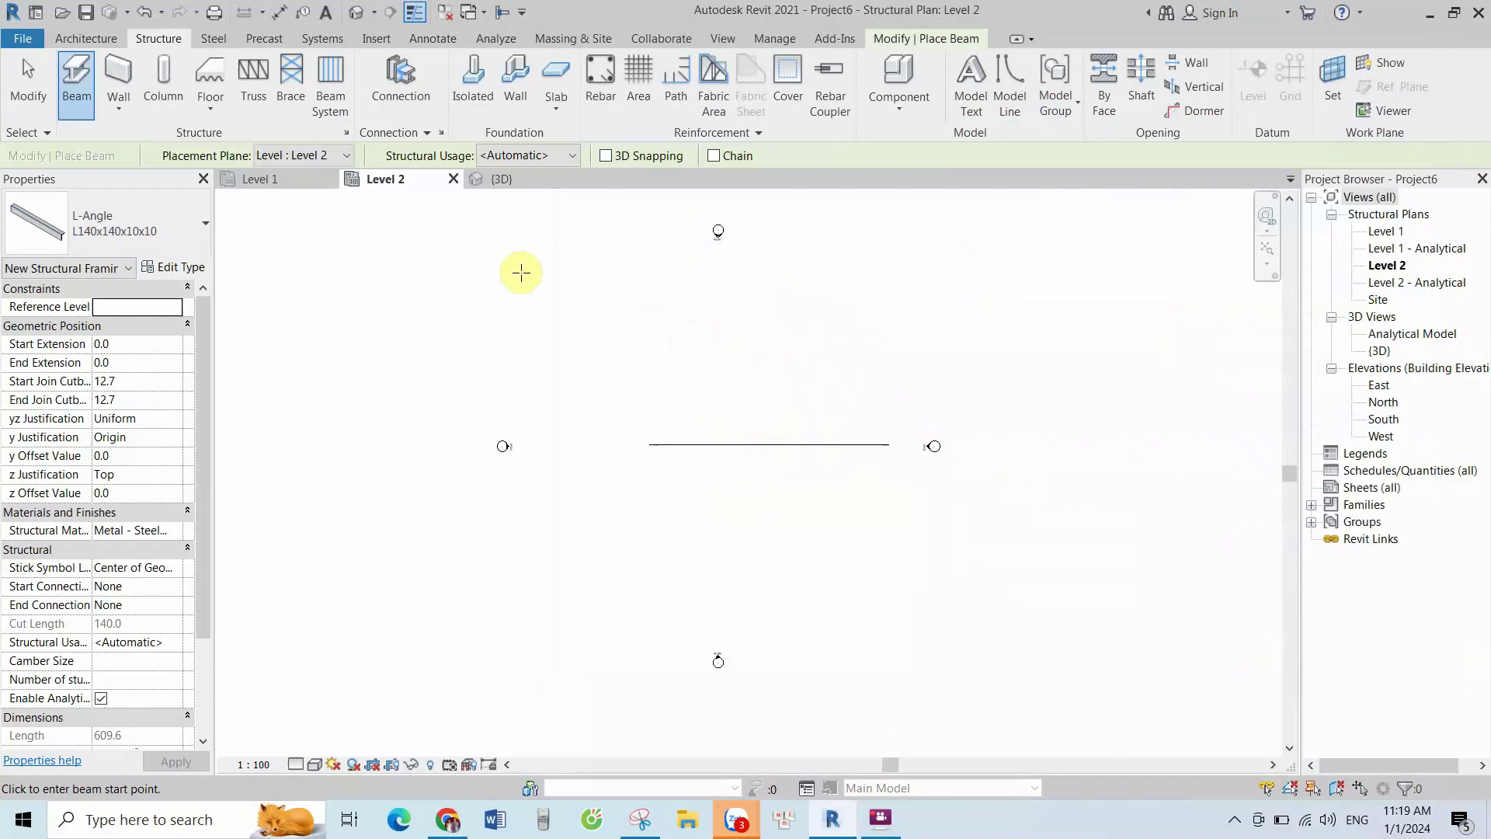
In the 3D view, exit beam placement, select the truss and open its type properties
left_click(508, 179)
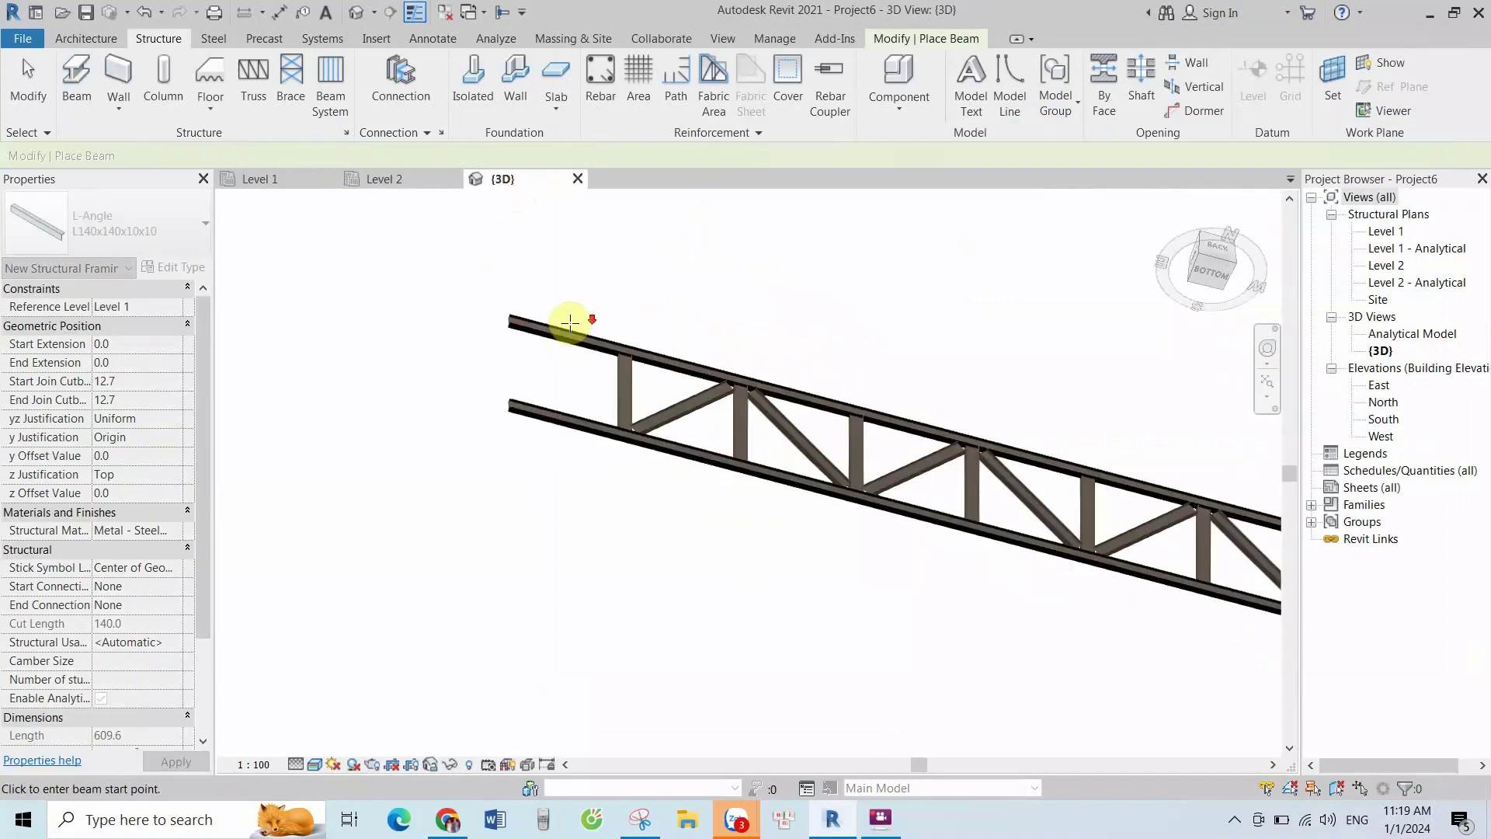
scroll(544, 333, "up", 1)
scroll(532, 373, "up", 1)
scroll(479, 382, "up", 1)
scroll(479, 382, "up", 1)
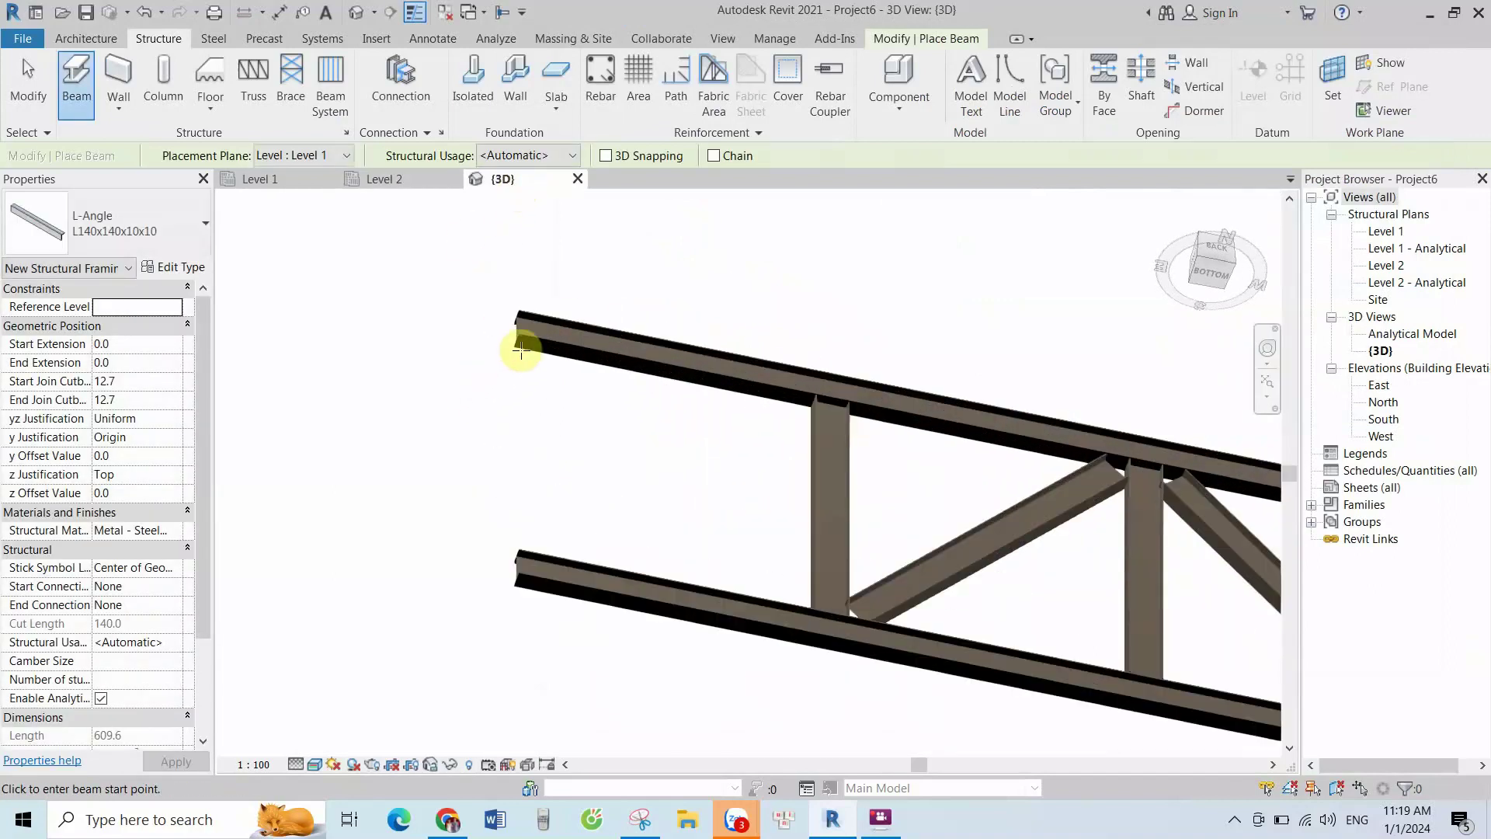
key("Escape")
key("Escape")
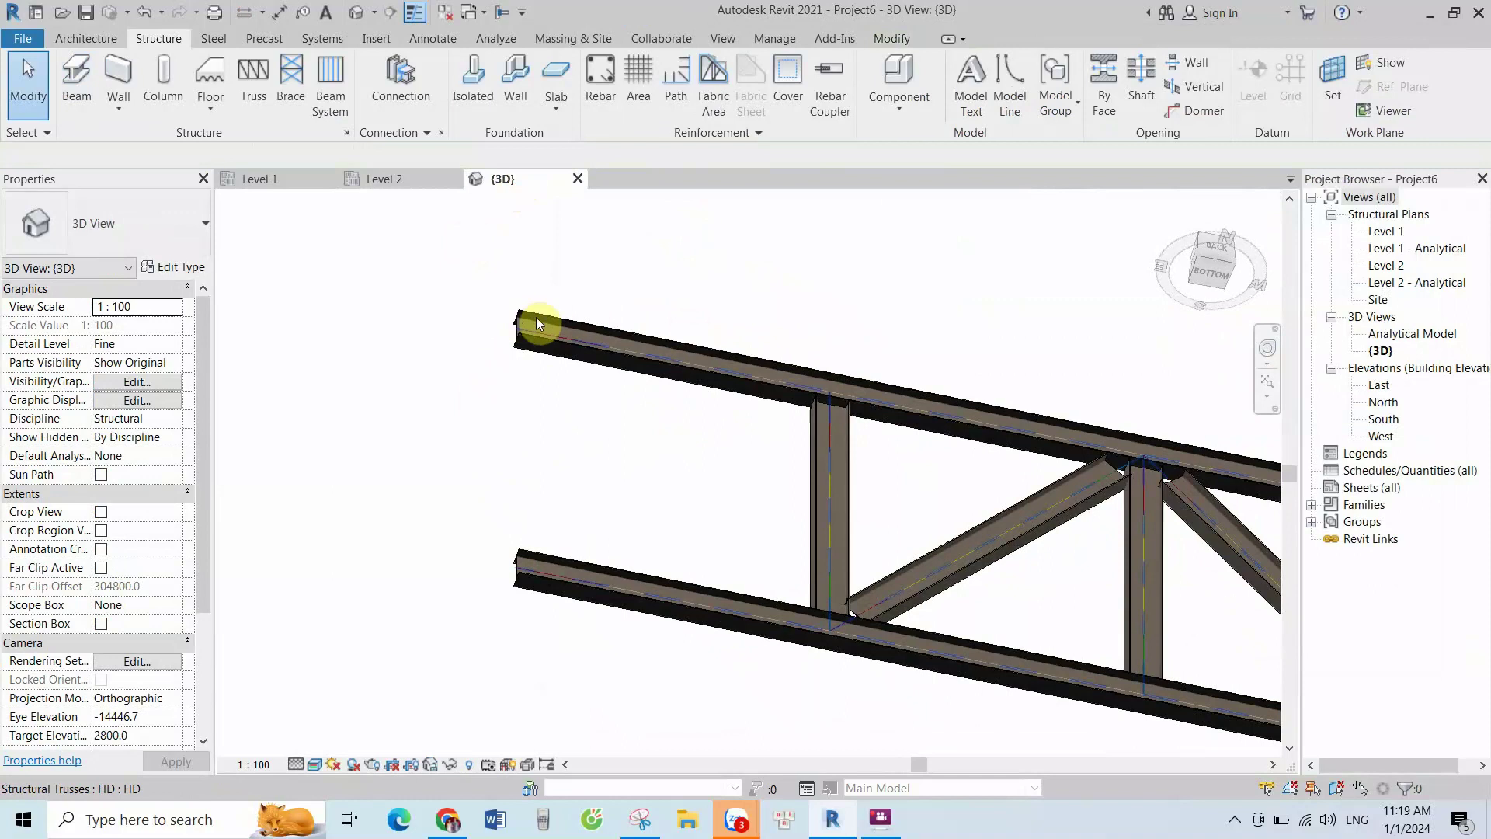
left_click(532, 344)
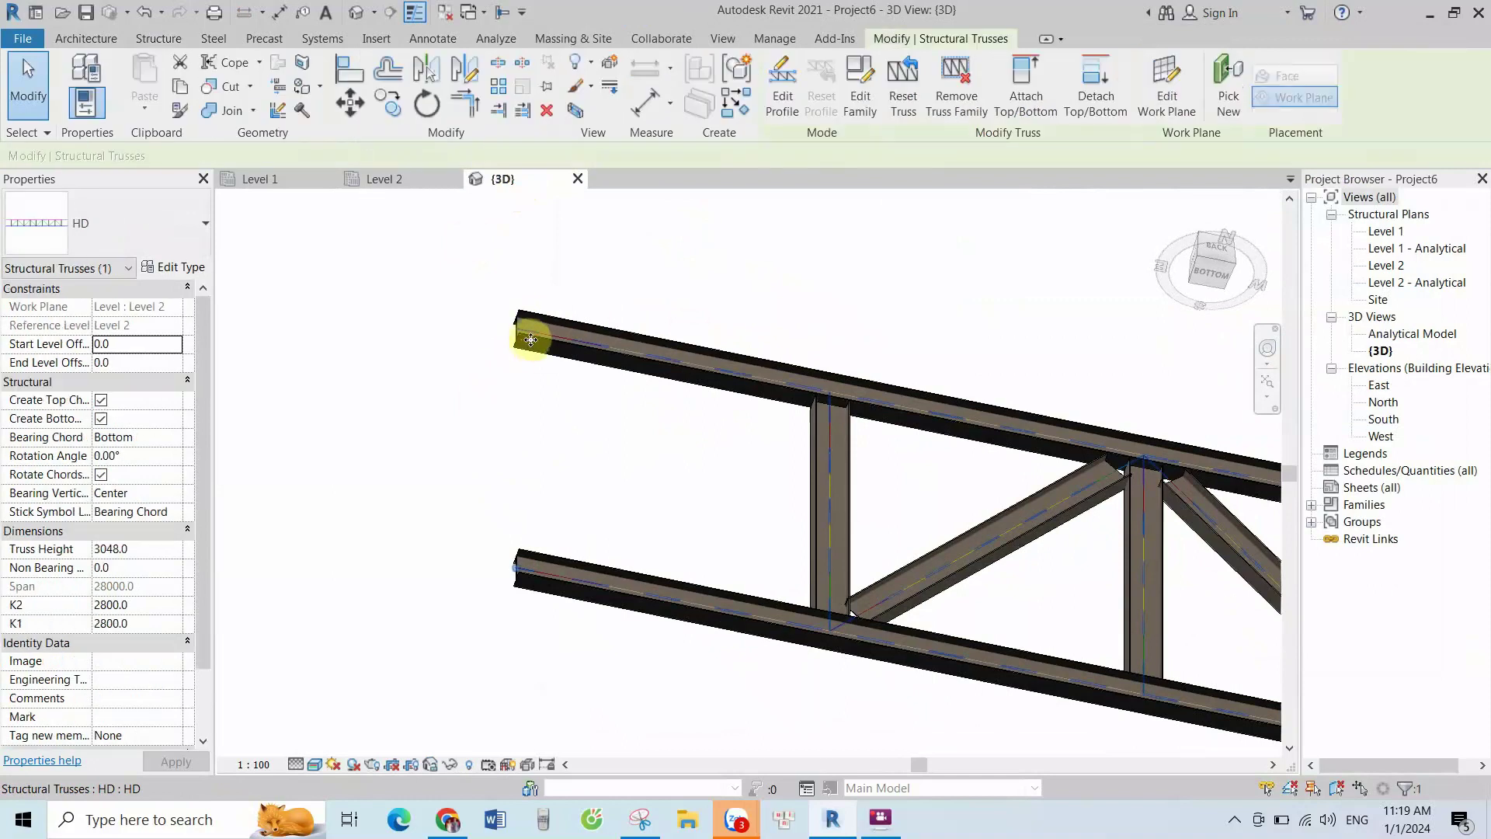
left_click(189, 270)
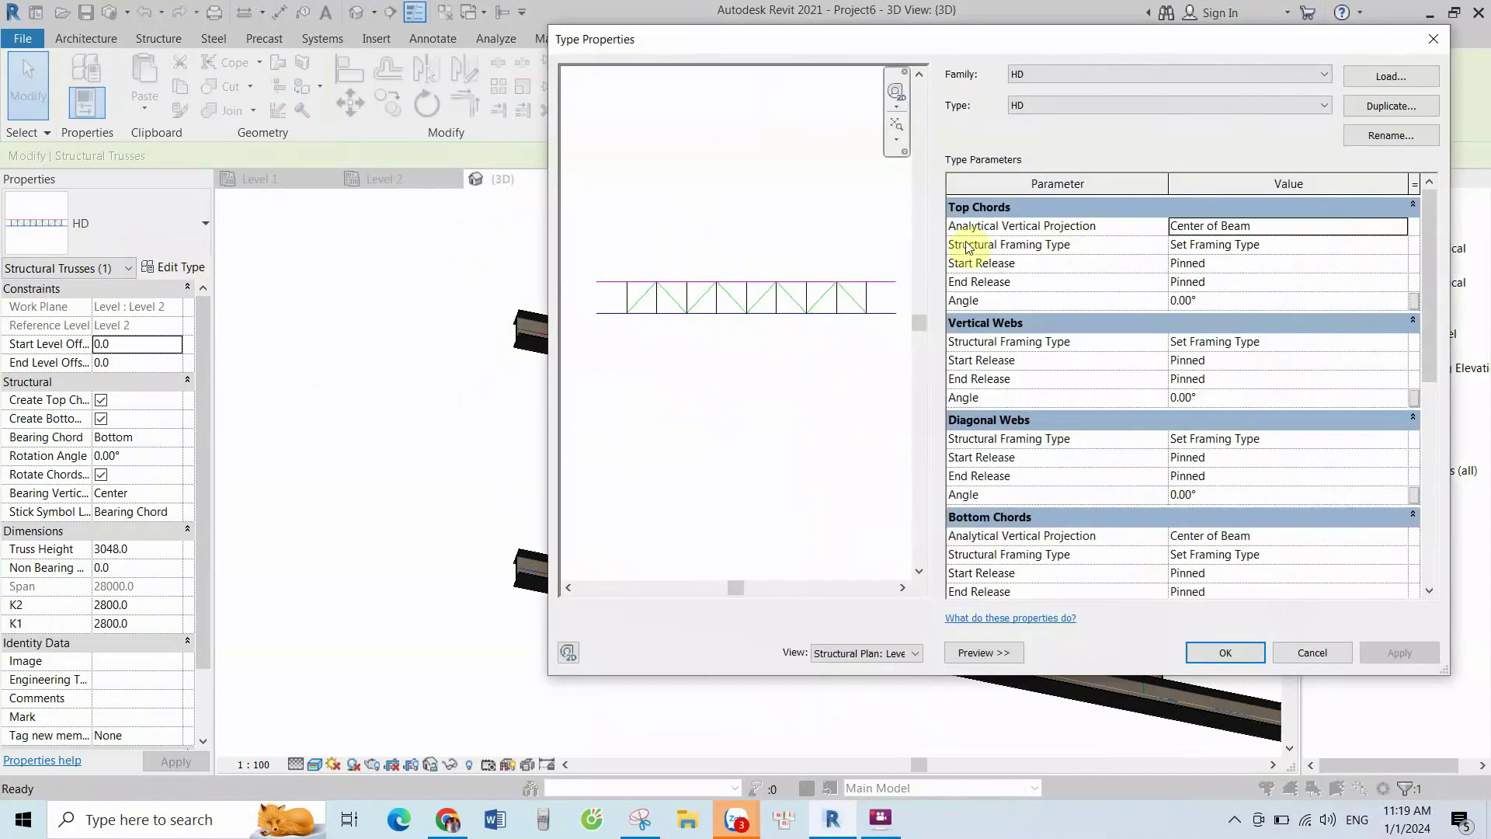
mouse_move(794, 54)
left_mouse_down()
mouse_move(824, 107)
mouse_move(816, 160)
left_mouse_up()
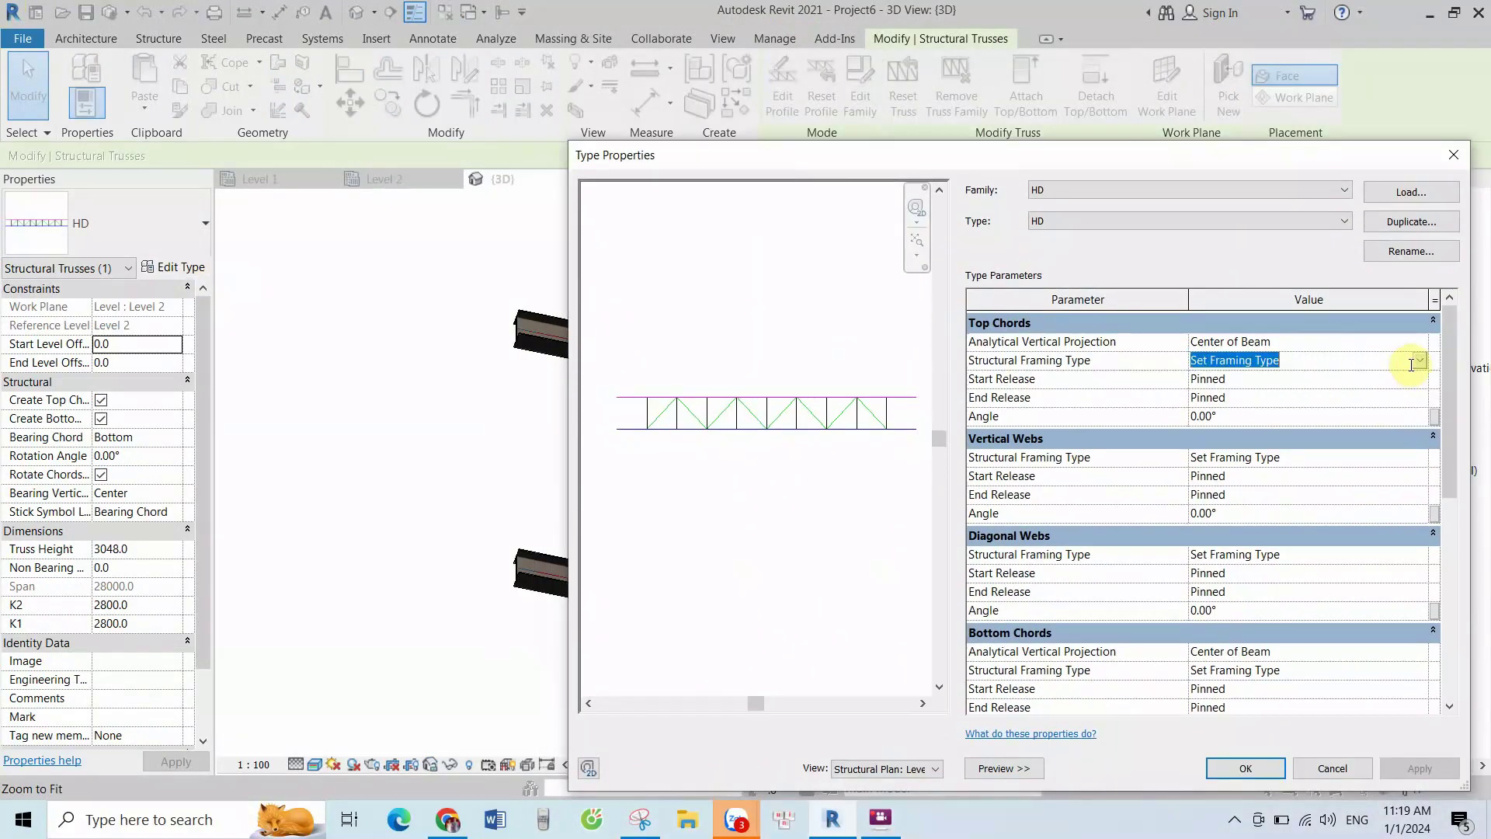
Set the Top Chords framing type to HP-Bearing Pile:H350x250x10x16
left_click(1420, 361)
scroll(1326, 396, "down", 5)
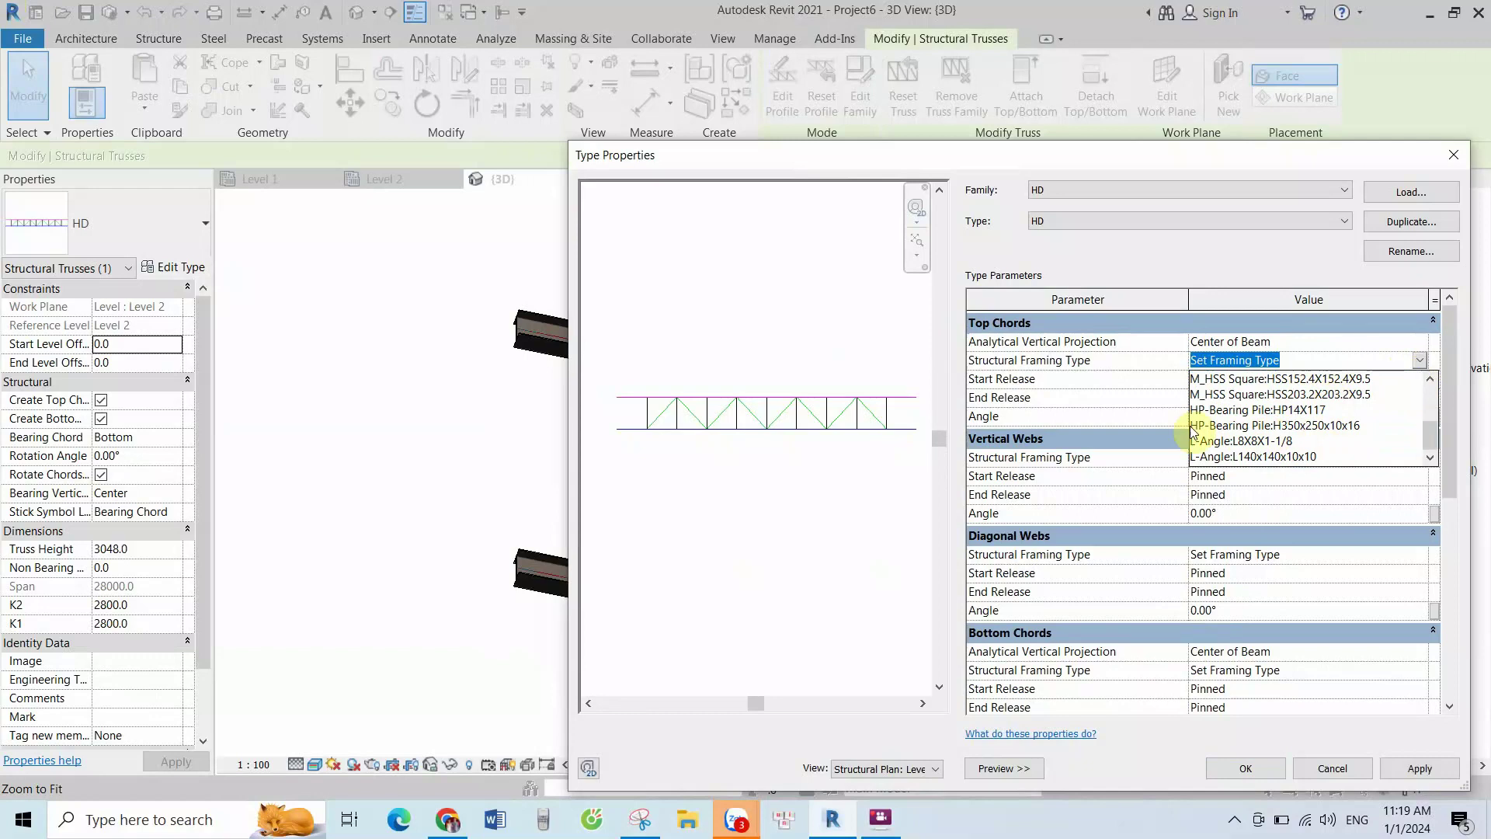
left_click(1322, 427)
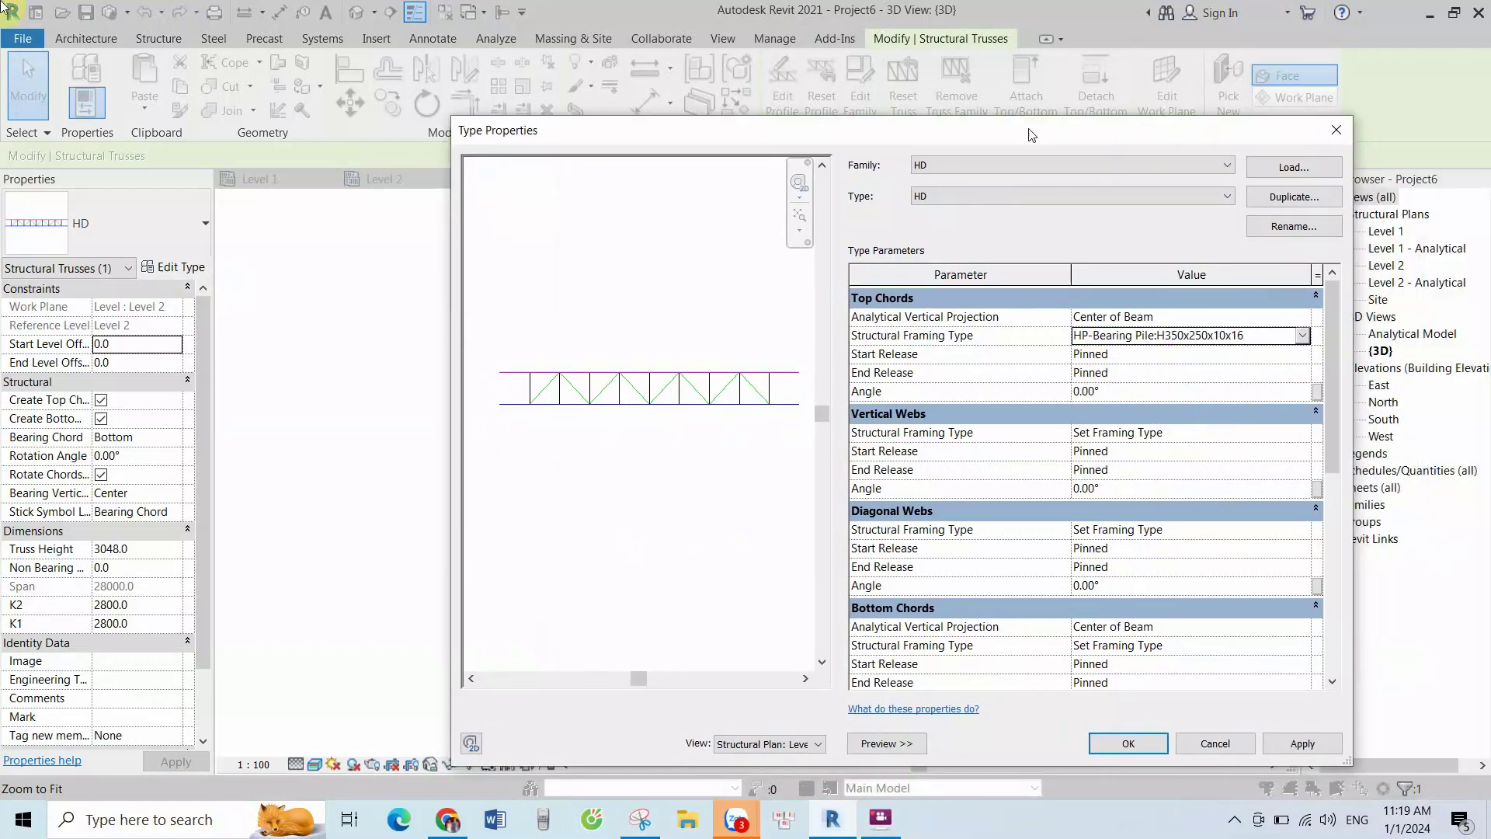
left_click_drag(1147, 156, 1100, 127)
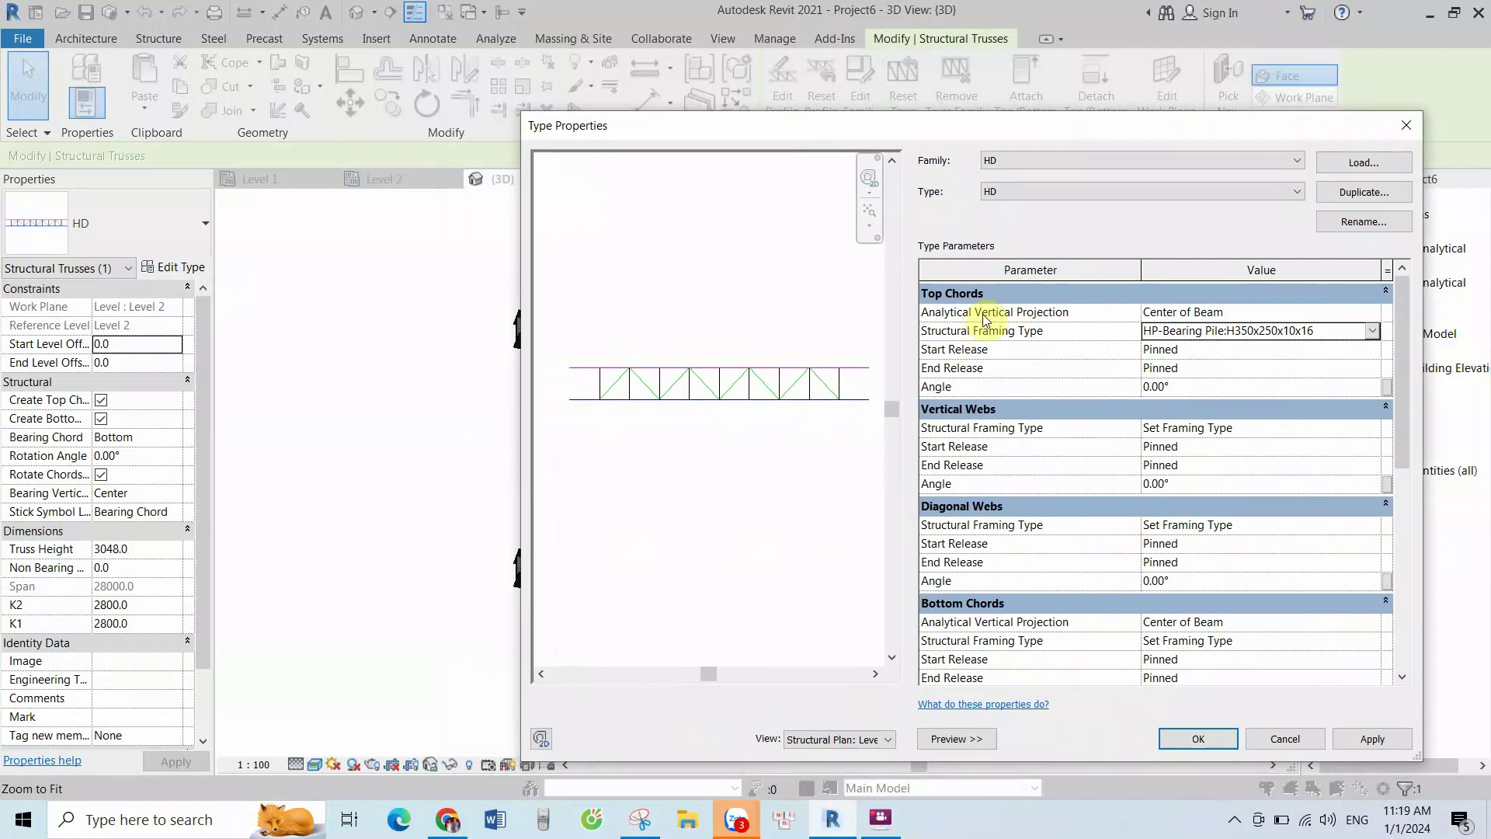
left_click_drag(908, 125, 1008, 125)
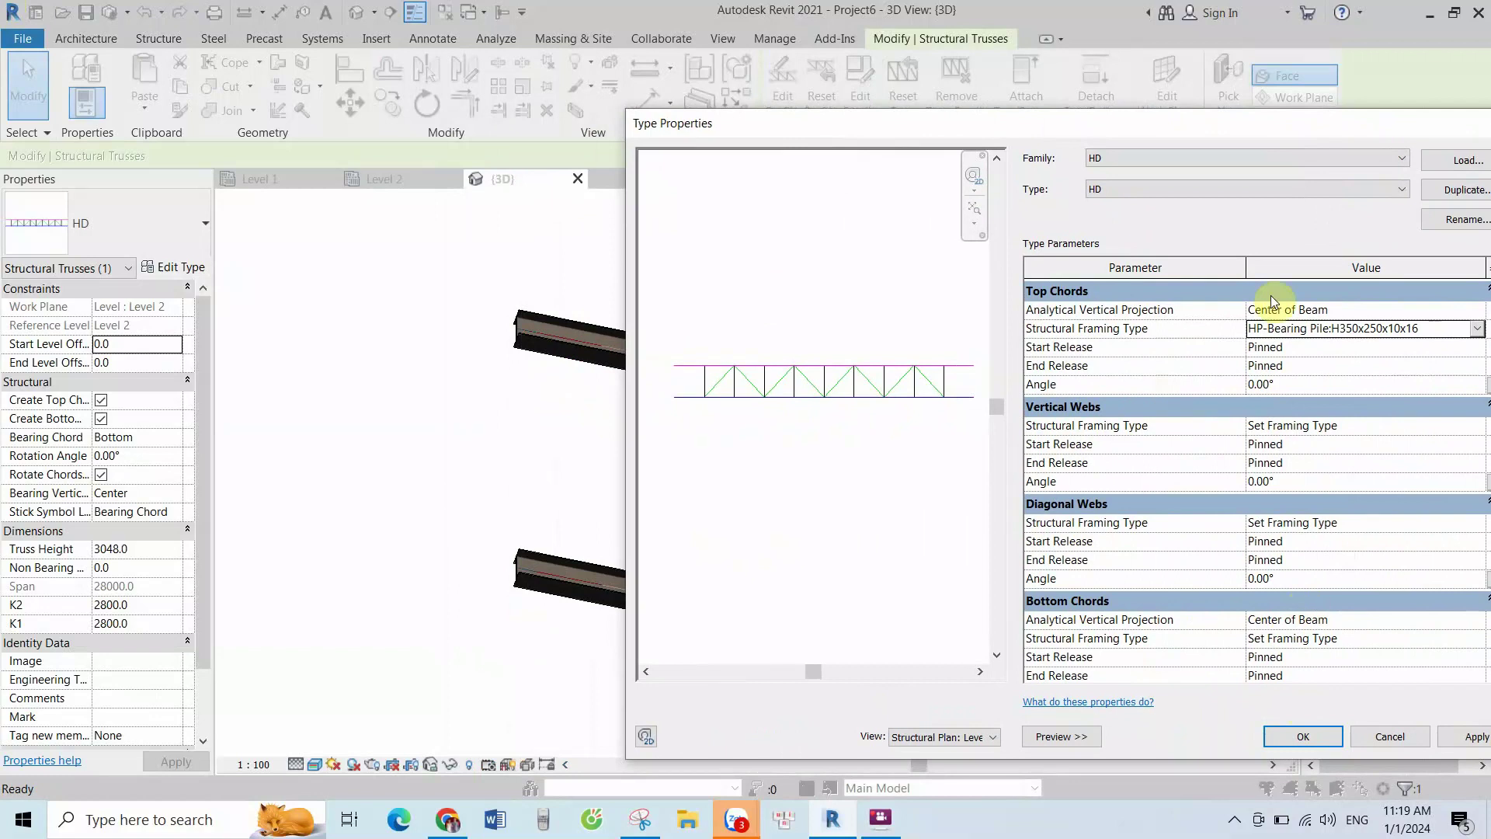
left_click_drag(1185, 128, 1104, 88)
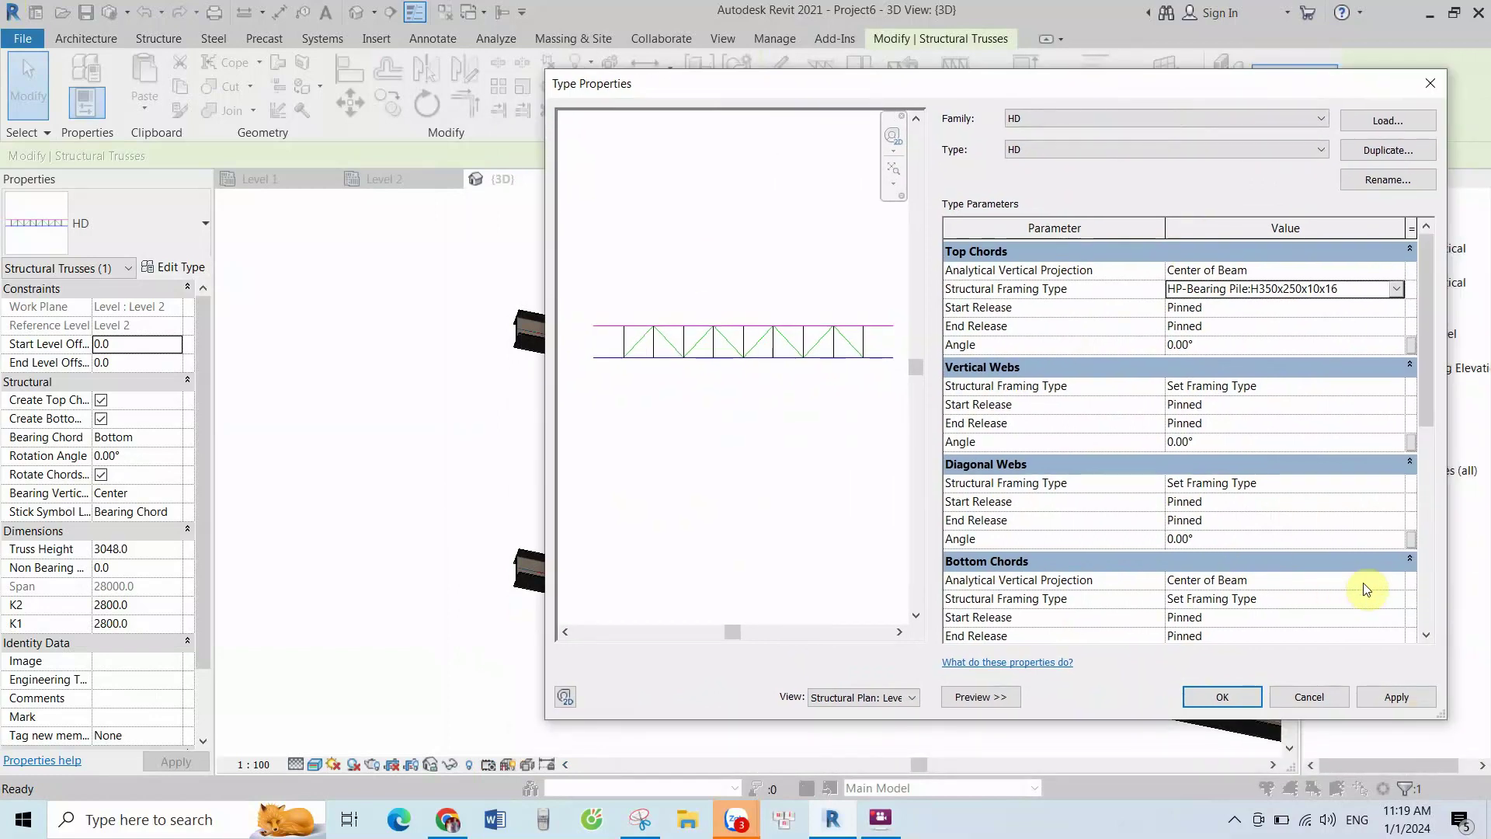
Set the Bottom Chords to HP-Bearing Pile:H350x250x10x16 and apply the truss type changes
left_click(1385, 600)
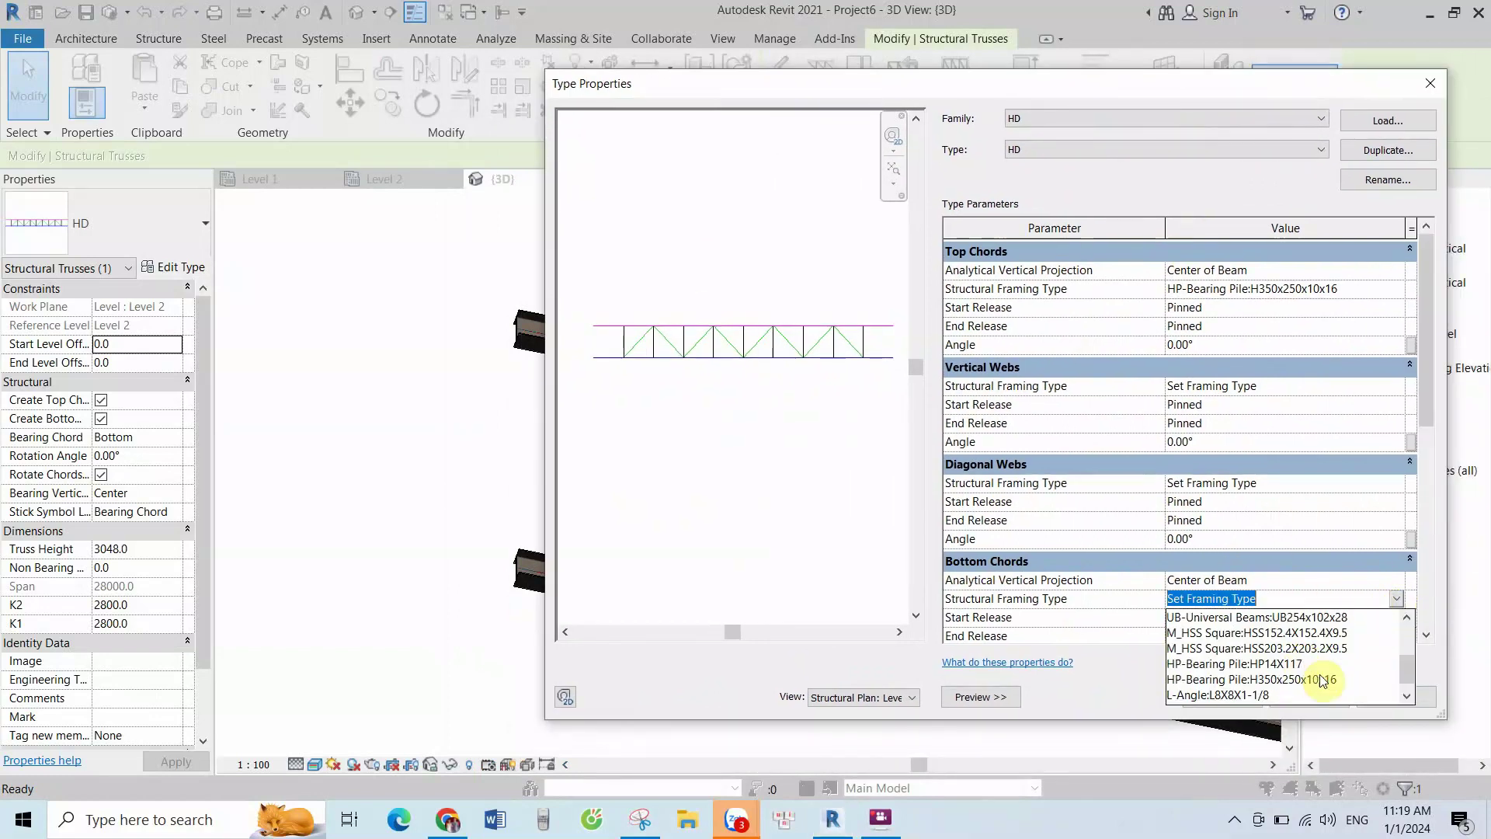
scroll(1325, 670, "down", 1)
left_click(1317, 665)
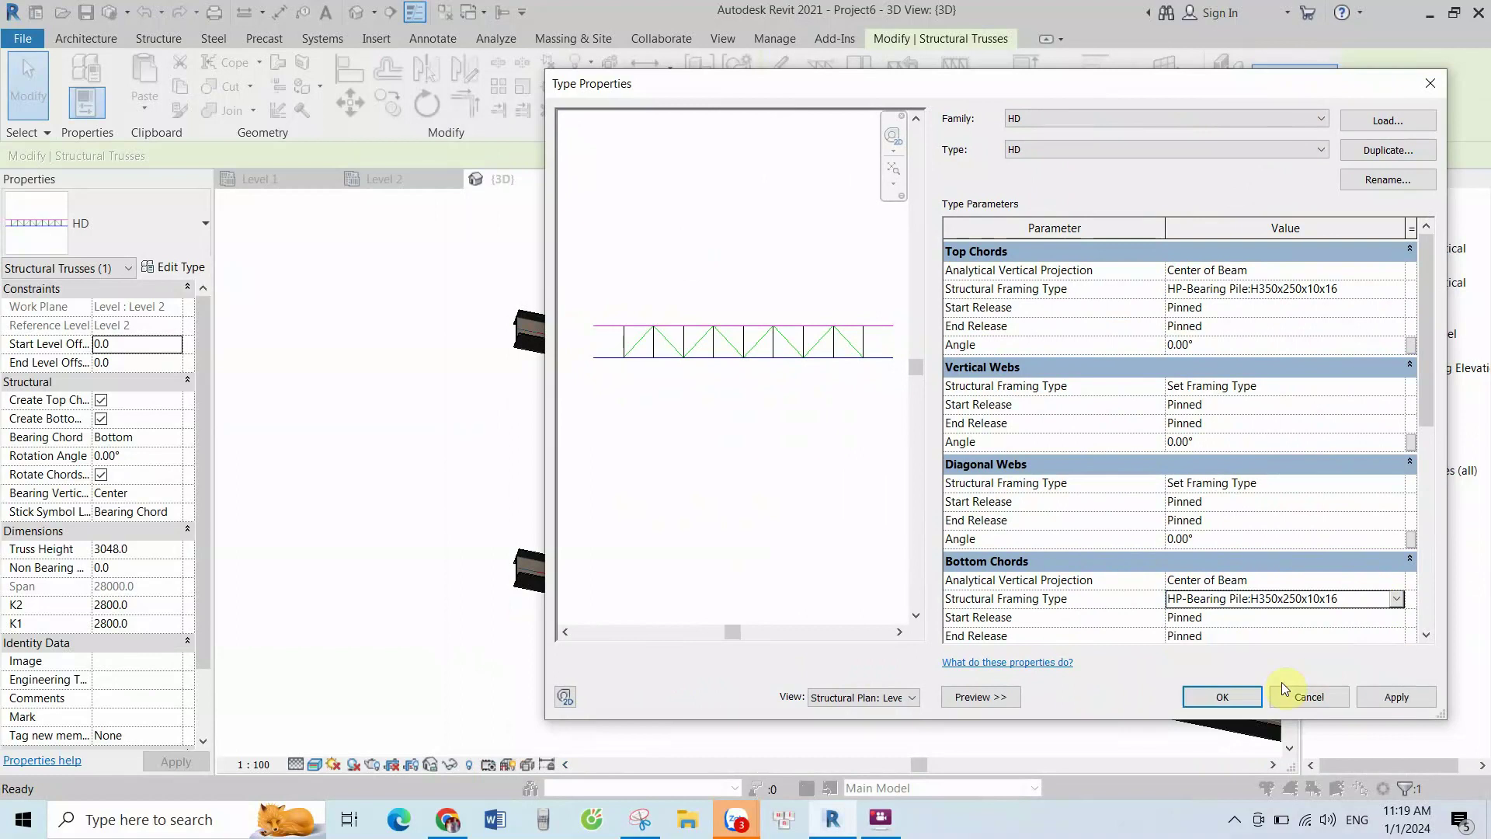
left_click(1378, 695)
left_click(1235, 703)
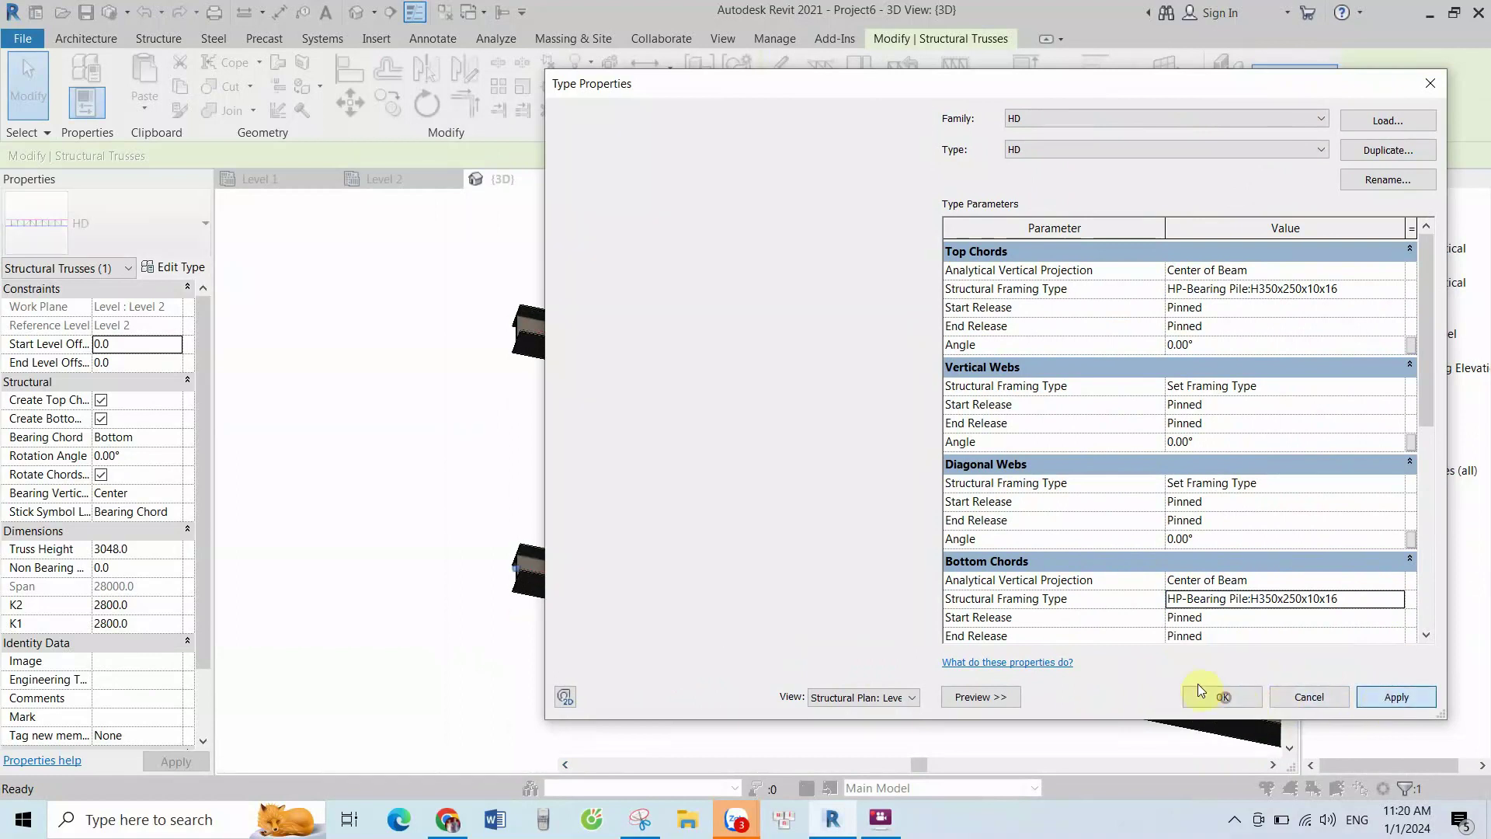
scroll(565, 356, "up", 2)
scroll(524, 343, "up", 2)
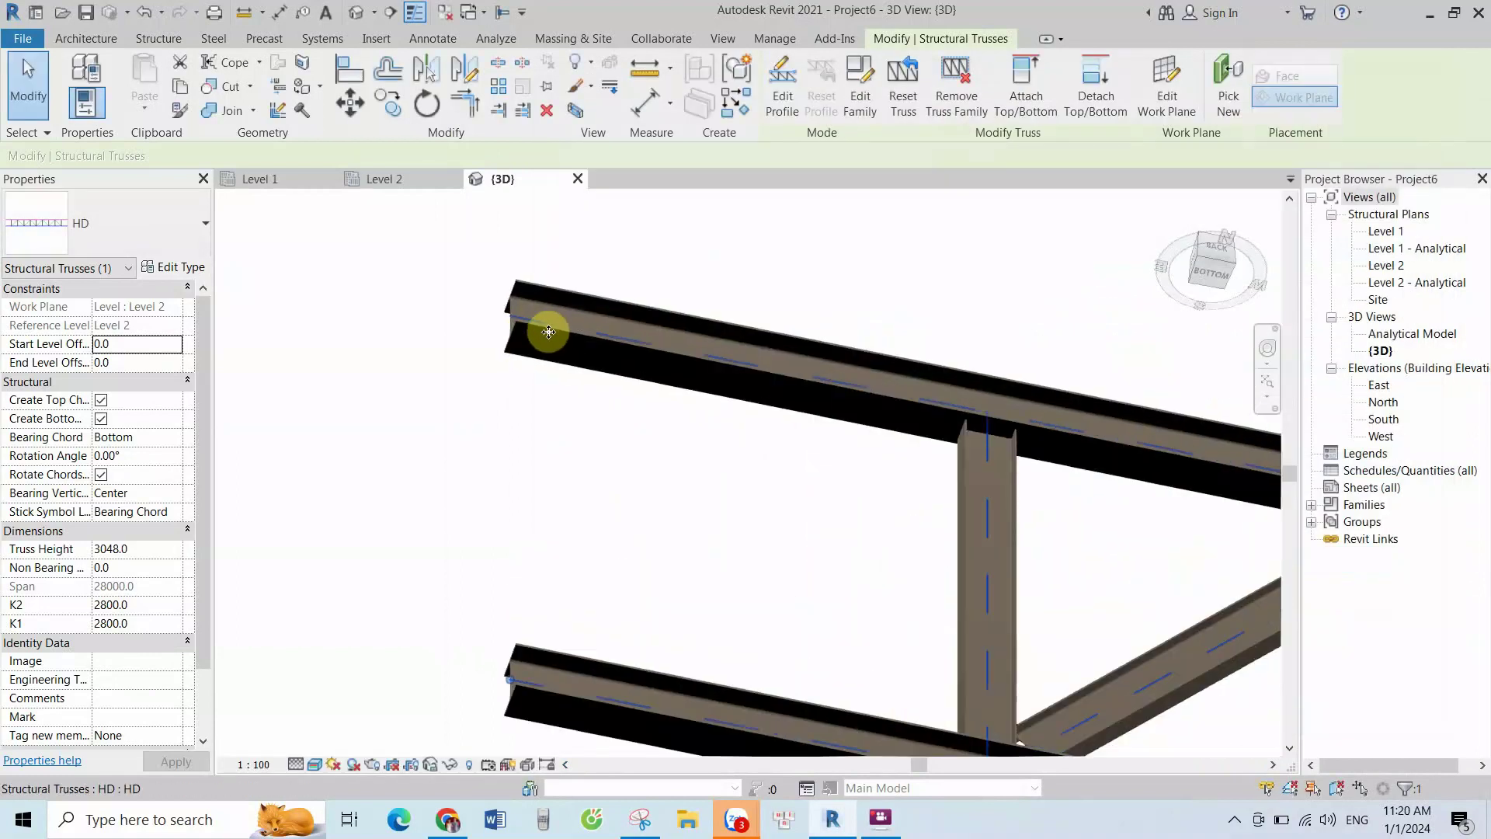
Set the Top Chords and Bottom Chords Angle to 90° in the truss type
left_click(187, 275)
mouse_move(970, 98)
left_mouse_down()
mouse_move(129, 85)
mouse_move(101, 105)
left_mouse_up()
type("9")
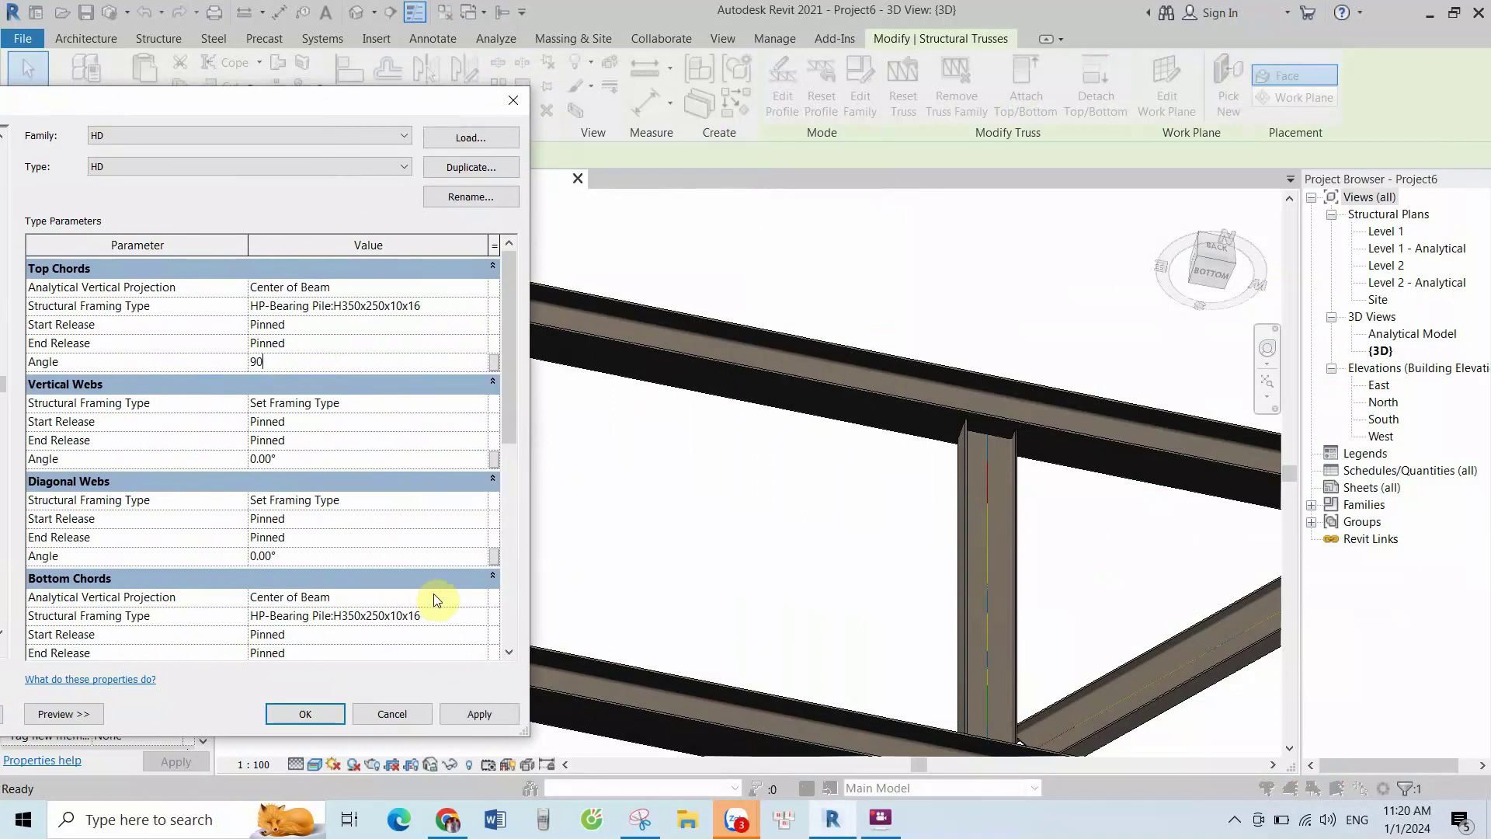
type("0")
left_click(466, 712)
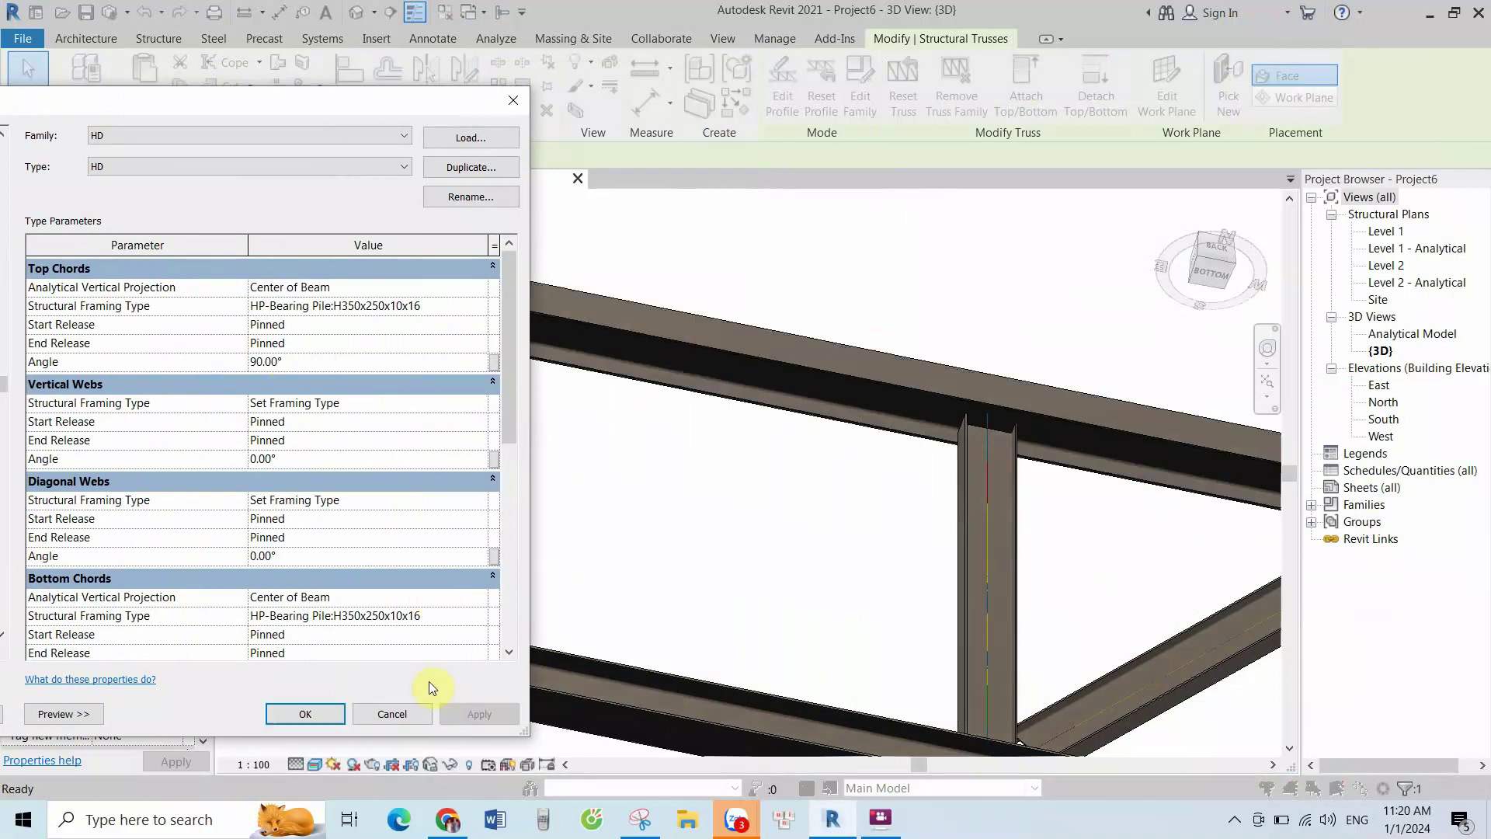
scroll(324, 609, "down", 3)
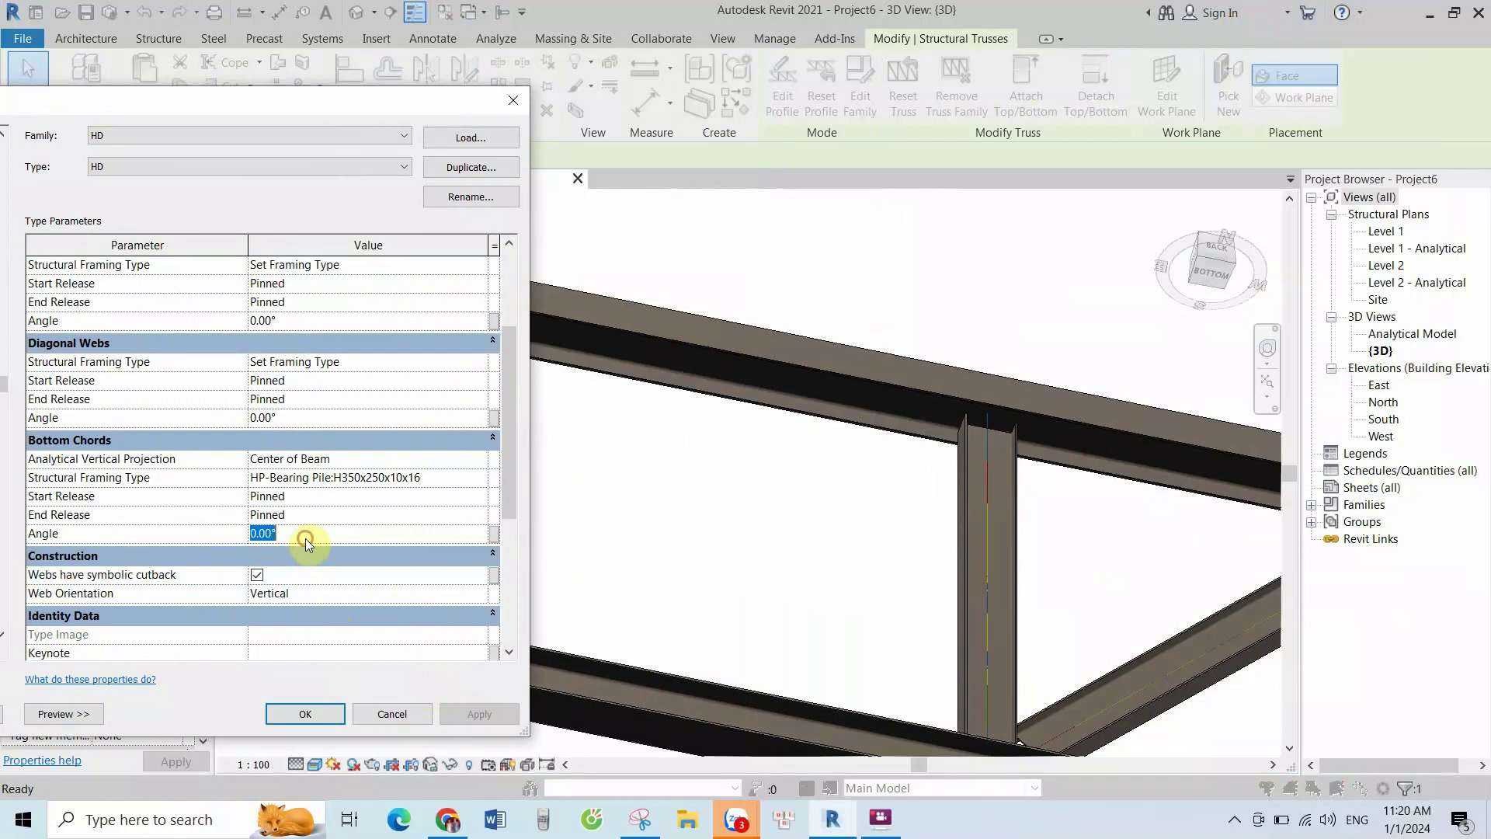
type("90")
left_click(454, 713)
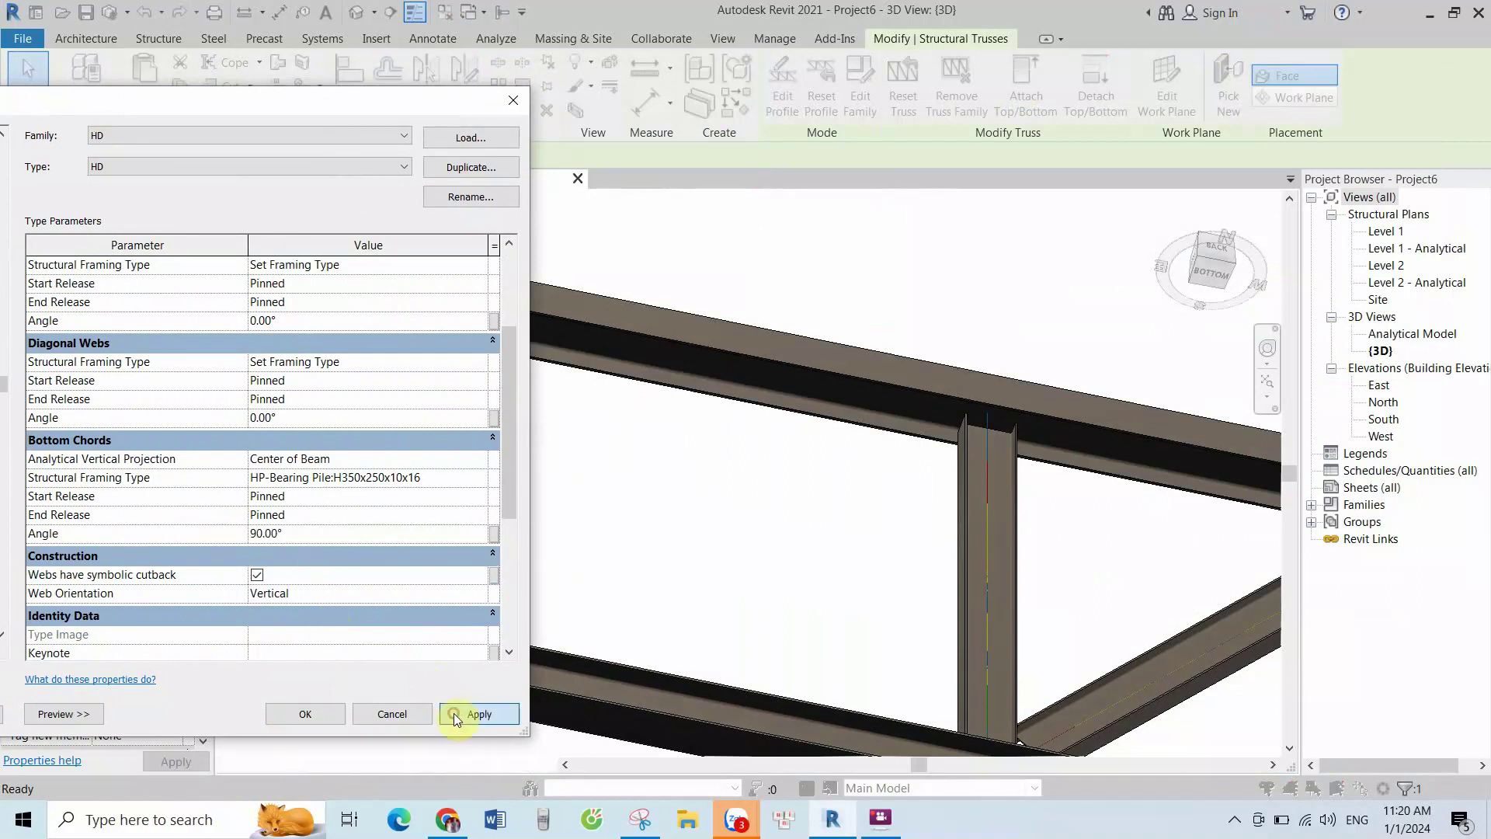
left_click(296, 714)
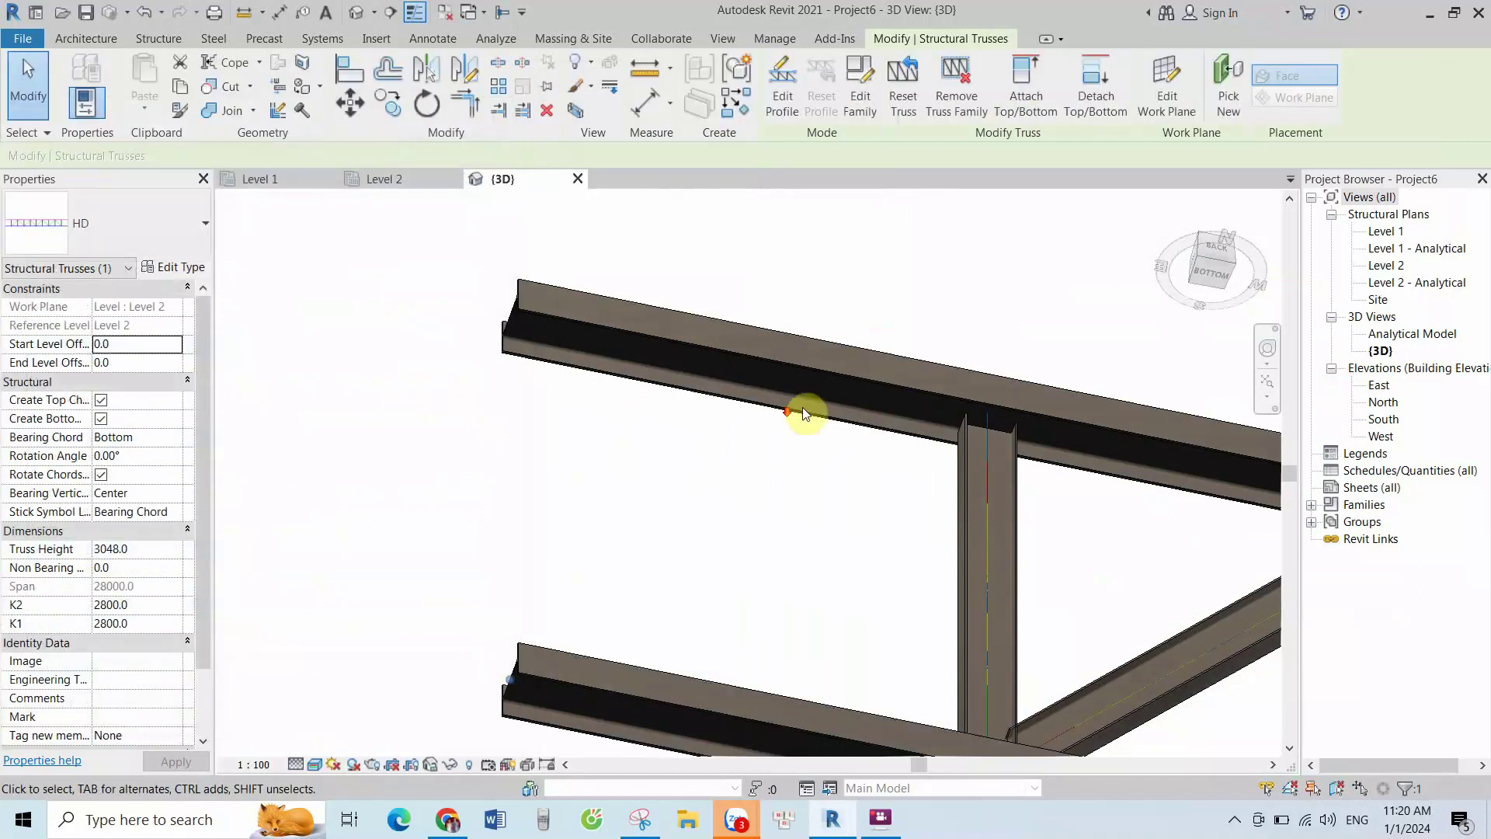
scroll(808, 435, "down", 3)
Inspect the rotated chords from below and the front, then reselect the truss
mouse_move(812, 476)
middle_mouse_down("shift")
mouse_move(663, 387)
mouse_move(792, 389)
mouse_move(849, 426)
mouse_move(893, 420)
middle_mouse_up("shift")
left_click(1207, 268)
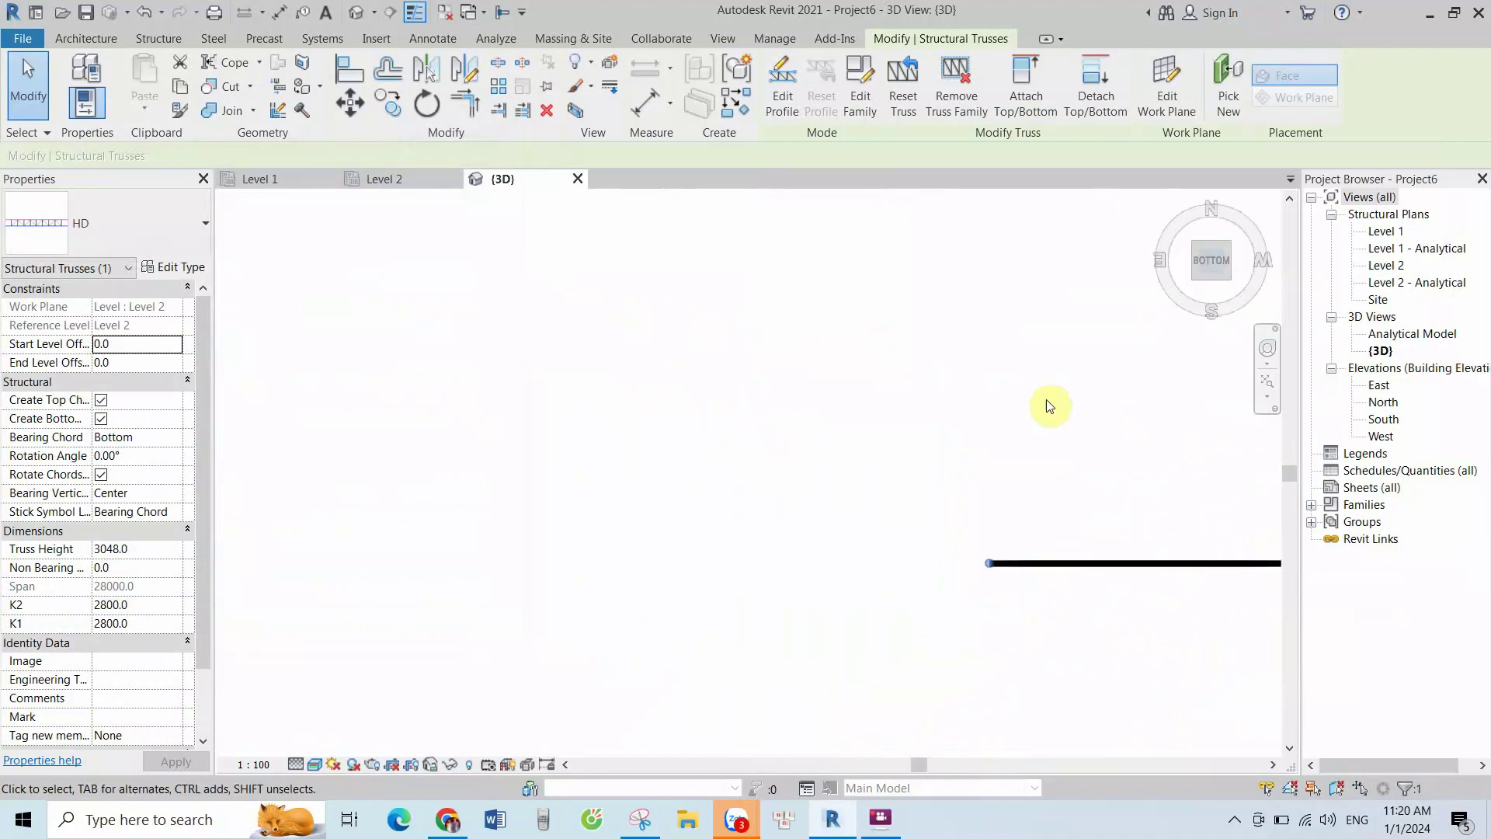
left_click(1208, 290)
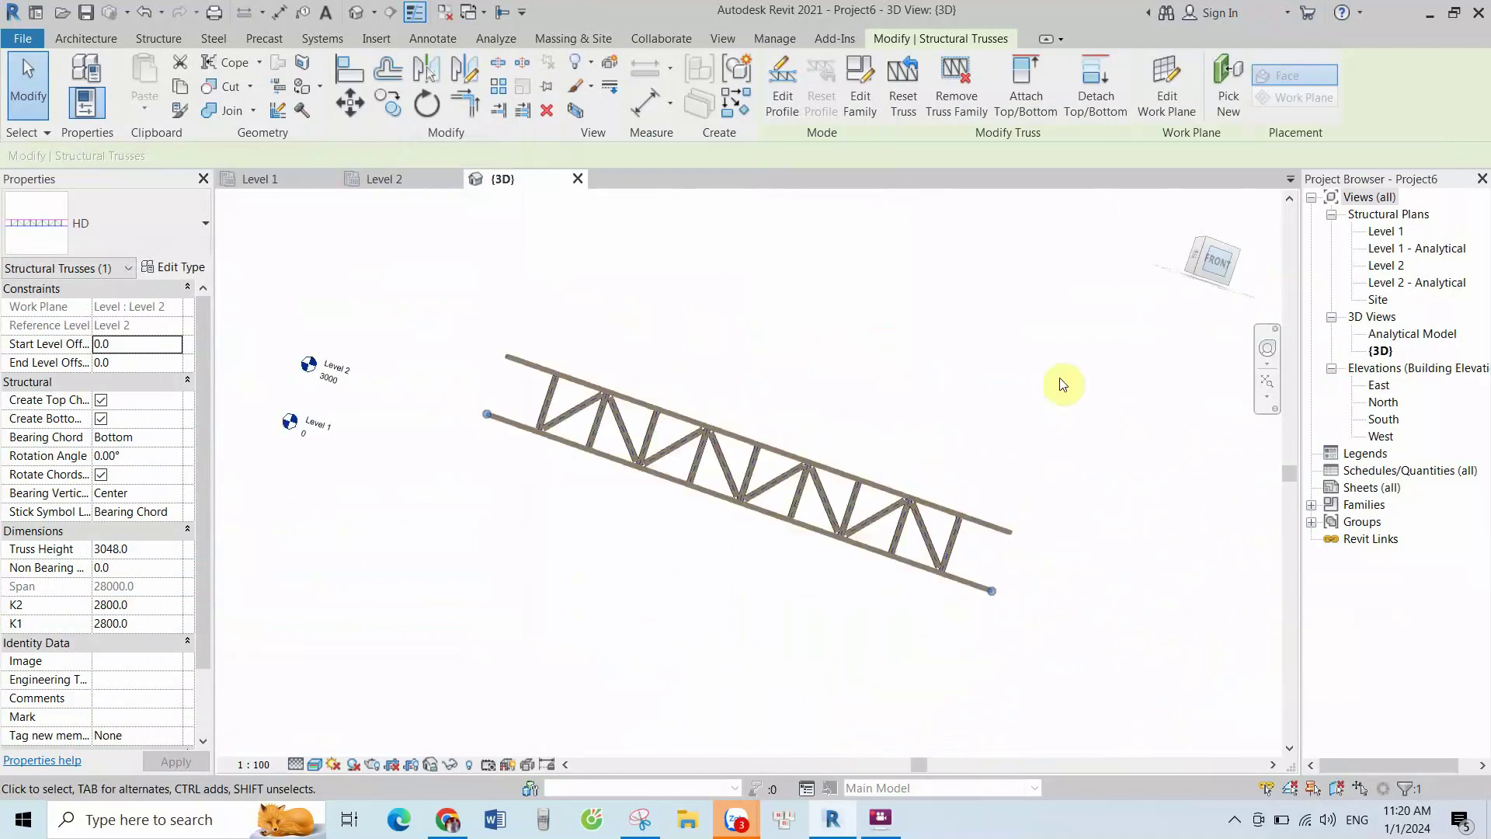
scroll(305, 476, "up", 2)
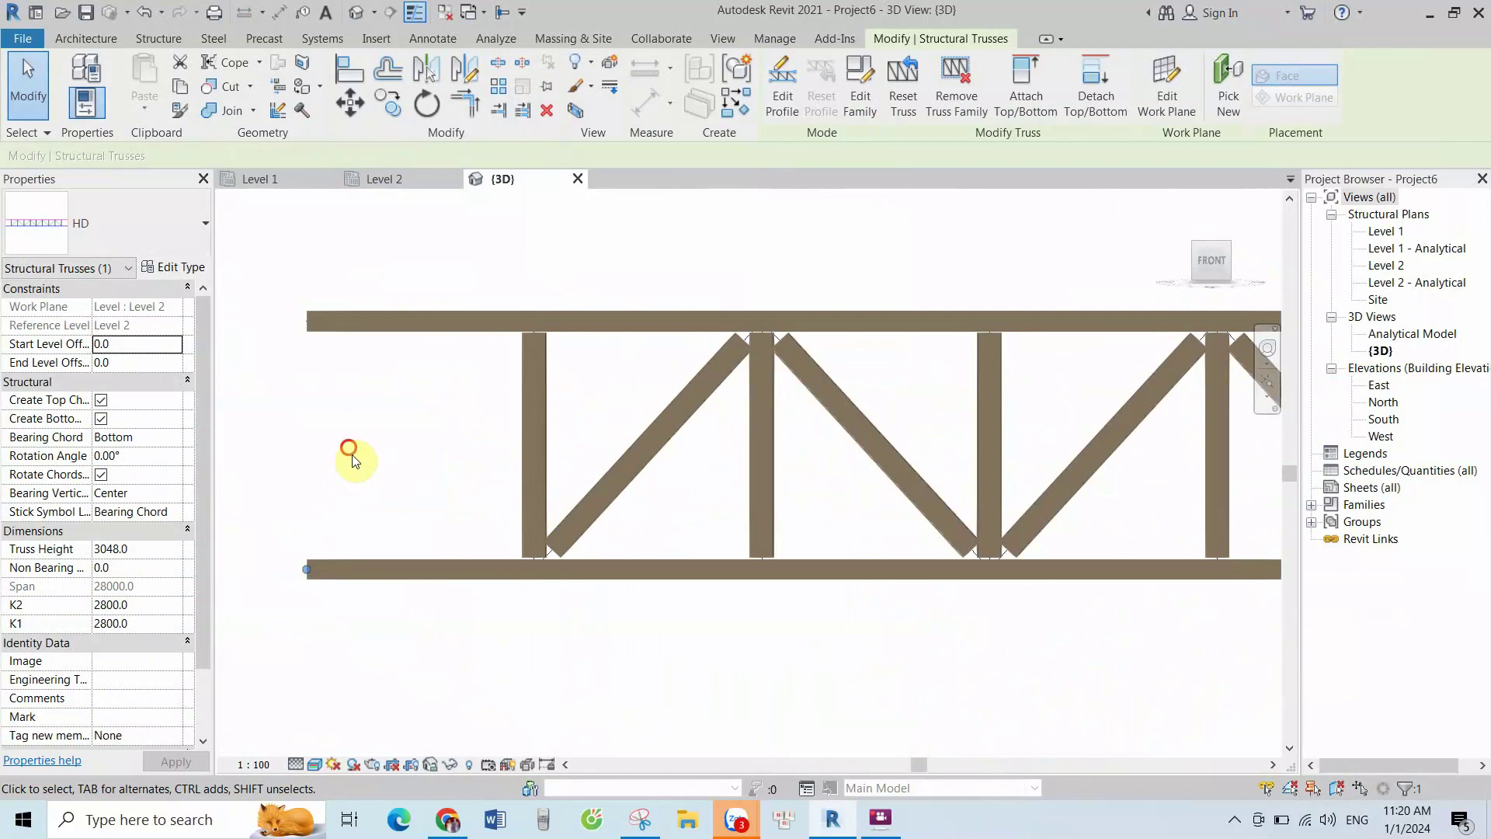
left_click(345, 449)
mouse_move(423, 455)
middle_mouse_down("shift")
mouse_move(359, 233)
mouse_move(383, 293)
middle_mouse_up("shift")
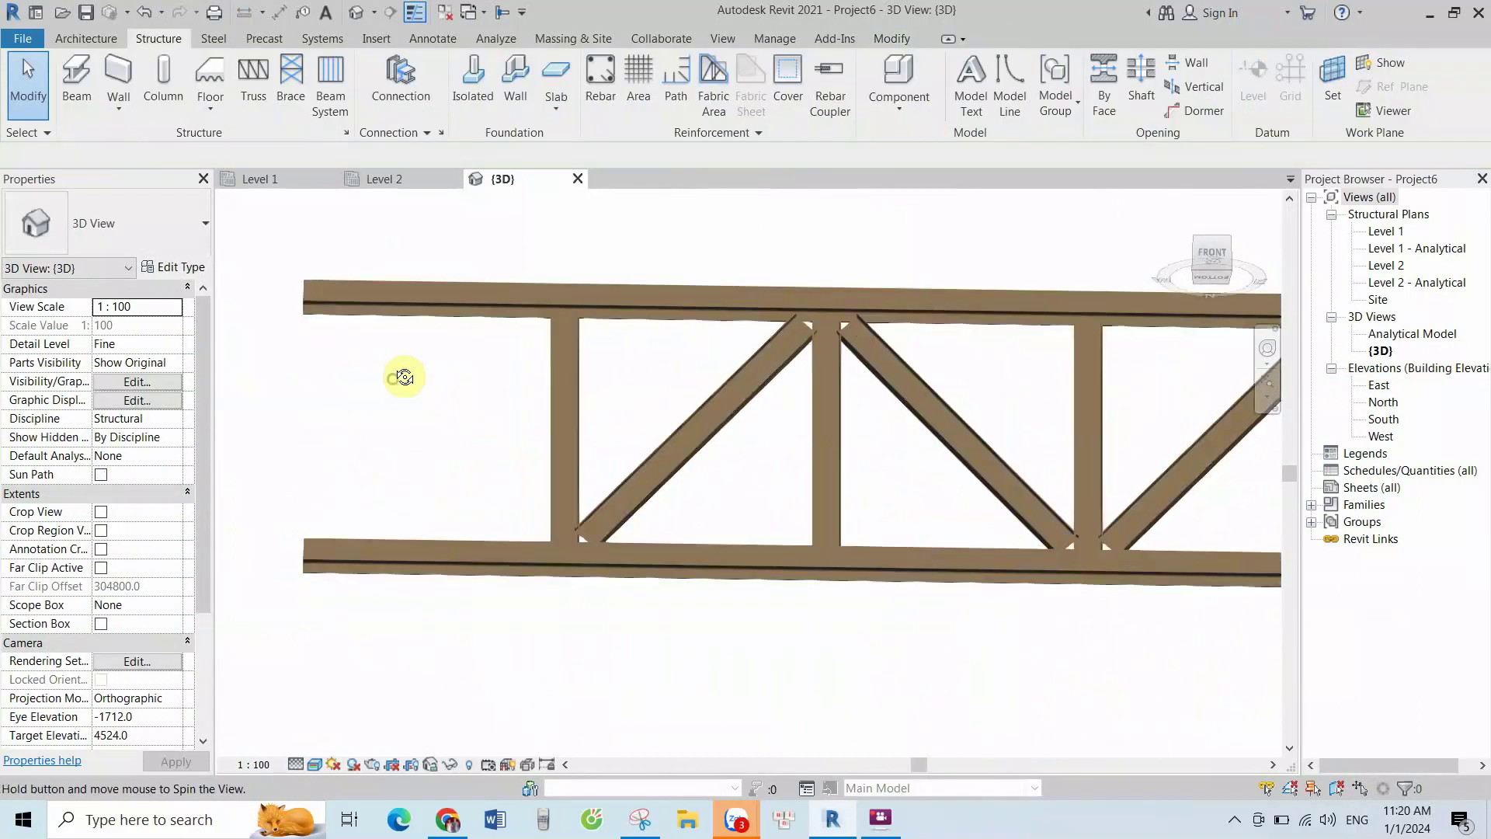
scroll(340, 482, "up", 2)
scroll(705, 404, "down", 1)
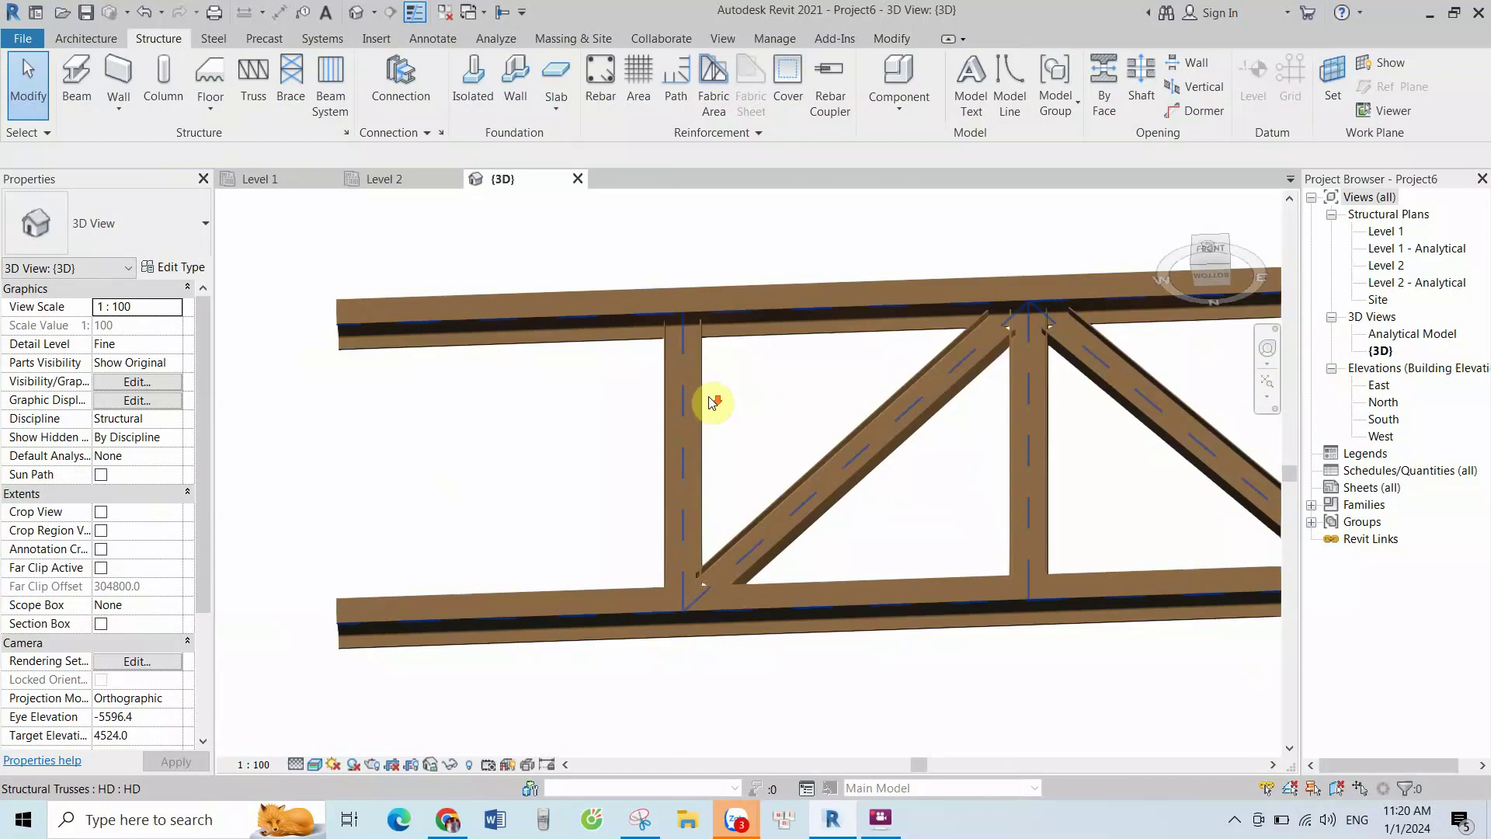
scroll(699, 403, "down", 1)
left_click(697, 402)
Assign L-Angle:L140x140x10x10 to the Vertical Webs and Diagonal Webs, then orbit to check
left_click(173, 267)
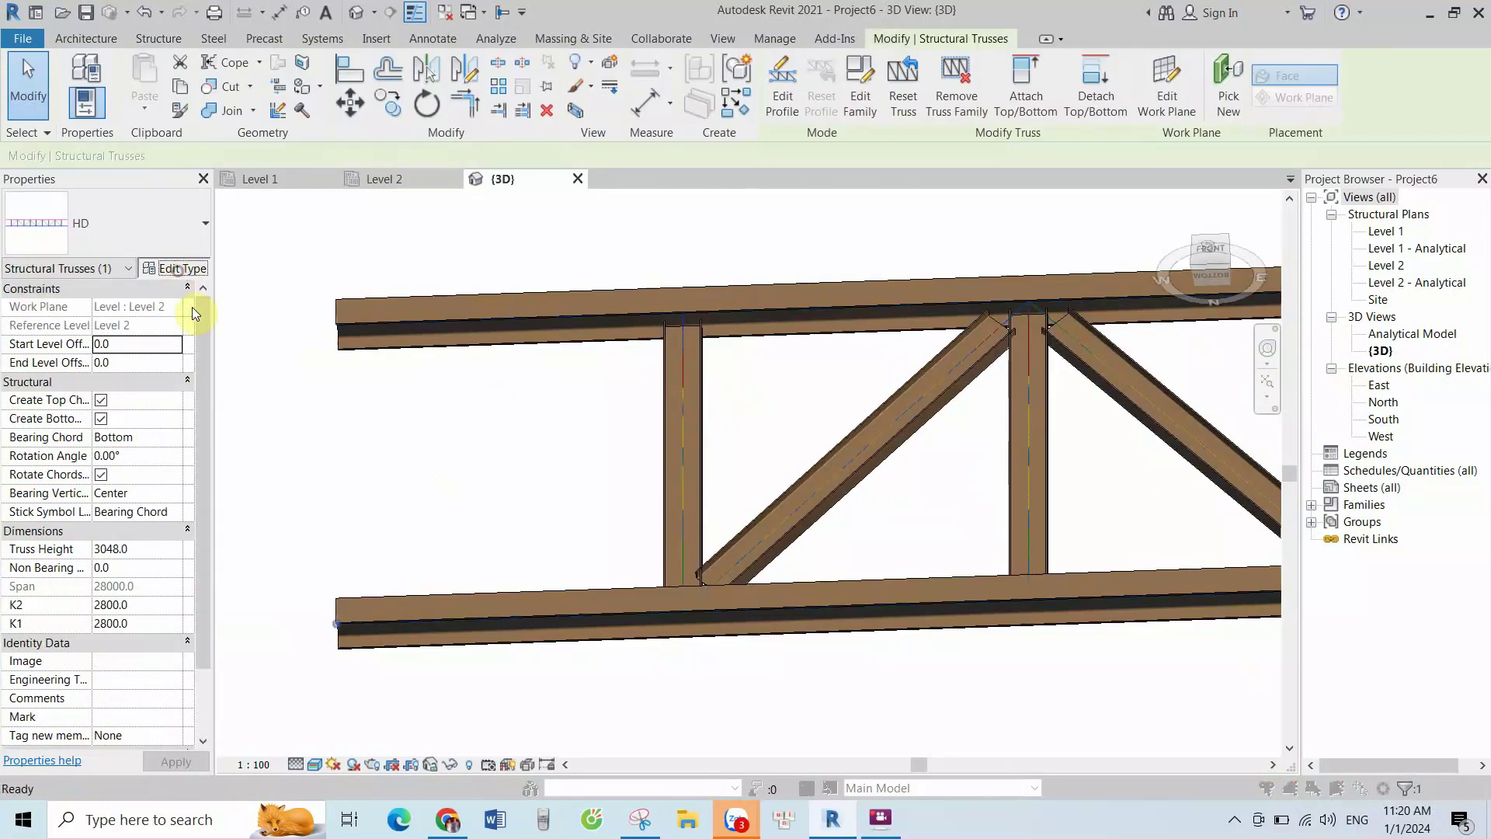
left_click_drag(722, 105, 405, 93)
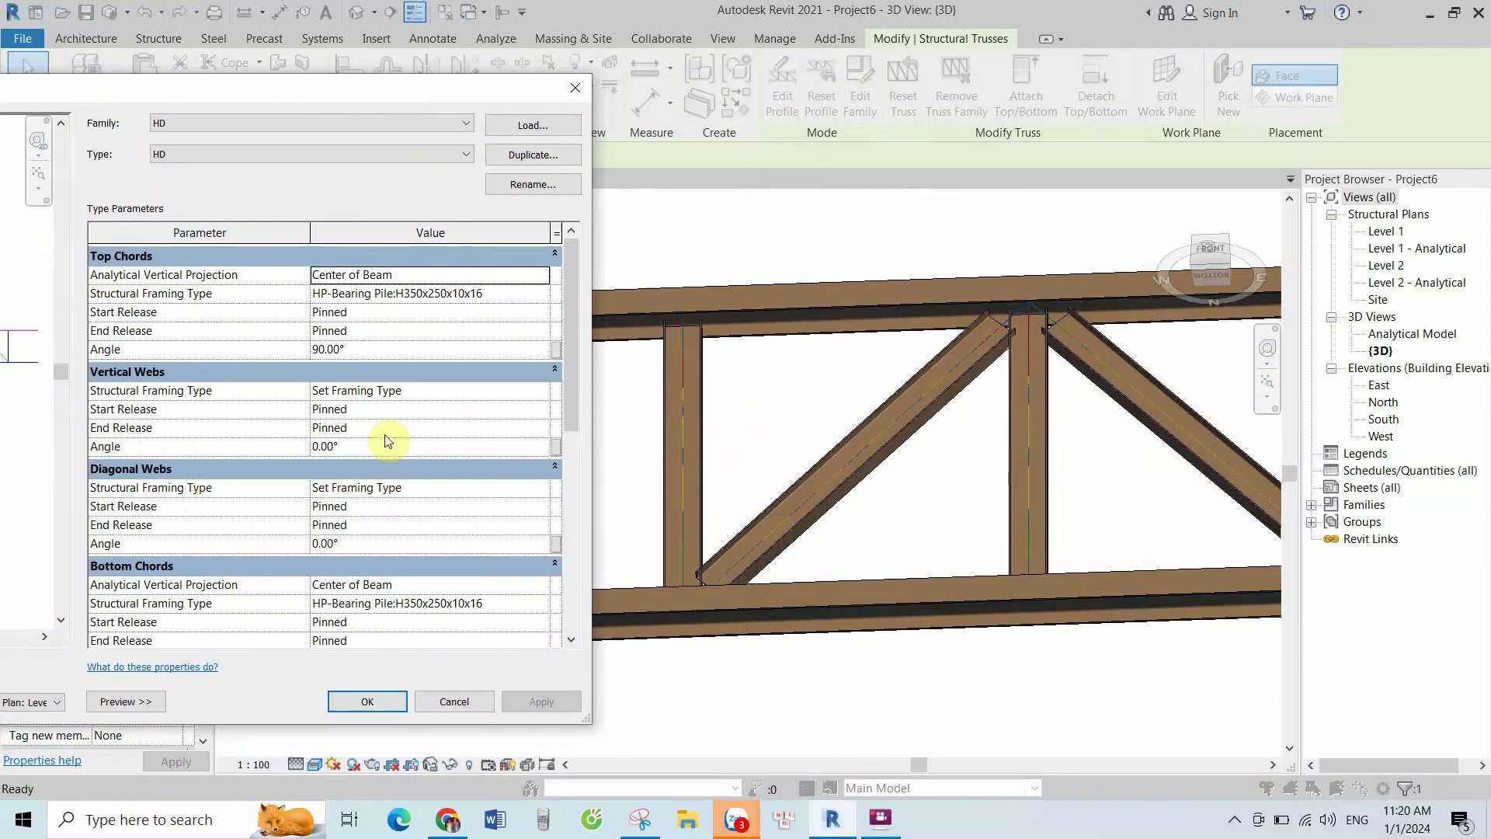
left_click(540, 390)
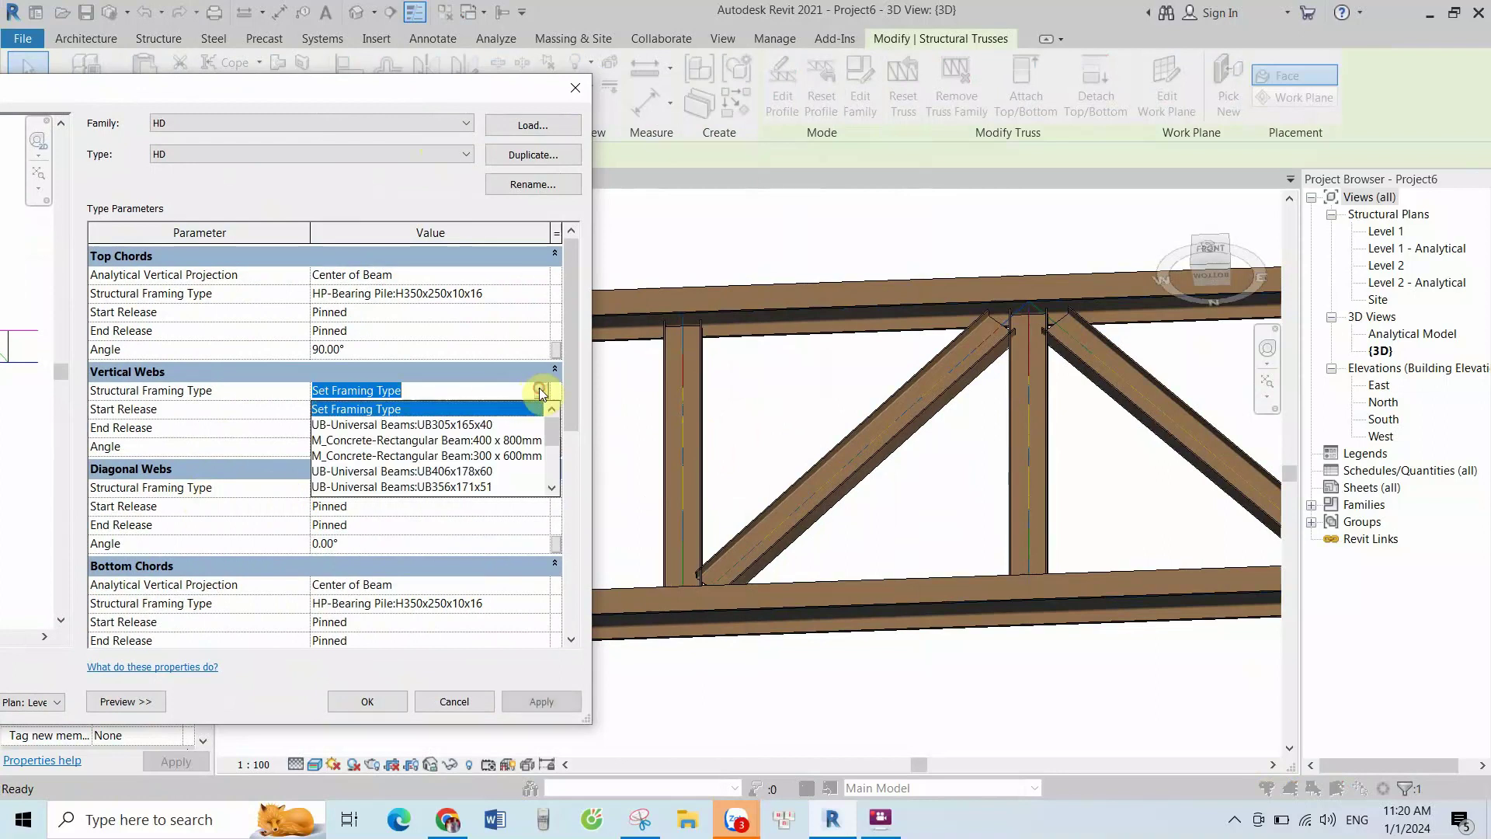
scroll(444, 480, "up", 3)
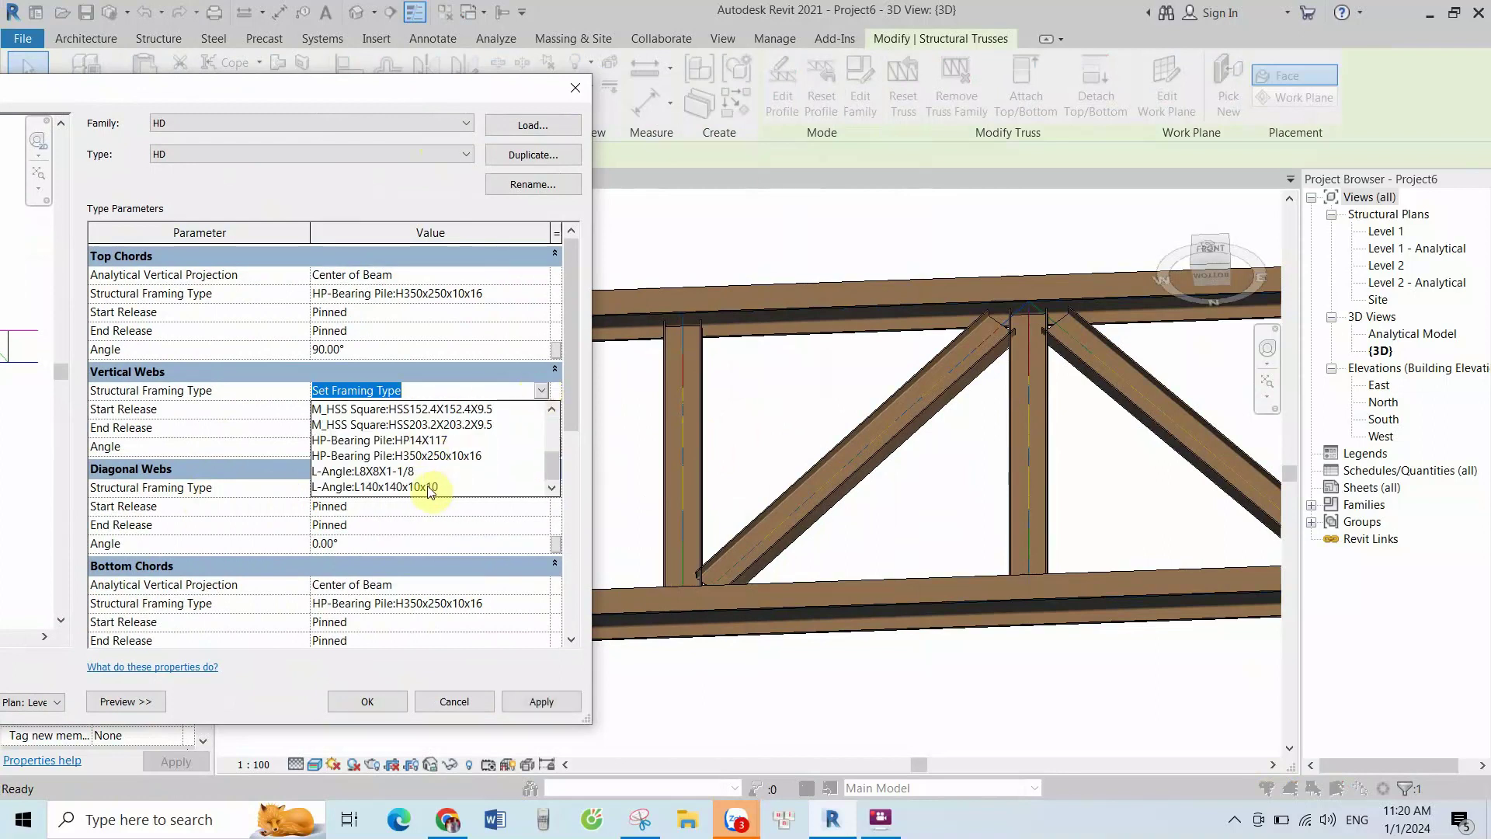
left_click(428, 487)
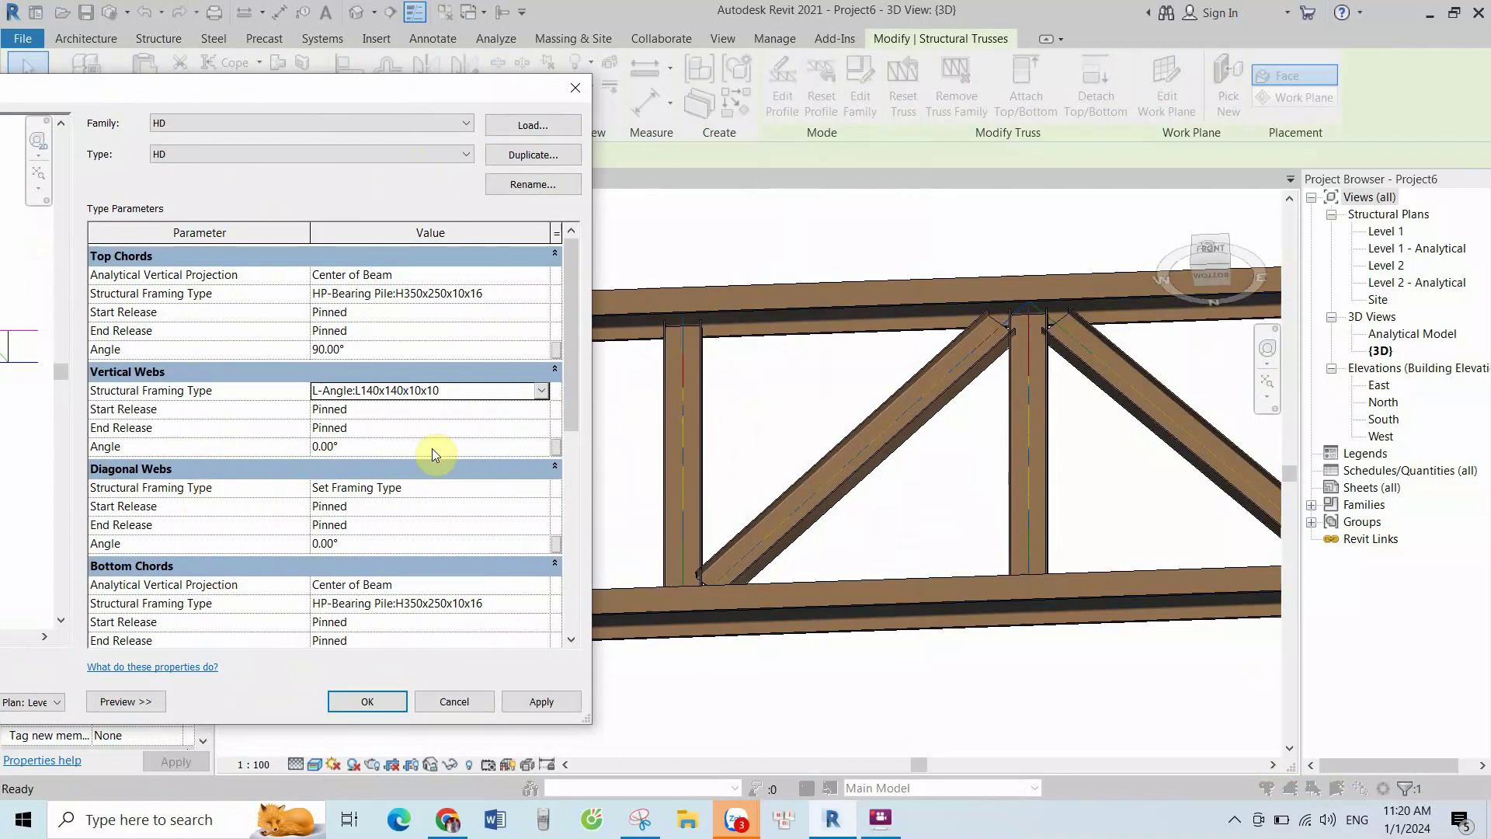
left_click(541, 487)
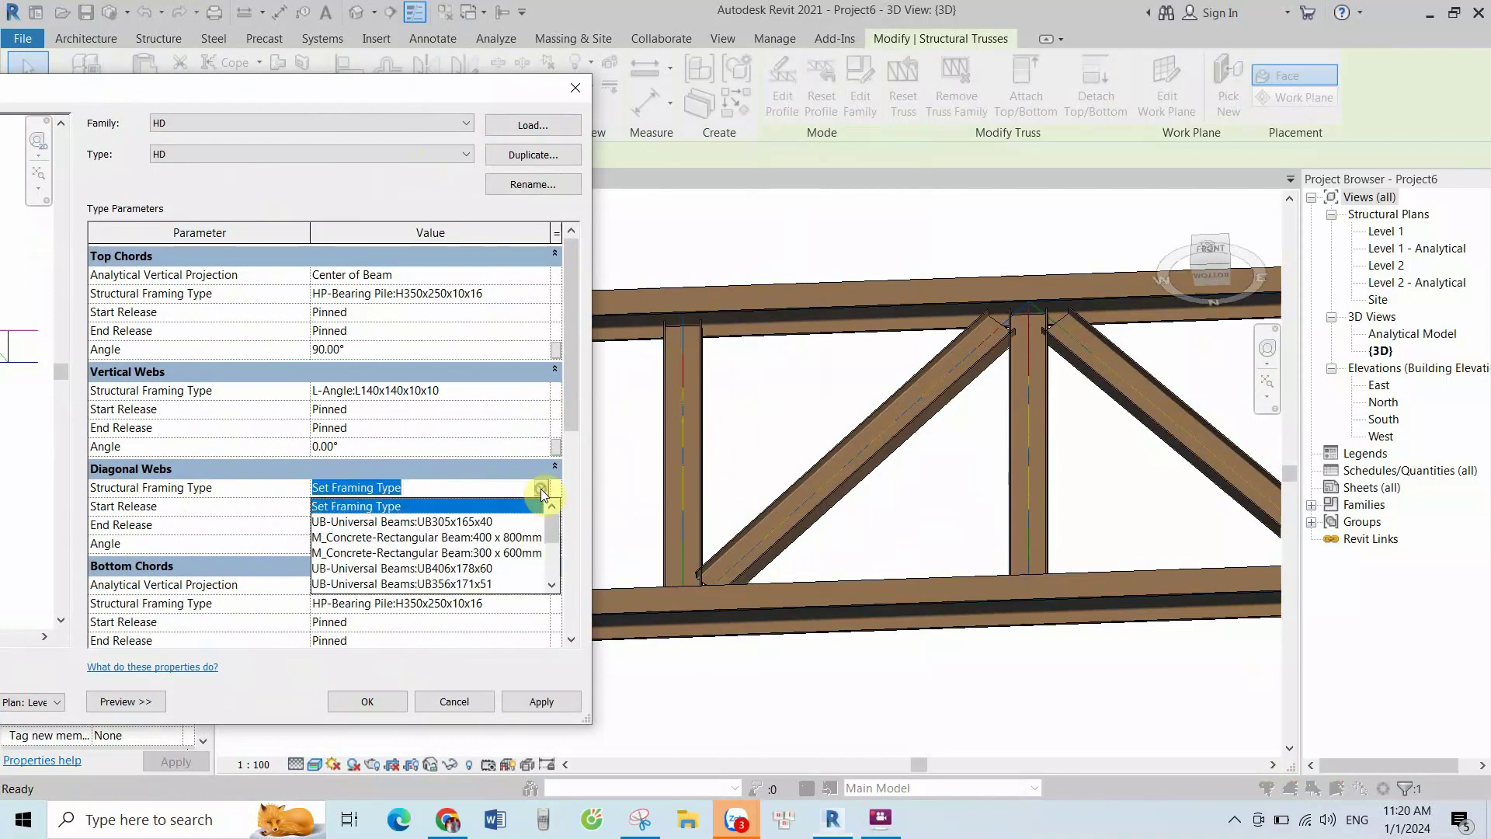
scroll(497, 536, "up", 3)
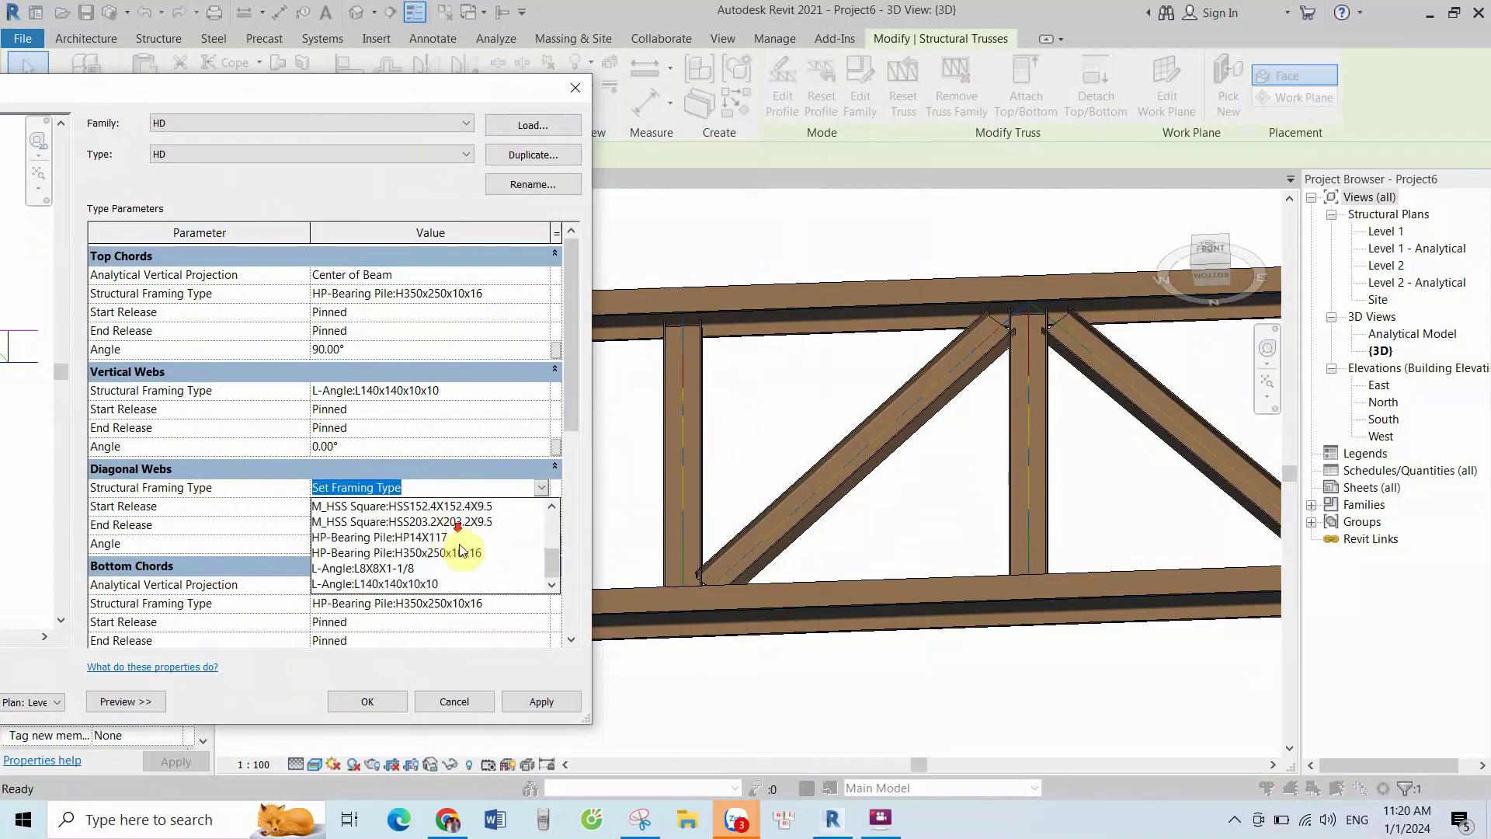
left_click(427, 583)
left_click(544, 702)
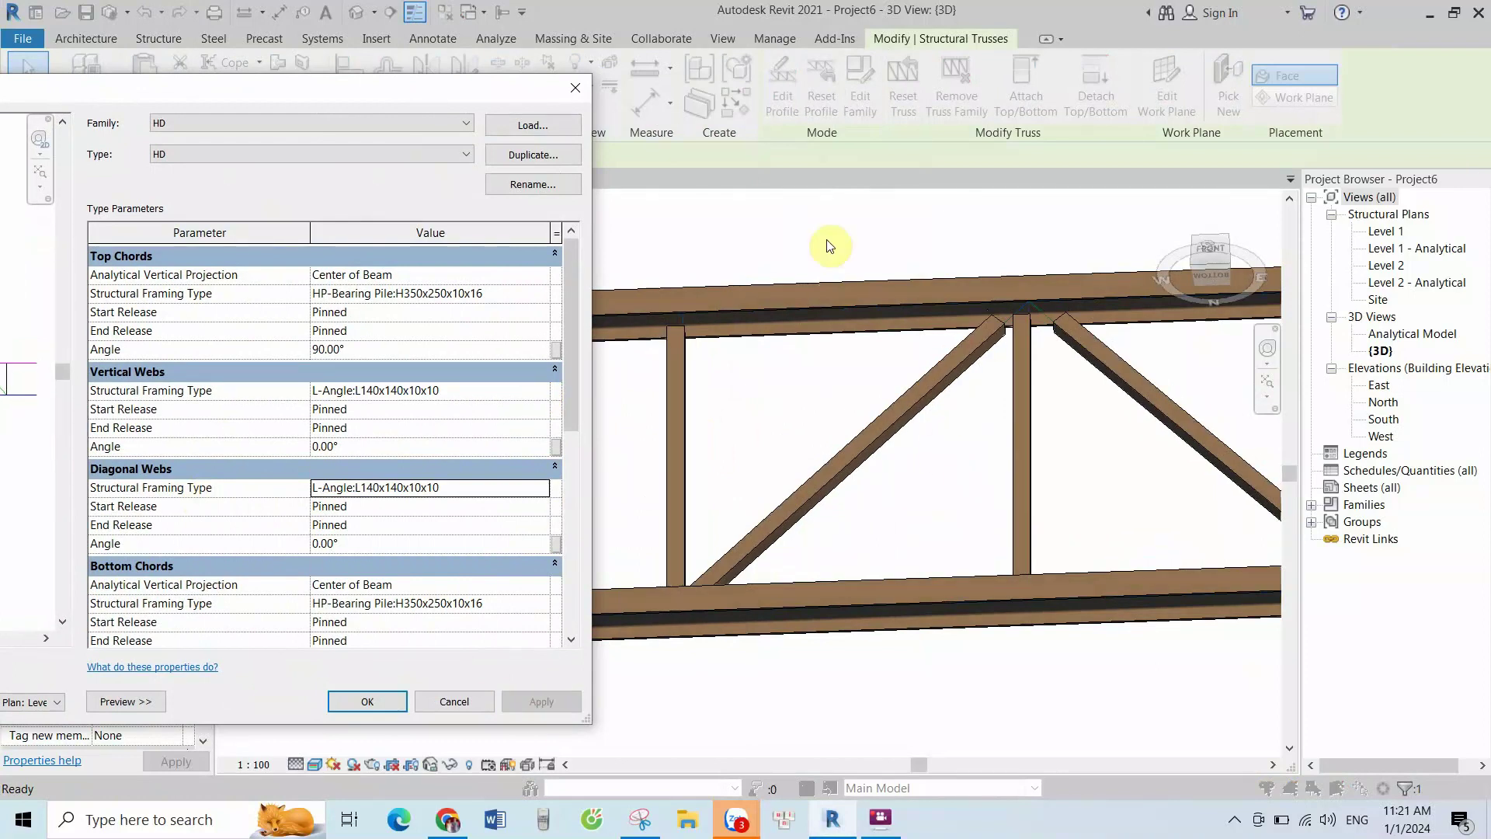
left_click(366, 702)
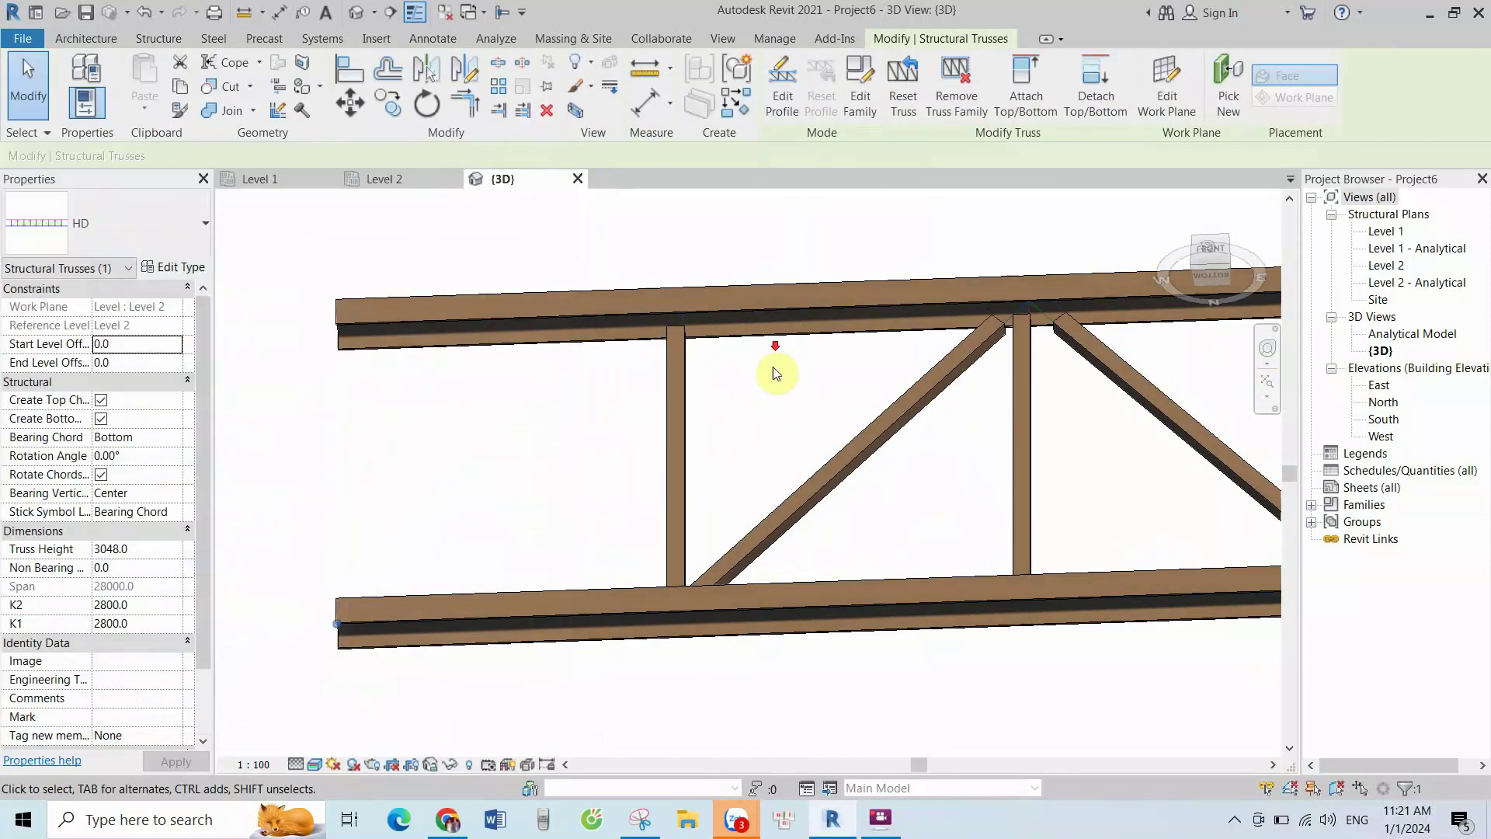
scroll(771, 367, "down", 2)
middle_click_drag(708, 393, 765, 365, "shift")
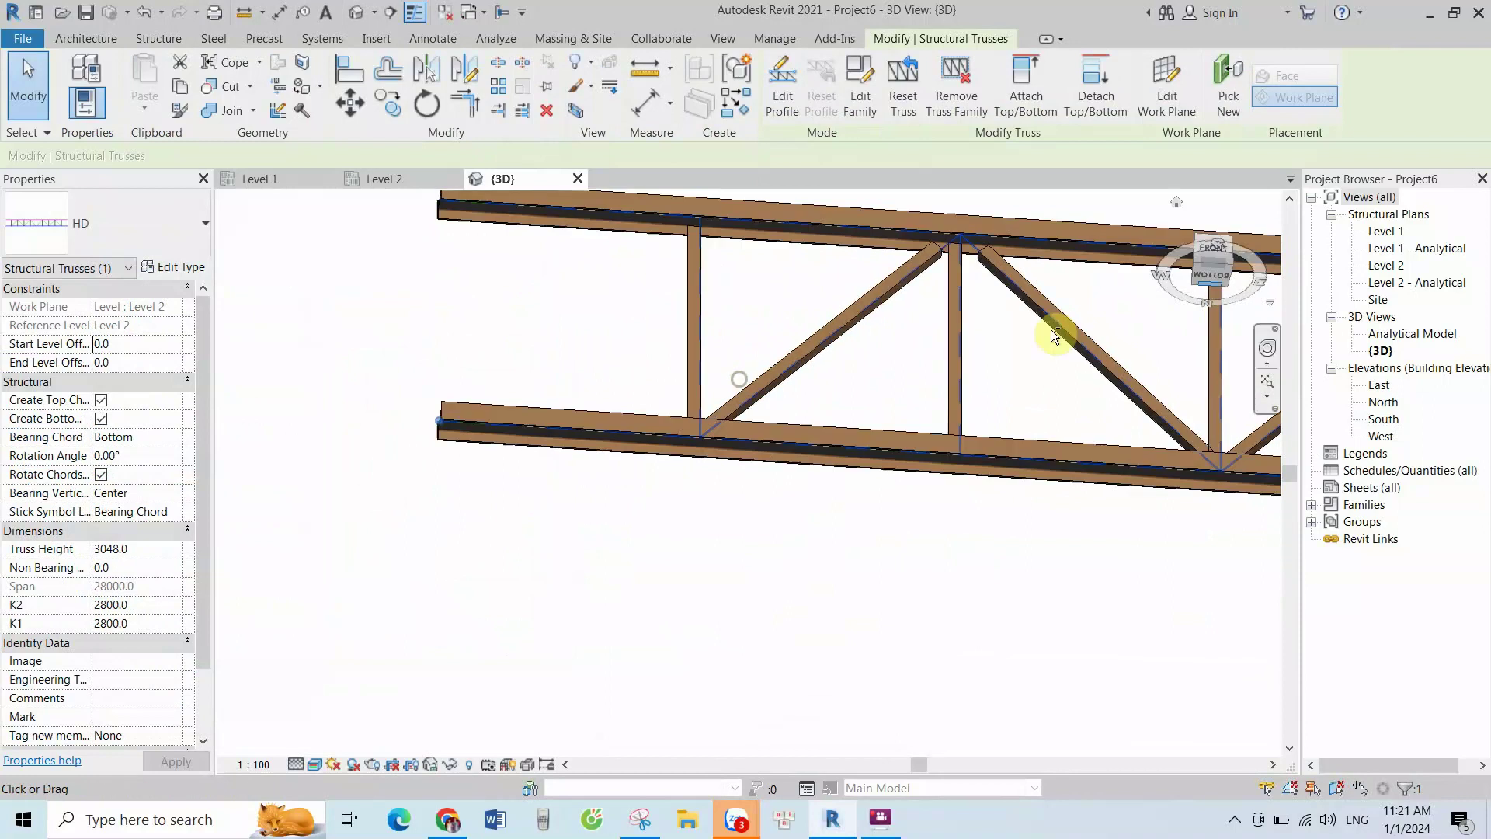
Orbit the truss, check it from below, then switch to the front view and zoom around it
middle_click_drag(682, 399, 689, 433, "shift")
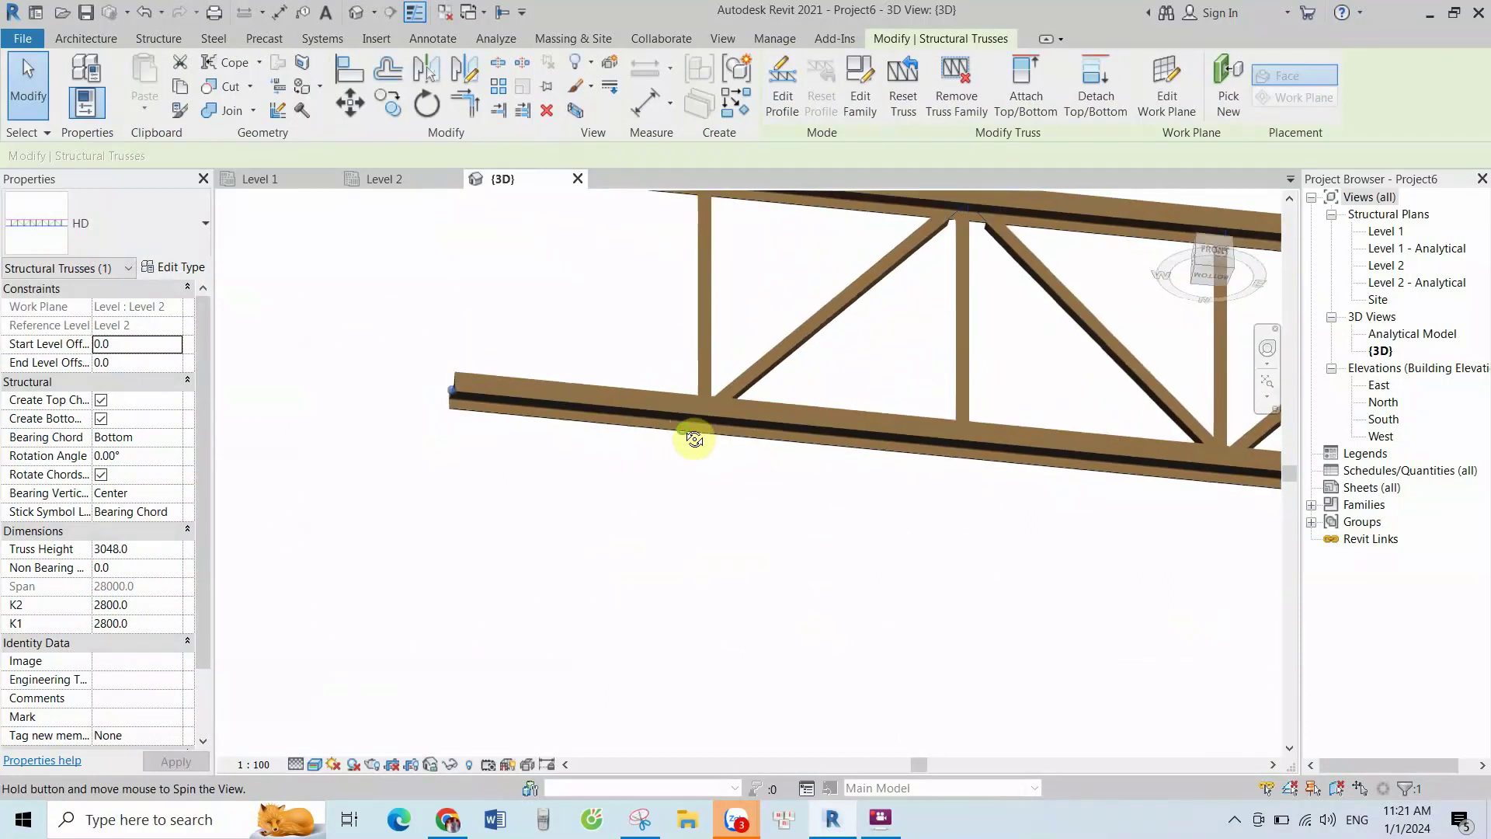
scroll(593, 439, "down", 2)
scroll(589, 437, "down", 2)
left_click(1208, 274)
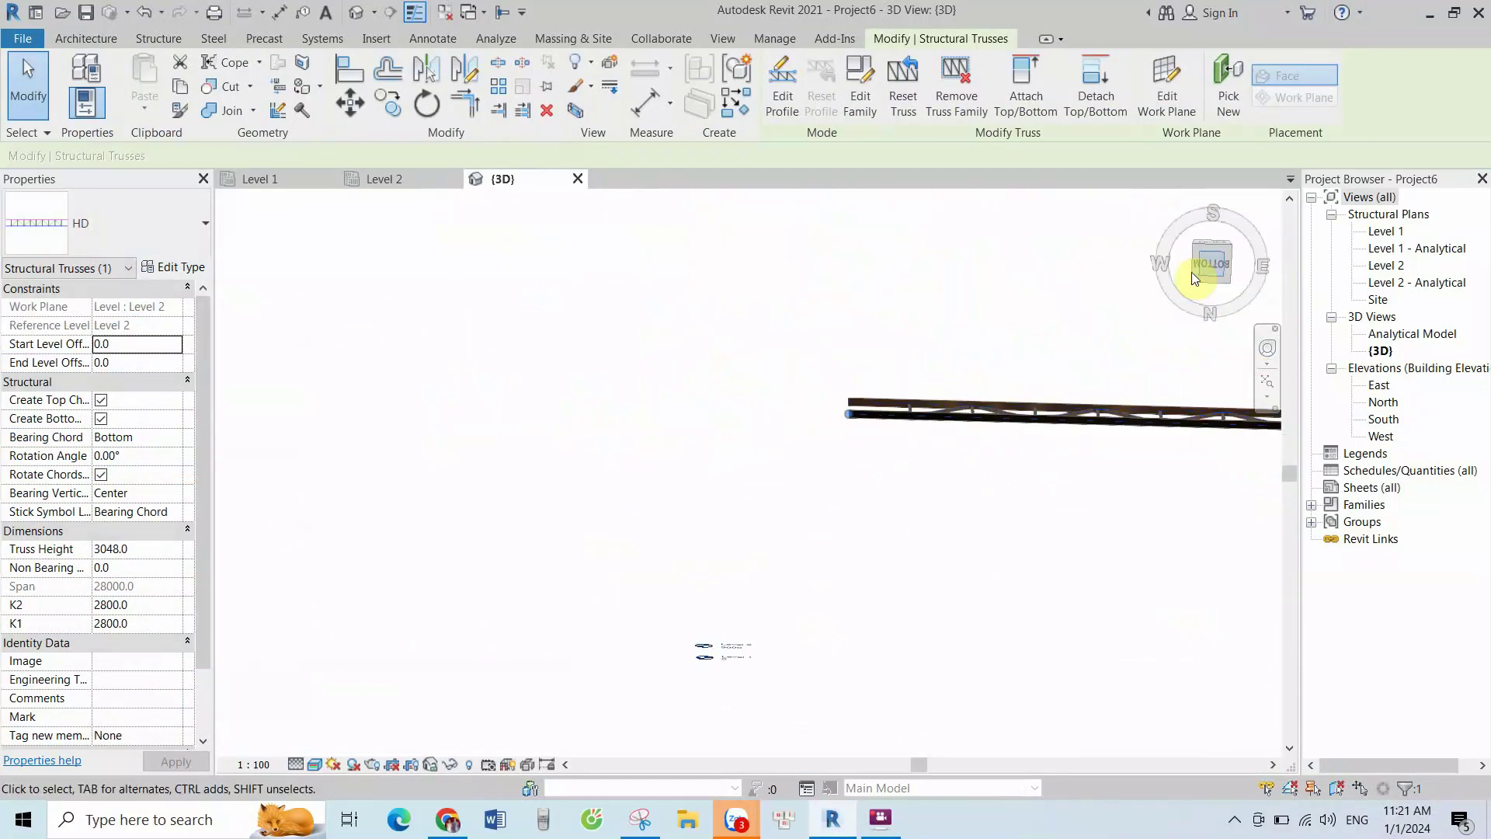
left_click(1213, 230)
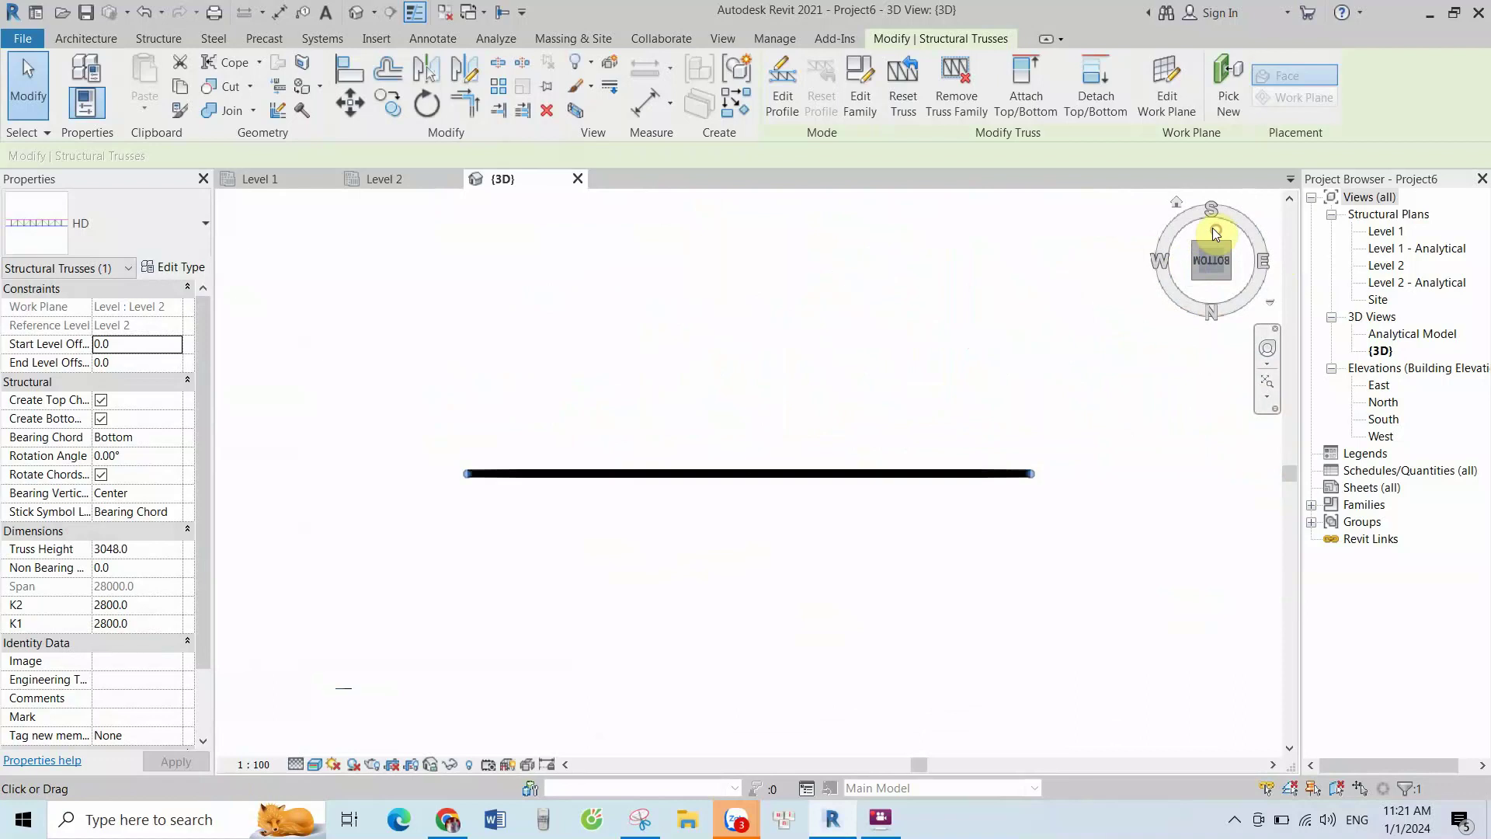
scroll(529, 486, "up", 2)
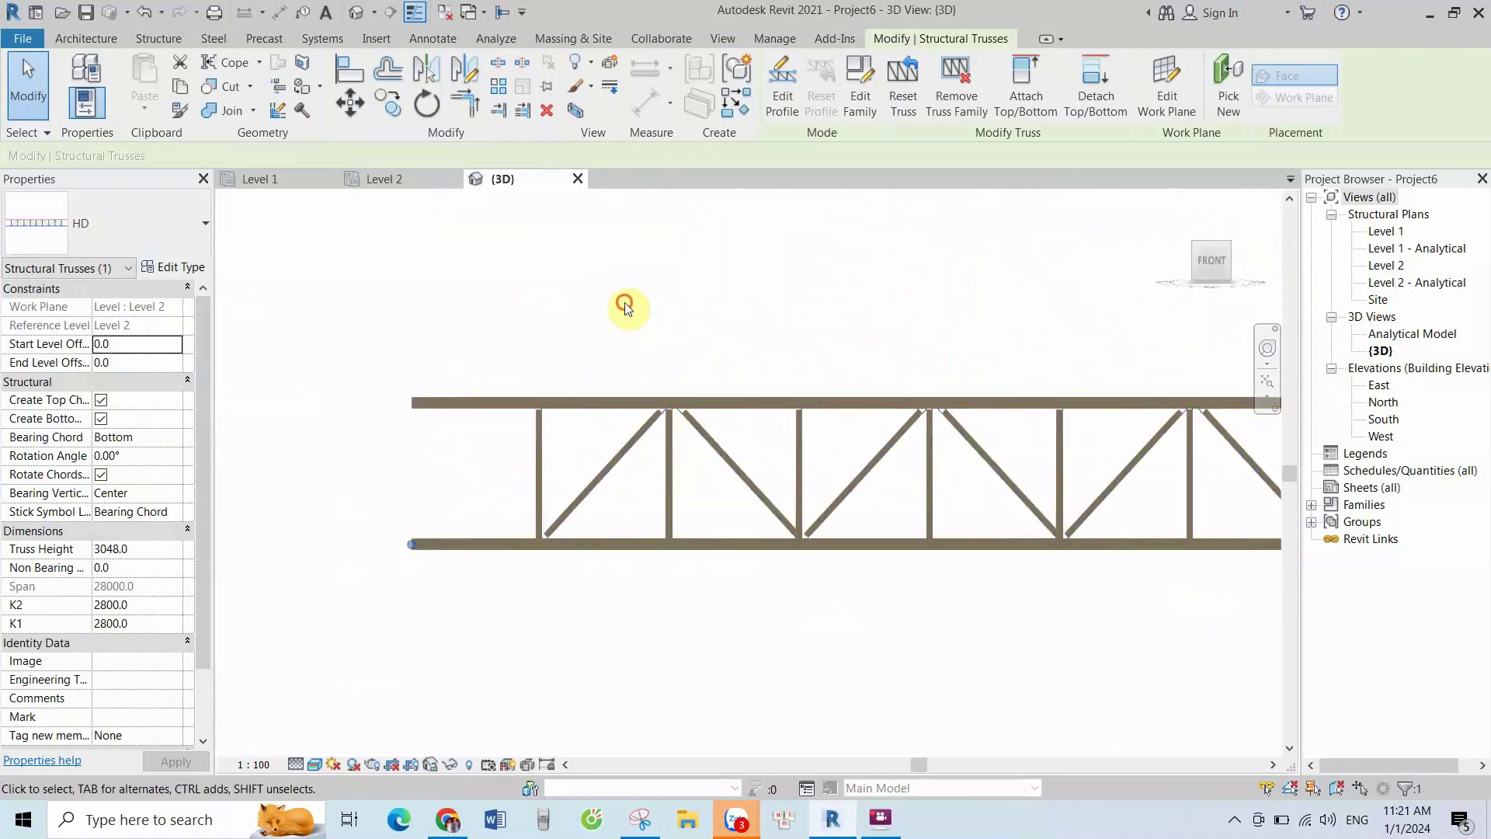
left_click(623, 306)
scroll(542, 442, "up", 2)
scroll(539, 392, "up", 2)
scroll(614, 315, "up", 3)
scroll(615, 320, "down", 3)
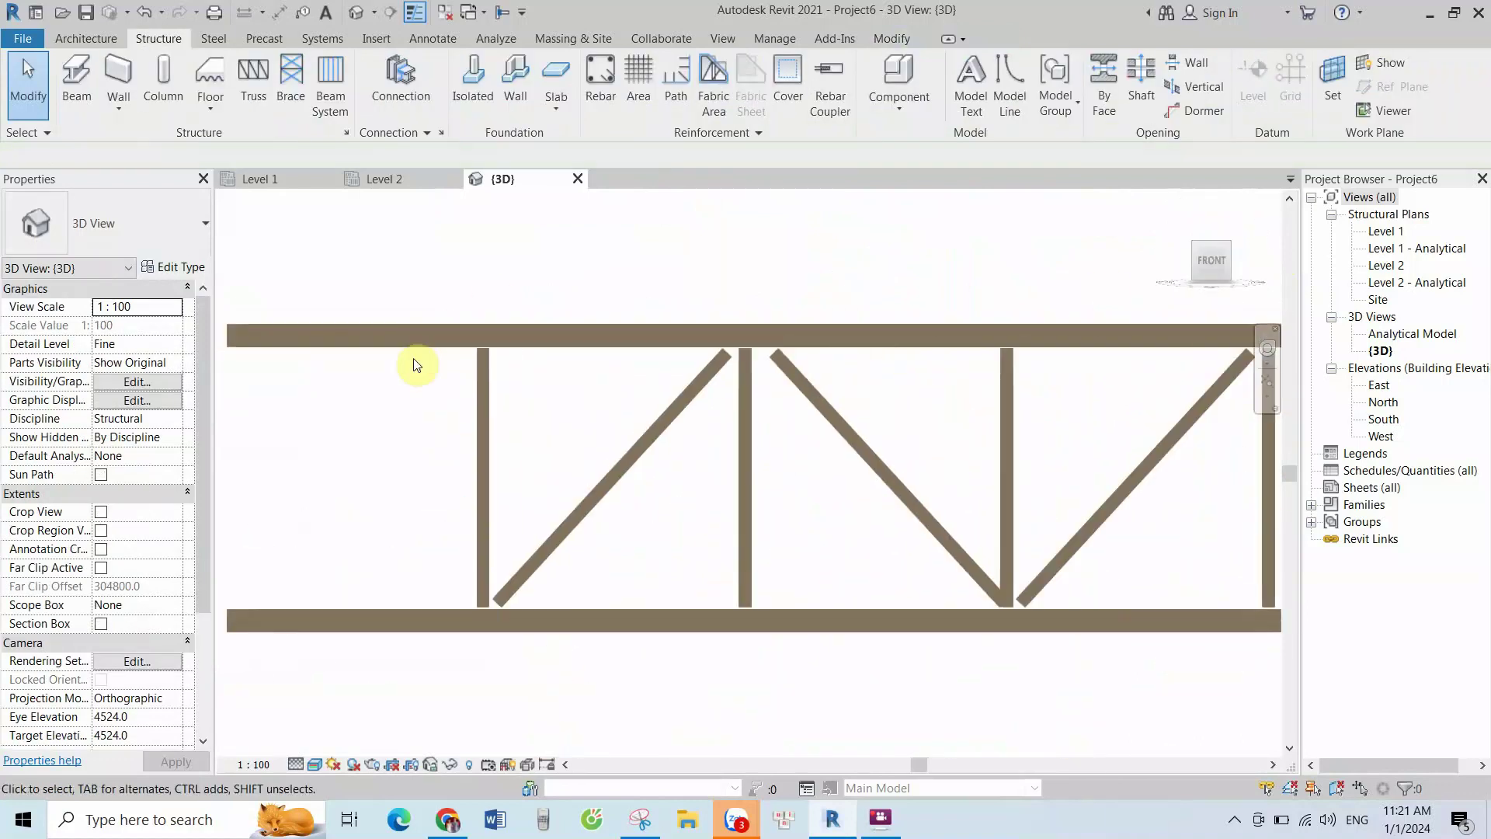
scroll(416, 366, "down", 1)
scroll(647, 345, "up", 1)
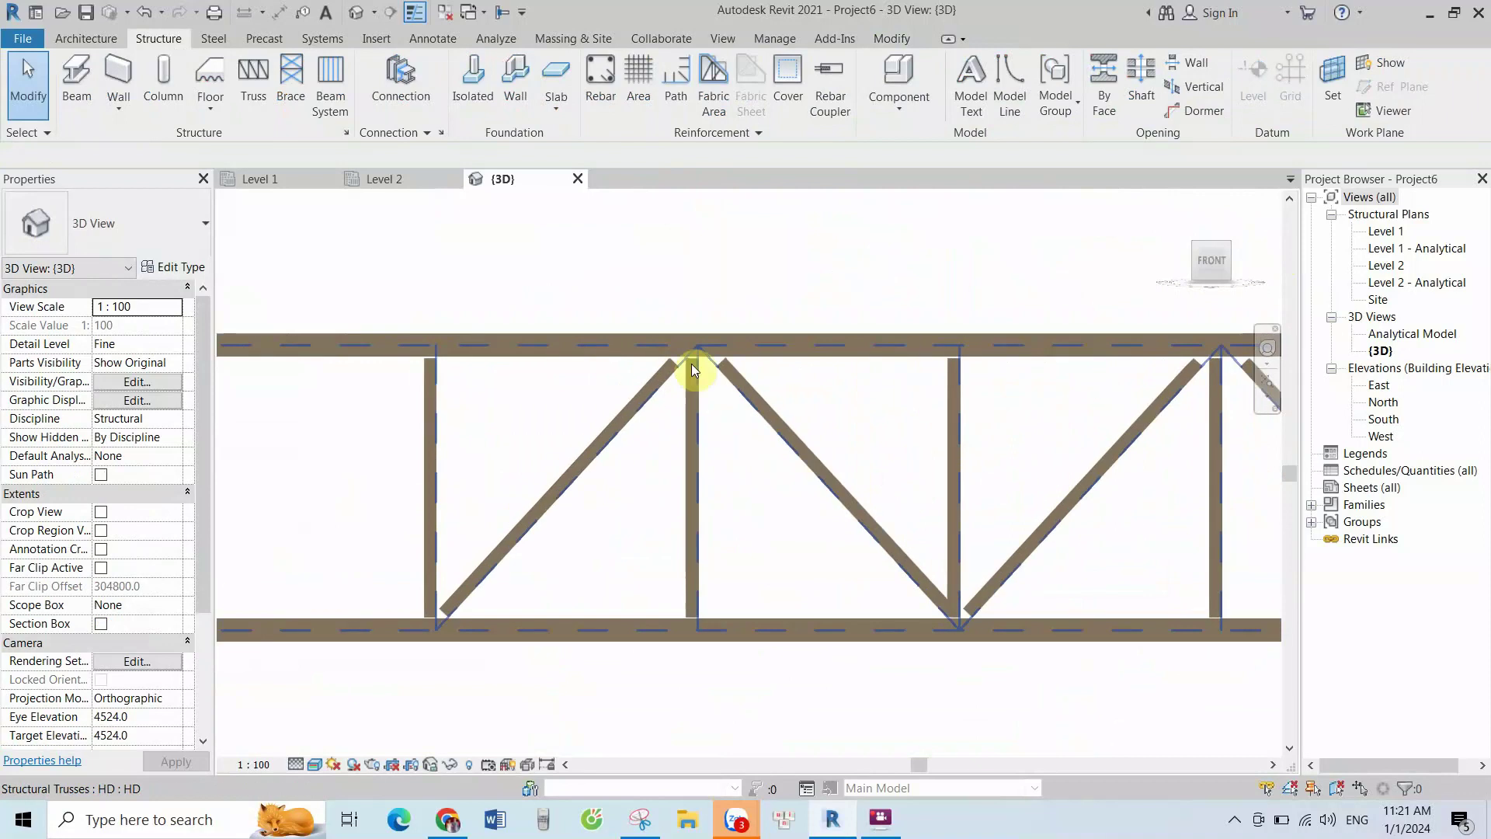
scroll(892, 432, "down", 1)
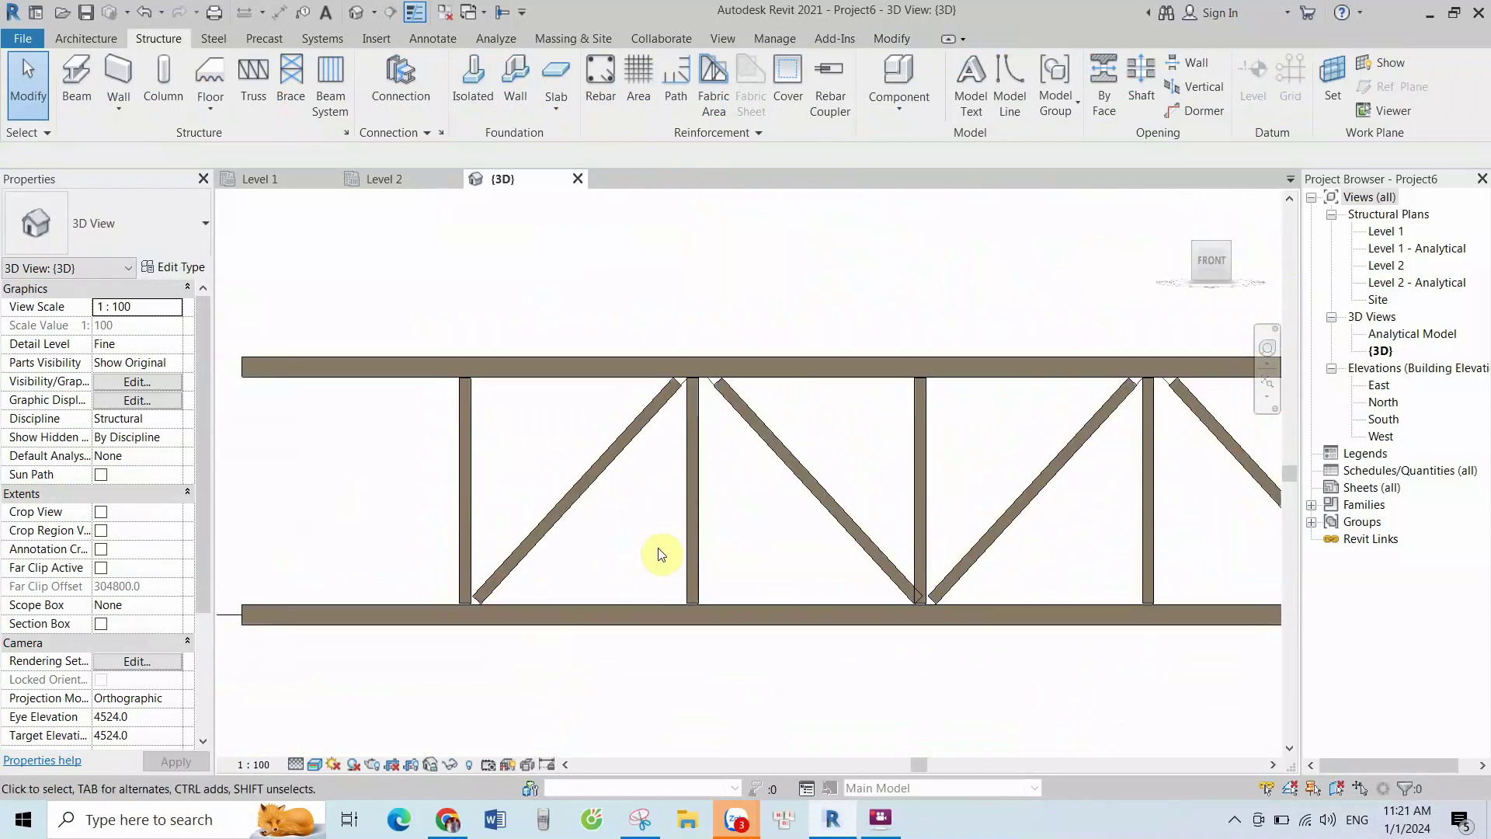
scroll(684, 435, "up", 1)
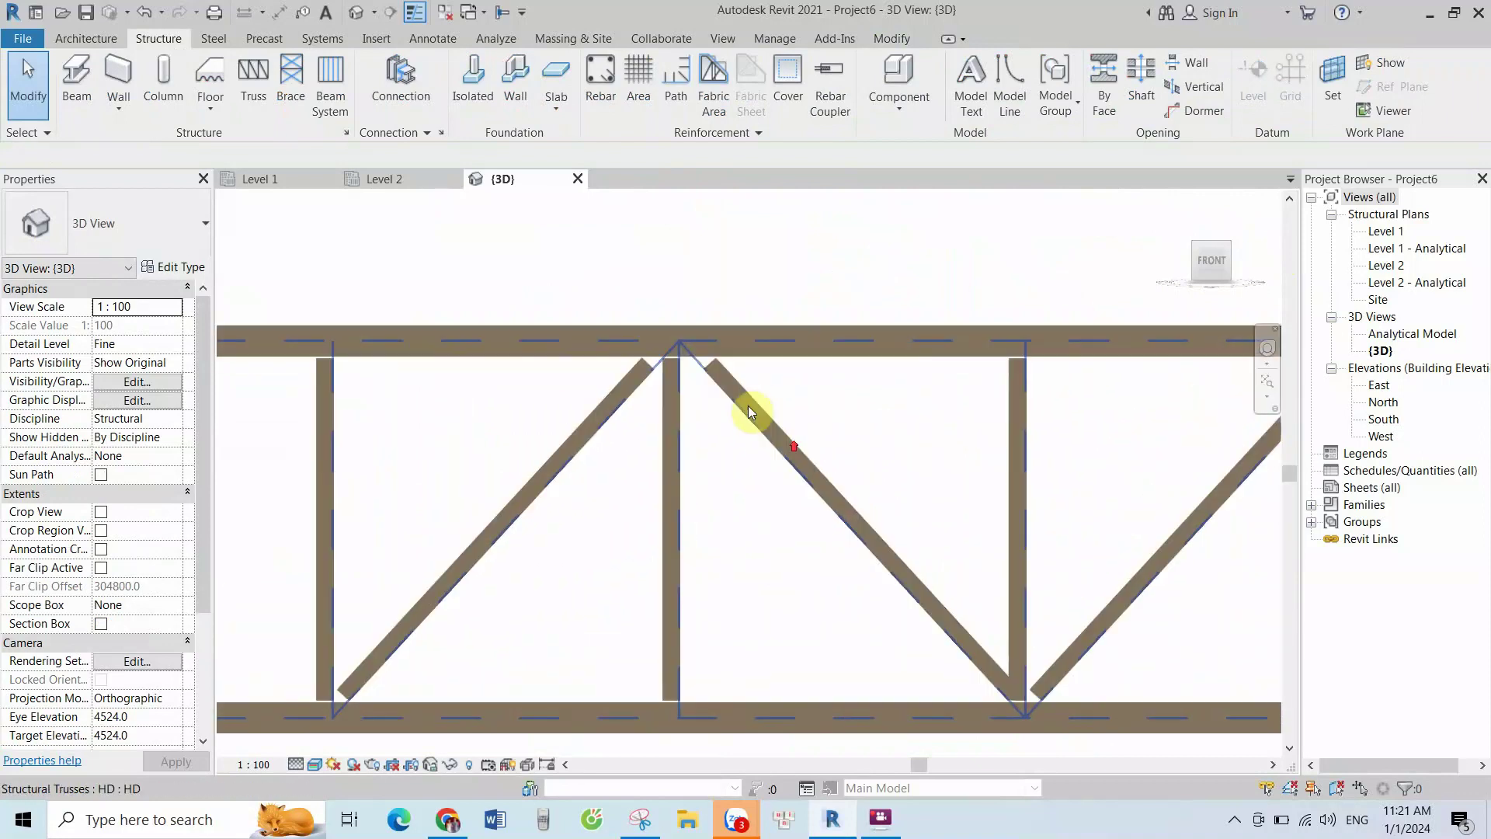
scroll(768, 420, "up", 1)
scroll(683, 365, "down", 1)
scroll(344, 408, "up", 1)
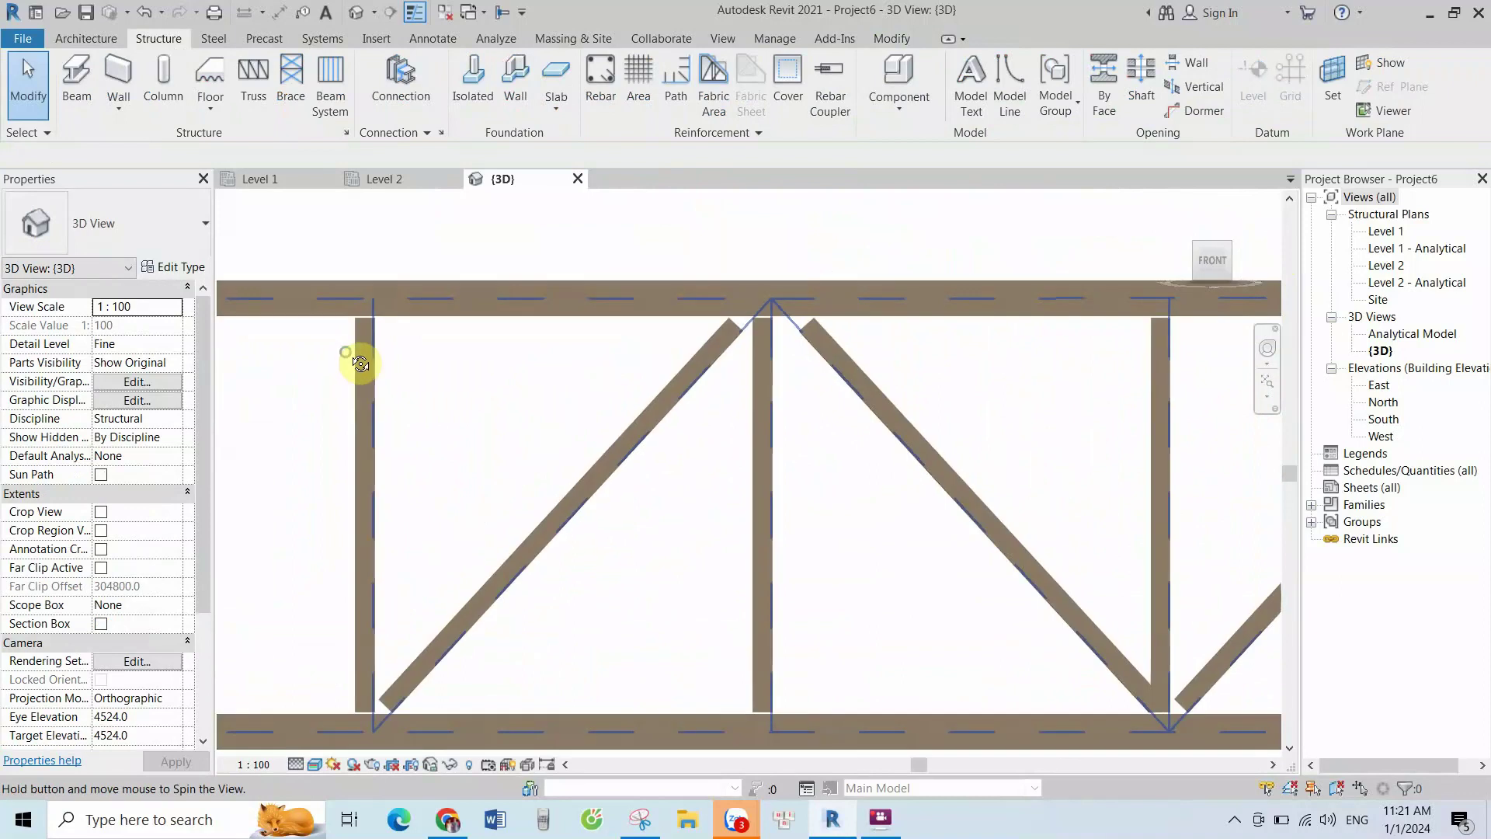
Orbit once more, return to the front view and zoom in on one truss panel
mouse_move(357, 360)
middle_mouse_down("shift")
mouse_move(578, 382)
mouse_move(431, 357)
mouse_move(457, 361)
middle_mouse_up("shift")
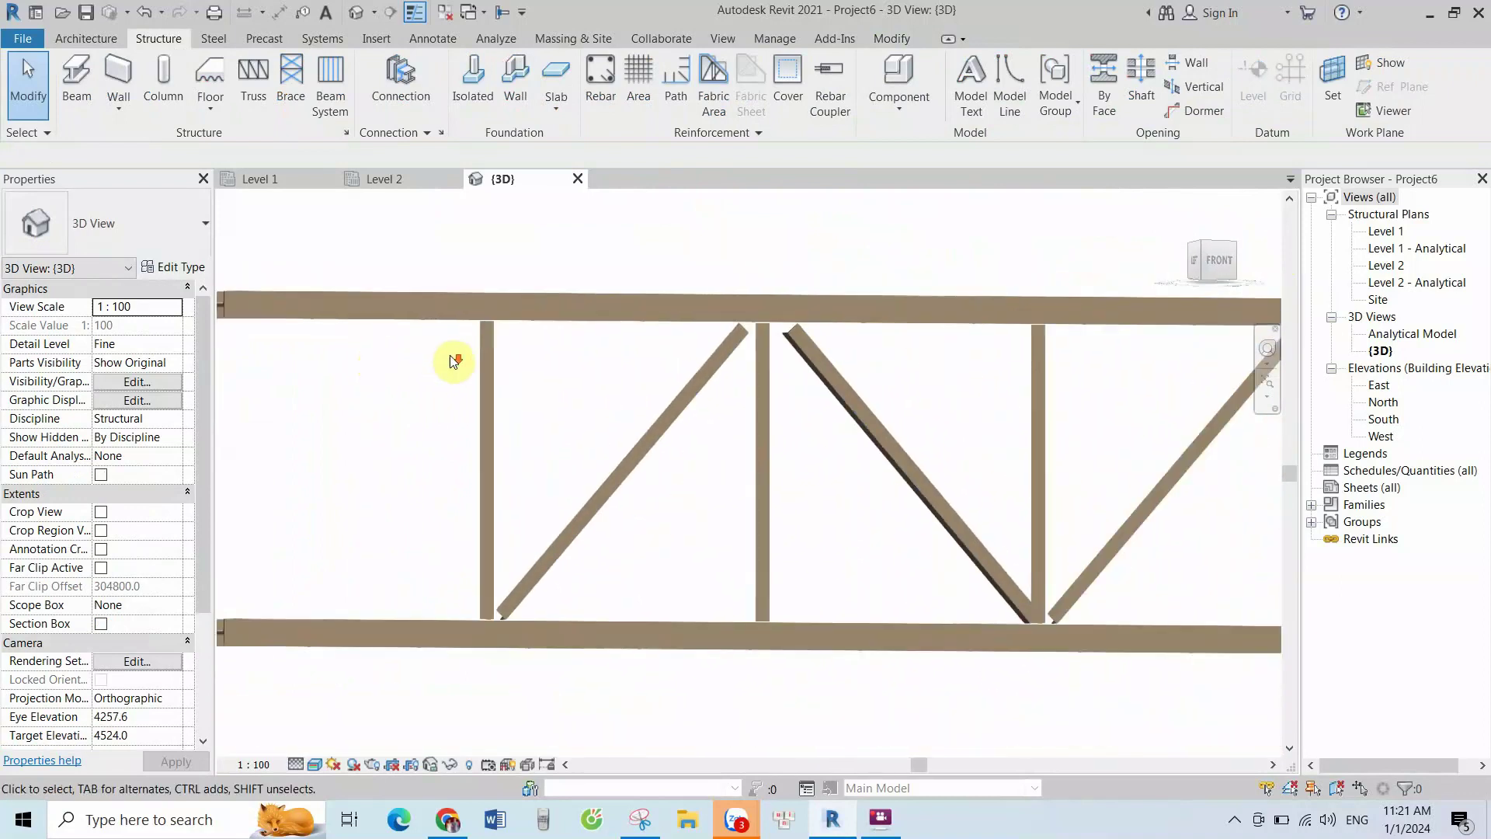
left_click(1213, 258)
scroll(645, 450, "up", 2)
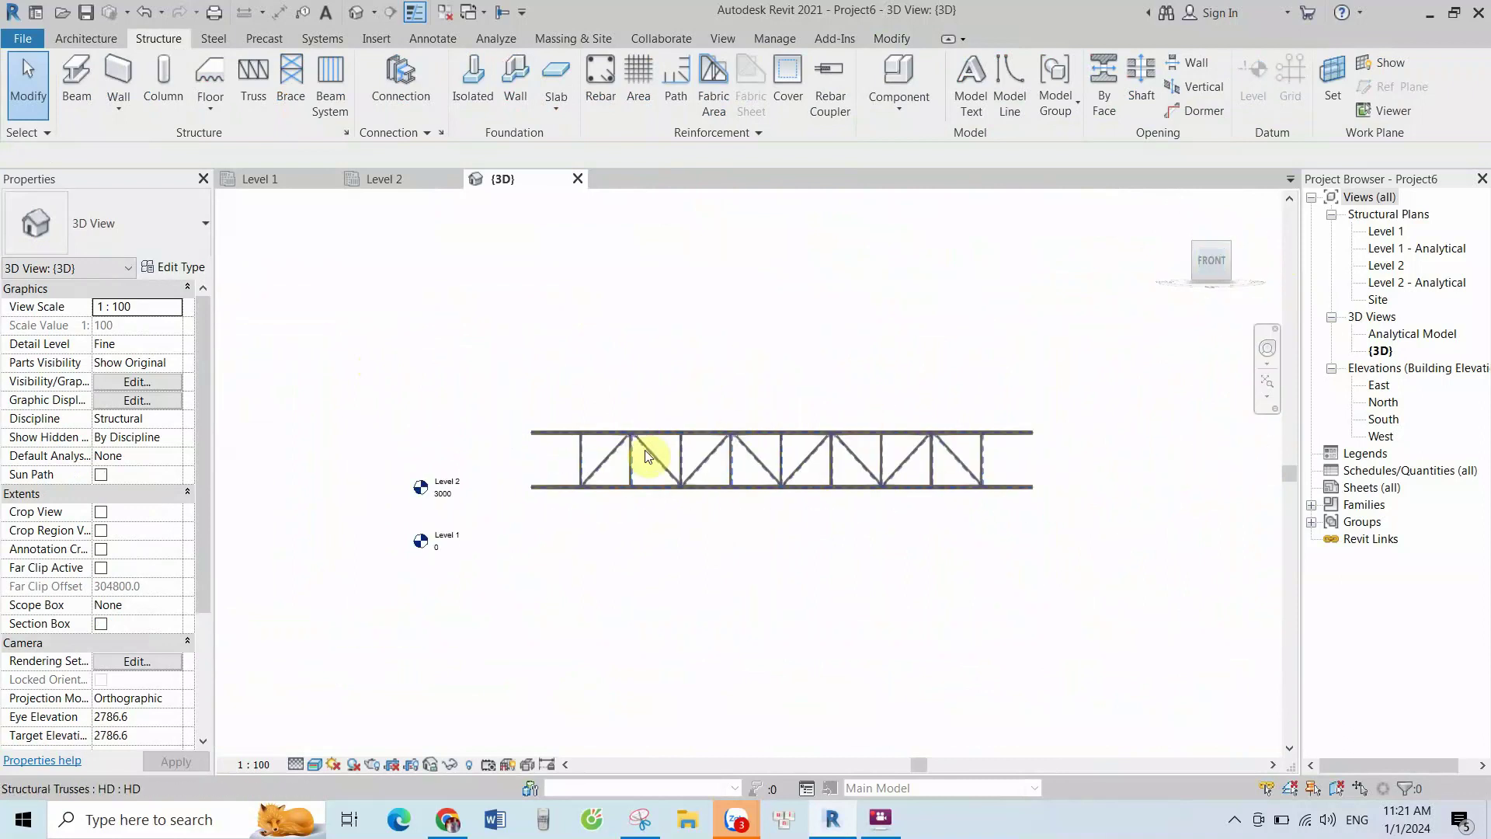
scroll(644, 449, "up", 3)
scroll(626, 388, "up", 3)
scroll(626, 388, "up", 3)
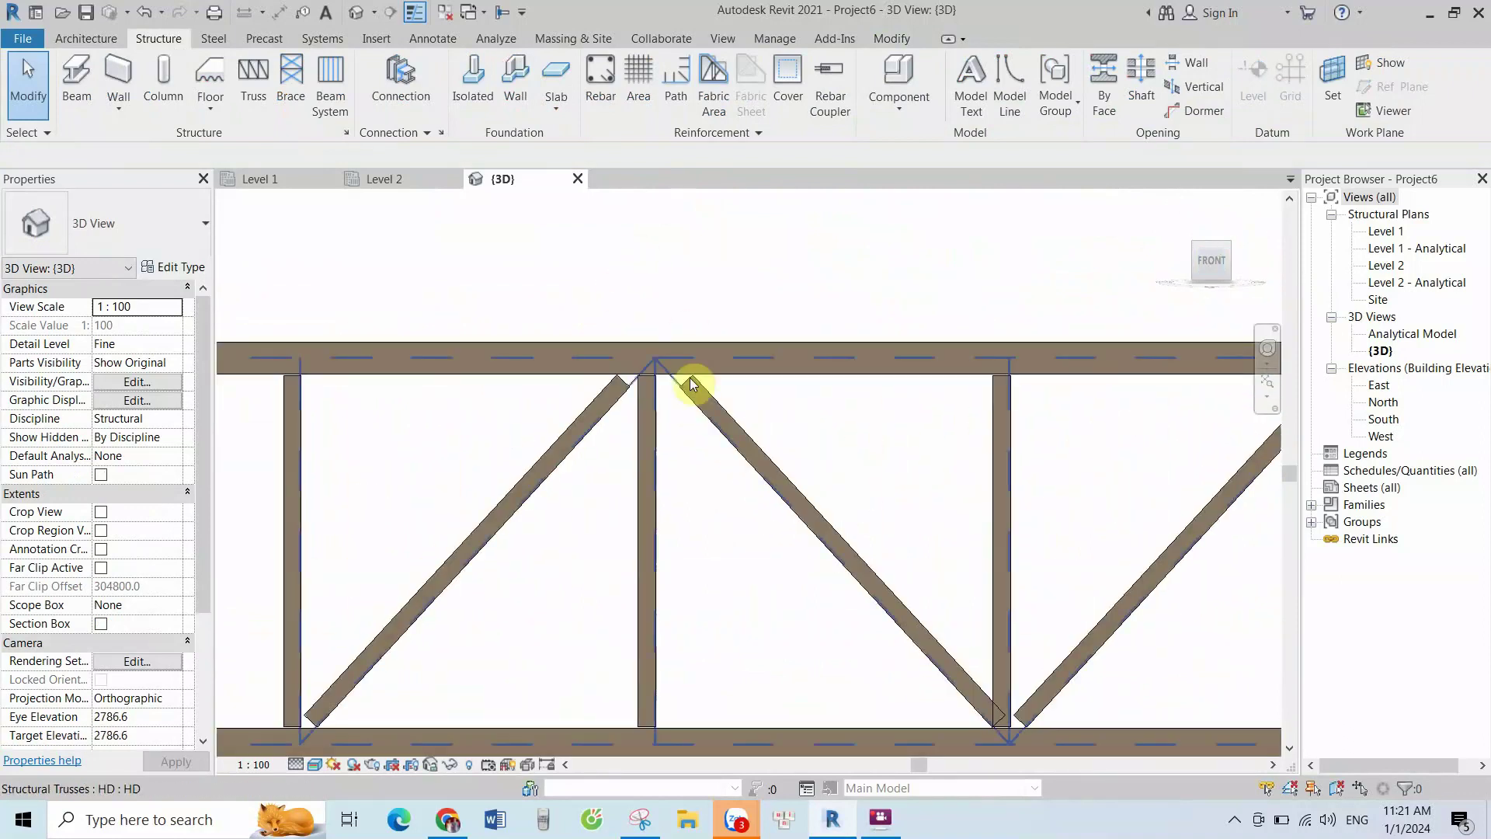
scroll(532, 495, "down", 2)
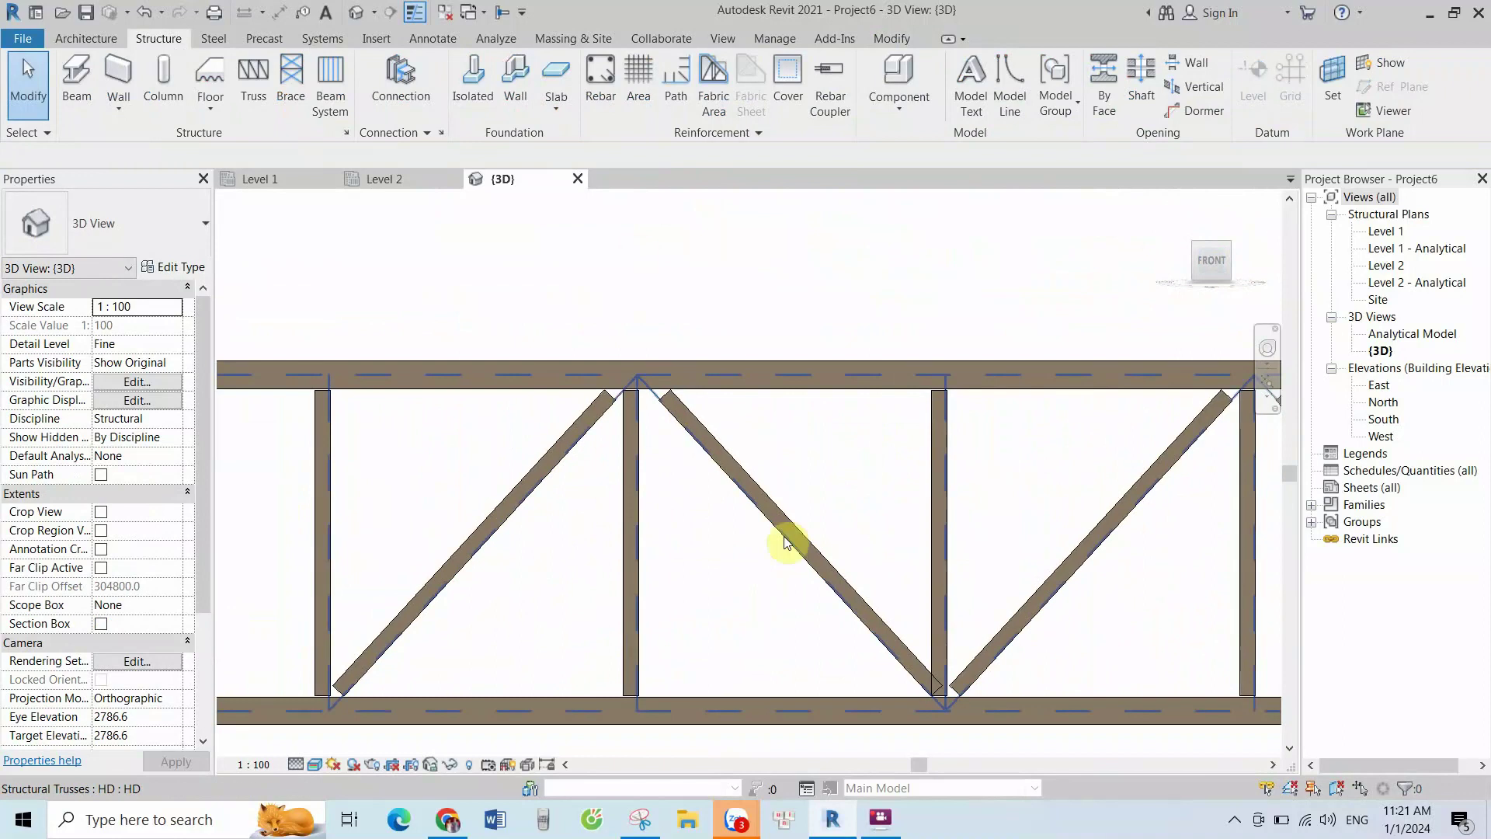
scroll(1009, 725, "up", 2)
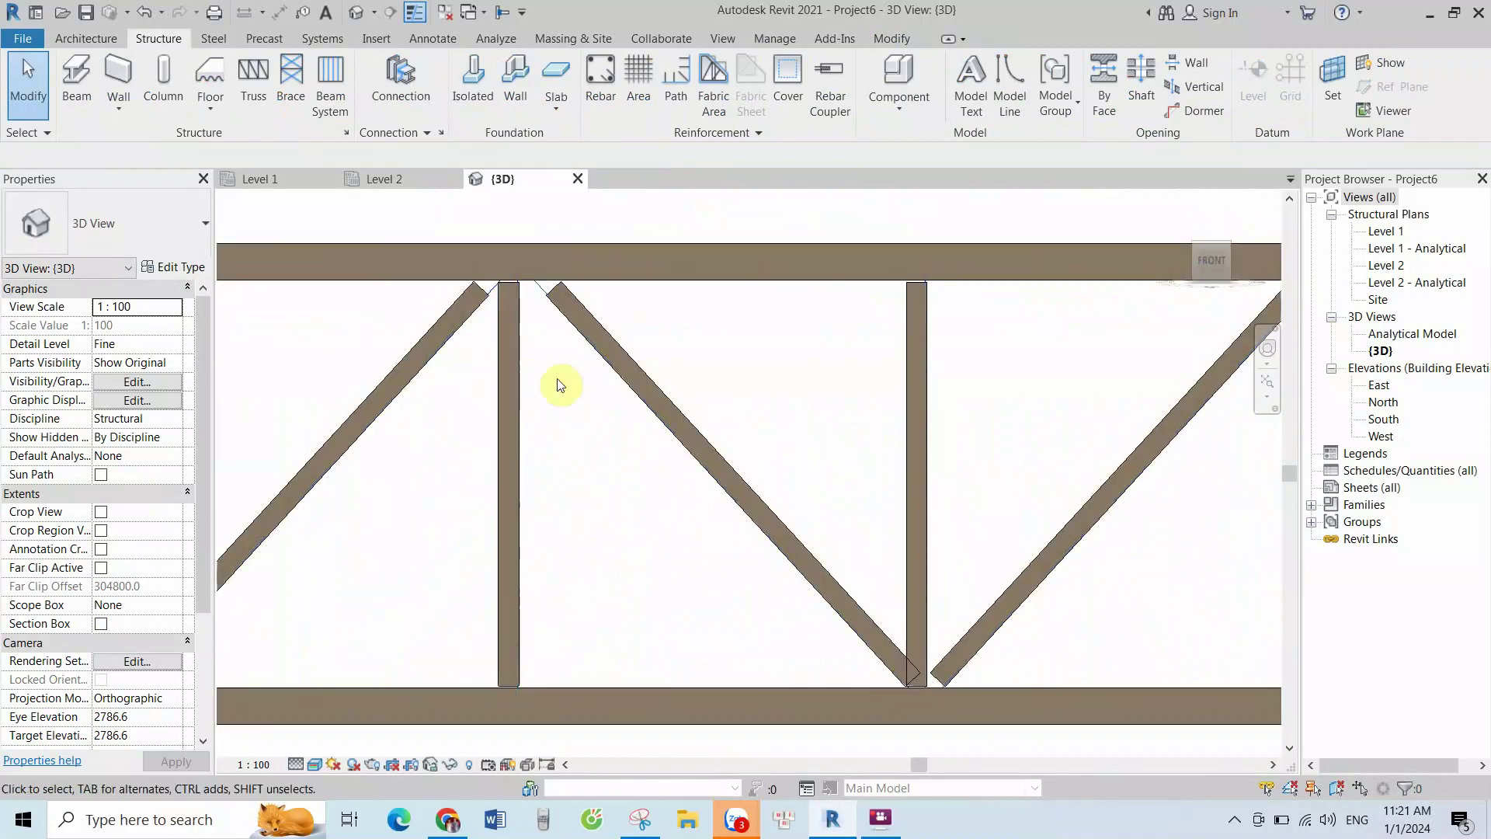
scroll(551, 342, "down", 1)
scroll(581, 345, "down", 1)
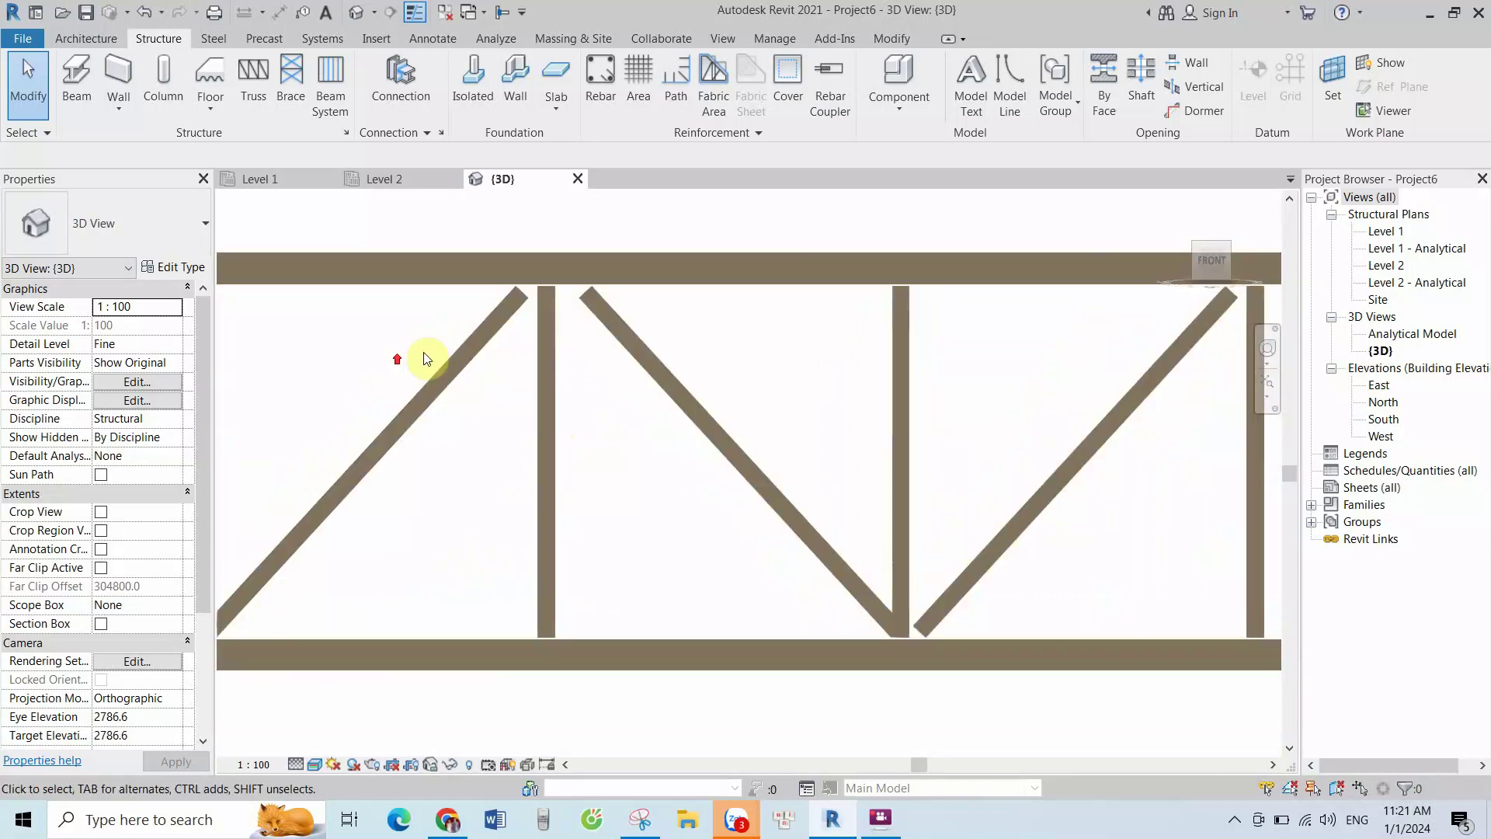
scroll(411, 354, "up", 1)
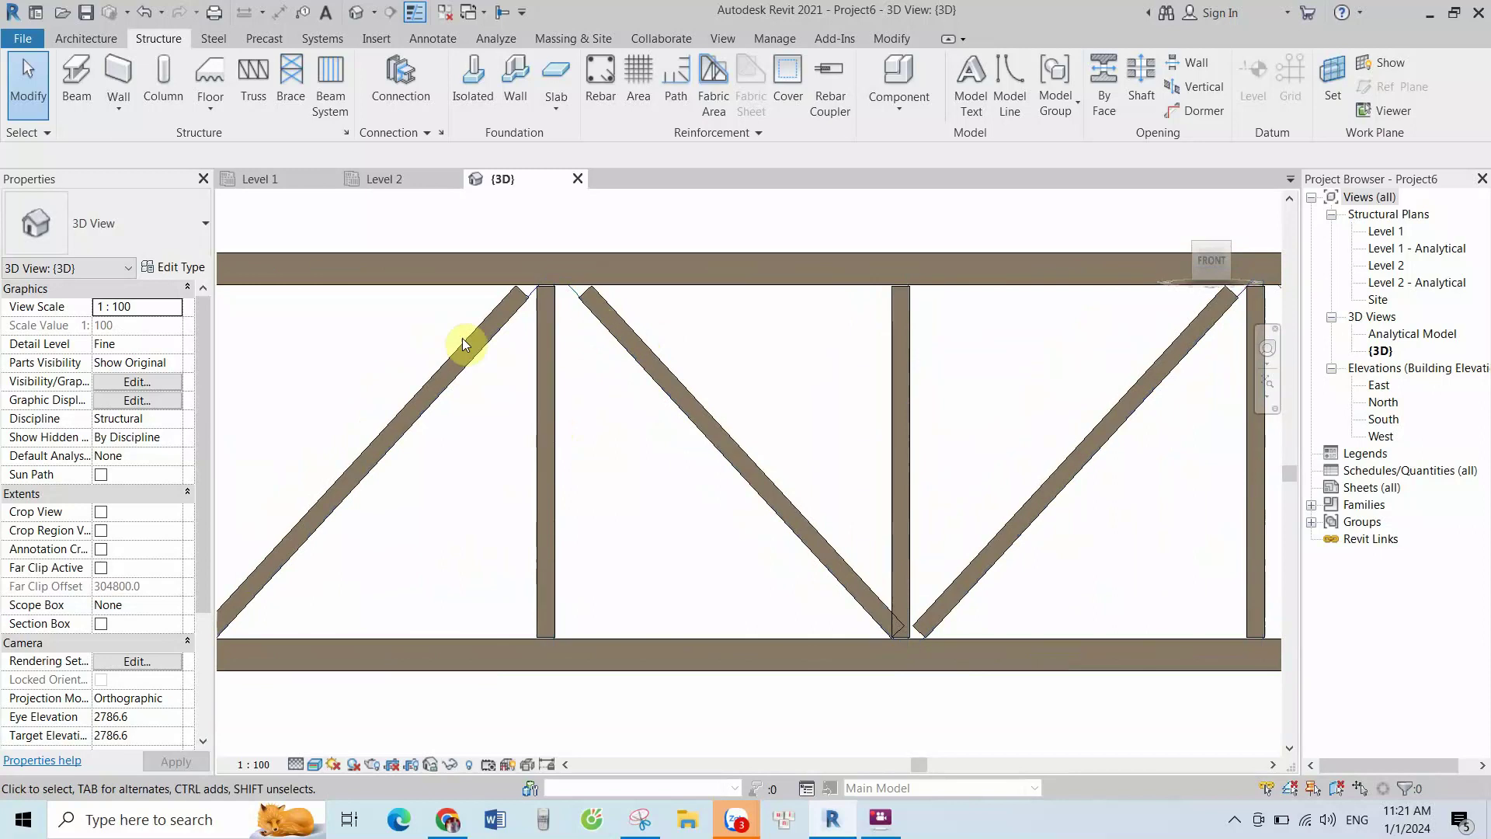
Unpin the middle diagonal's analytical brace and review its 4138.9 length and pinned end releases
left_click(646, 371)
left_click(646, 360)
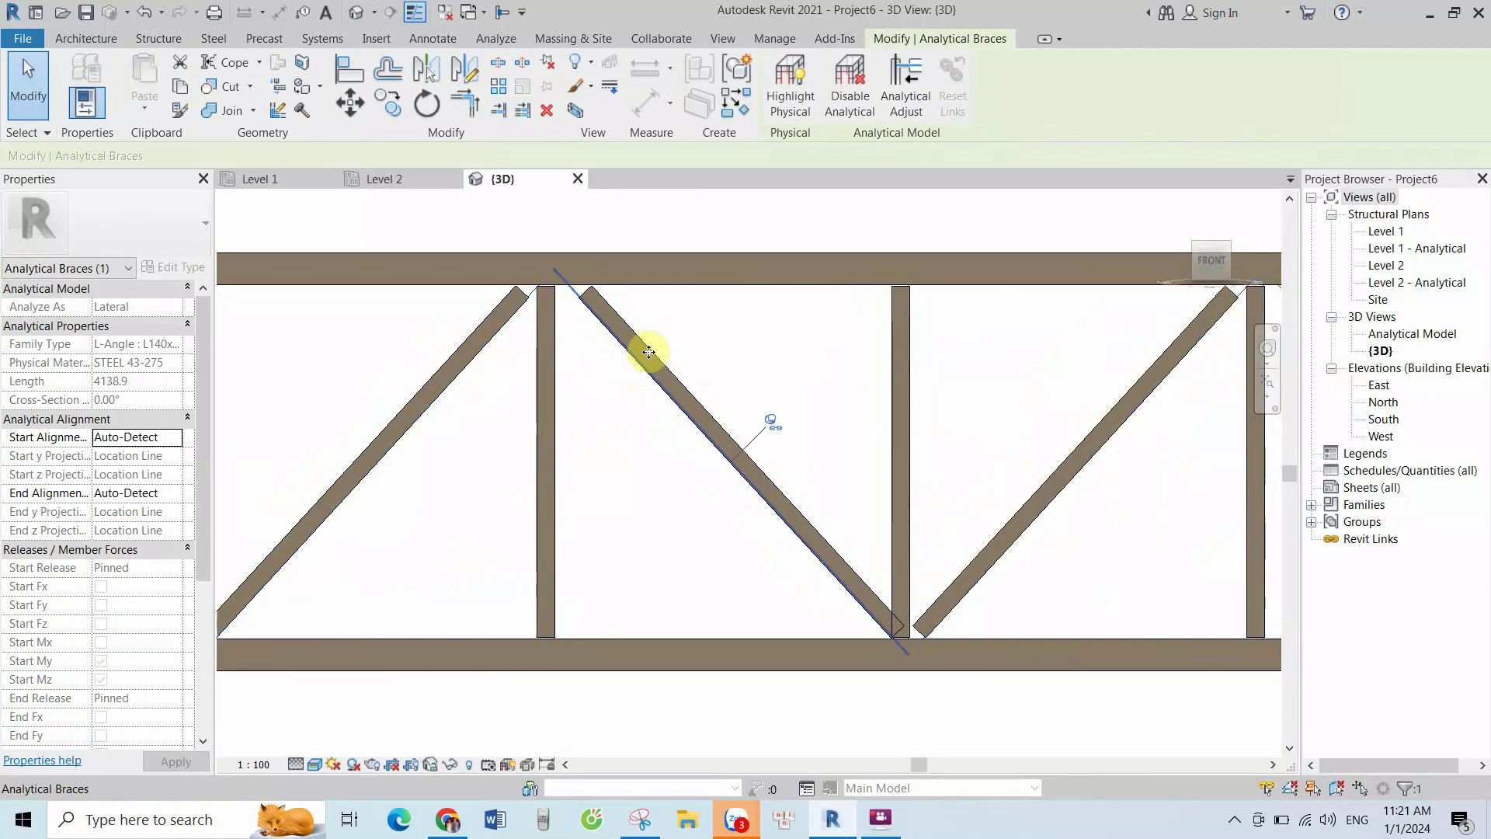
scroll(773, 426, "up", 2)
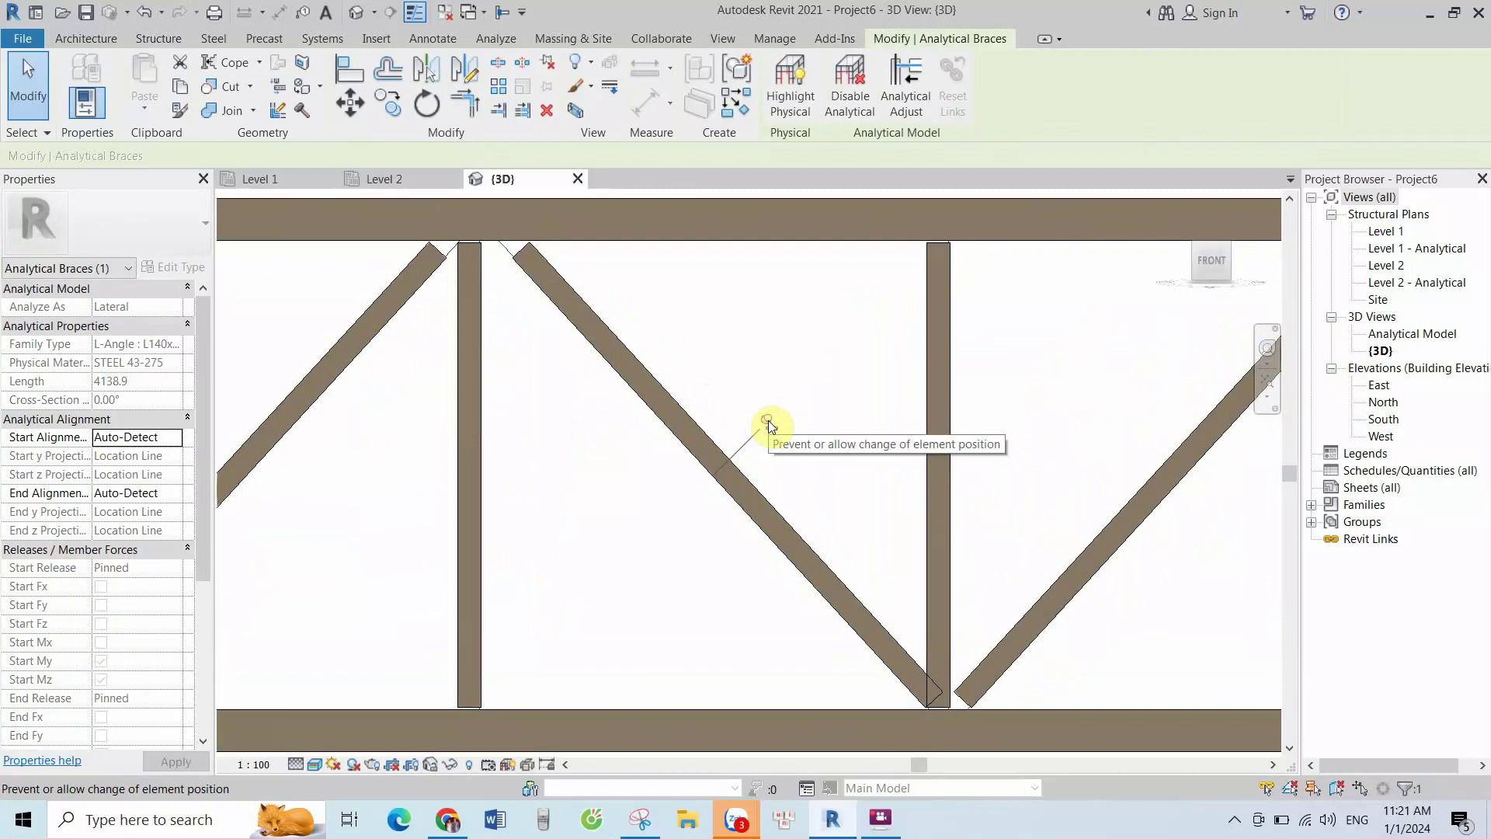
left_click(767, 420)
scroll(762, 446, "up", 1)
scroll(761, 446, "down", 1)
scroll(832, 426, "down", 1)
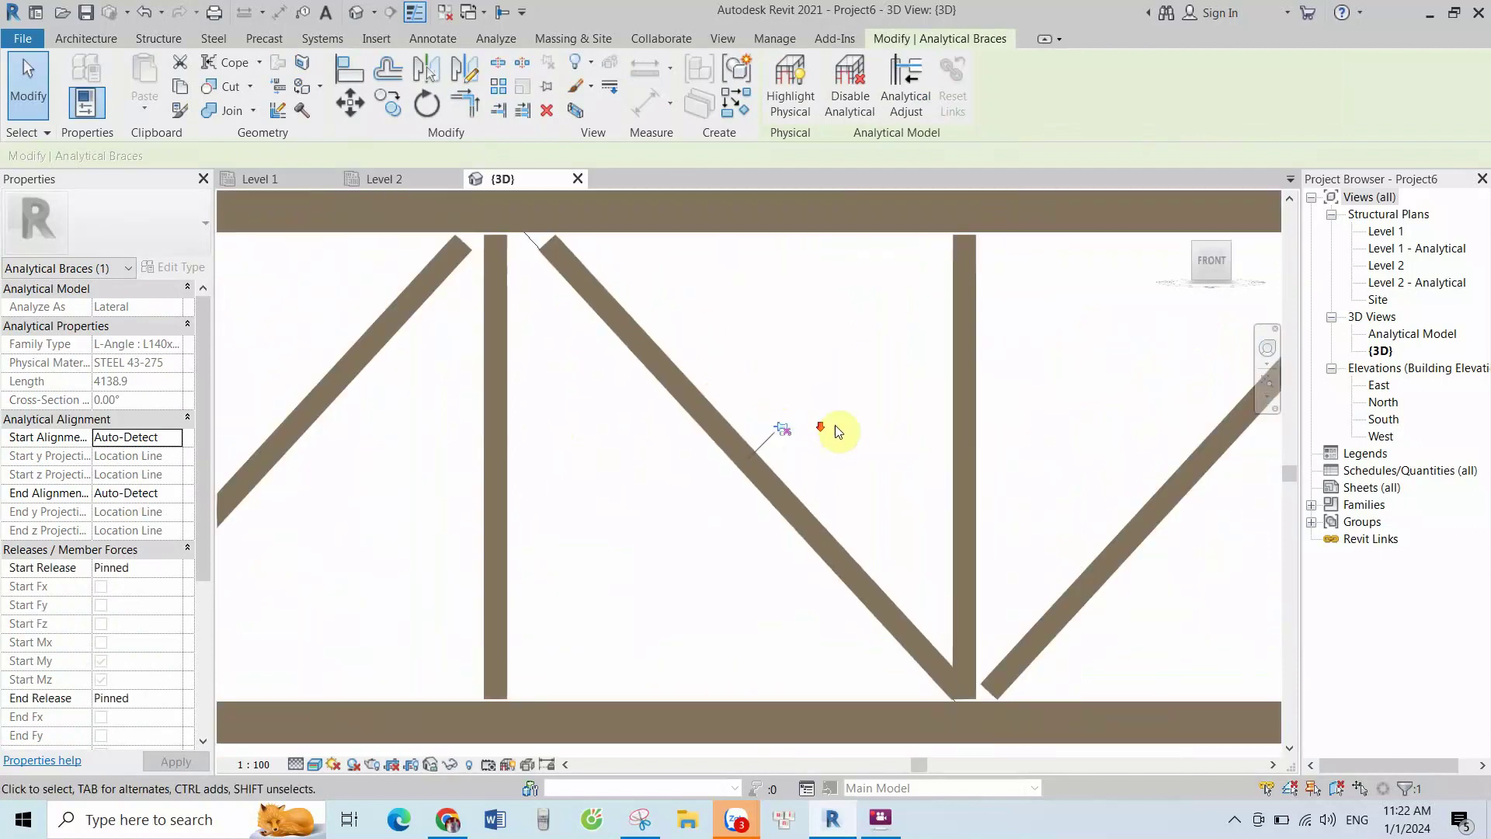
scroll(846, 432, "down", 1)
scroll(148, 370, "down", 2)
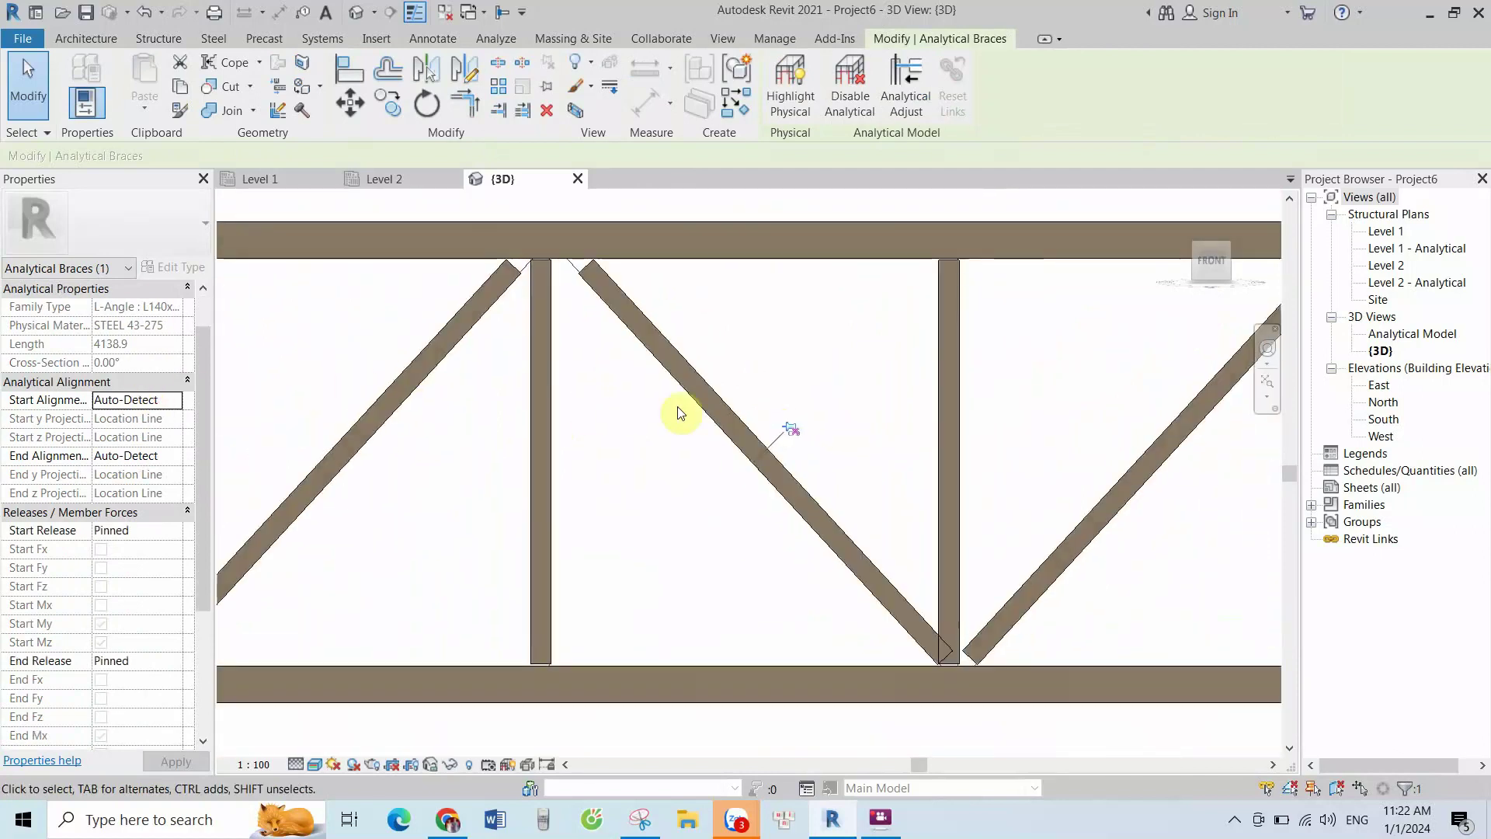
scroll(132, 377, "up", 2)
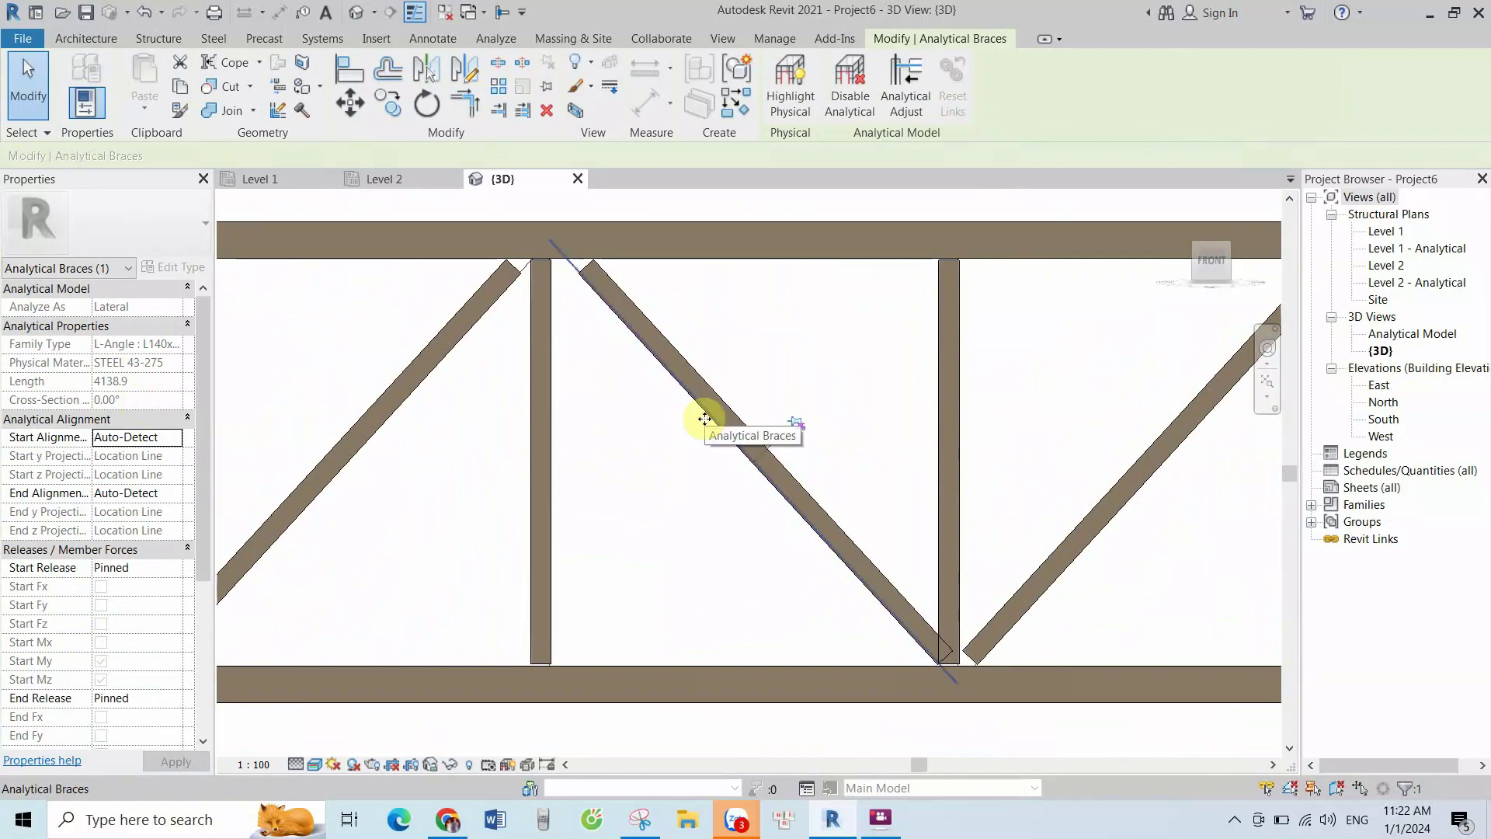
scroll(691, 404, "up", 1)
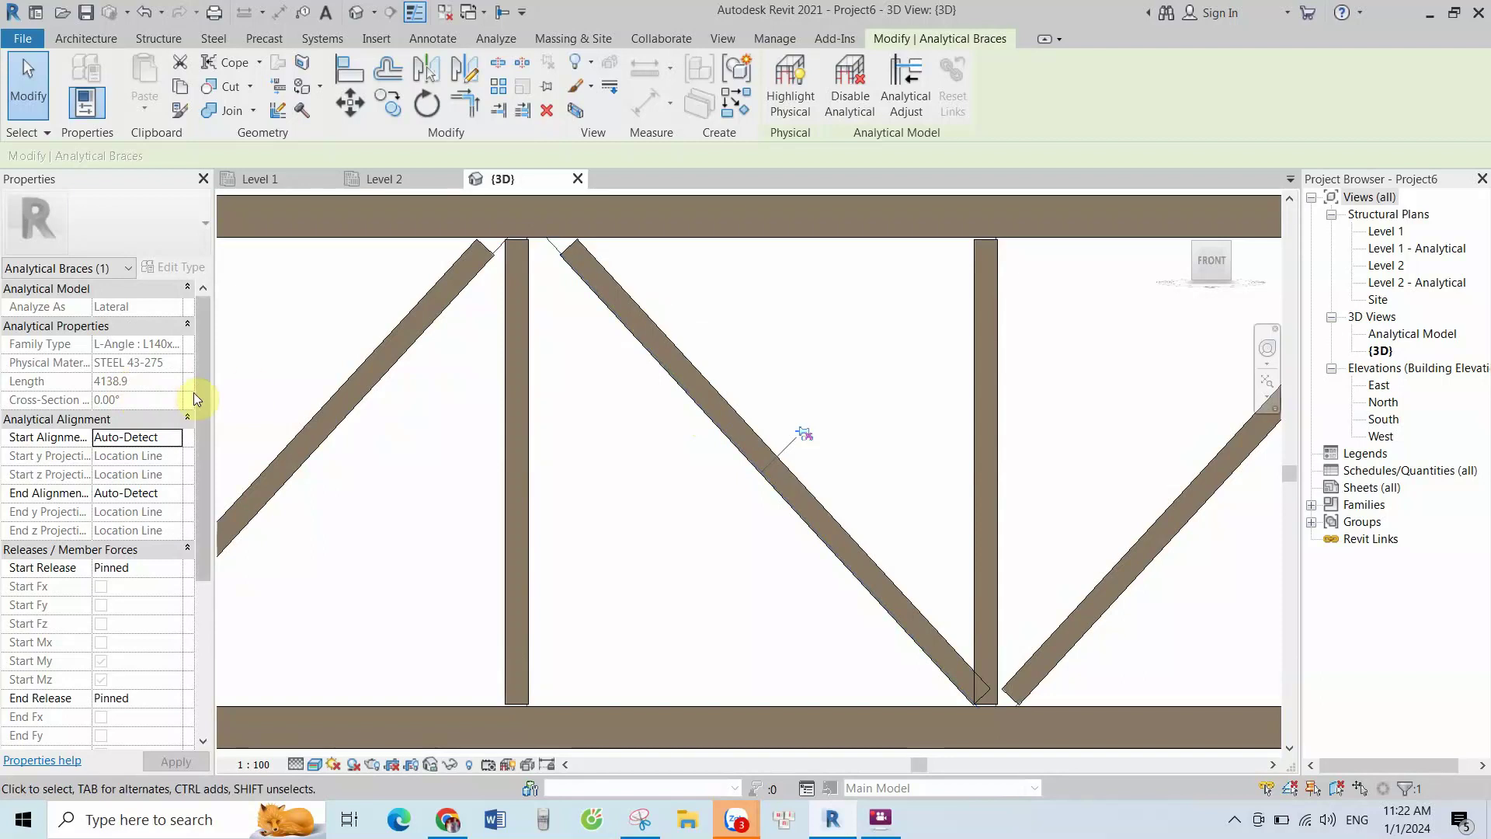
mouse_move(198, 390)
left_mouse_down()
mouse_move(199, 454)
mouse_move(196, 393)
left_mouse_up()
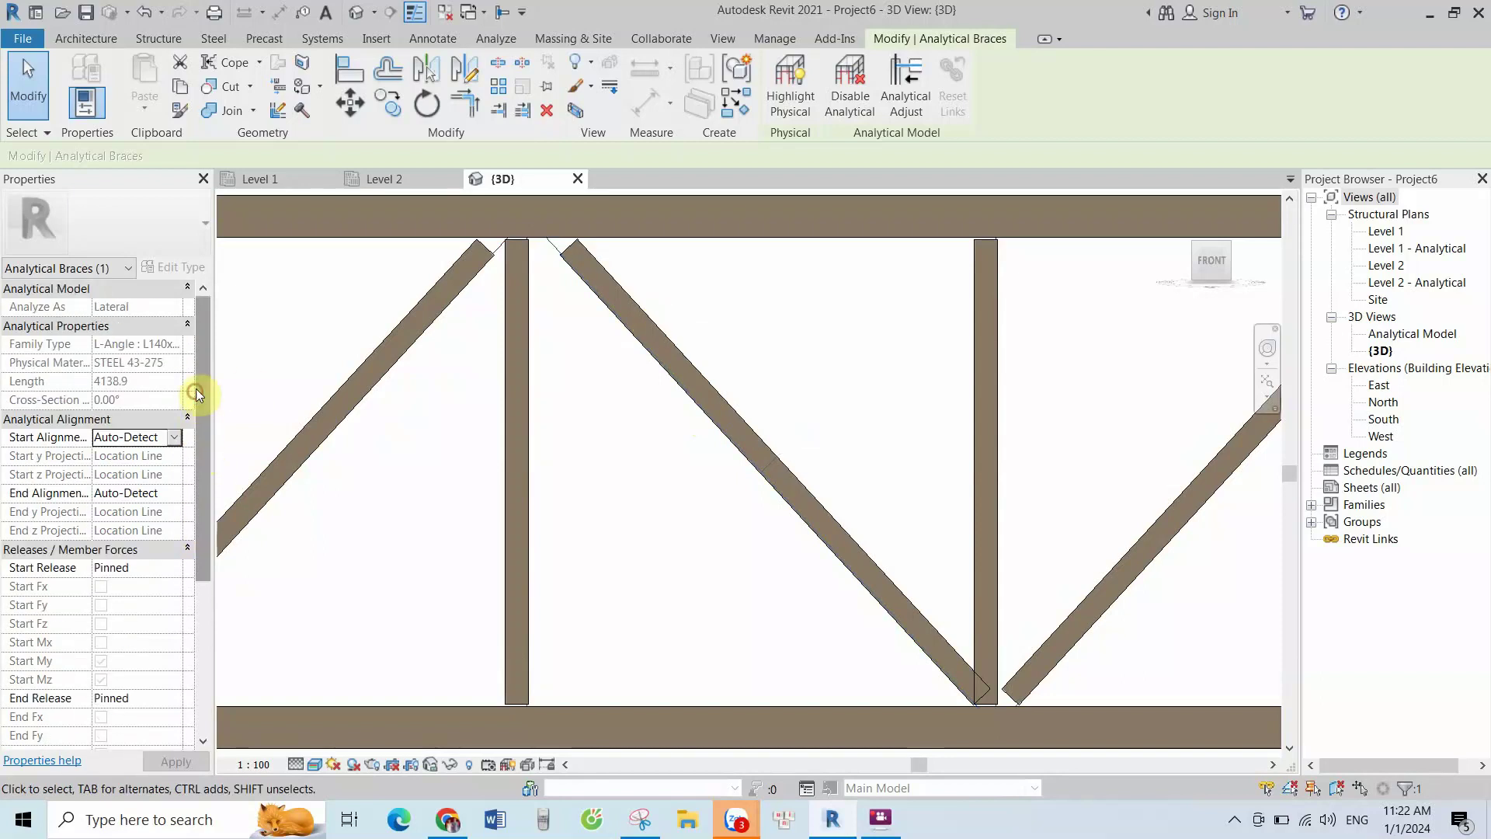
left_click(785, 420)
Tilt the view and re-pin the middle diagonal's analytical brace, then clear the selection
scroll(786, 413, "down", 3)
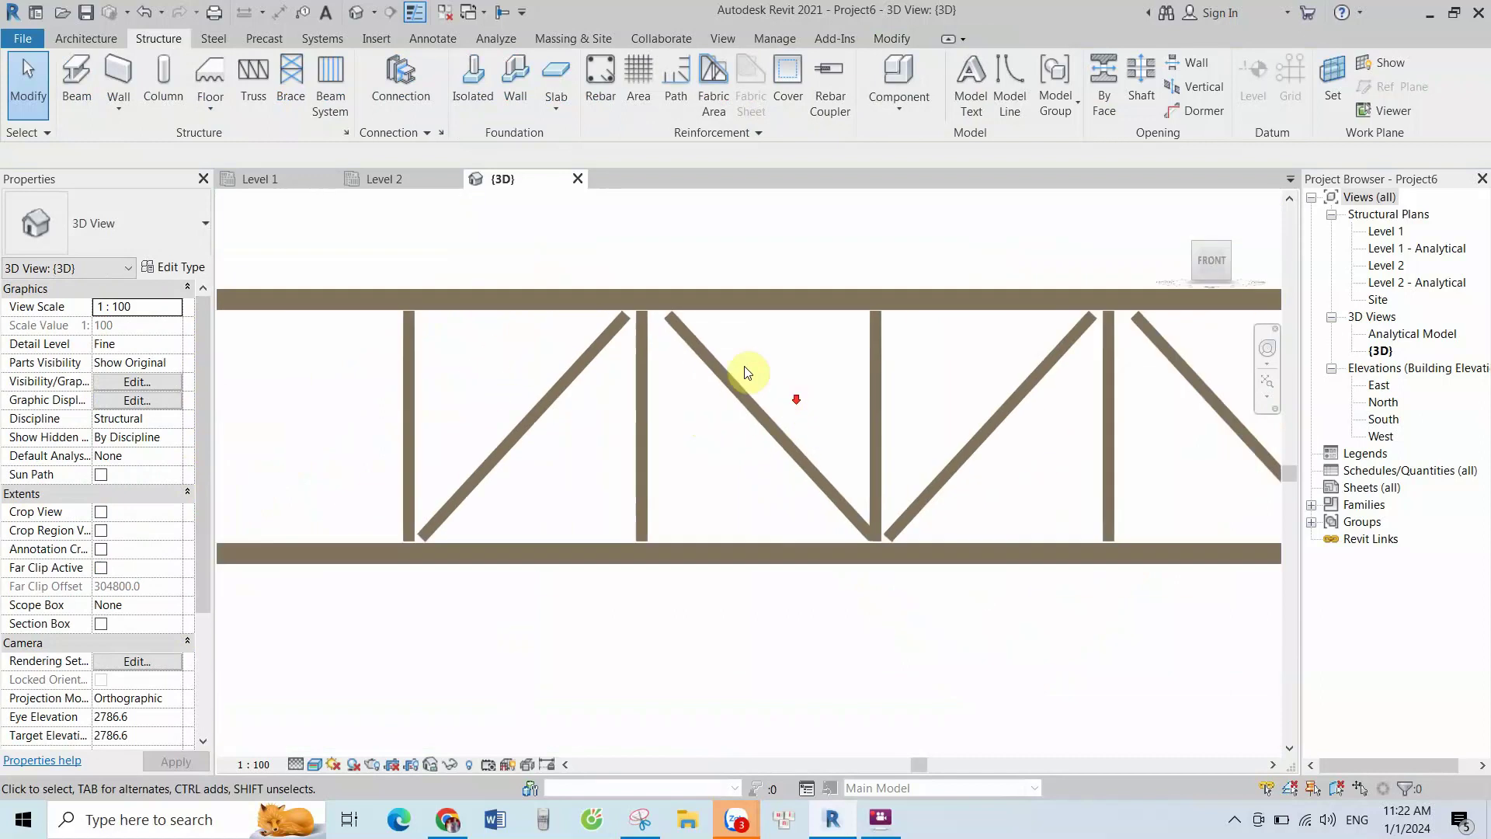
middle_click_drag(785, 389, 722, 365, "shift")
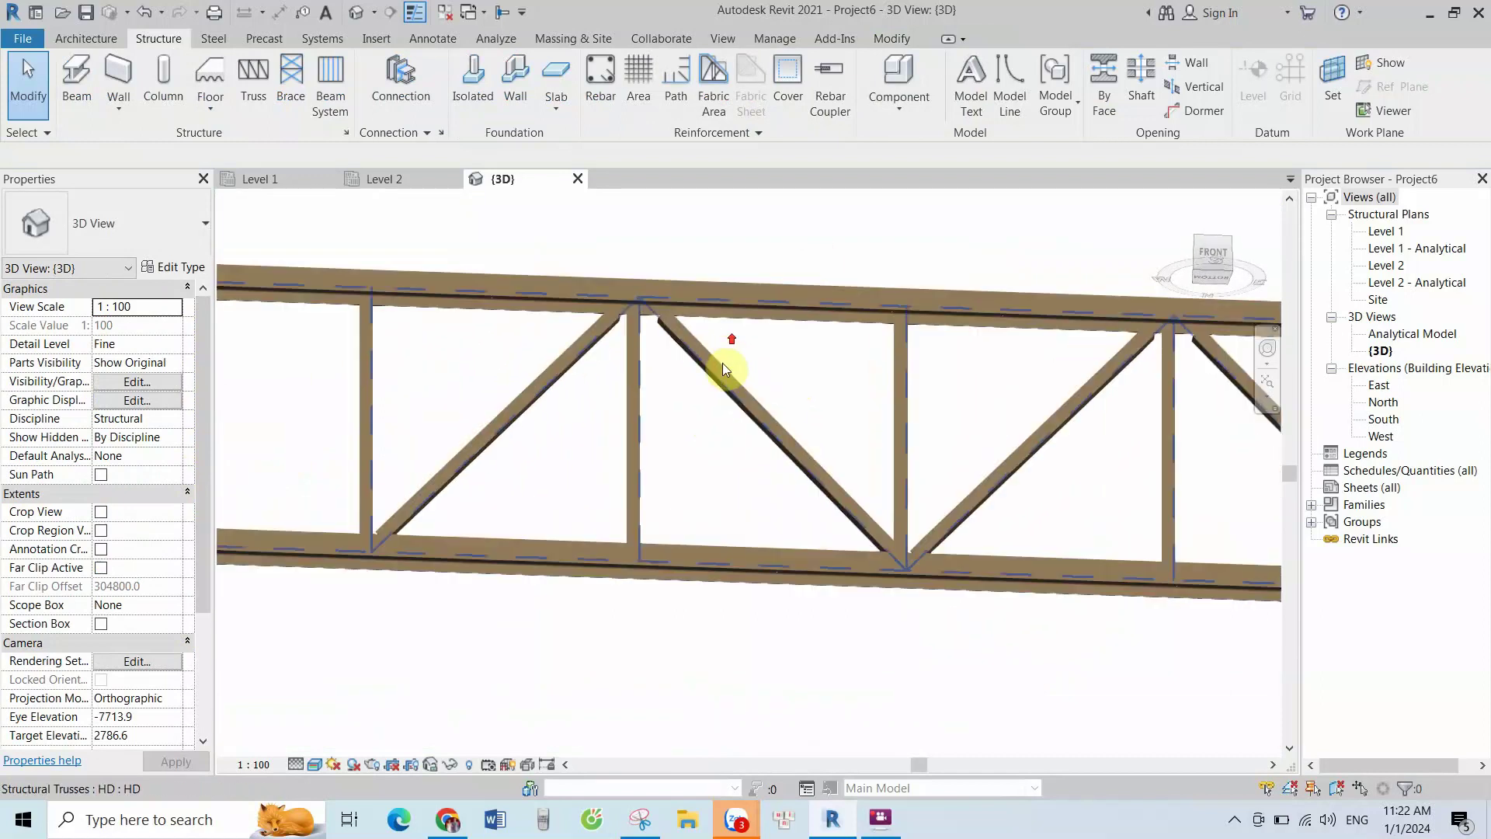
left_click(722, 365)
key("Tab")
key("Tab")
left_click(720, 370)
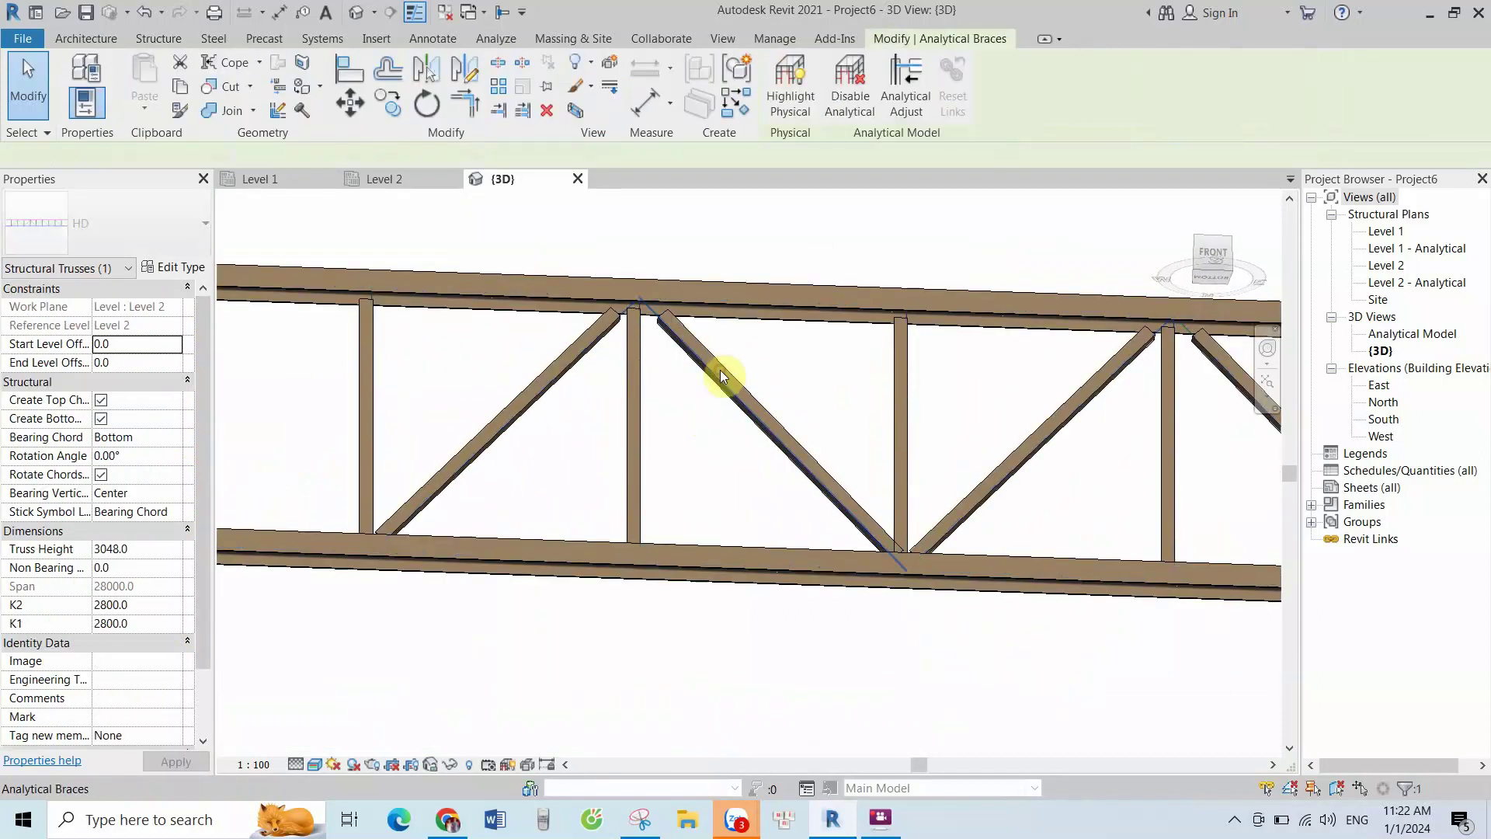
left_click(814, 395)
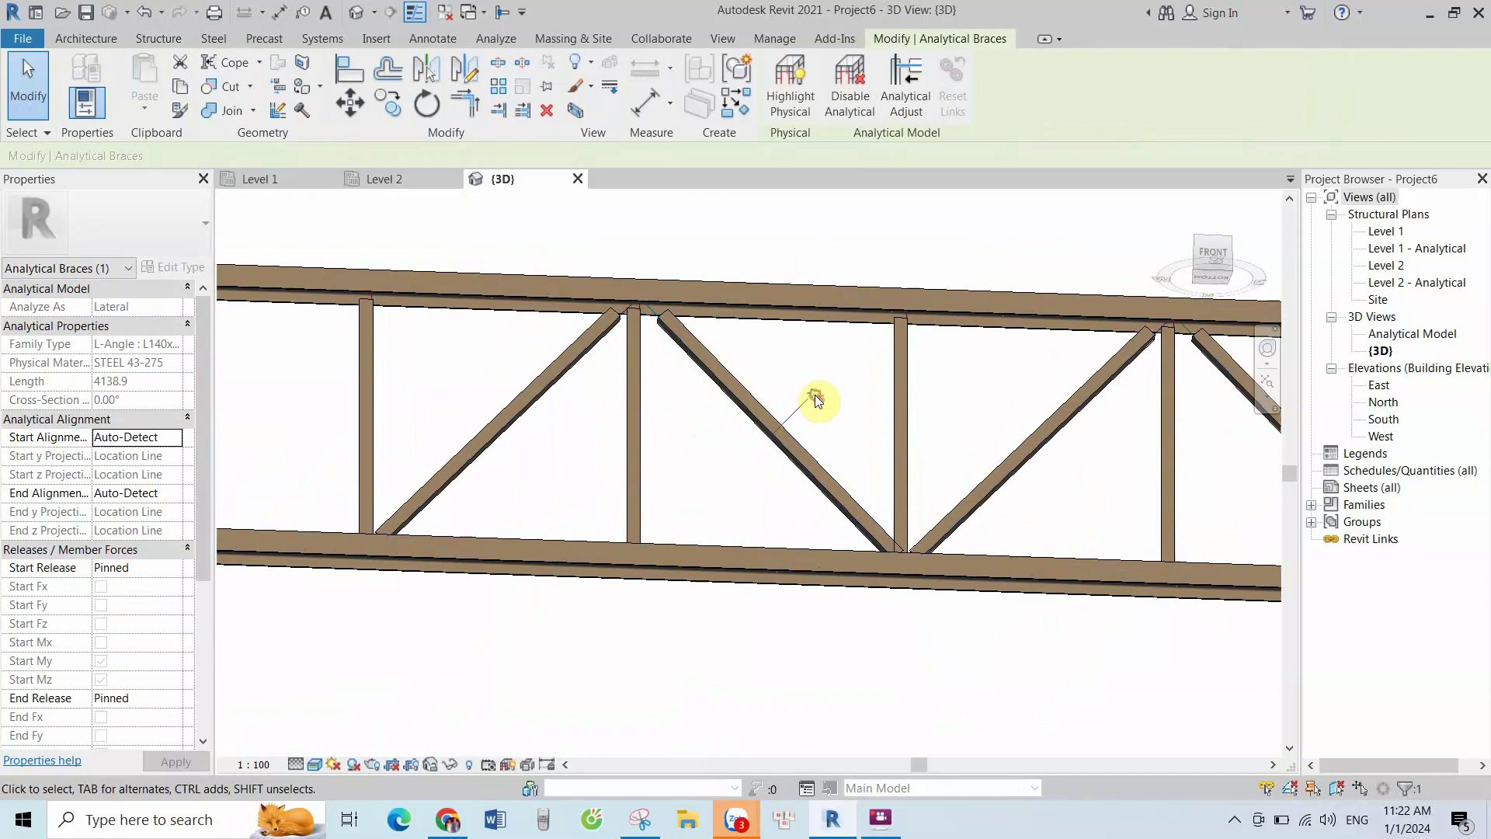
left_click(413, 403)
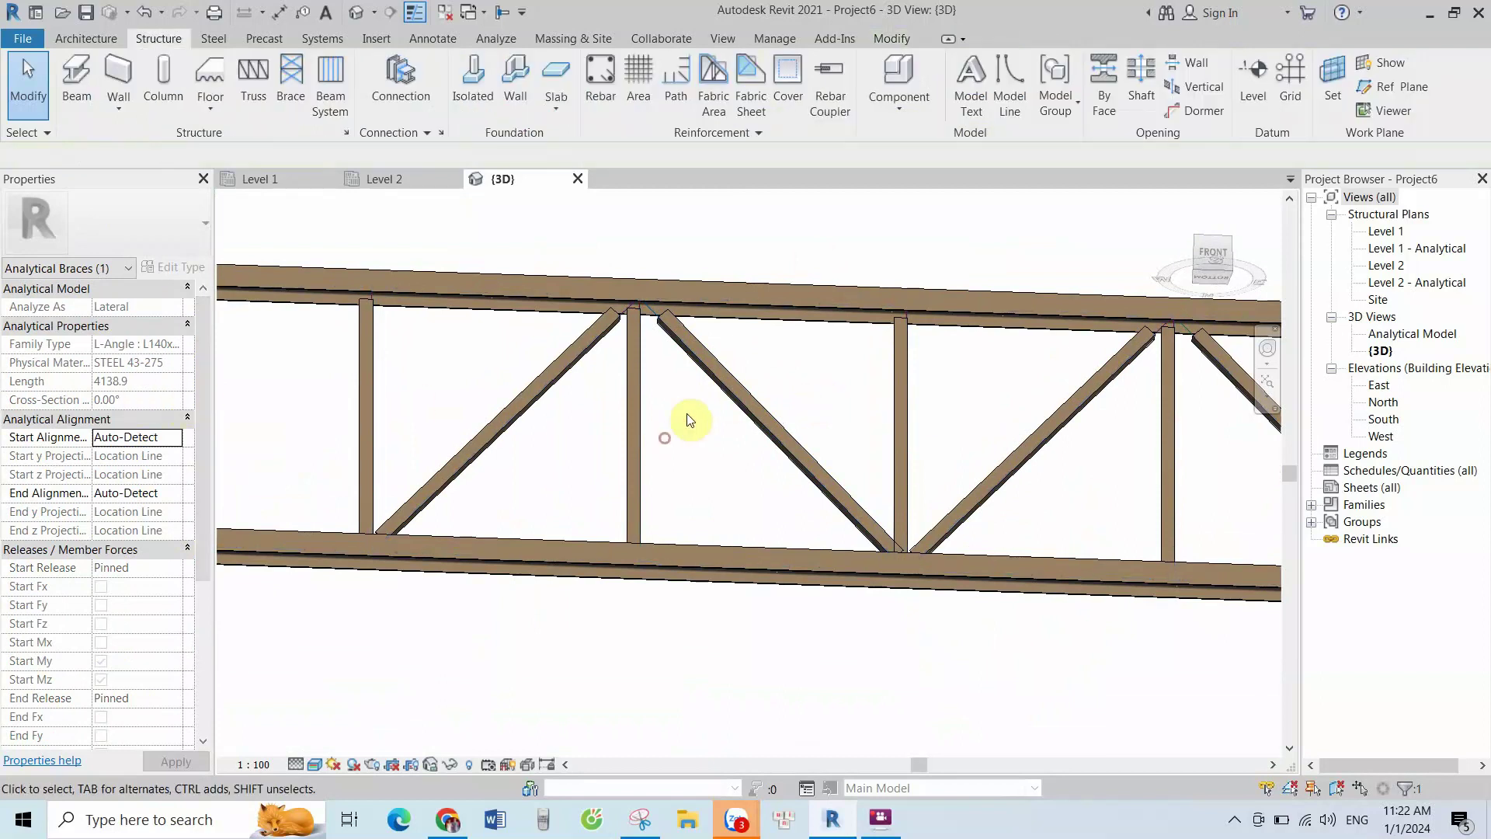
Select the middle diagonal L-angle web alone and edit its Cross-Section Rotation
left_click(709, 376)
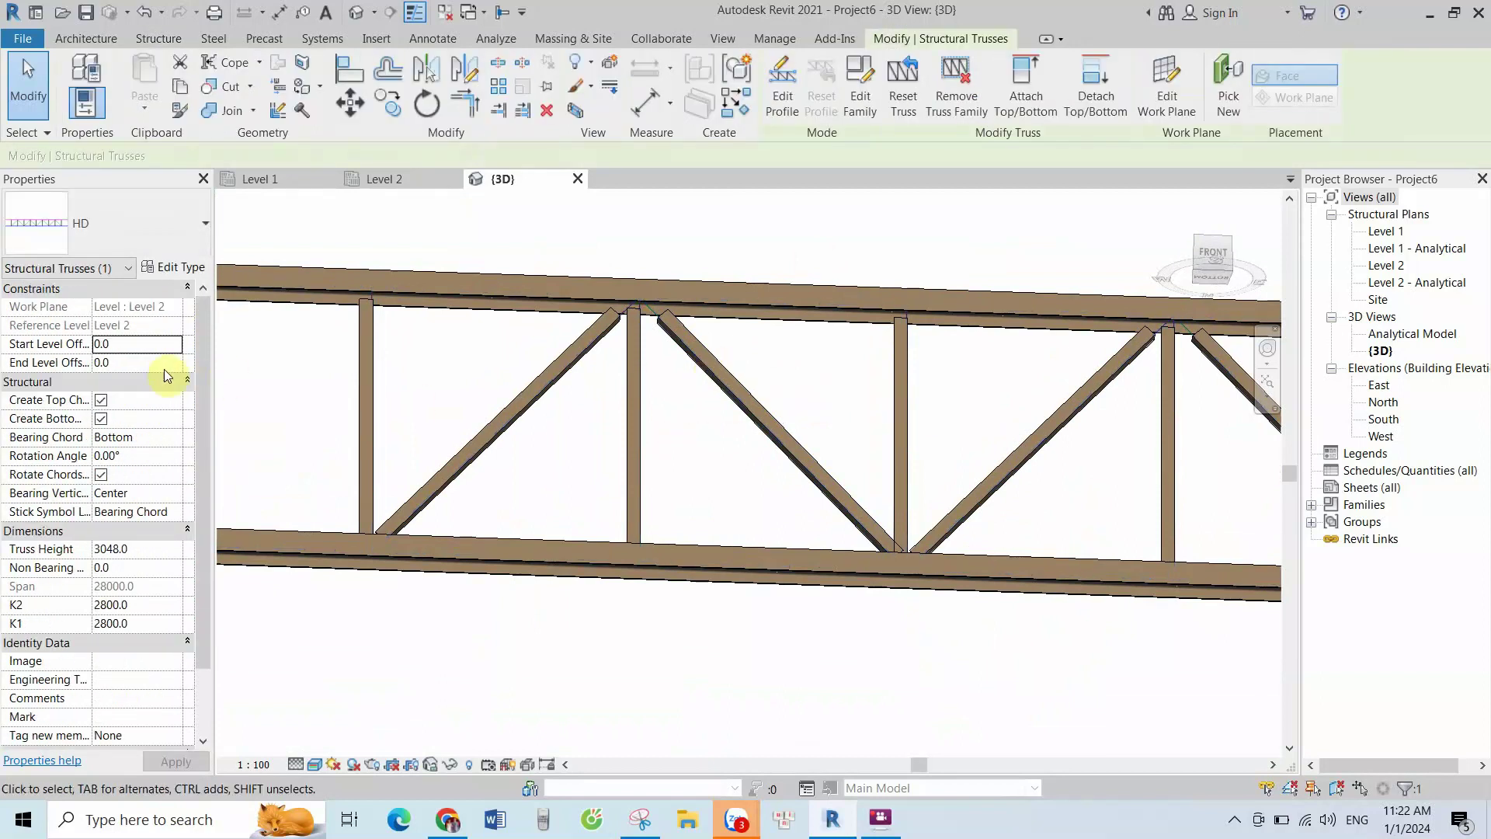
key("Tab")
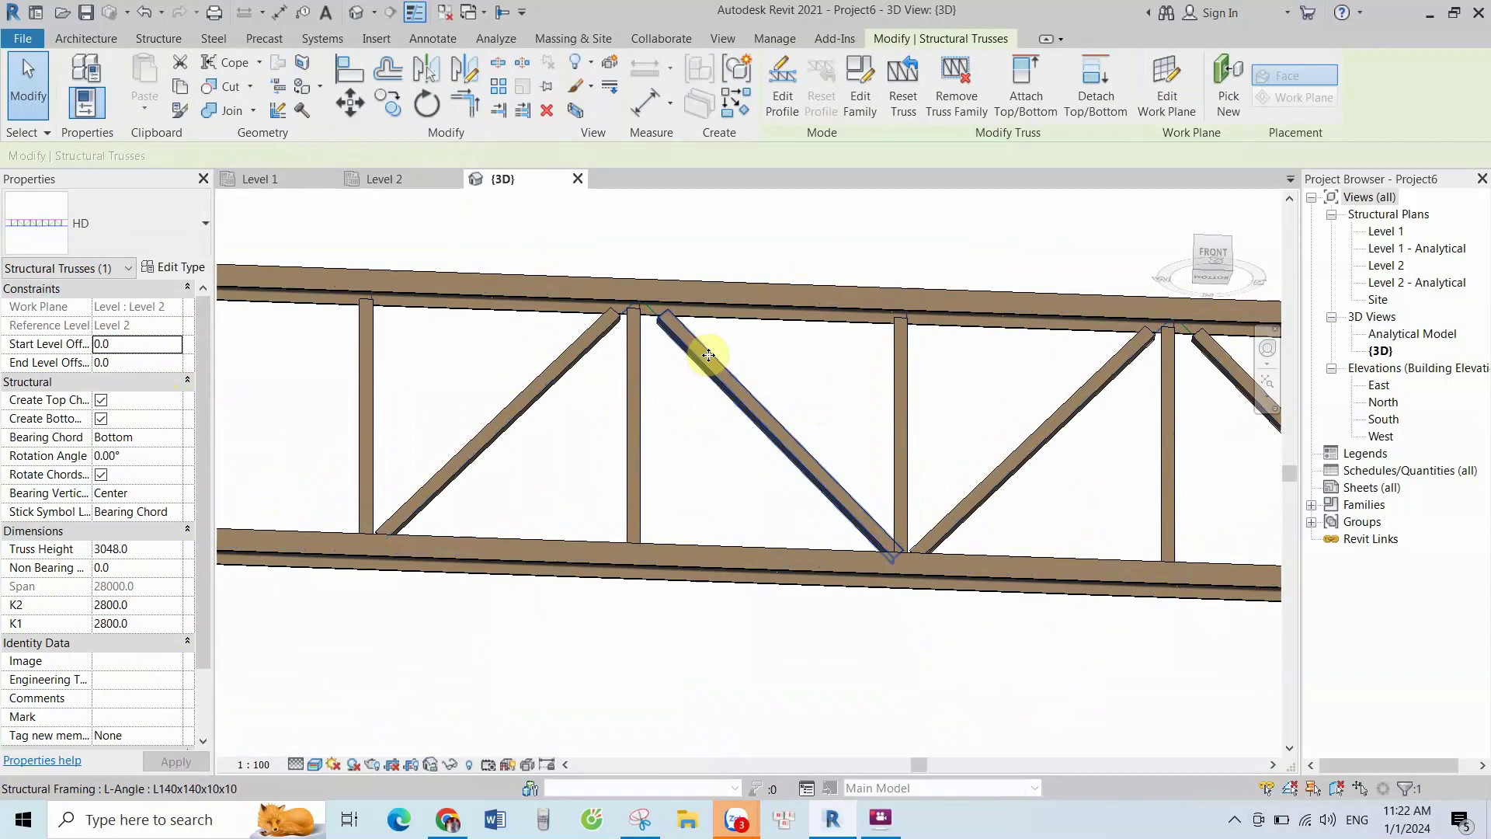
left_click(708, 355)
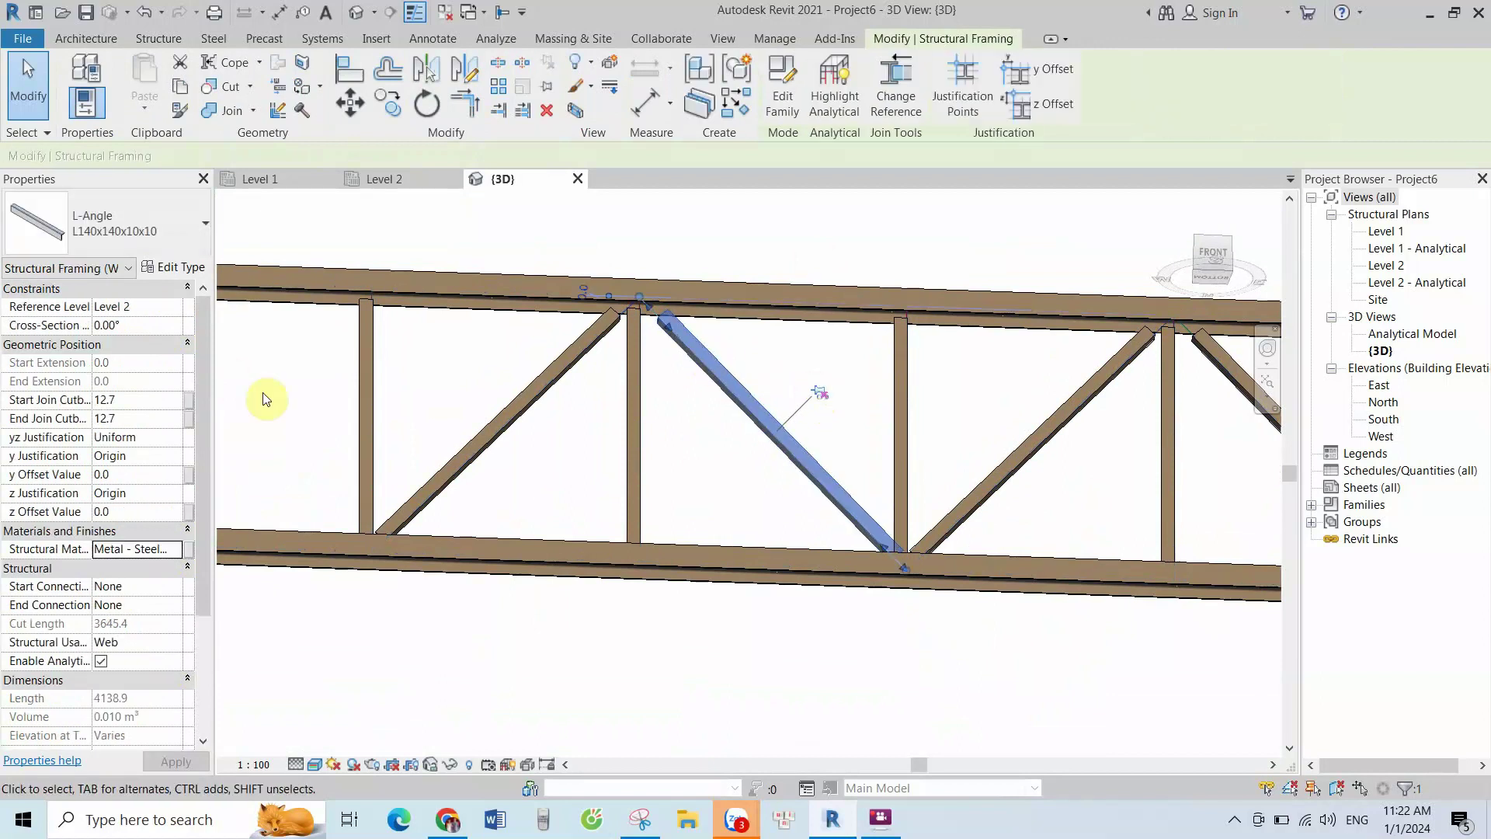
left_click(135, 330)
Finish entering the 90° cross-section rotation and deselect the web
type("0")
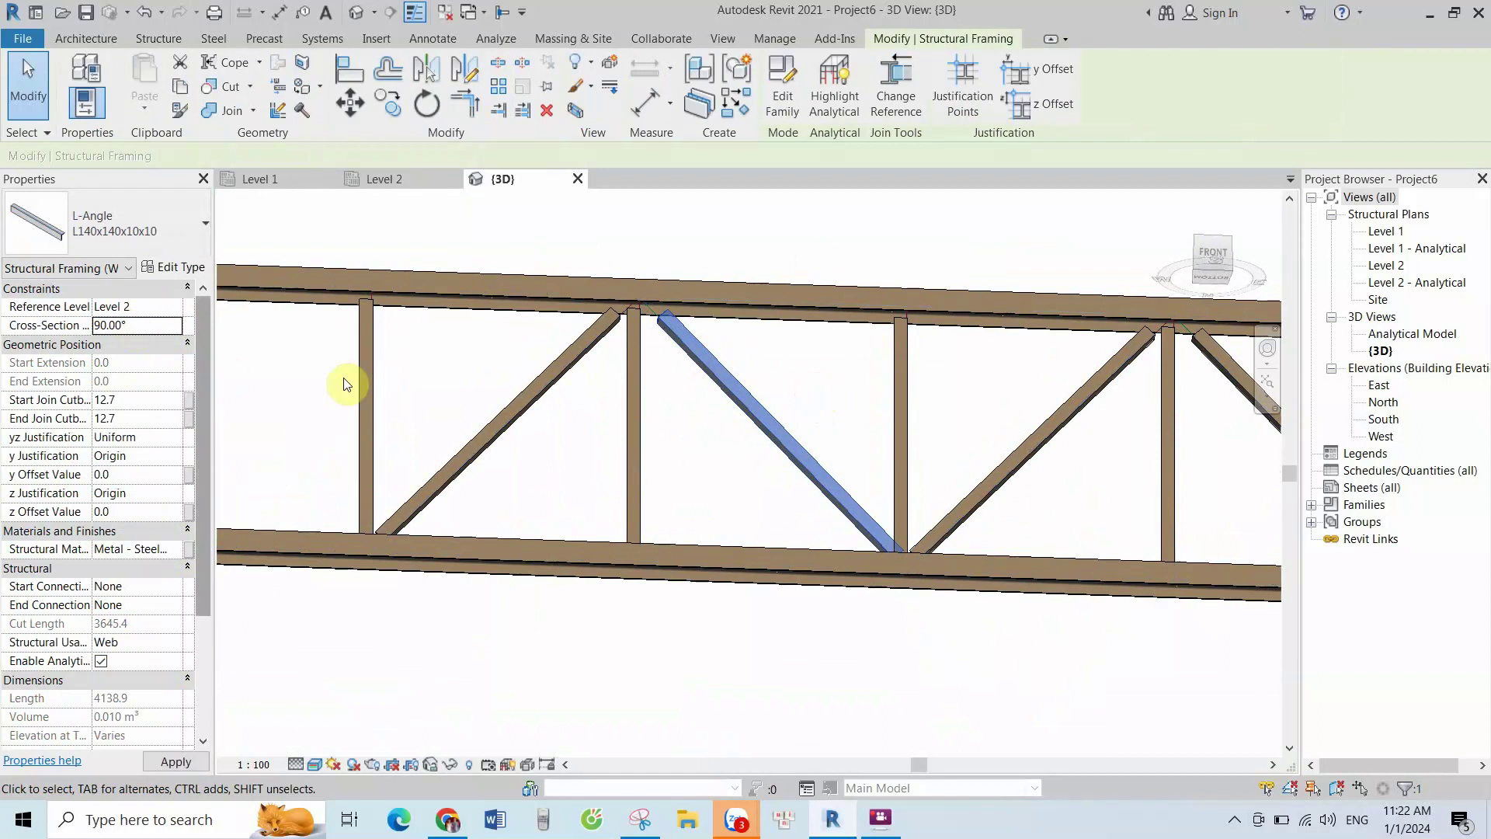
left_click(755, 379)
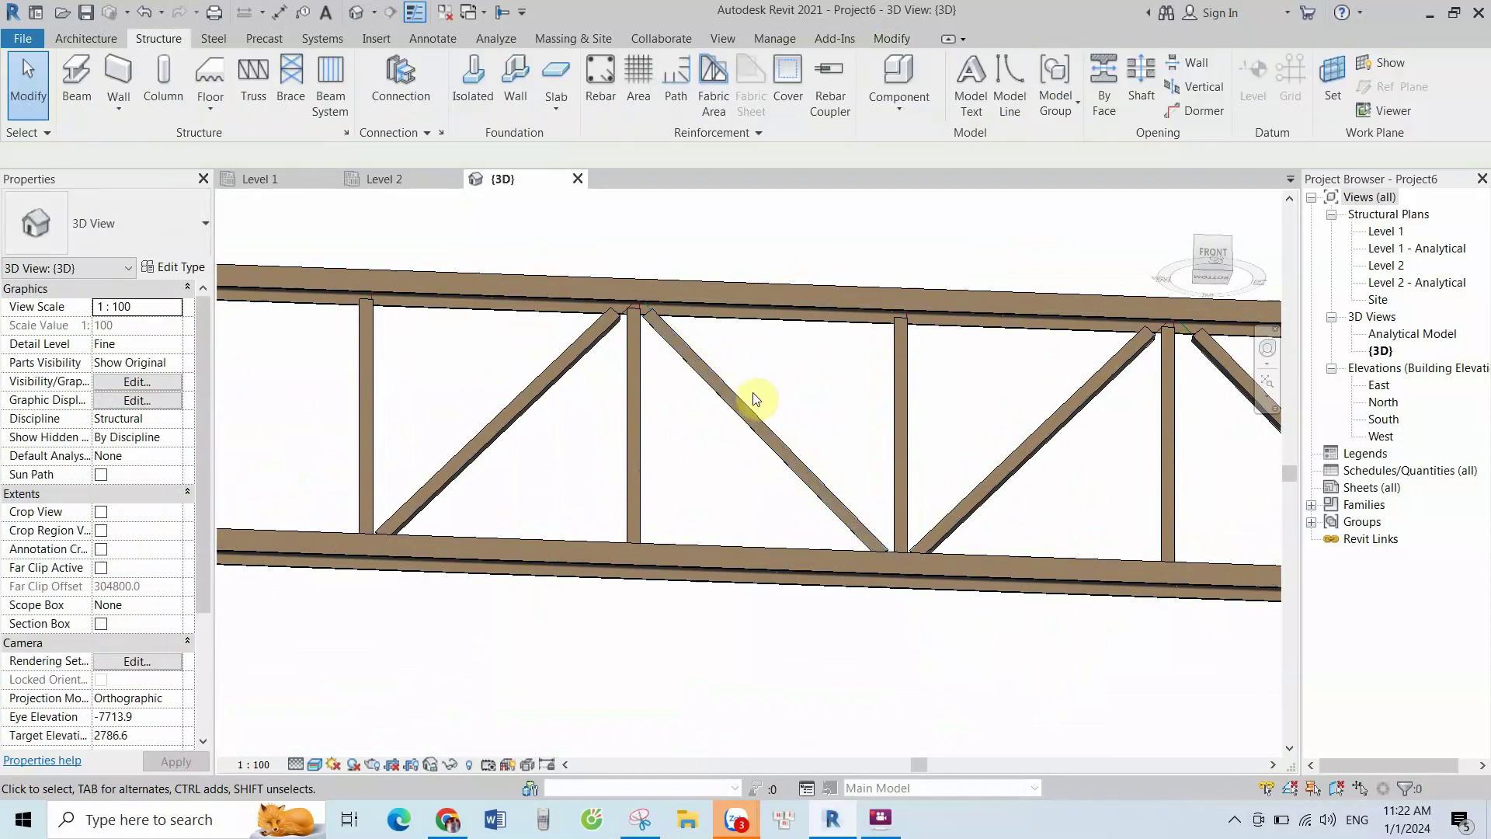
scroll(705, 409, "up", 2)
scroll(771, 404, "down", 1)
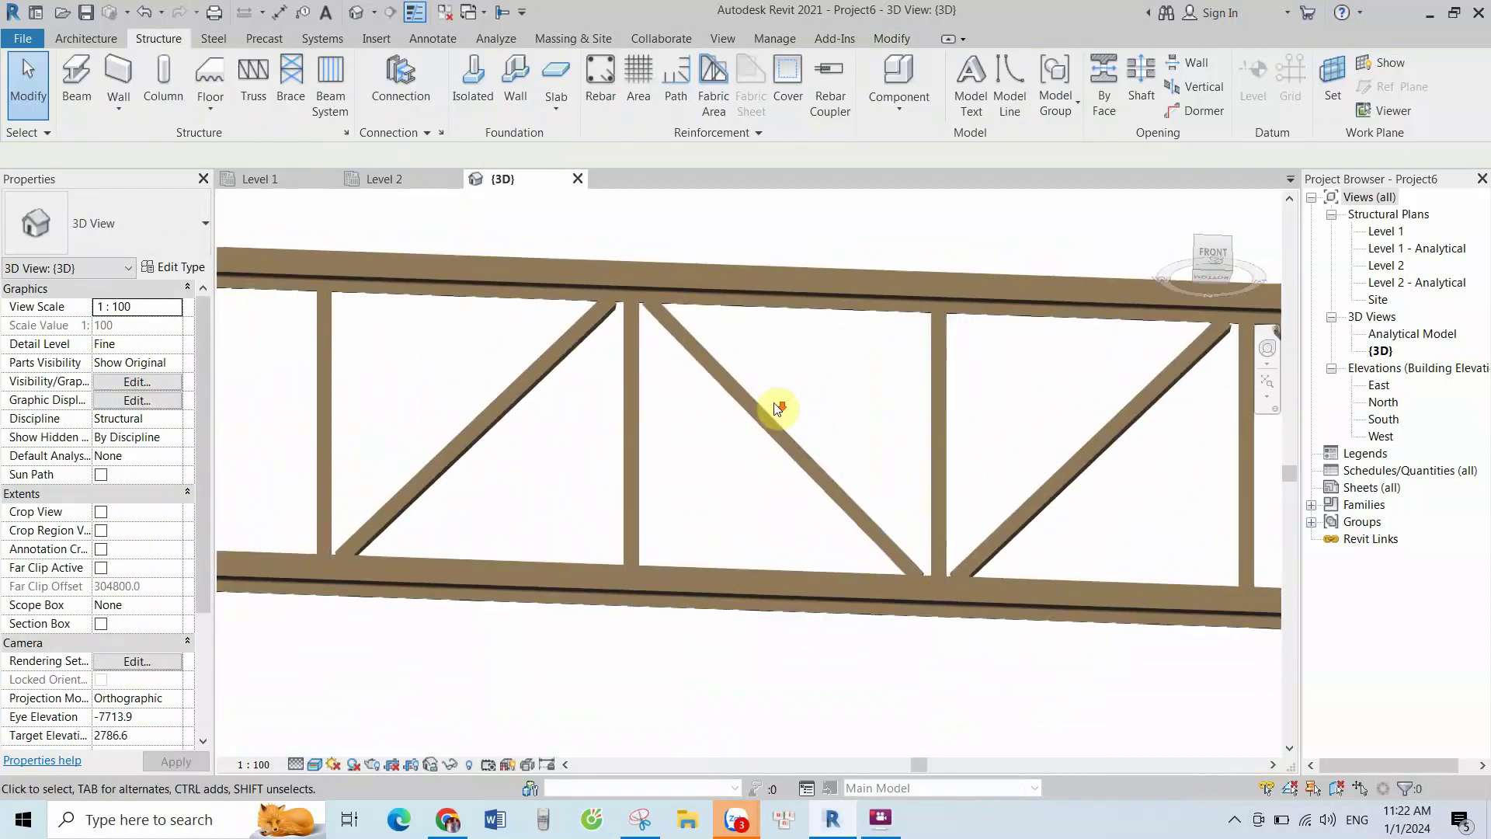
Face the truss from the front and zoom in on its web members
left_click(1209, 255)
scroll(916, 490, "up", 2)
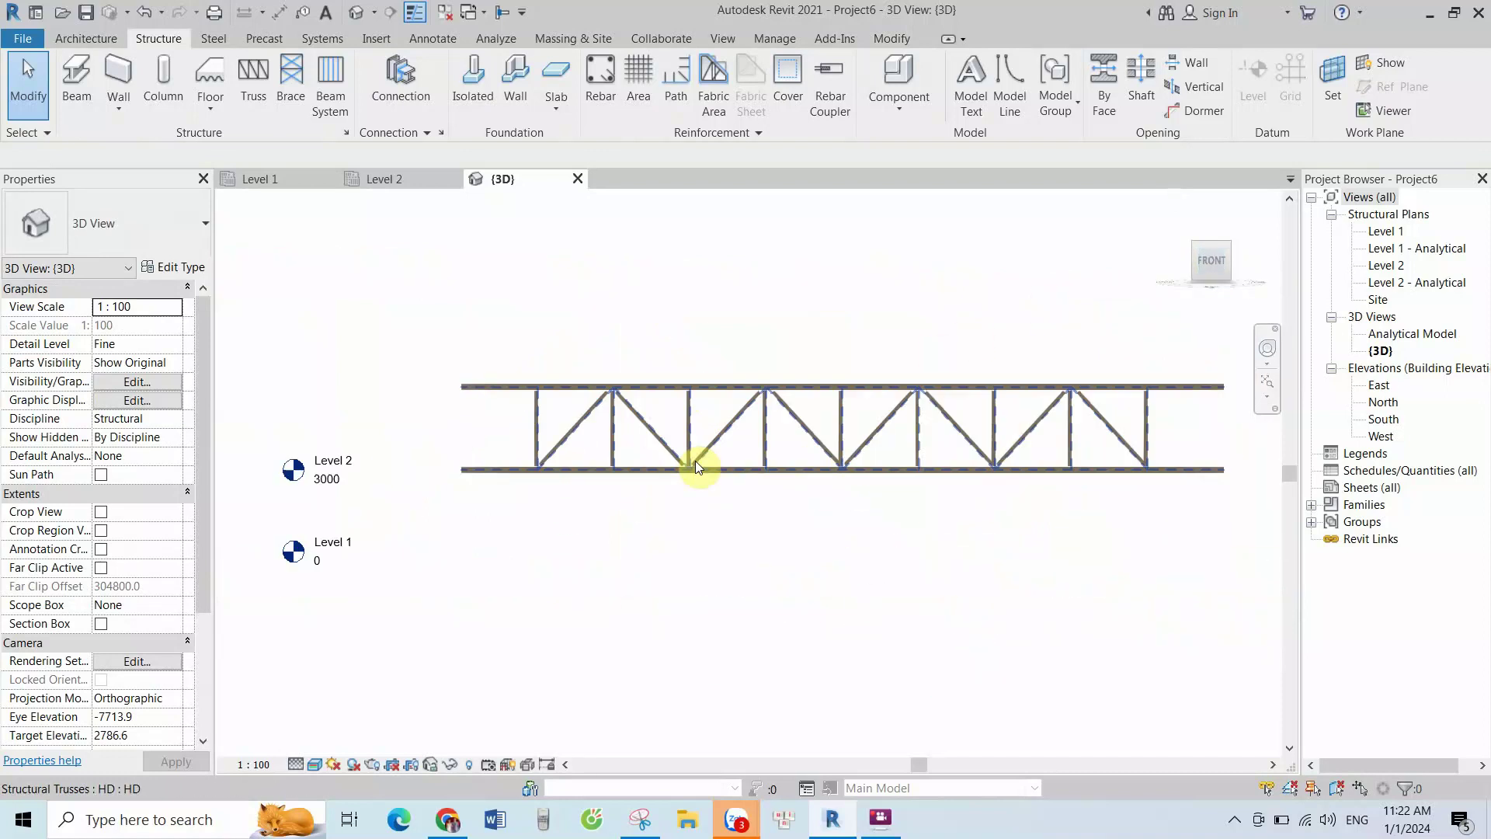
scroll(691, 443, "up", 1)
scroll(668, 417, "up", 2)
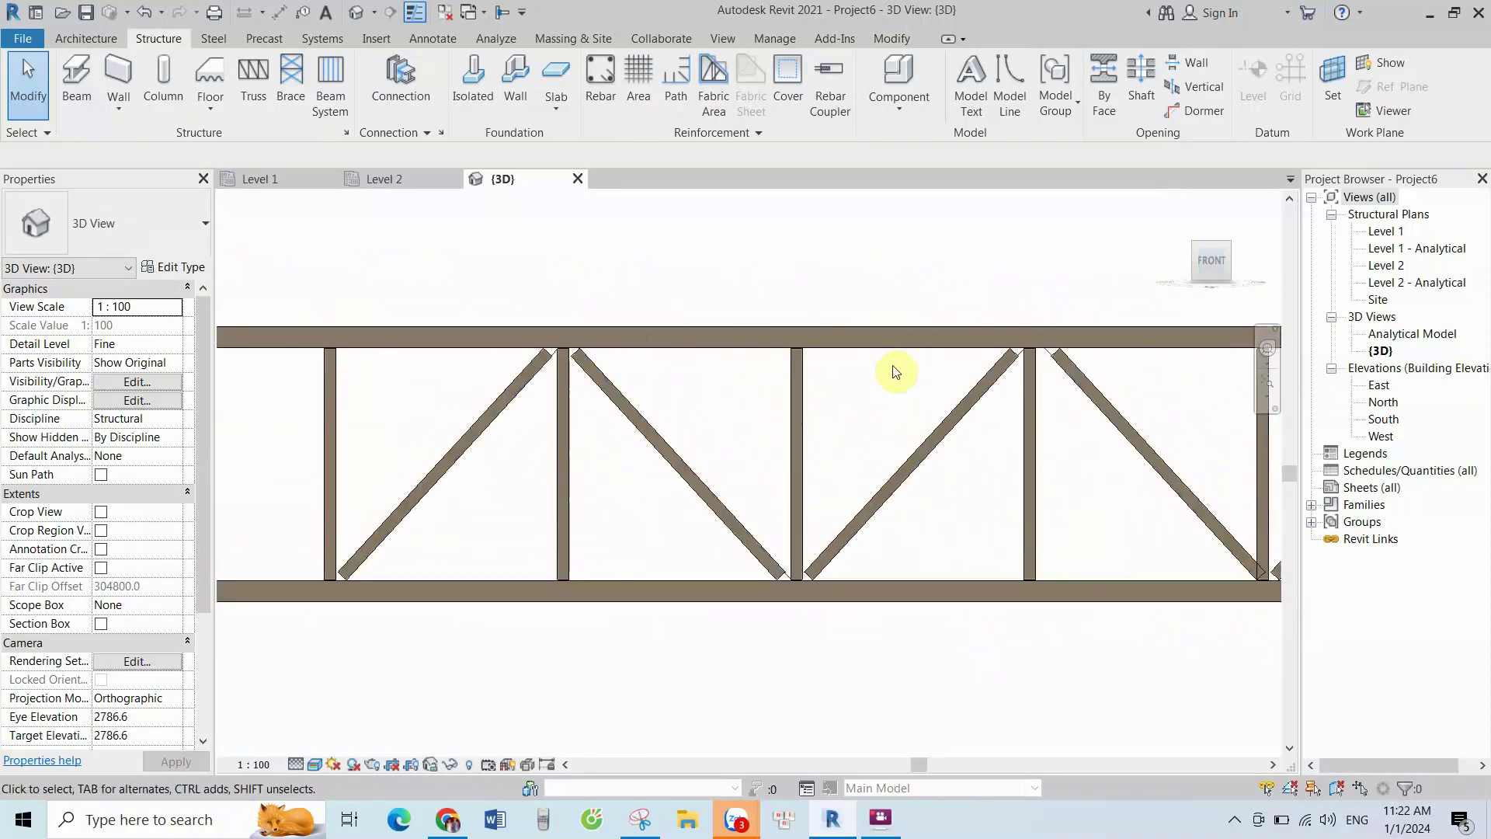
scroll(590, 384, "down", 1)
scroll(675, 393, "up", 1)
scroll(543, 404, "up", 1)
scroll(497, 388, "up", 2)
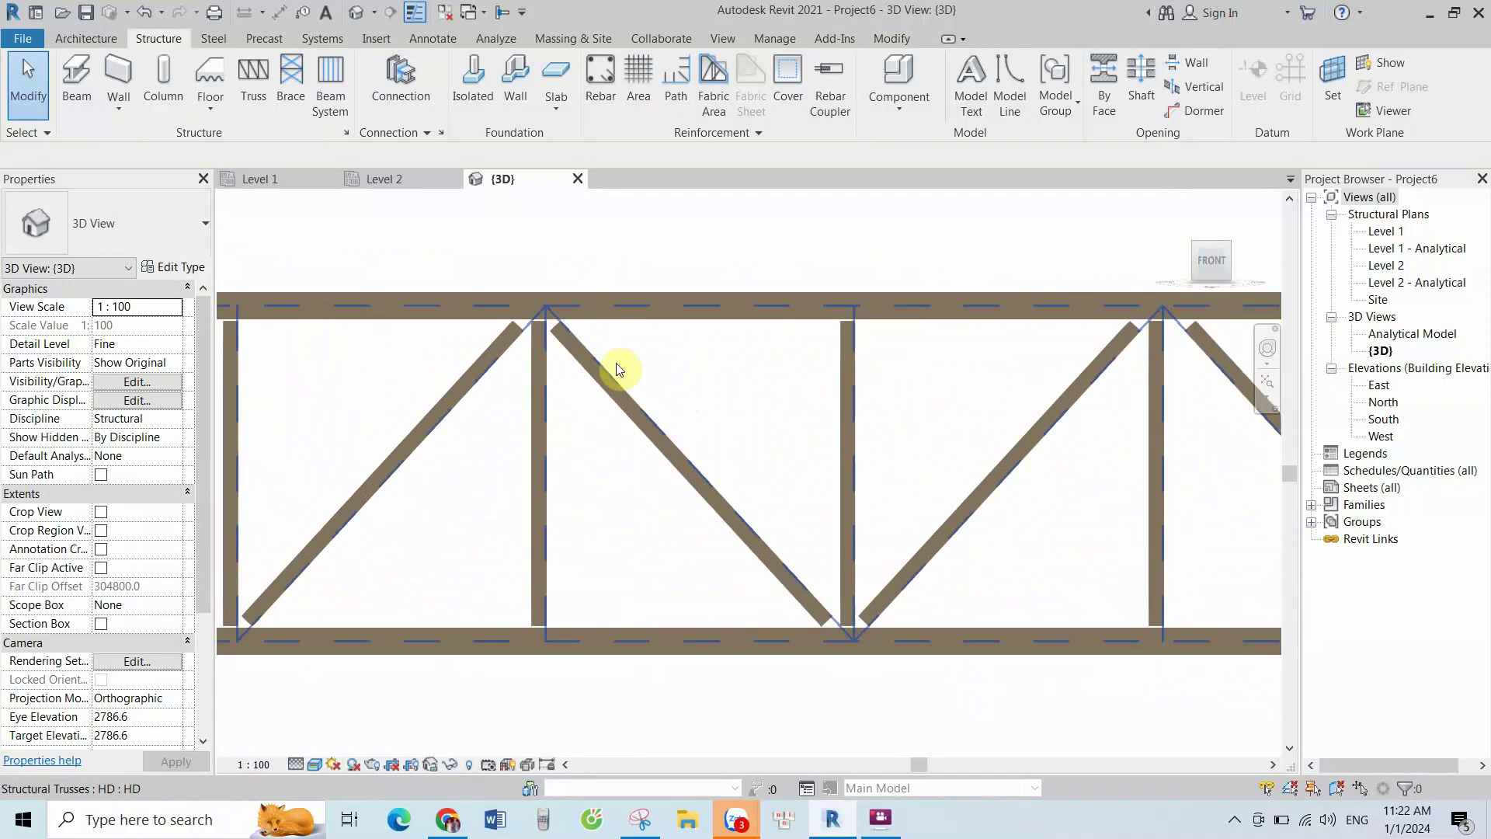
scroll(544, 349, "up", 1)
scroll(512, 338, "down", 1)
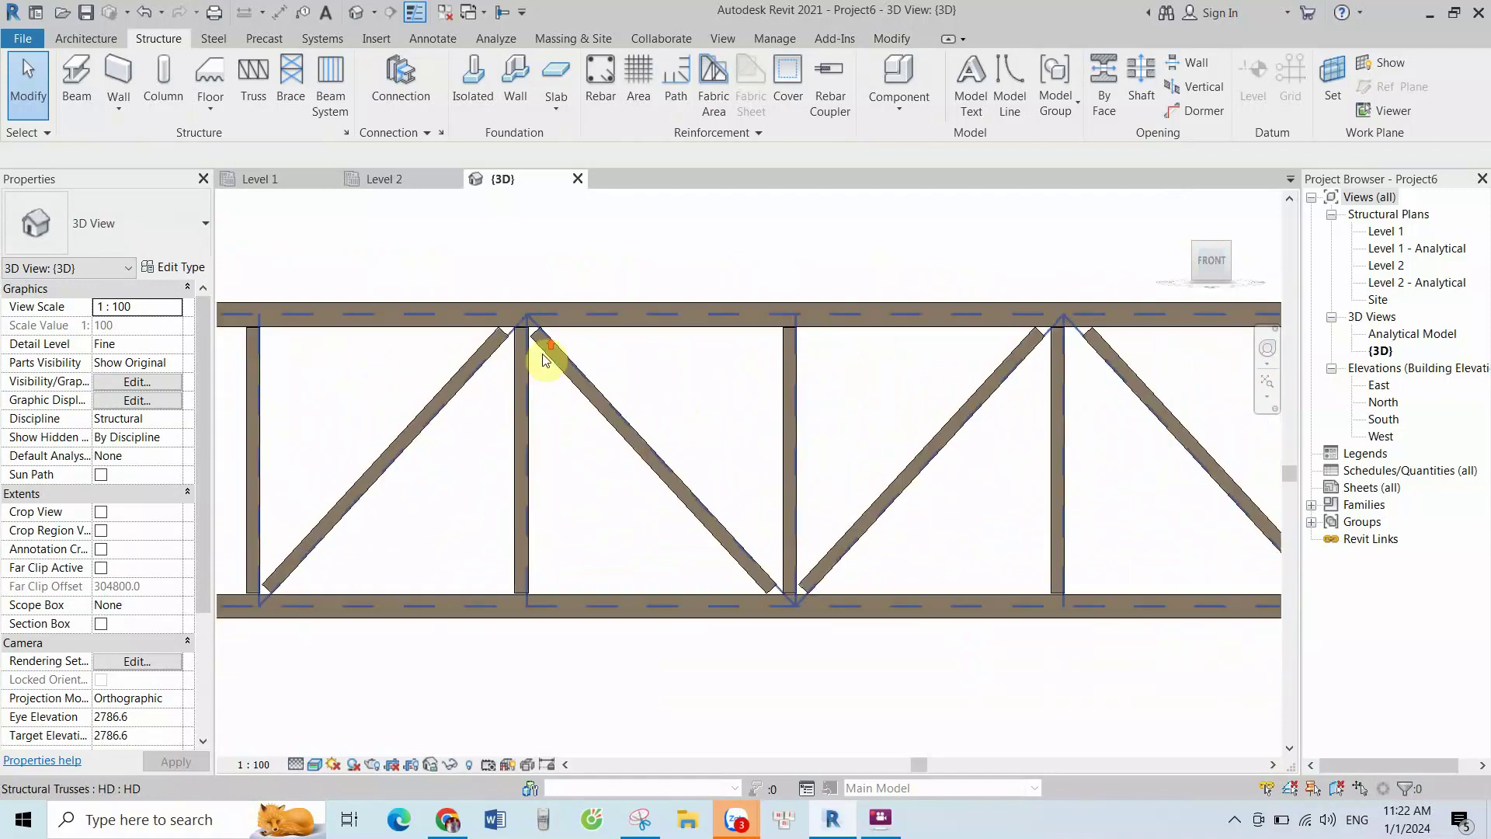
scroll(543, 339, "up", 2)
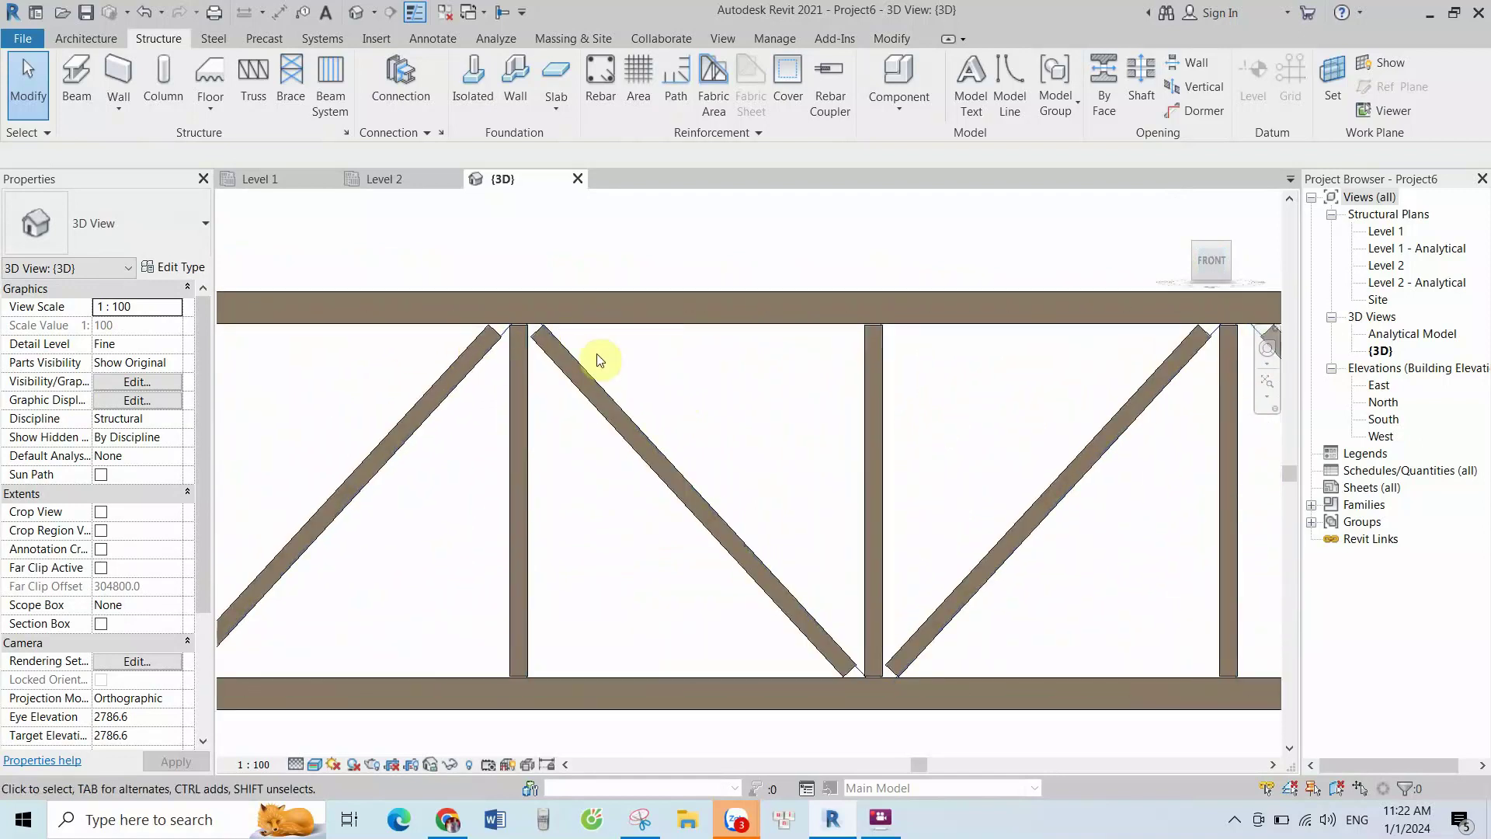
scroll(439, 389, "down", 1)
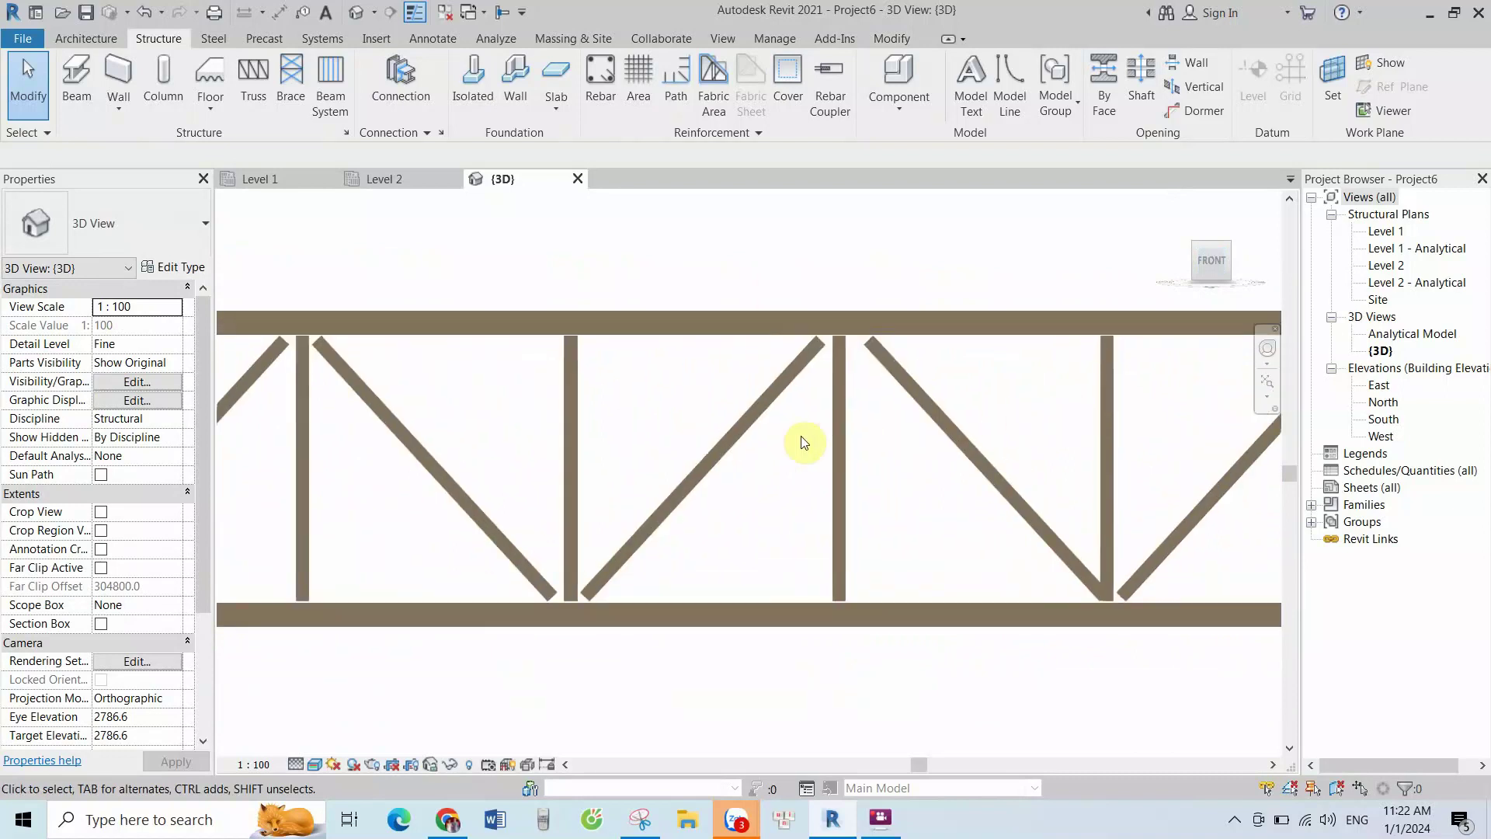
scroll(855, 454, "down", 2)
scroll(1002, 477, "down", 1)
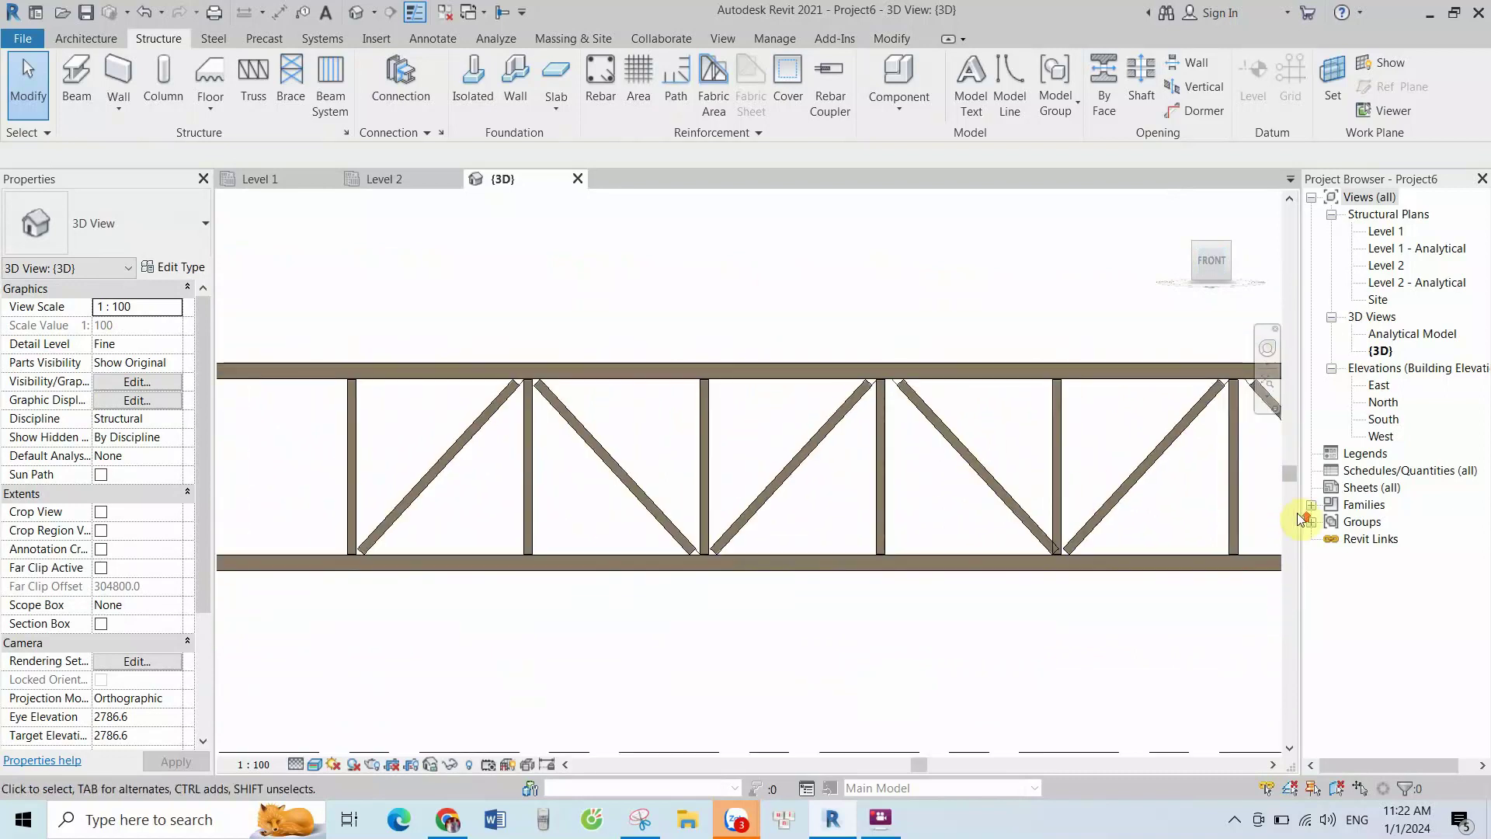
Orbit slightly around the truss and adjust the zoom on the panels
middle_click_drag(1250, 522, 976, 492, "shift")
scroll(998, 497, "up", 1)
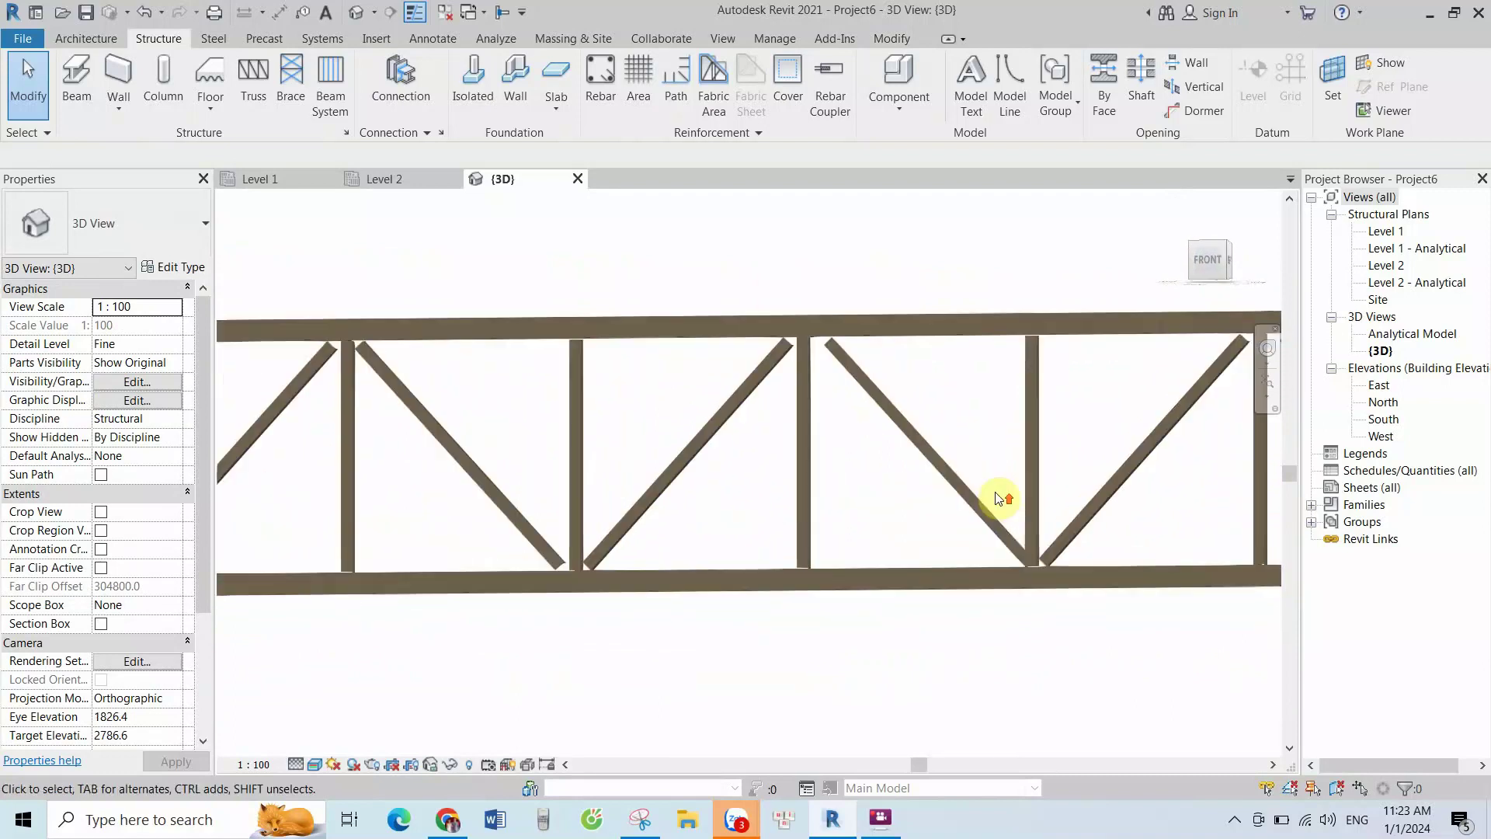
scroll(1061, 558, "up", 2)
scroll(800, 482, "down", 2)
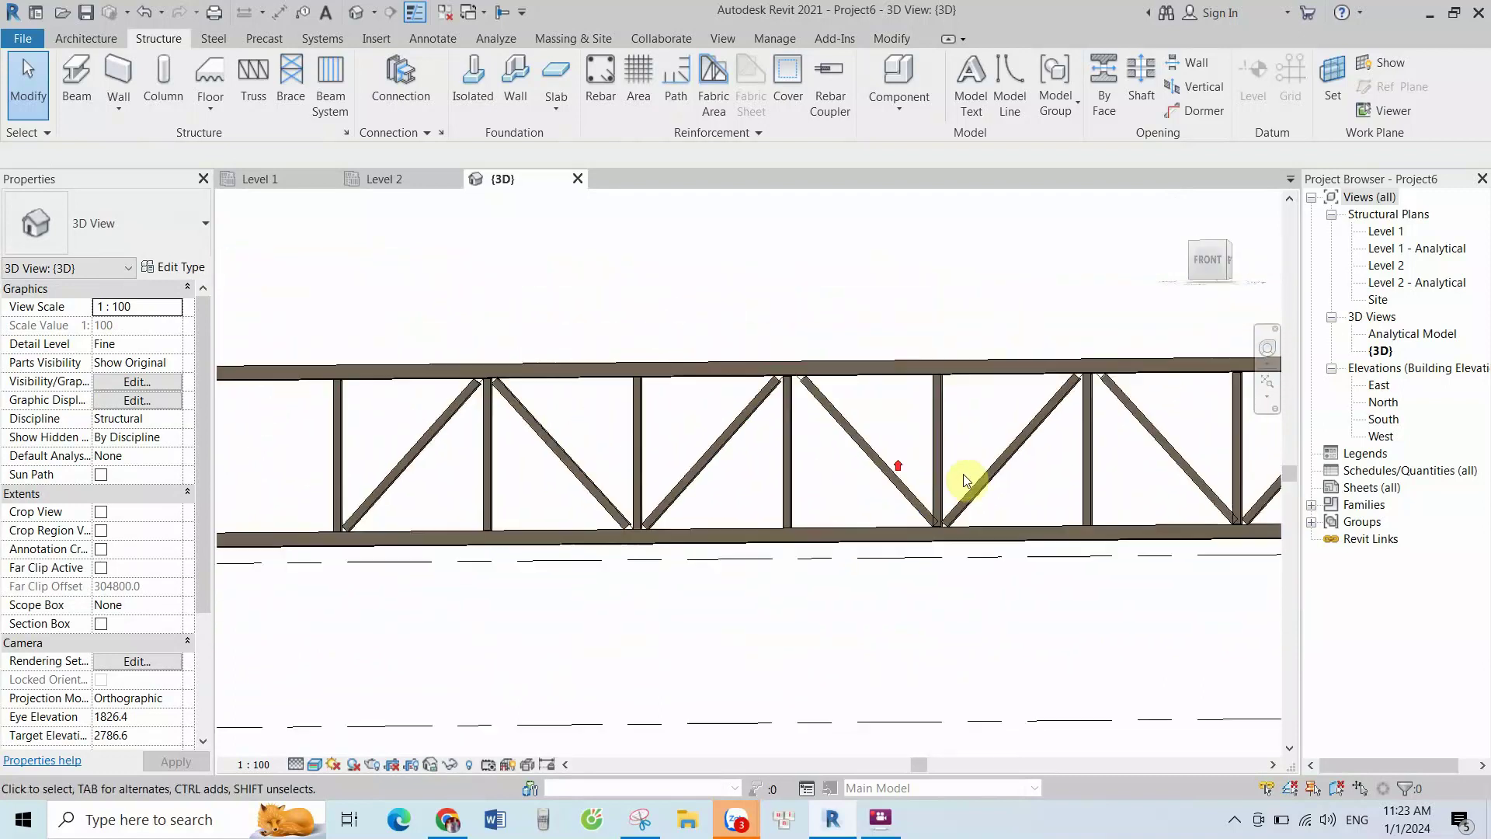
Rotate one diagonal L-angle web's cross-section to 90° and apply it
left_click(865, 452)
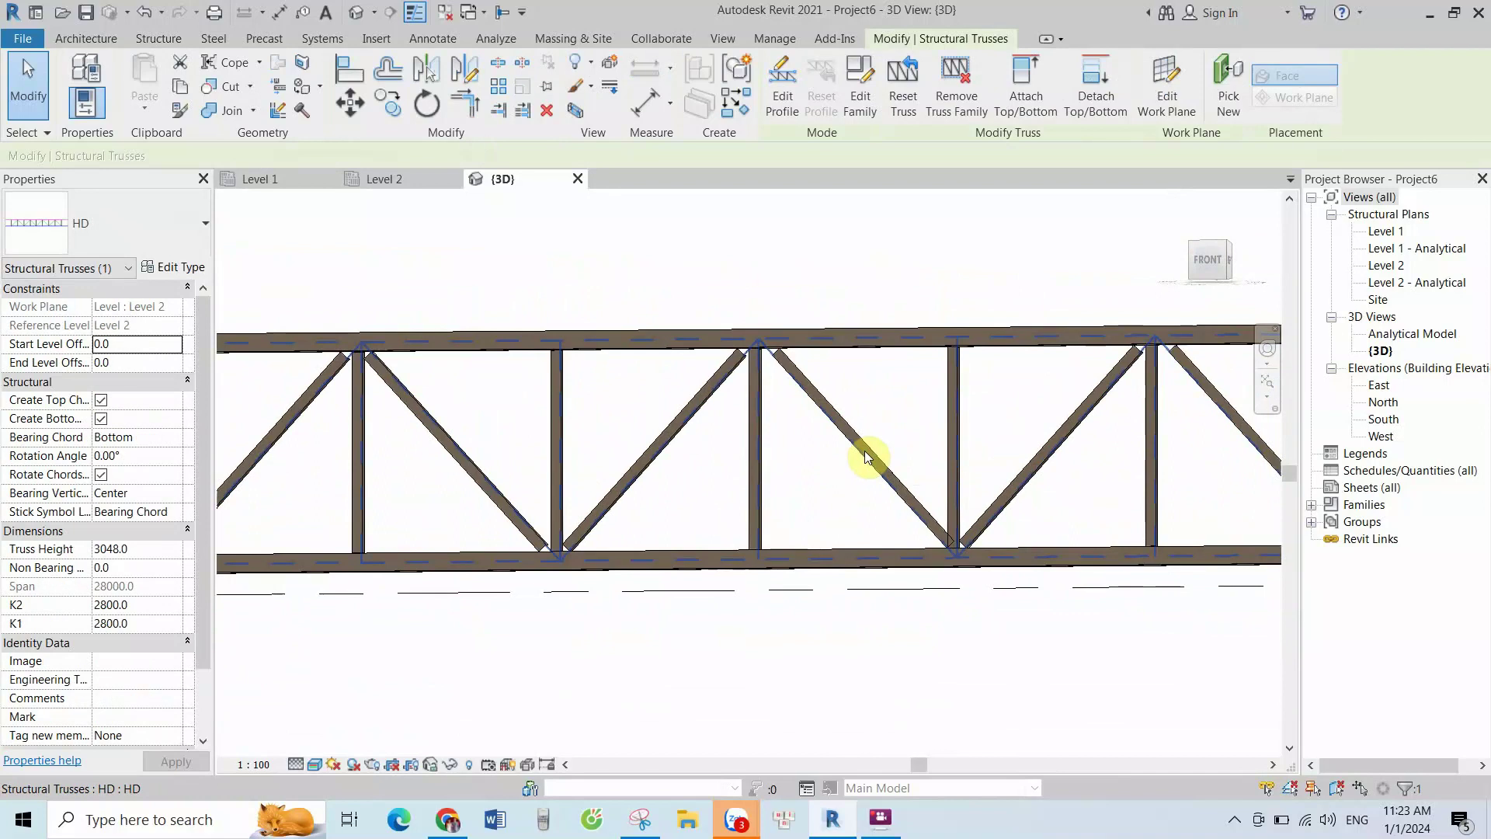
key("Tab")
left_click(865, 451)
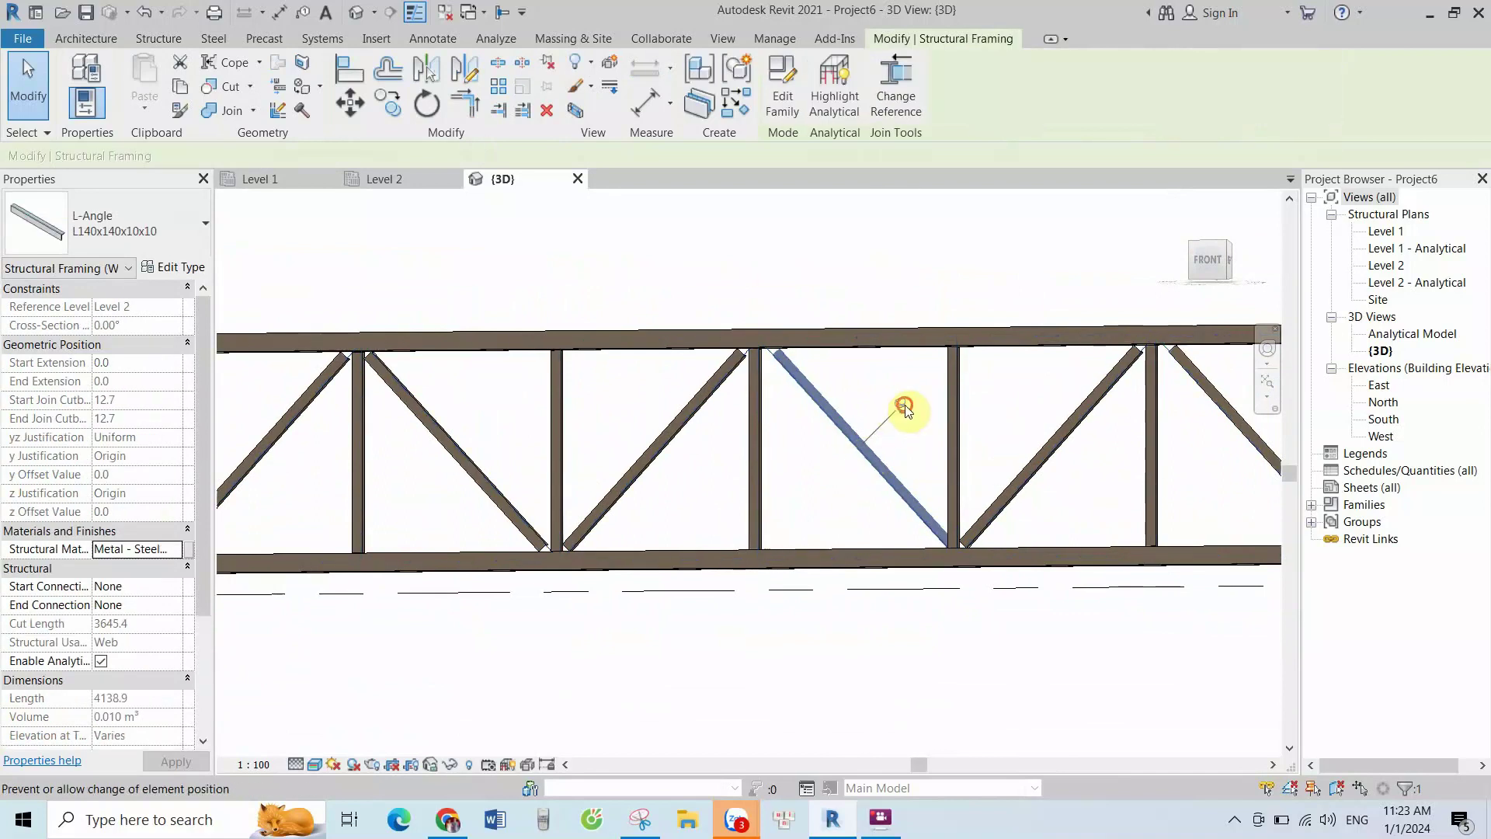
left_click(131, 325)
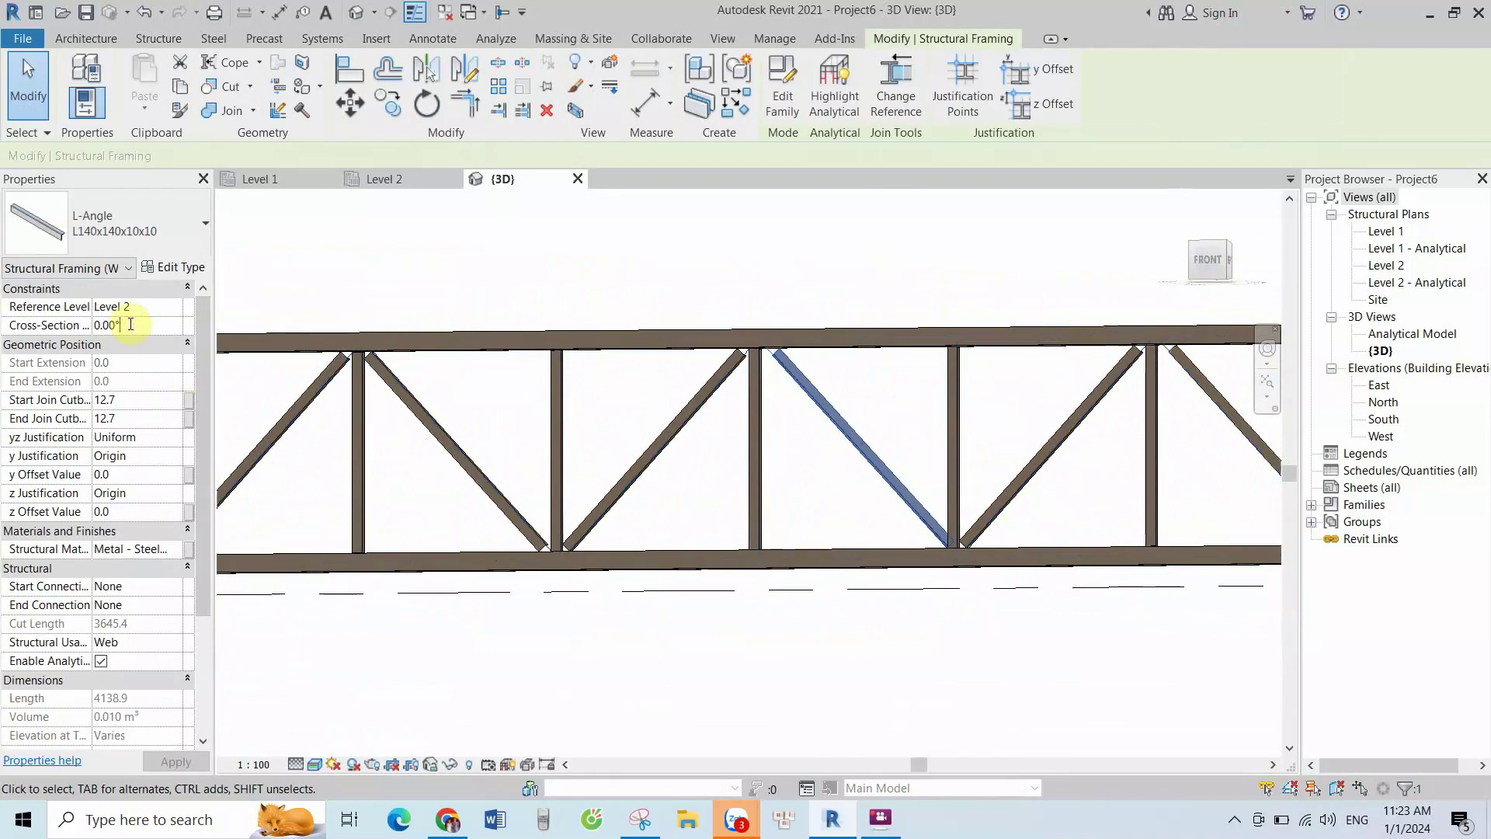
type("90")
left_click(415, 291)
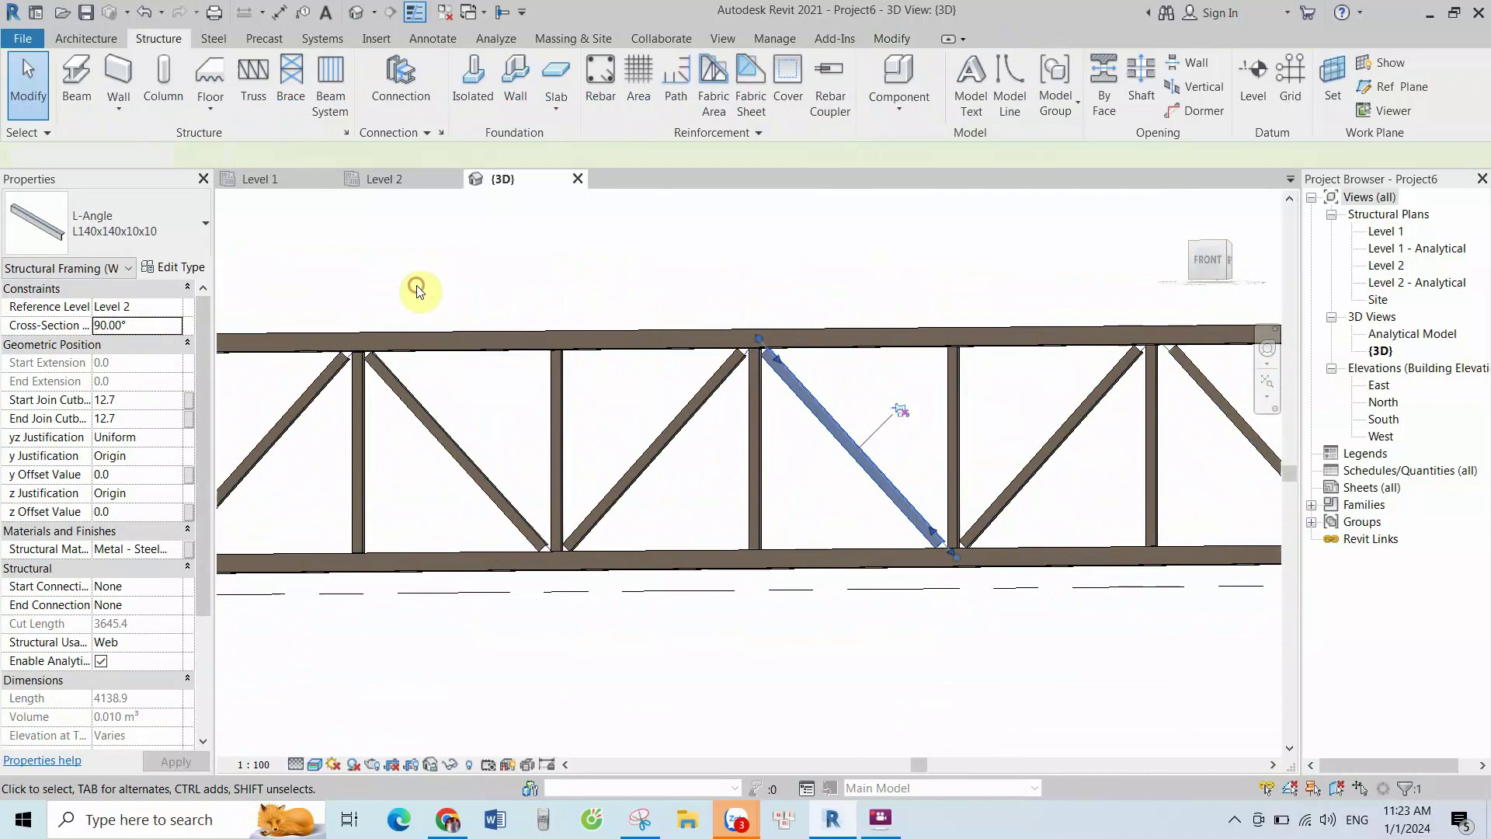
Return to the front view and rotate the next diagonal's cross-section to 90°
left_click(1208, 260)
scroll(831, 512, "up", 5)
scroll(963, 446, "up", 1)
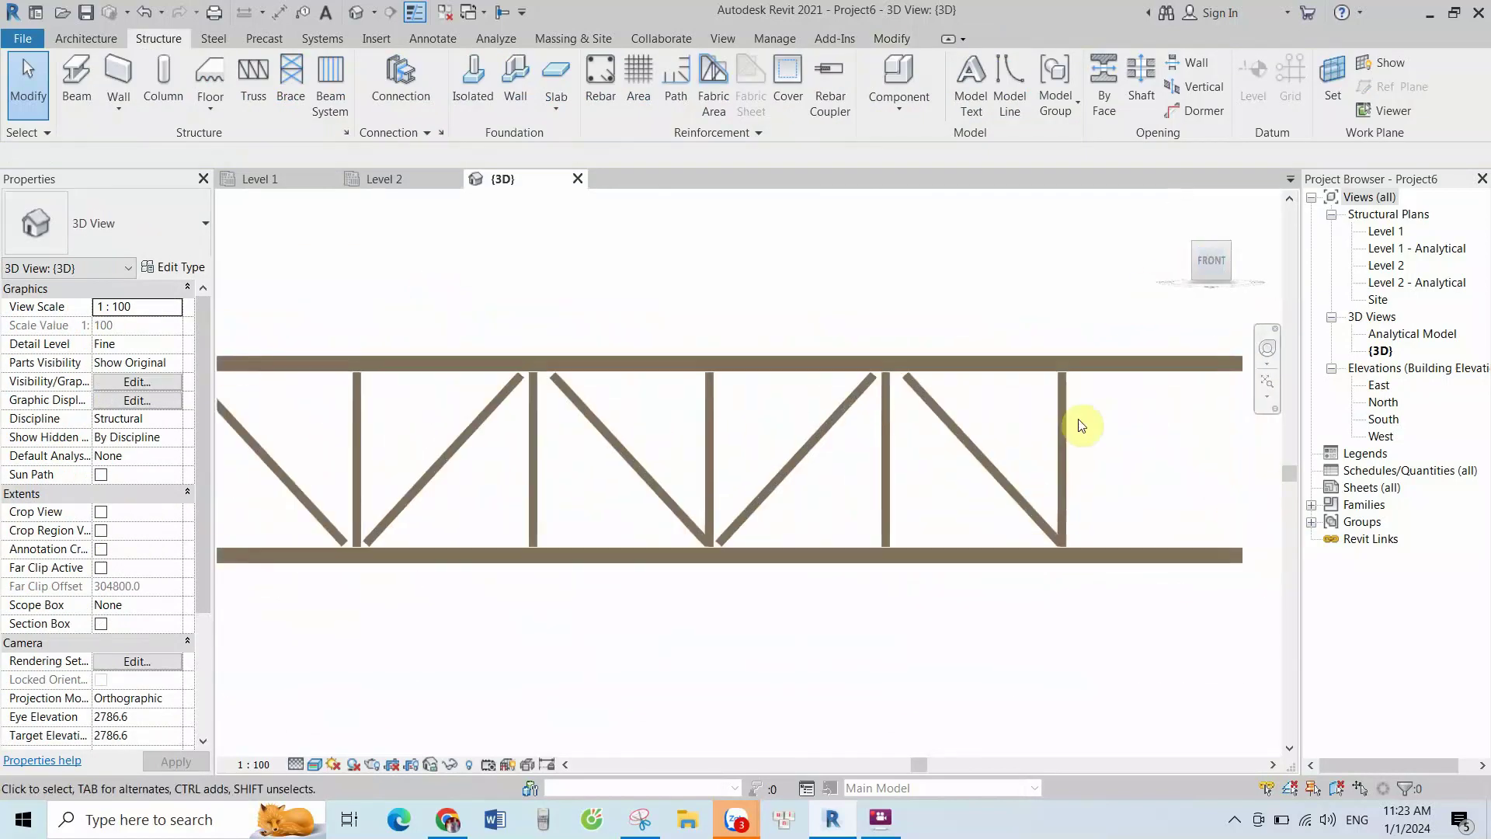
scroll(785, 505, "up", 1)
left_click(609, 472)
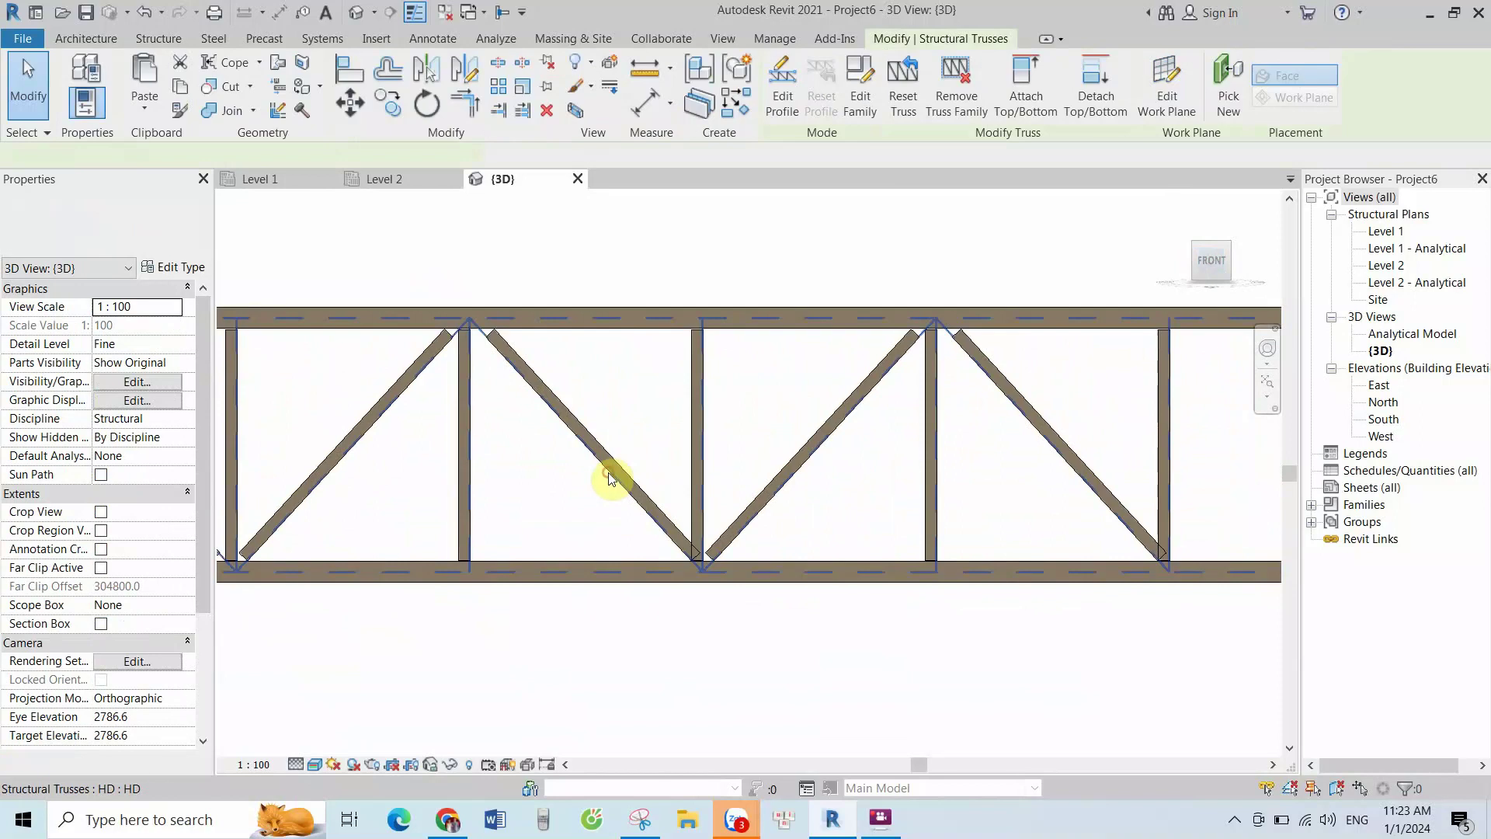
left_click(607, 469)
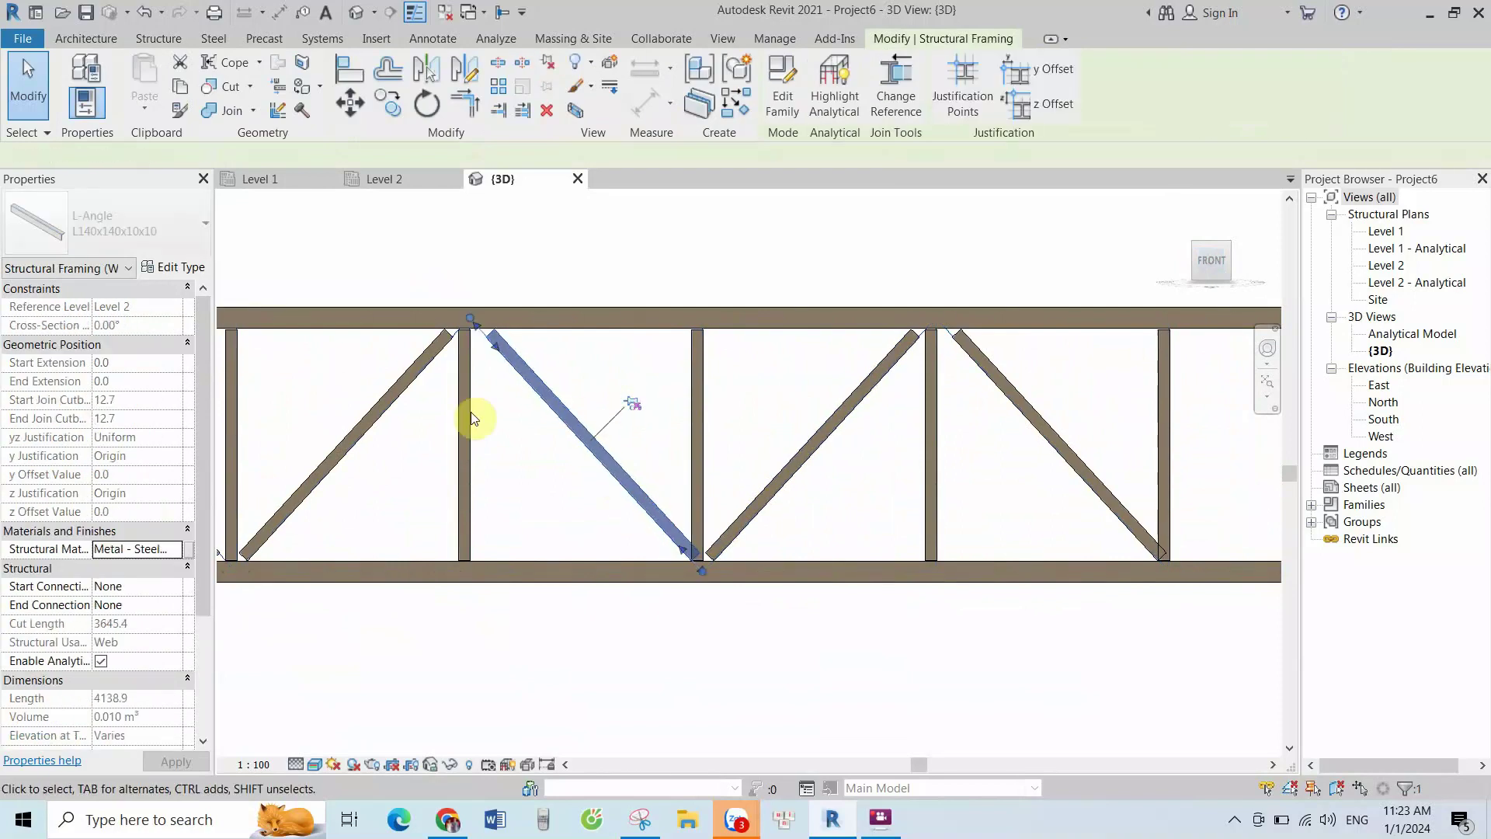
left_click(130, 327)
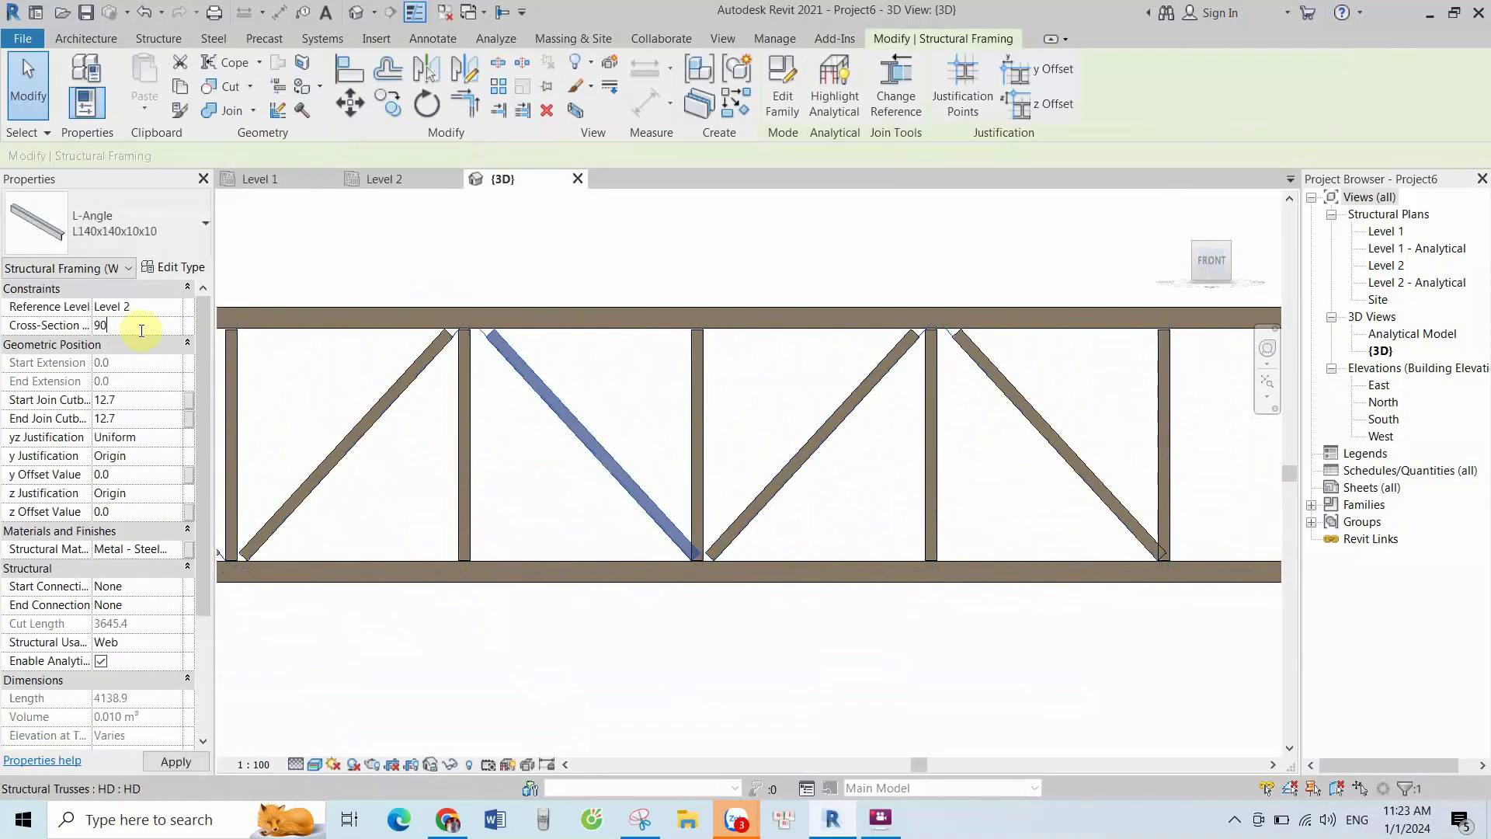
left_click(570, 246)
Select another diagonal web member, then deselect it
scroll(704, 407, "down", 1)
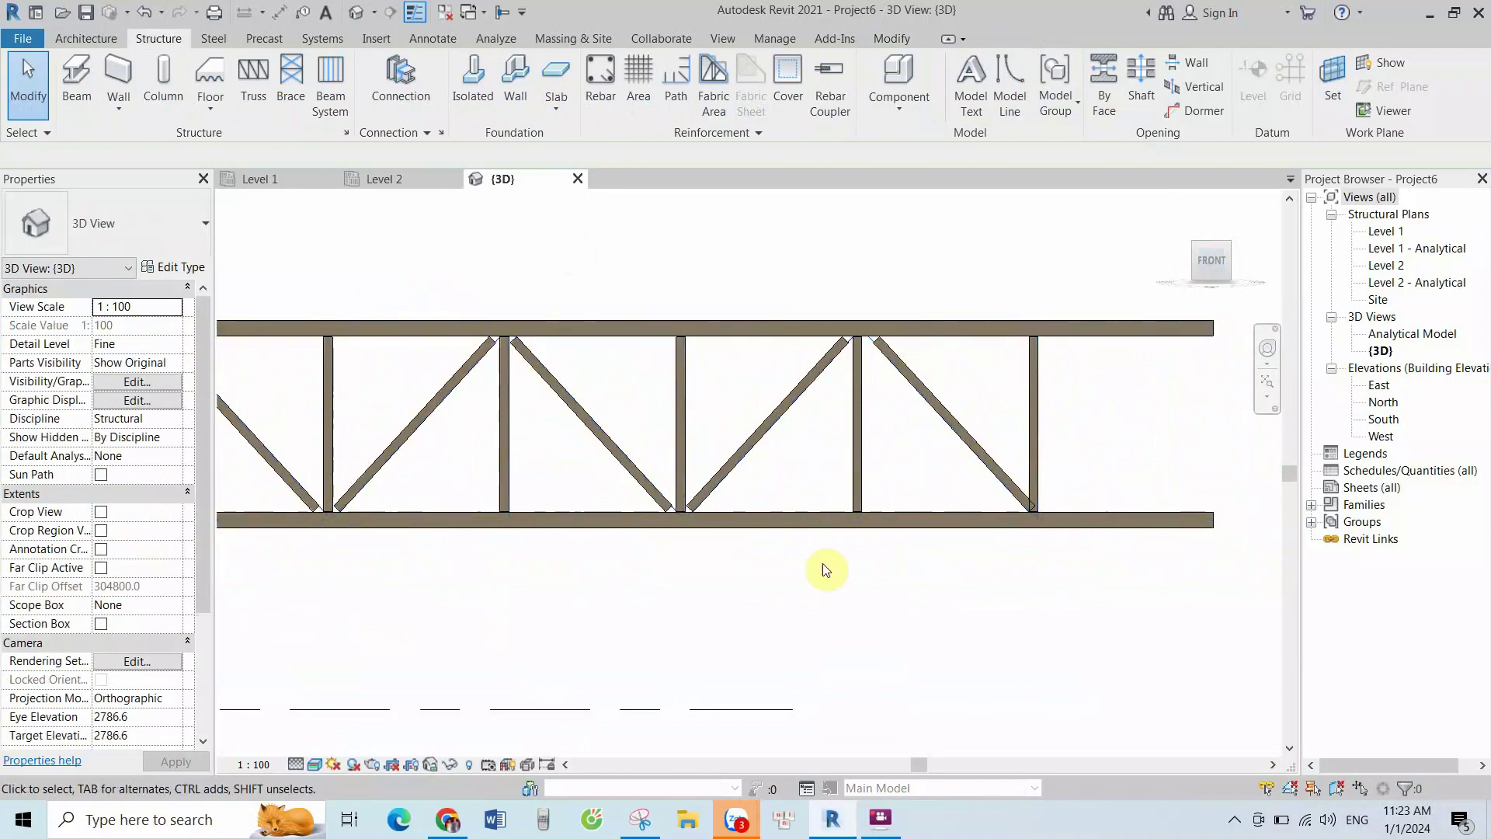
scroll(1005, 500, "up", 2)
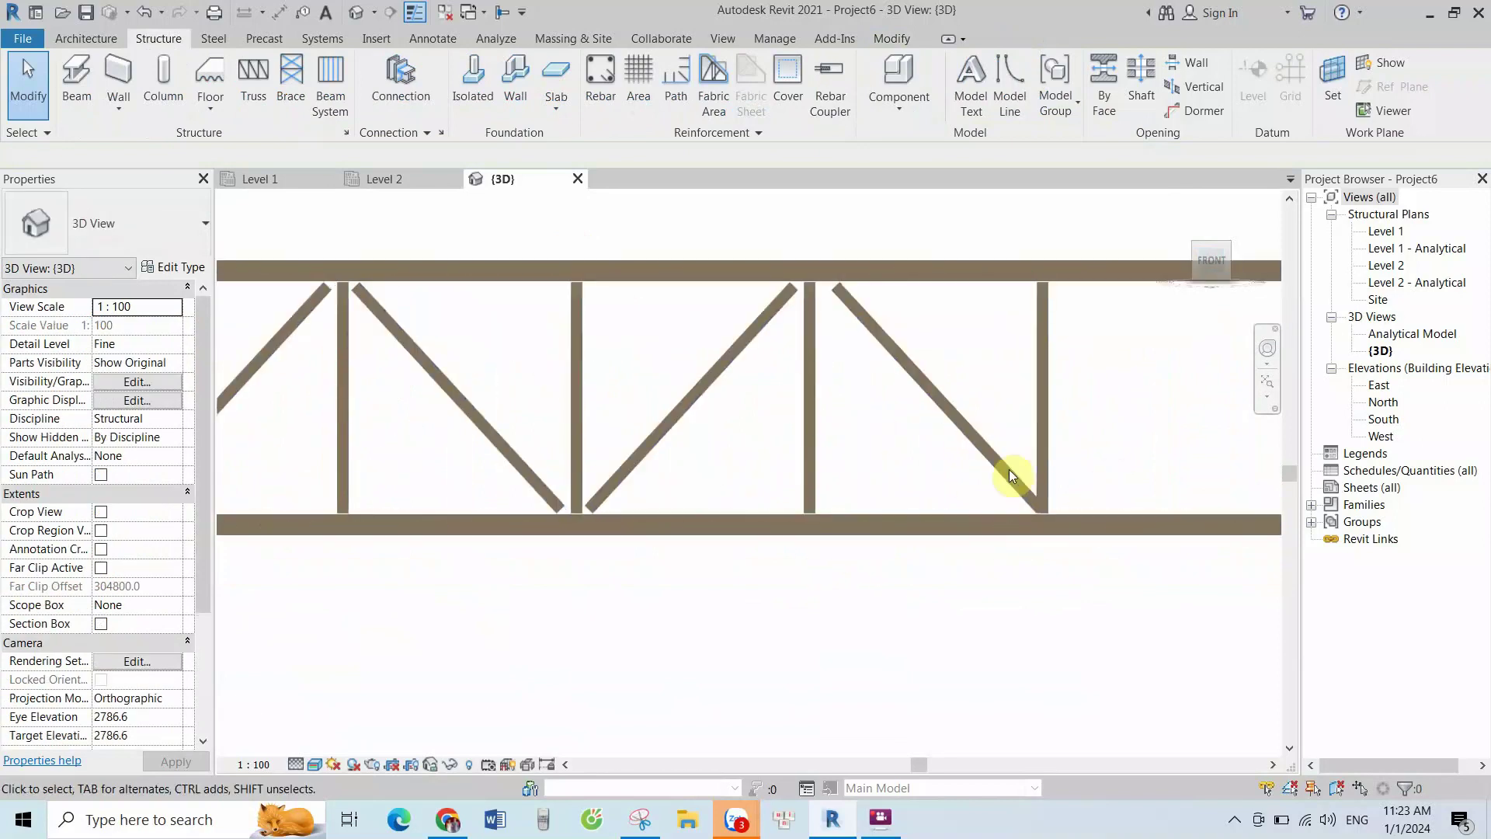
left_click(961, 424)
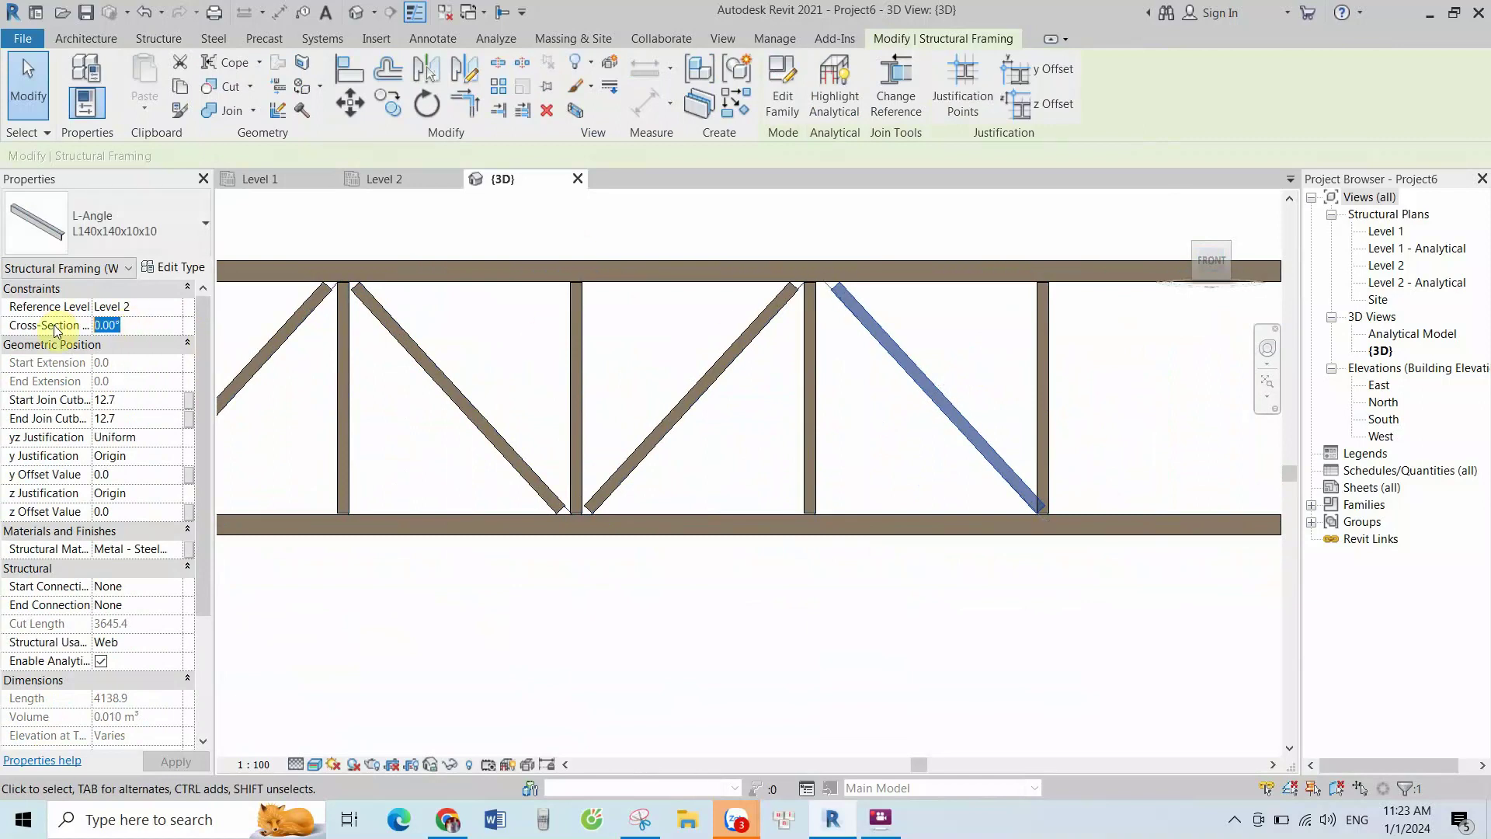
left_click(944, 212)
scroll(912, 283, "down", 2)
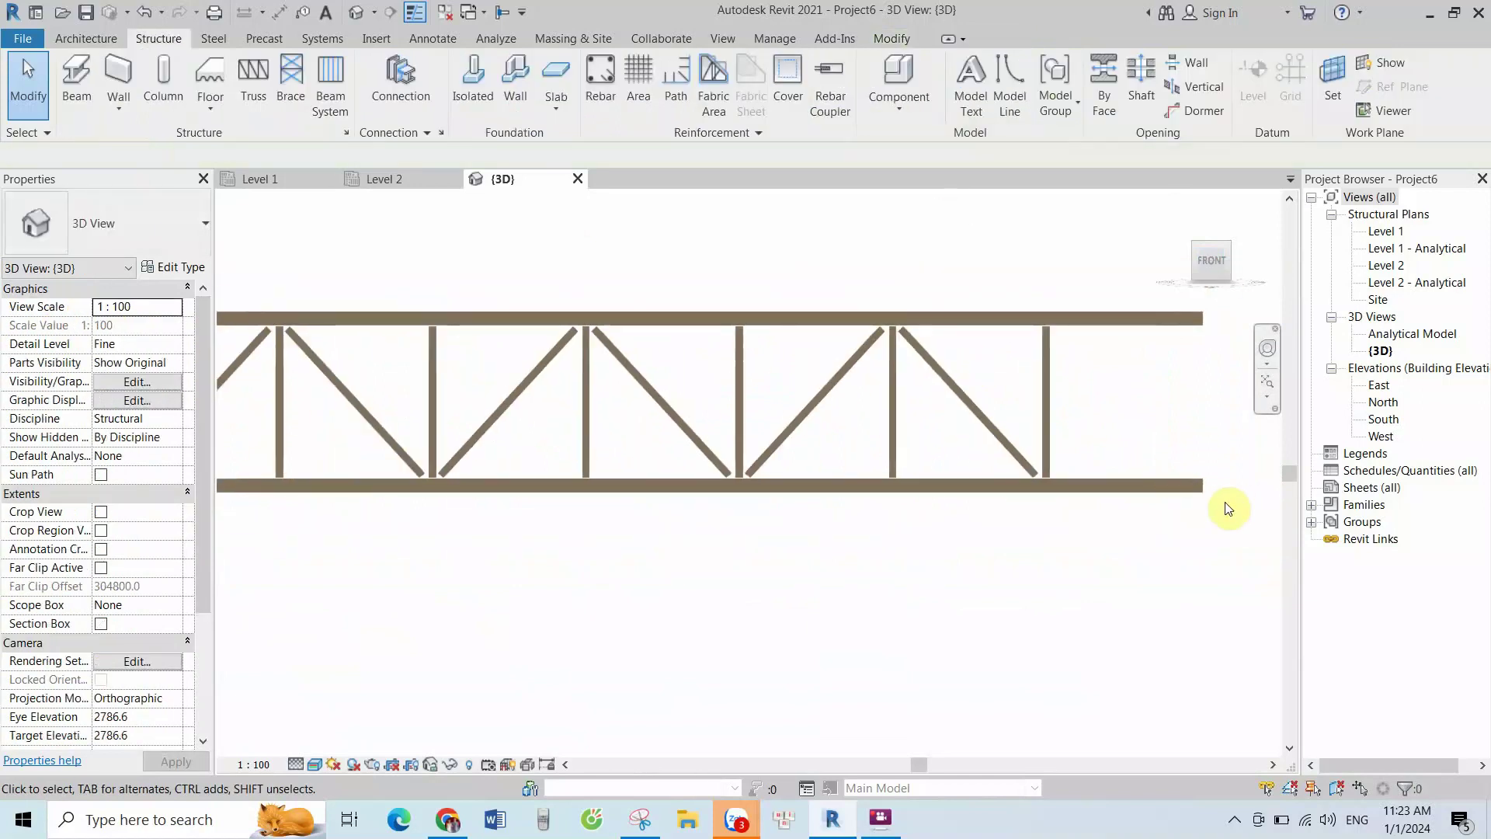
scroll(1204, 508, "down", 1)
scroll(1087, 513, "down", 1)
scroll(955, 490, "down", 1)
scroll(776, 443, "down", 1)
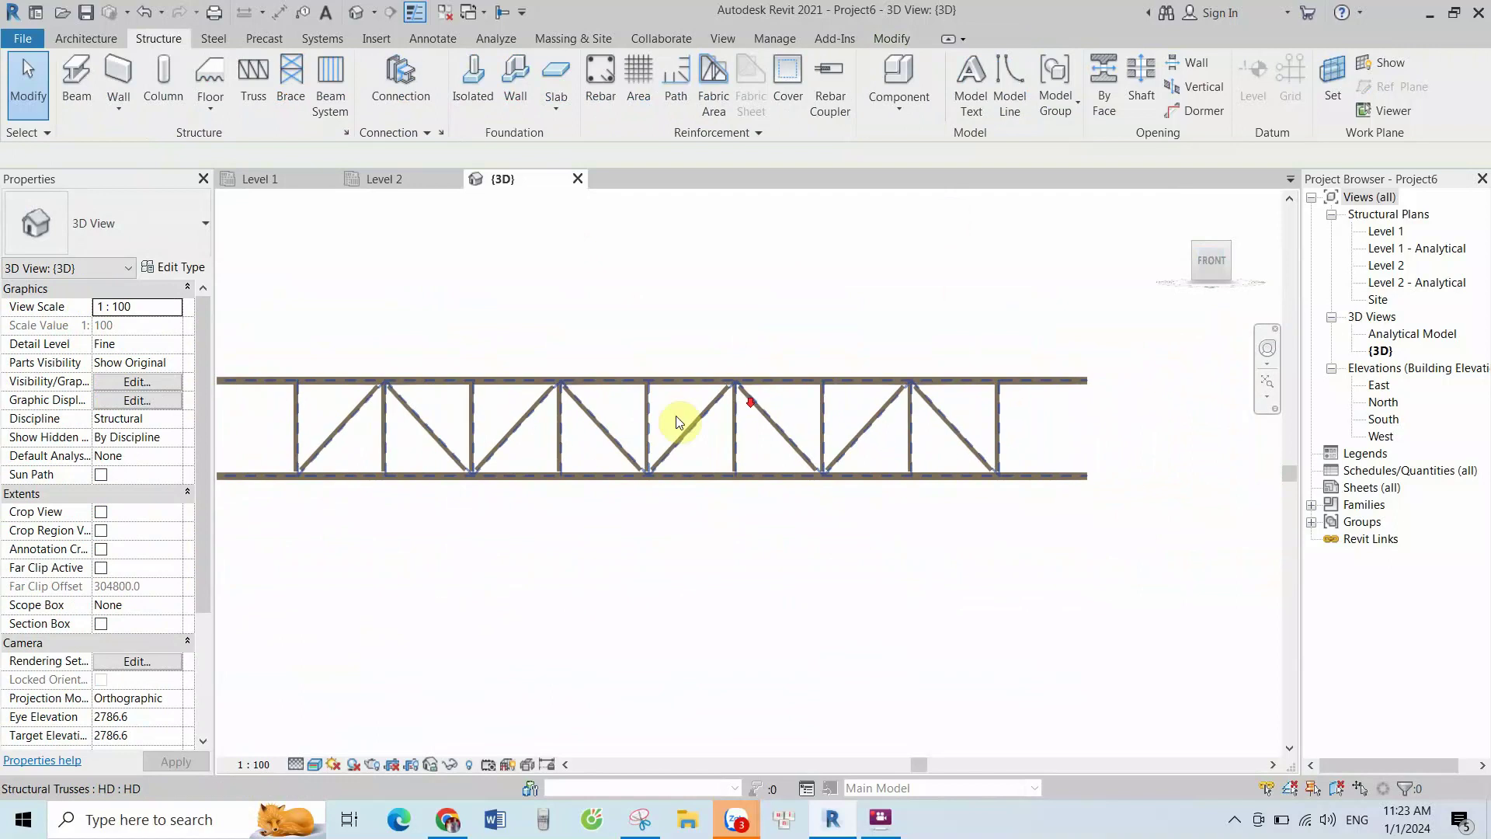
scroll(333, 470, "up", 2)
scroll(310, 466, "up", 1)
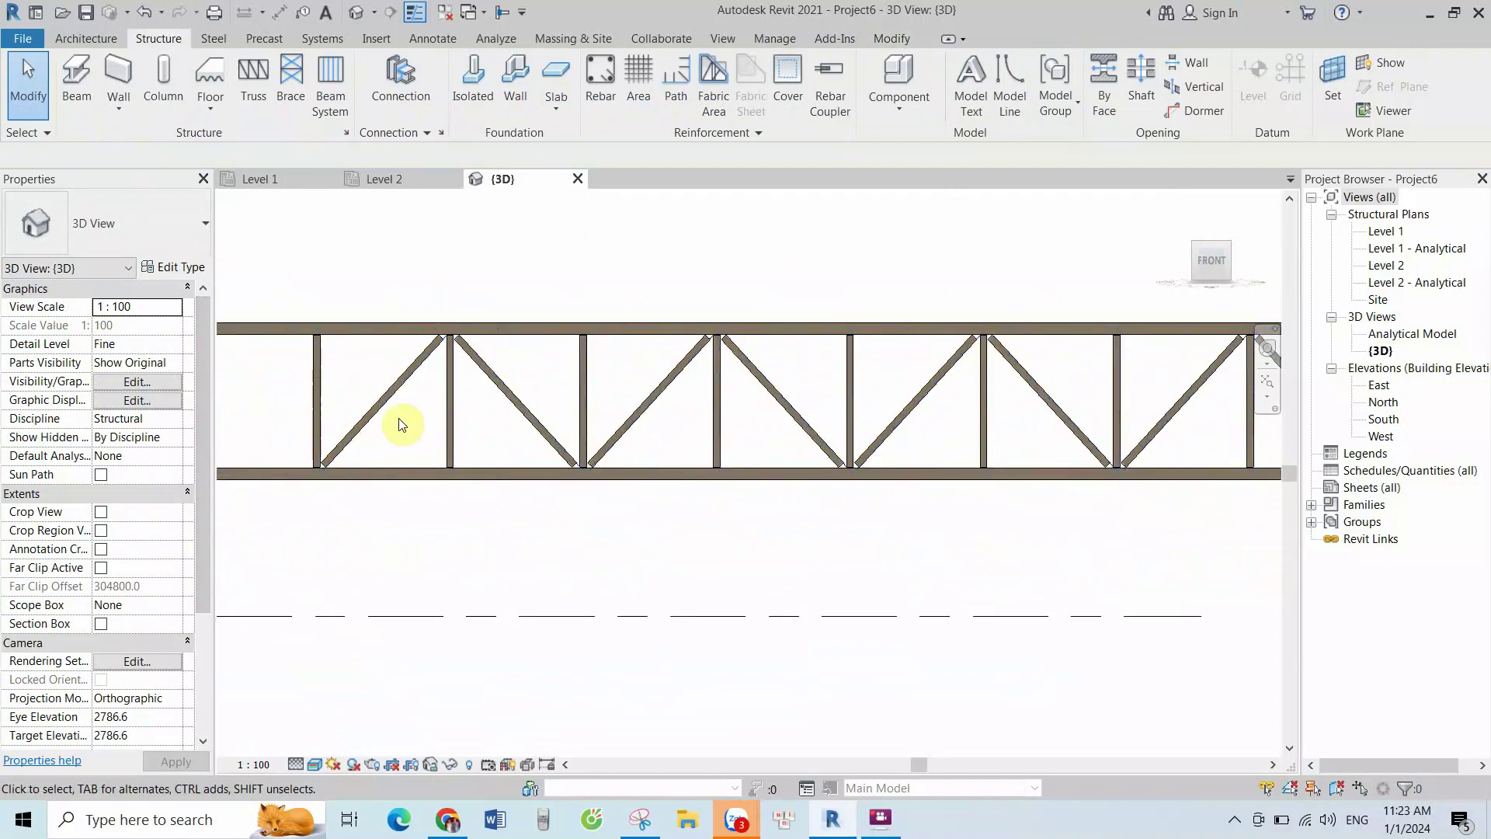
scroll(295, 351, "up", 1)
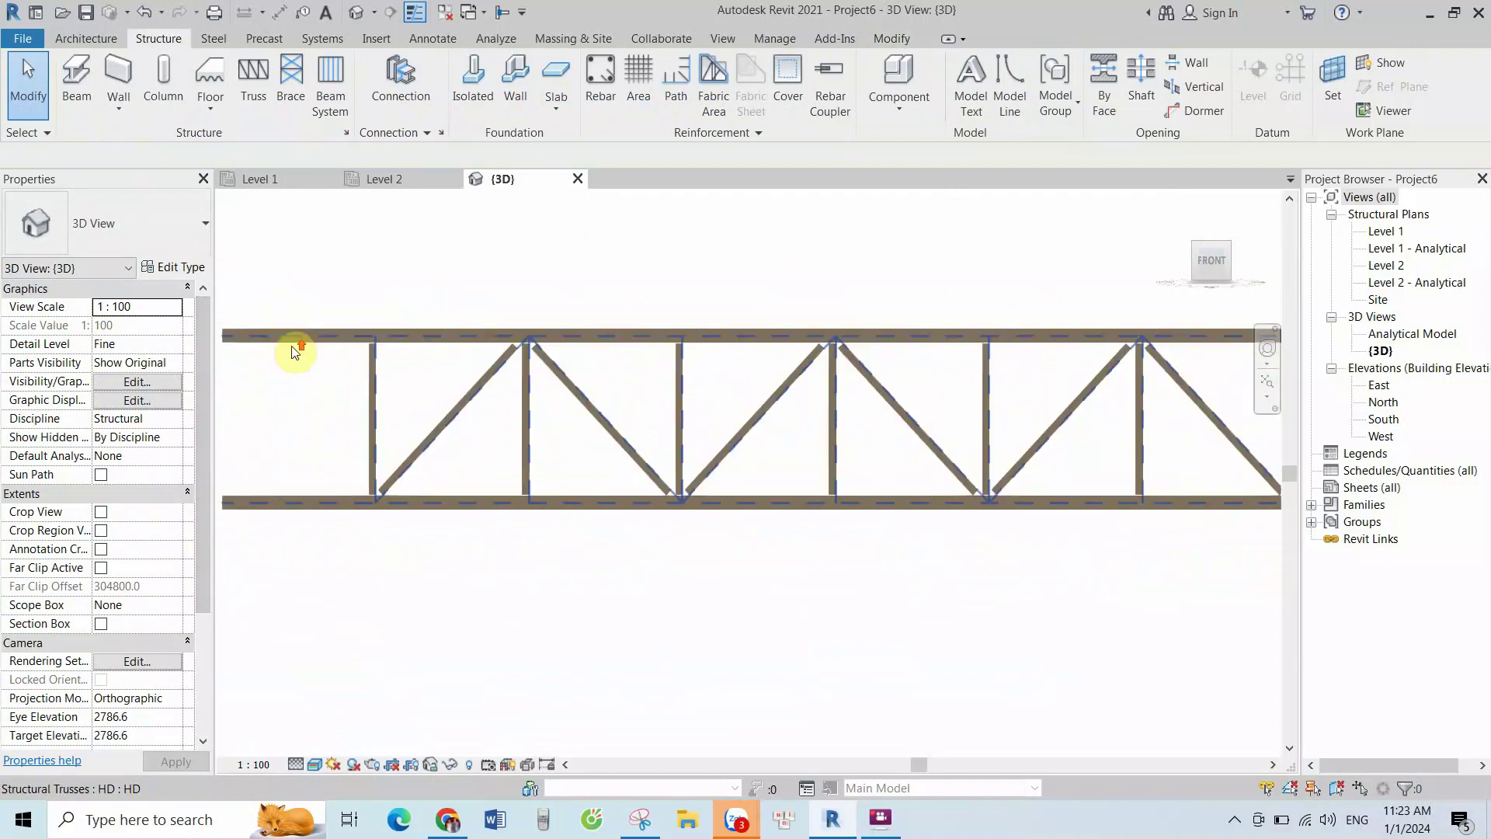
scroll(466, 342, "down", 1)
scroll(362, 351, "up", 2)
scroll(303, 355, "up", 1)
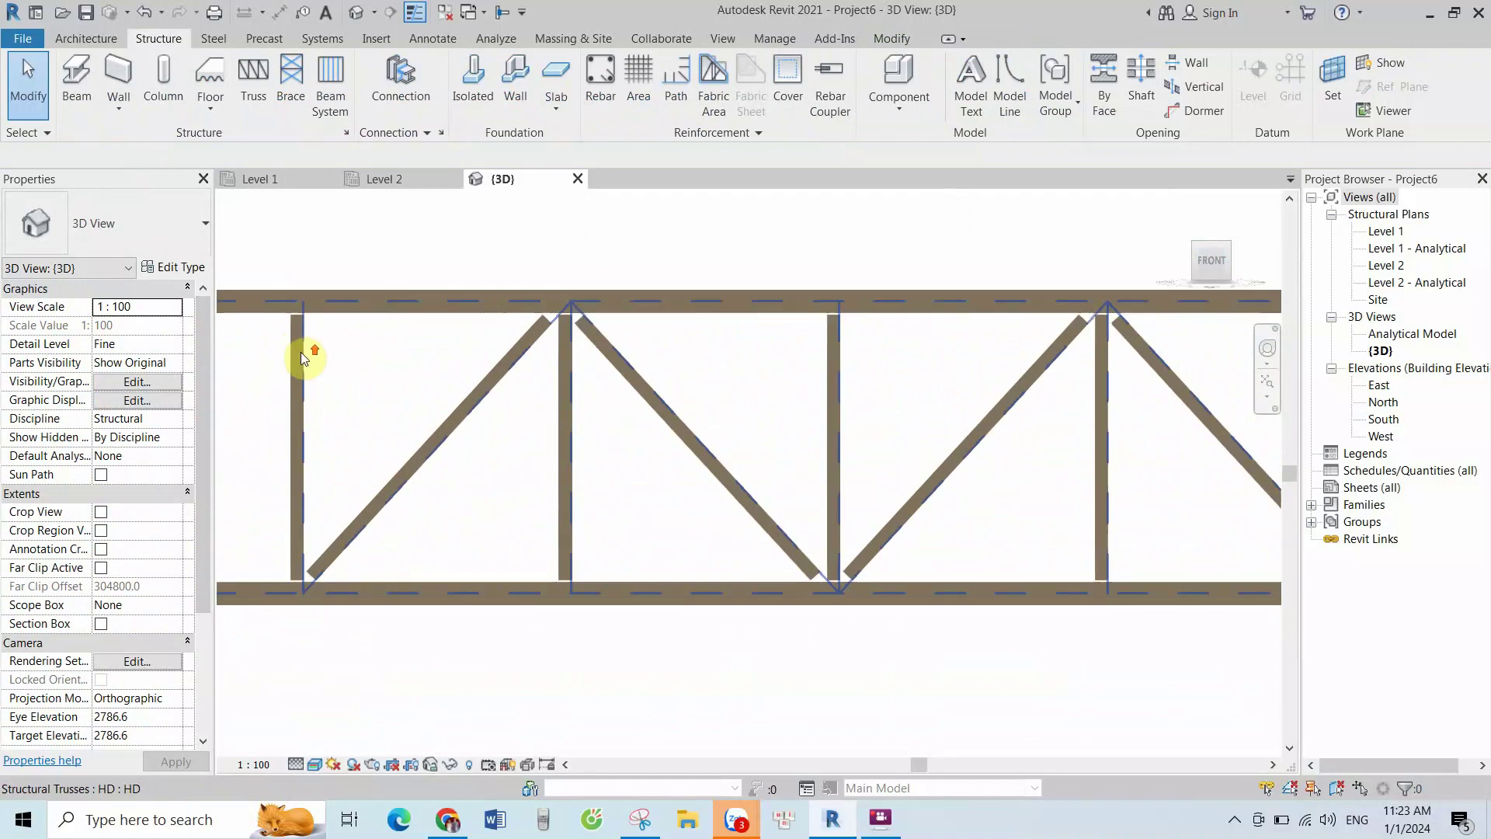
scroll(576, 412, "down", 1)
scroll(342, 389, "up", 1)
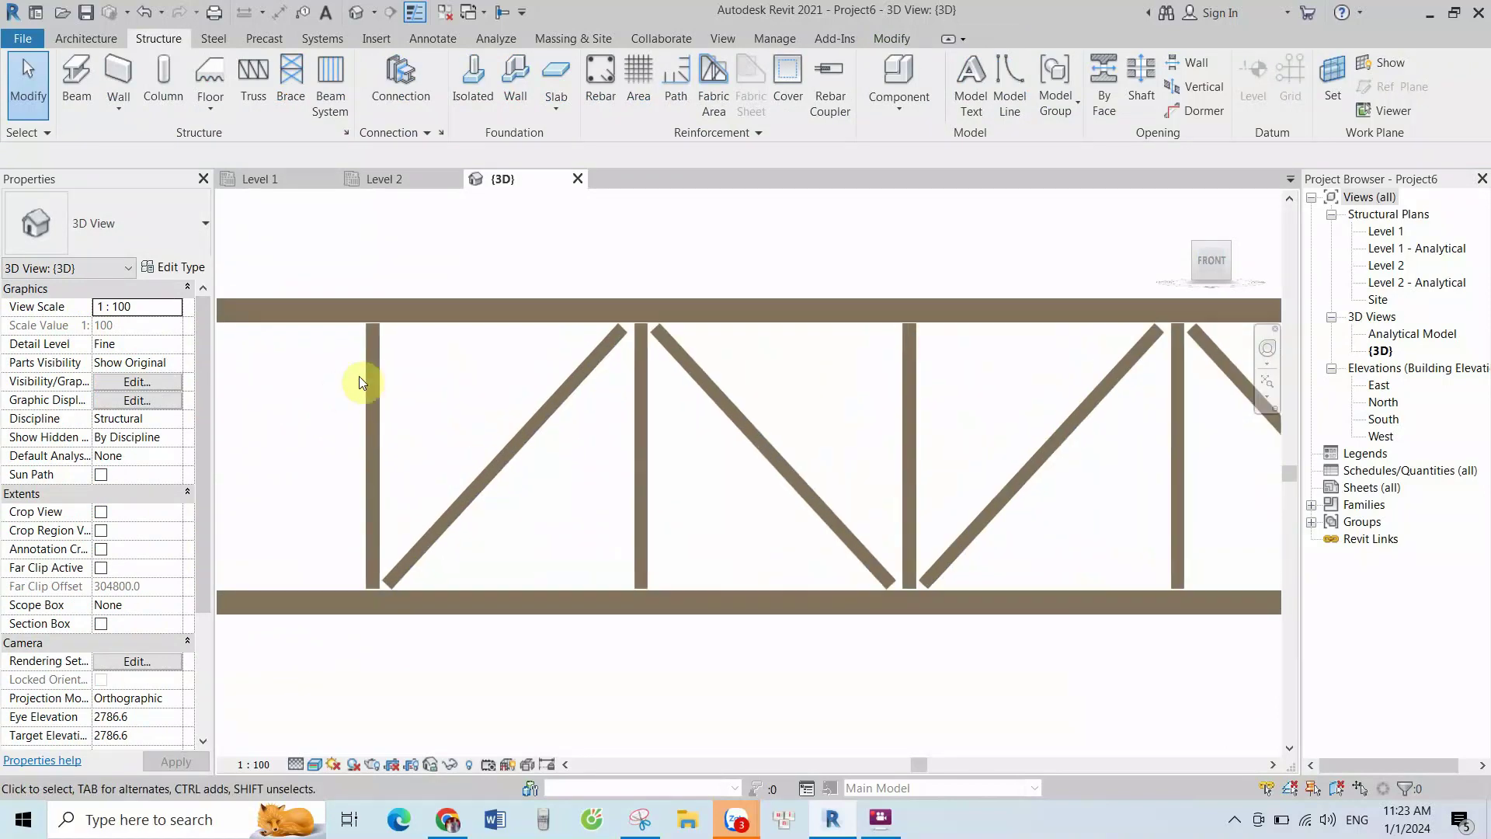
scroll(987, 377, "down", 1)
scroll(932, 384, "down", 1)
scroll(718, 311, "up", 1)
scroll(786, 346, "up", 1)
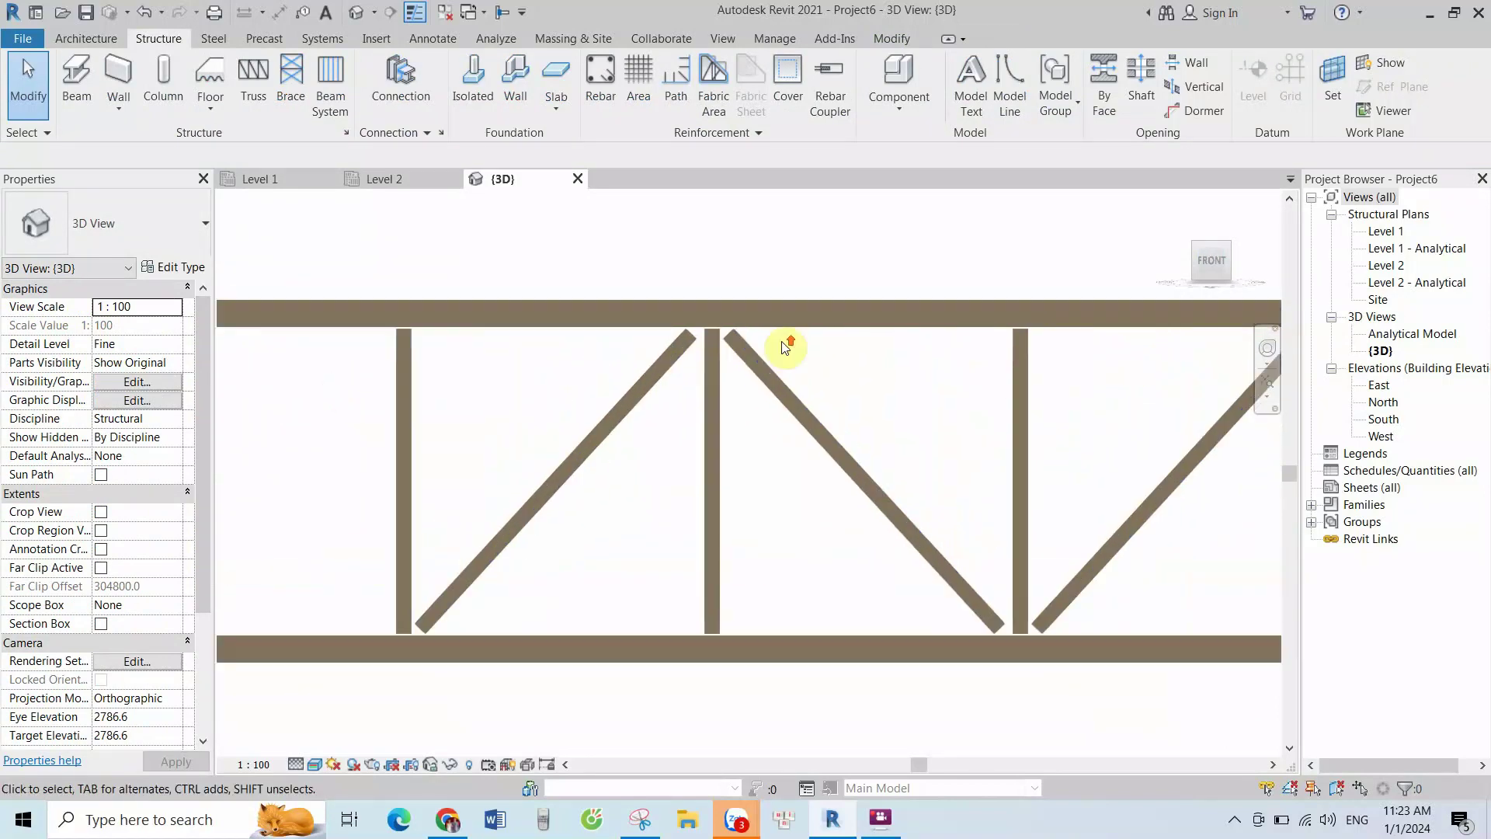
scroll(676, 350, "up", 1)
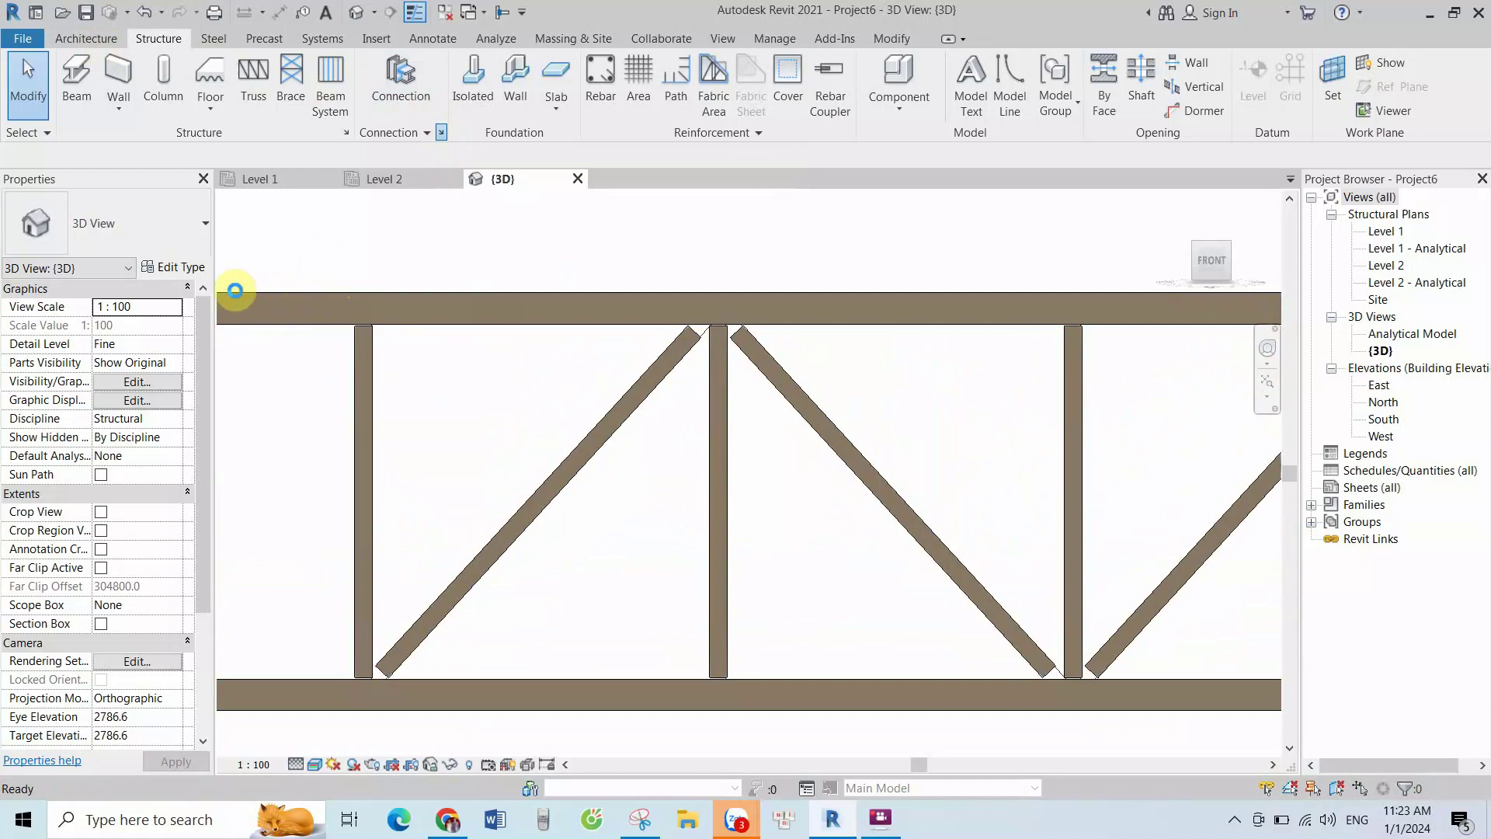
In Connection Settings, choose All available connections, add them and confirm with OK
scroll(504, 378, "down", 2)
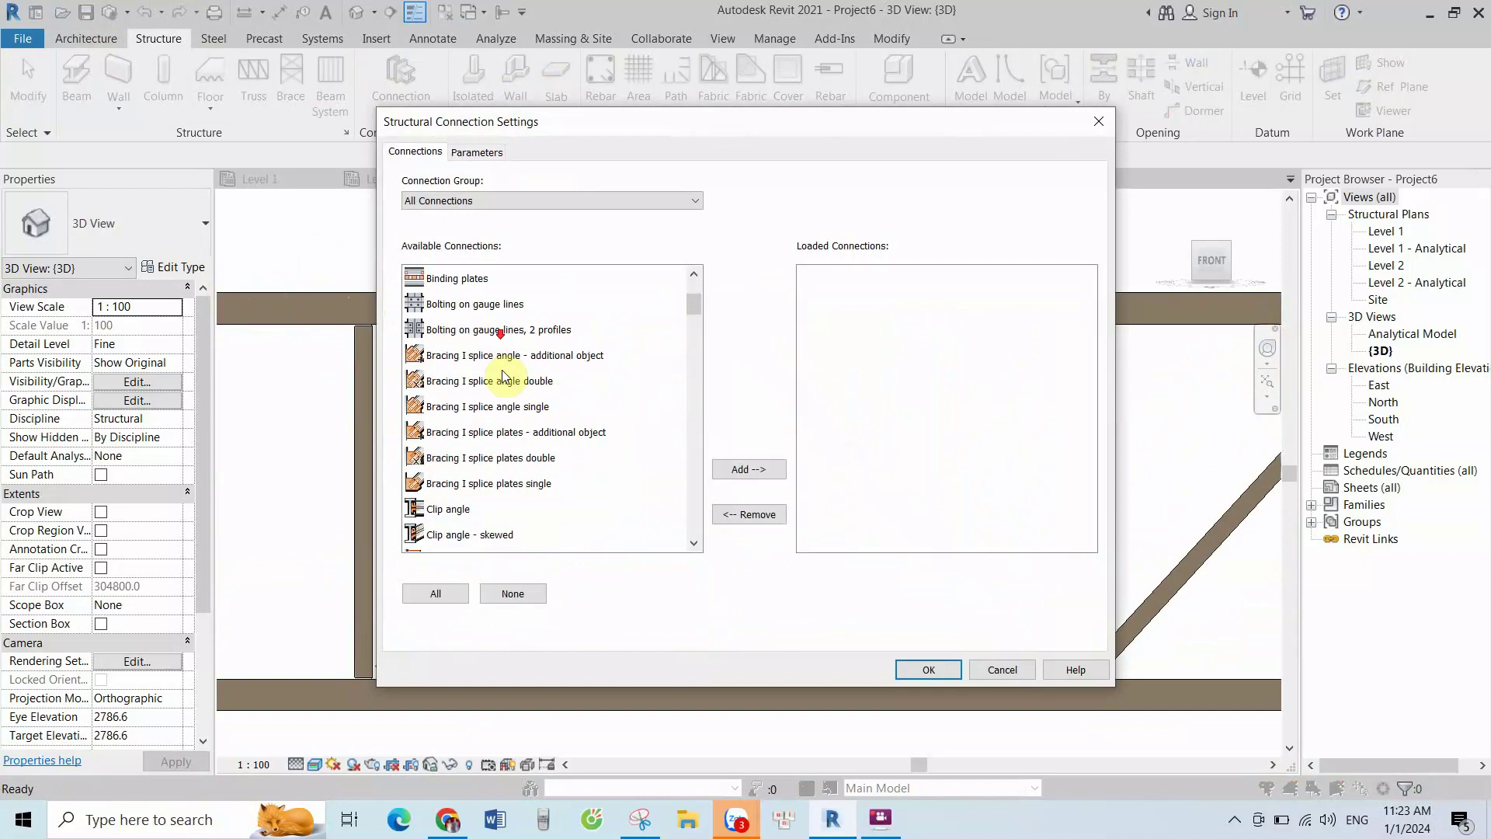
scroll(511, 420, "down", 1)
scroll(547, 381, "down", 2)
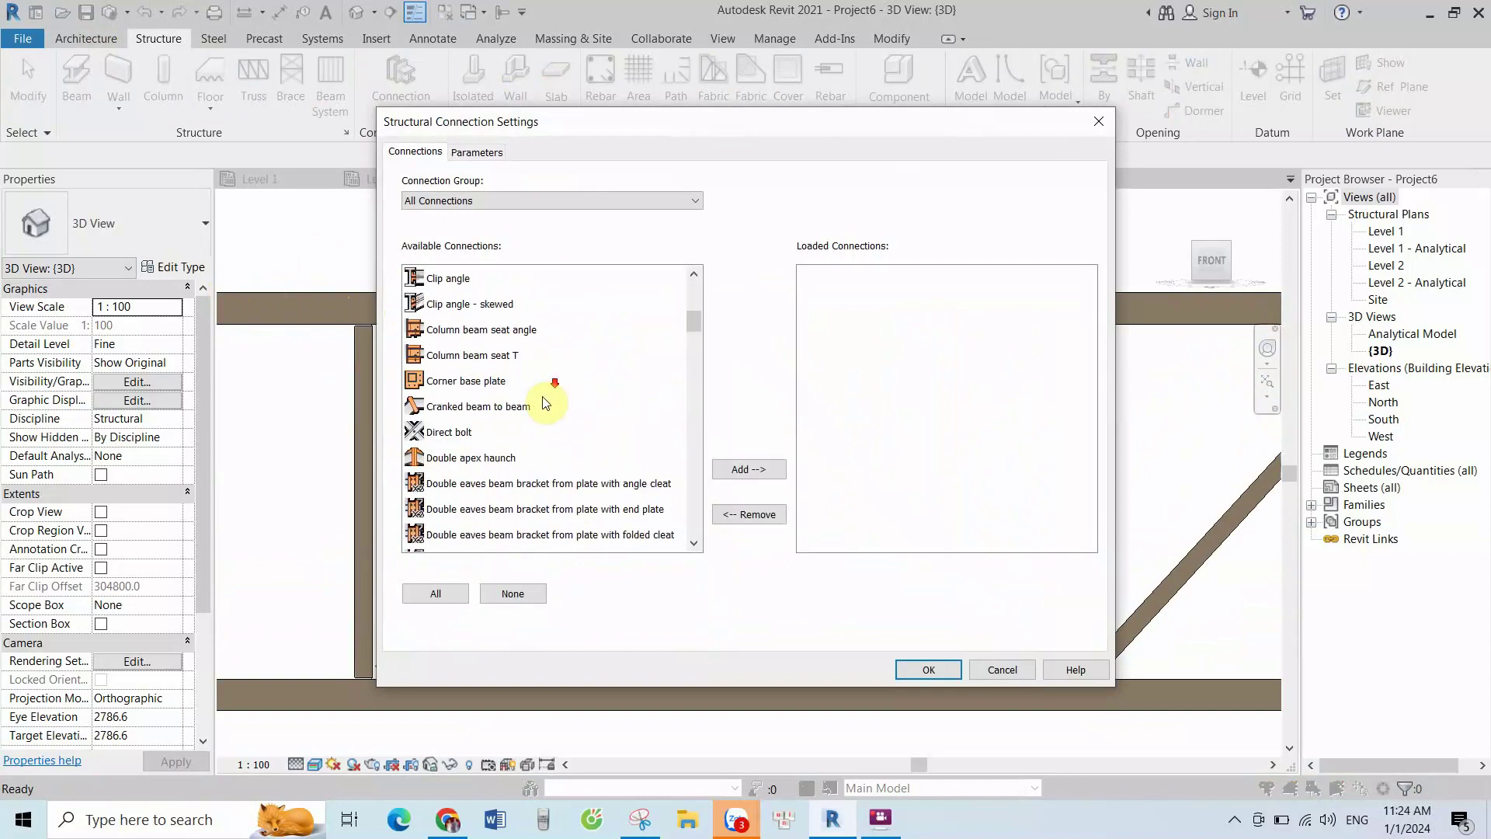
scroll(470, 396, "up", 1)
left_click(448, 593)
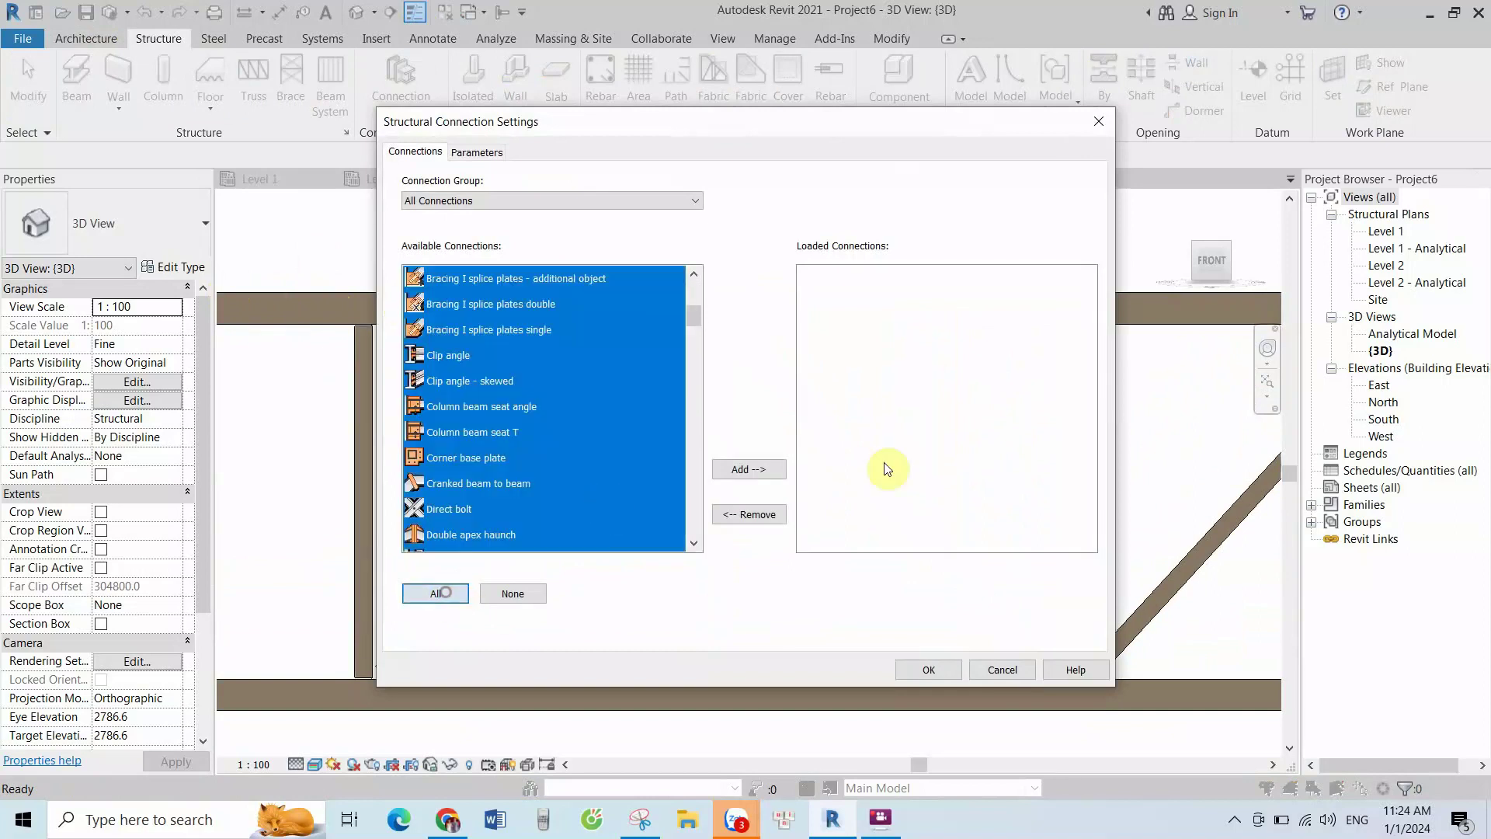
left_click(749, 470)
left_click(941, 674)
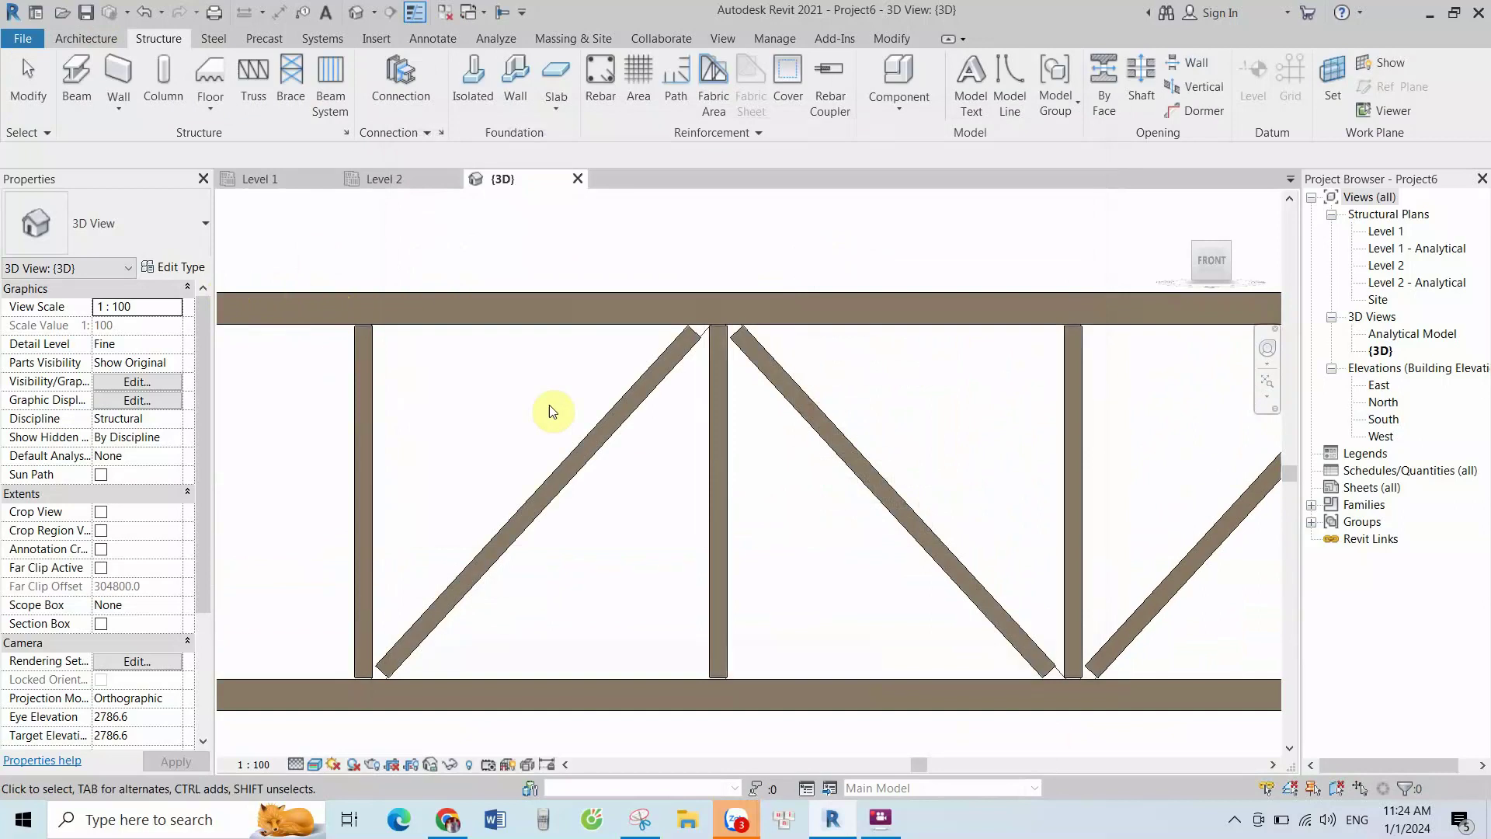
scroll(789, 306, "down", 1)
scroll(709, 365, "down", 1)
scroll(709, 366, "down", 1)
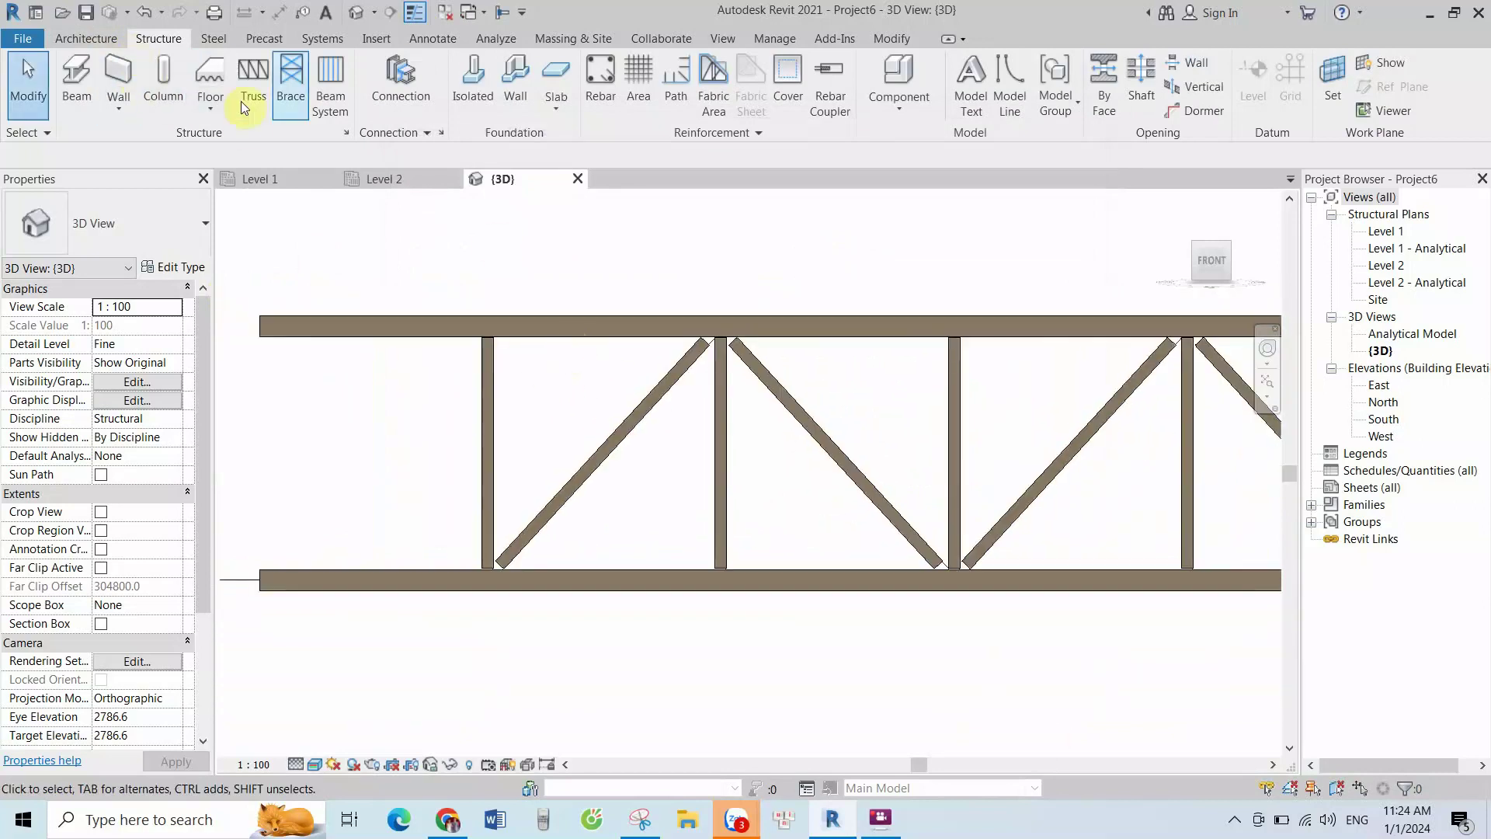
Start the Steel tab Connection tool with the 'Gusset plate for 3 diagonals' type
left_click(224, 44)
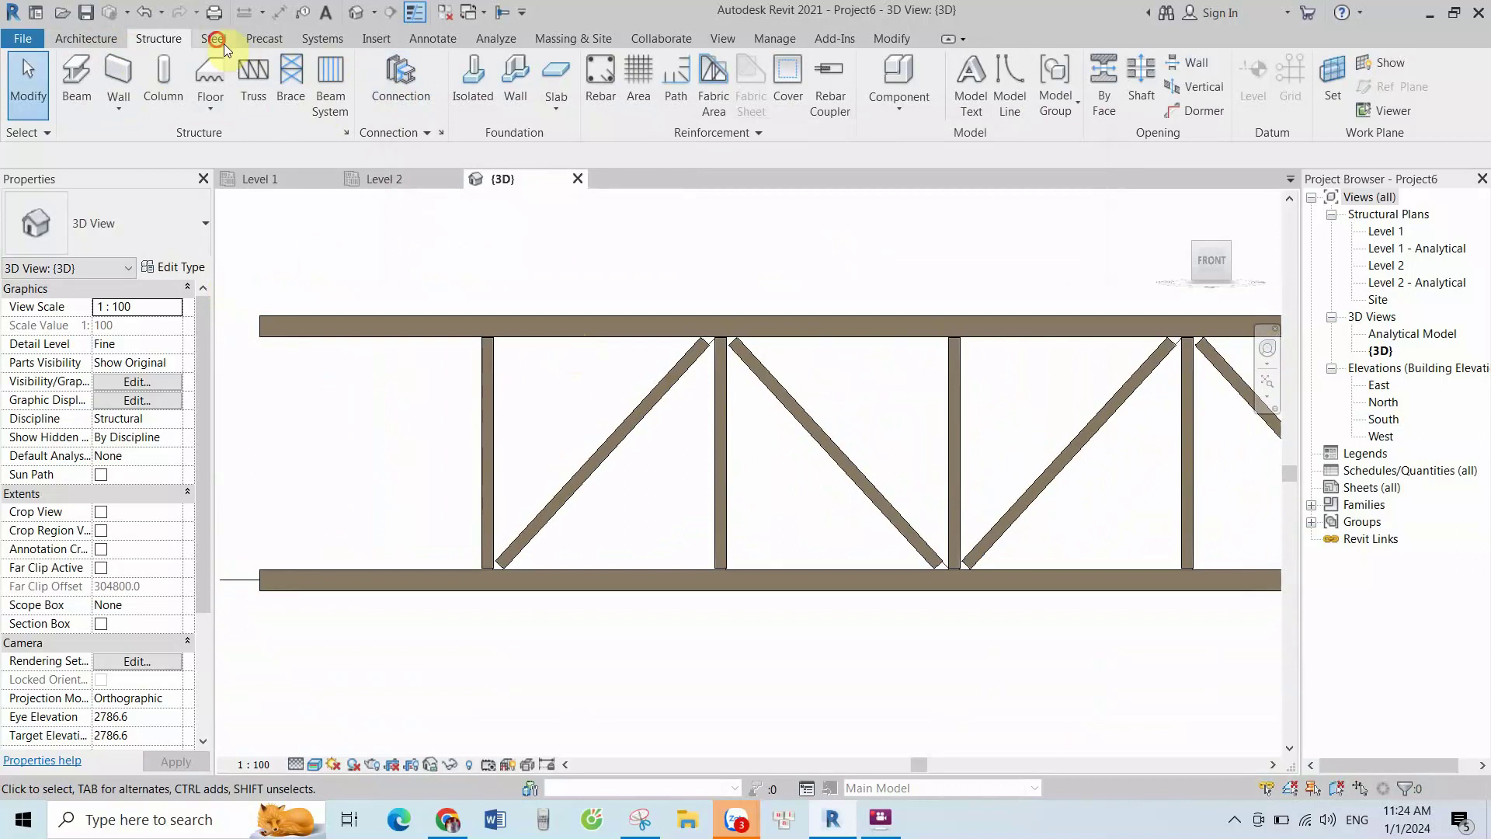
left_click(95, 81)
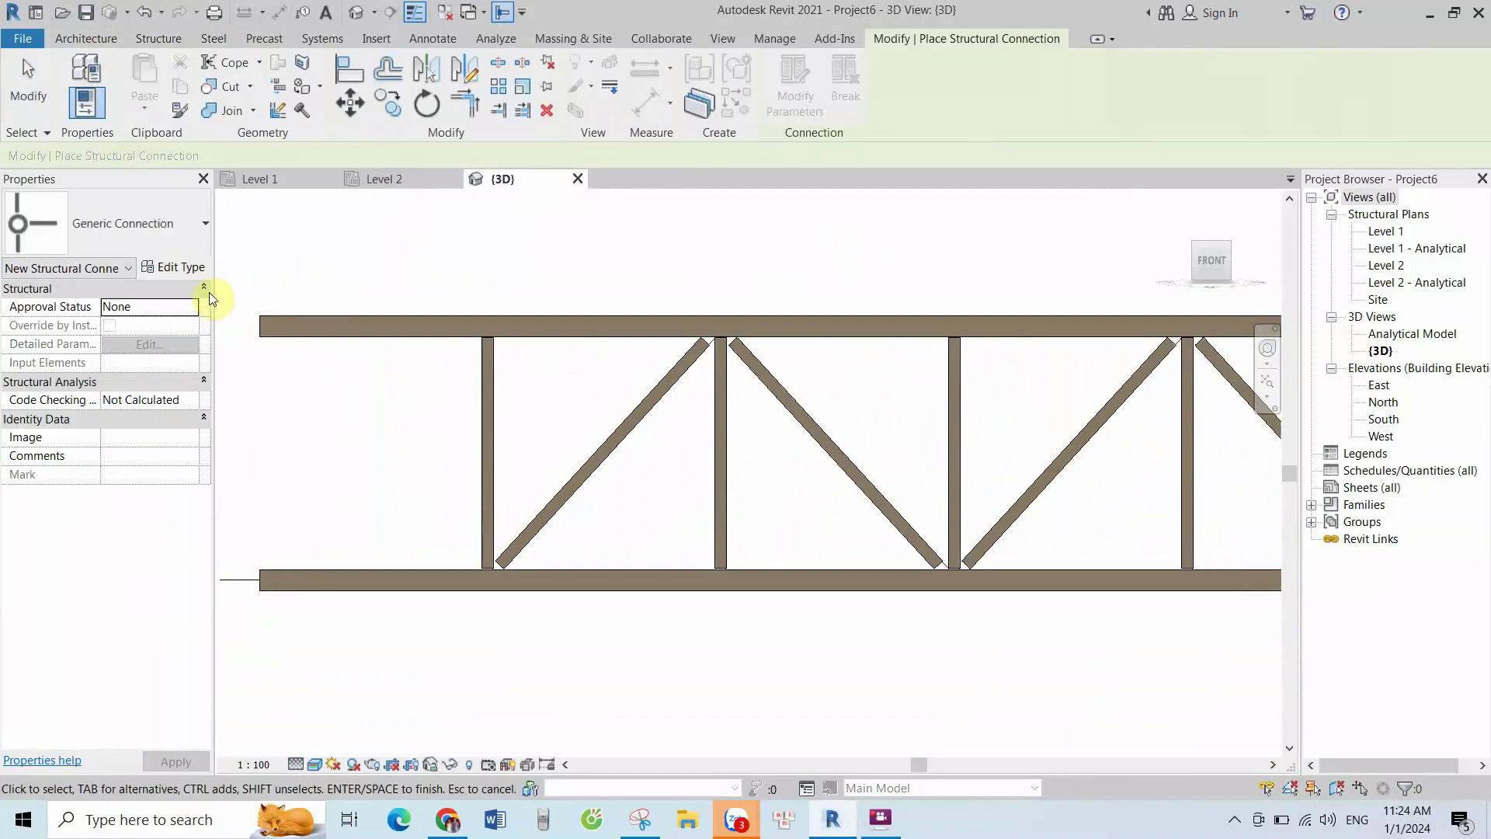
left_click(133, 250)
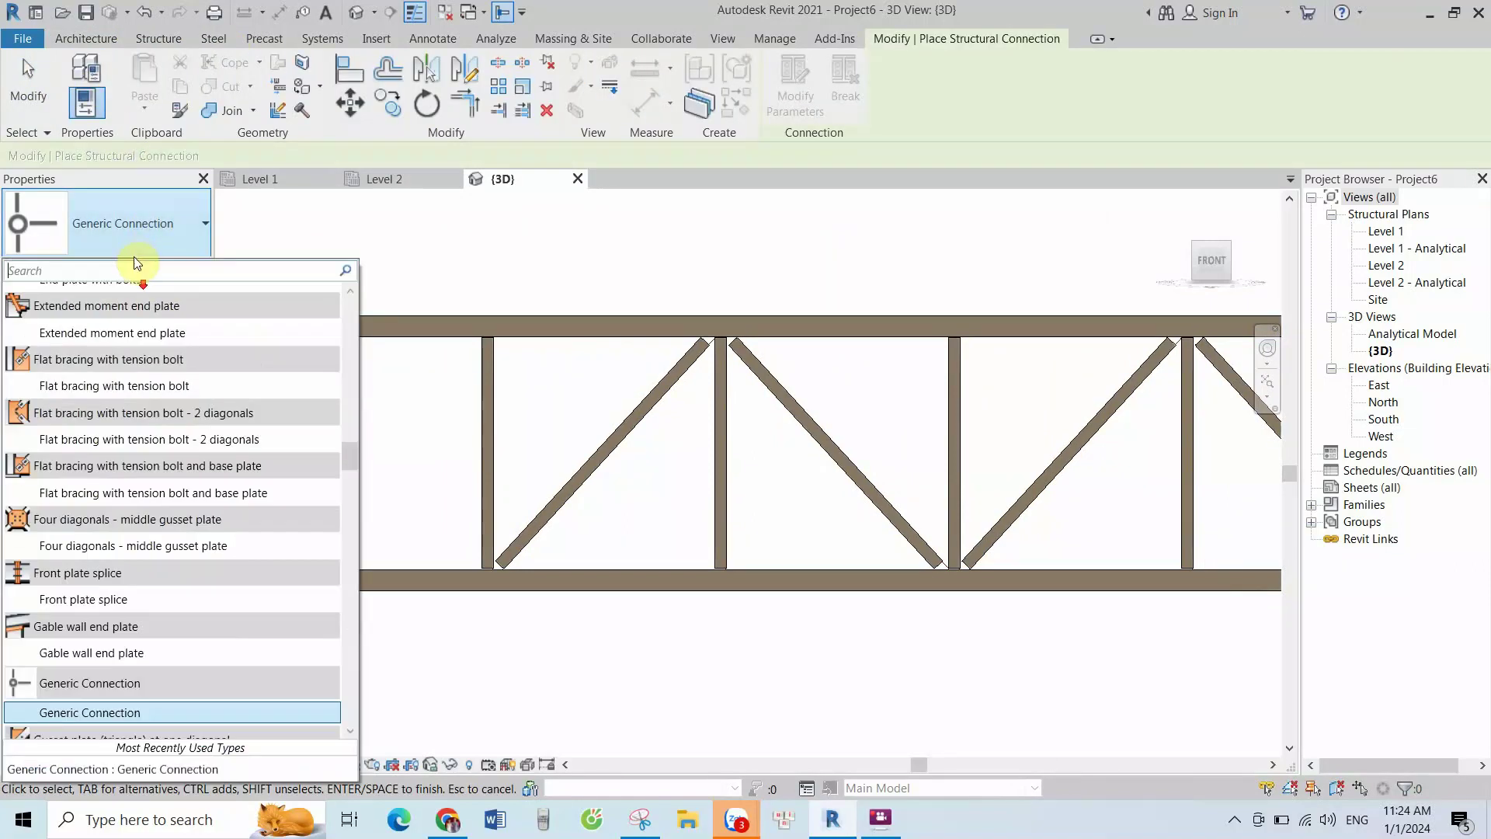
scroll(187, 466, "down", 2)
scroll(190, 556, "down", 2)
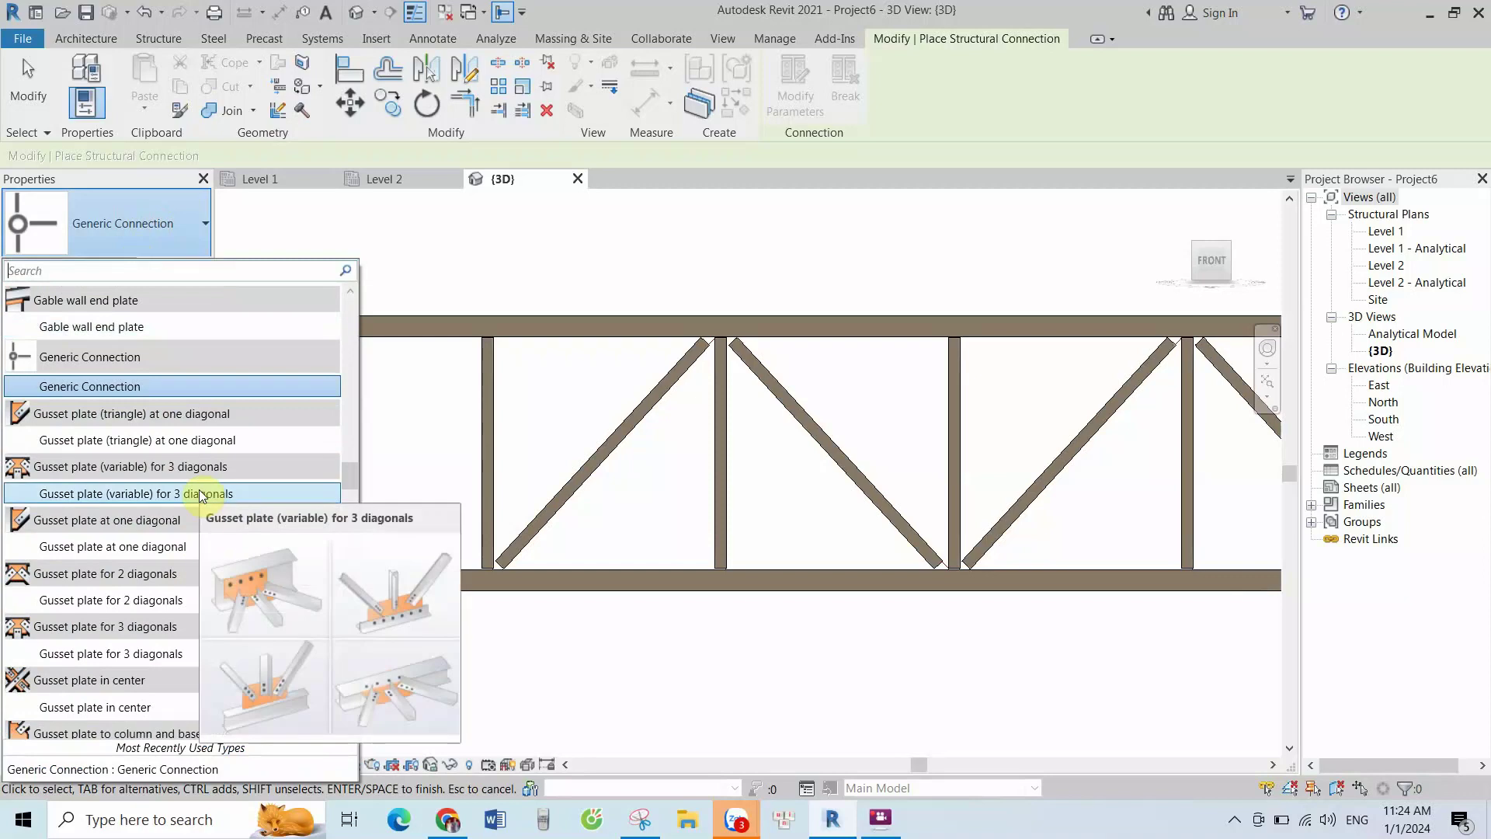
scroll(159, 535, "down", 1)
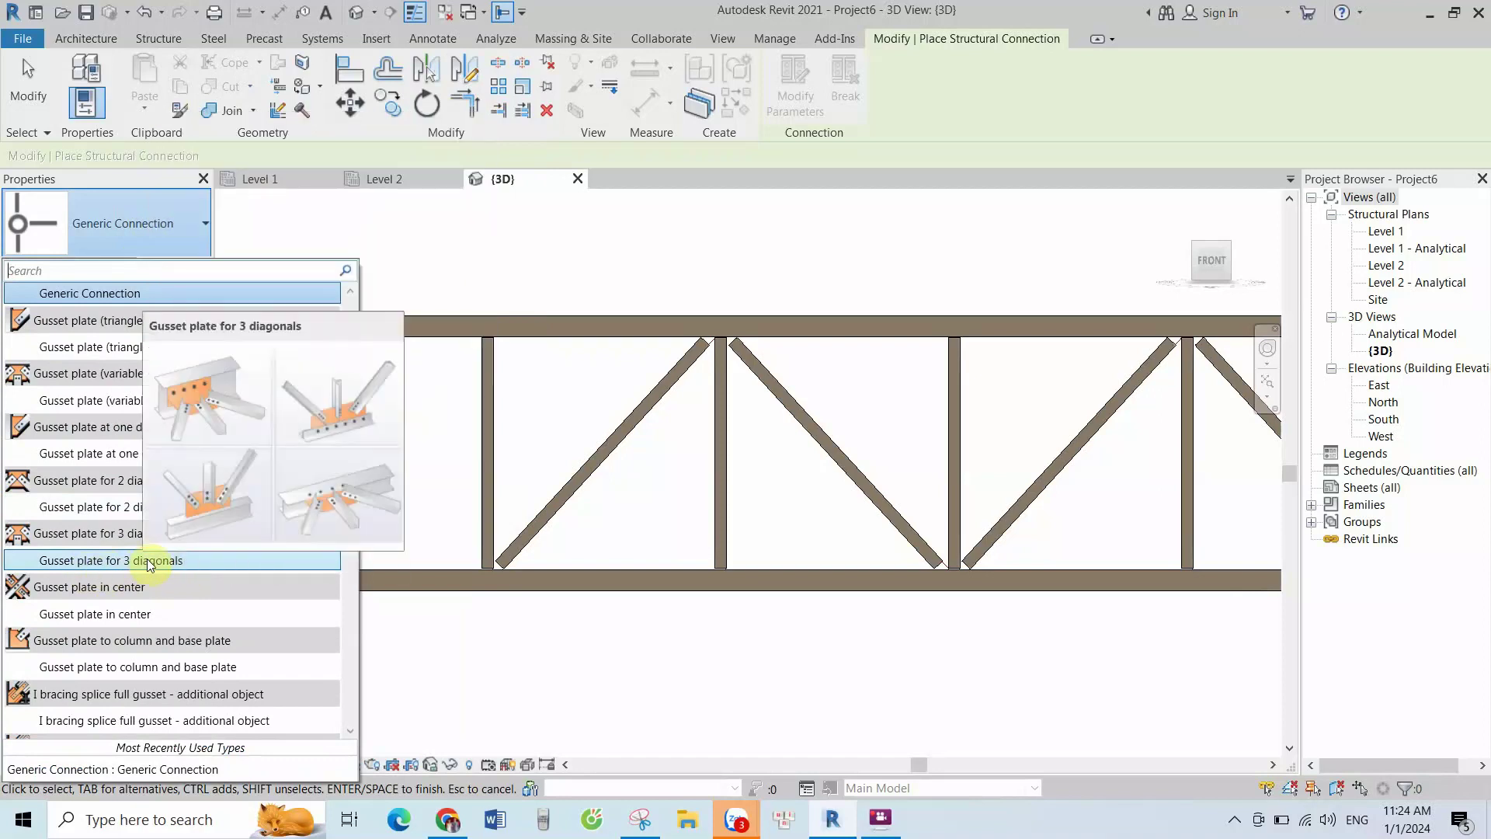
mouse_move(110, 652)
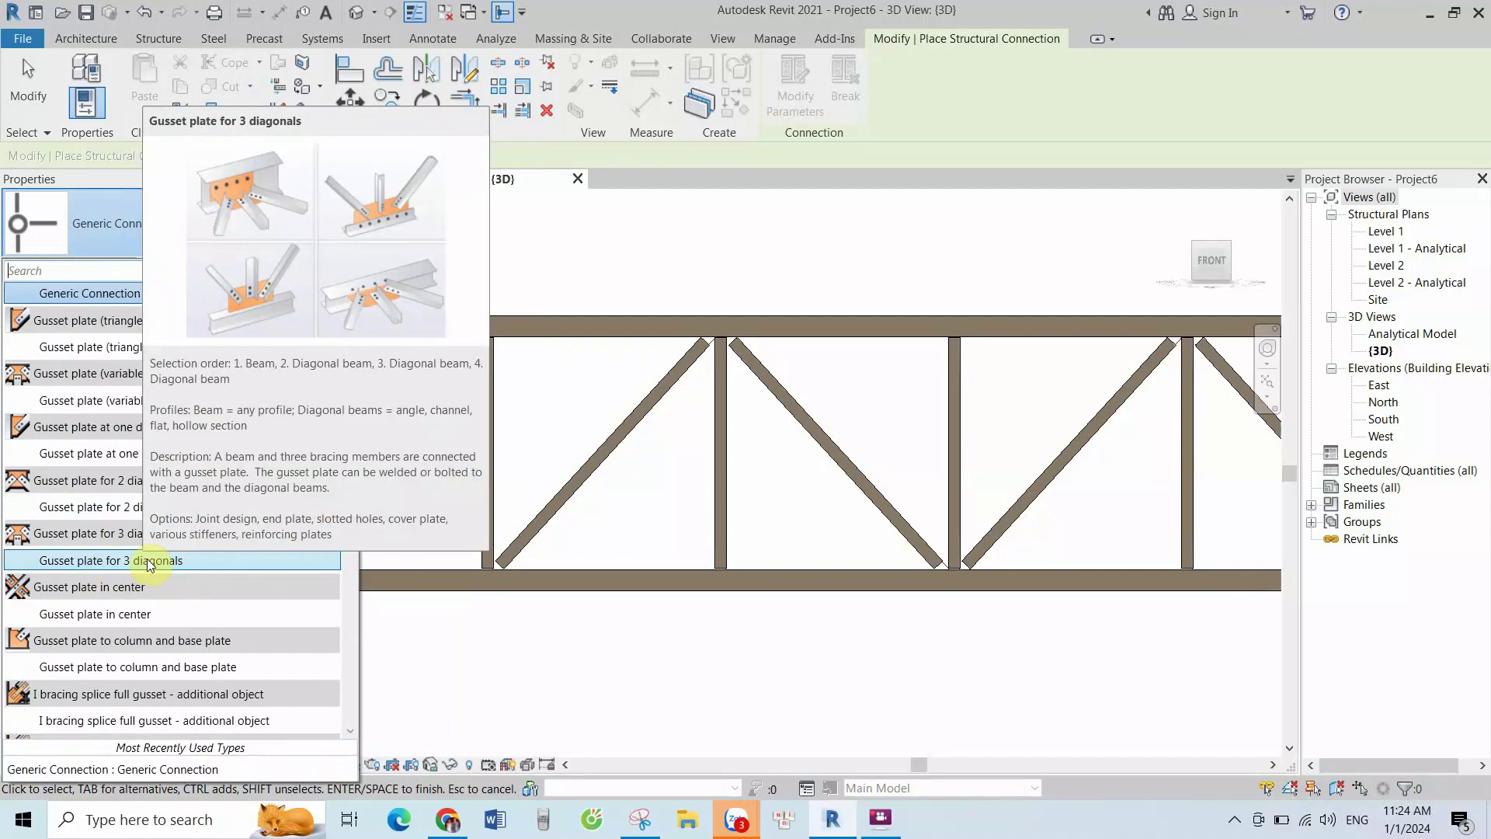
left_click(150, 560)
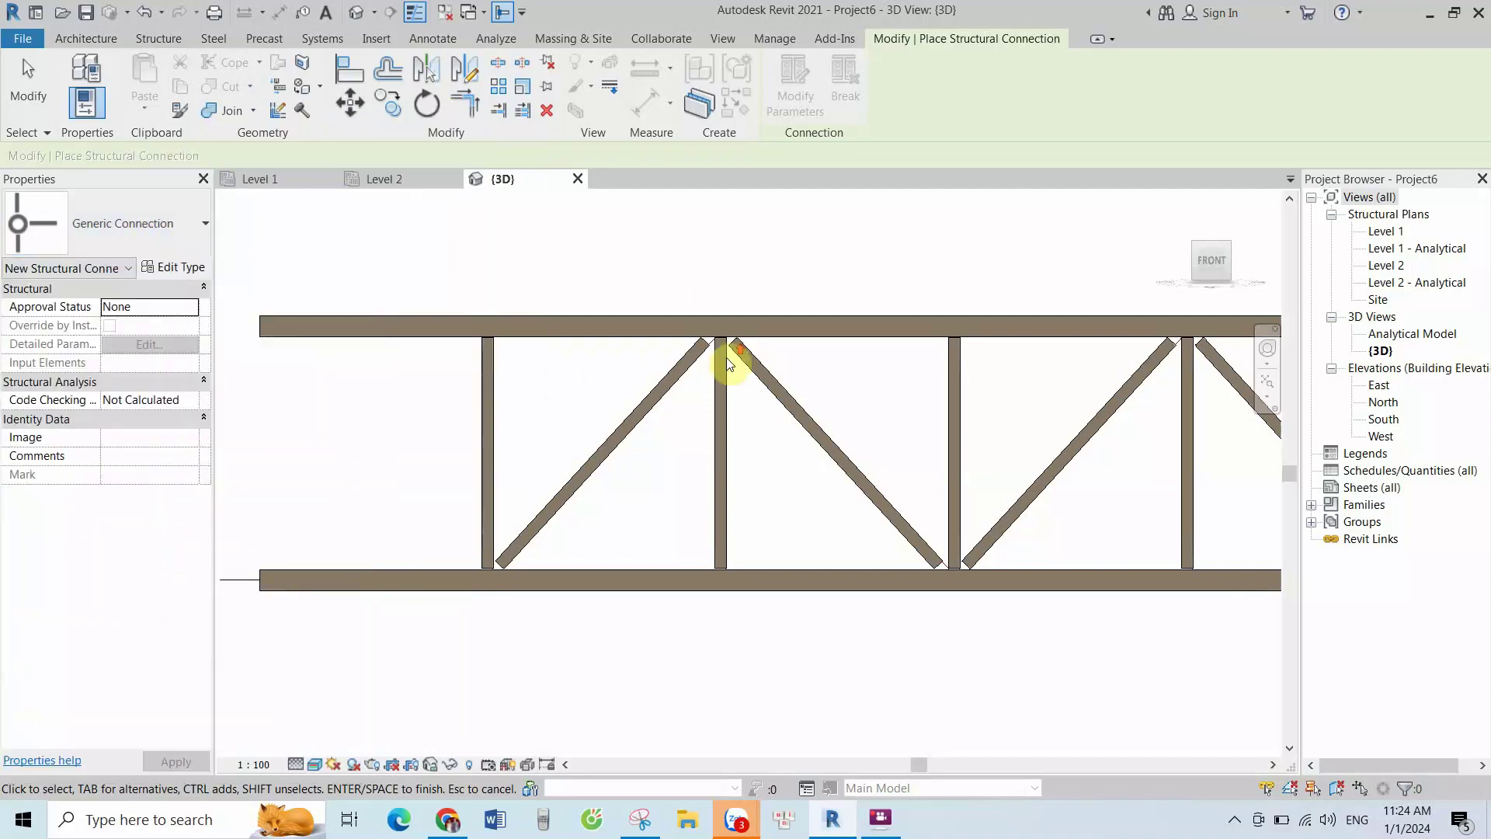
scroll(692, 347, "up", 2)
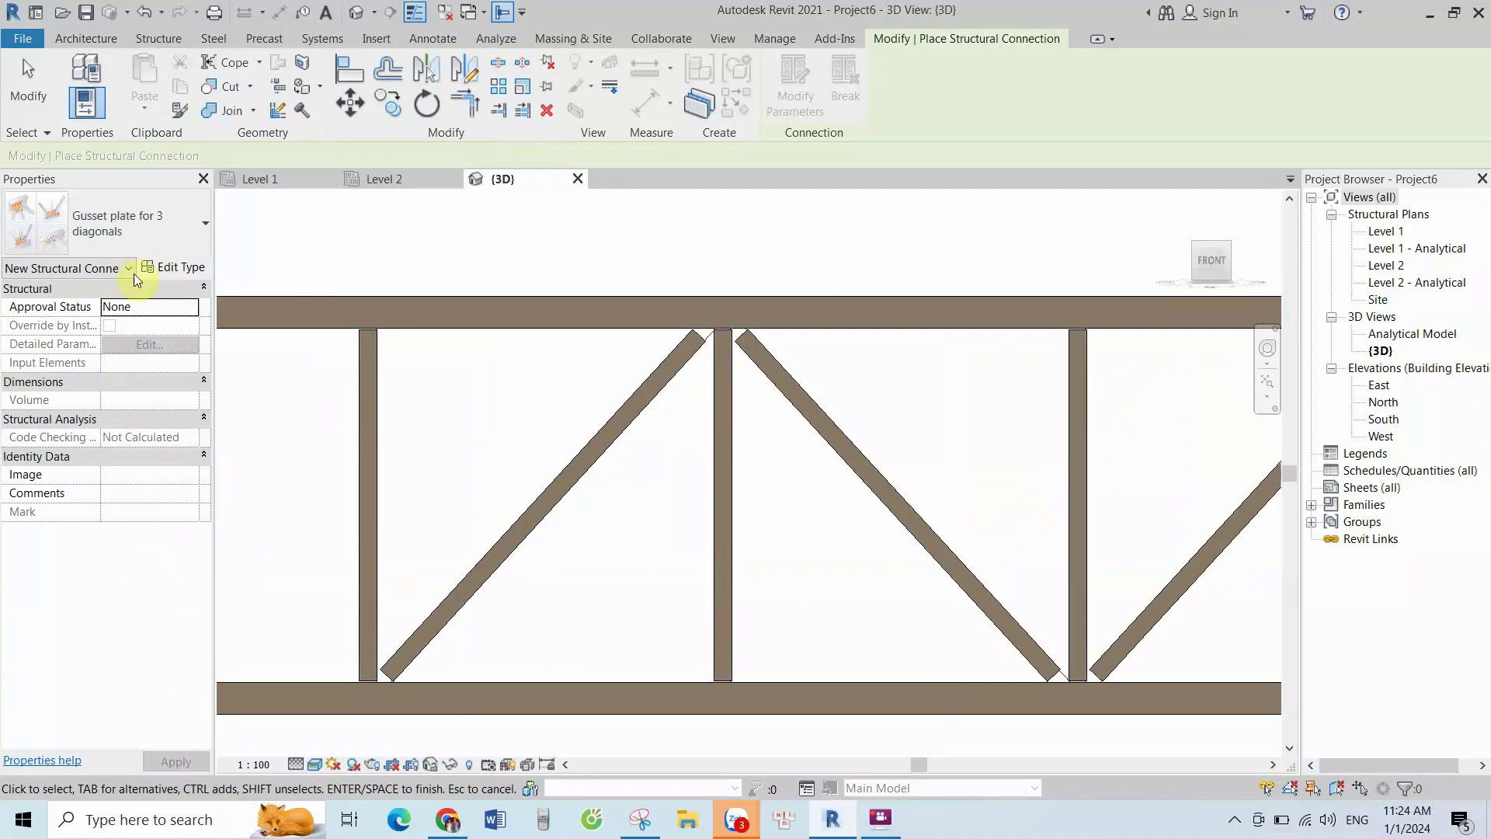
Connect the top chord, left diagonal, vertical and right diagonal with a Gusset plate for 3 diagonals
left_click(173, 237)
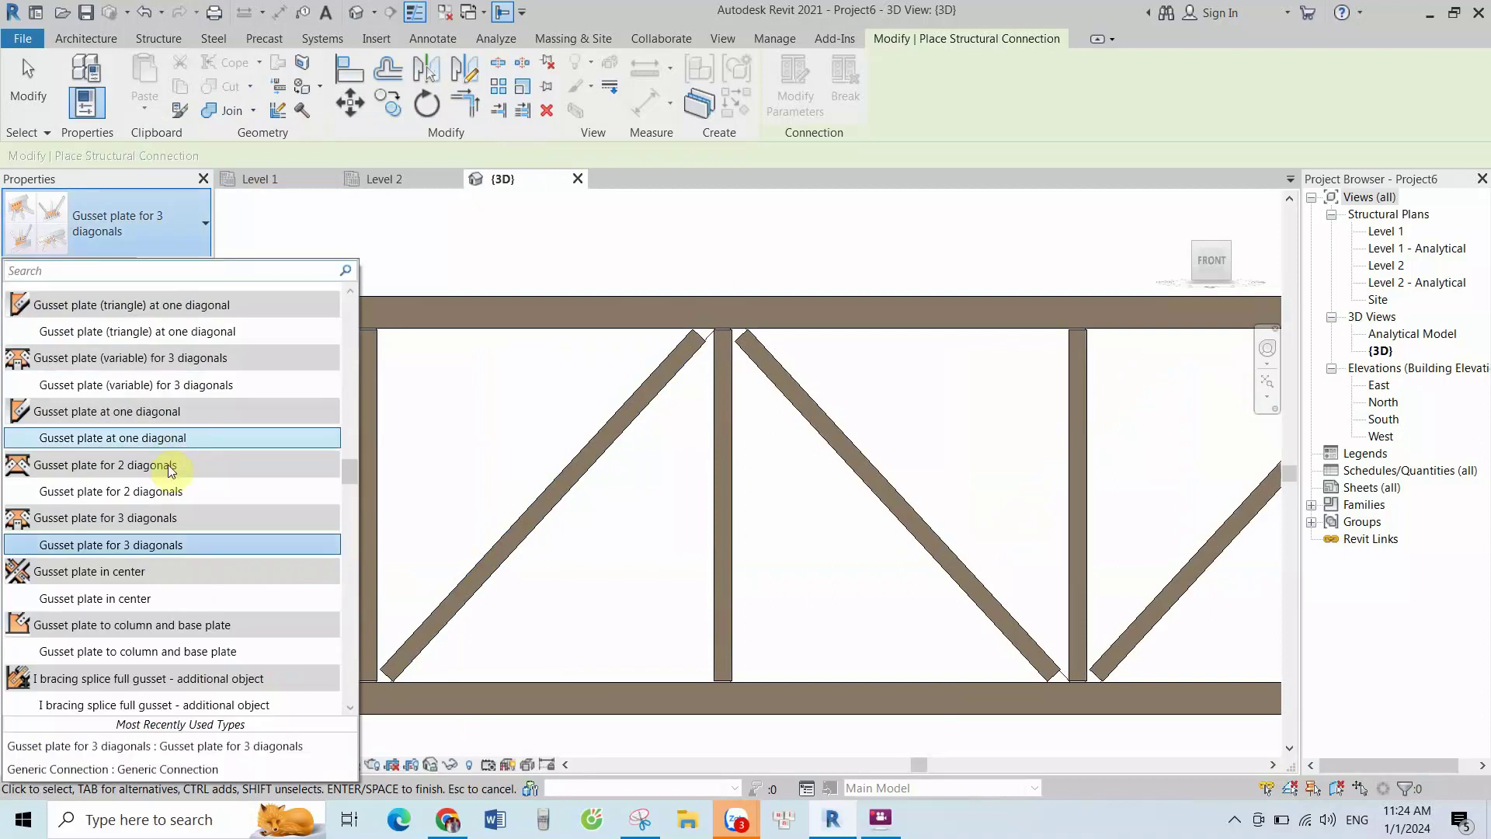
mouse_move(186, 545)
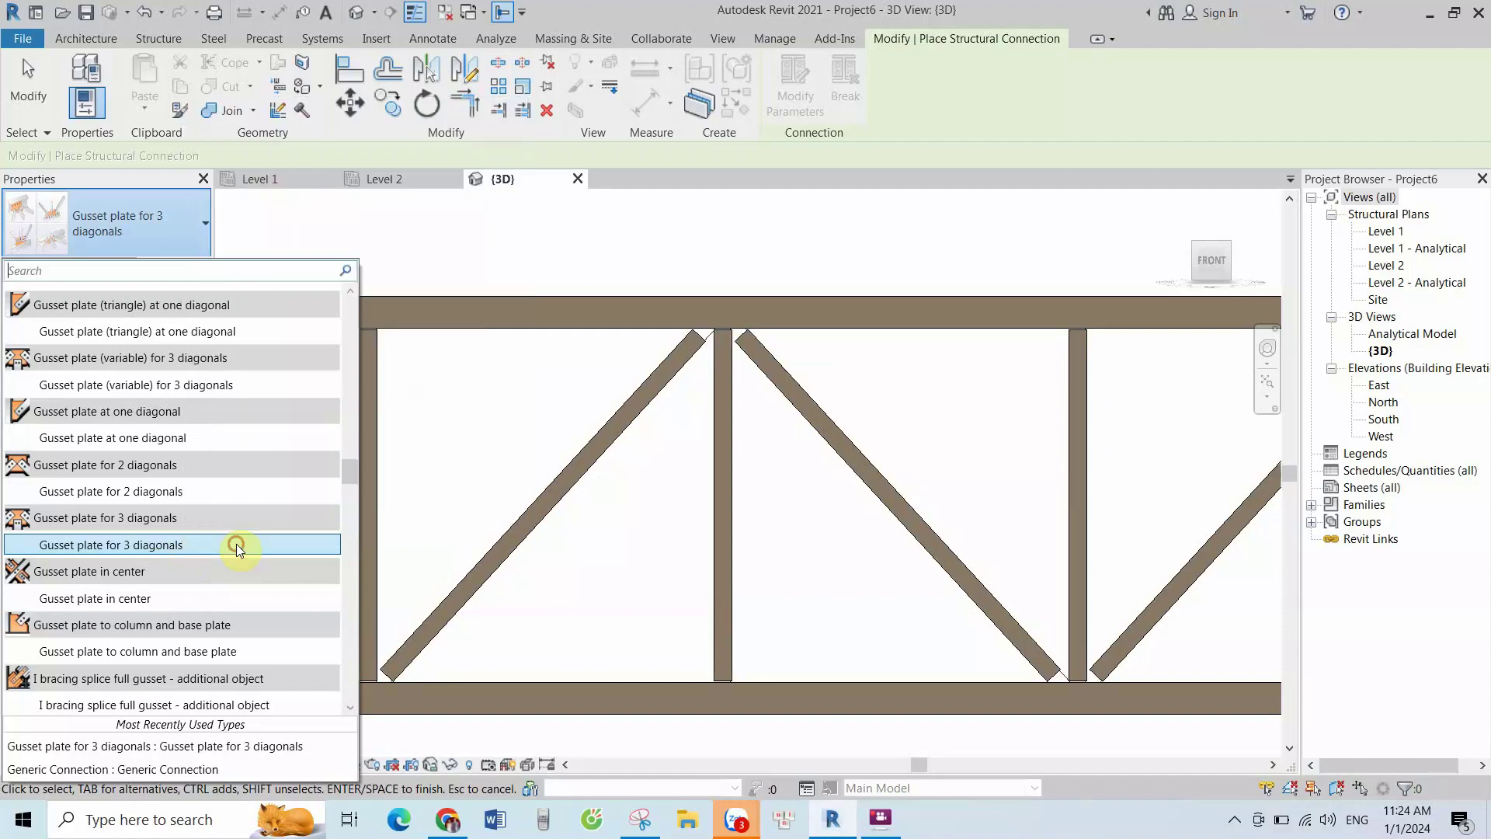
left_click(236, 544)
left_click(626, 324)
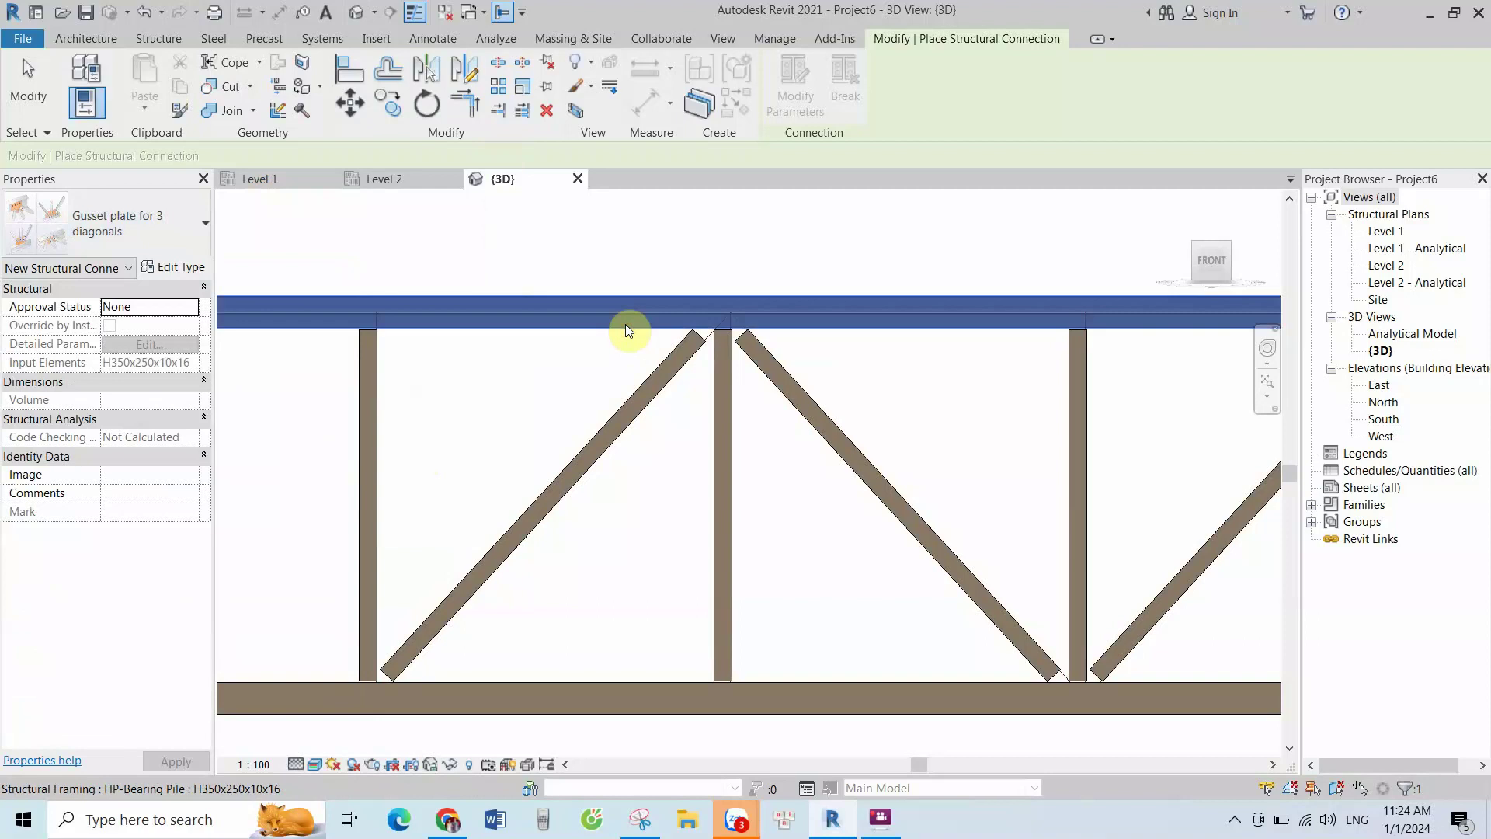
left_click(673, 371)
left_click(733, 387)
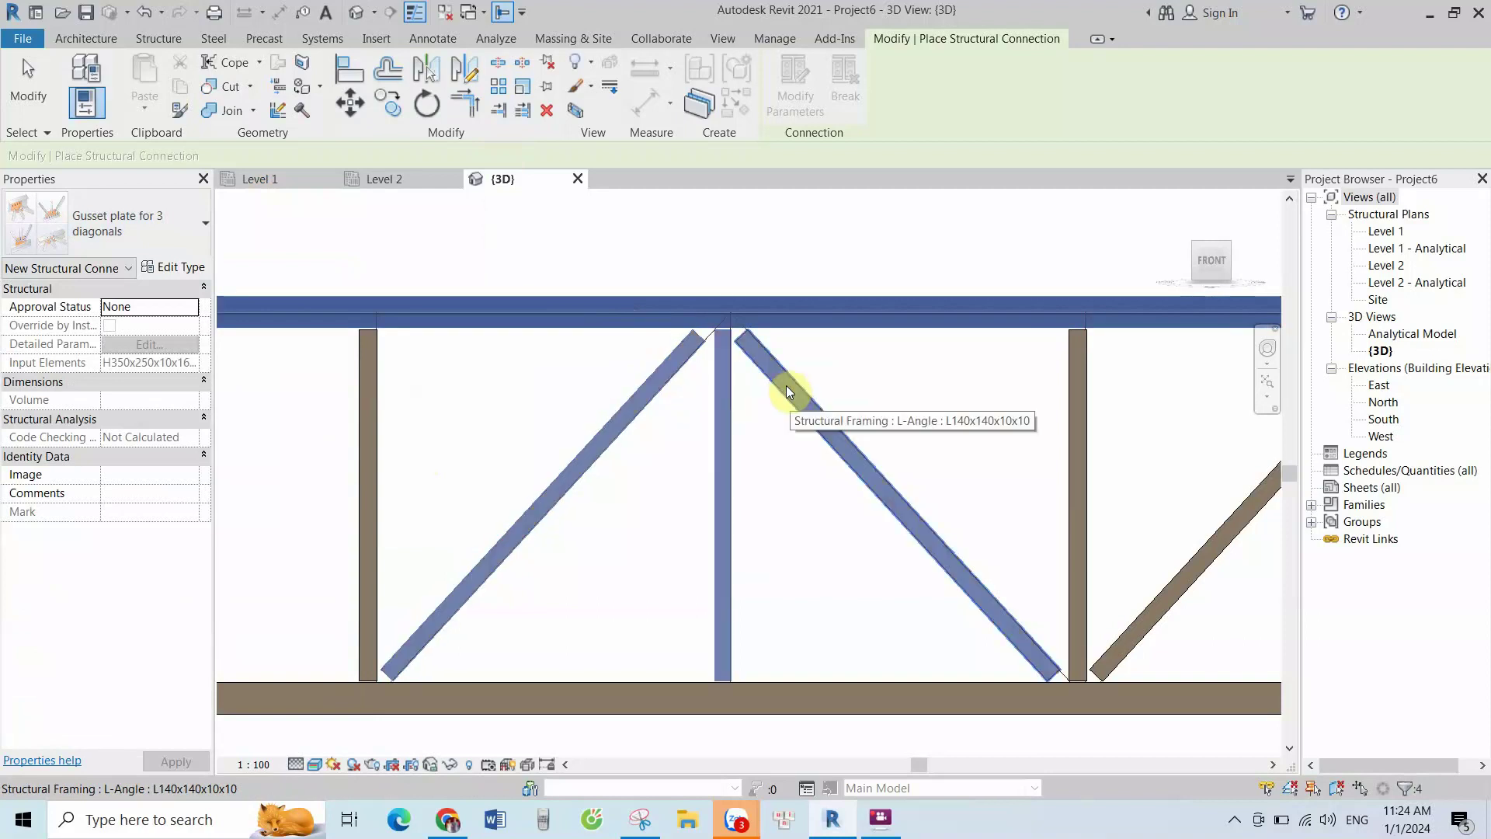
left_click(784, 385)
scroll(714, 336, "down", 1)
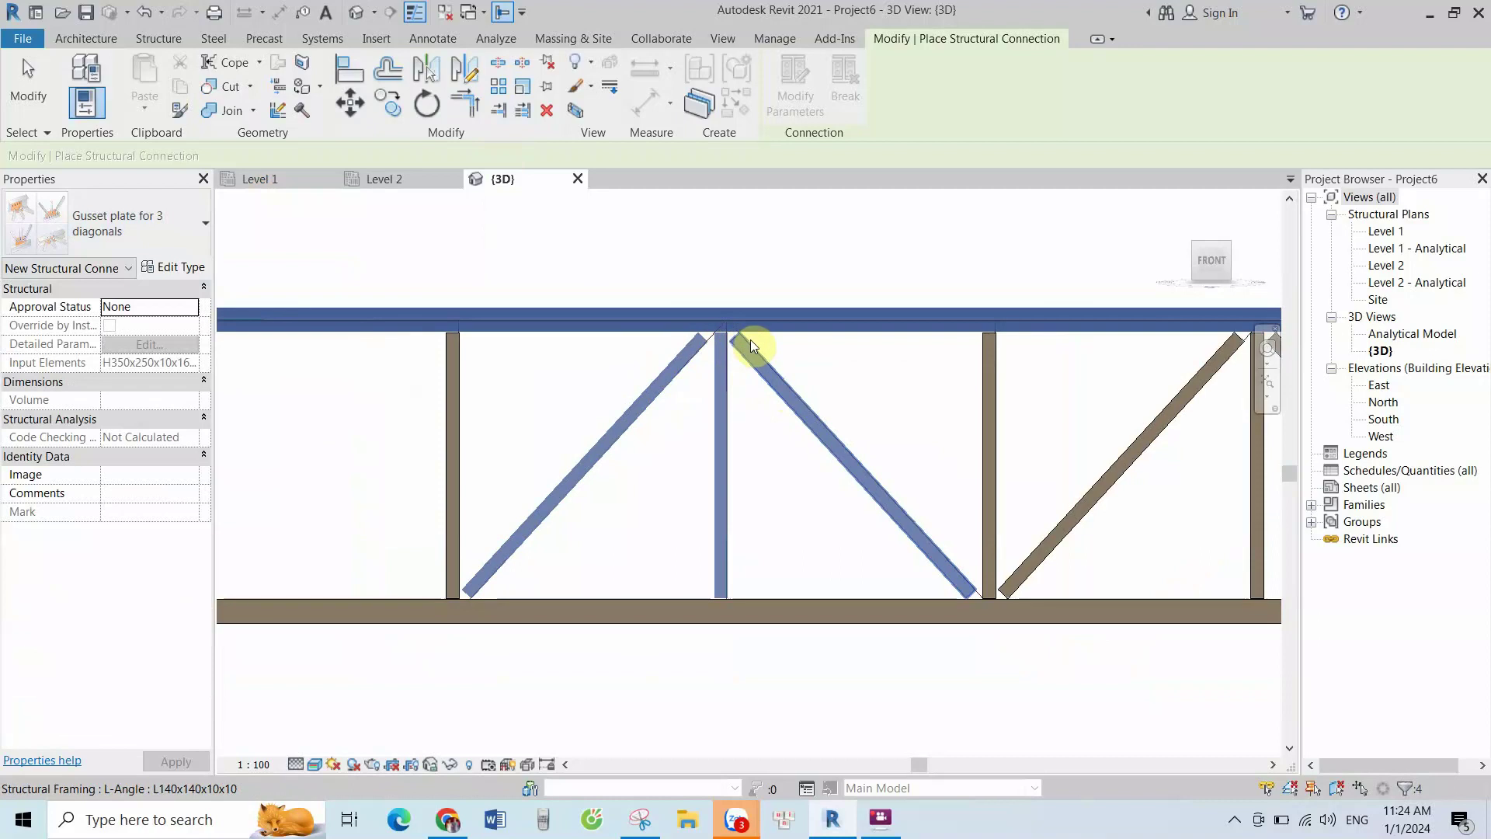
key("Return")
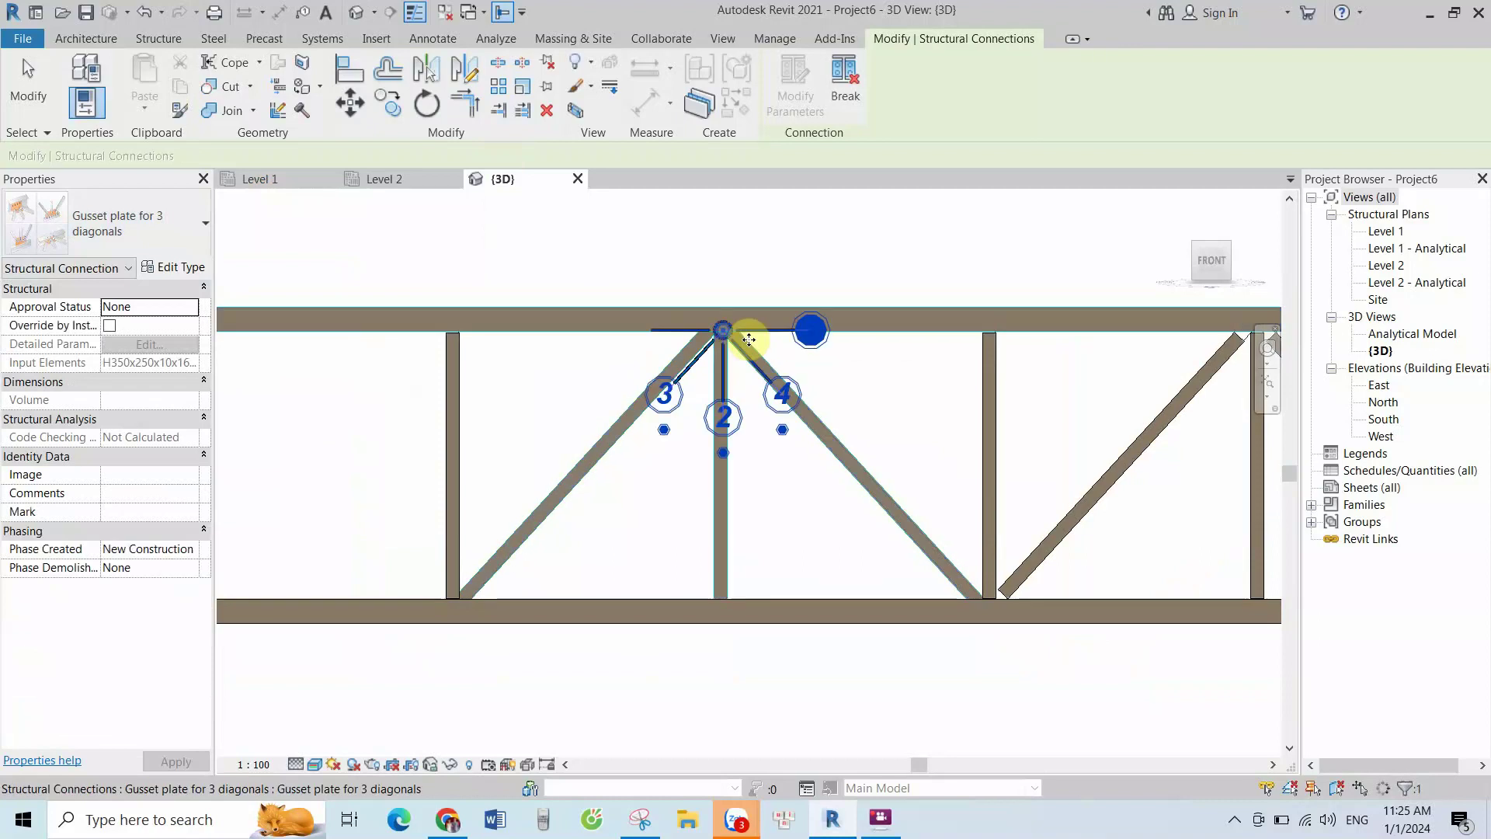
Cycle the main member through the diagonals and vertical to the top chord, dismissing the creation error
scroll(805, 404, "up", 2)
scroll(710, 338, "up", 1)
scroll(659, 306, "up", 1)
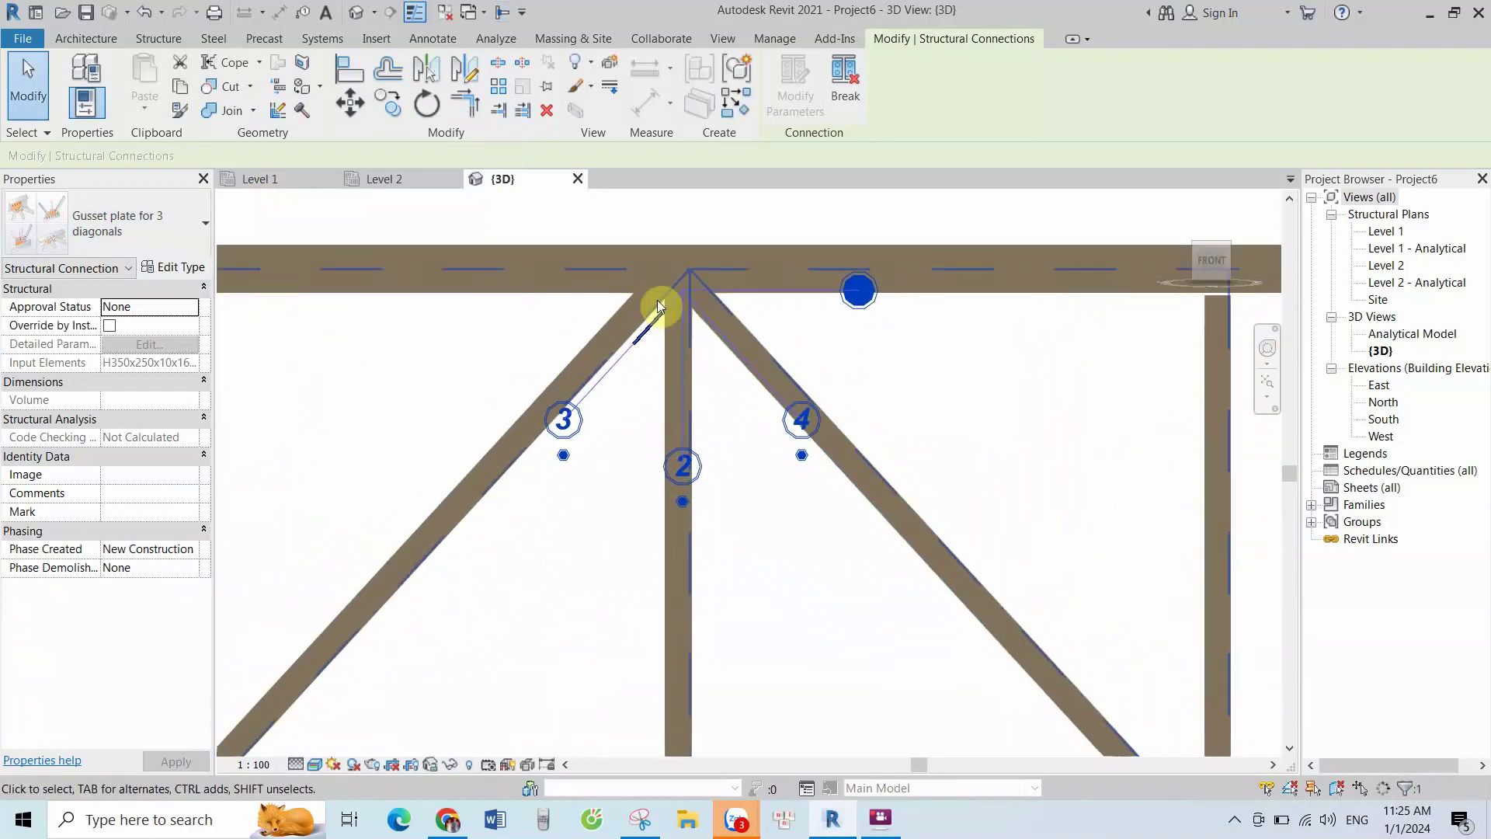
scroll(750, 342, "up", 1)
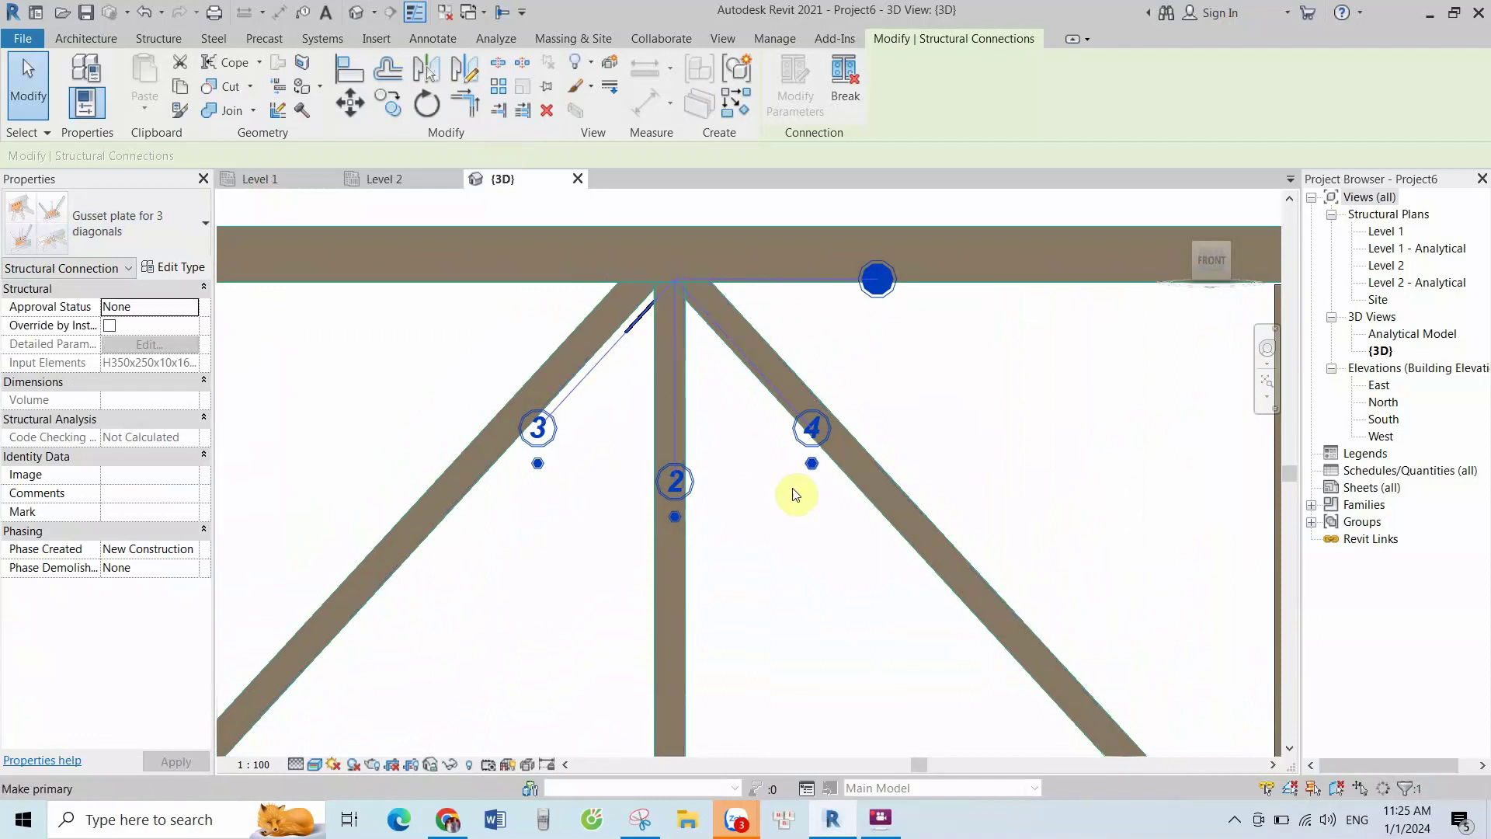
left_click(812, 466)
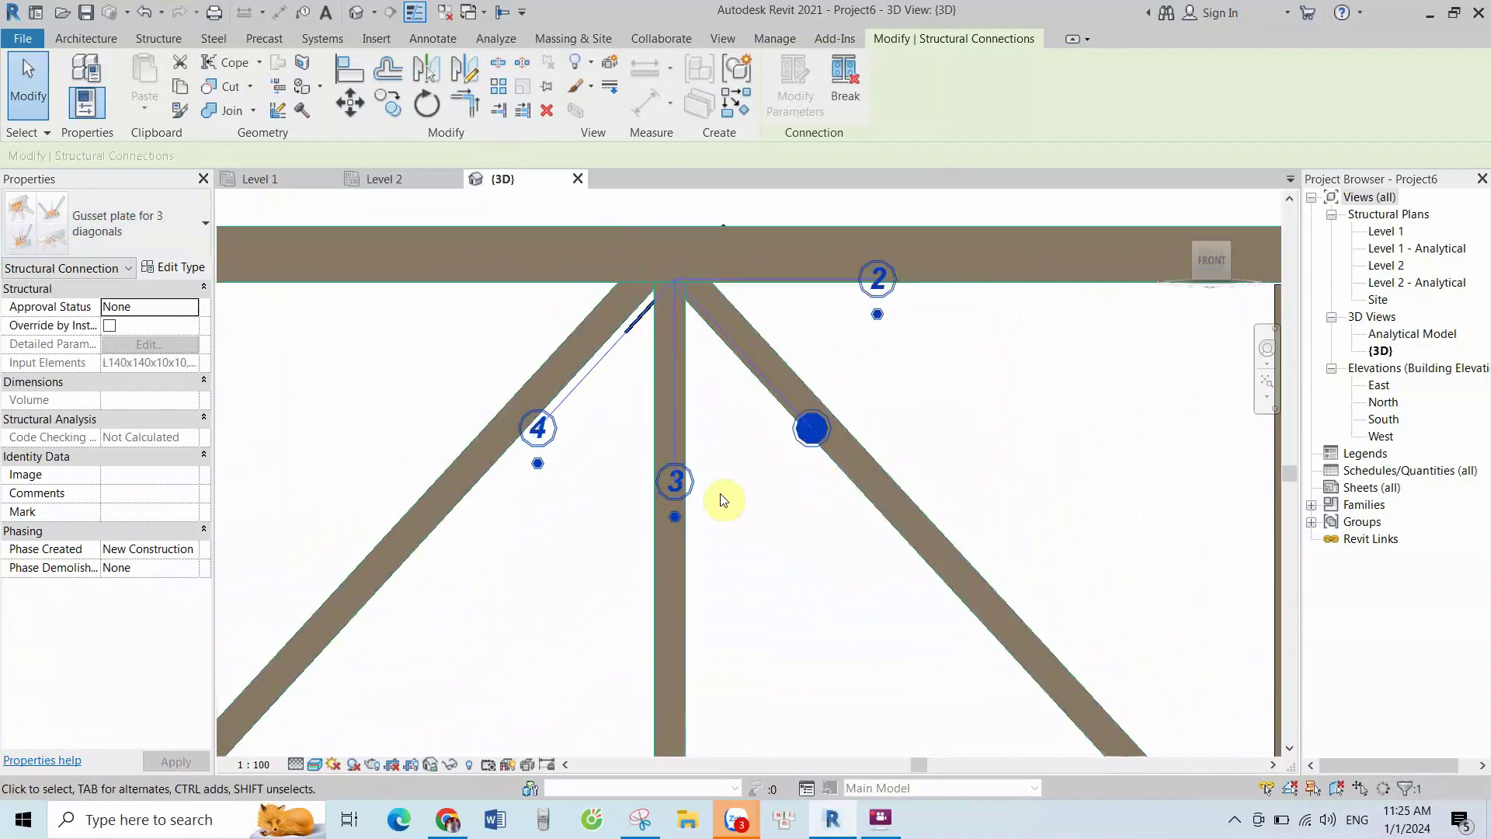
left_click(675, 516)
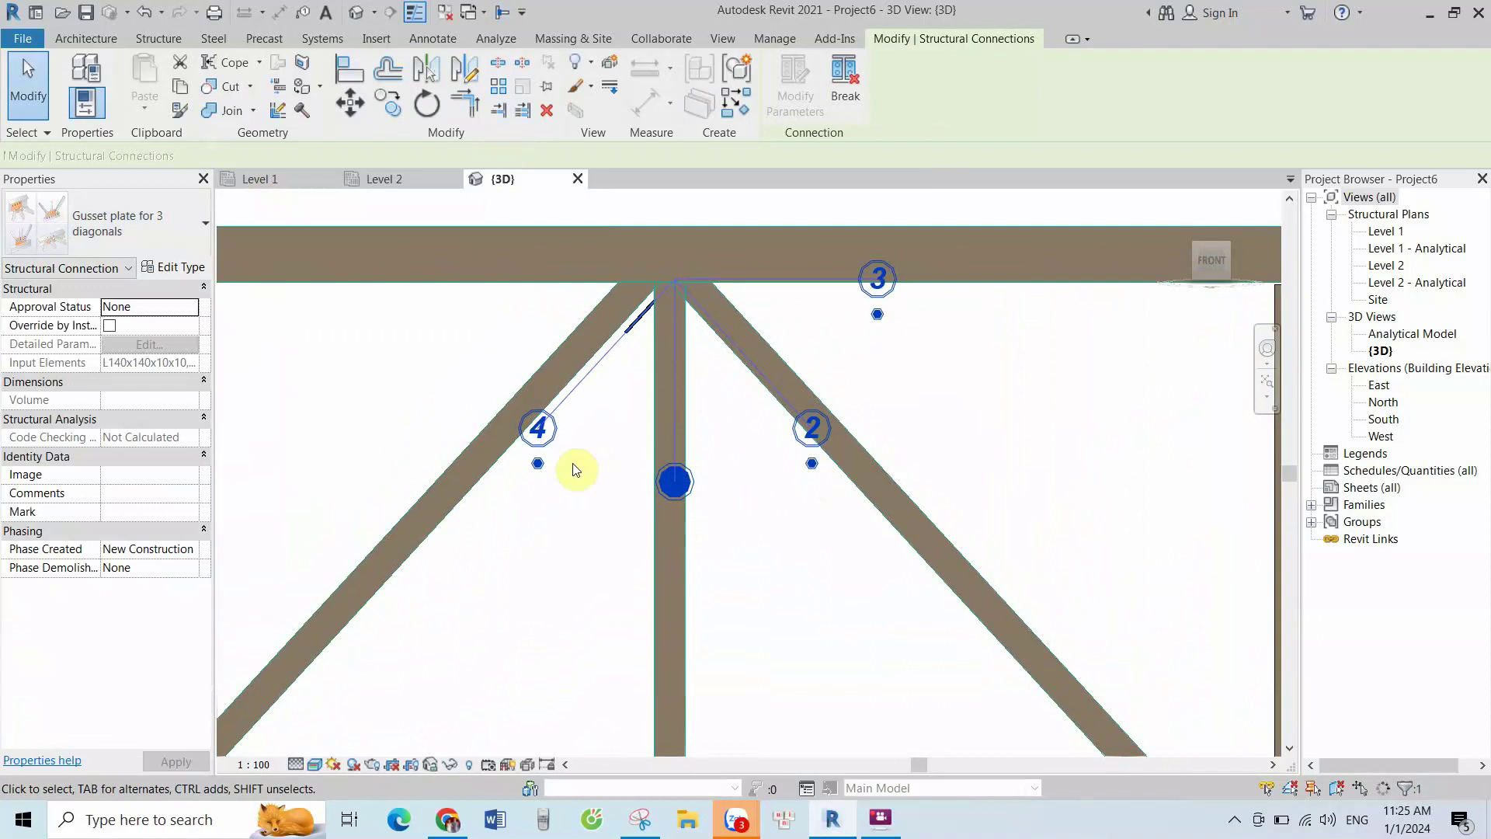
left_click(537, 464)
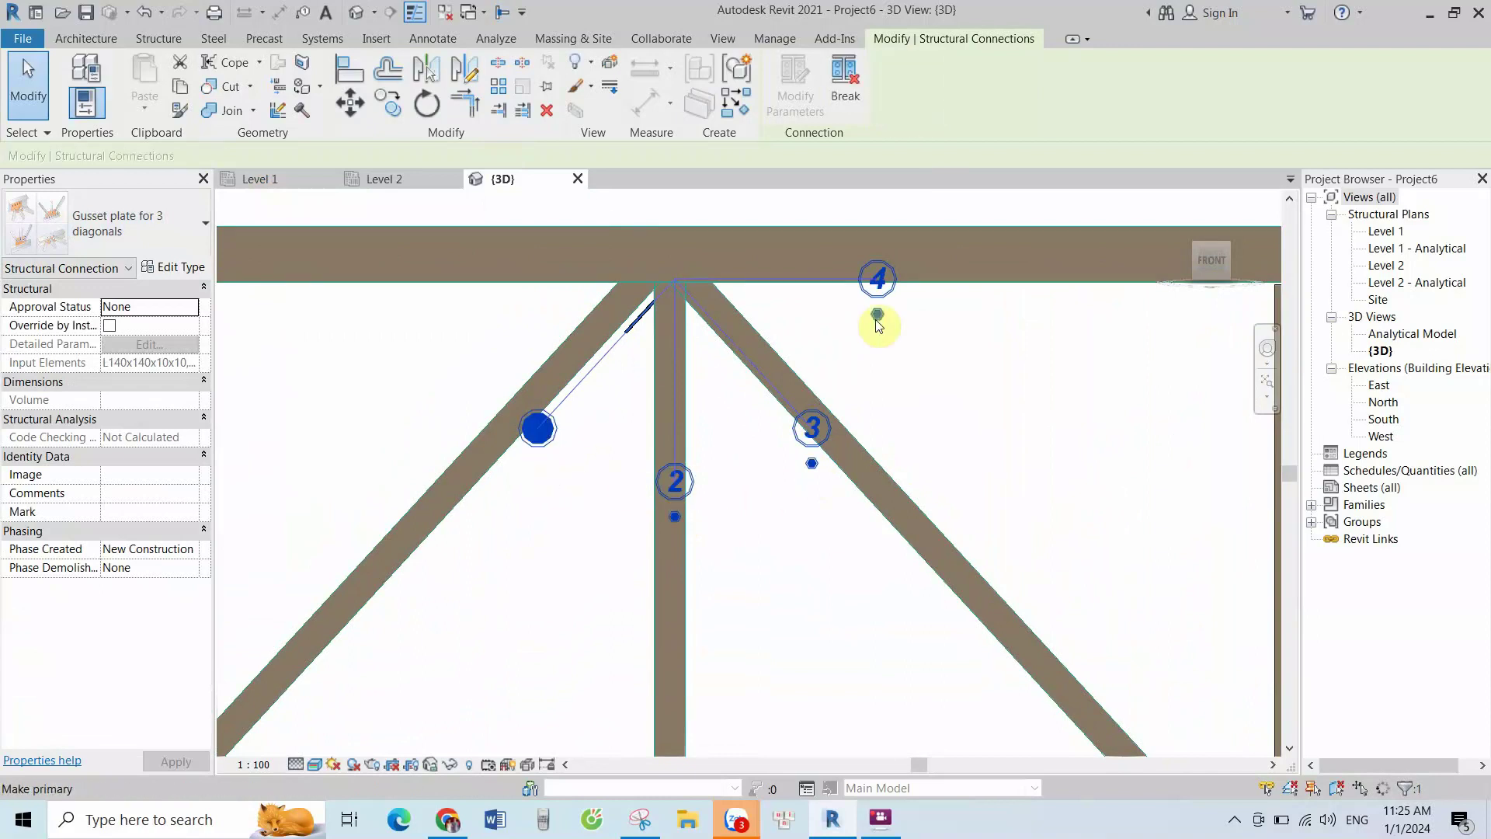
left_click(877, 314)
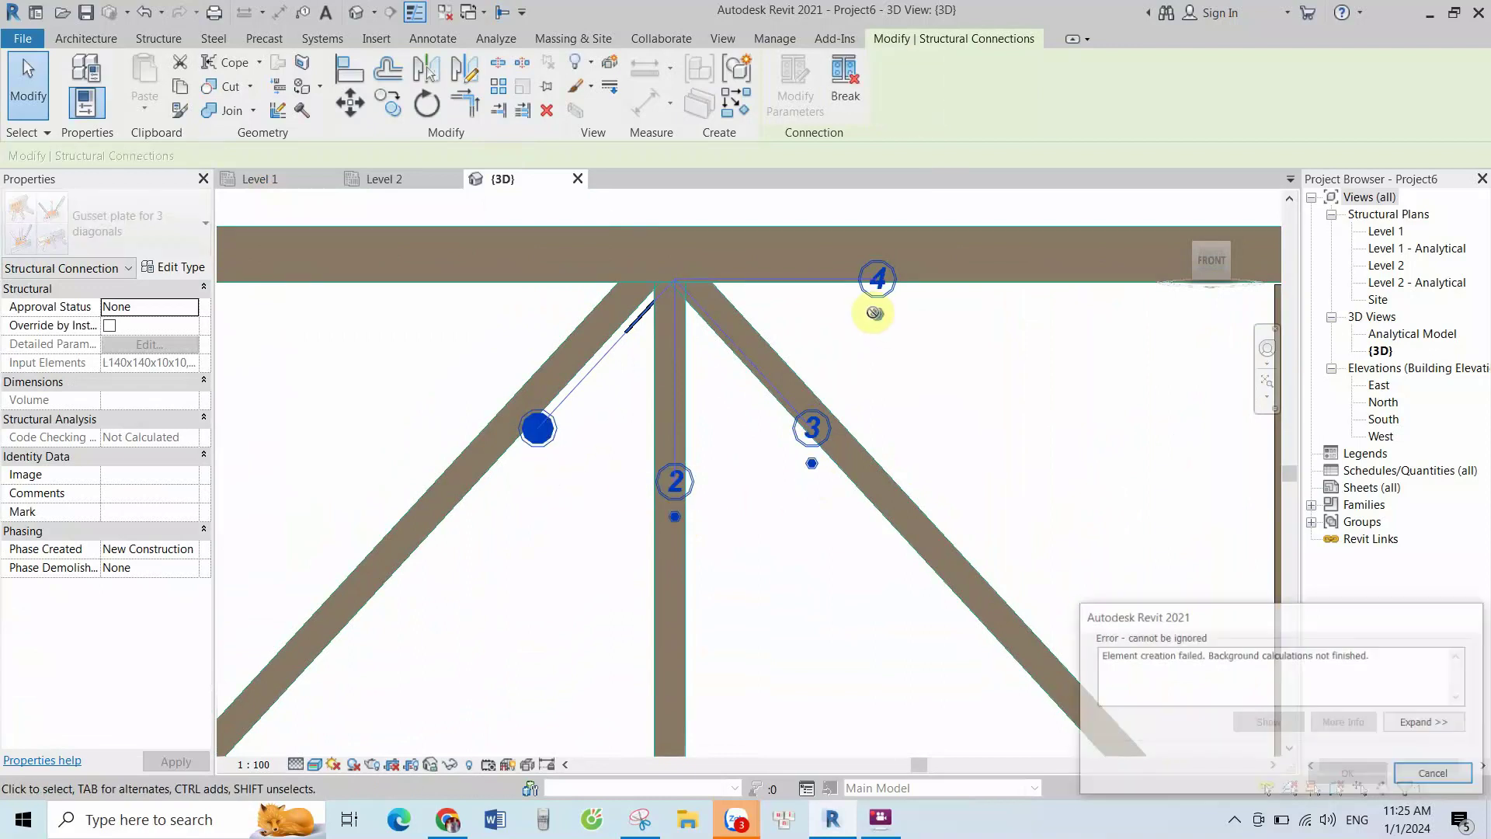
left_click(1436, 775)
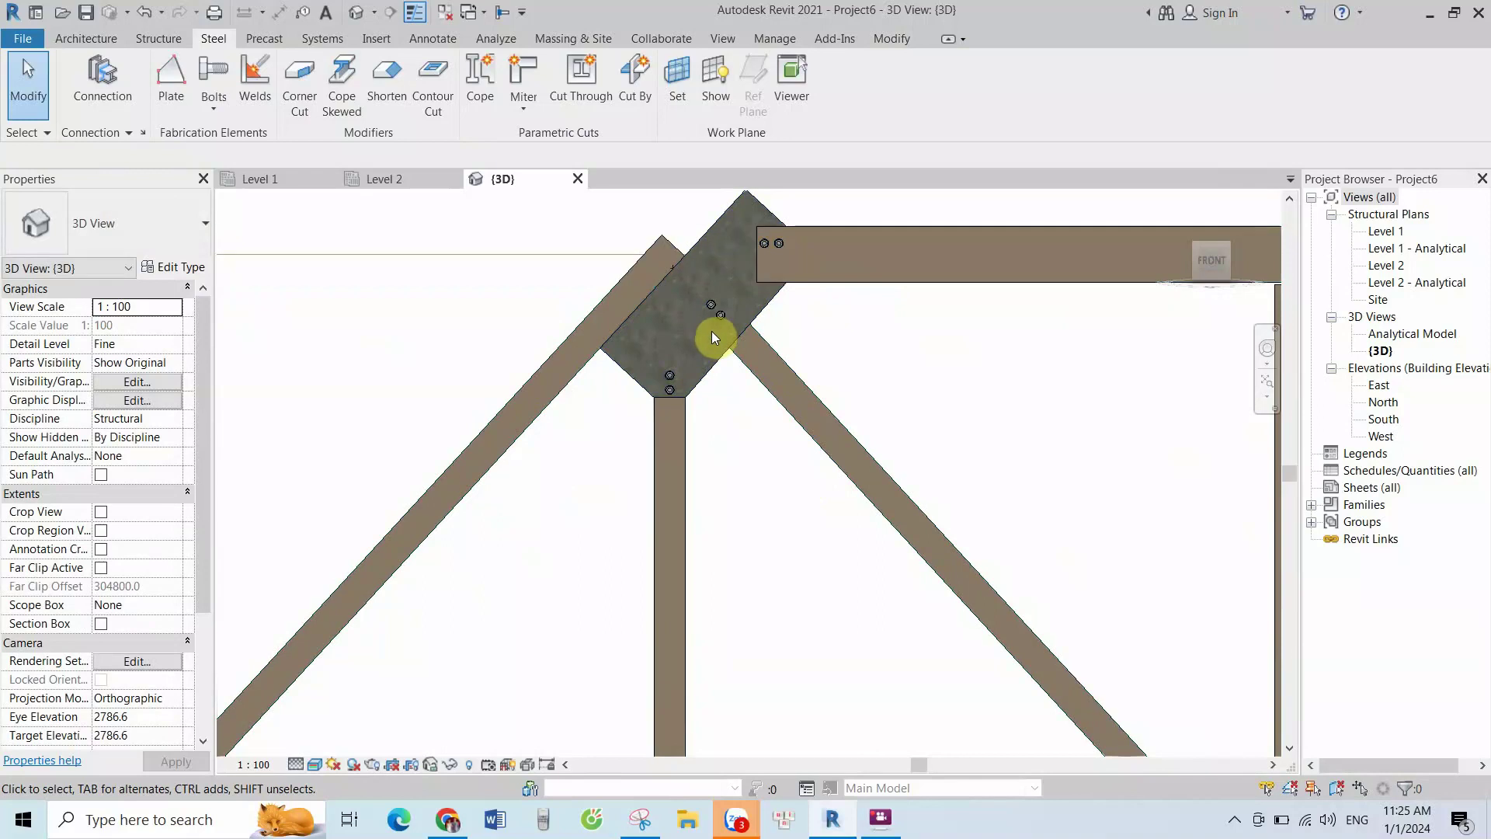
Cycle the new gusset connection's primary member through all members, ending on the top beam
left_click(698, 370)
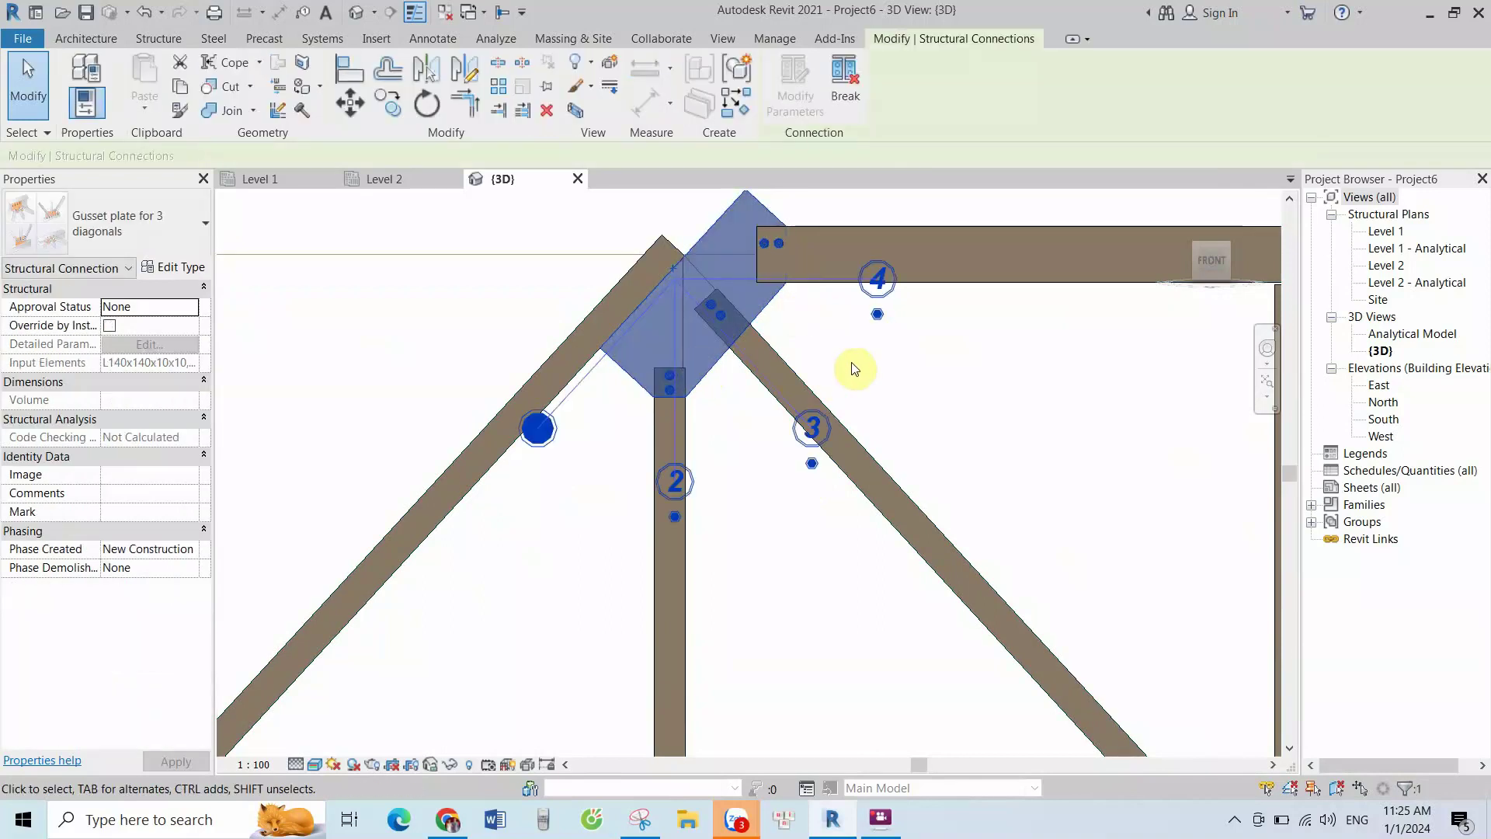
left_click(874, 316)
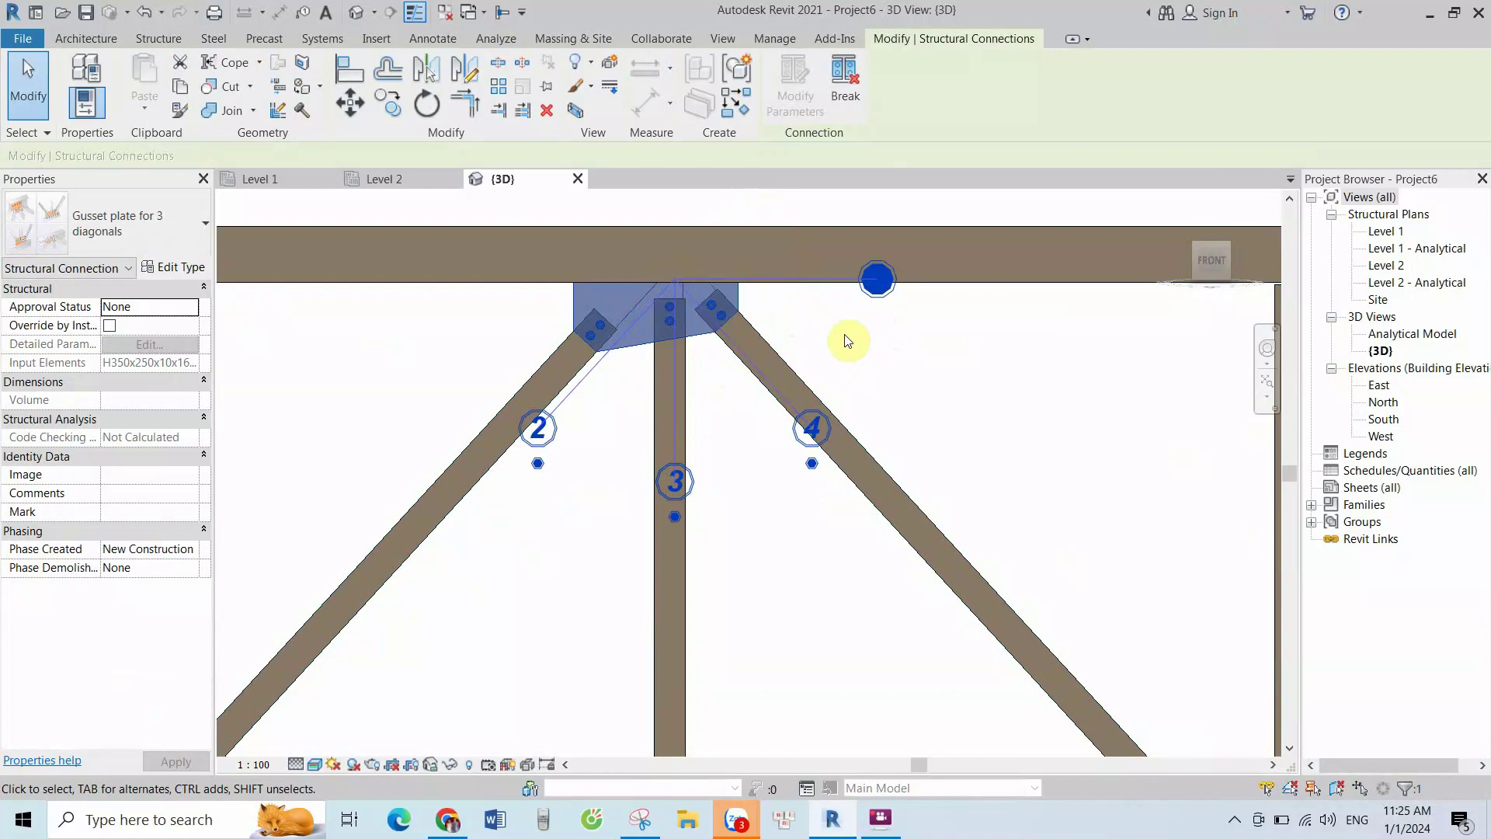
left_click(809, 464)
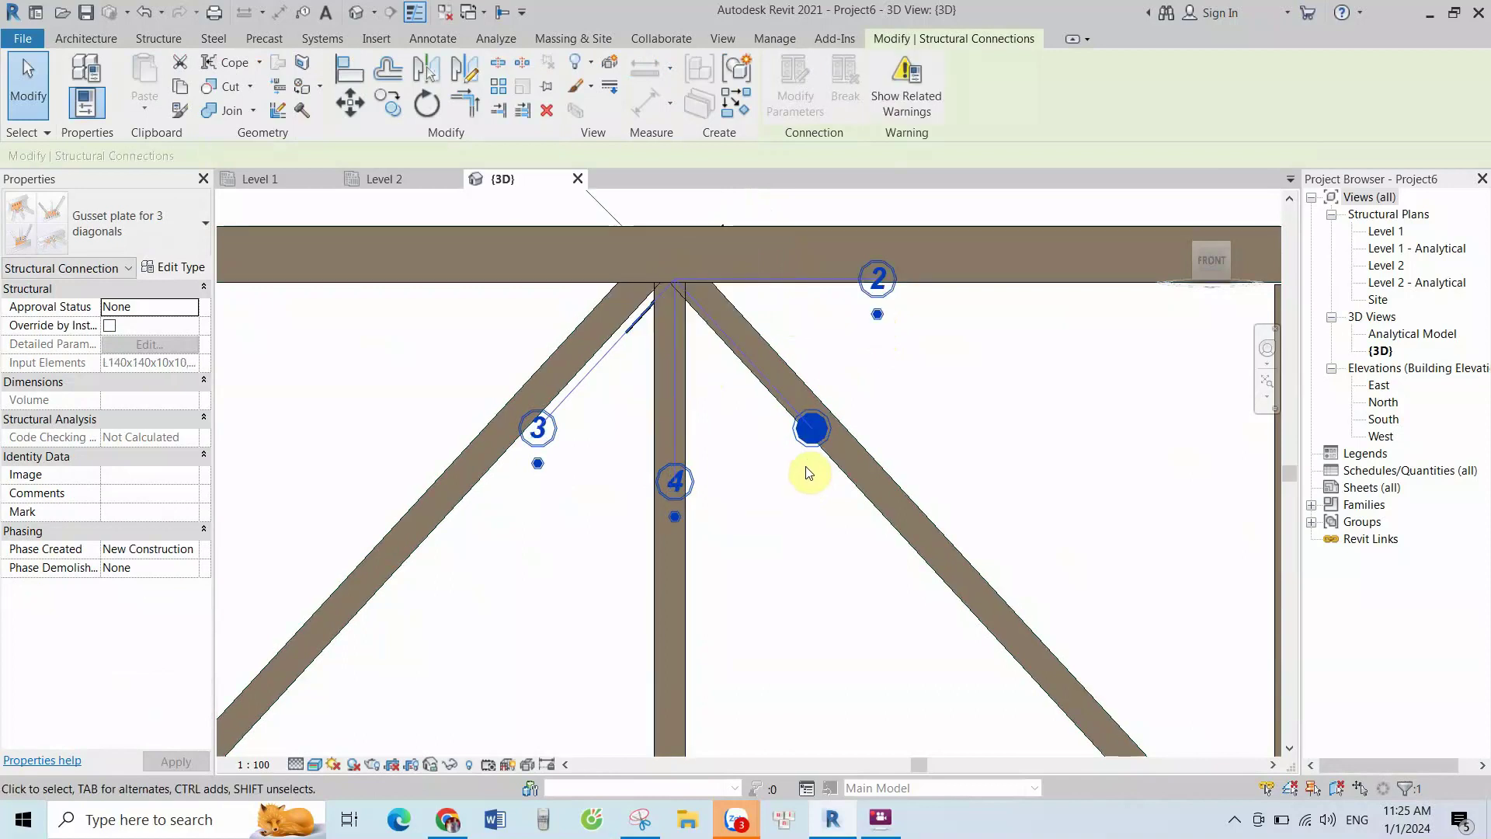
left_click(673, 519)
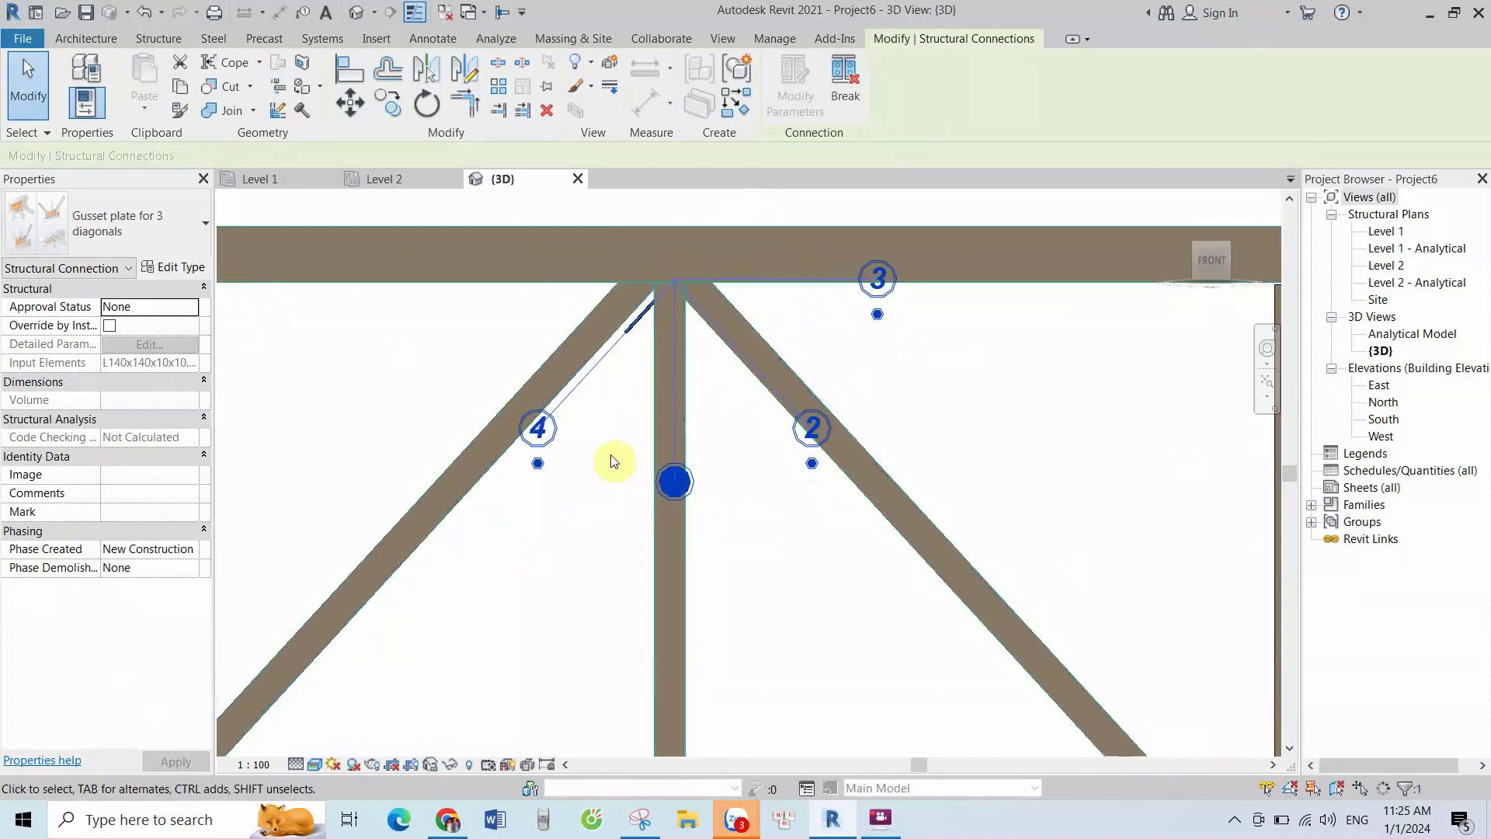
left_click(539, 464)
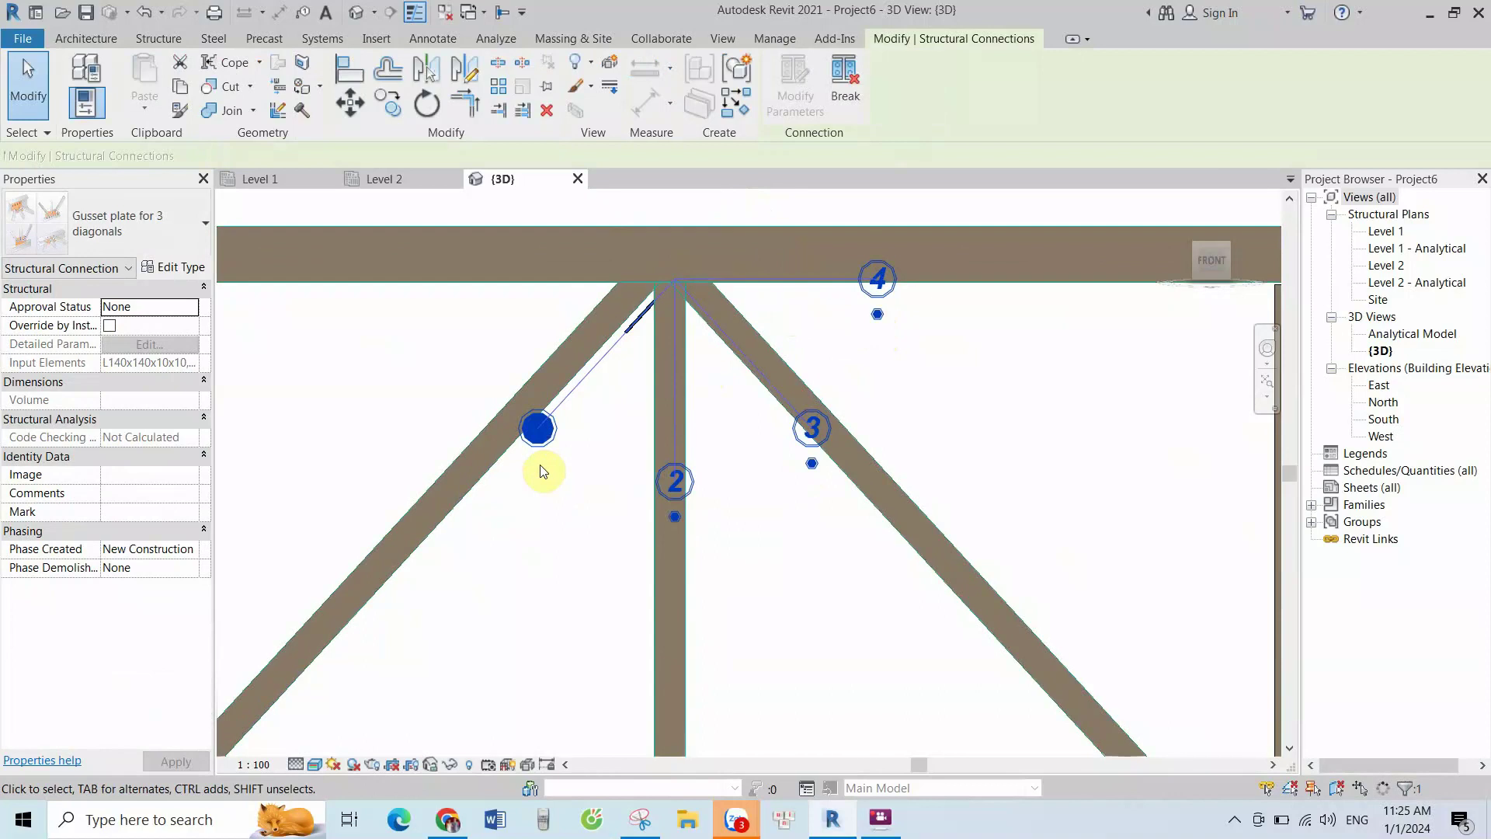
left_click(883, 315)
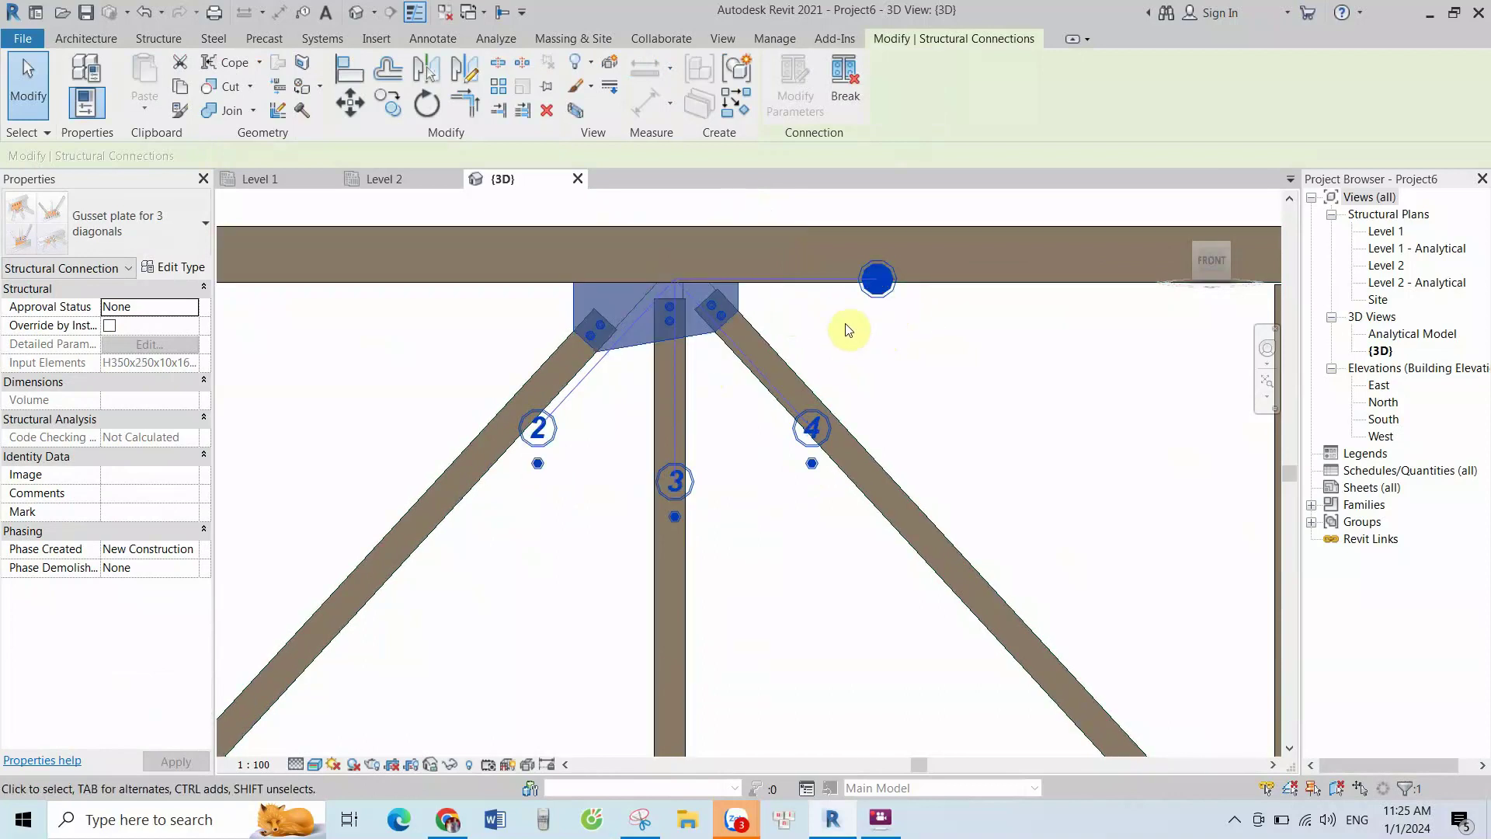
scroll(722, 323, "down", 2)
scroll(726, 323, "down", 1)
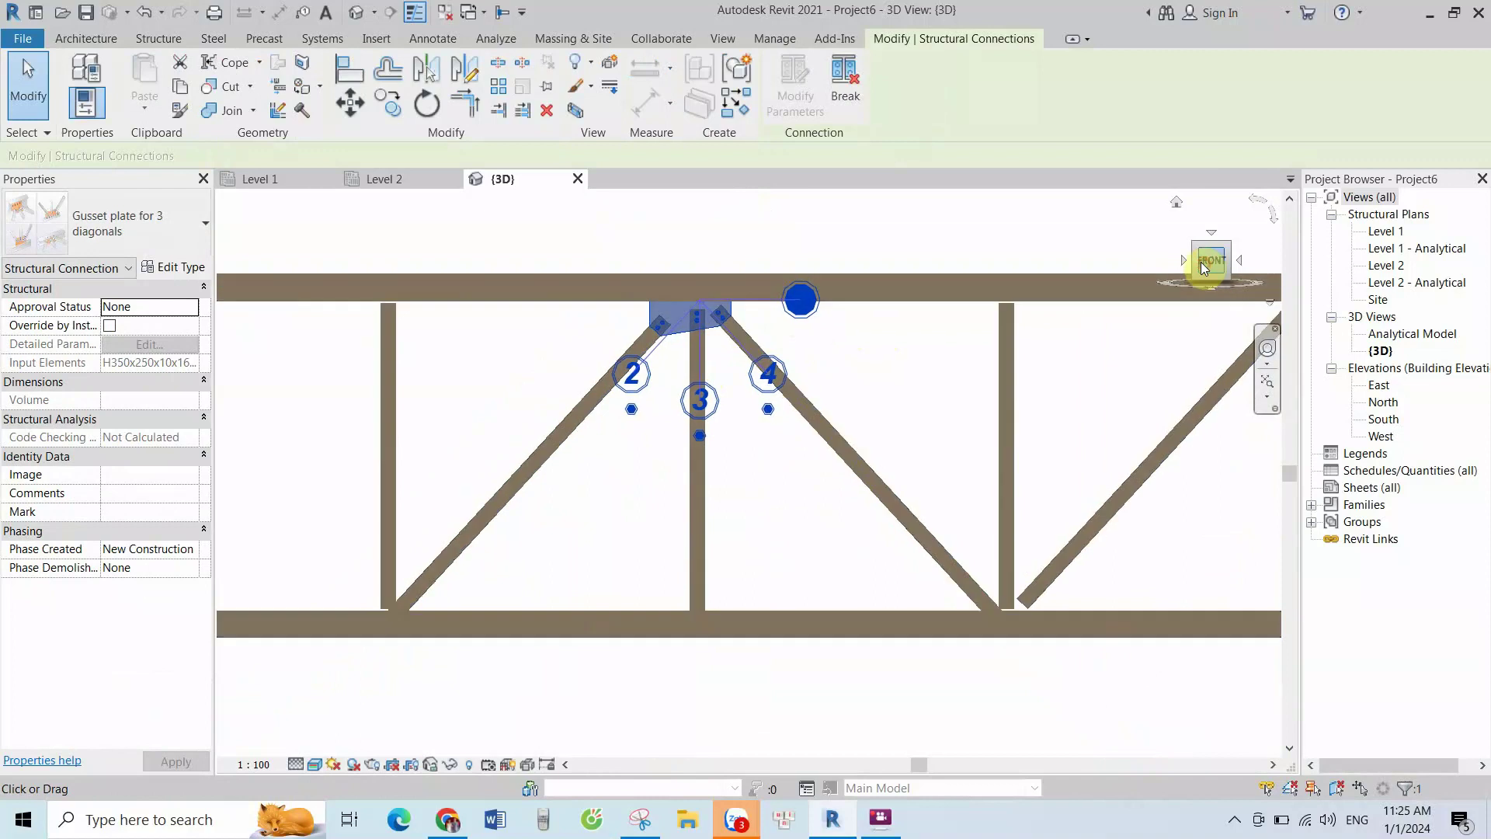
scroll(949, 330, "up", 3)
scroll(920, 323, "up", 1)
scroll(817, 292, "down", 2)
scroll(785, 289, "down", 1)
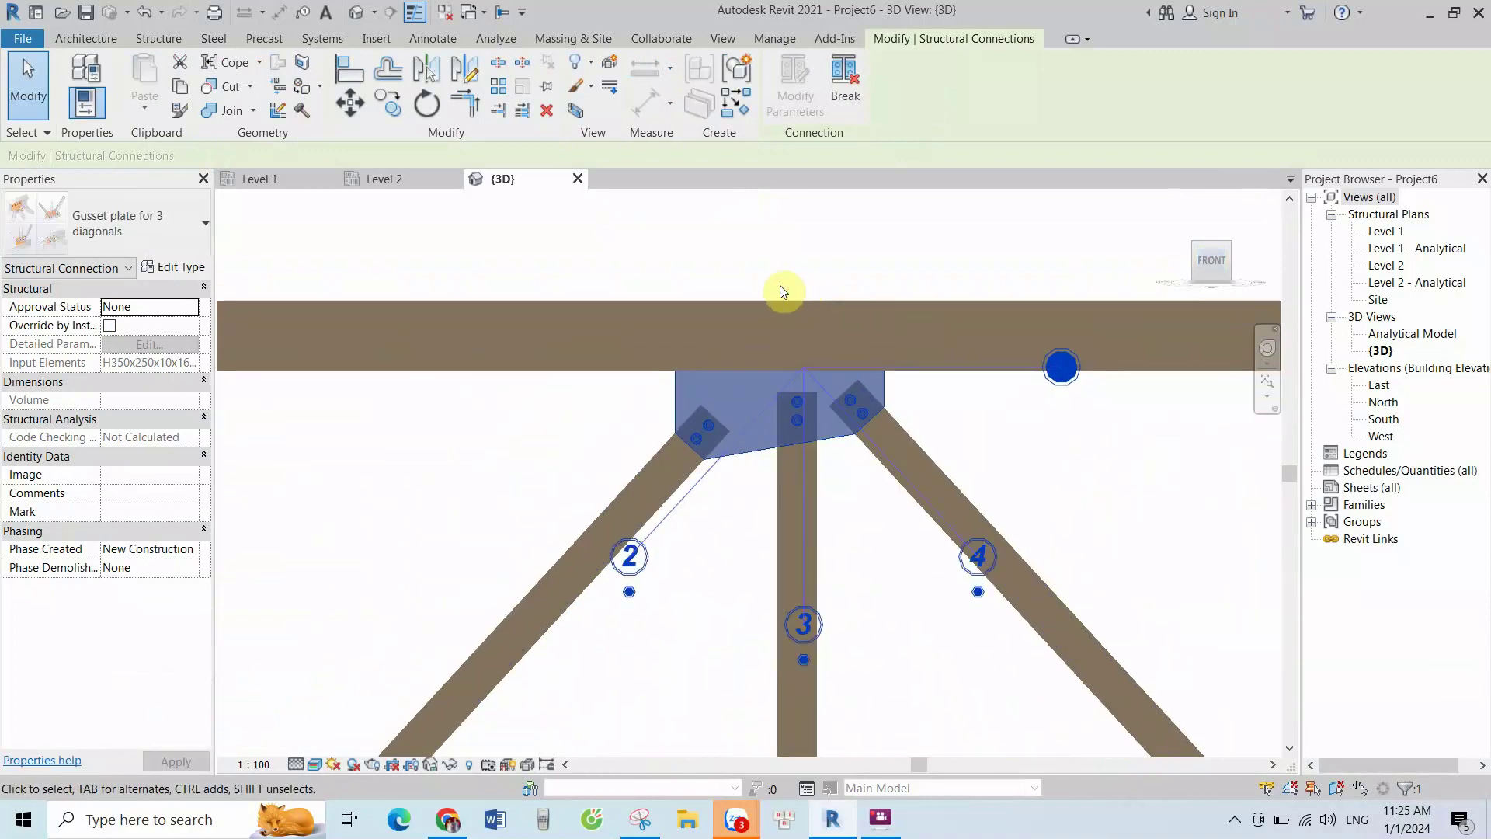
scroll(785, 299, "down", 1)
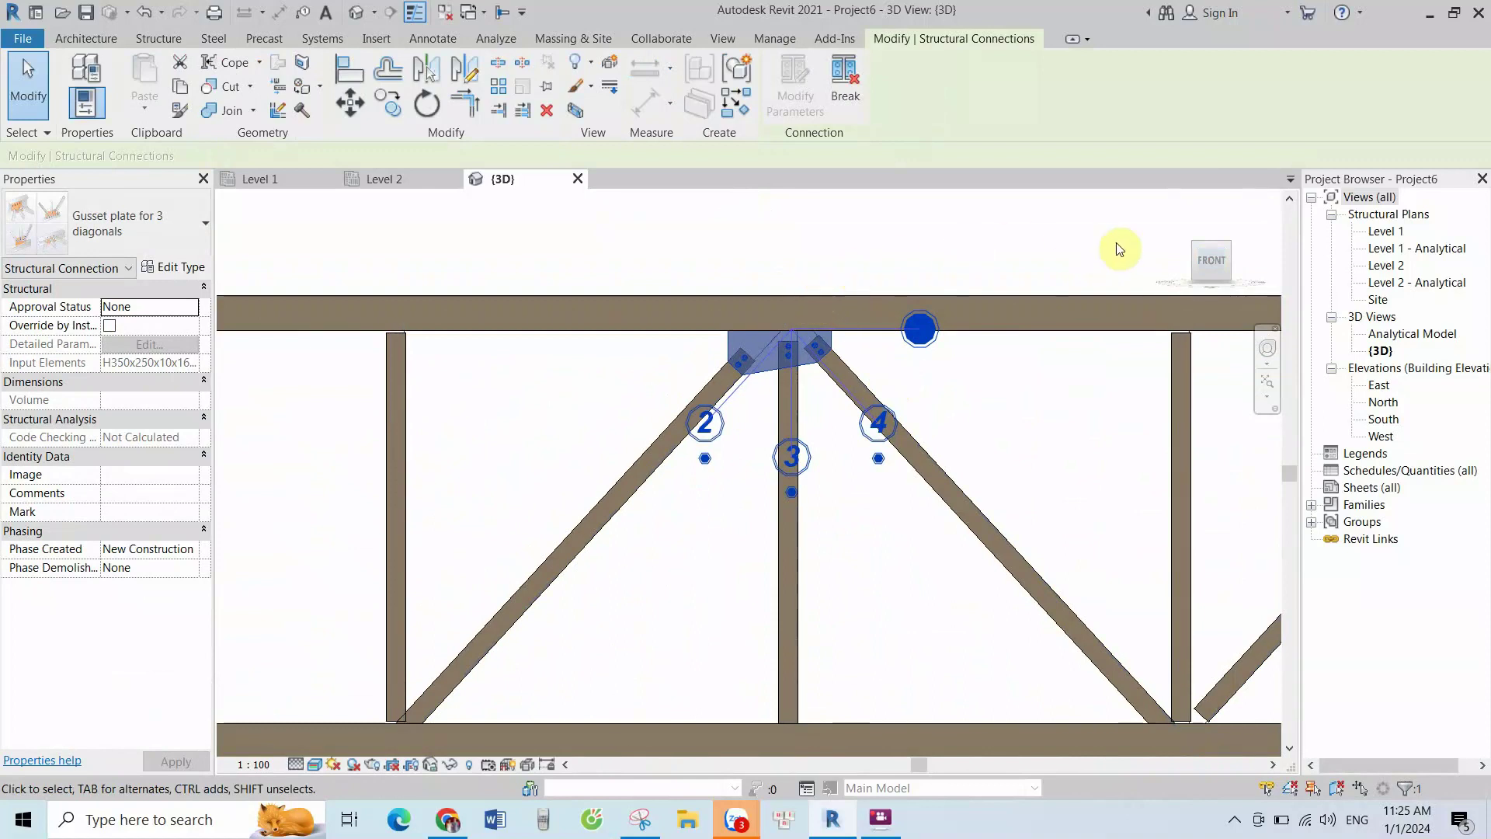
Reselect the top-chord gusset plate connection and open its Edit Type properties
left_click(1043, 241)
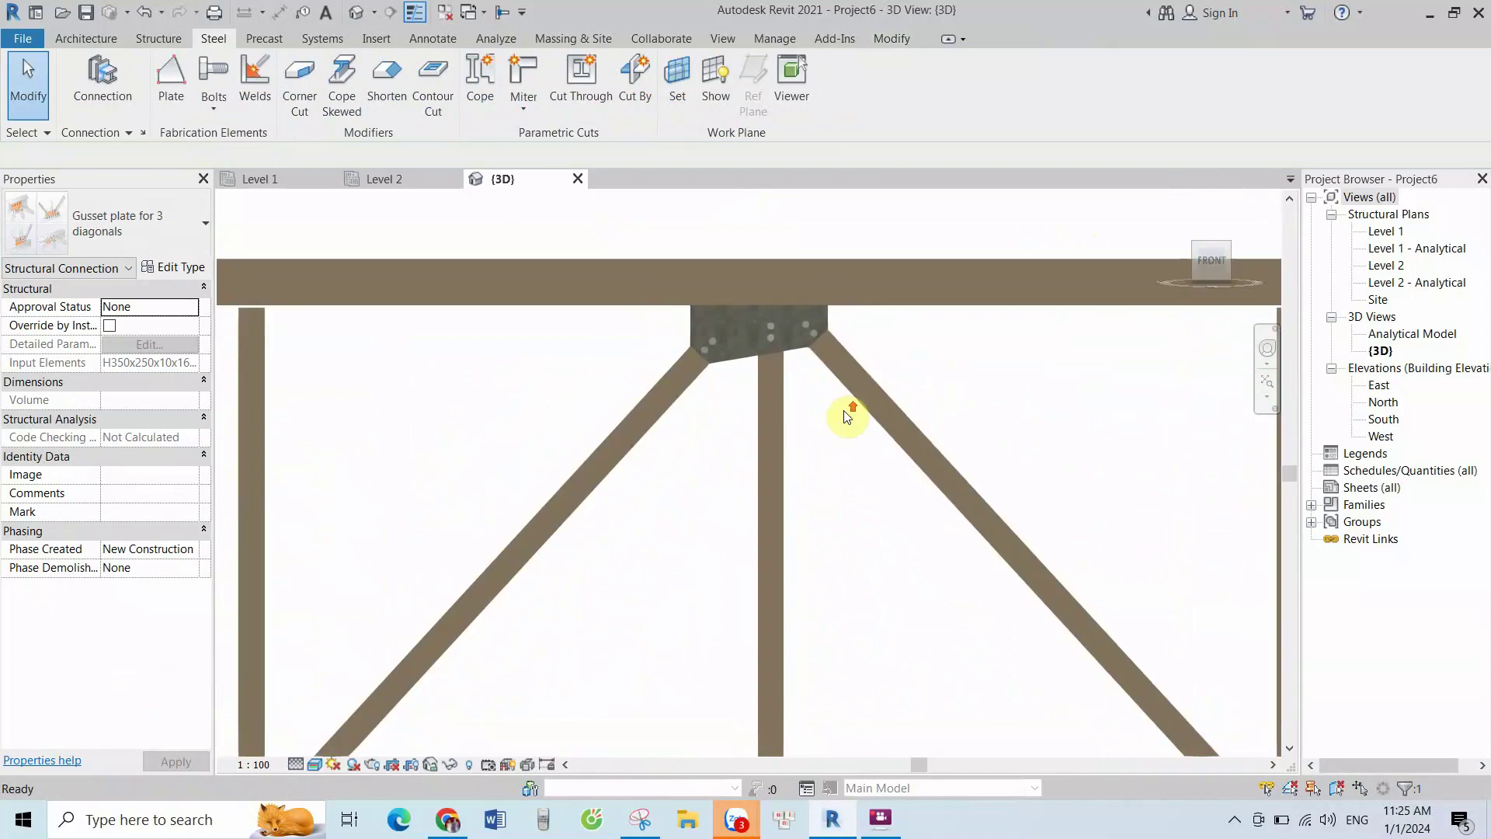
scroll(843, 400, "up", 3)
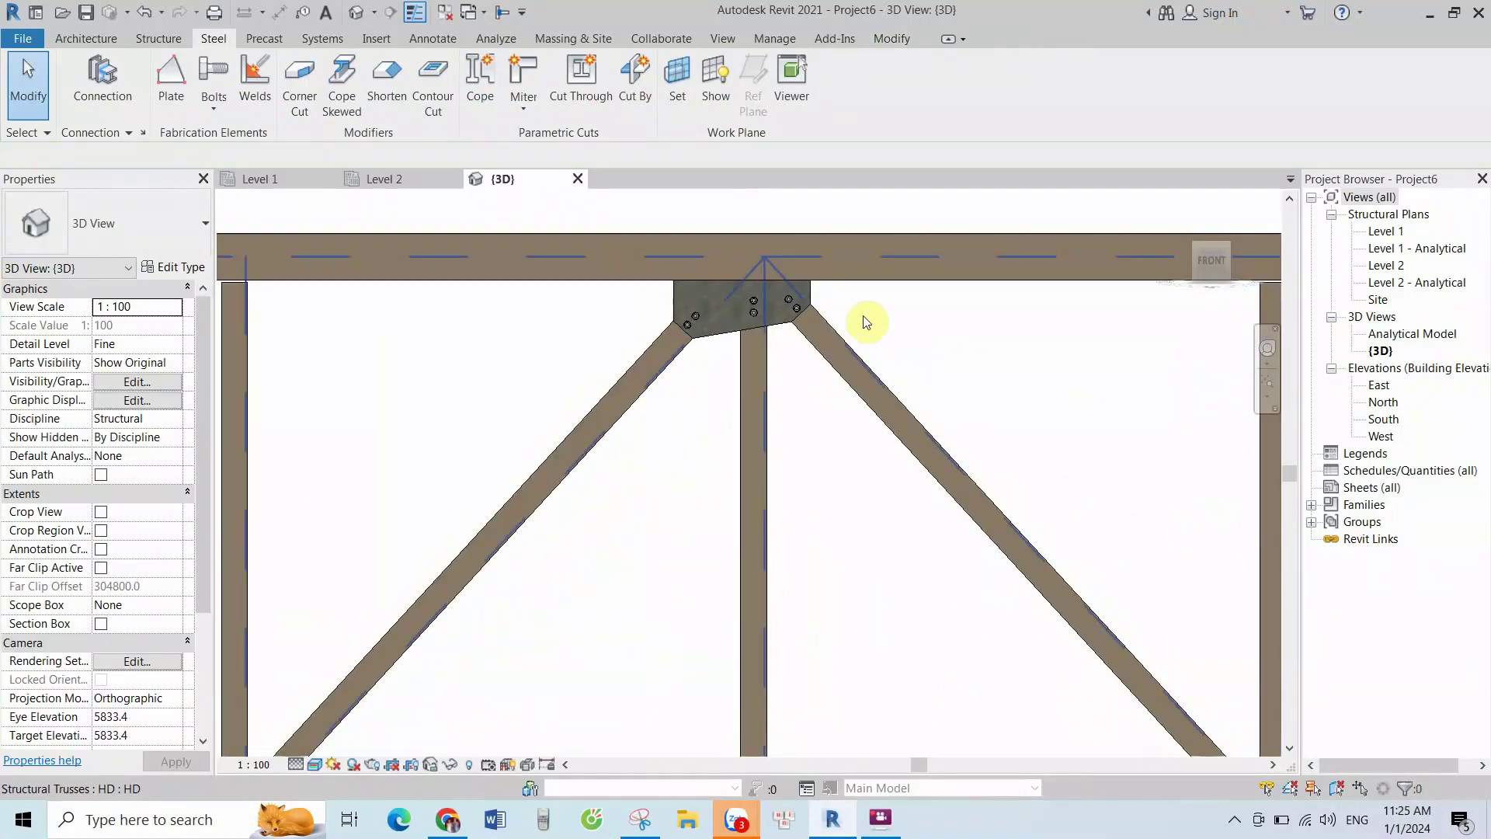
scroll(769, 296, "up", 1)
scroll(769, 323, "up", 1)
scroll(779, 318, "down", 2)
scroll(706, 279, "up", 1)
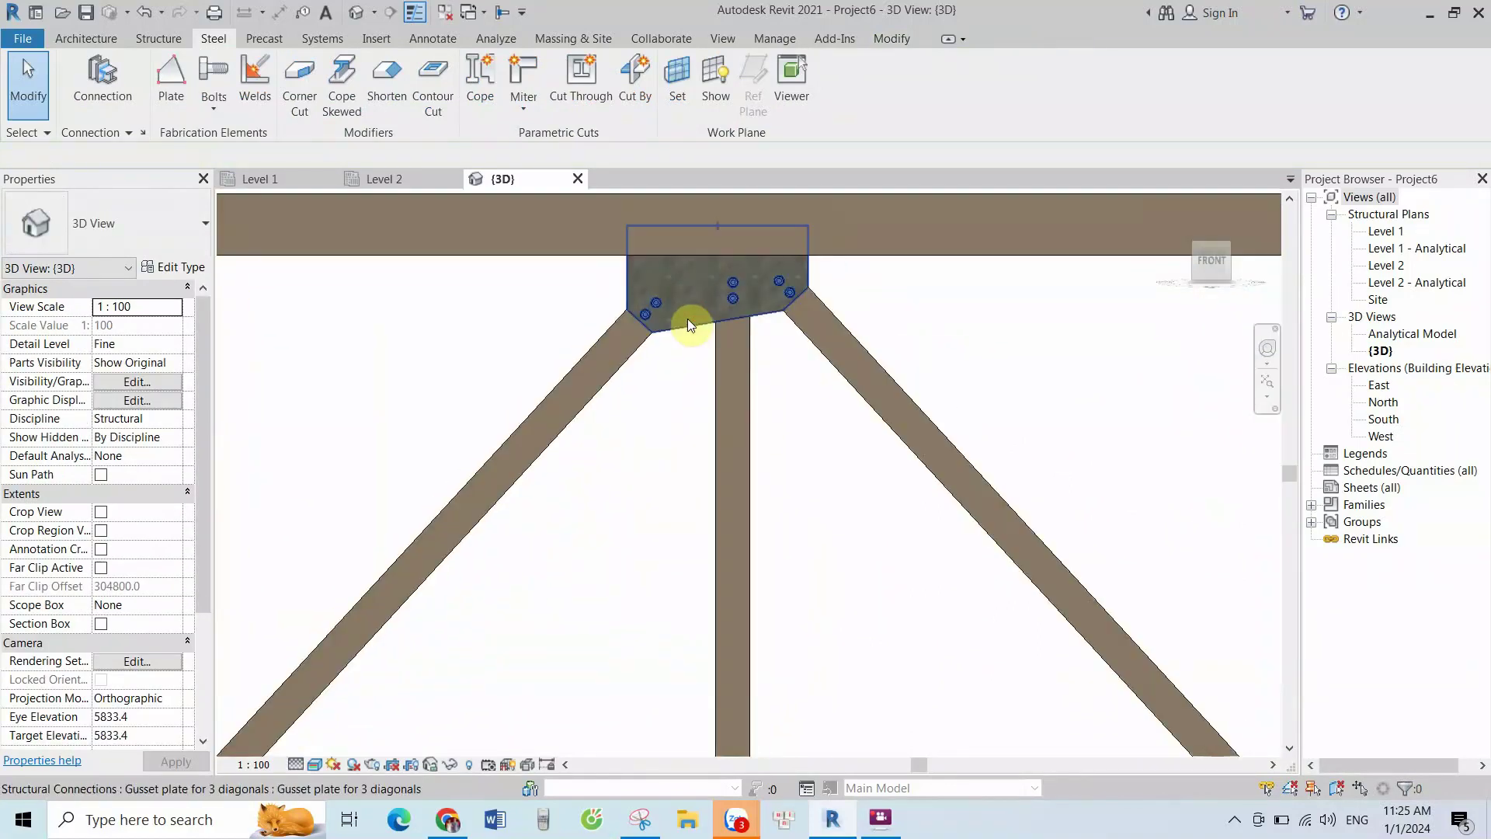
scroll(688, 320, "down", 1)
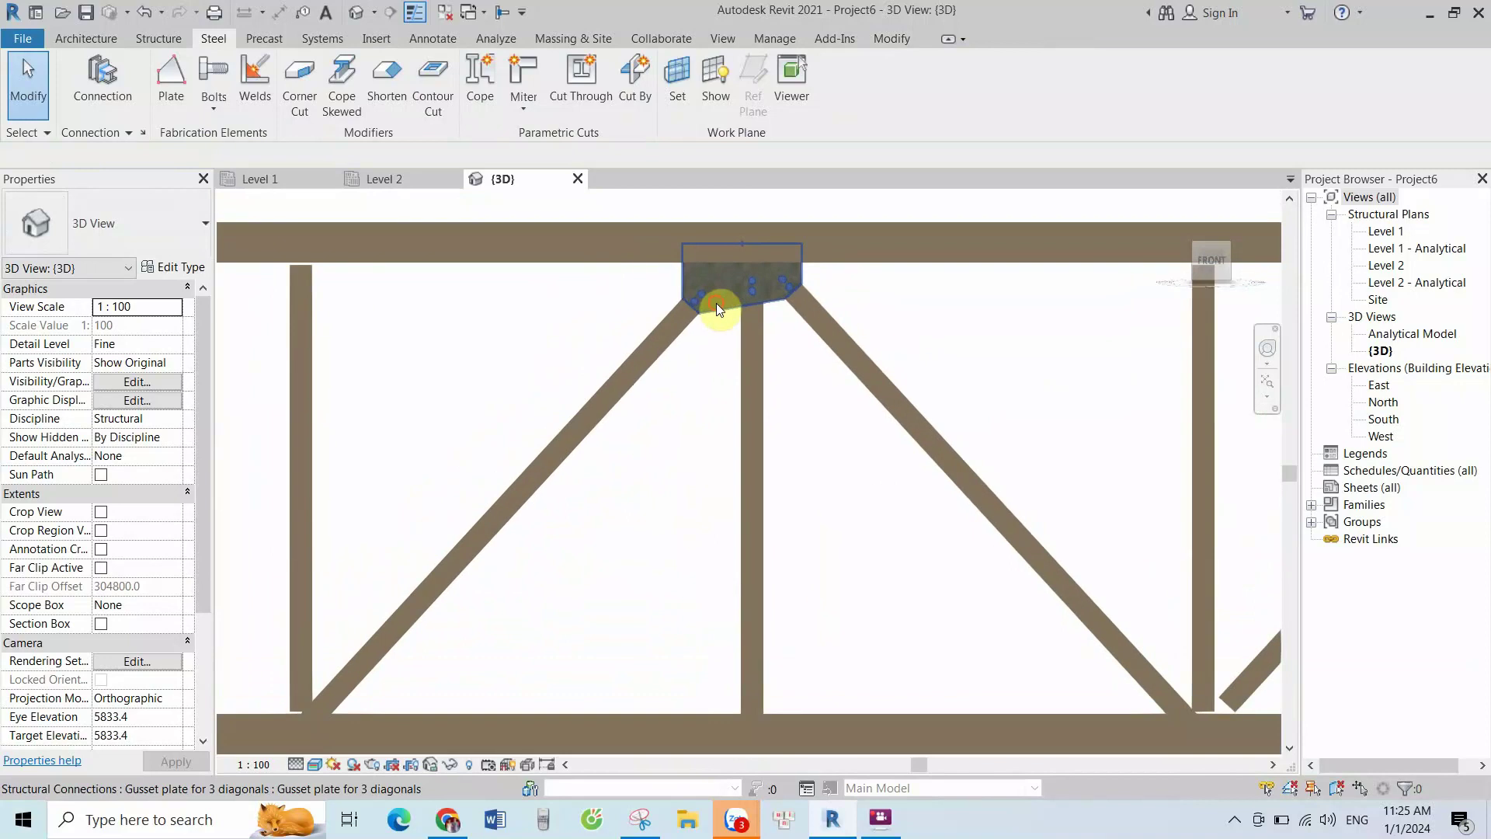
left_click(716, 305)
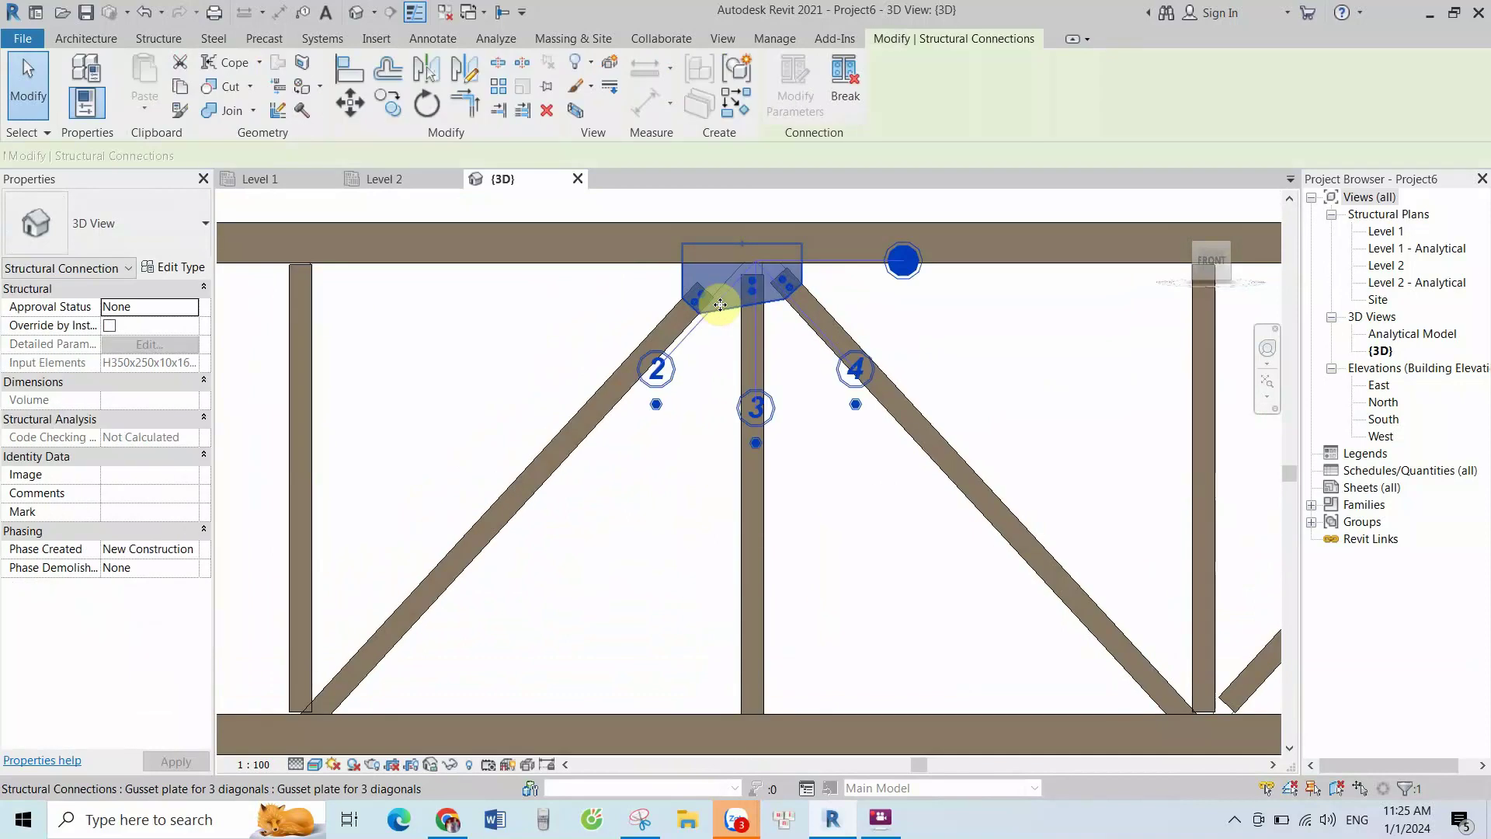
left_click(191, 271)
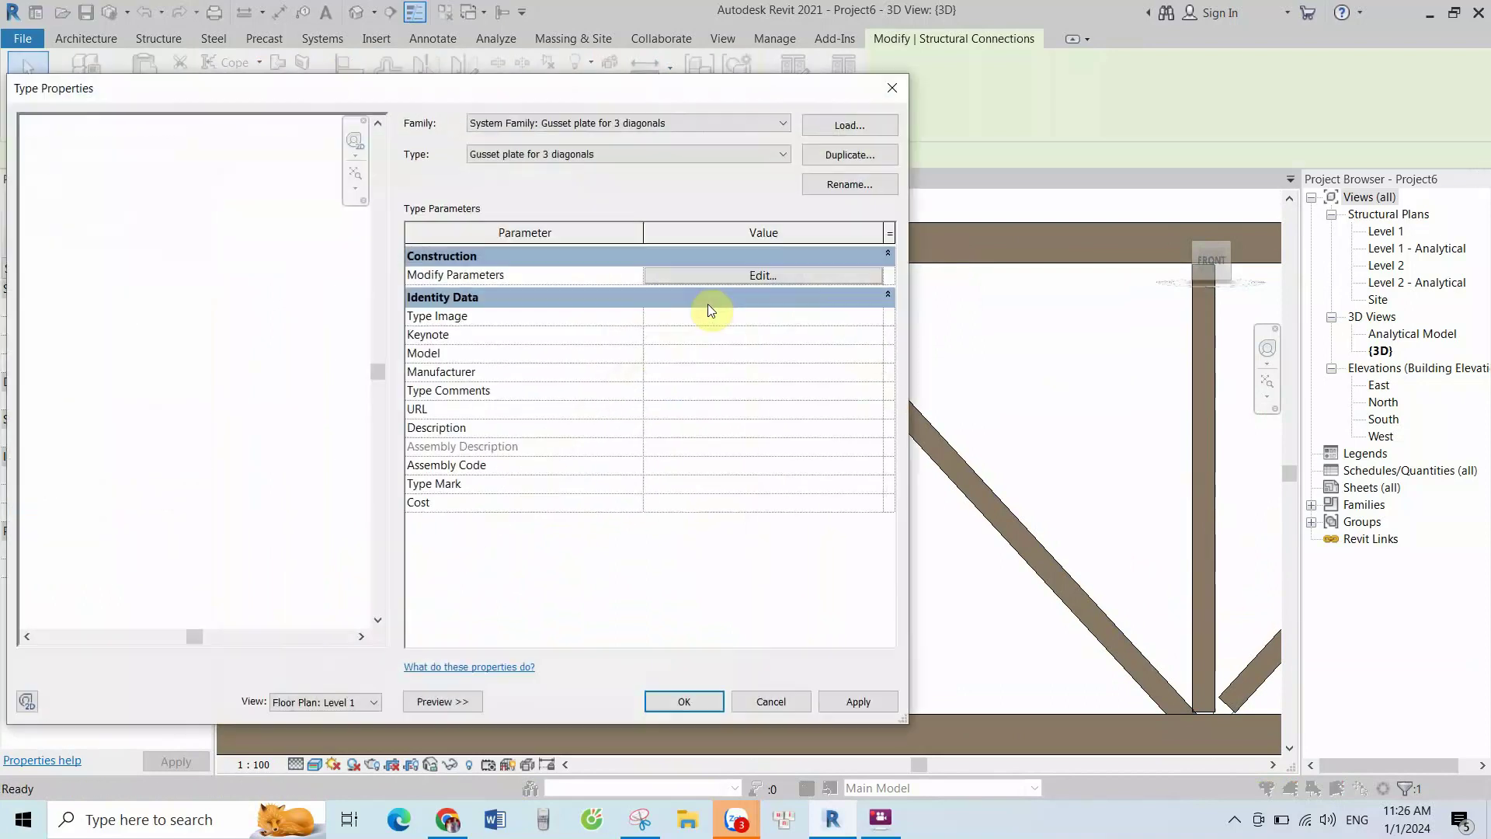
Open the connection's Modify Parameters gusset settings and widen the dialog beside the truss
left_click_drag(816, 100, 522, 104)
left_click(494, 284)
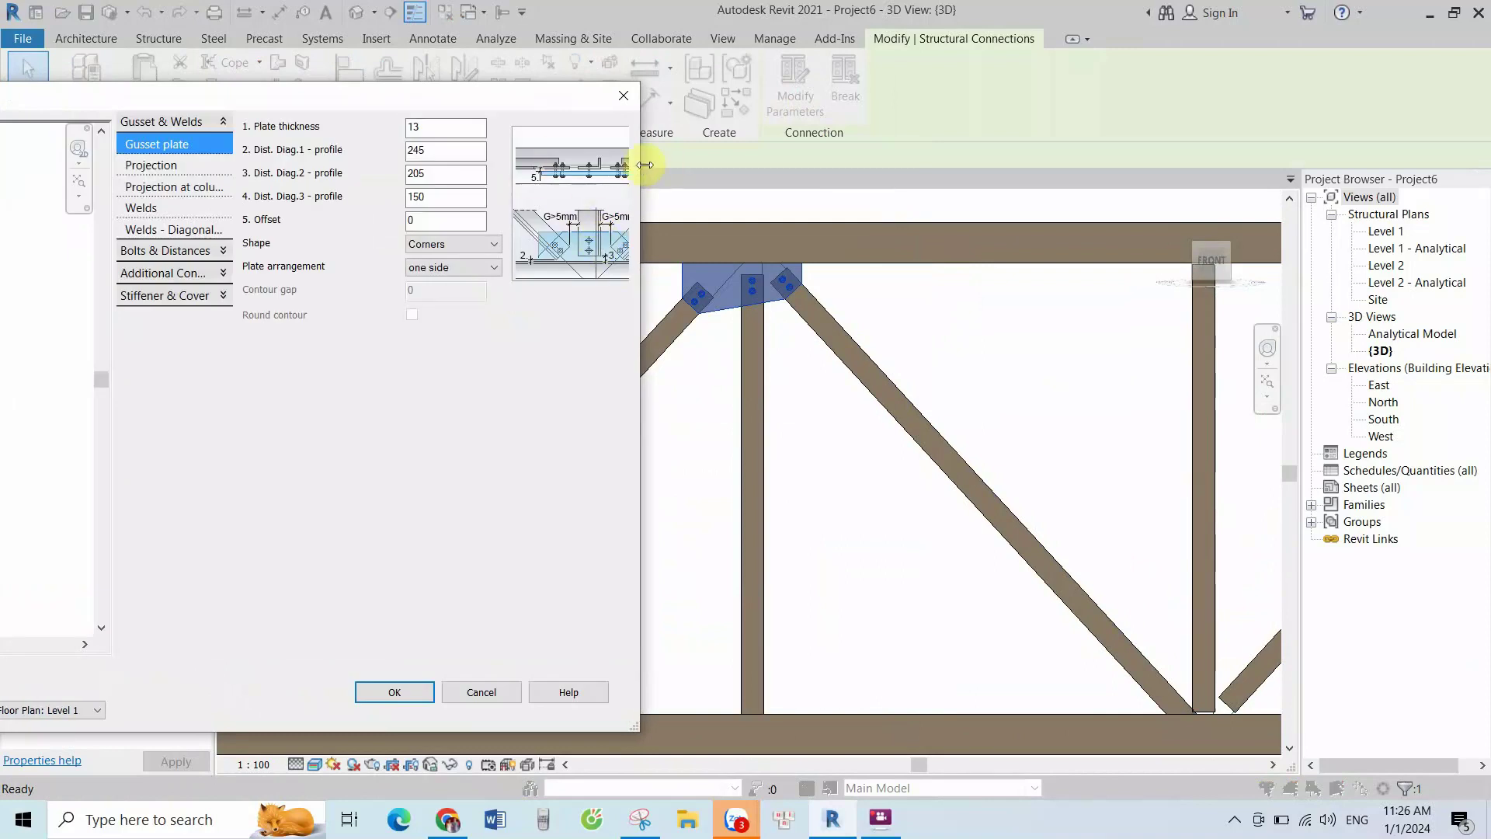
left_click_drag(459, 104, 358, 87)
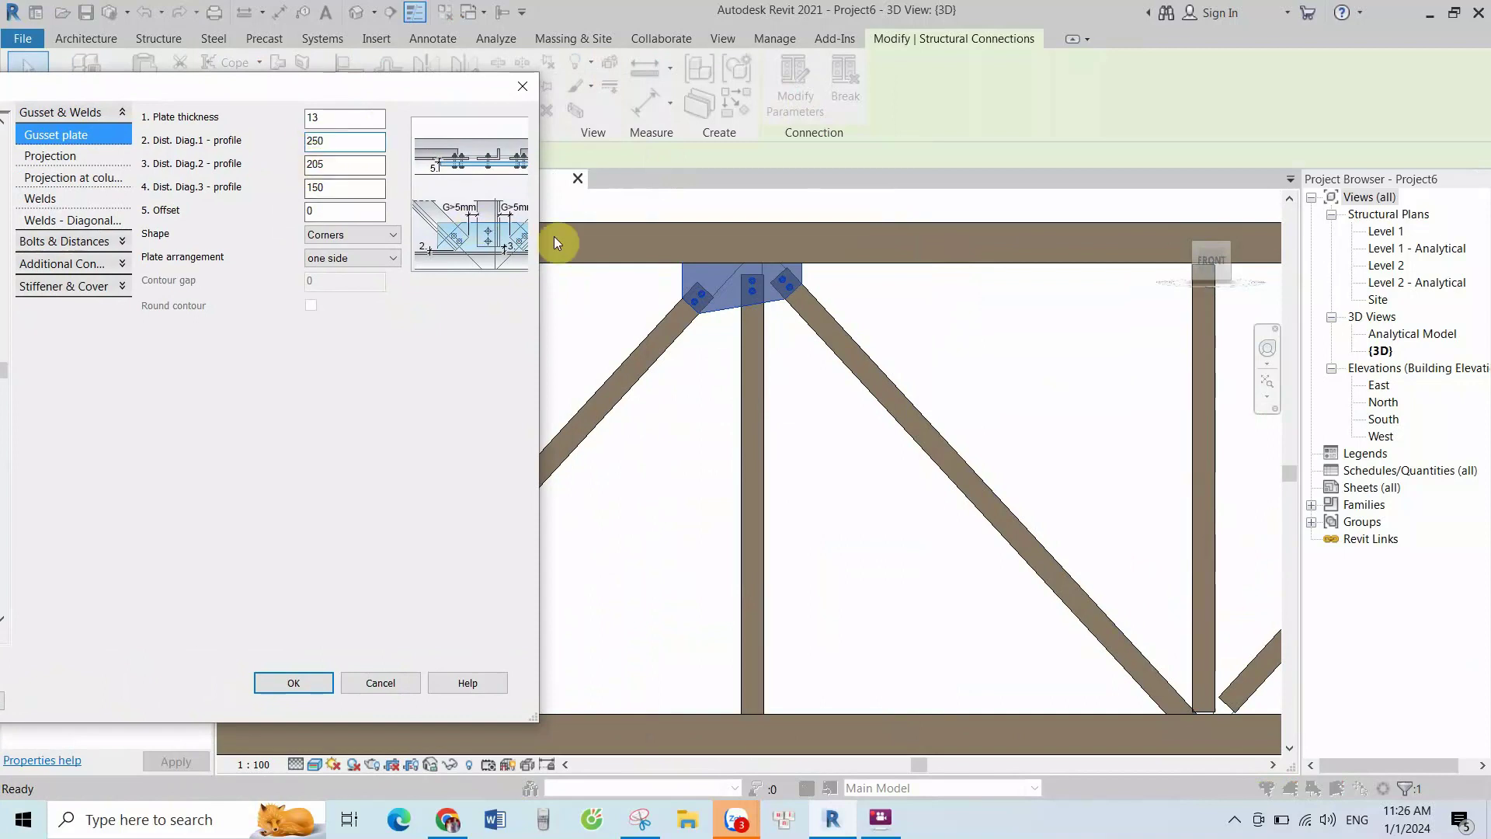
left_click_drag(539, 243, 587, 243)
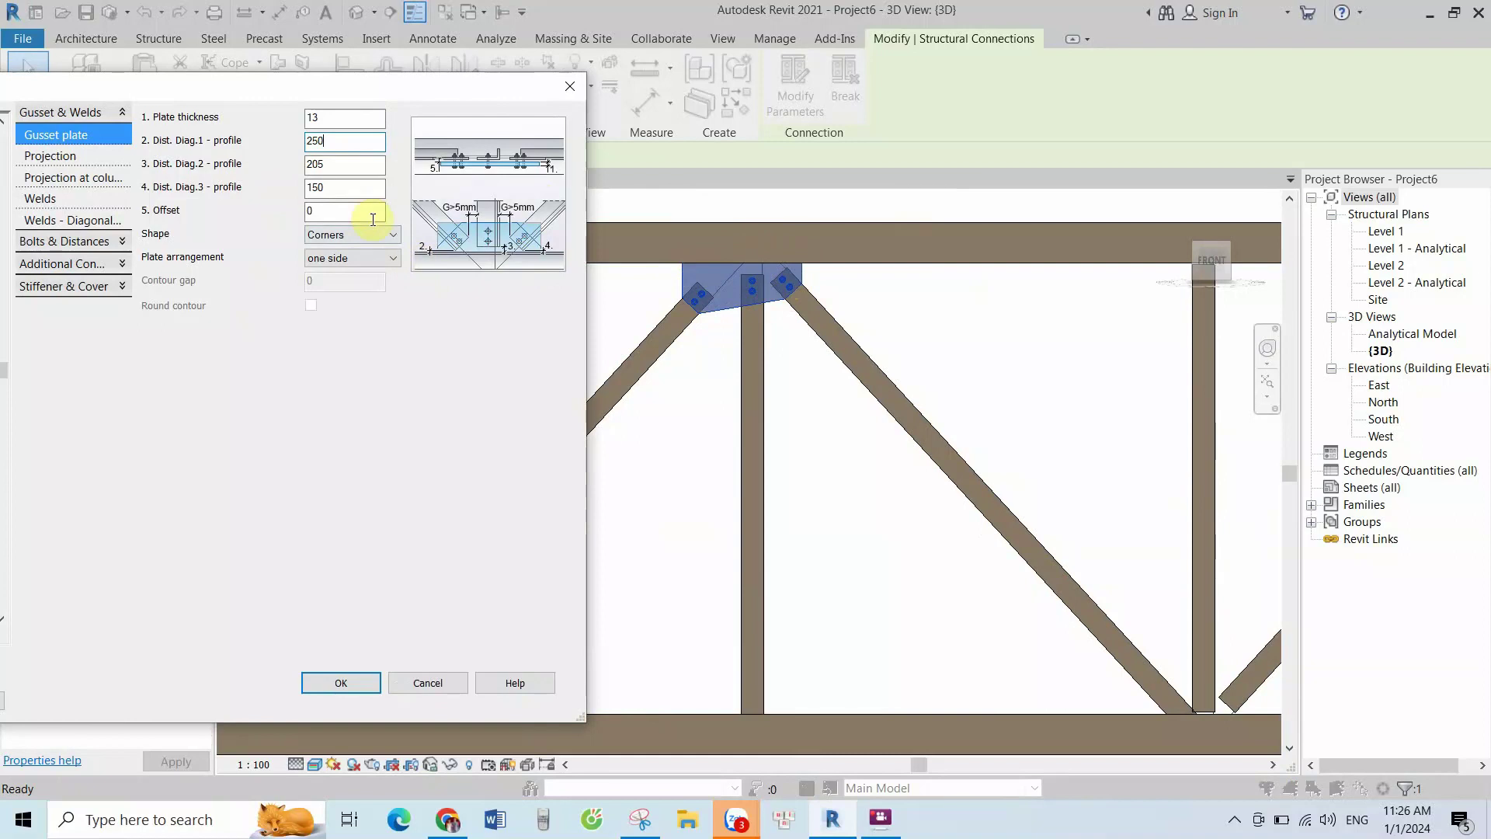
Set Dist. Diag. 1–3 to 250 and enter a new plate thickness
left_click_drag(305, 140, 333, 162)
key("Tab")
type("250")
left_click_drag(334, 117, 278, 119)
type("15")
Review the Projection, Welds and Bolts distance pages, then return to the Gusset plate page
left_click(61, 159)
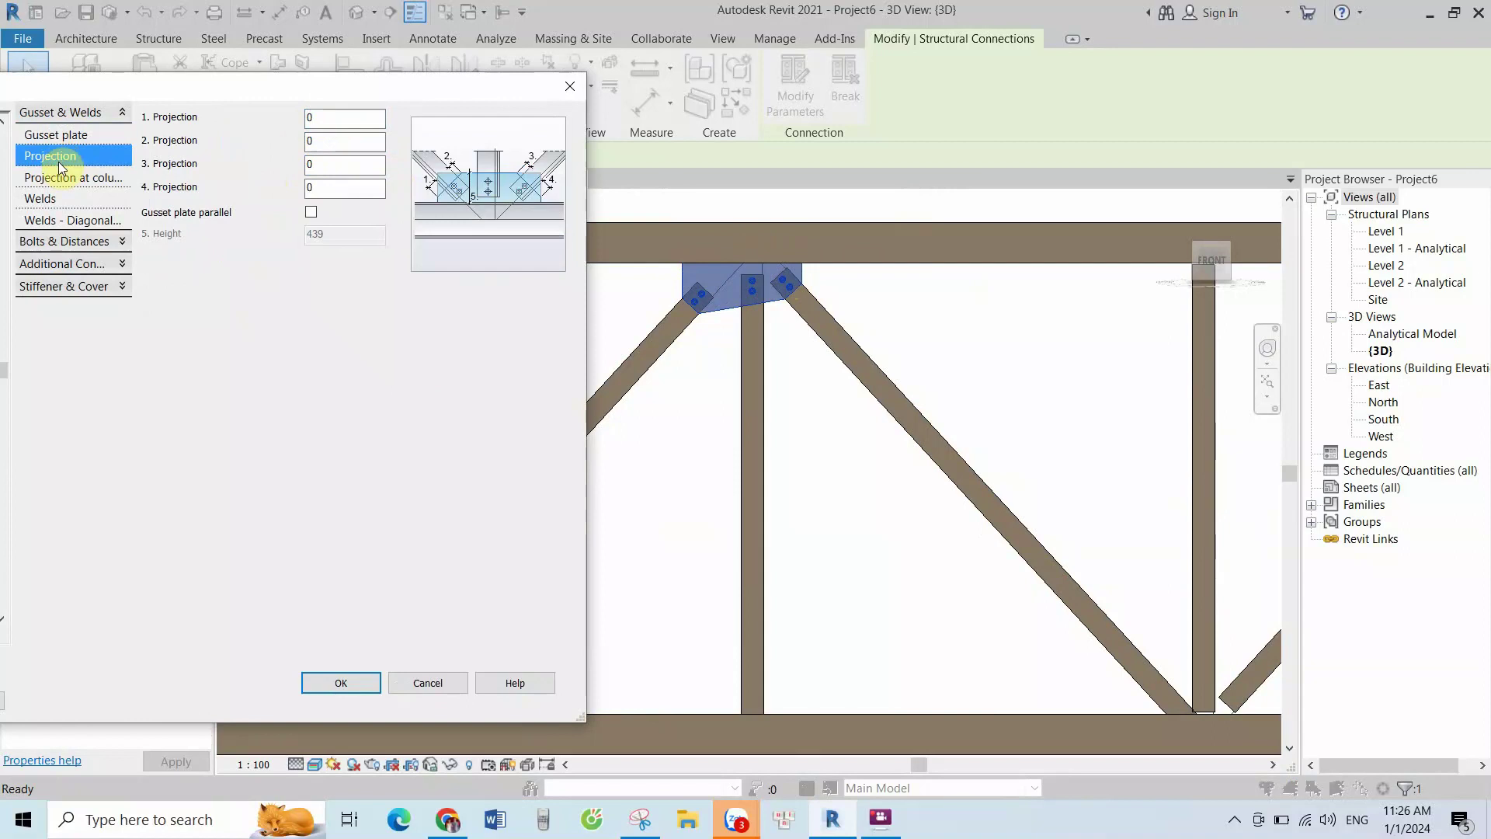
left_click(56, 199)
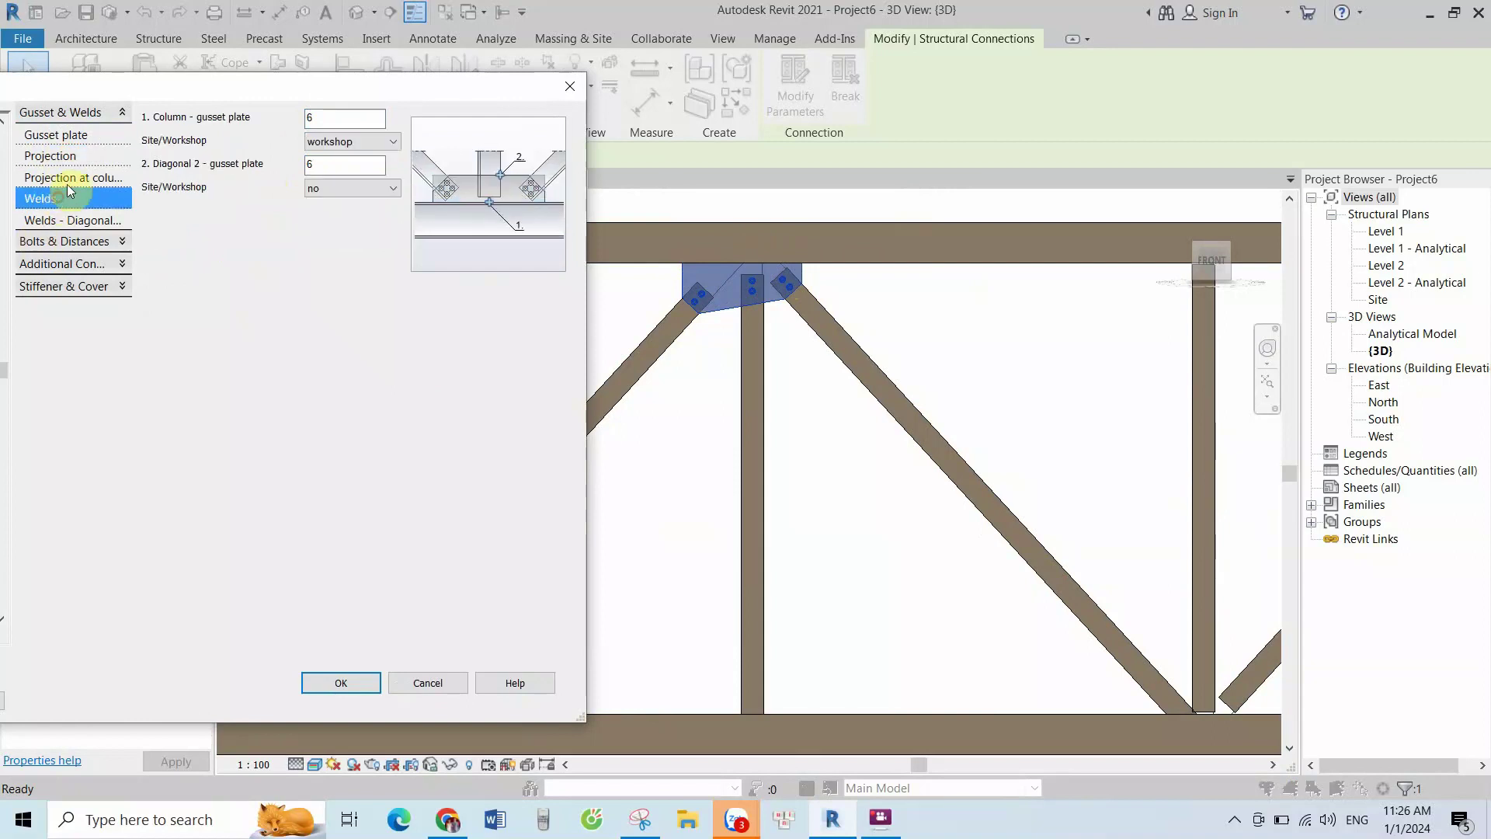
left_click(77, 225)
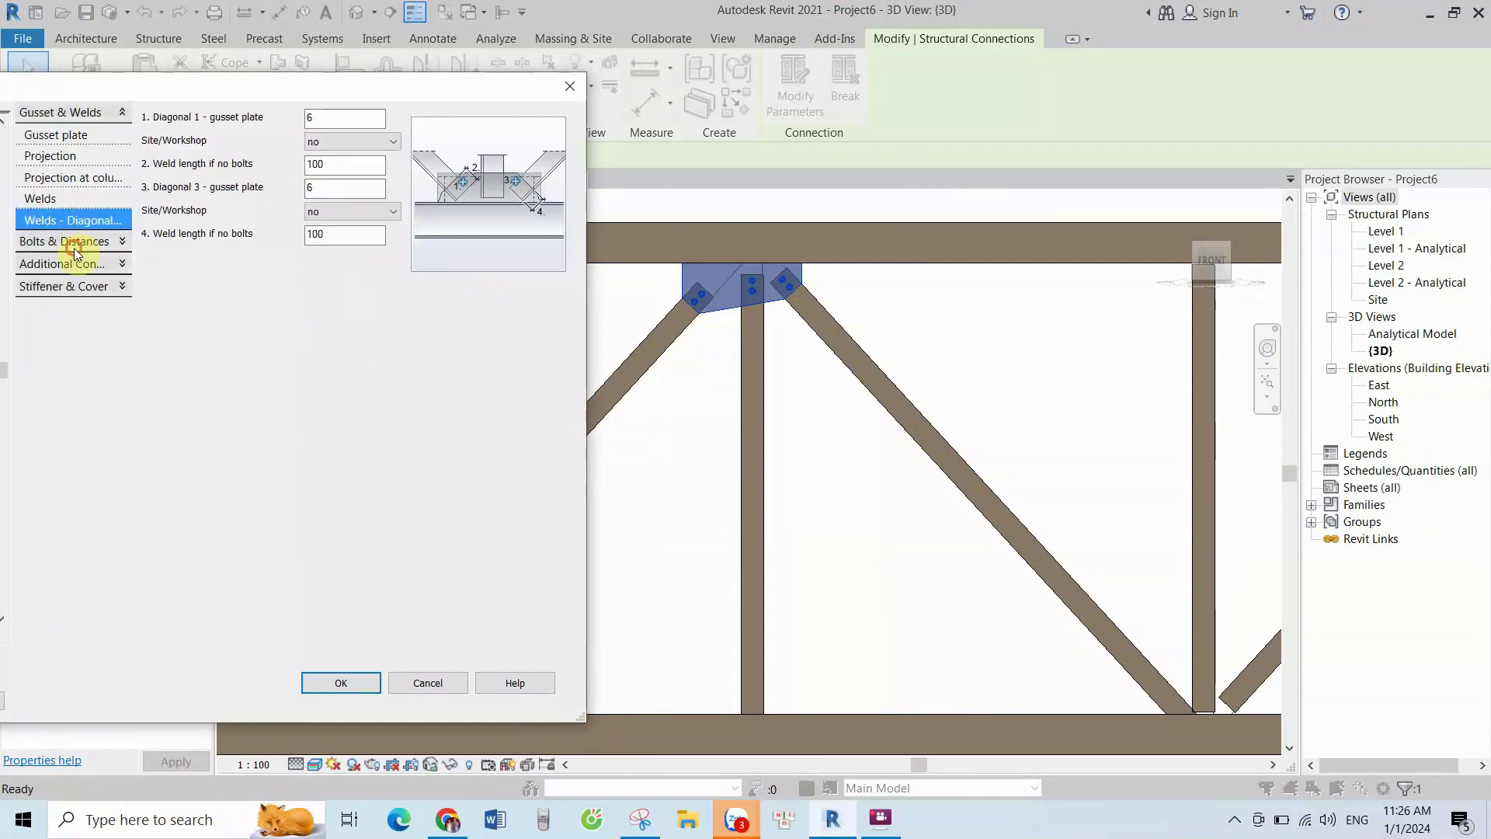
left_click(73, 245)
left_click(85, 200)
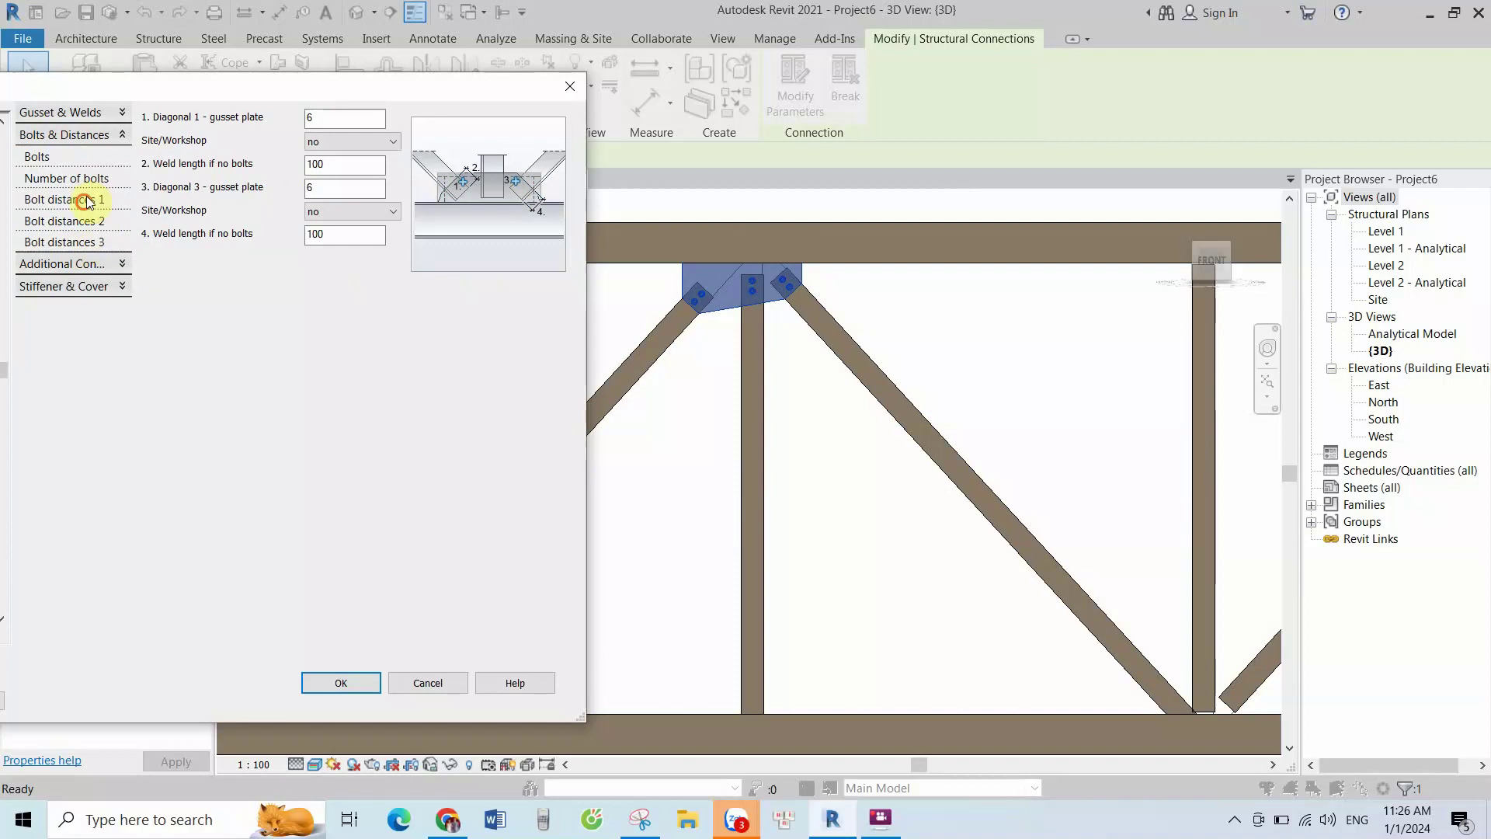
left_click(85, 223)
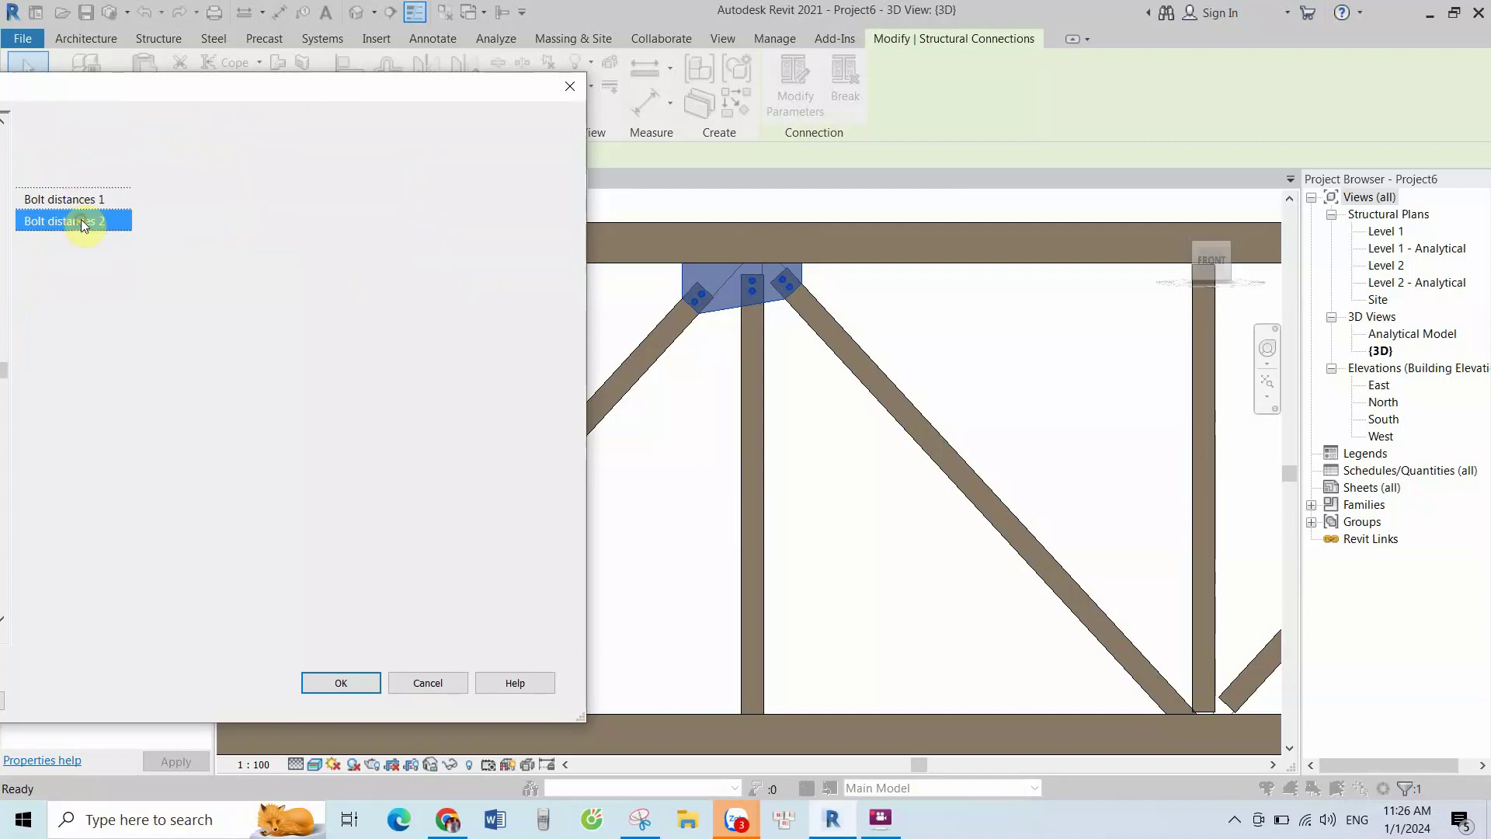
left_click(72, 239)
left_click(92, 198)
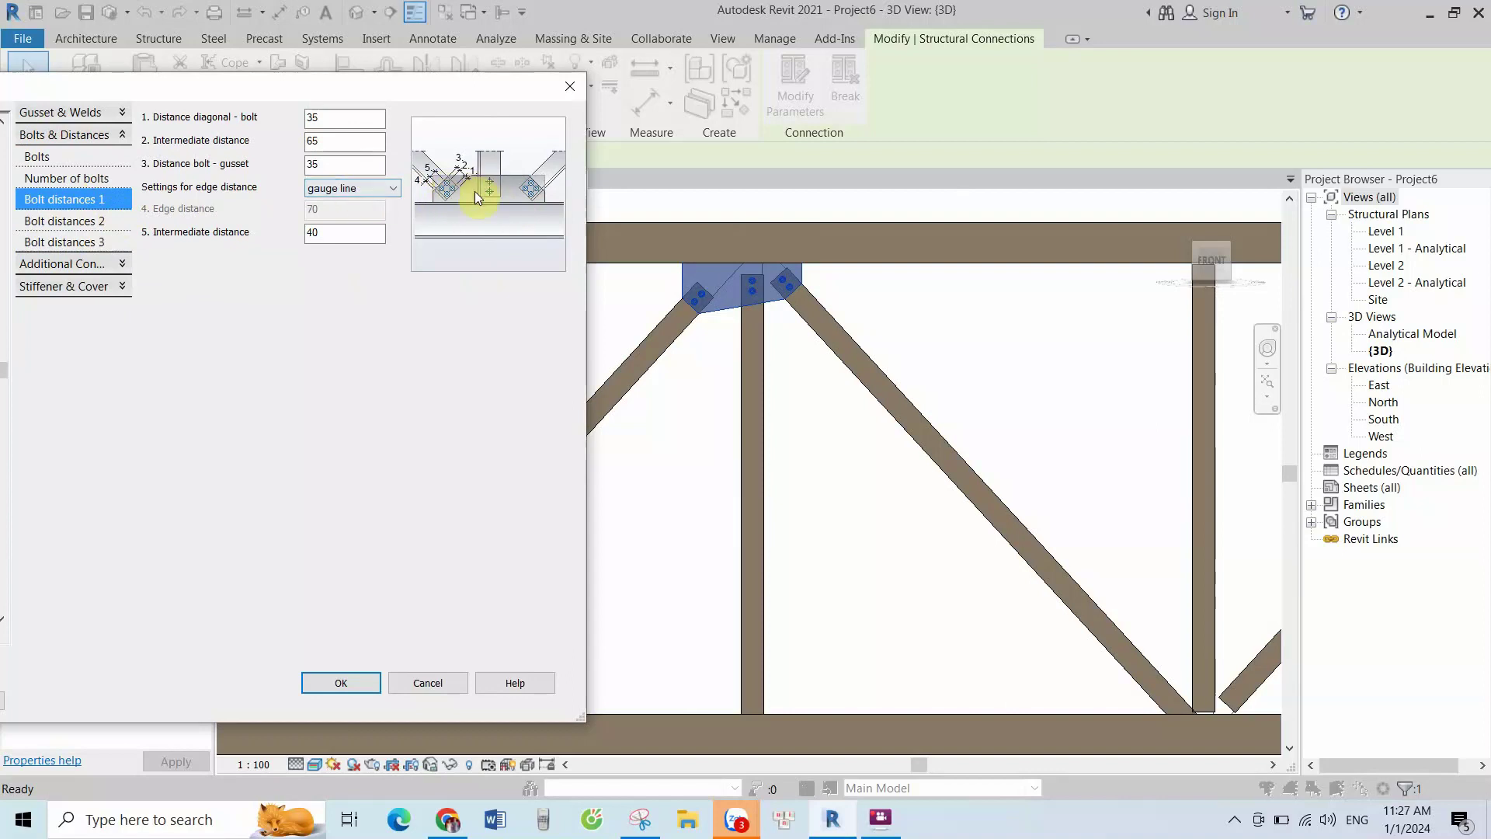
left_click(77, 156)
left_click(82, 114)
left_click(77, 137)
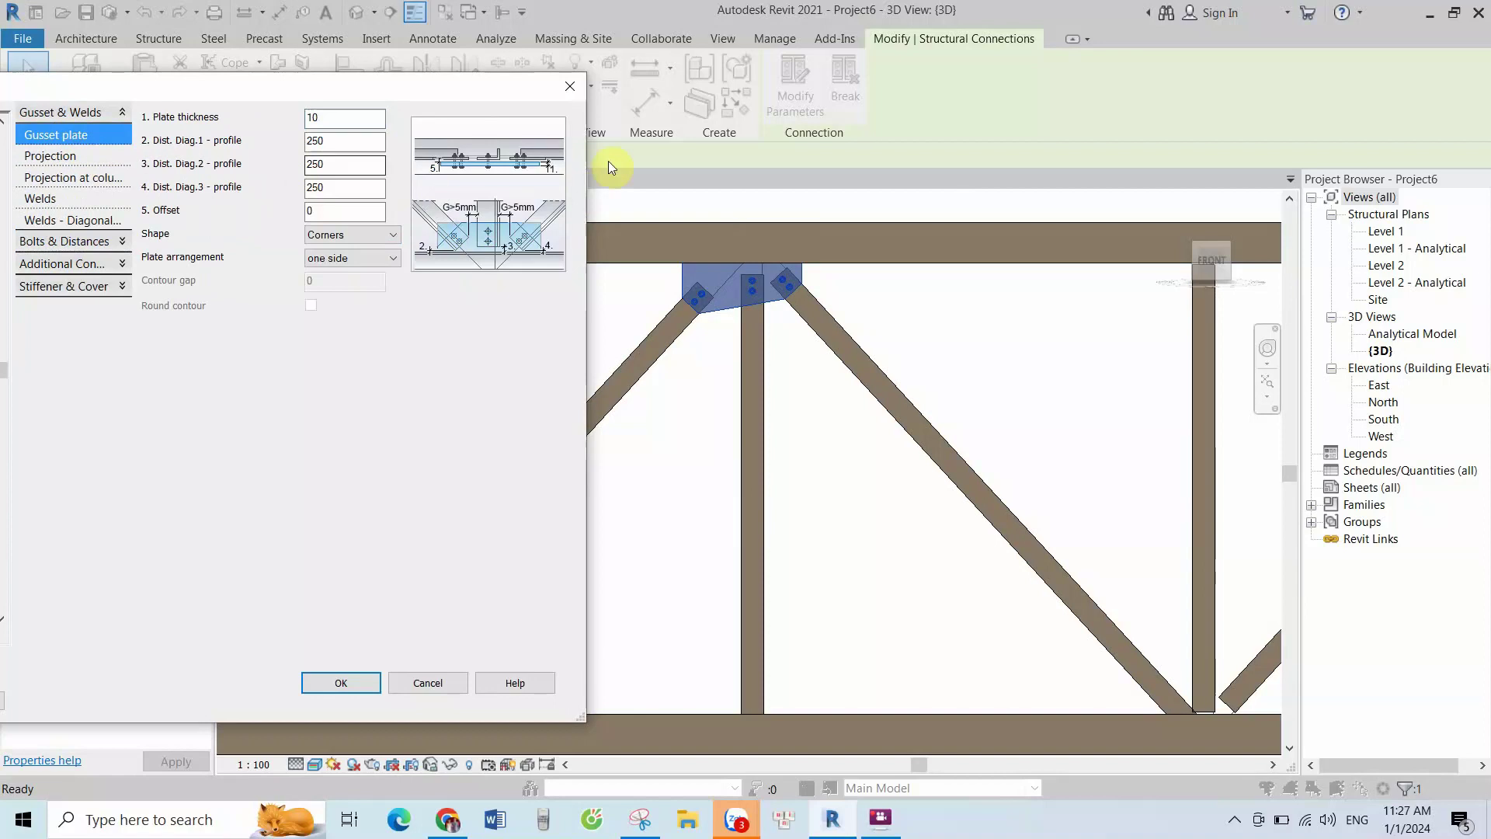
Confirm the gusset parameters and apply the new type settings to the truss
left_click(342, 683)
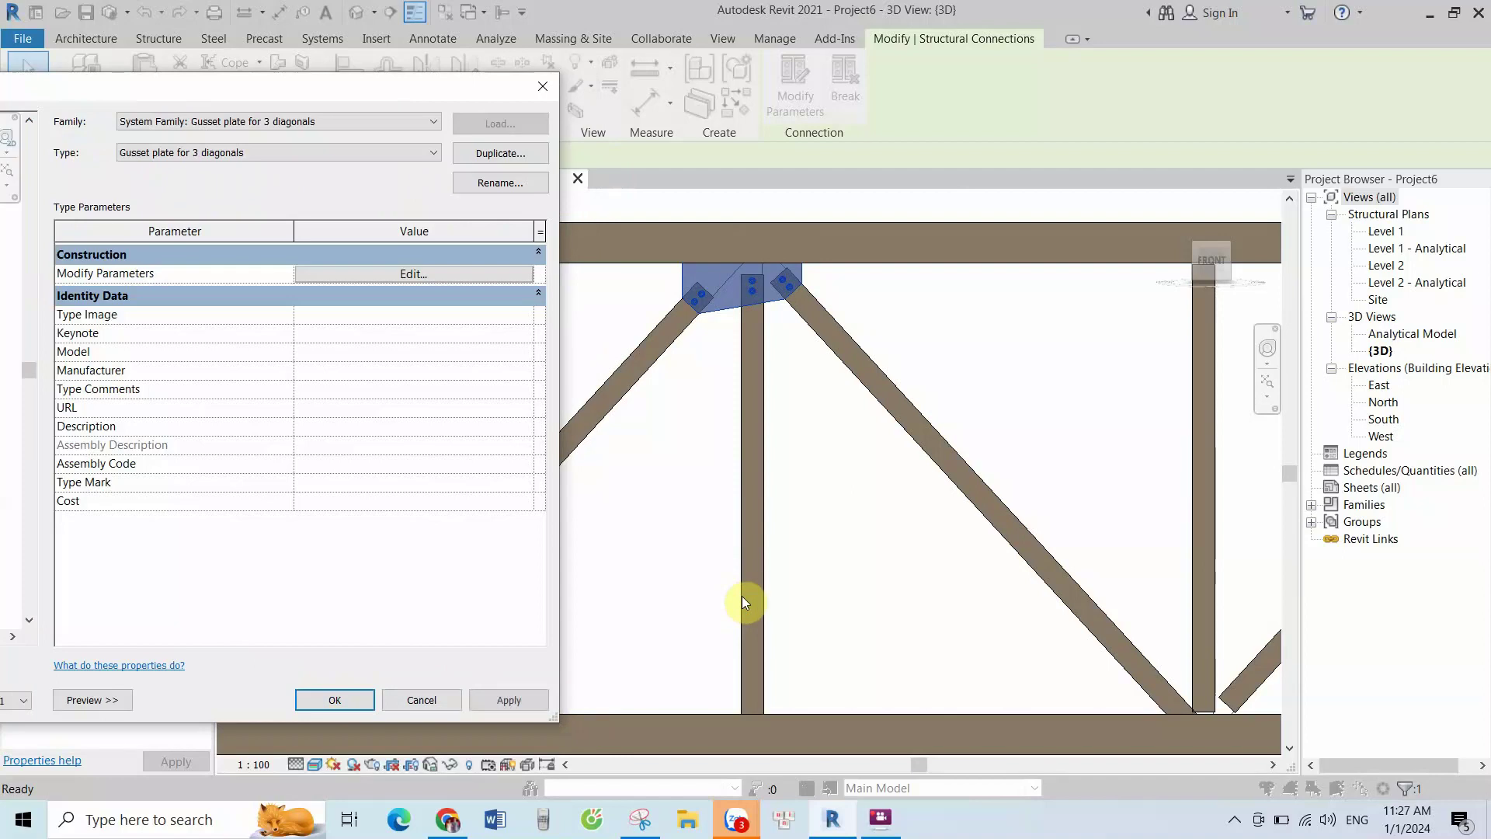
left_click(523, 697)
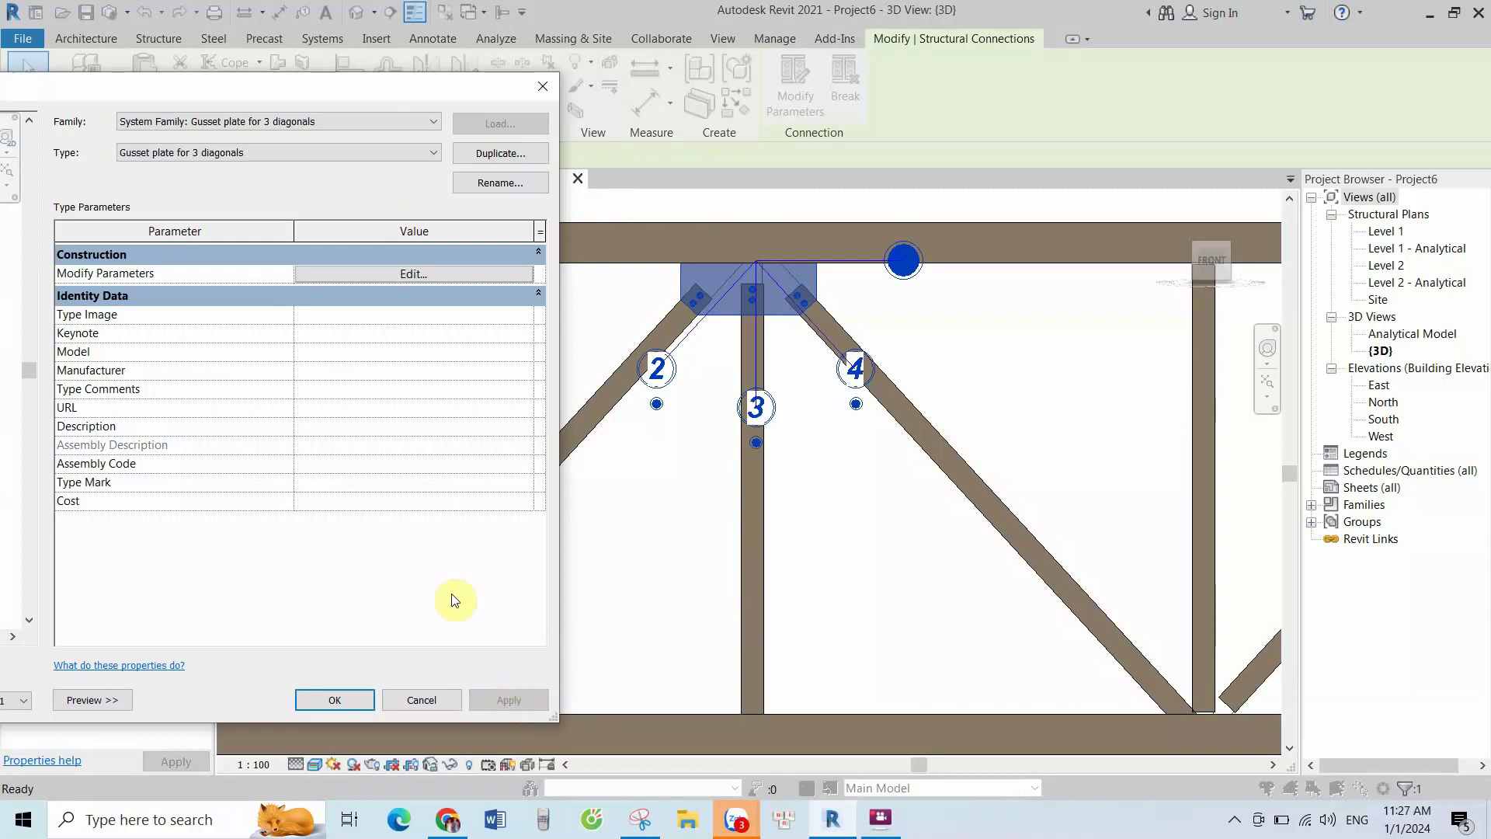
left_click(335, 698)
scroll(832, 256, "up", 2)
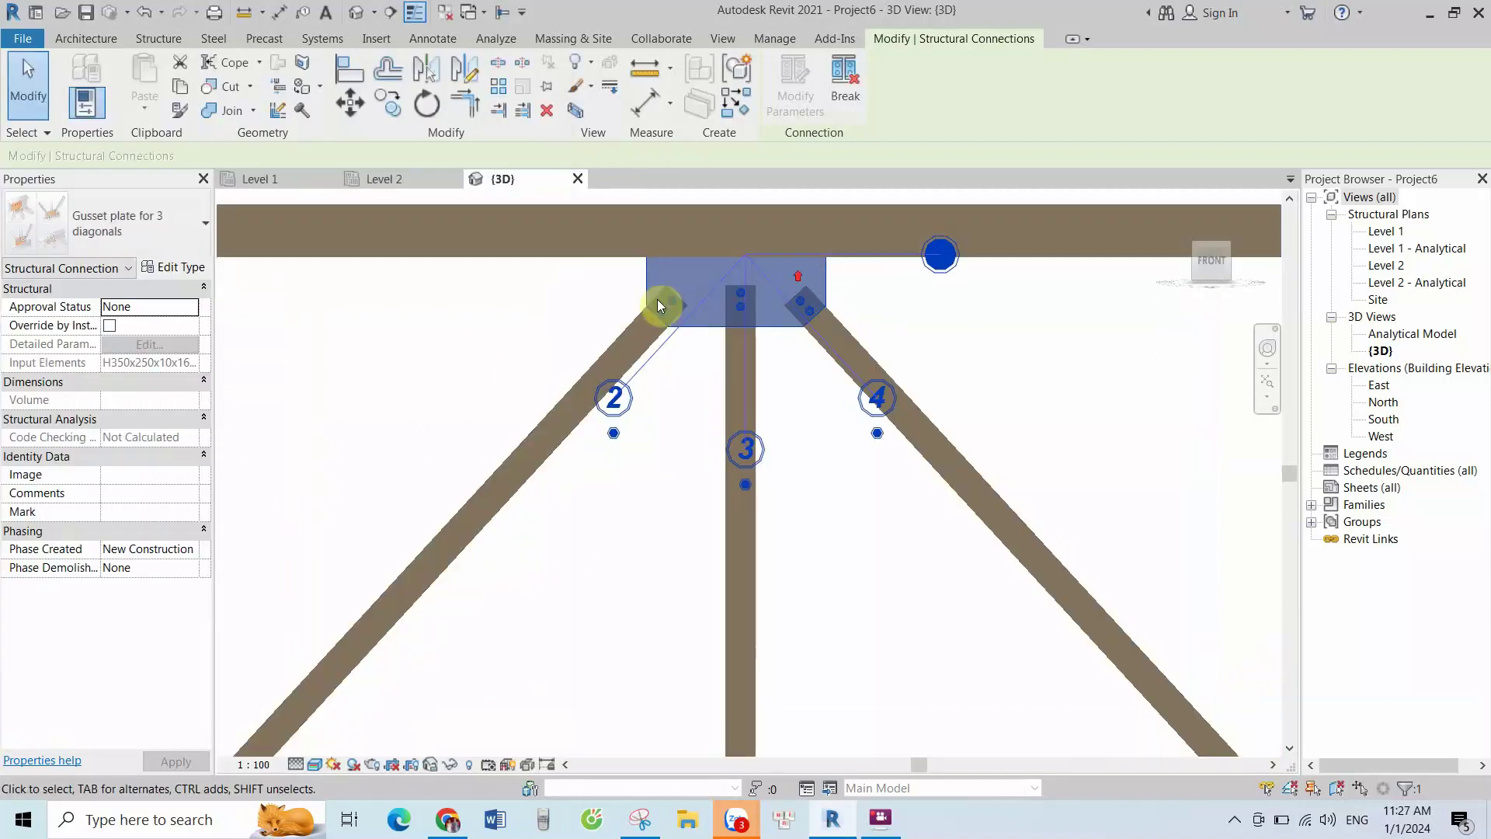
Clear the selected top-chord connection
left_click(493, 342)
scroll(493, 342, "down", 2)
scroll(681, 342, "up", 2)
key("Escape")
scroll(815, 273, "down", 3)
scroll(917, 272, "down", 1)
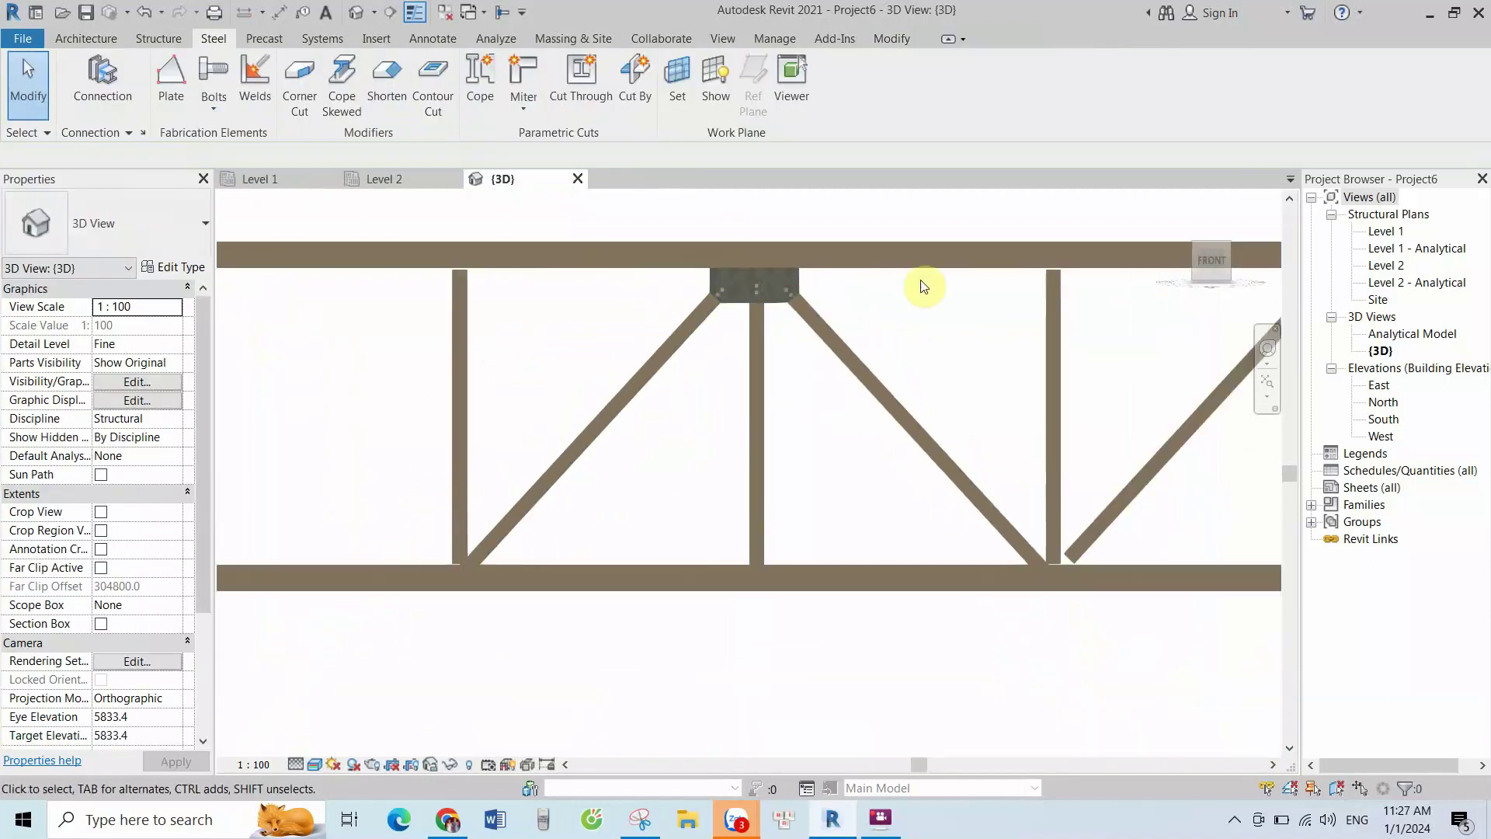
Place a gusset connection on the bottom chord, right diagonal, vertical and next diagonal
left_click(115, 83)
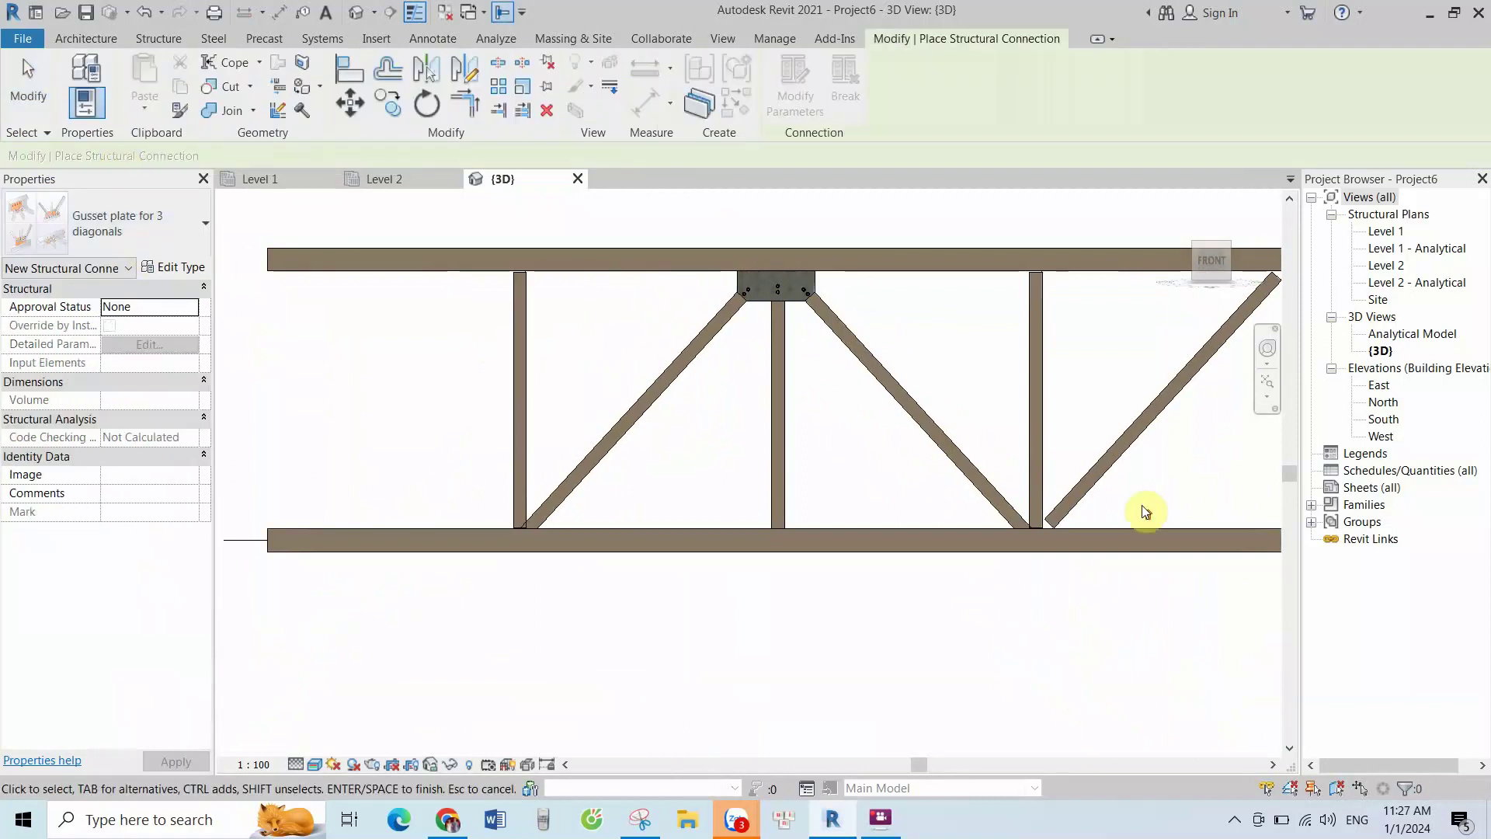
scroll(1140, 509, "up", 2)
left_click(944, 532)
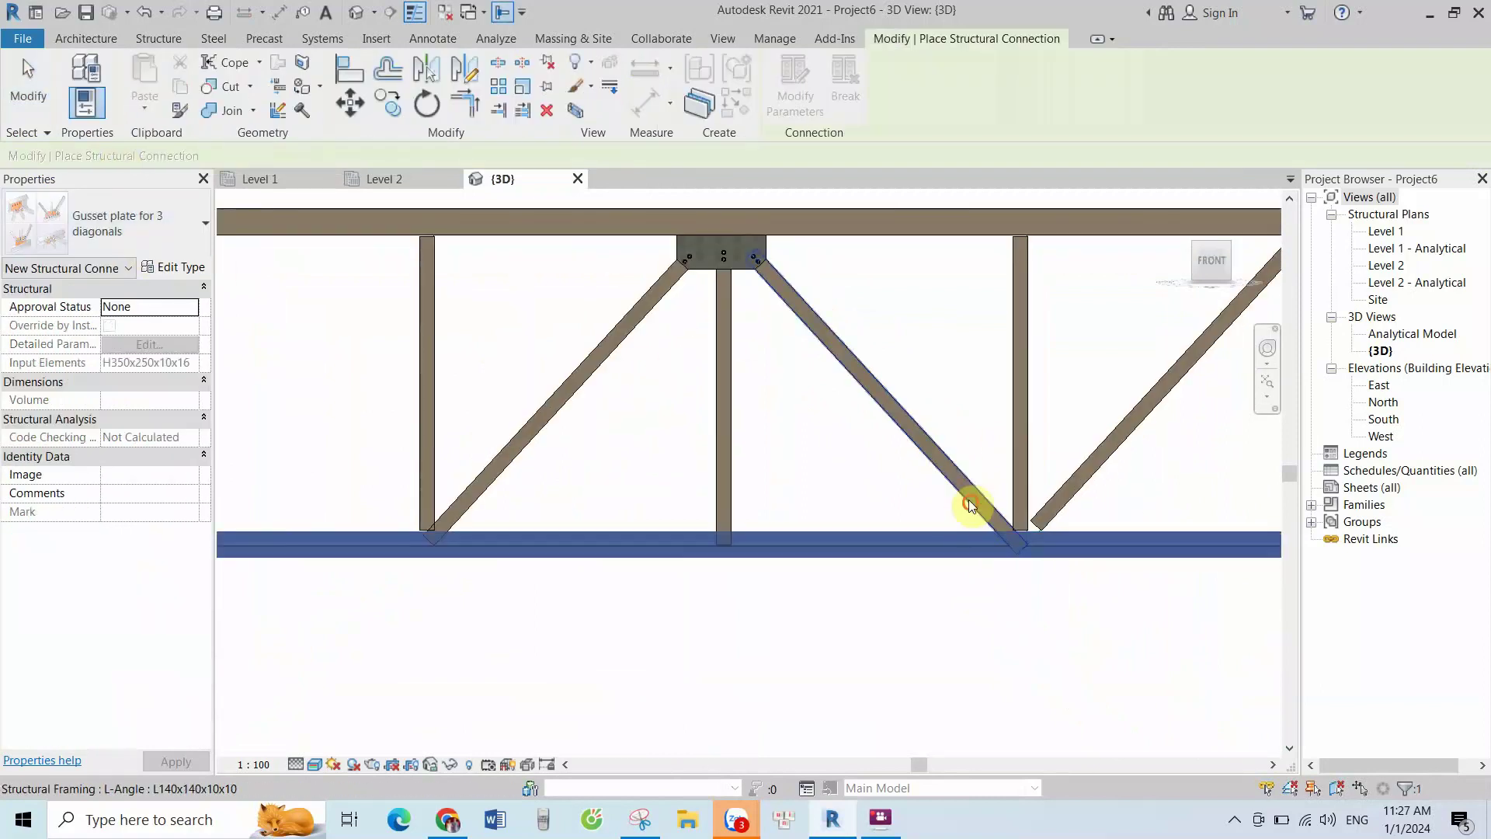
left_click(971, 499, "ctrl")
left_click(1022, 482, "ctrl")
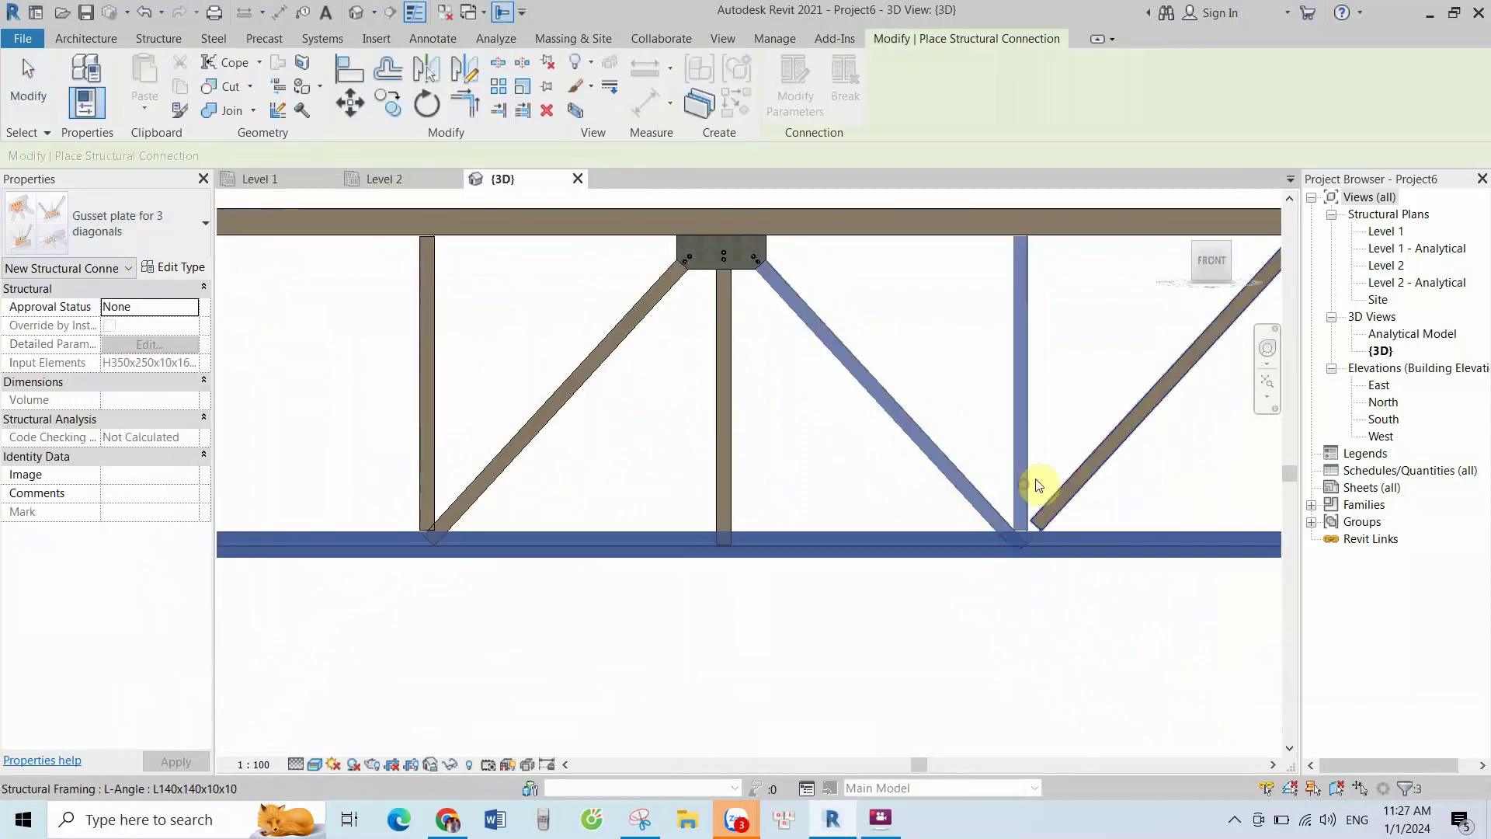
left_click(1066, 505, "ctrl")
key("Return")
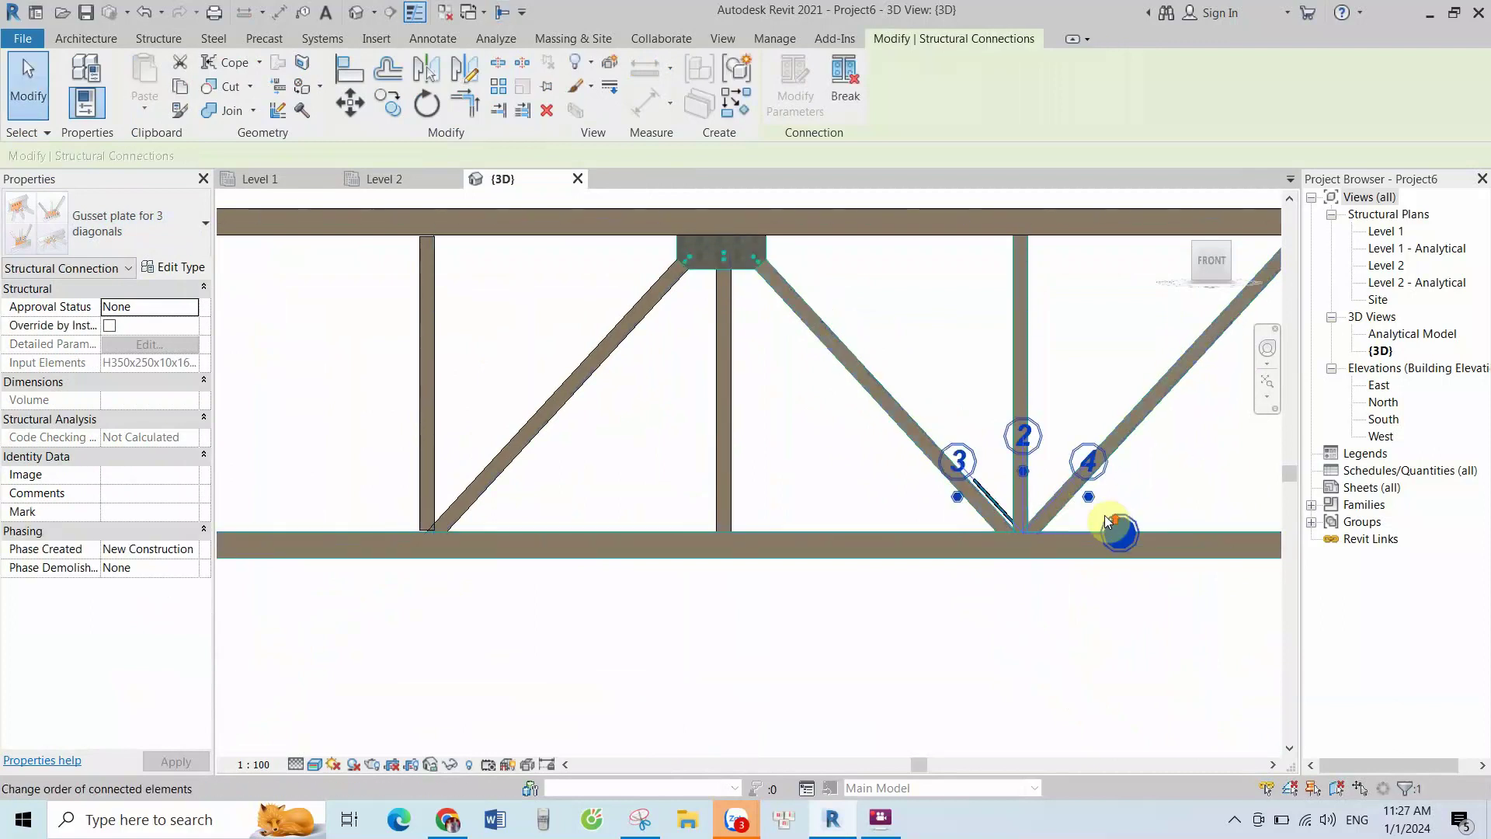
Switch the primary member to the vertical, then the left diagonal, dismissing the creation error
scroll(1095, 505, "up", 1)
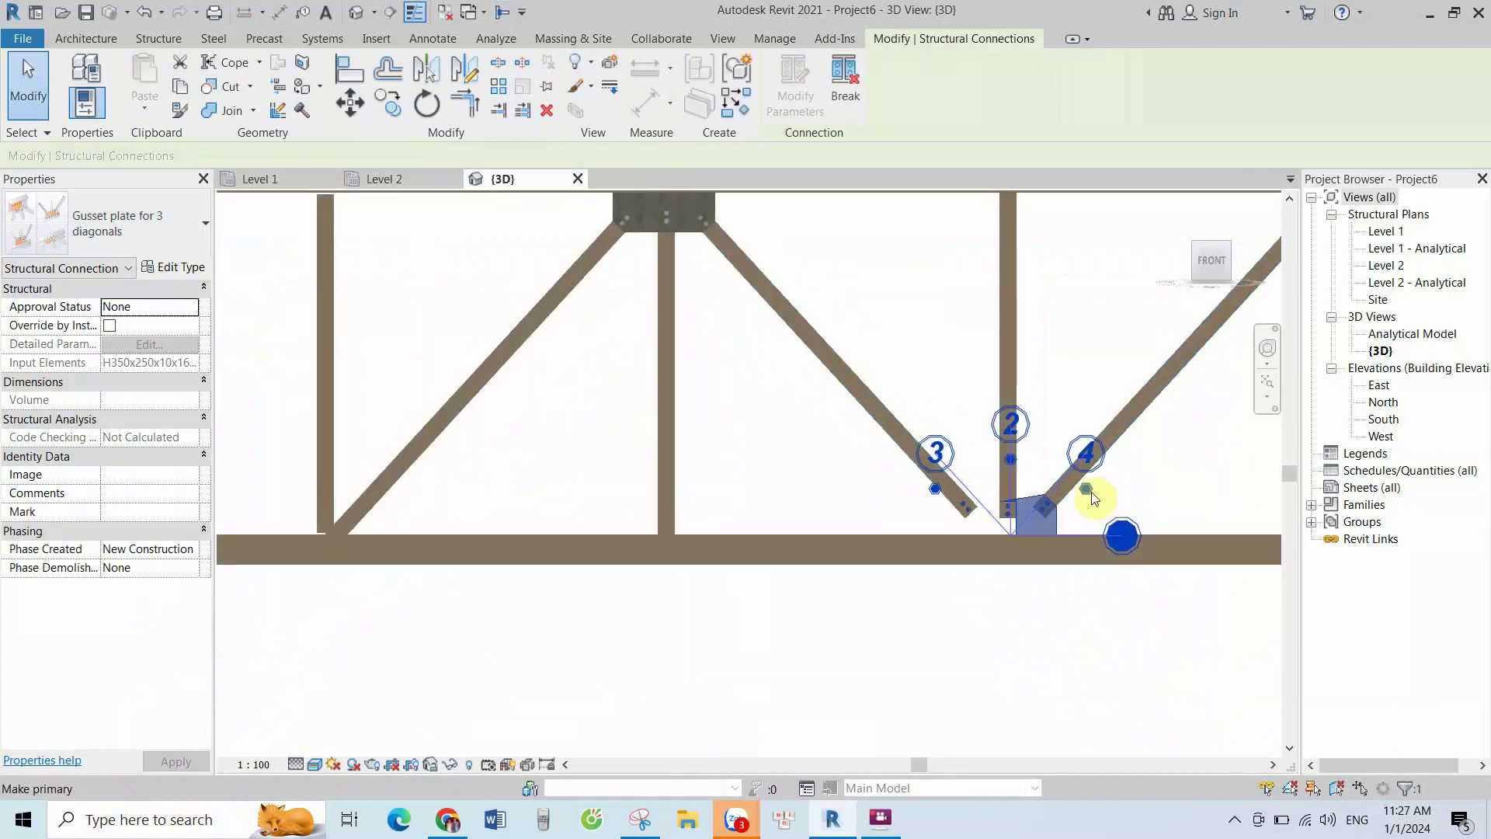
left_click(1010, 461)
left_click(937, 491)
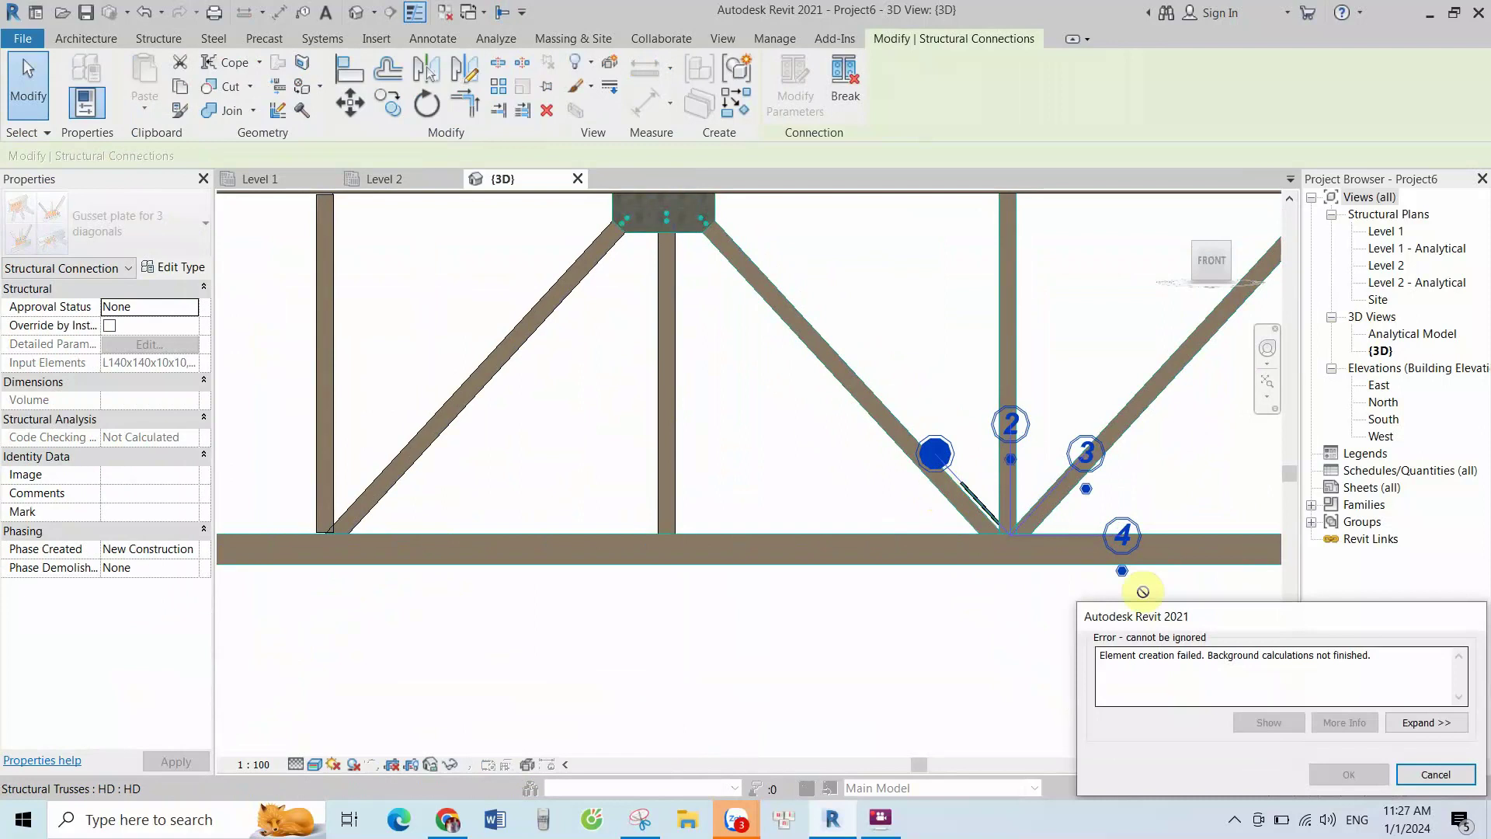
left_click(1437, 767)
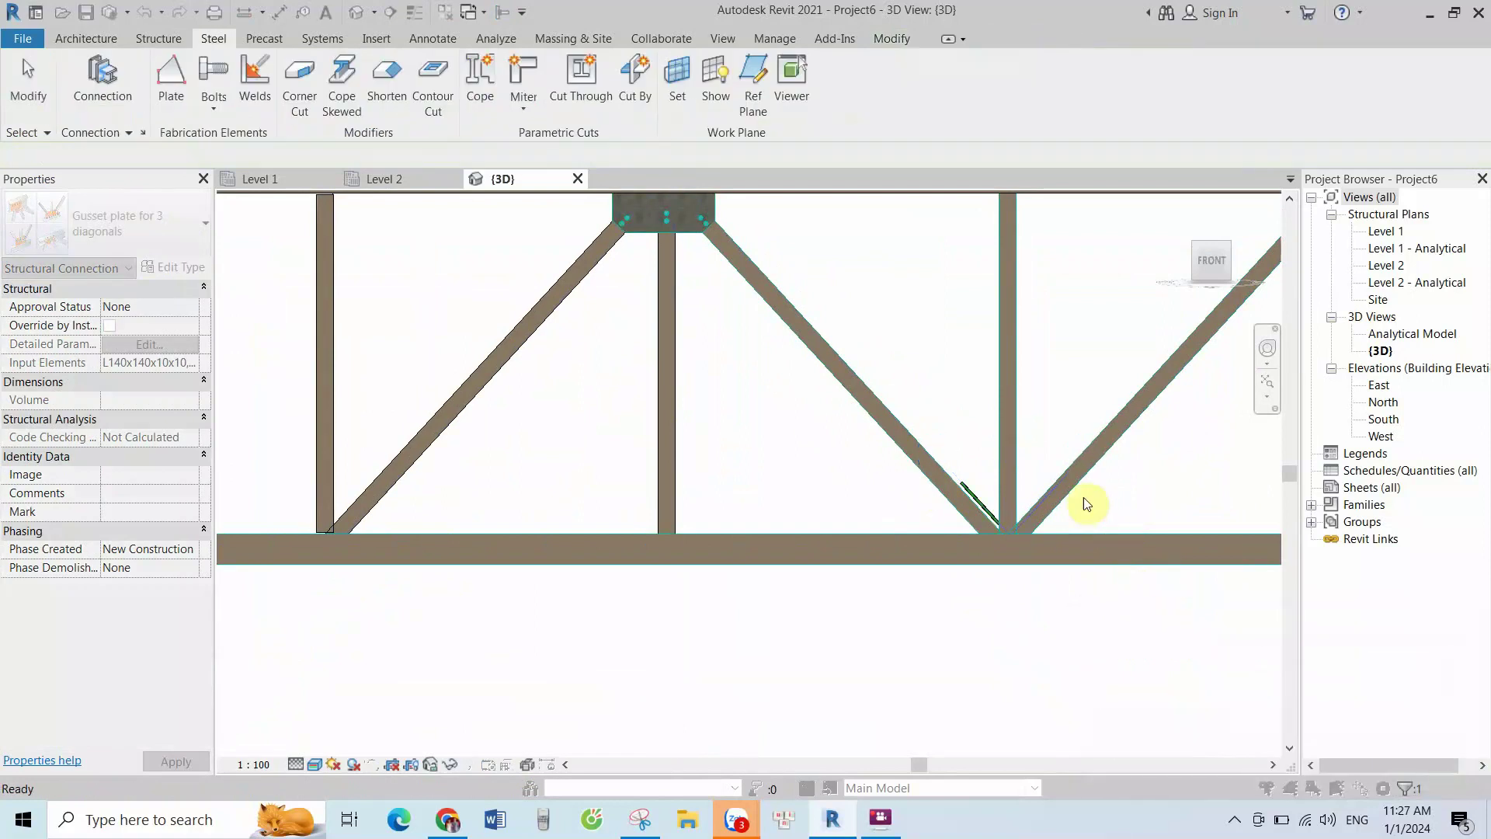
Select the lower gusset connection and make the bottom chord, then right diagonal, primary
left_click(980, 508)
left_click(1001, 466)
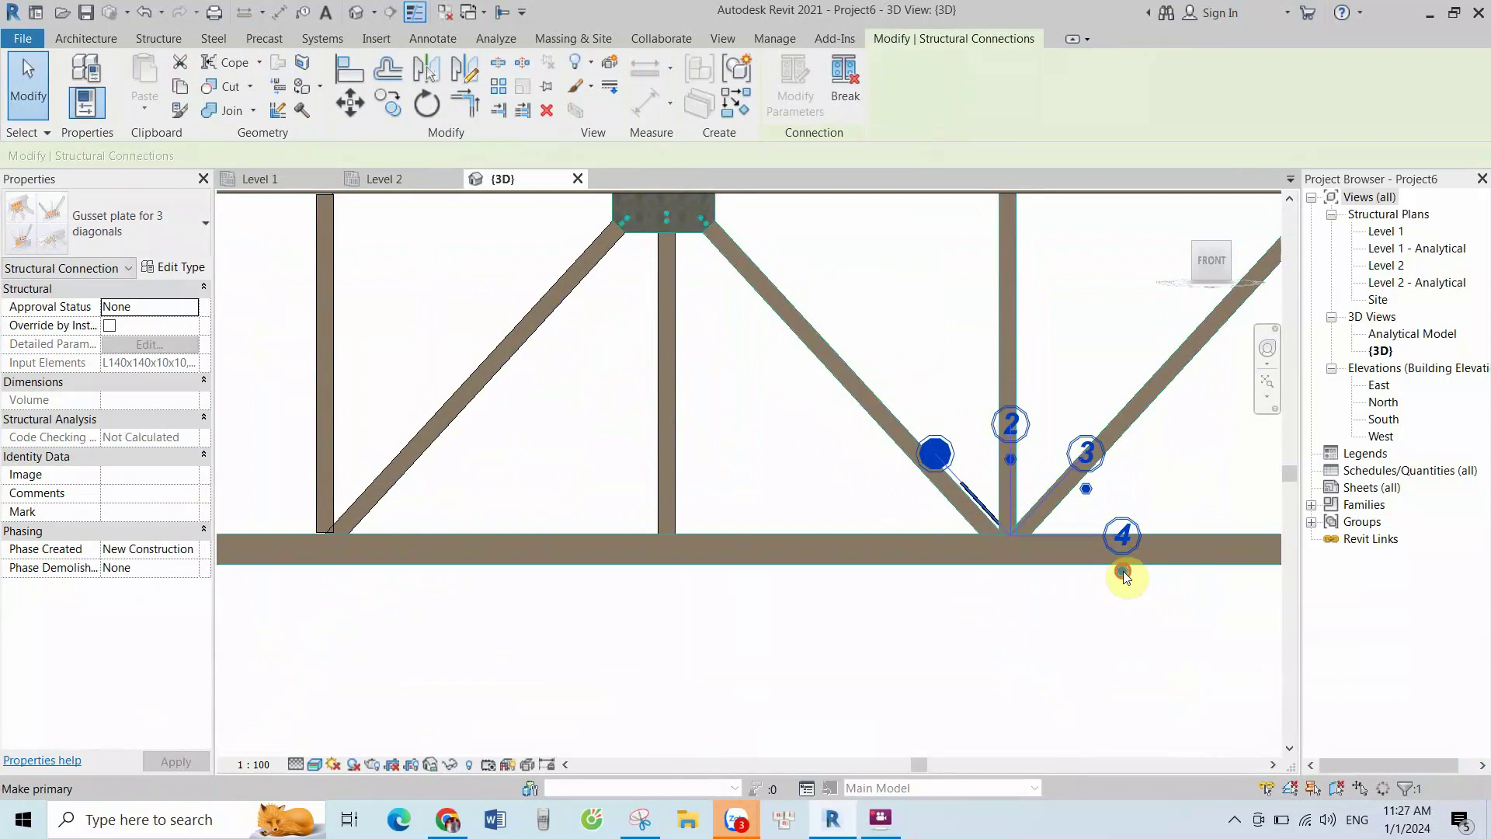
left_click(1123, 573)
left_click(1084, 491)
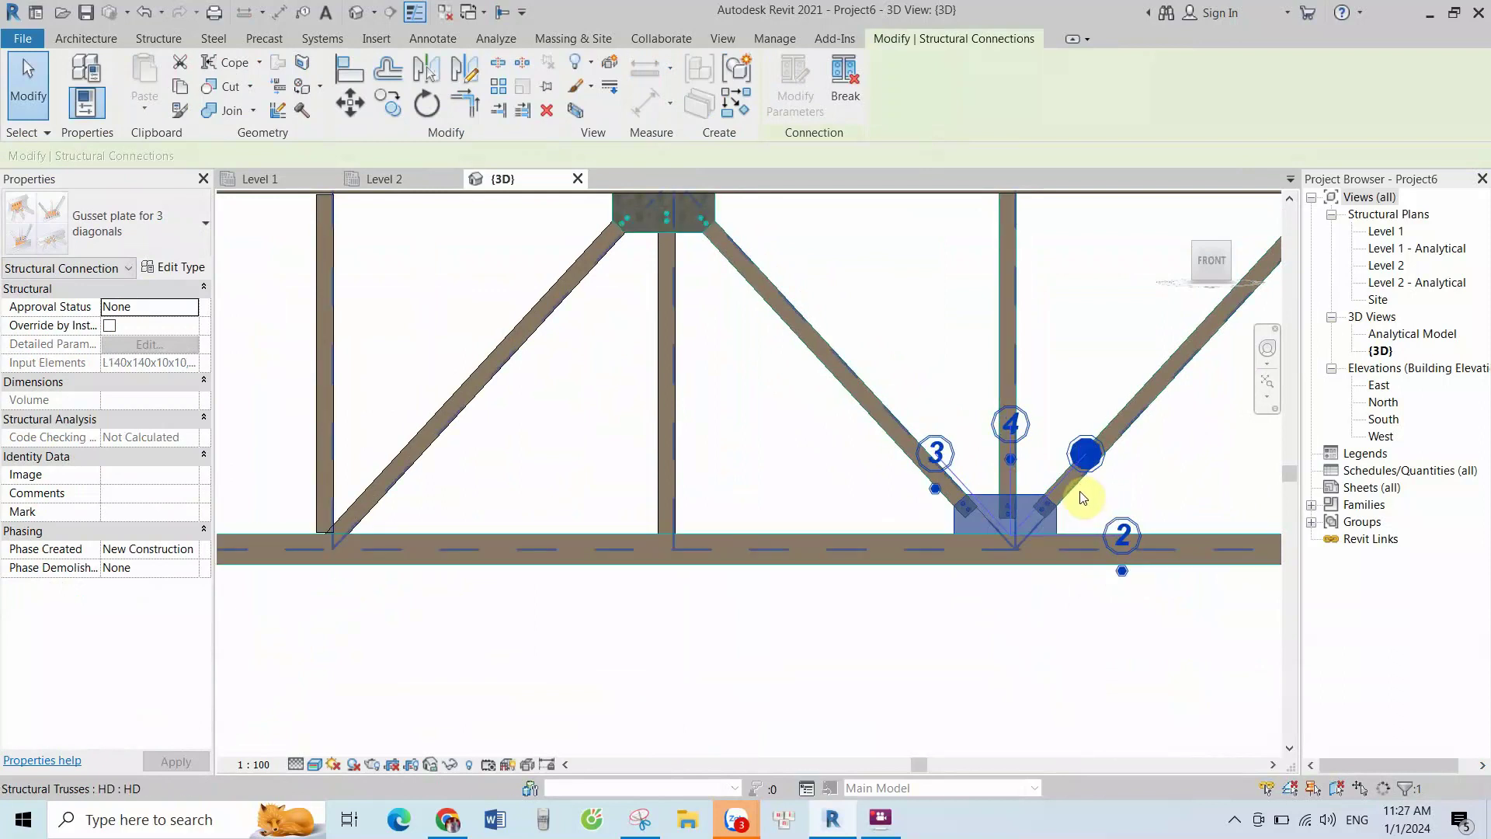
left_click(758, 463)
scroll(664, 466, "down", 1)
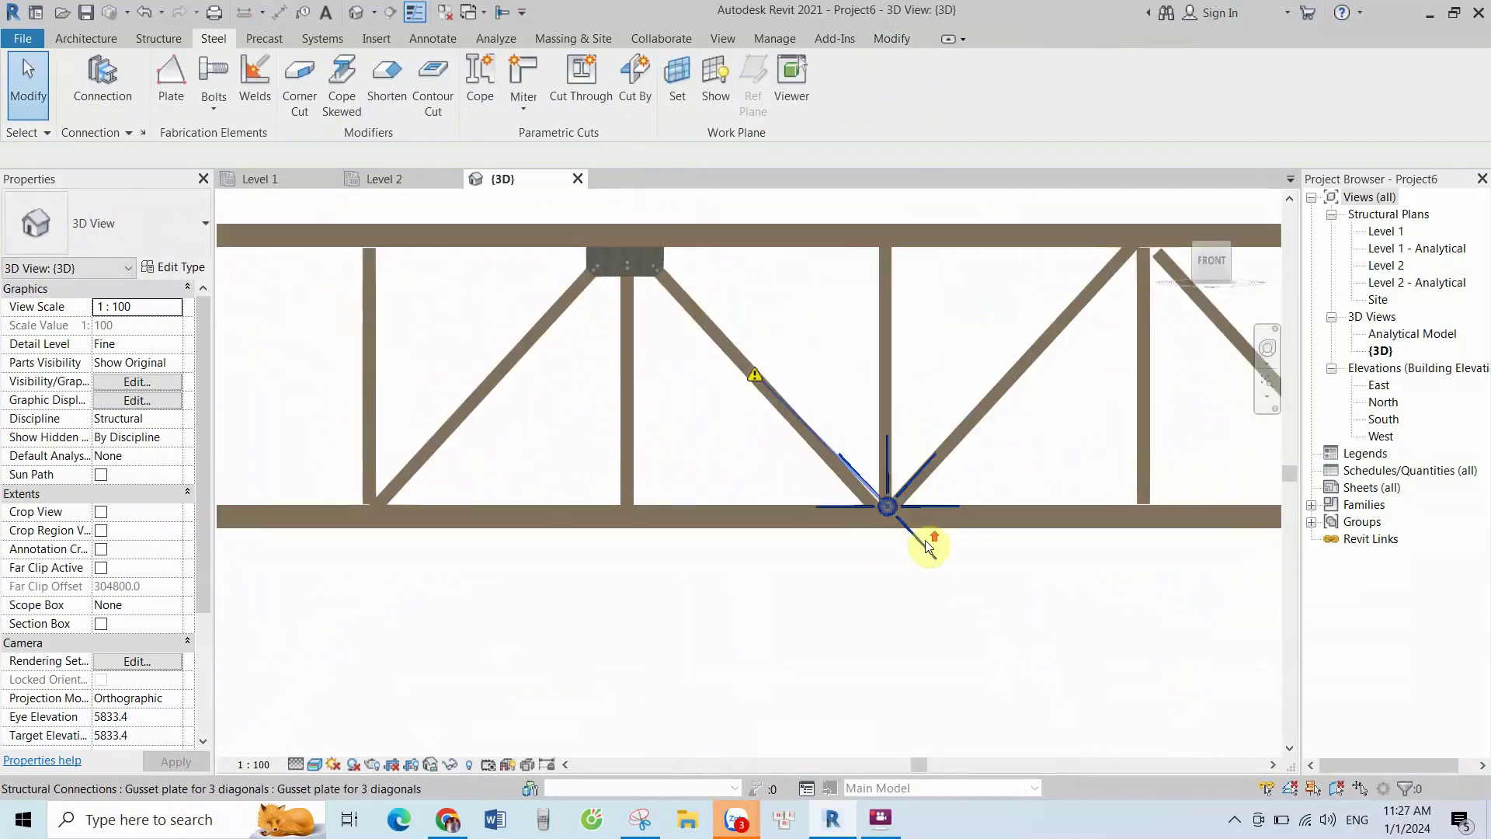
scroll(879, 507, "up", 1)
Cycle the lower connection's primary member through all four members, dismissing a creation error
left_click(886, 490)
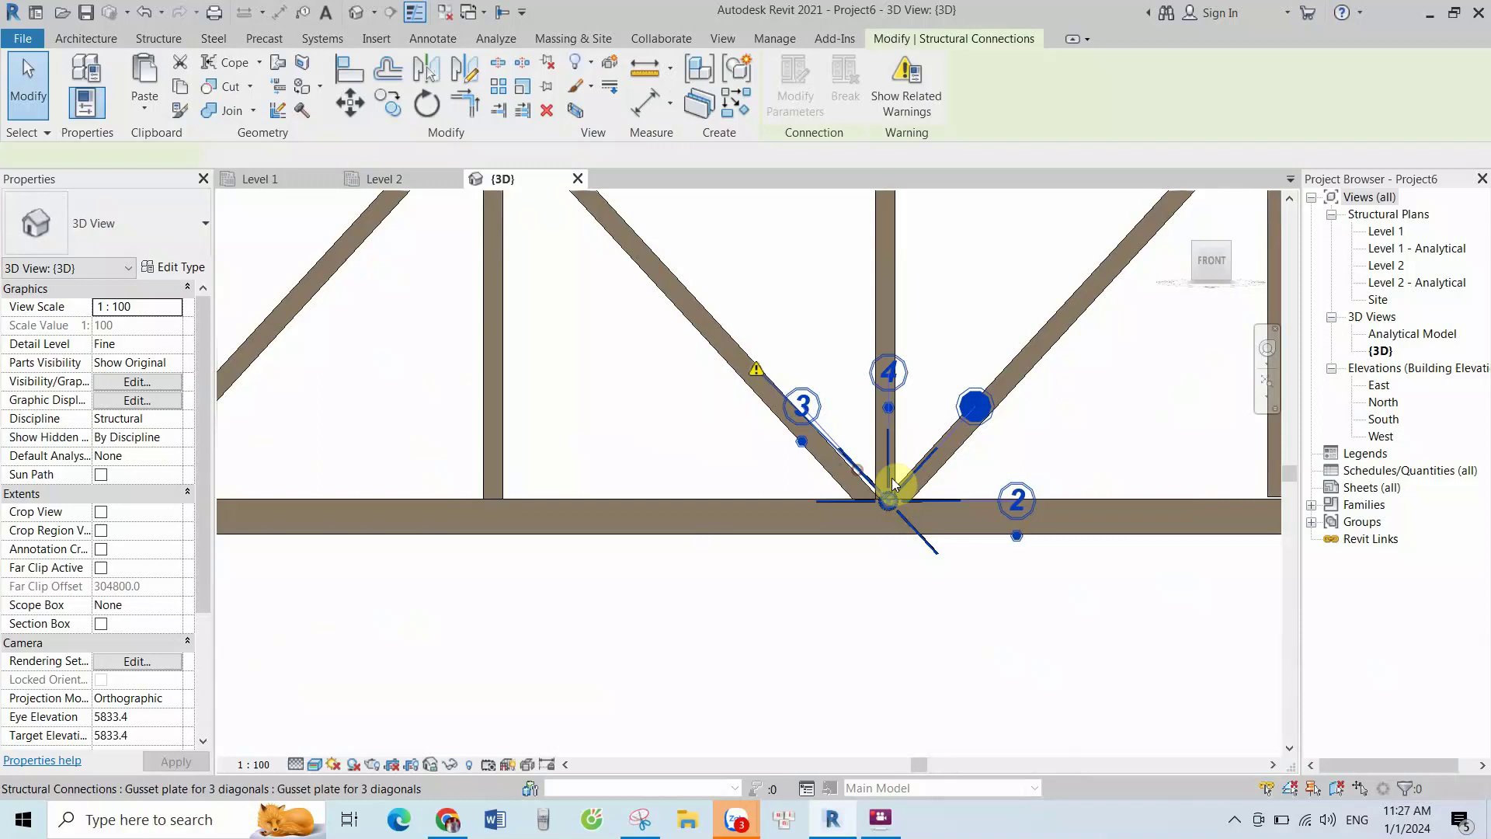
left_click(1016, 500)
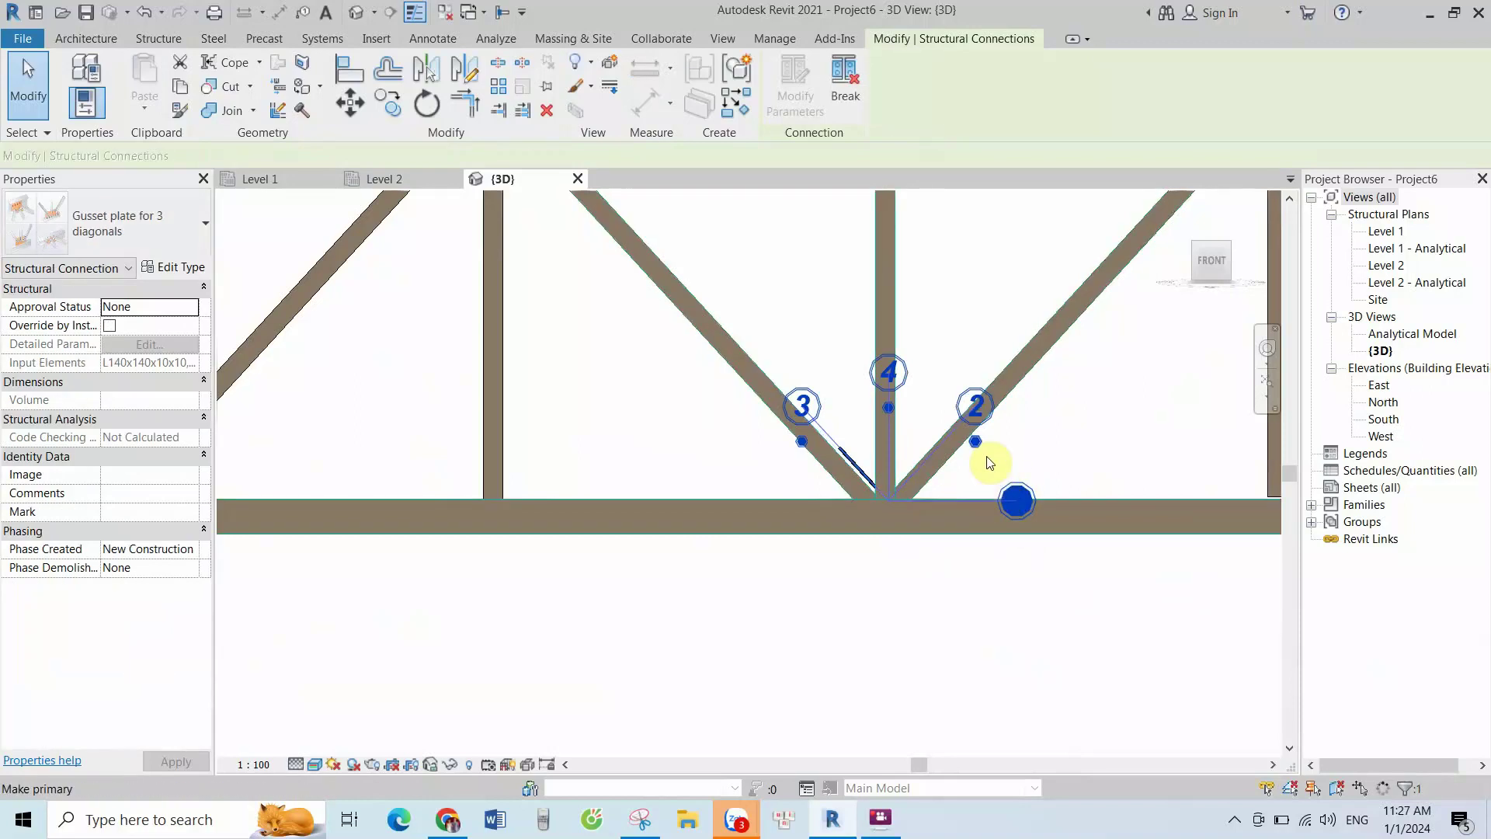
left_click(979, 435)
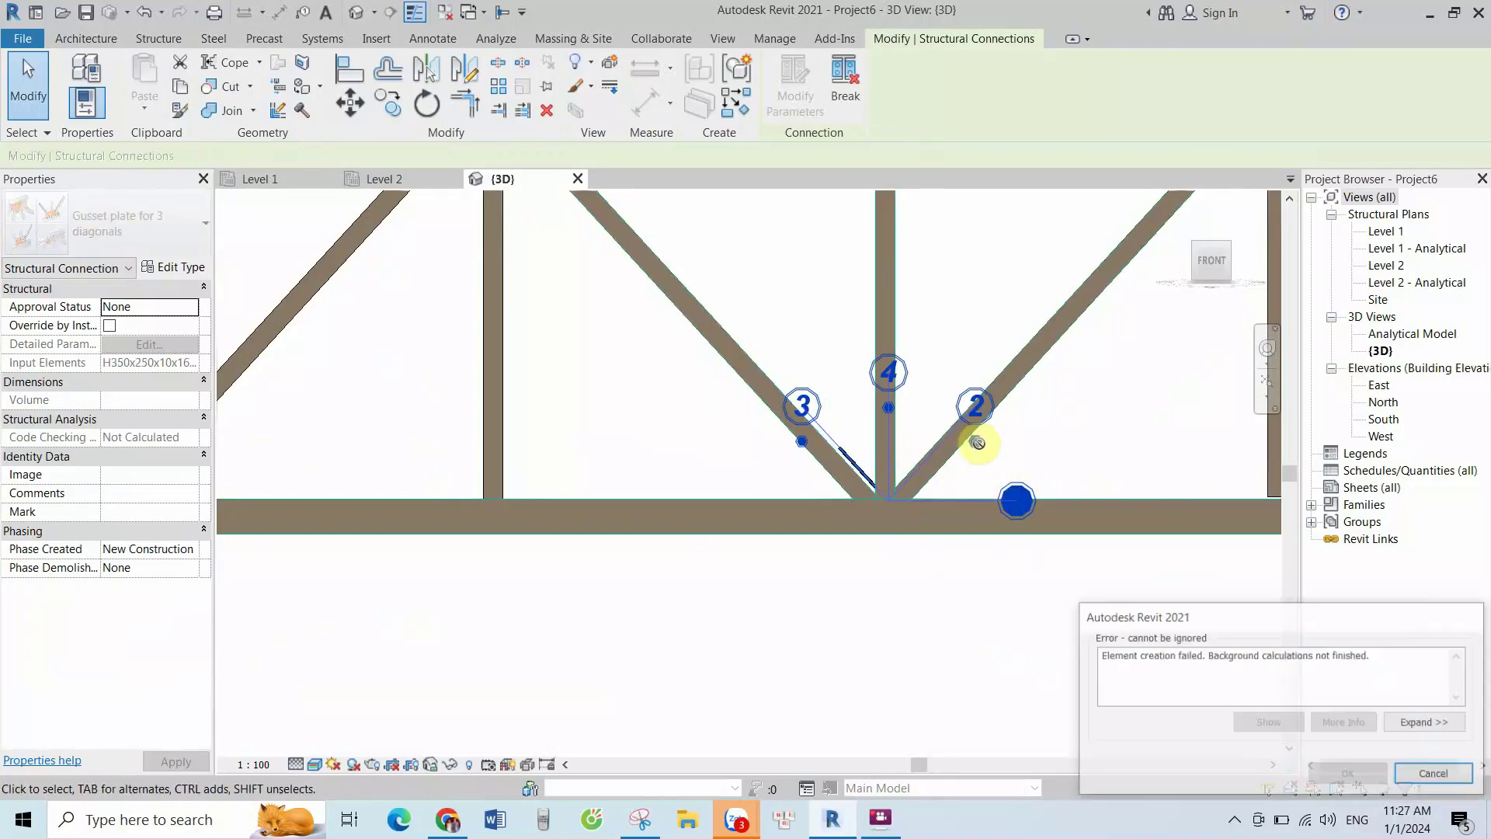
left_click(1427, 773)
left_click(909, 454)
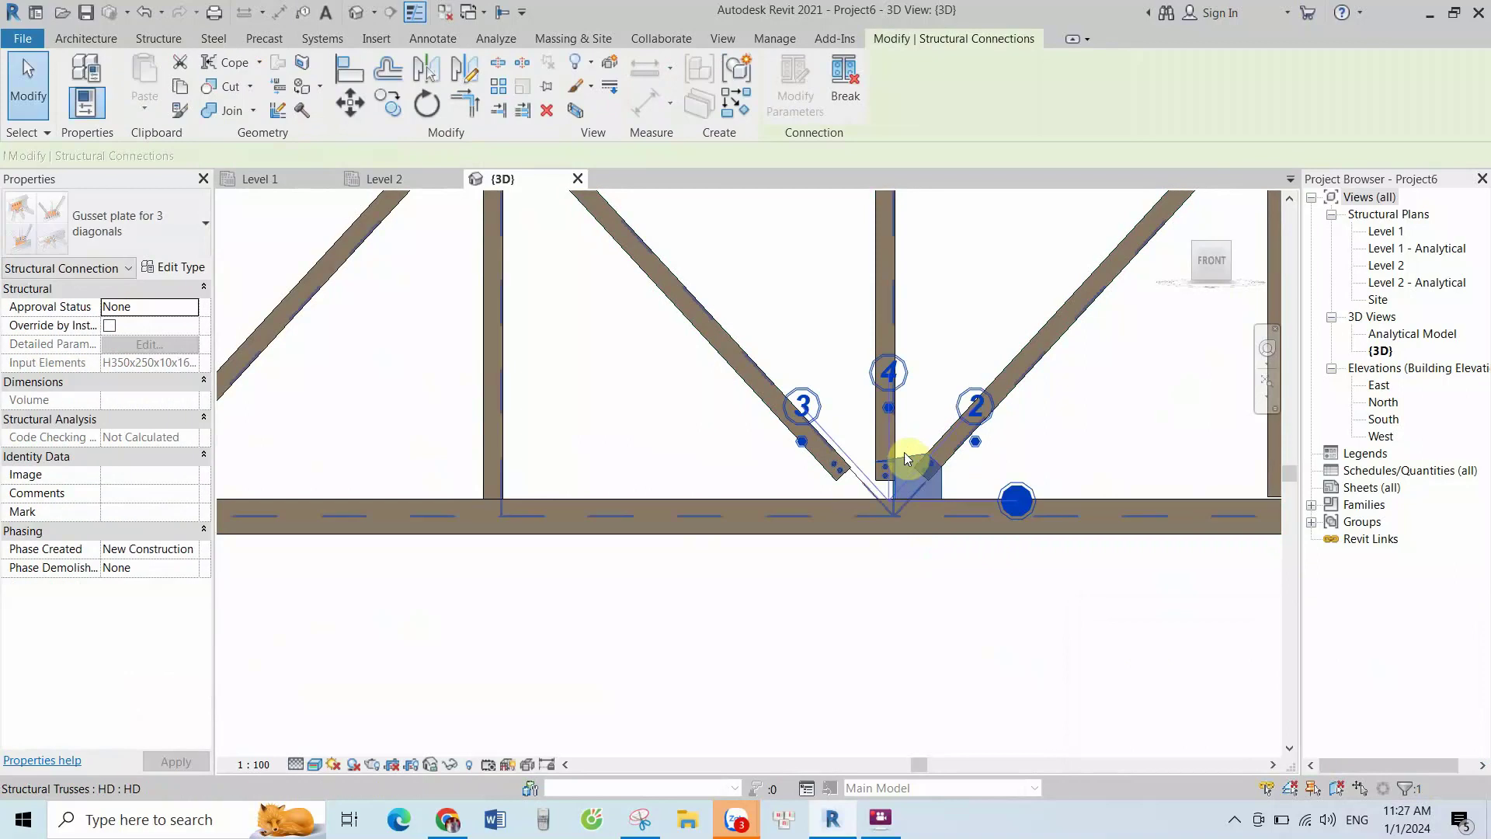
left_click(975, 441)
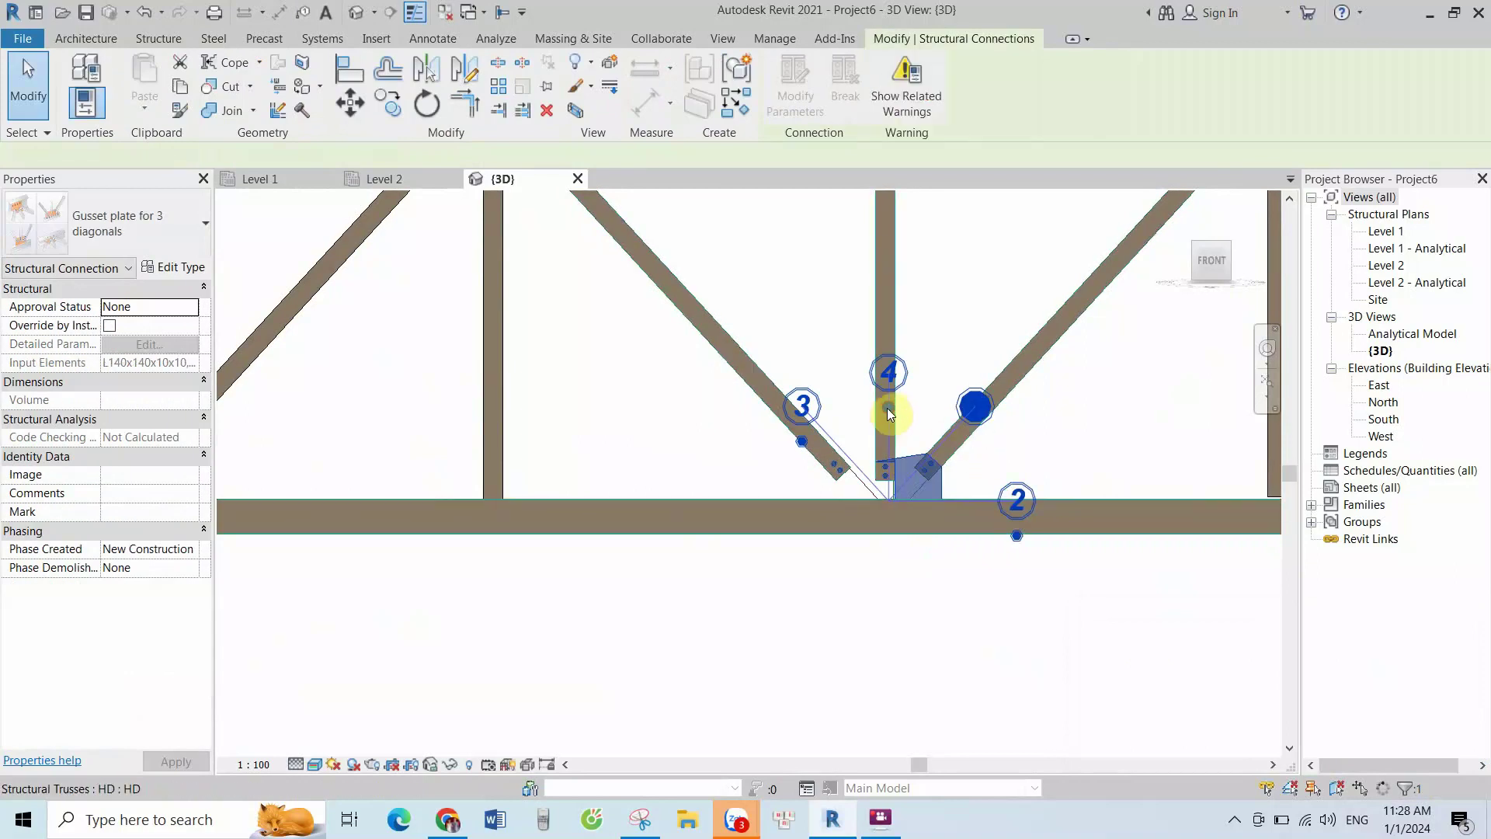
left_click(888, 409)
left_click(800, 441)
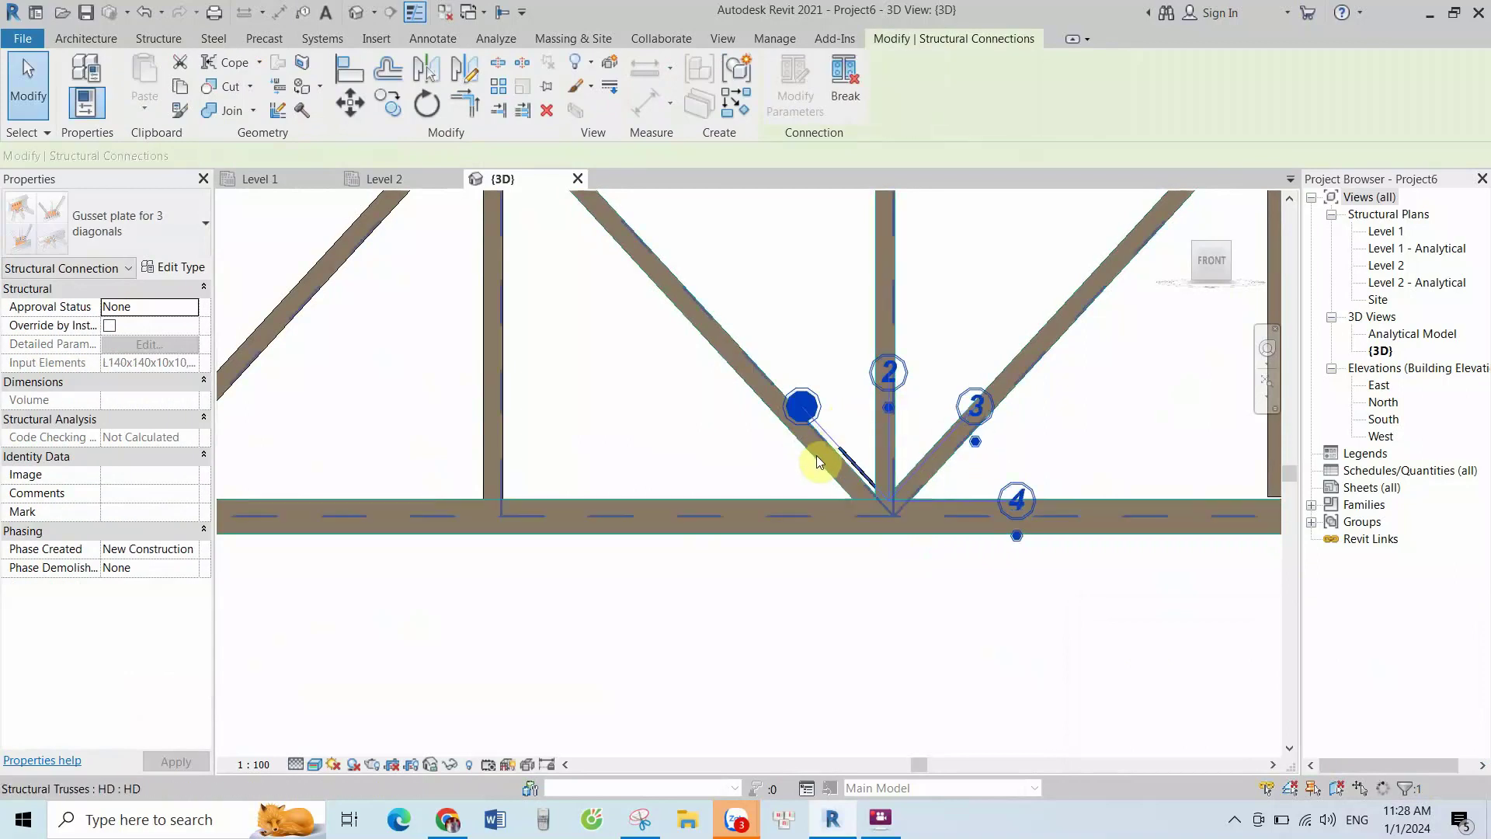
left_click(1019, 537)
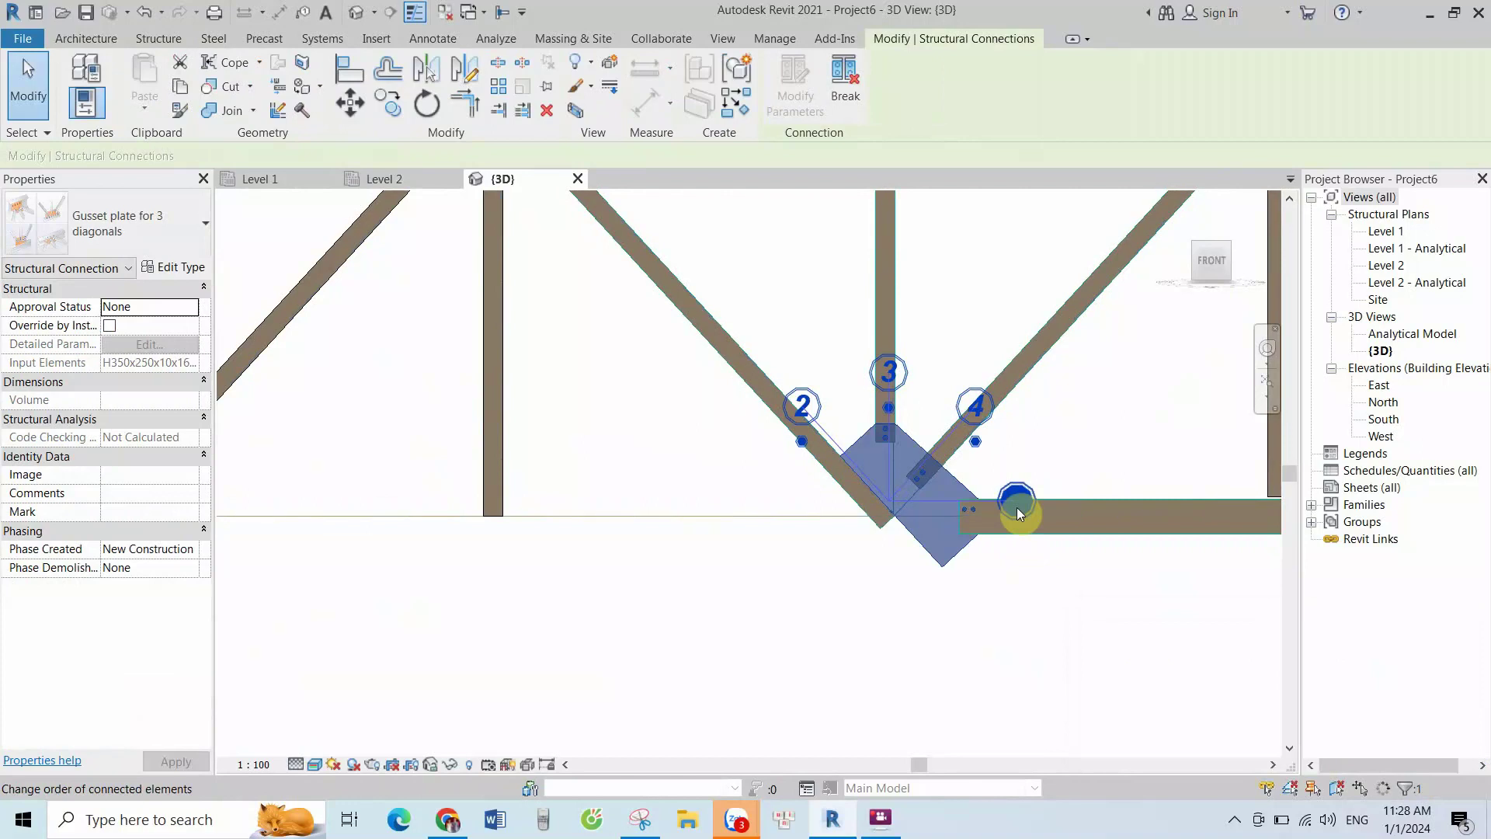
left_click(975, 442)
left_click(1108, 446)
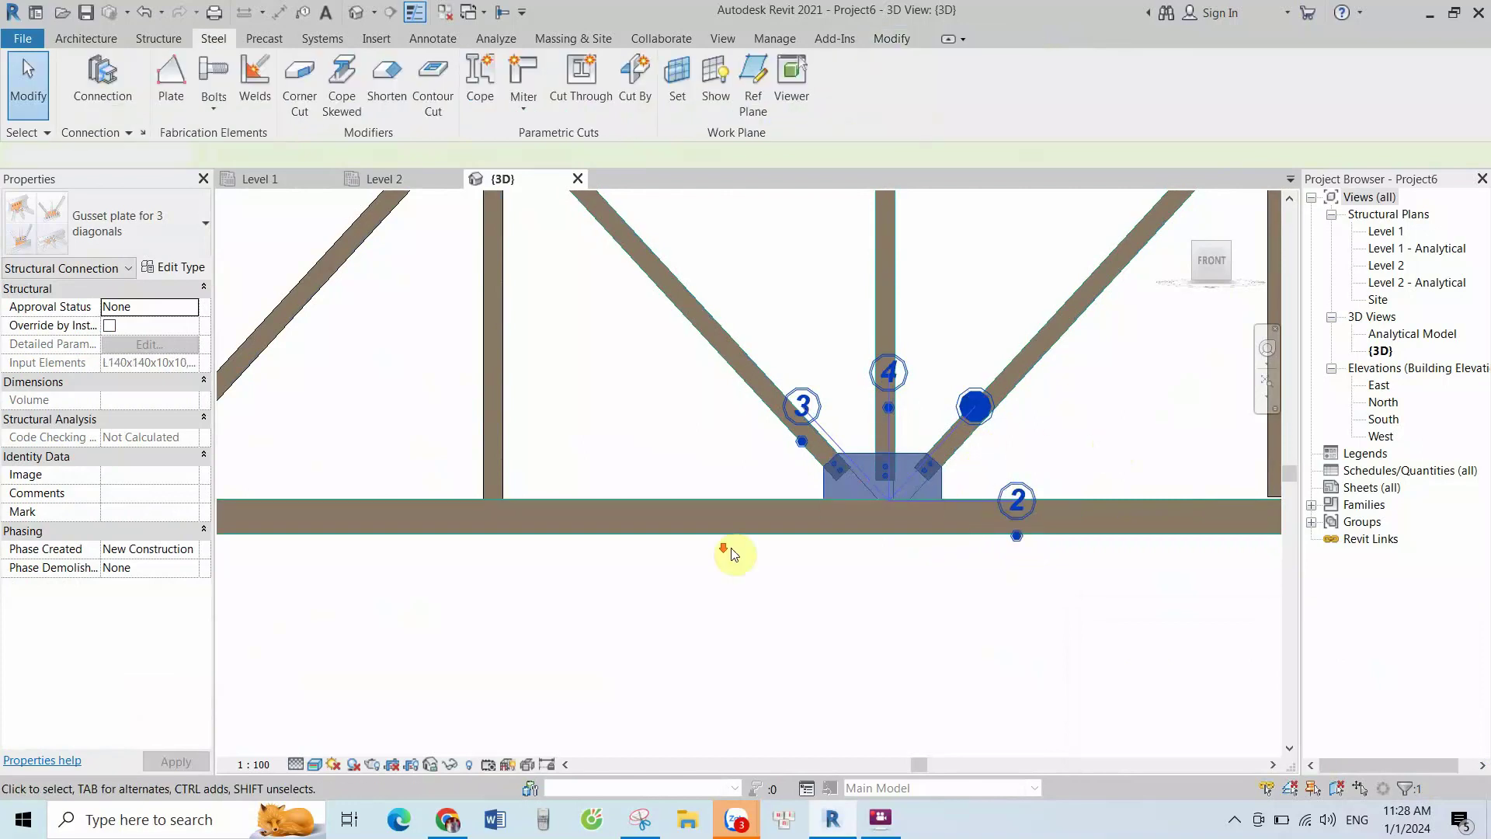
Select the failed connection at the bottom joint and remove it
scroll(776, 536, "down", 3)
scroll(855, 540, "up", 2)
scroll(846, 544, "down", 1)
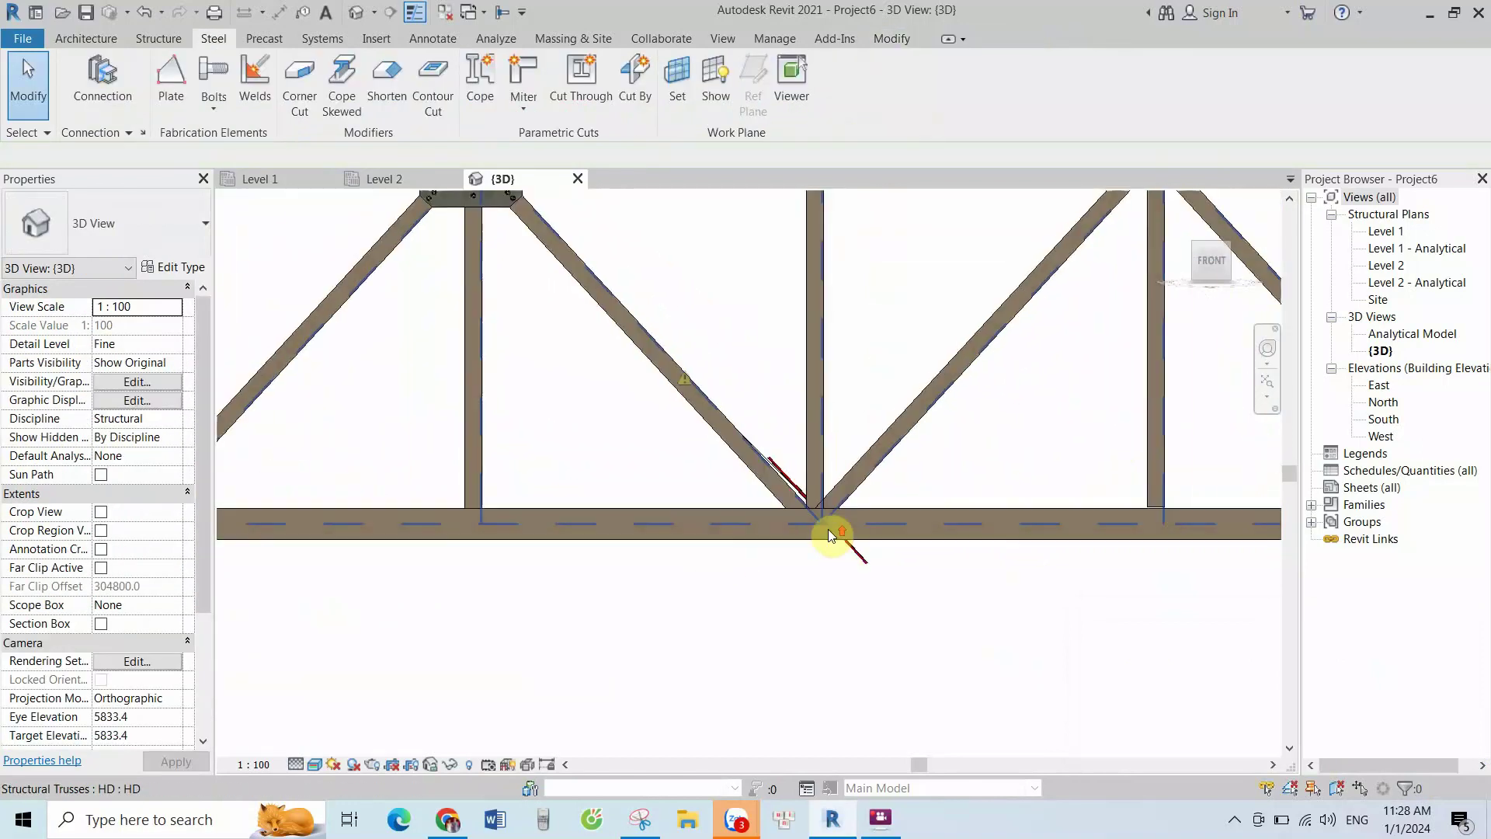
scroll(800, 490, "up", 2)
left_click(797, 475)
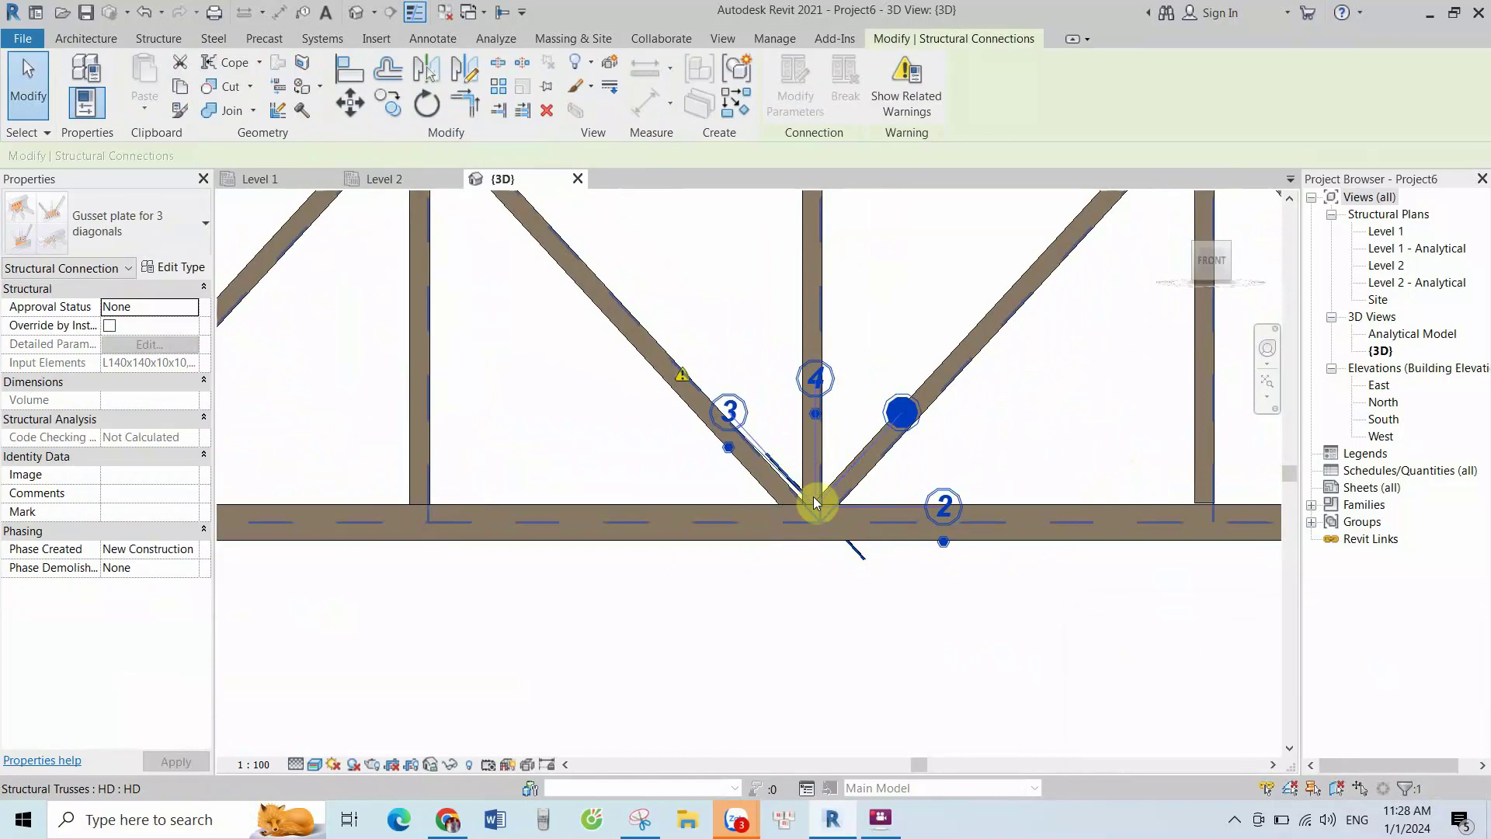
key("Escape")
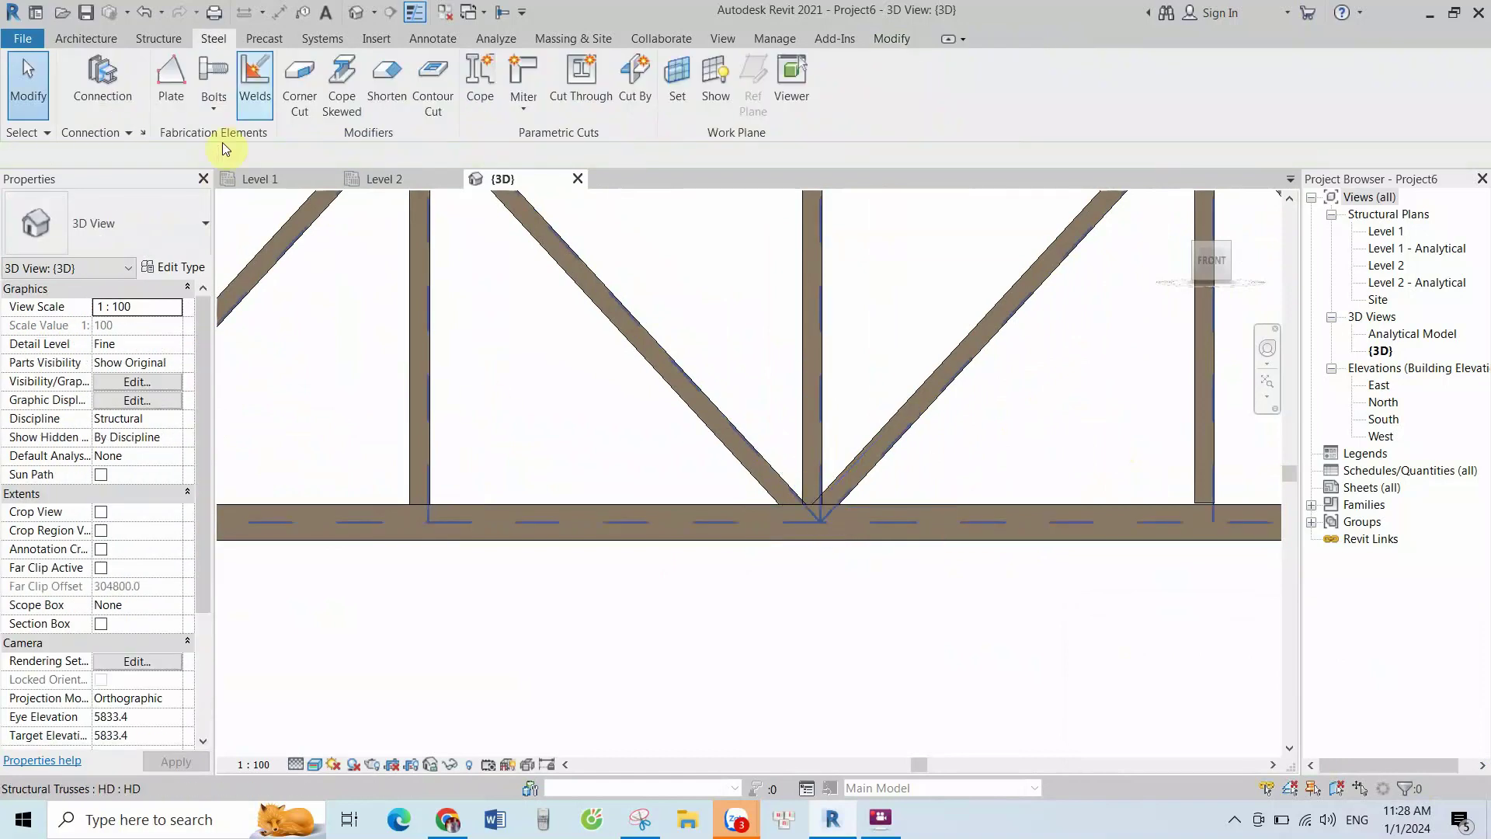
Place a gusset plate joining the bottom chord, left diagonal, vertical and right diagonal
left_click(103, 77)
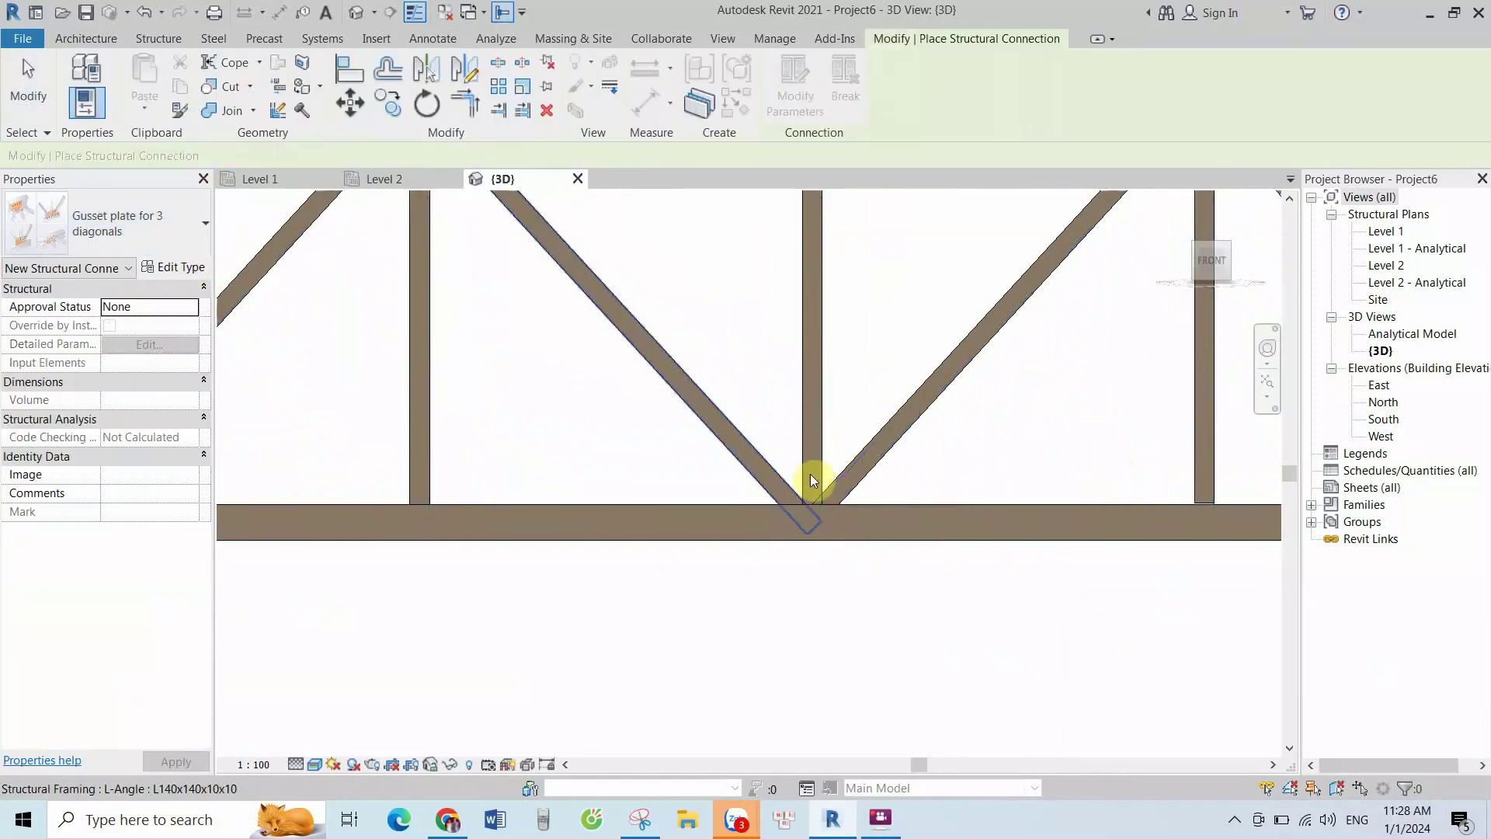
left_click(732, 499)
left_click(777, 463, "ctrl")
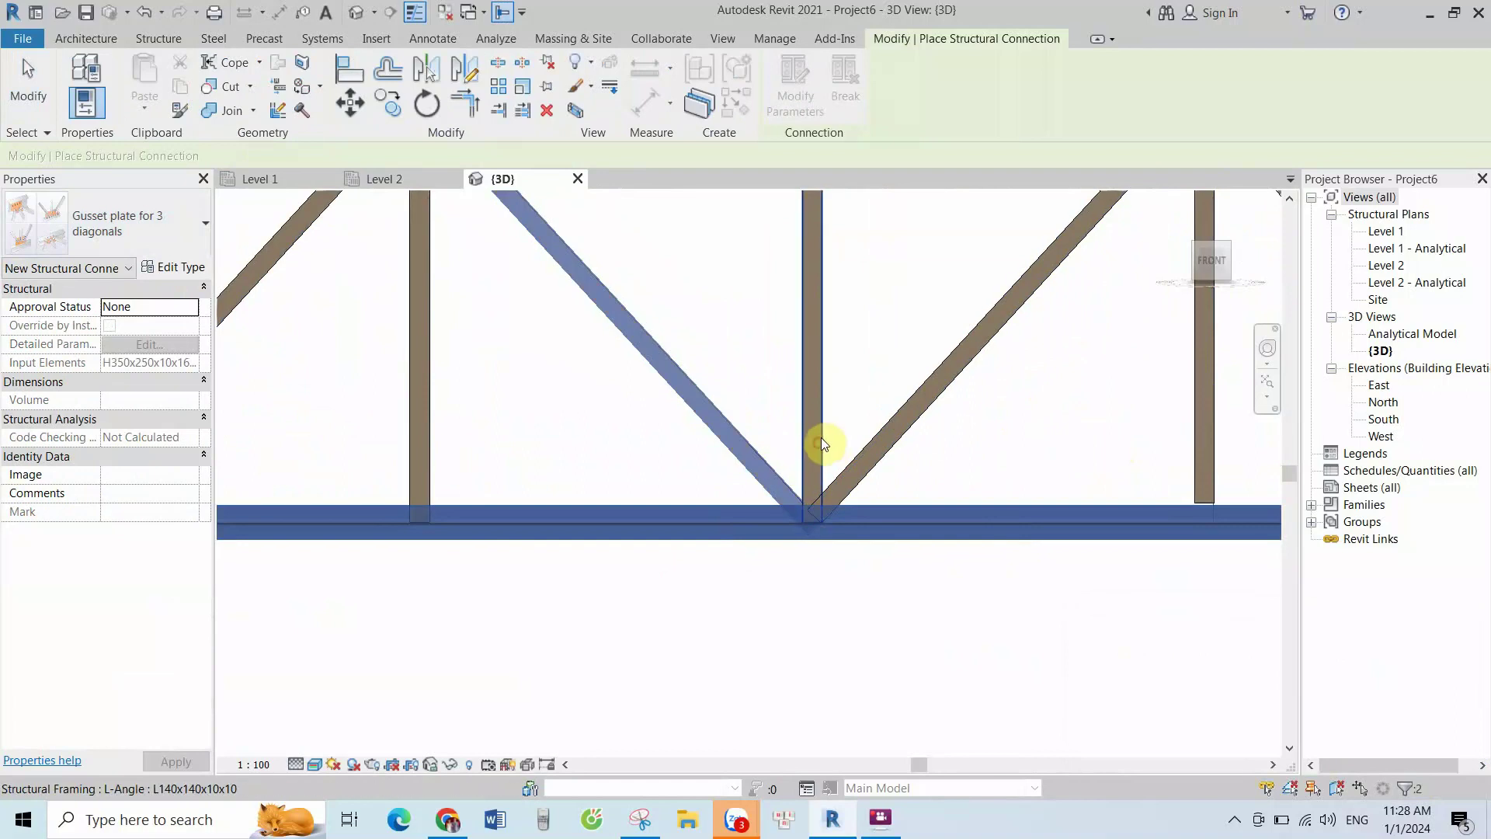
left_click(821, 441, "ctrl")
left_click(865, 448, "ctrl")
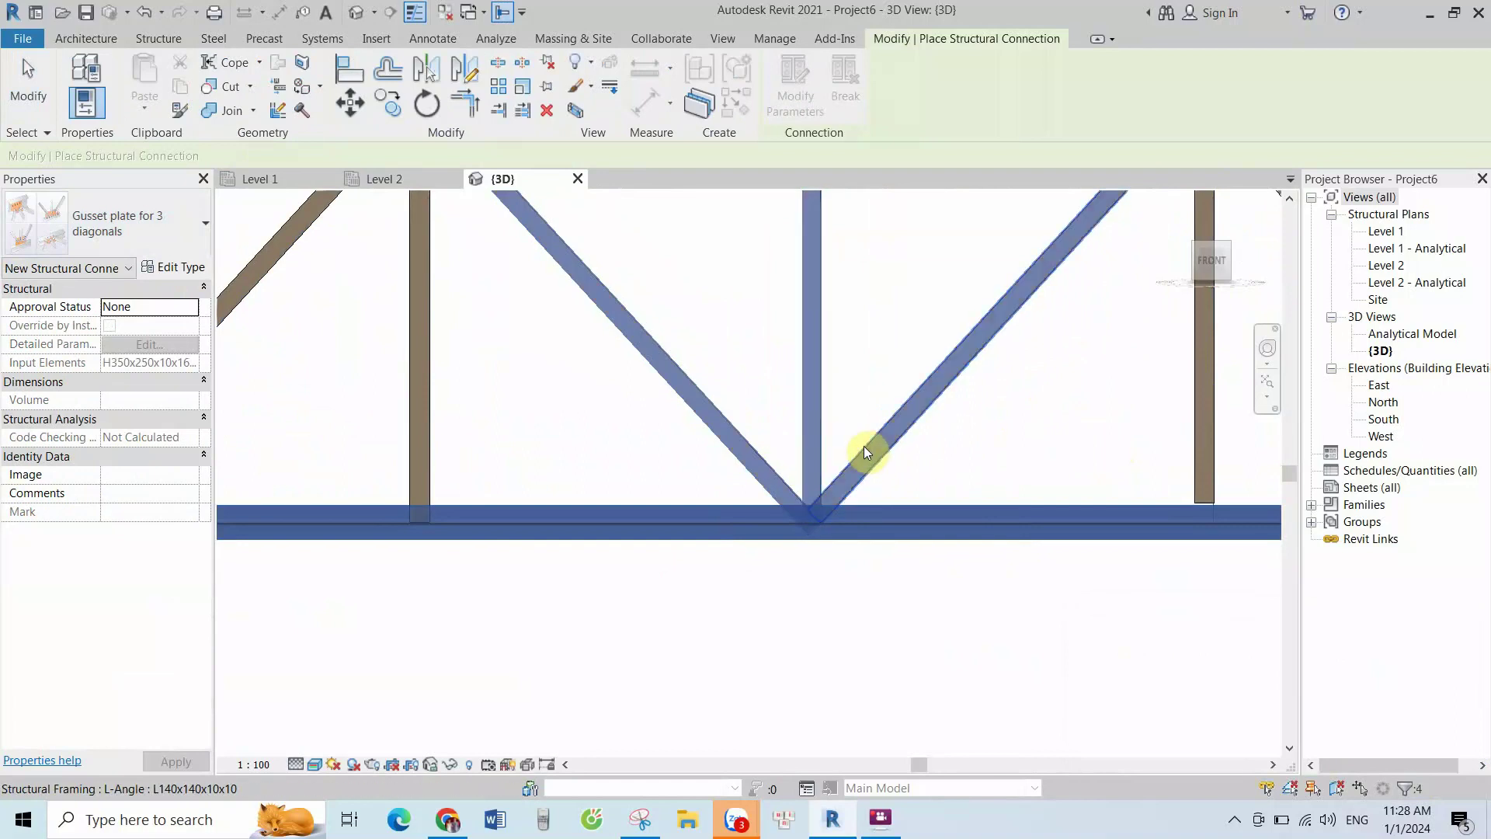
key("Return")
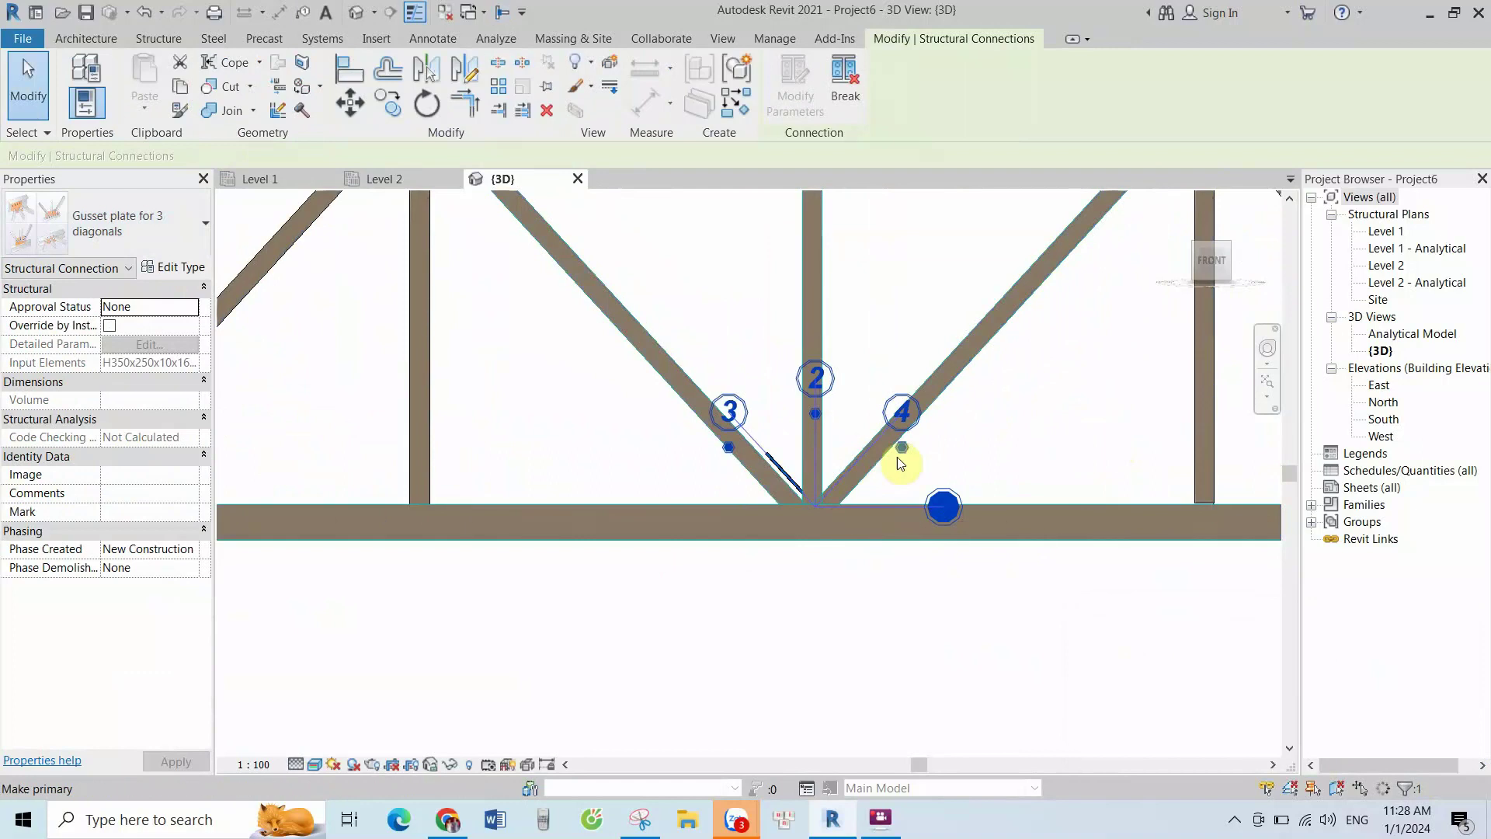
Cycle the primary member, past a creation error, until the bottom chord makes the plate lie flat
left_click(900, 448)
left_click(813, 414)
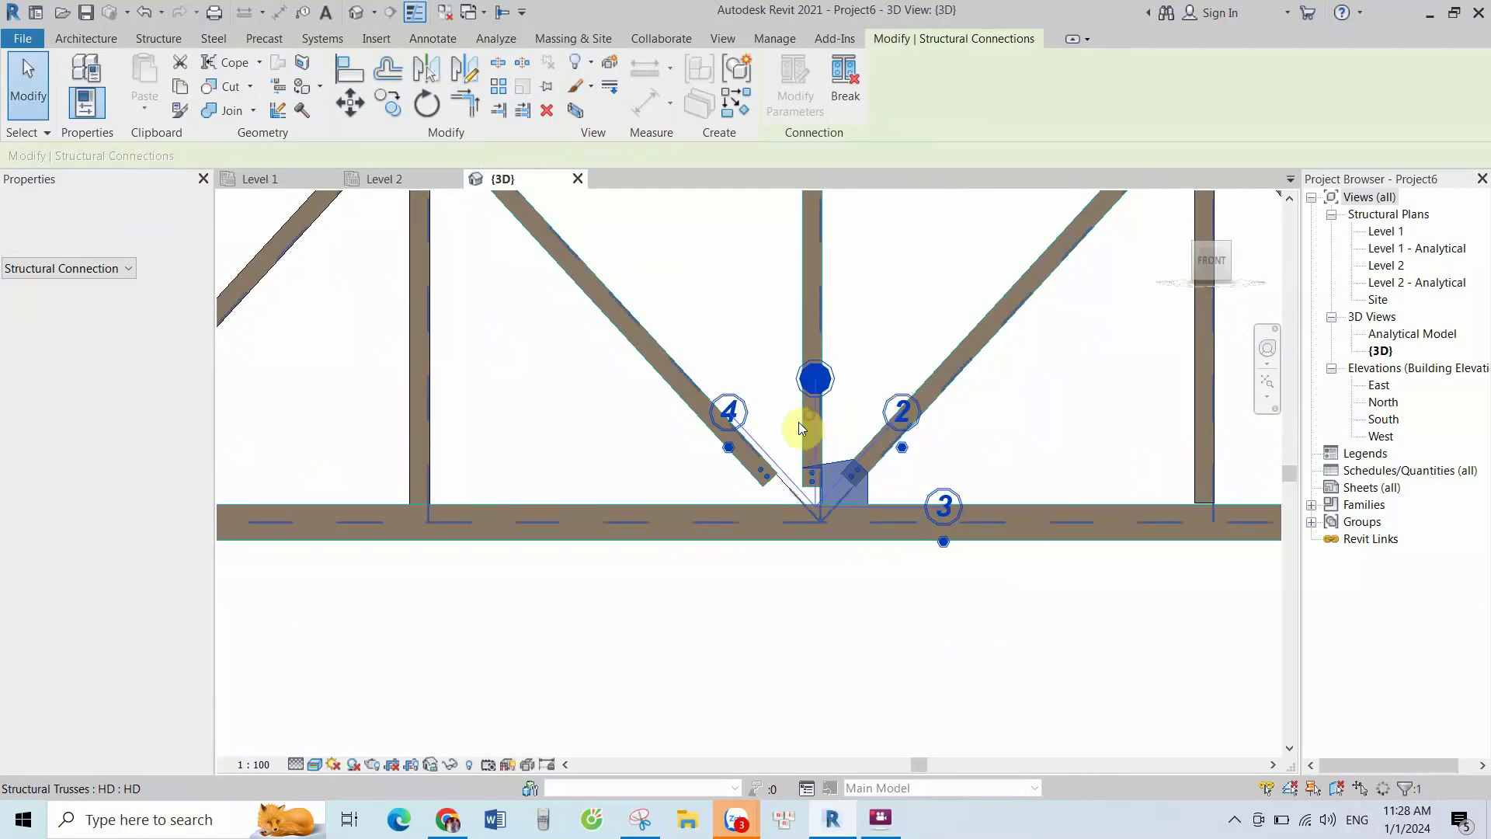
left_click(728, 454)
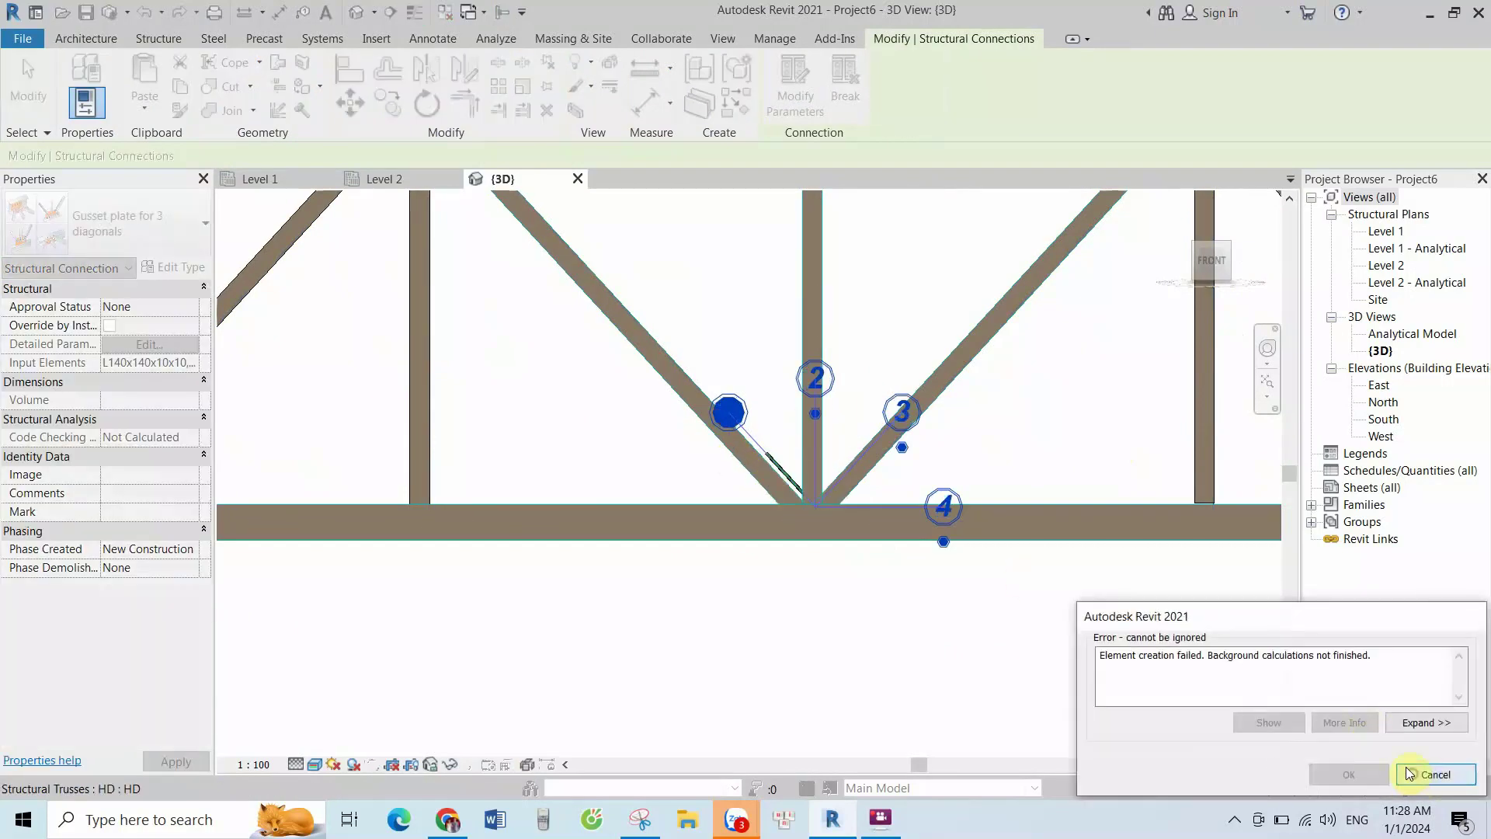
left_click(1410, 772)
left_click(780, 464)
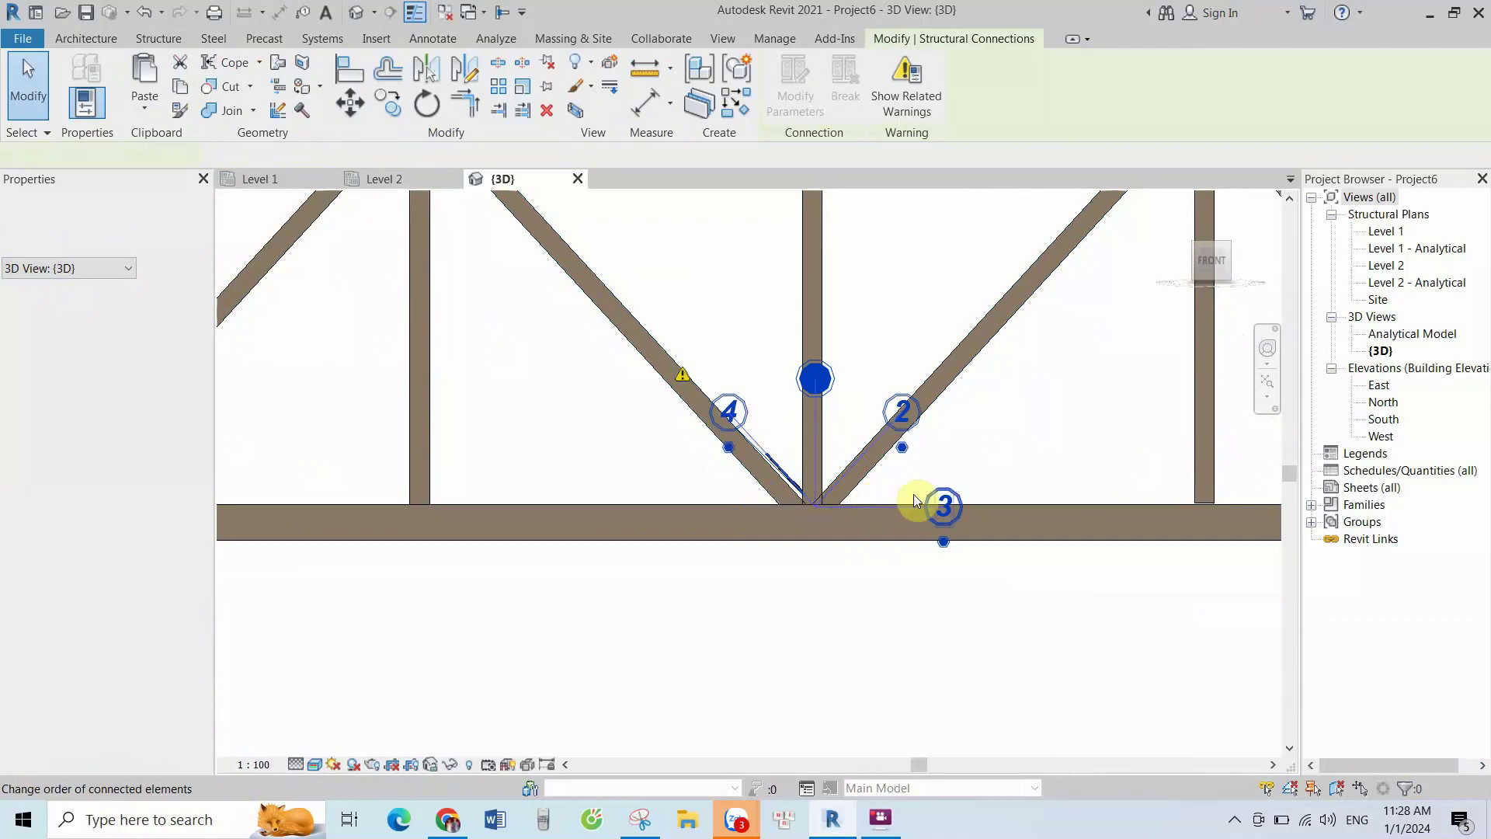
left_click(943, 539)
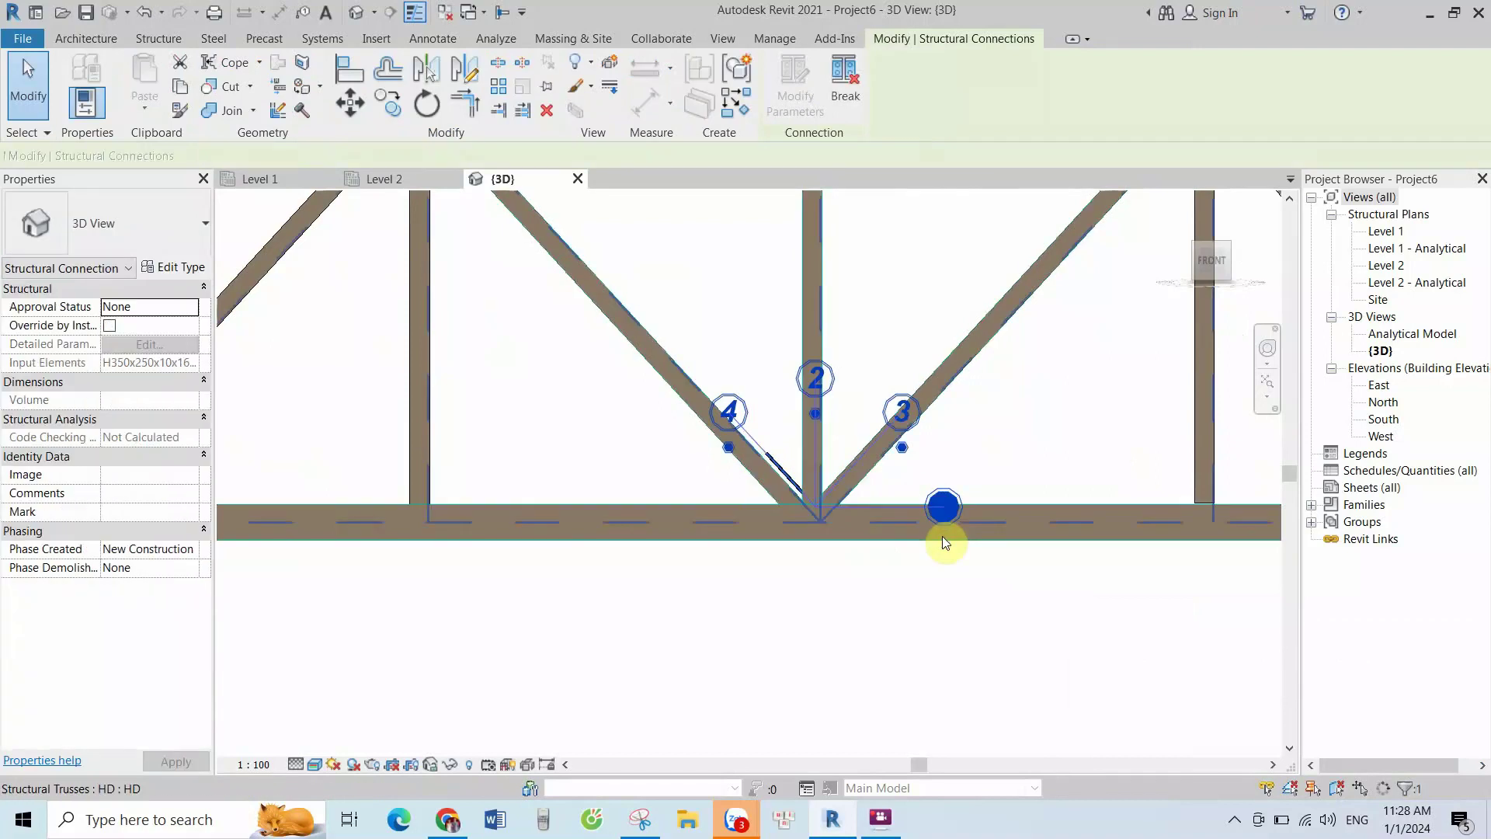
left_click(902, 449)
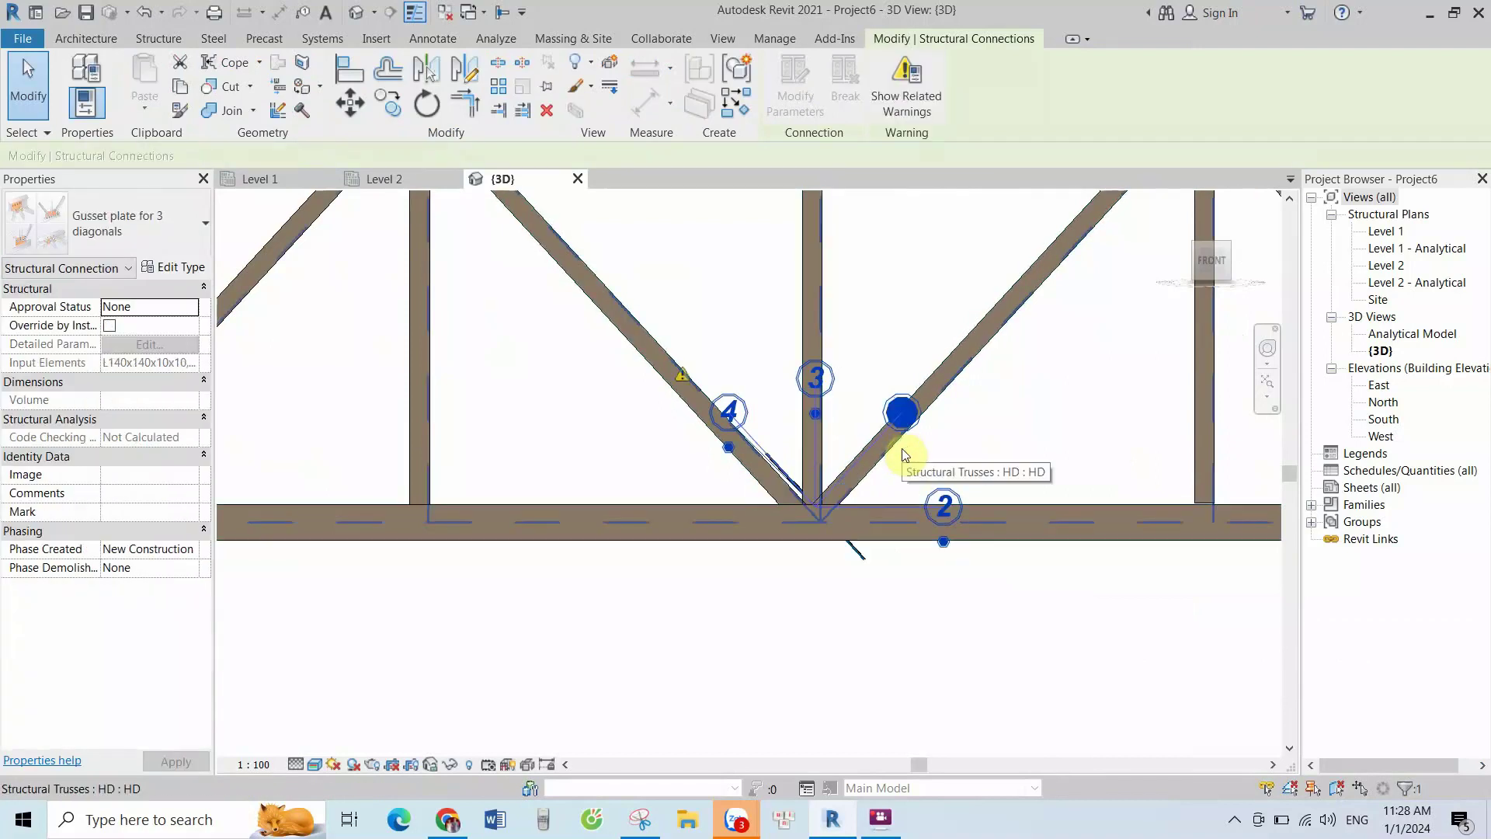
left_click(814, 416)
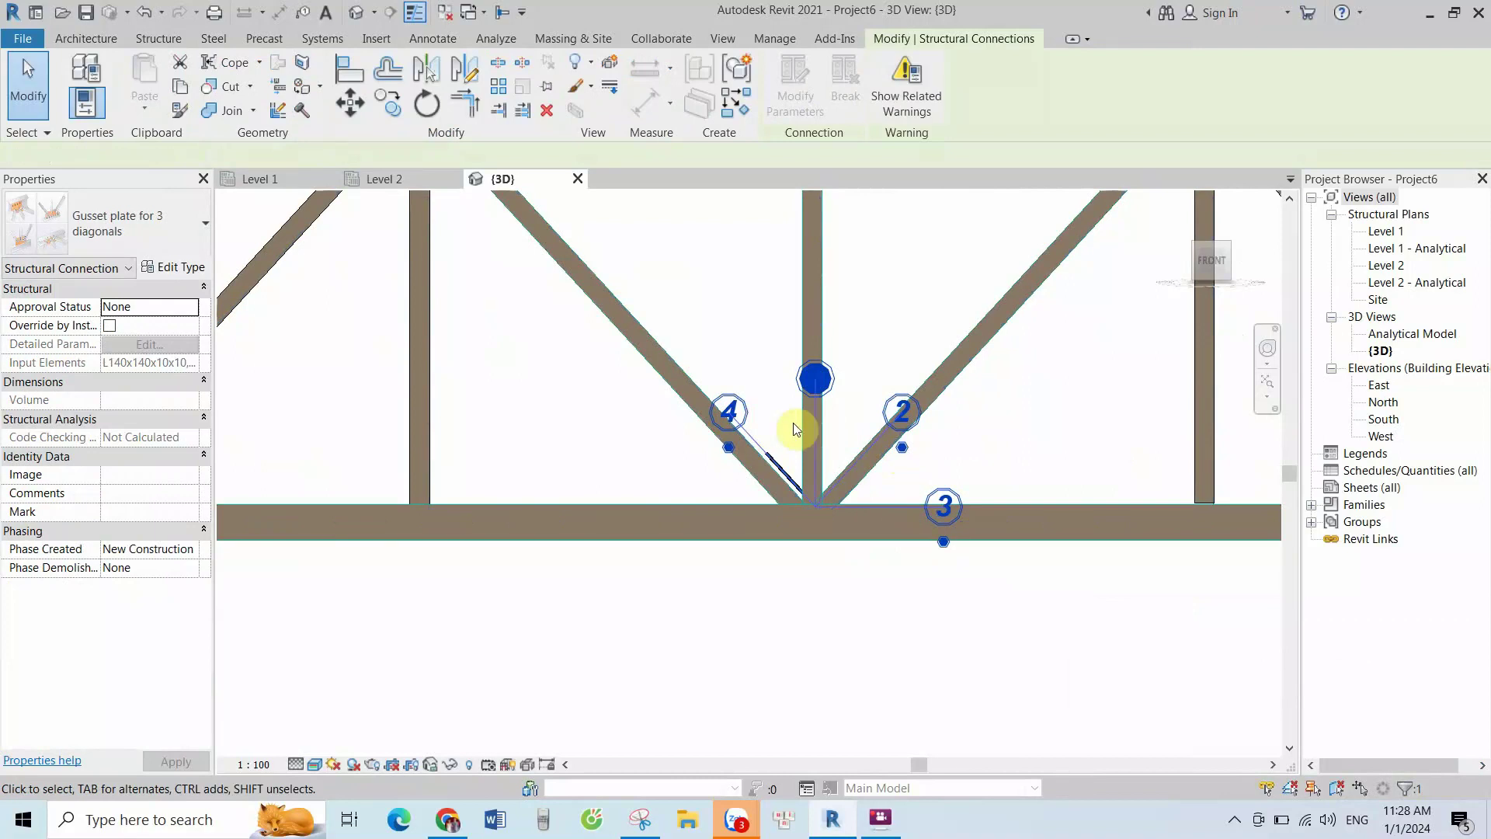
left_click(727, 447)
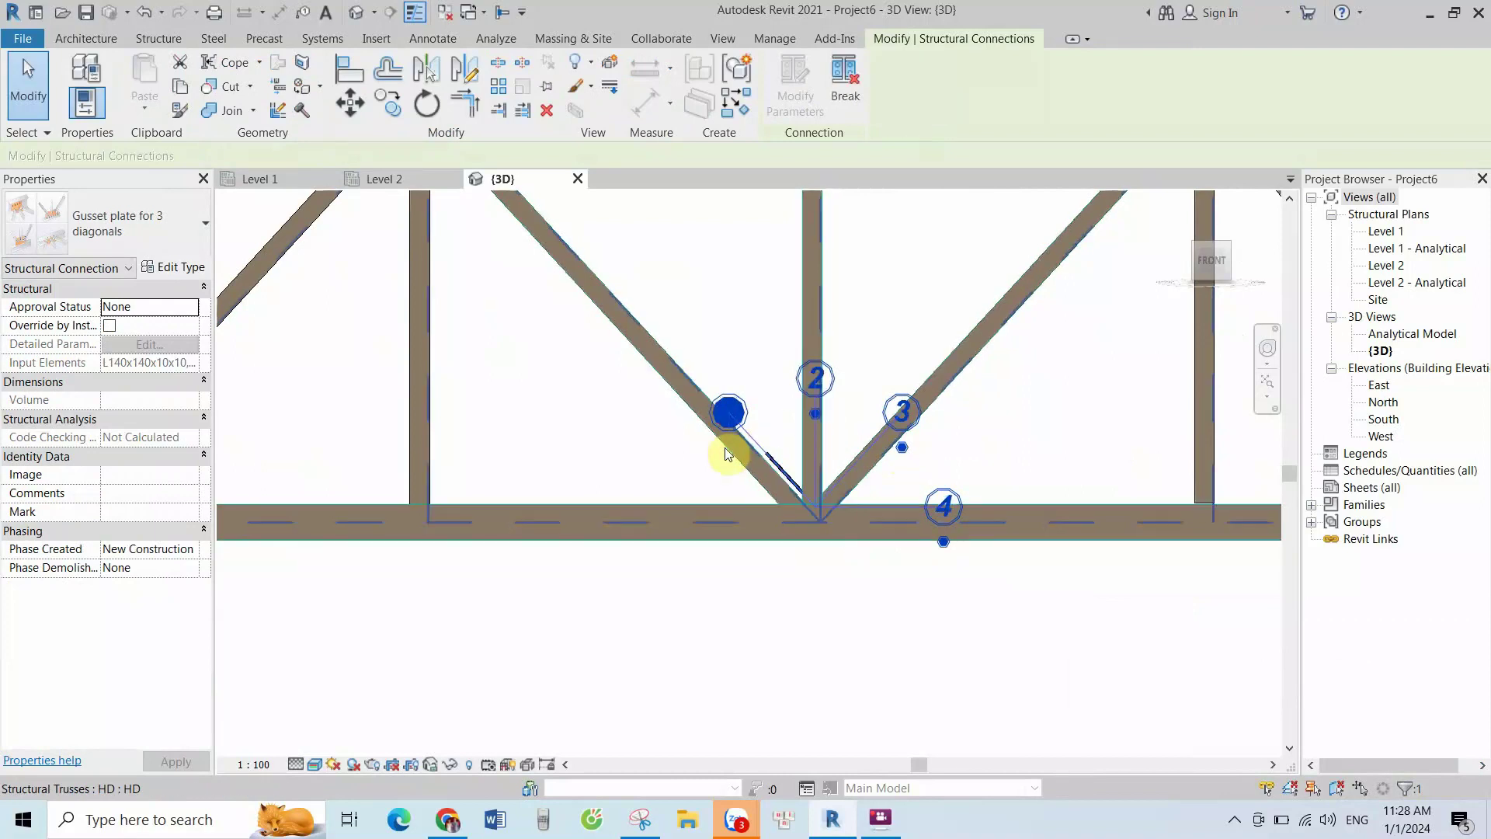
left_click(943, 539)
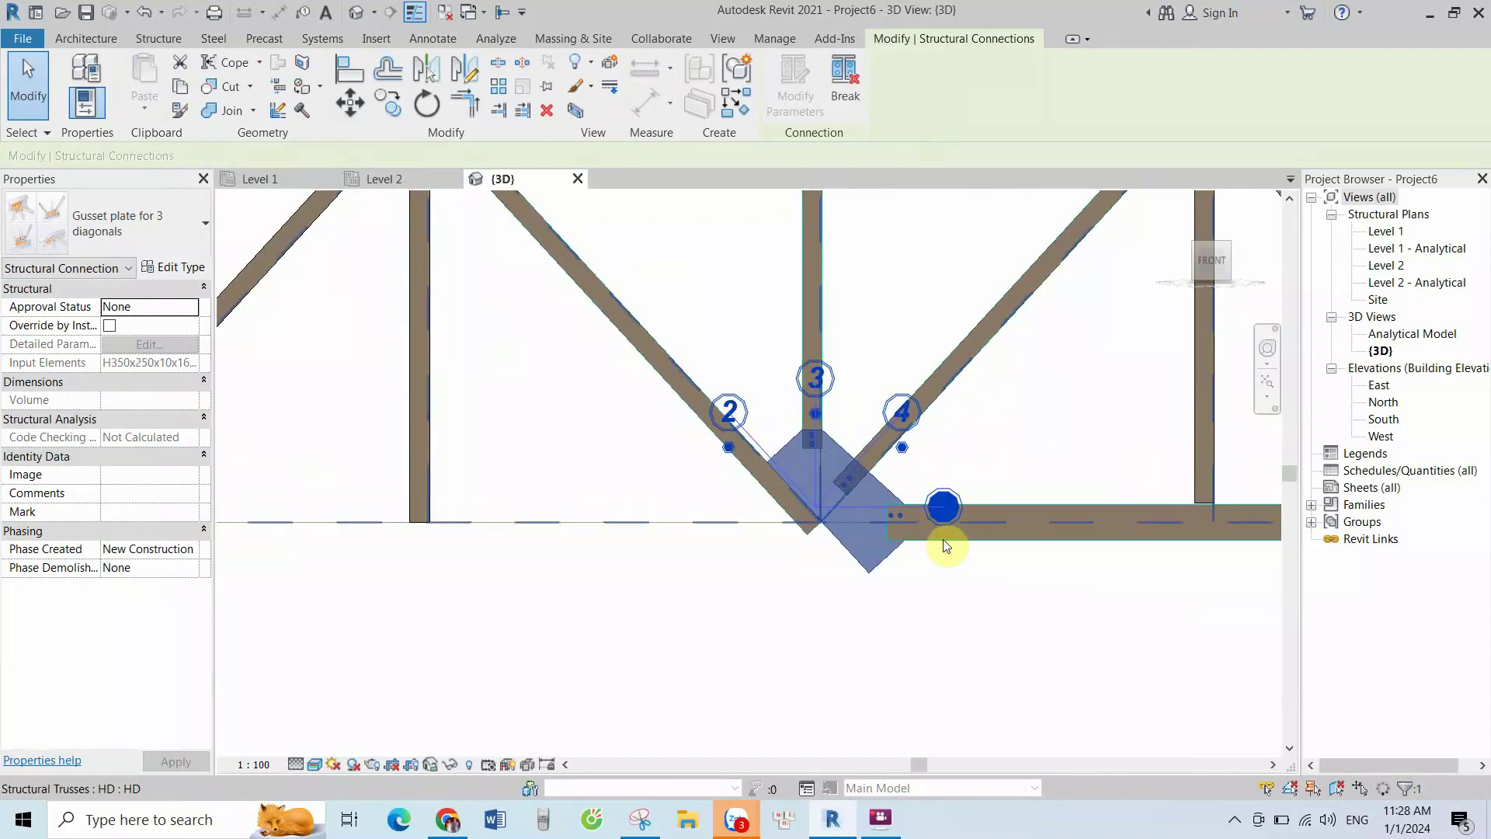
left_click(1005, 447)
Place a gusset plate joining the top chord, left diagonal, vertical and right diagonal at the next joint
scroll(745, 472, "down", 3)
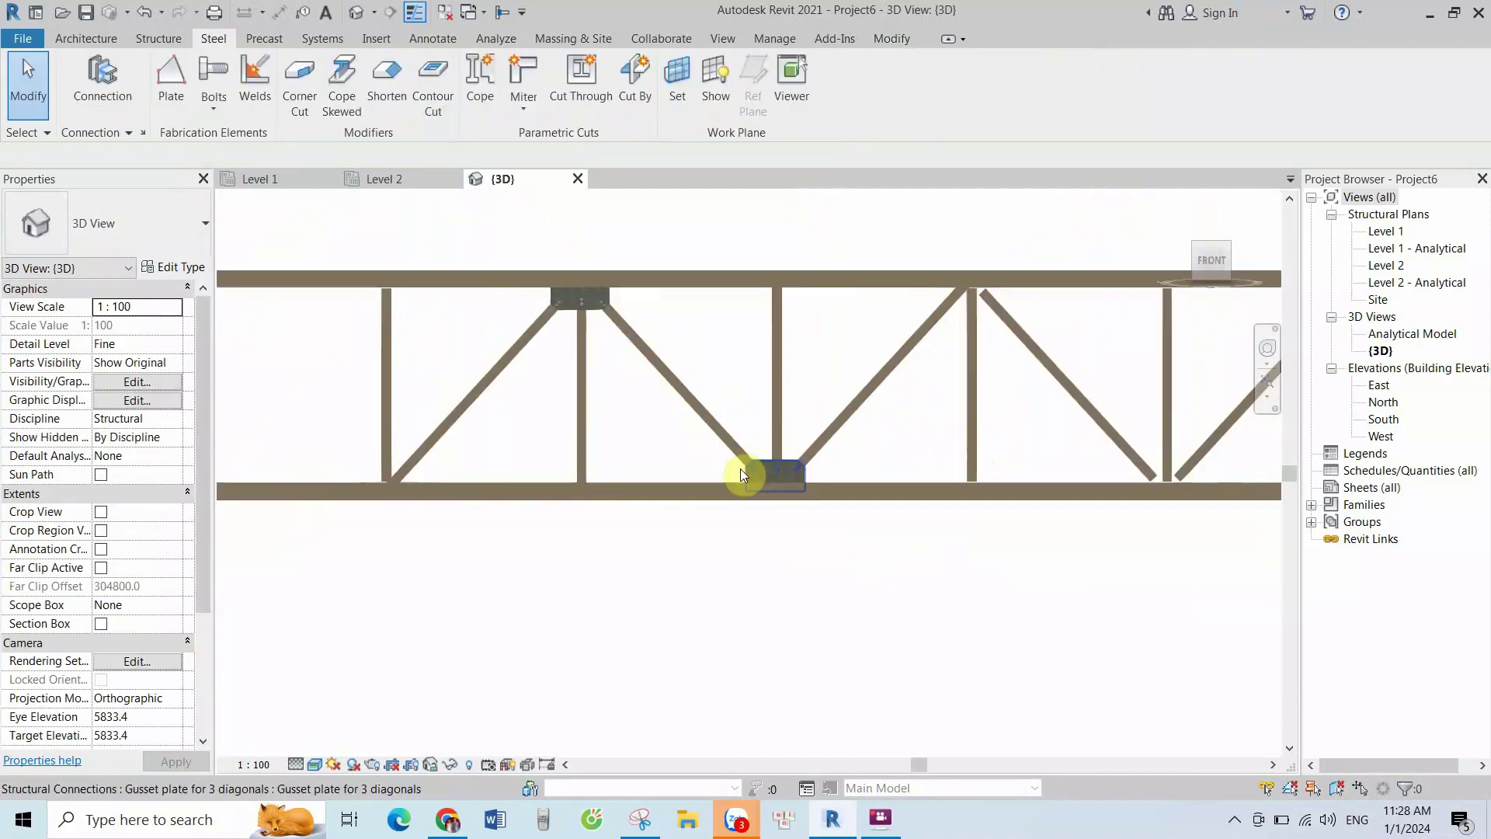
scroll(746, 472, "down", 2)
scroll(1010, 342, "up", 1)
scroll(997, 348, "up", 1)
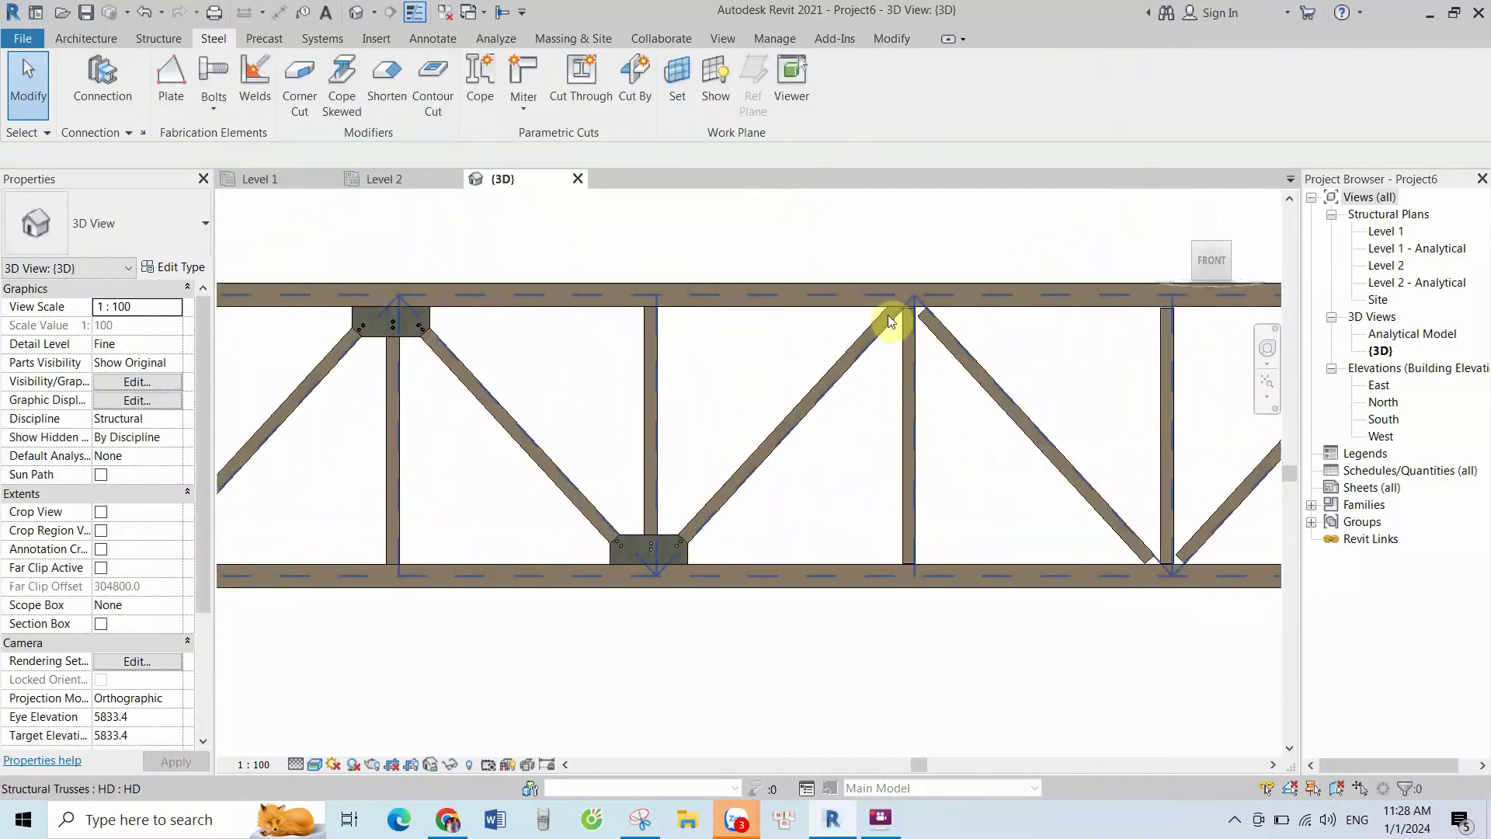
scroll(916, 318, "up", 1)
scroll(929, 319, "up", 1)
scroll(895, 313, "up", 1)
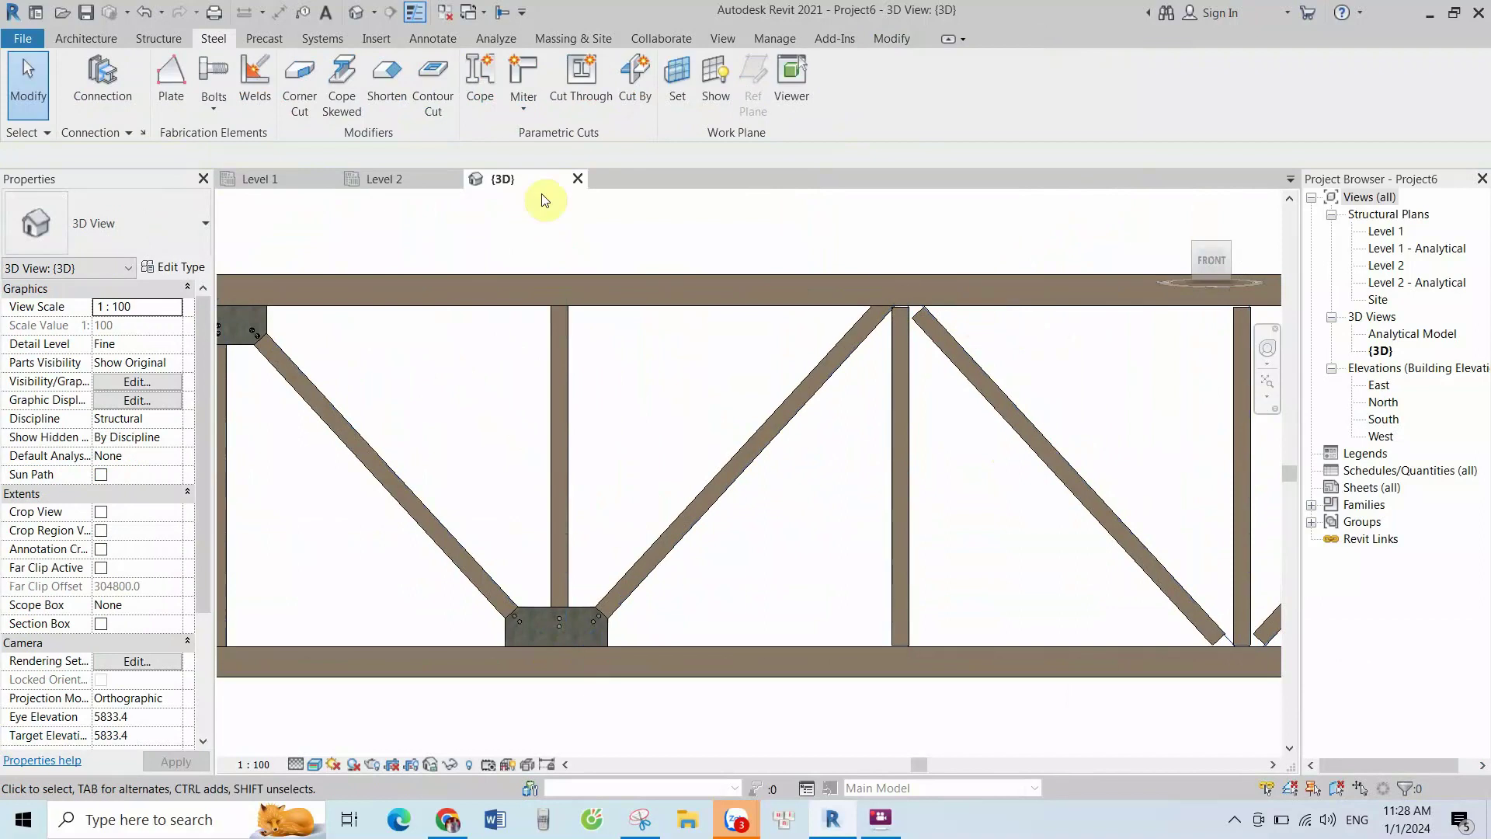
left_click(115, 87)
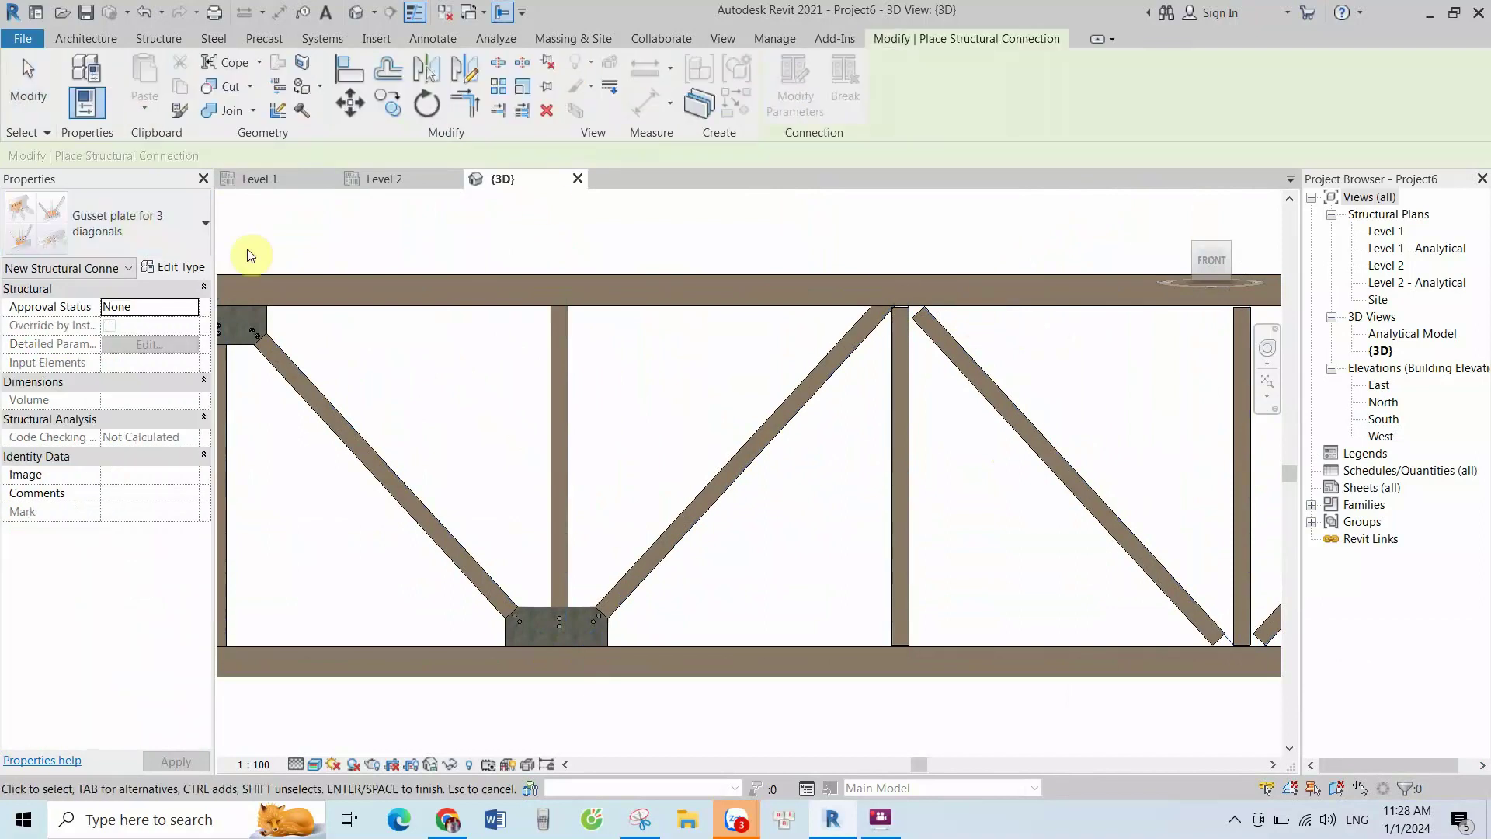
left_click(818, 298)
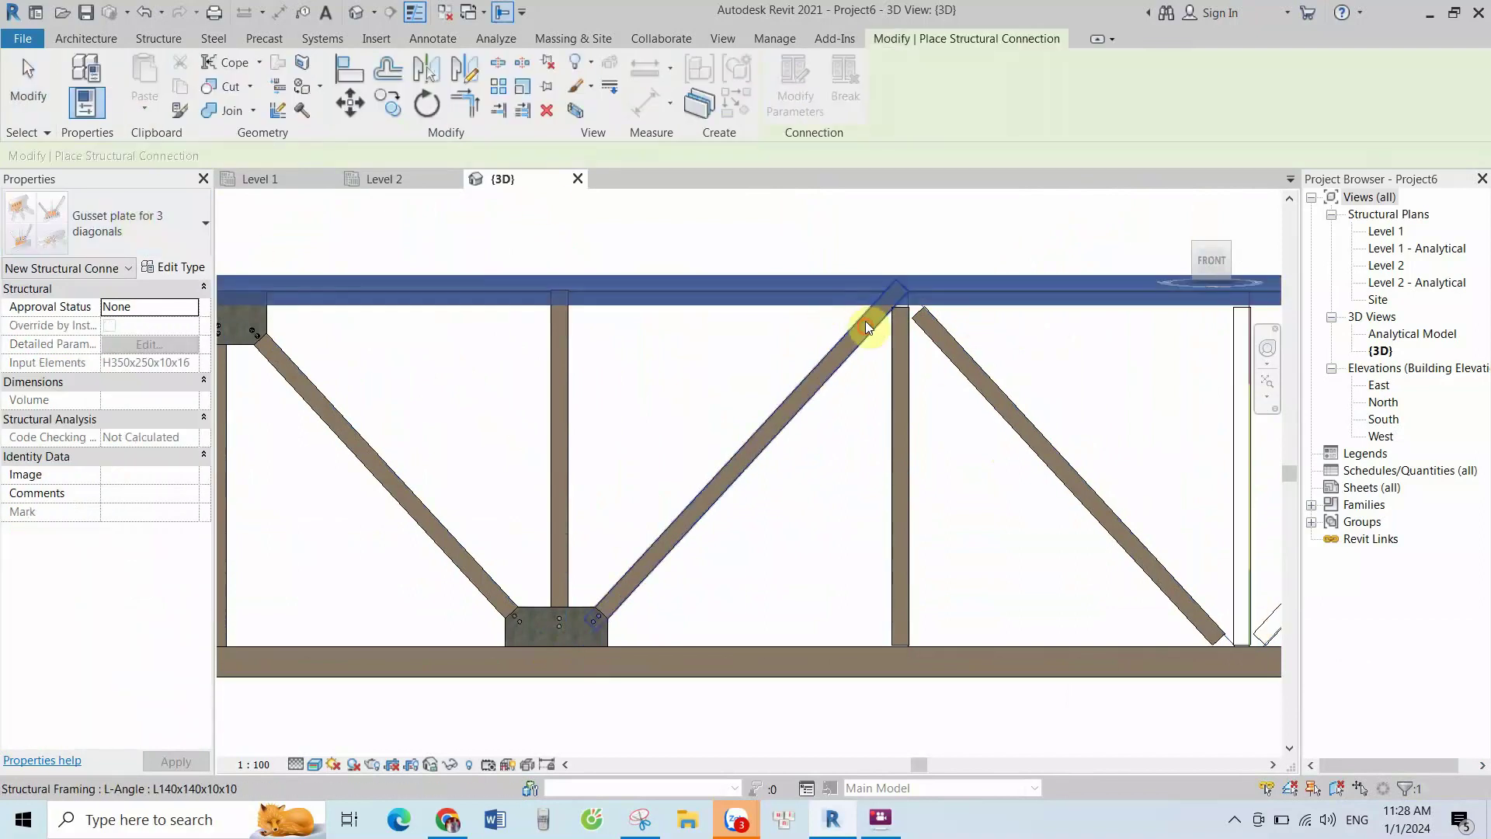
left_click(869, 322)
left_click(901, 334)
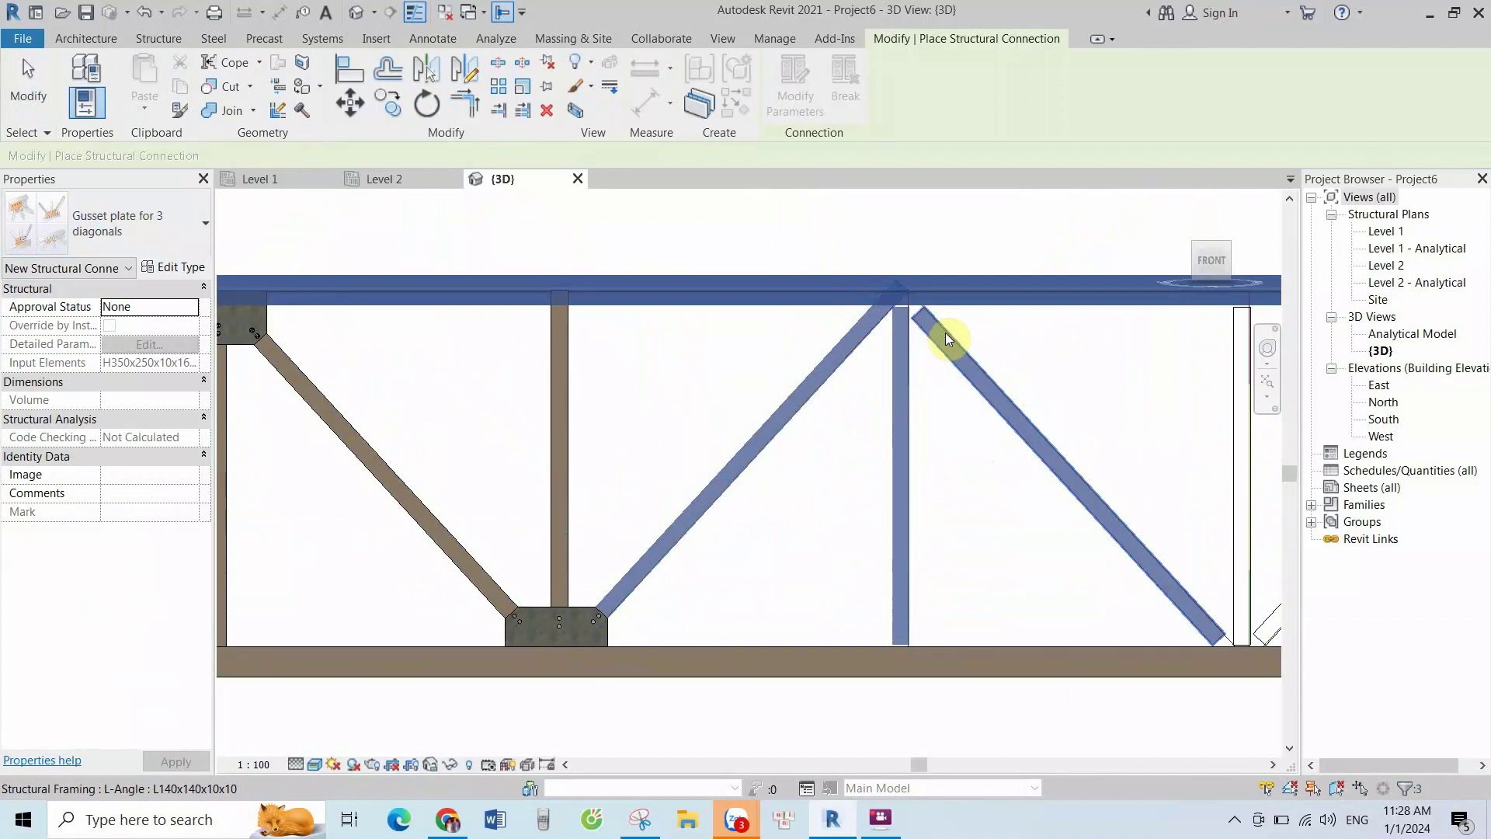
key("Return")
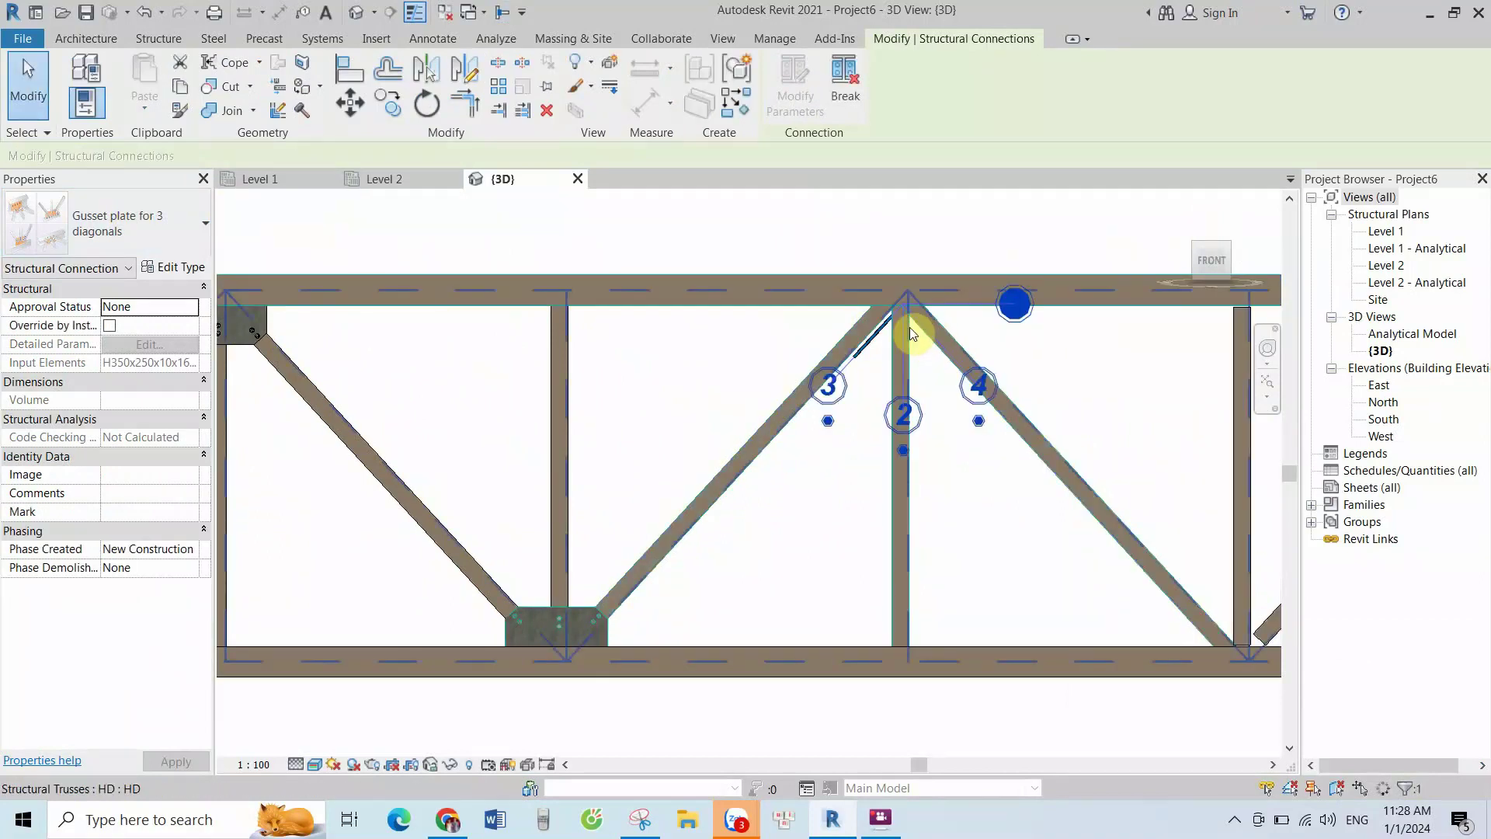
Cycle the primary member, past a creation error, until the top chord makes the plate lie flat
left_click(902, 447)
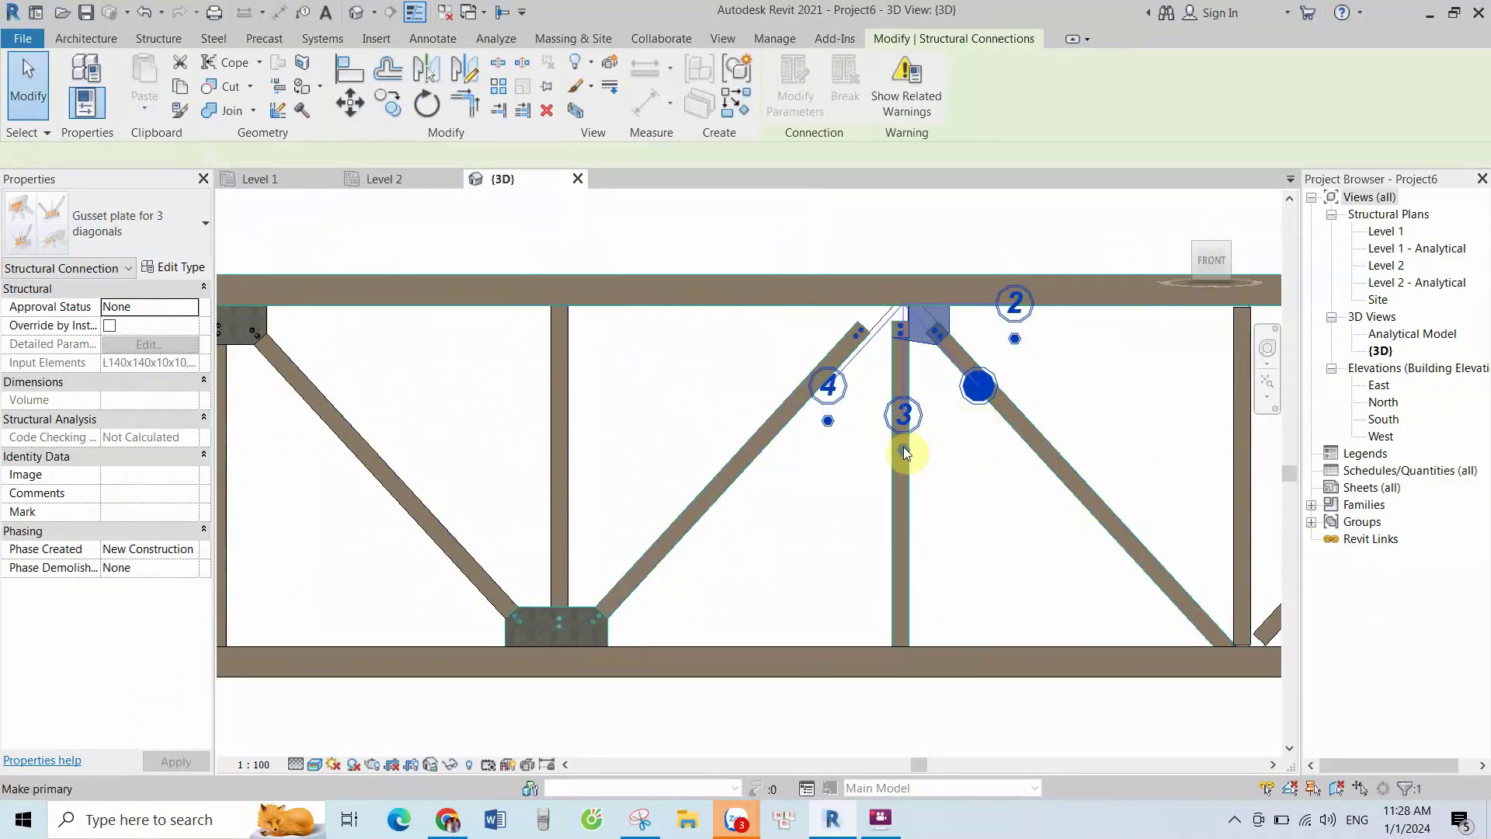
left_click(903, 449)
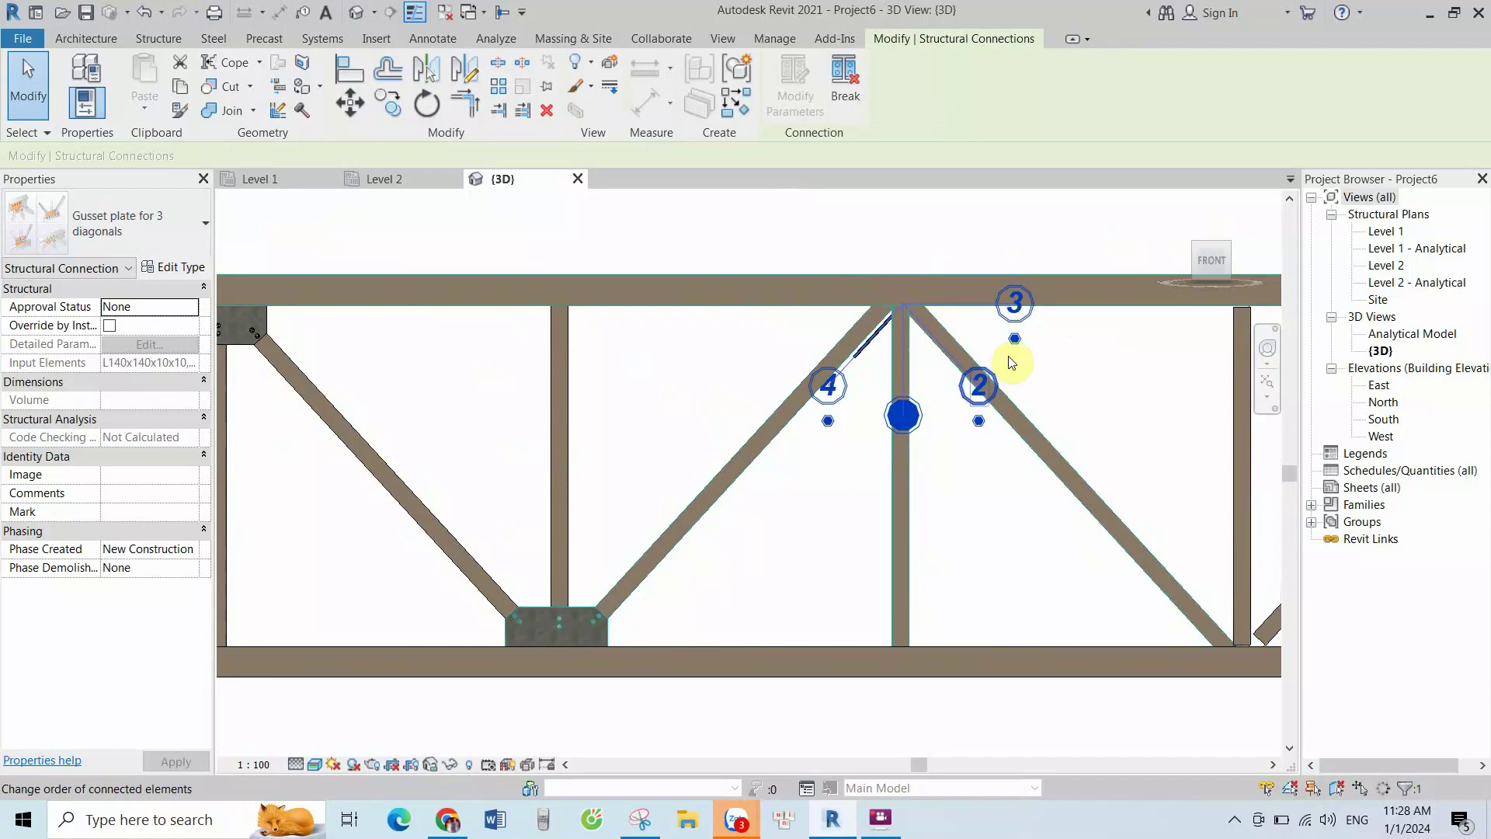
left_click(996, 389)
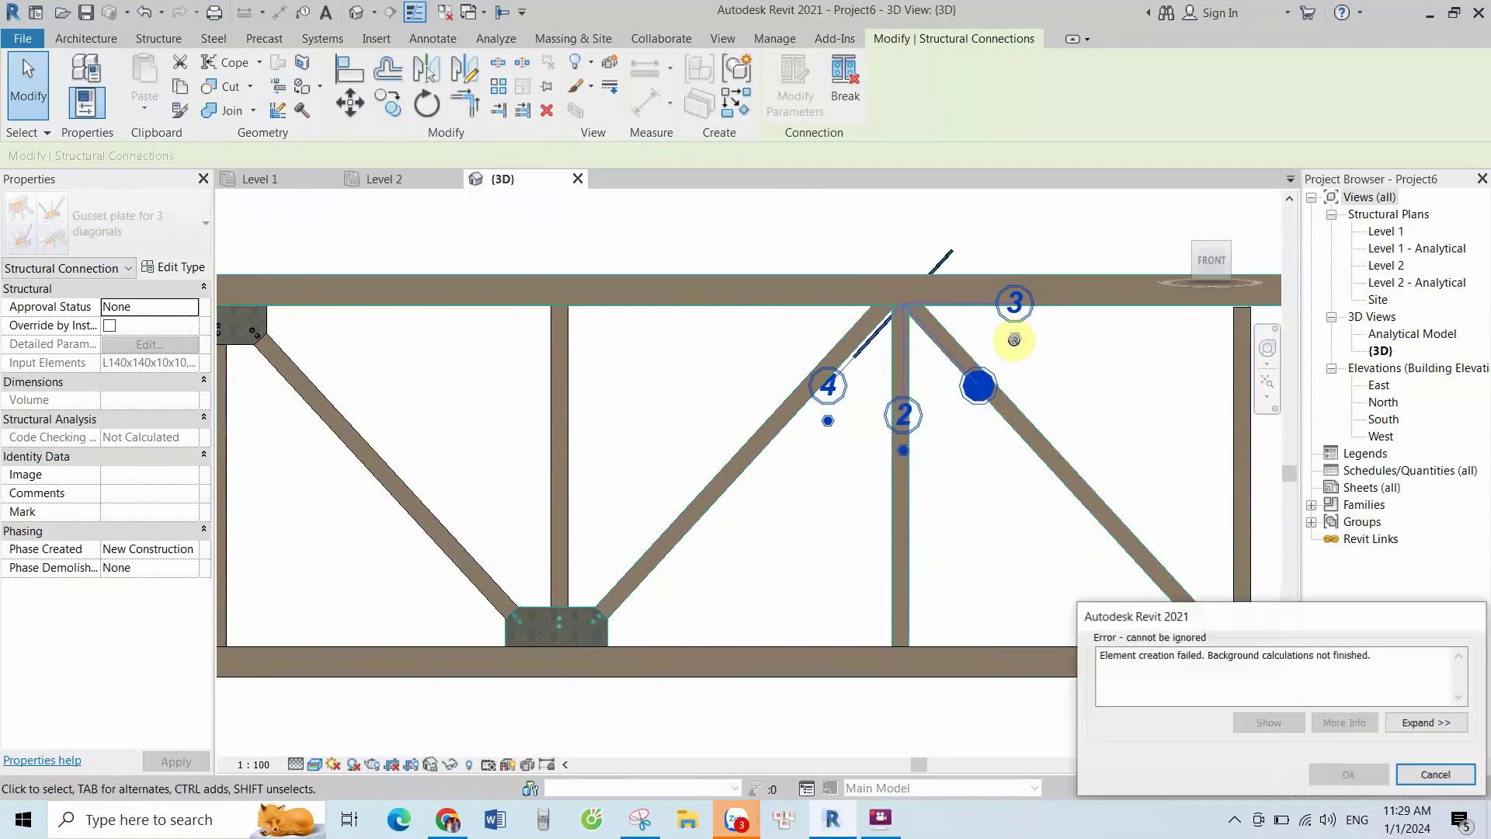
left_click(1427, 781)
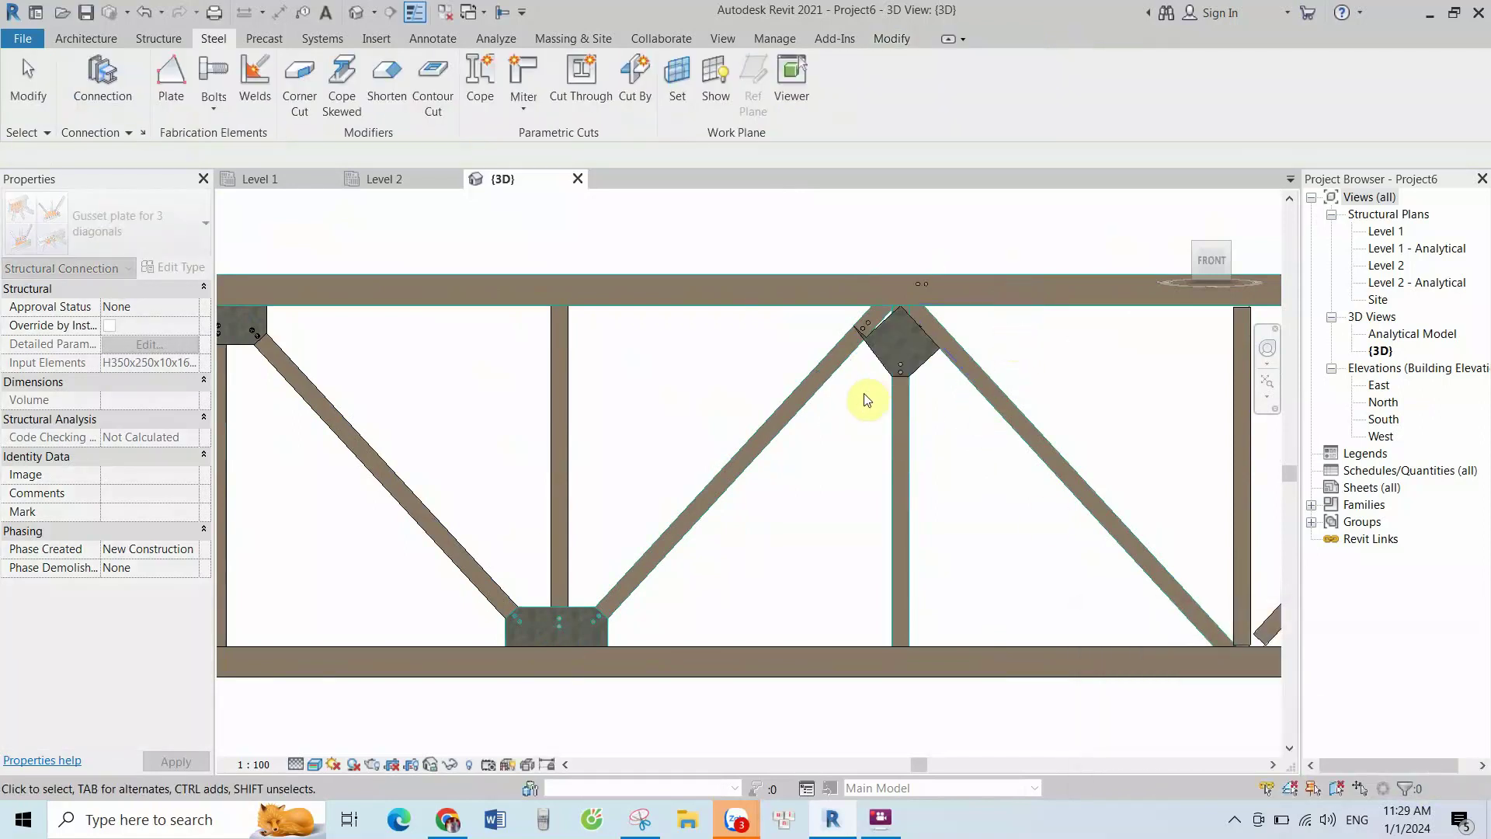
left_click(880, 359)
left_click(932, 359)
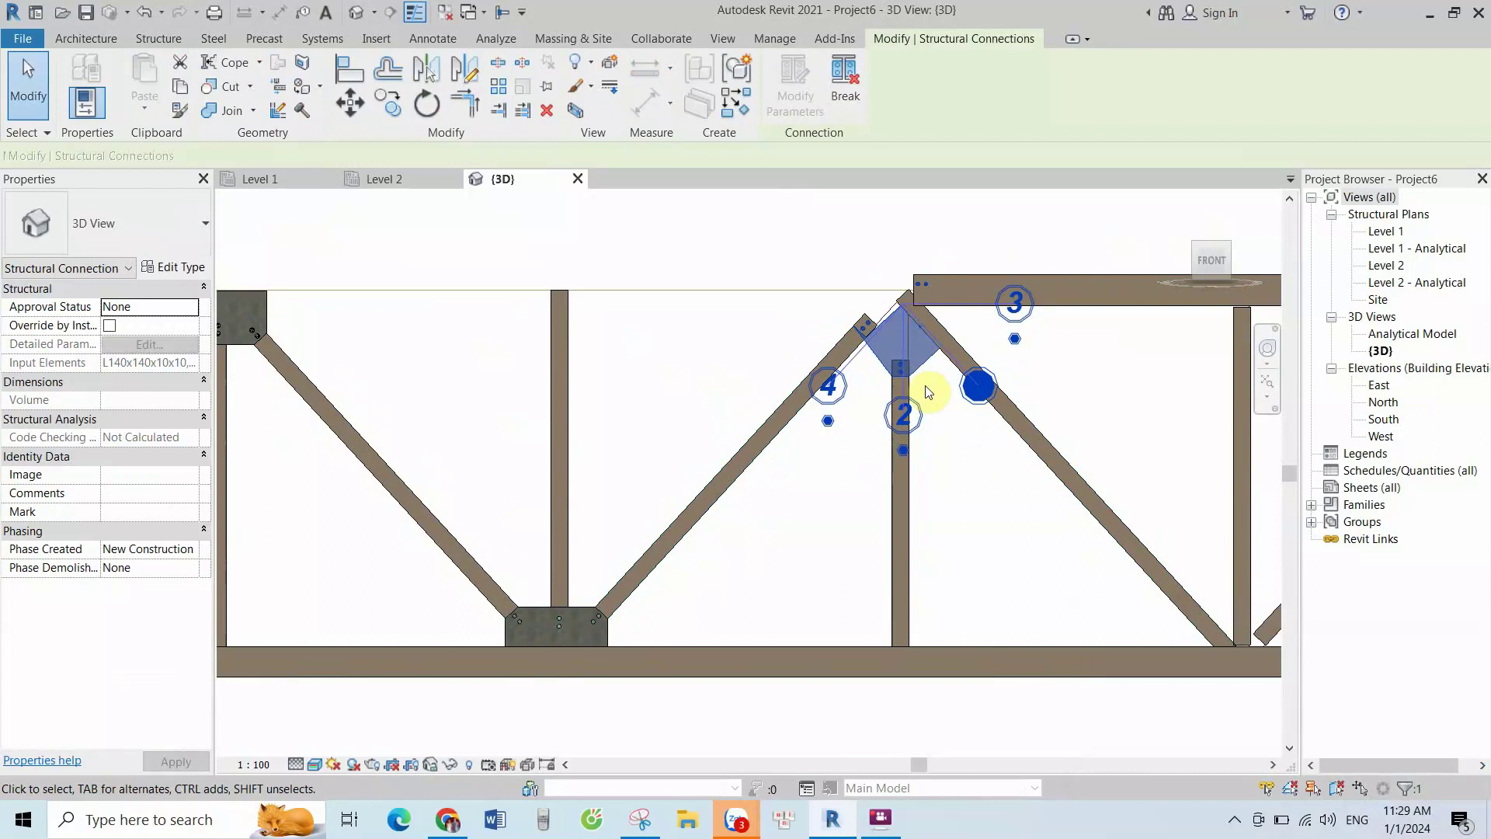
left_click(1014, 340)
left_click(1000, 509)
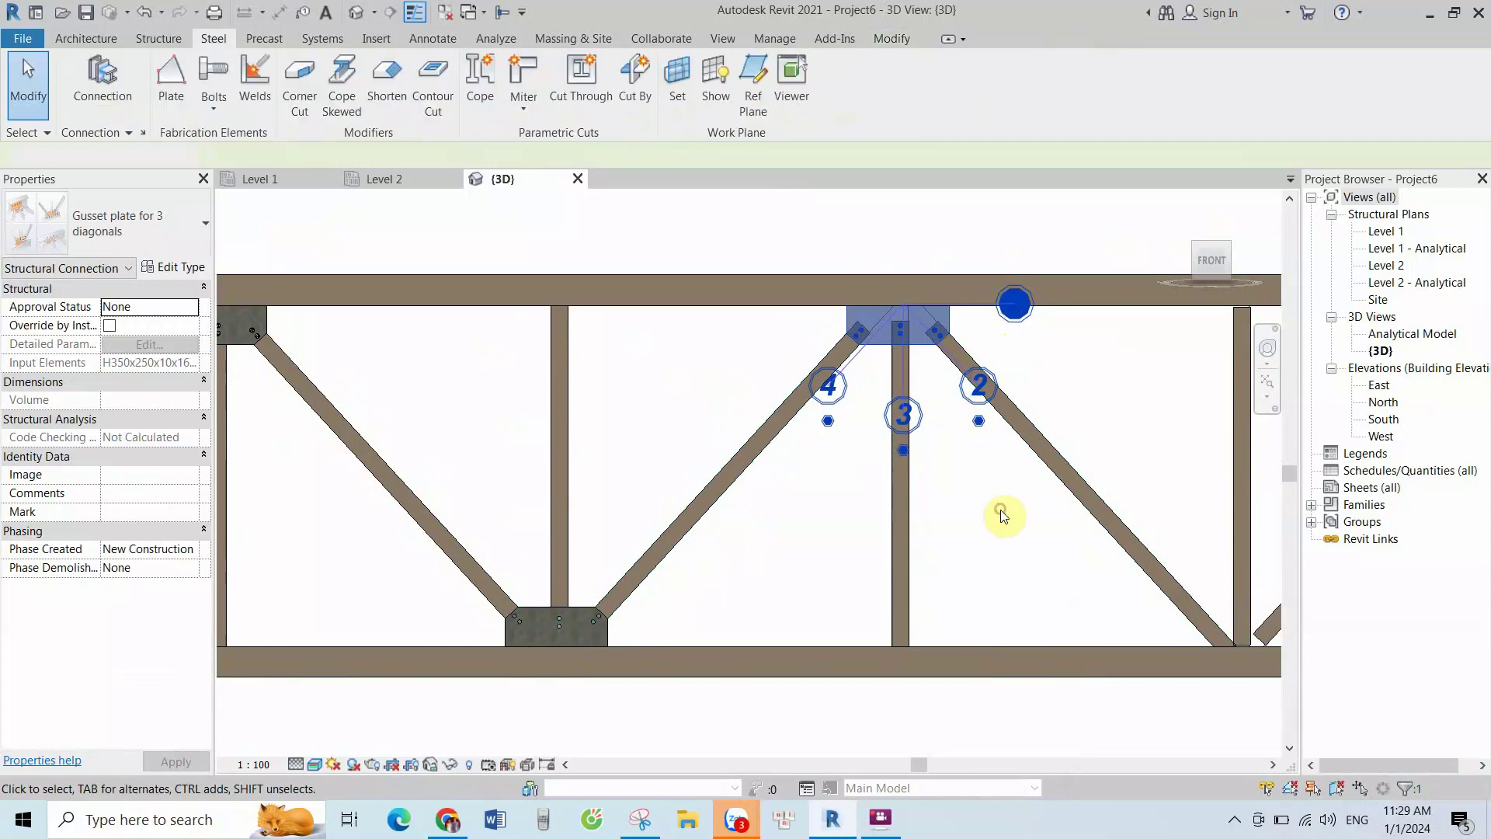
scroll(699, 400, "down", 2)
Begin a gusset plate on the bottom chord and a diagonal, then cancel it
scroll(1125, 501, "up", 2)
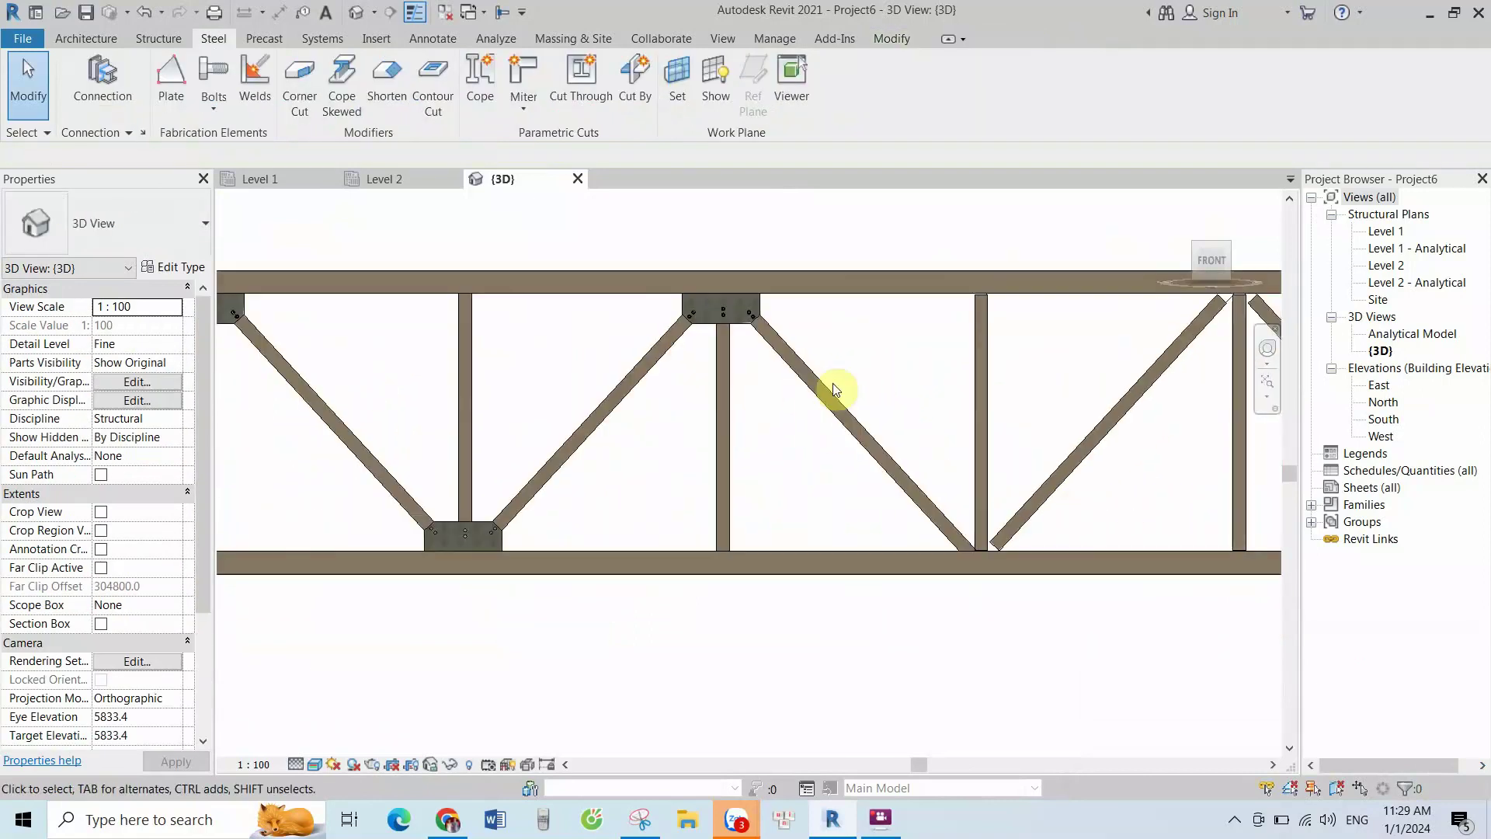
left_click(109, 85)
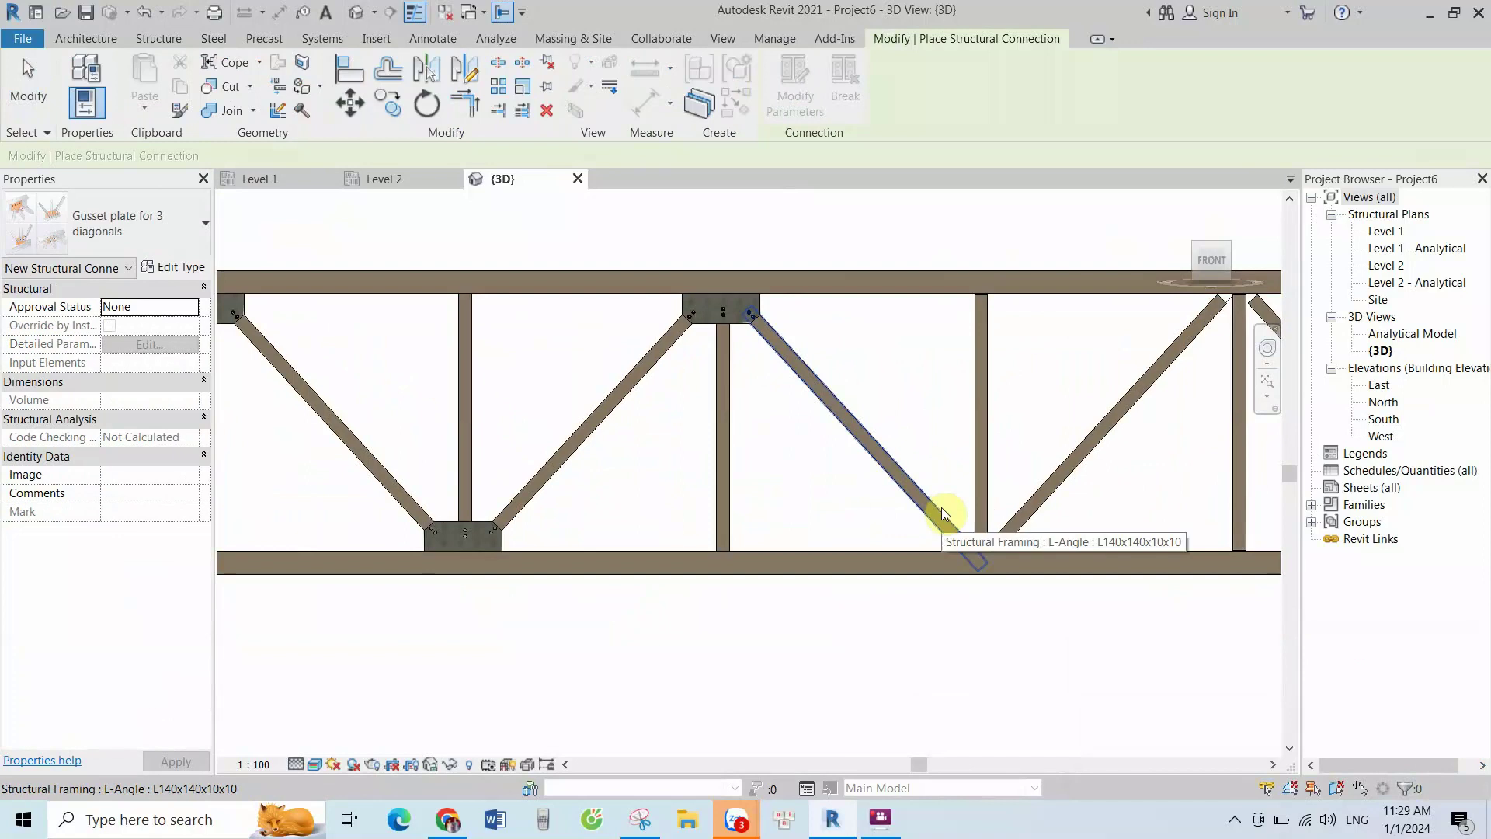
left_click(936, 532)
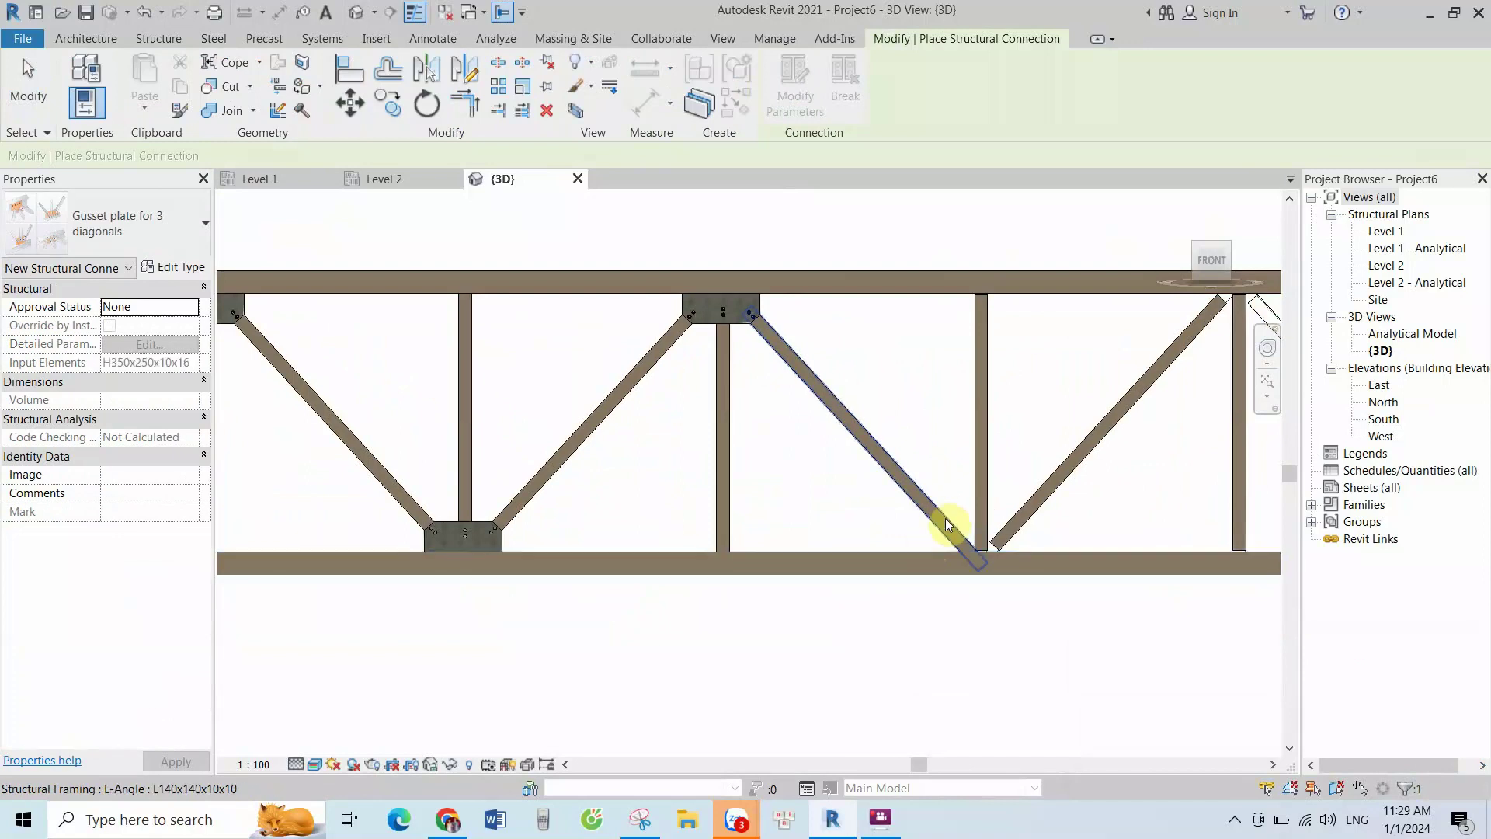
left_click(949, 515)
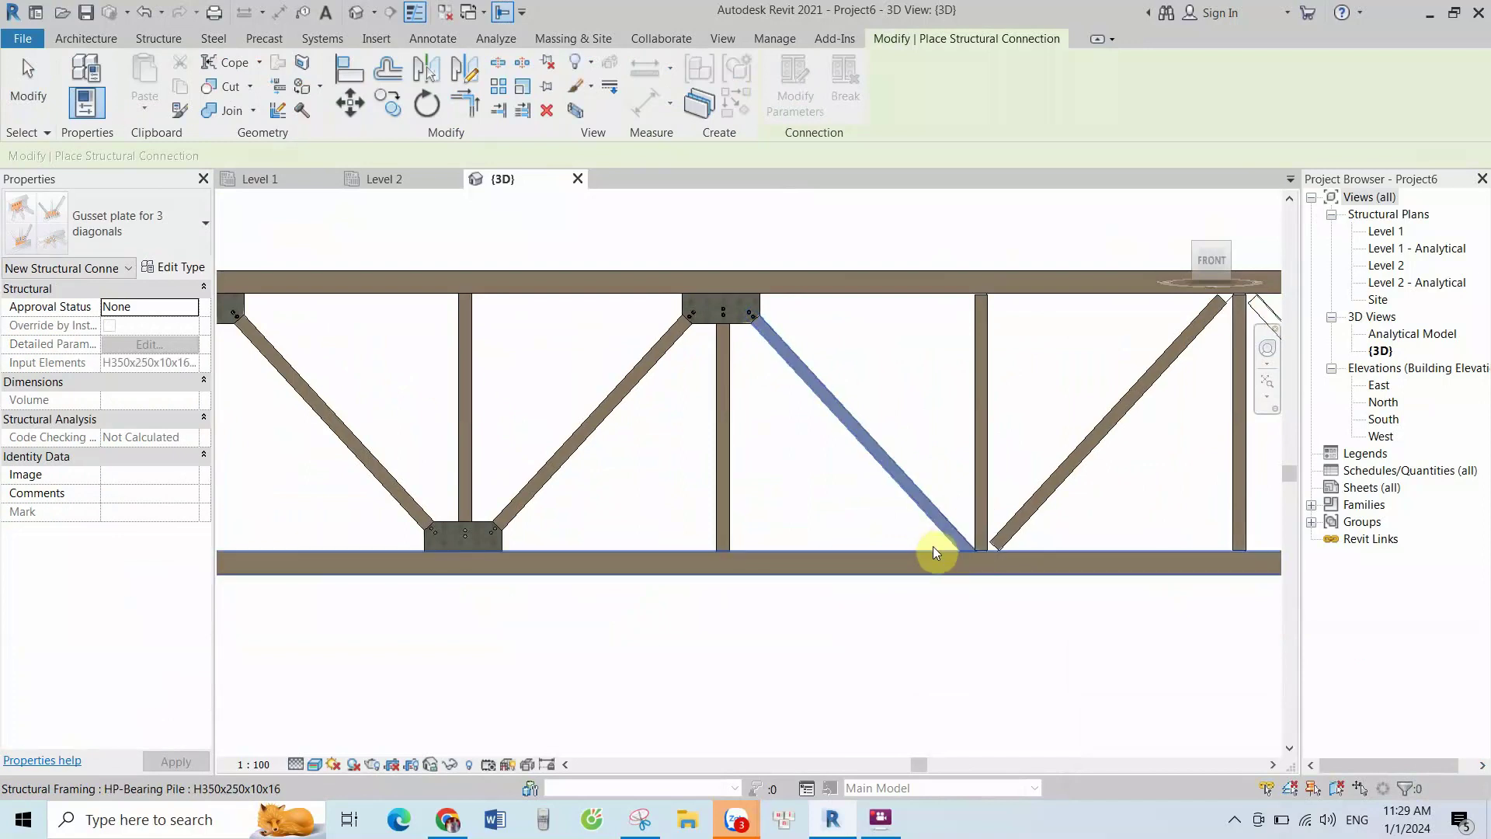
scroll(942, 446, "down", 2)
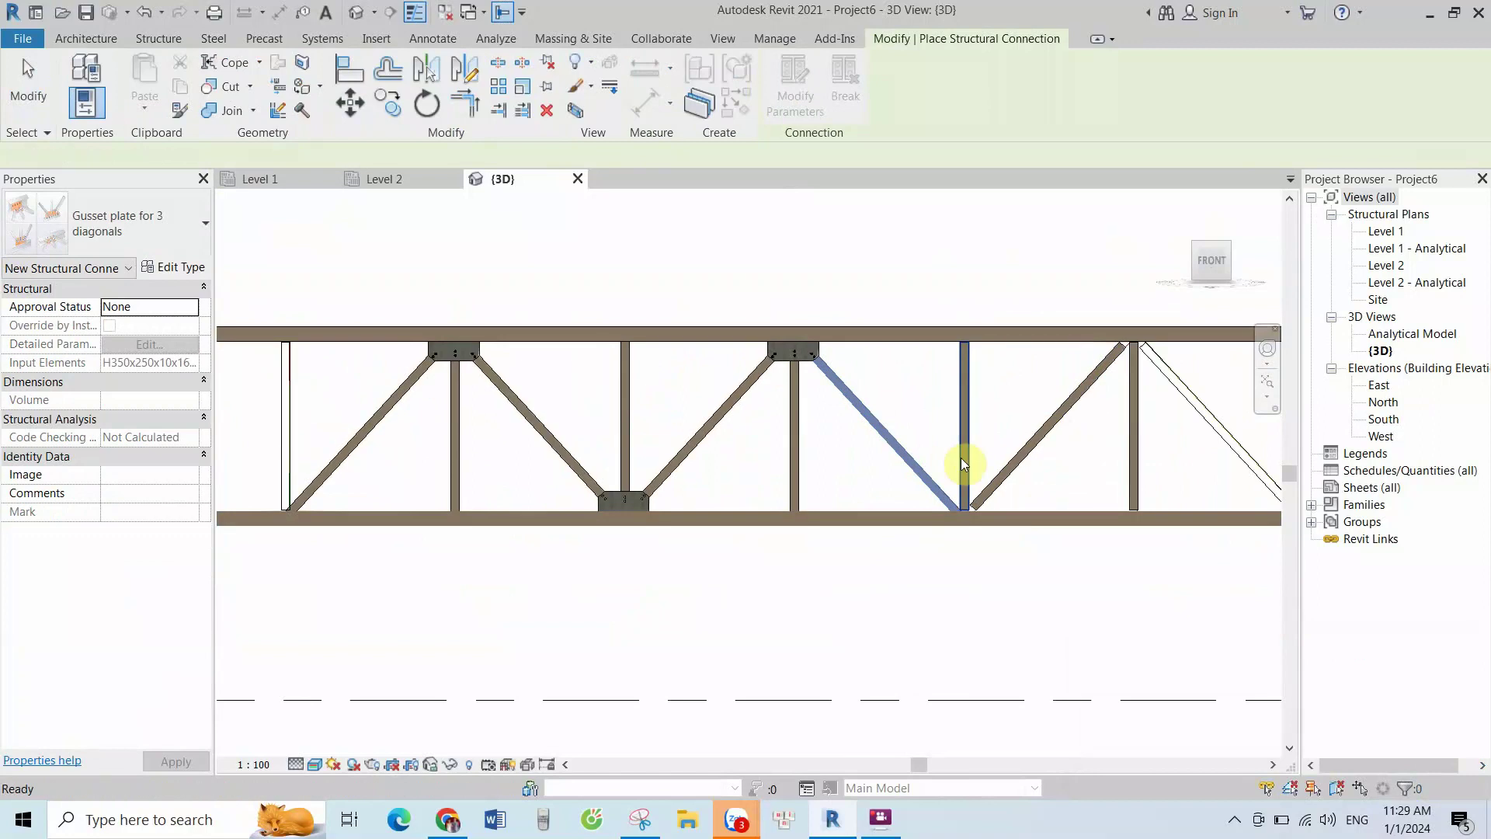
scroll(961, 464, "up", 2)
key("Escape")
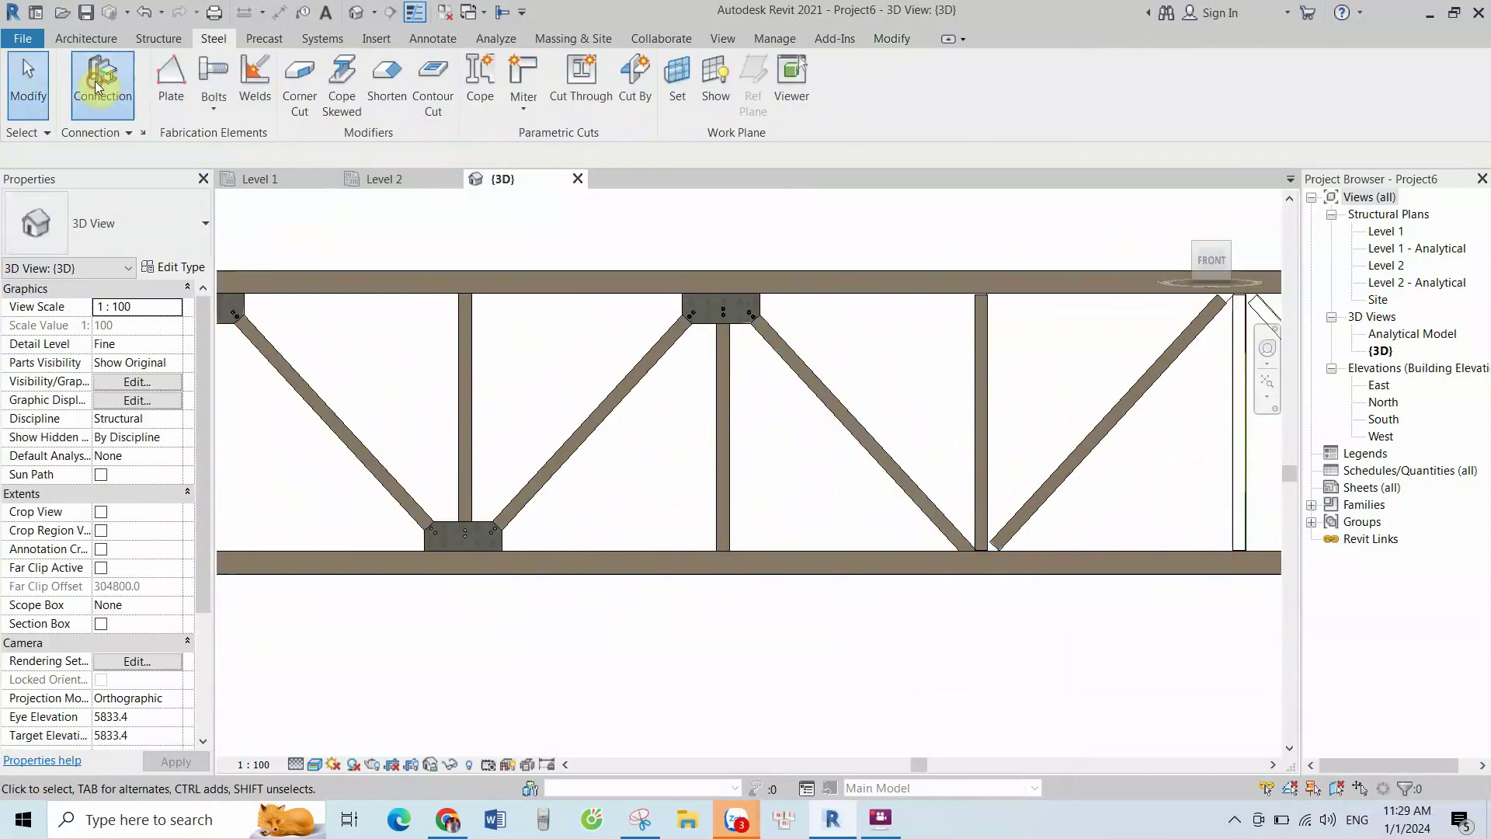
Abandon a second placement attempt and reselect the truss in the Steel tools
left_click(97, 87)
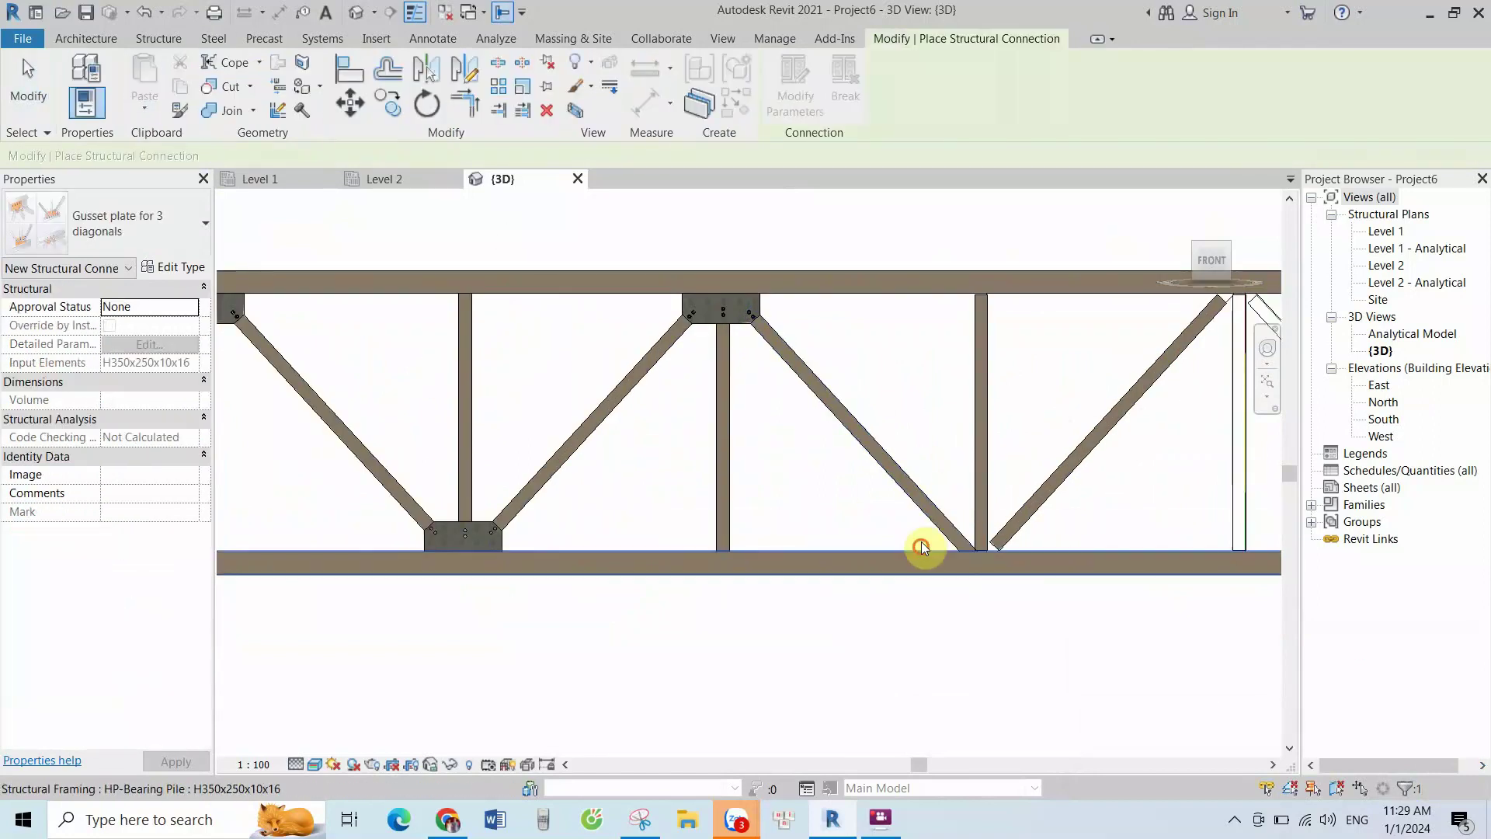
scroll(943, 542, "up", 1)
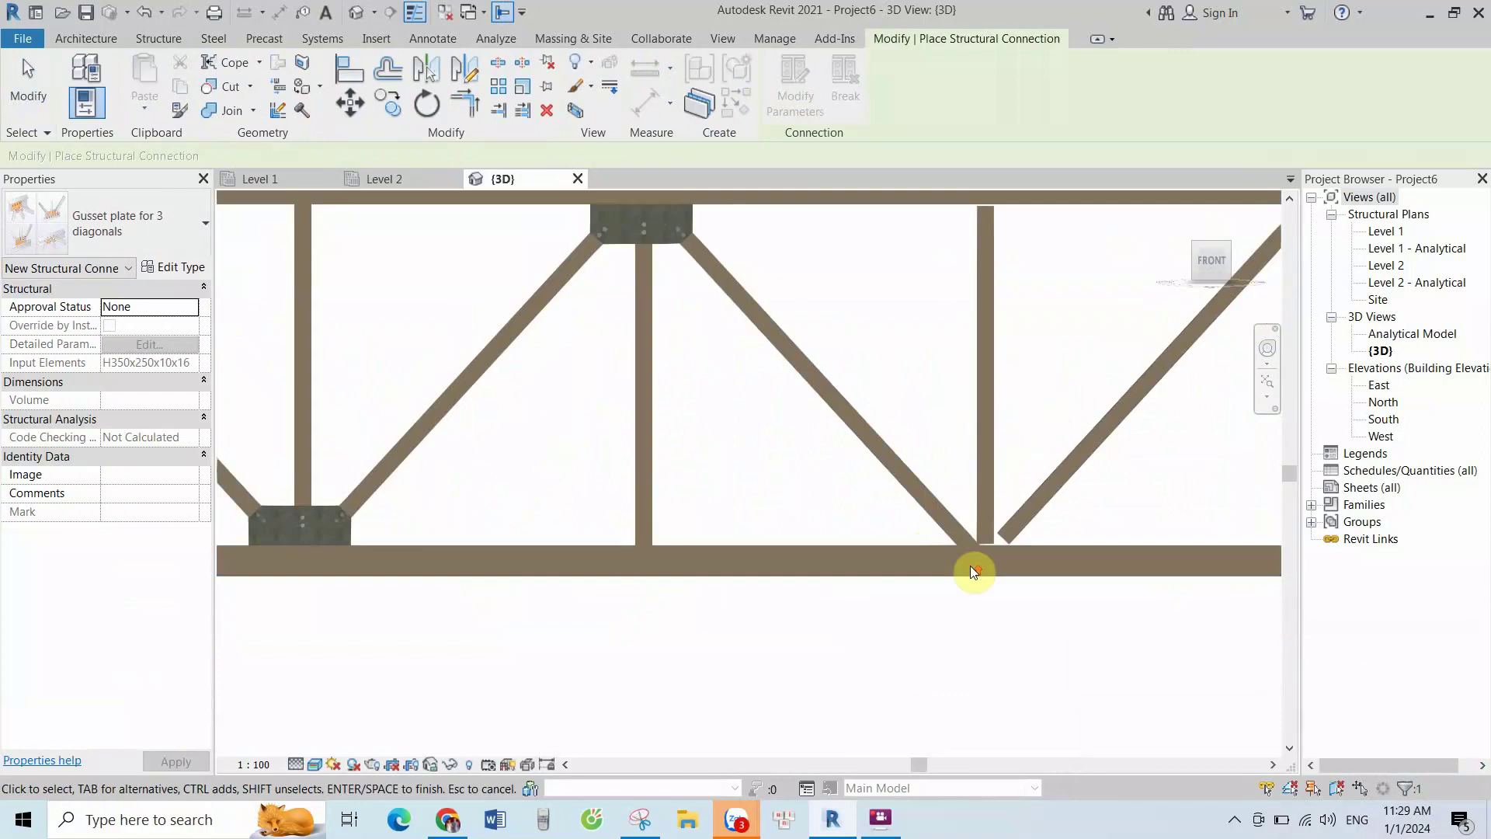
scroll(970, 565, "up", 1)
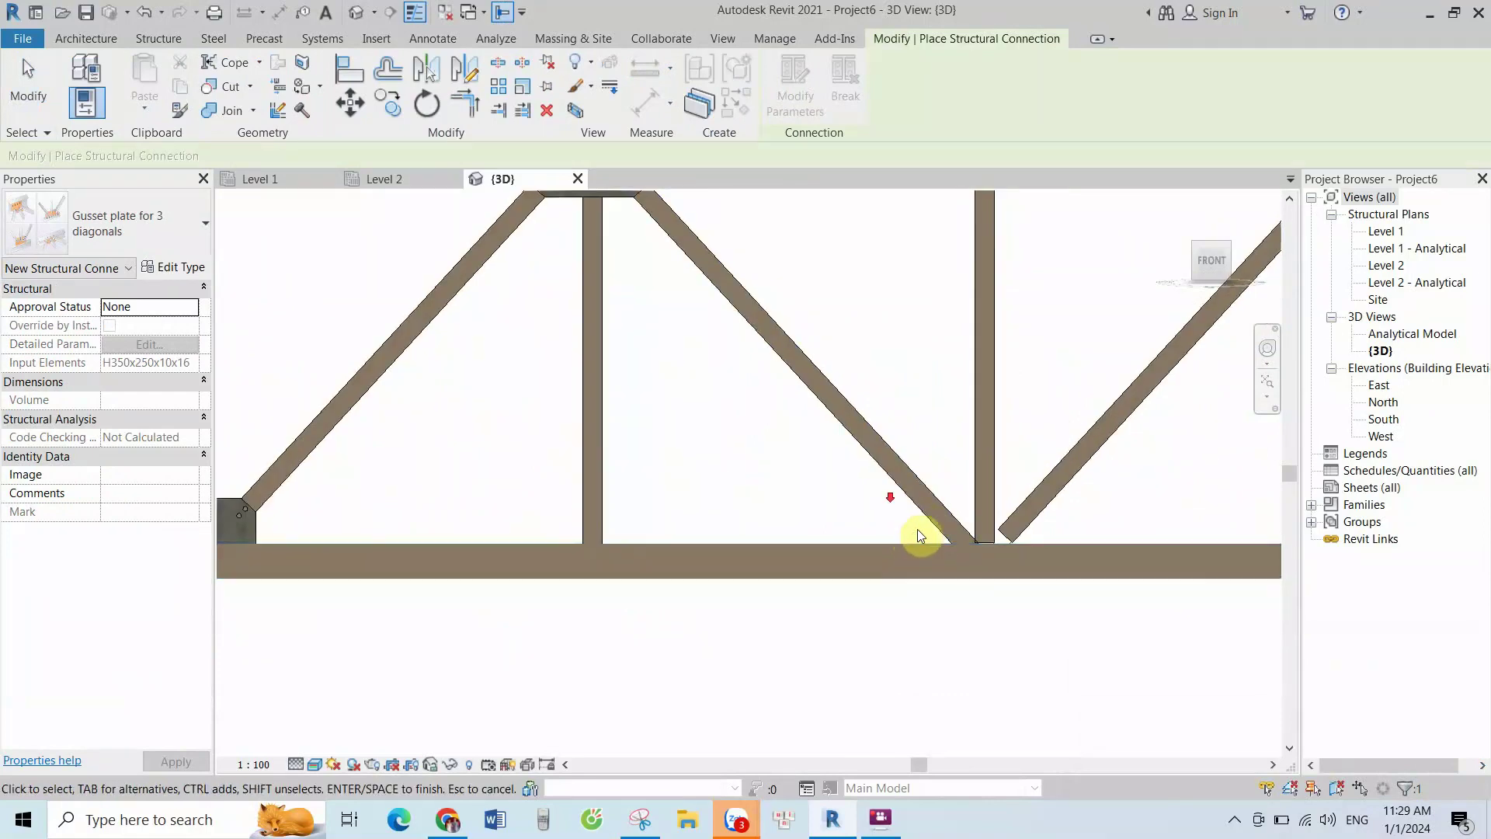
scroll(915, 532, "down", 2)
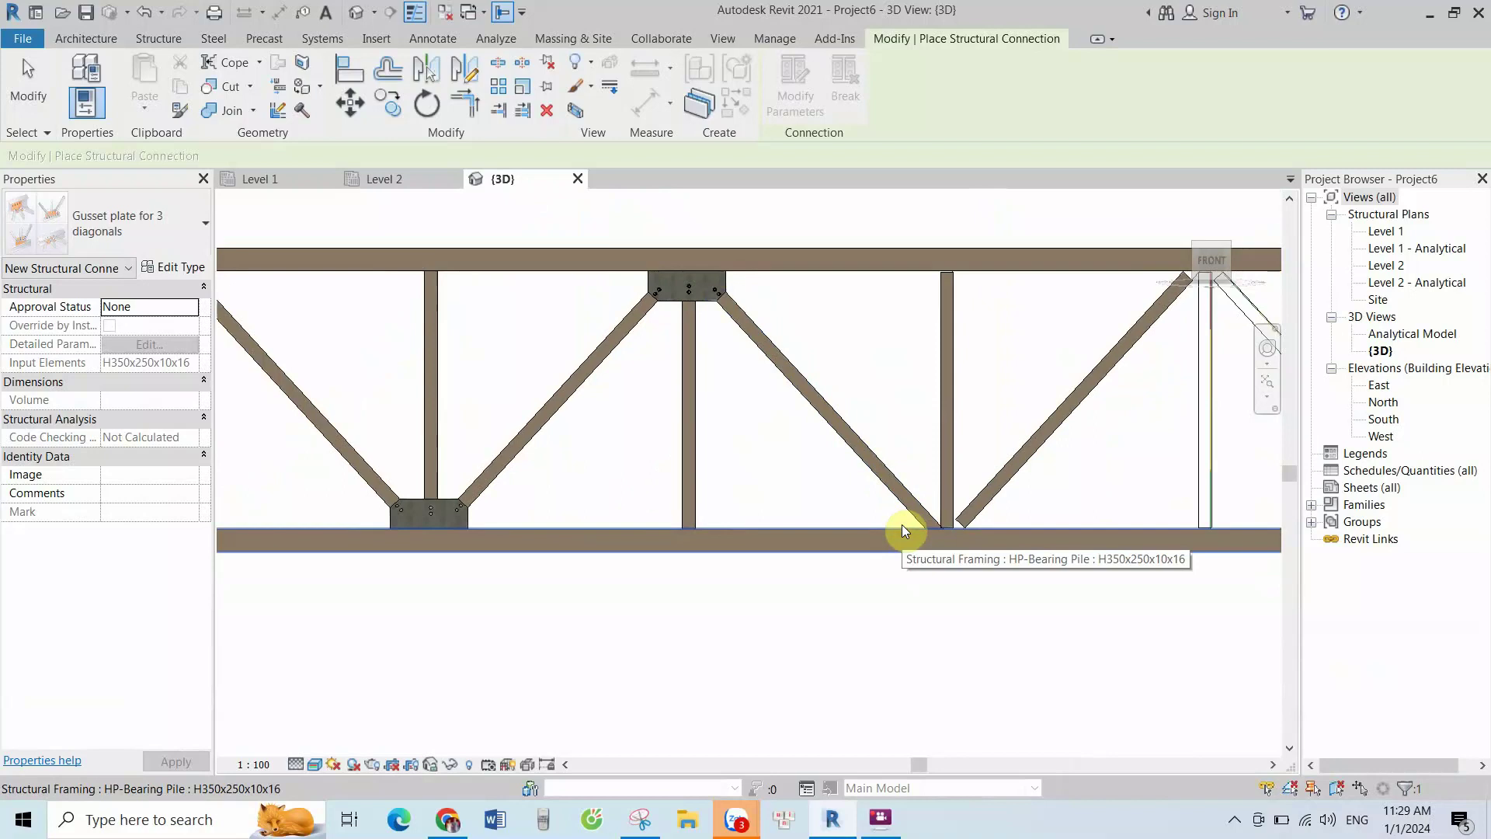
left_click(211, 39)
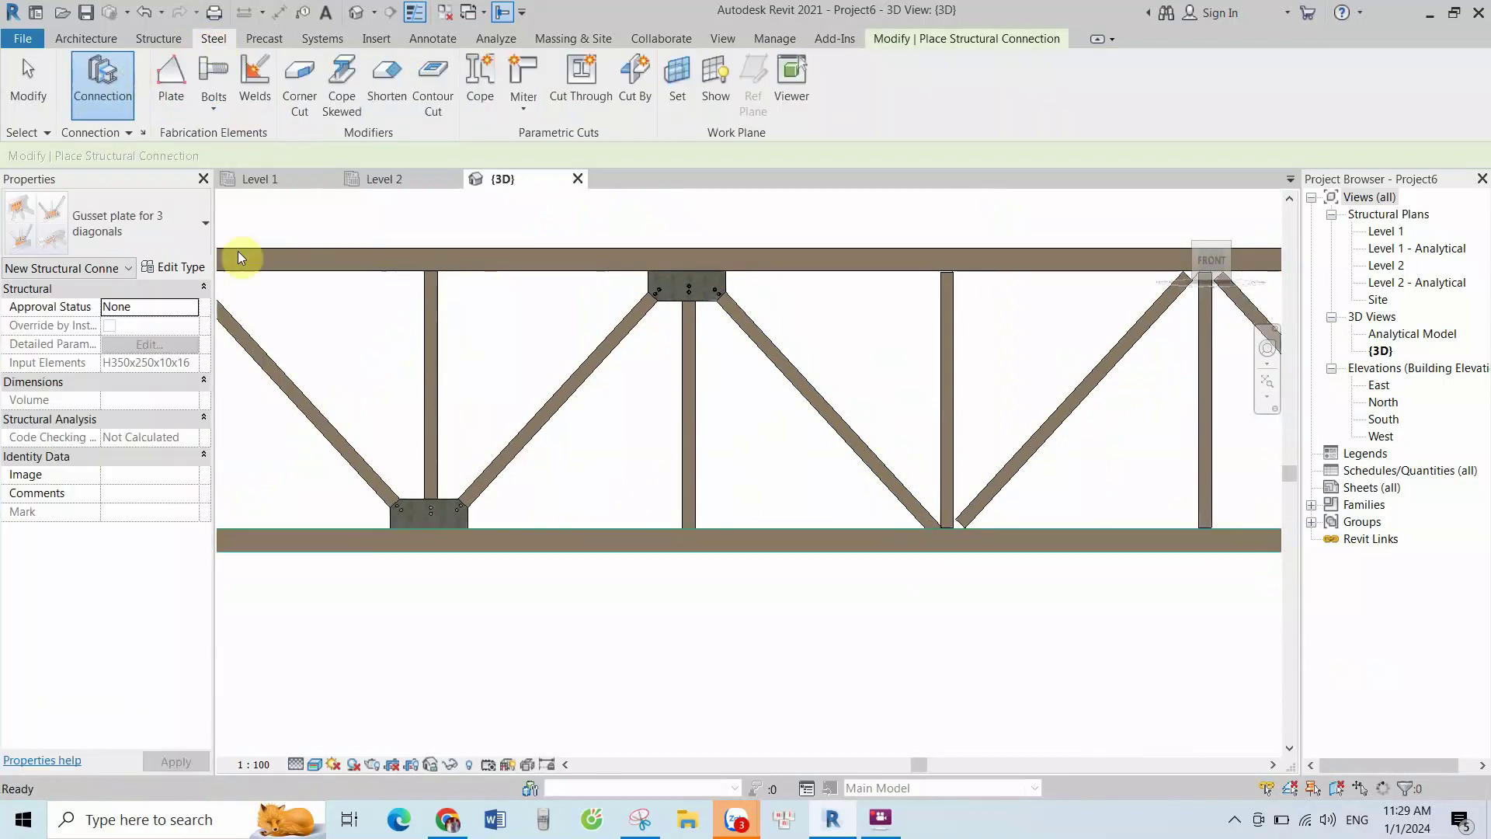
left_click(240, 256)
left_click(901, 531)
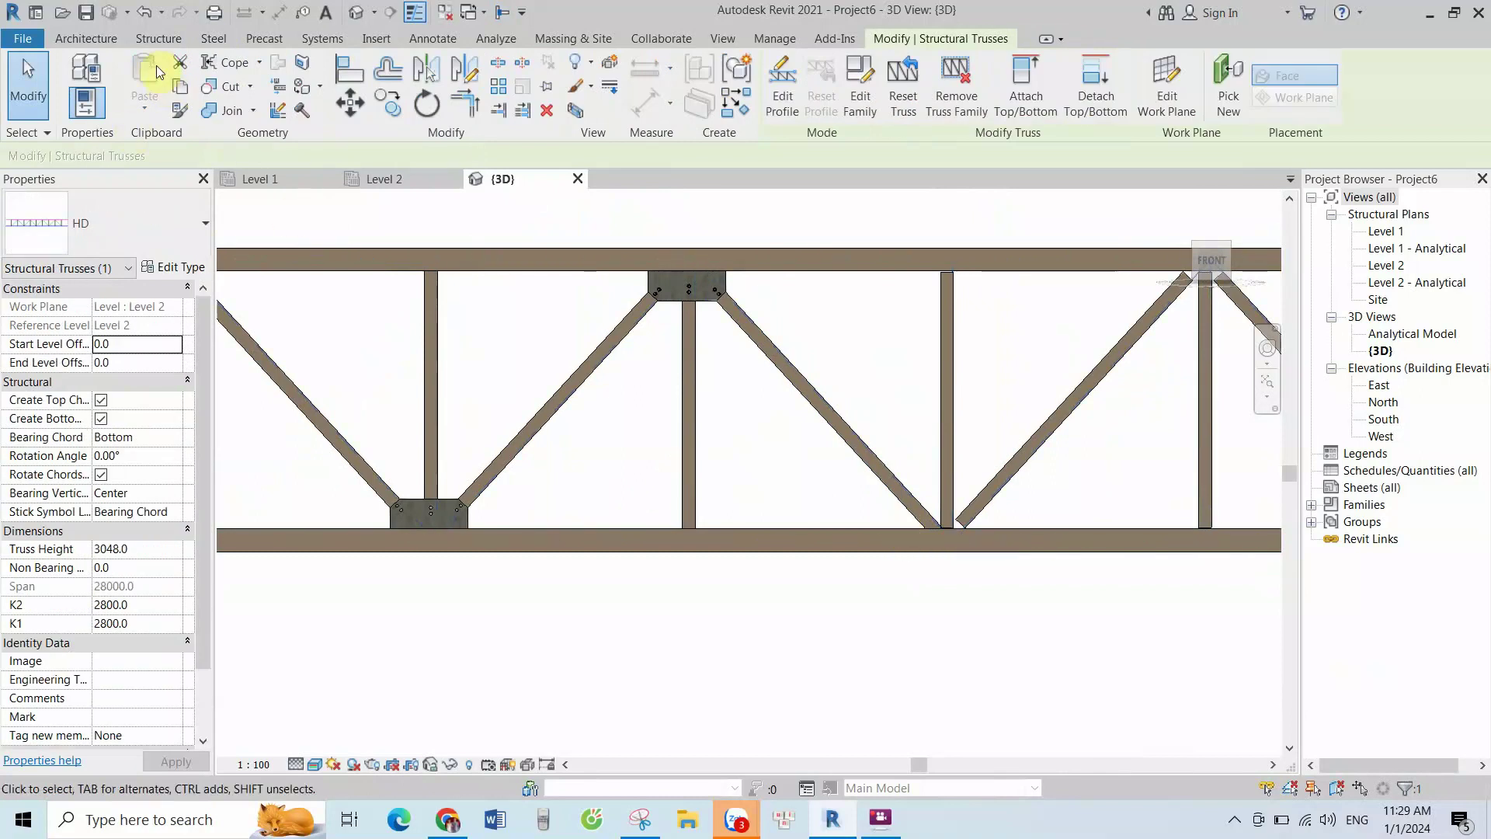
left_click(159, 38)
Place a Gusset plate for 3 diagonals joining the bottom chord, both diagonals and the vertical
left_click(214, 38)
left_click(101, 81)
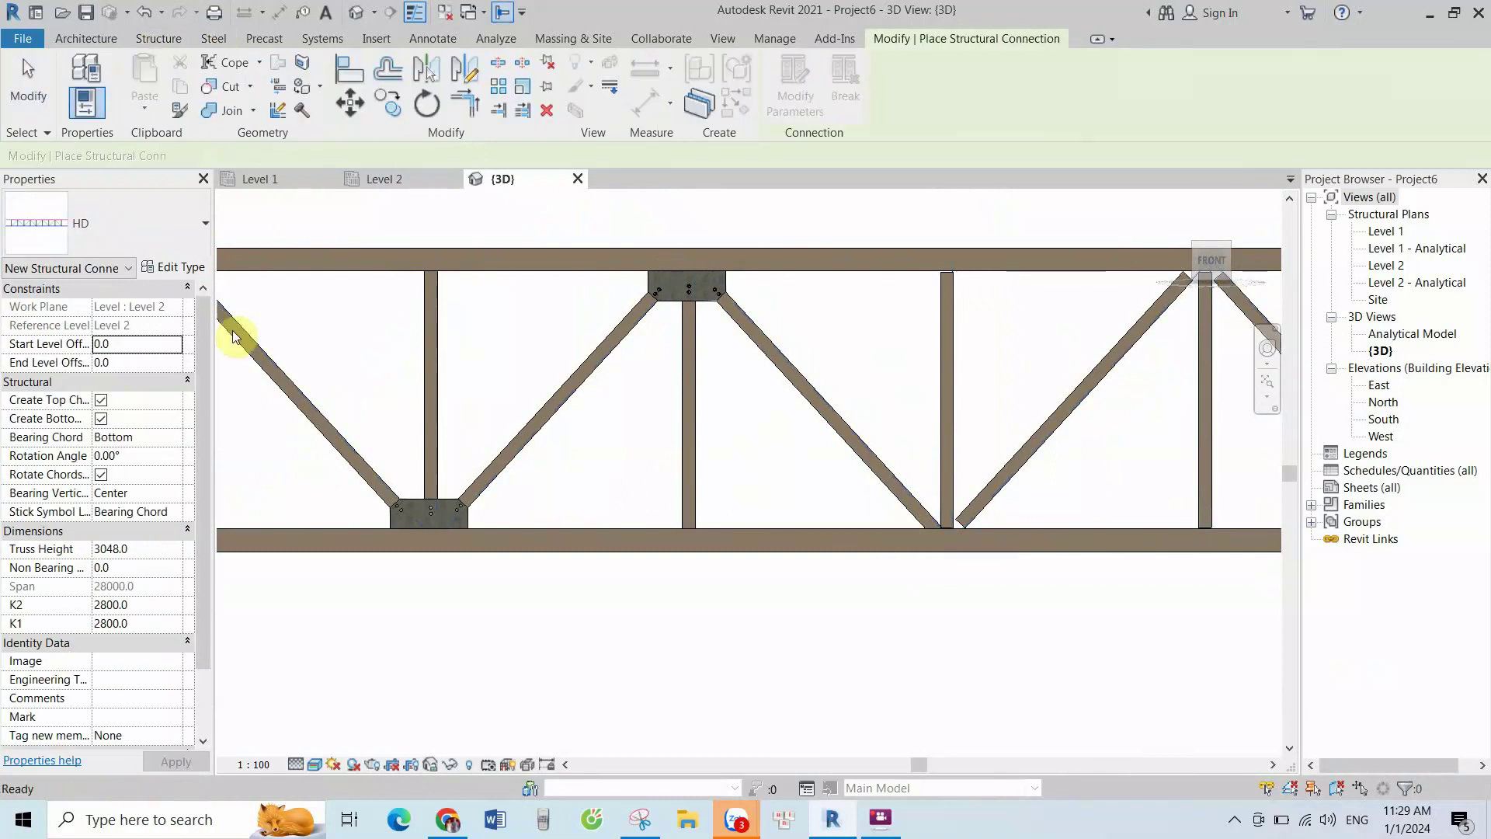
left_click(862, 525)
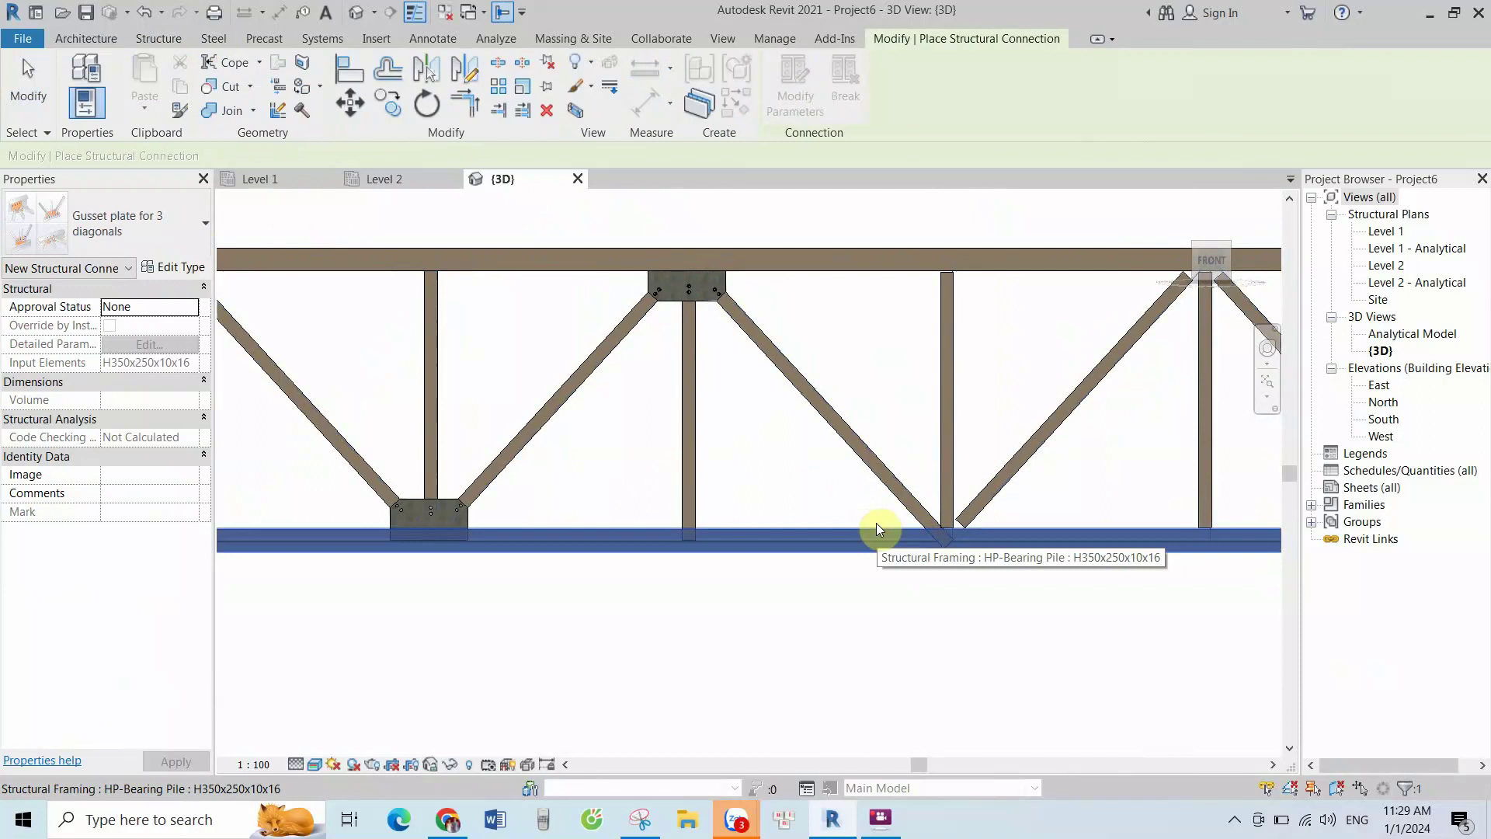
left_click(920, 505)
left_click(983, 494)
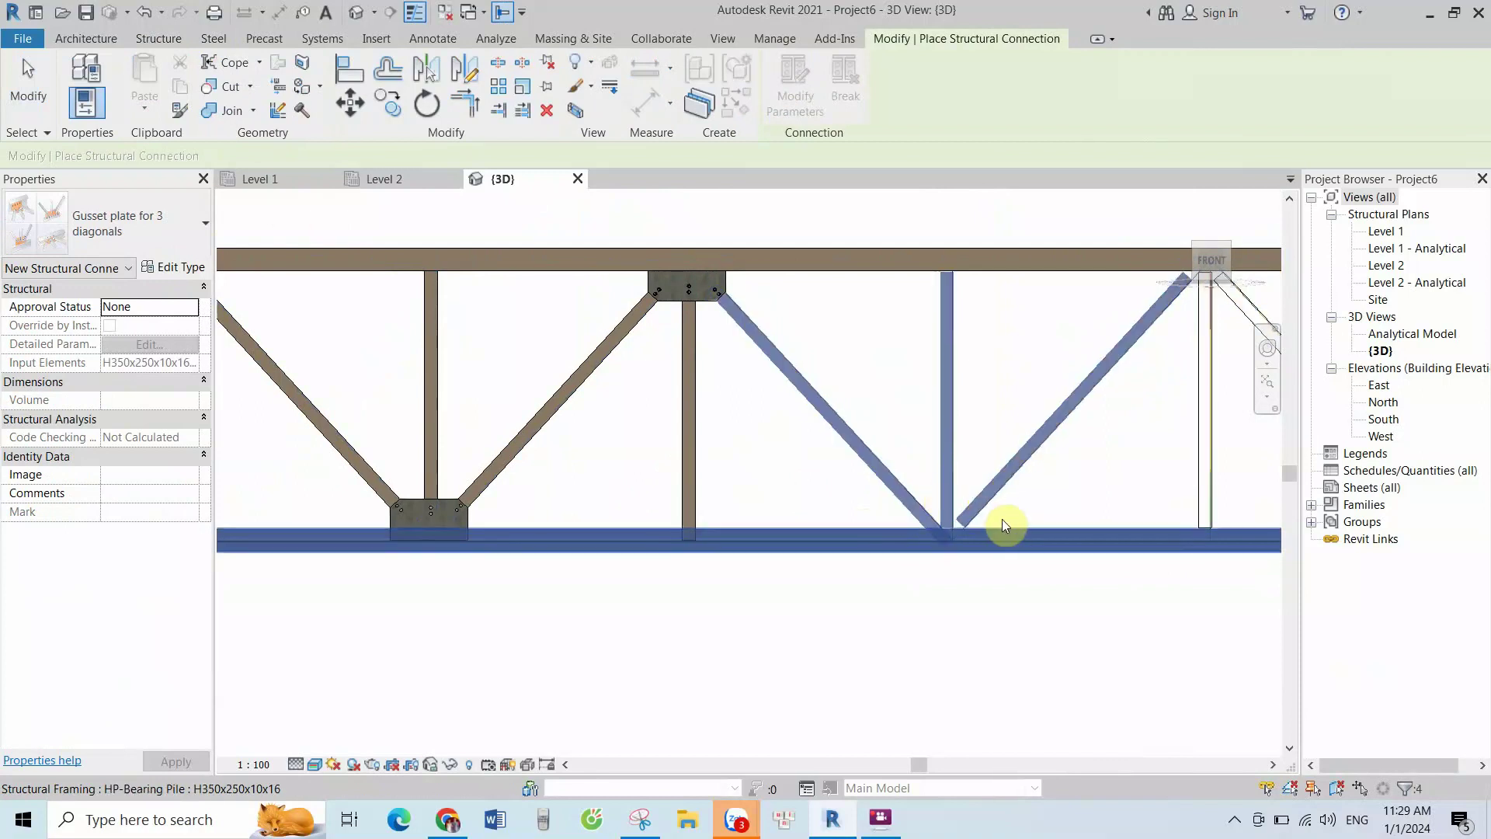
key("Return")
scroll(981, 515, "up", 1)
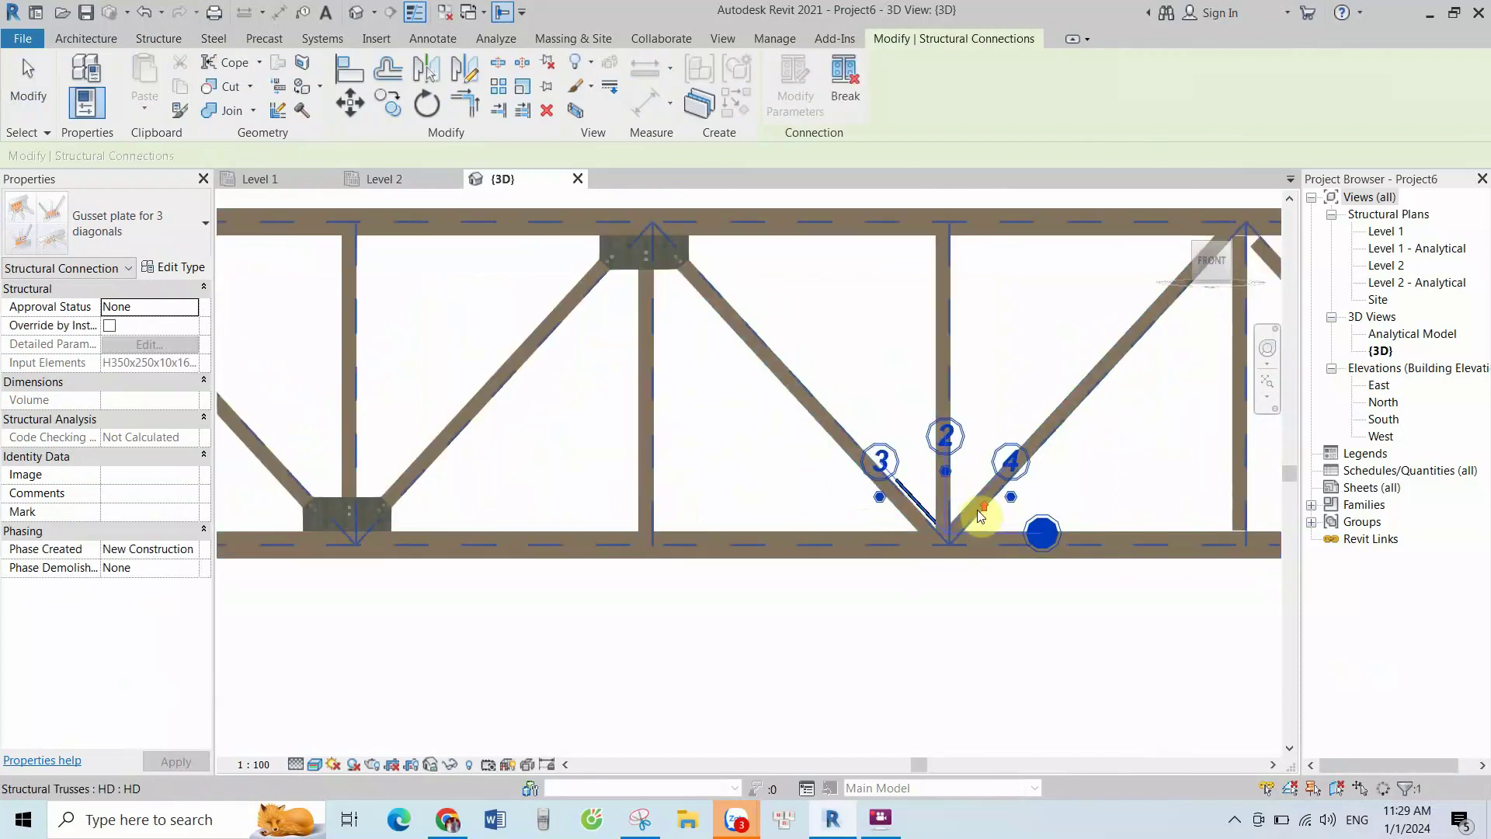
Make the bottom chord the primary member of the new gusset connection
left_click(1012, 496)
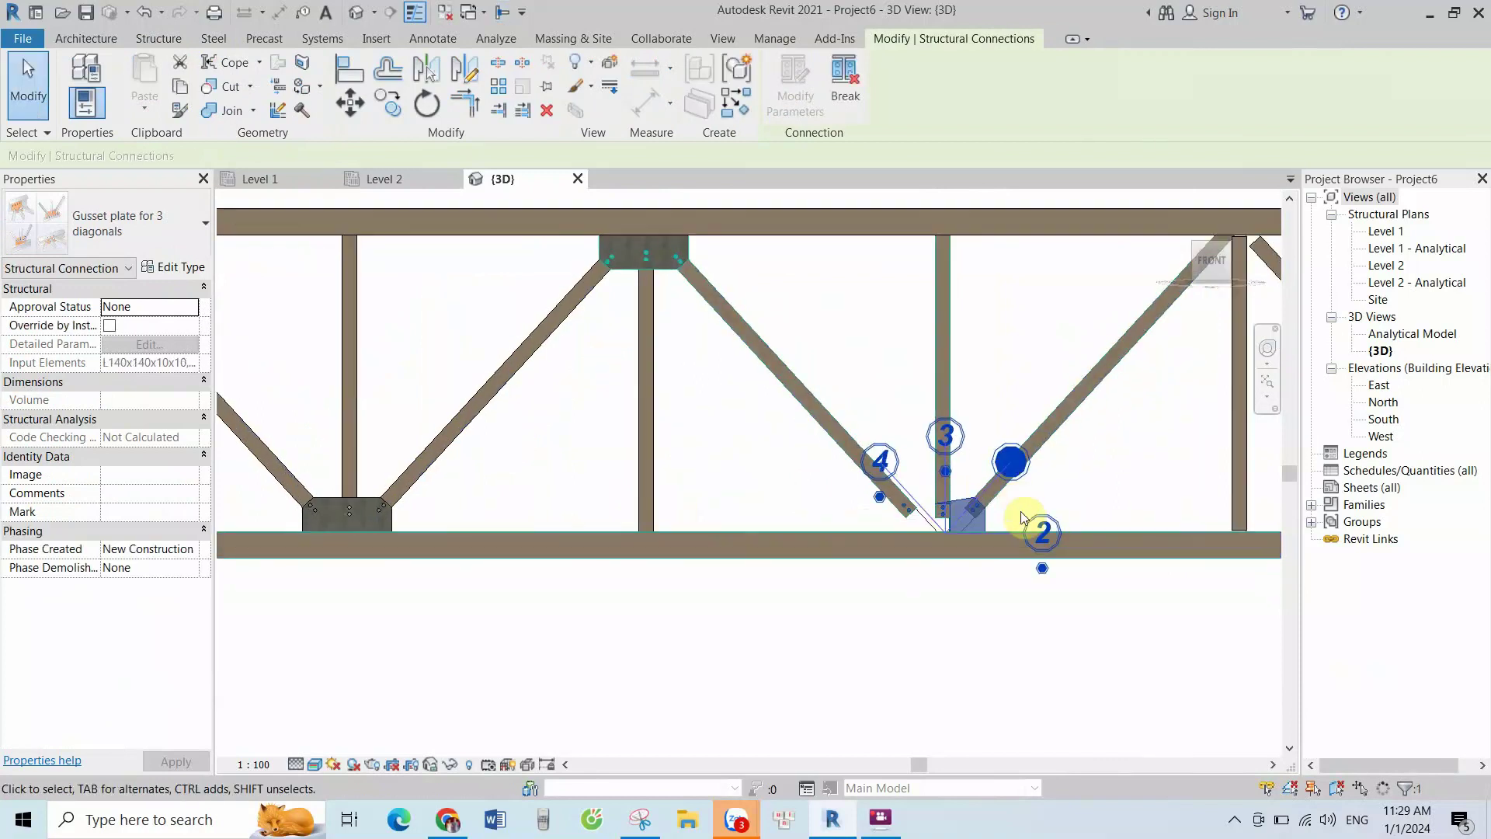
left_click(1042, 570)
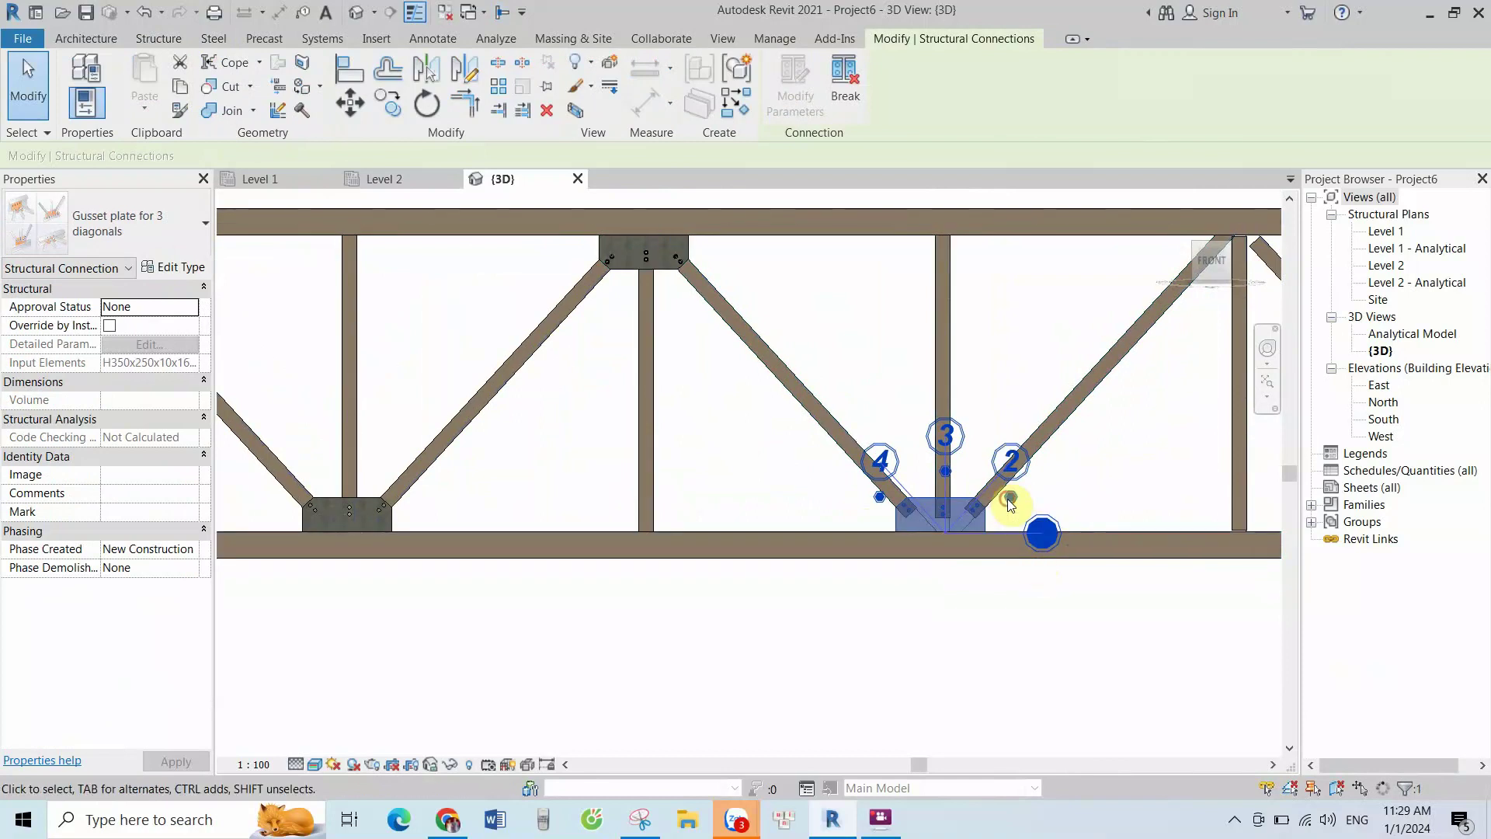
left_click(1010, 501)
key("Return")
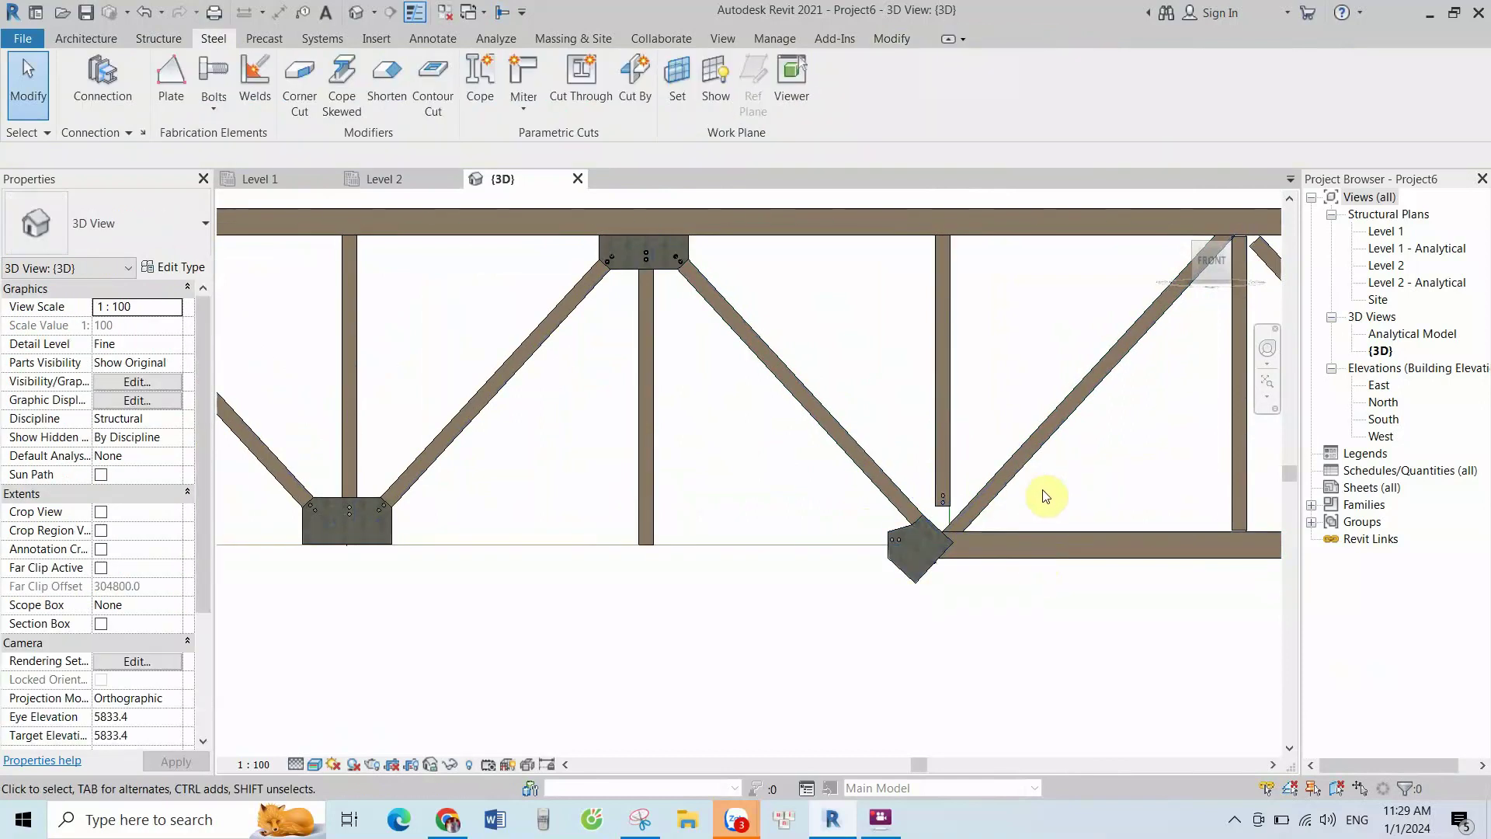
left_click(930, 536)
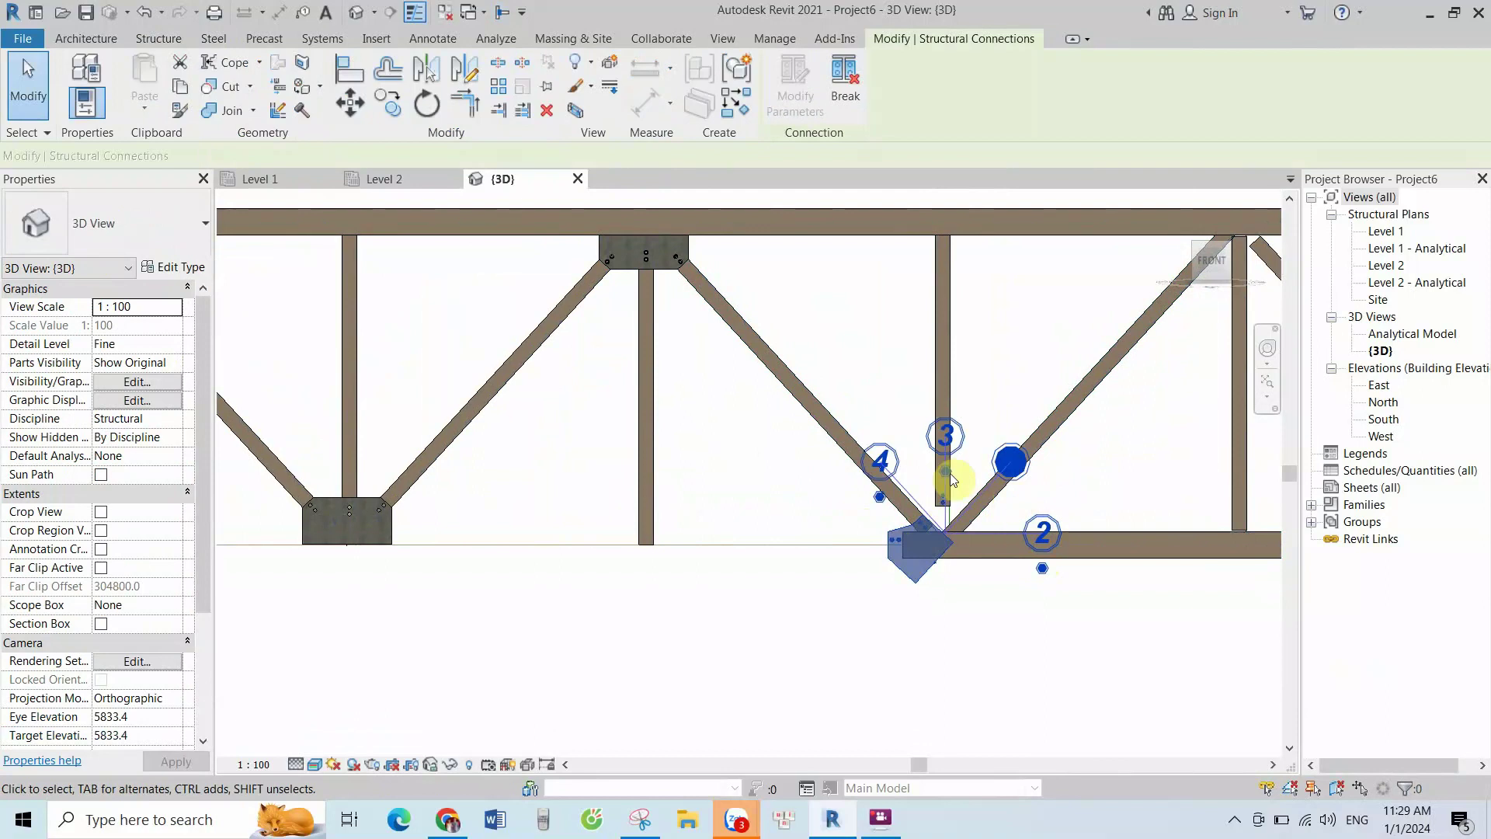
left_click(1041, 567)
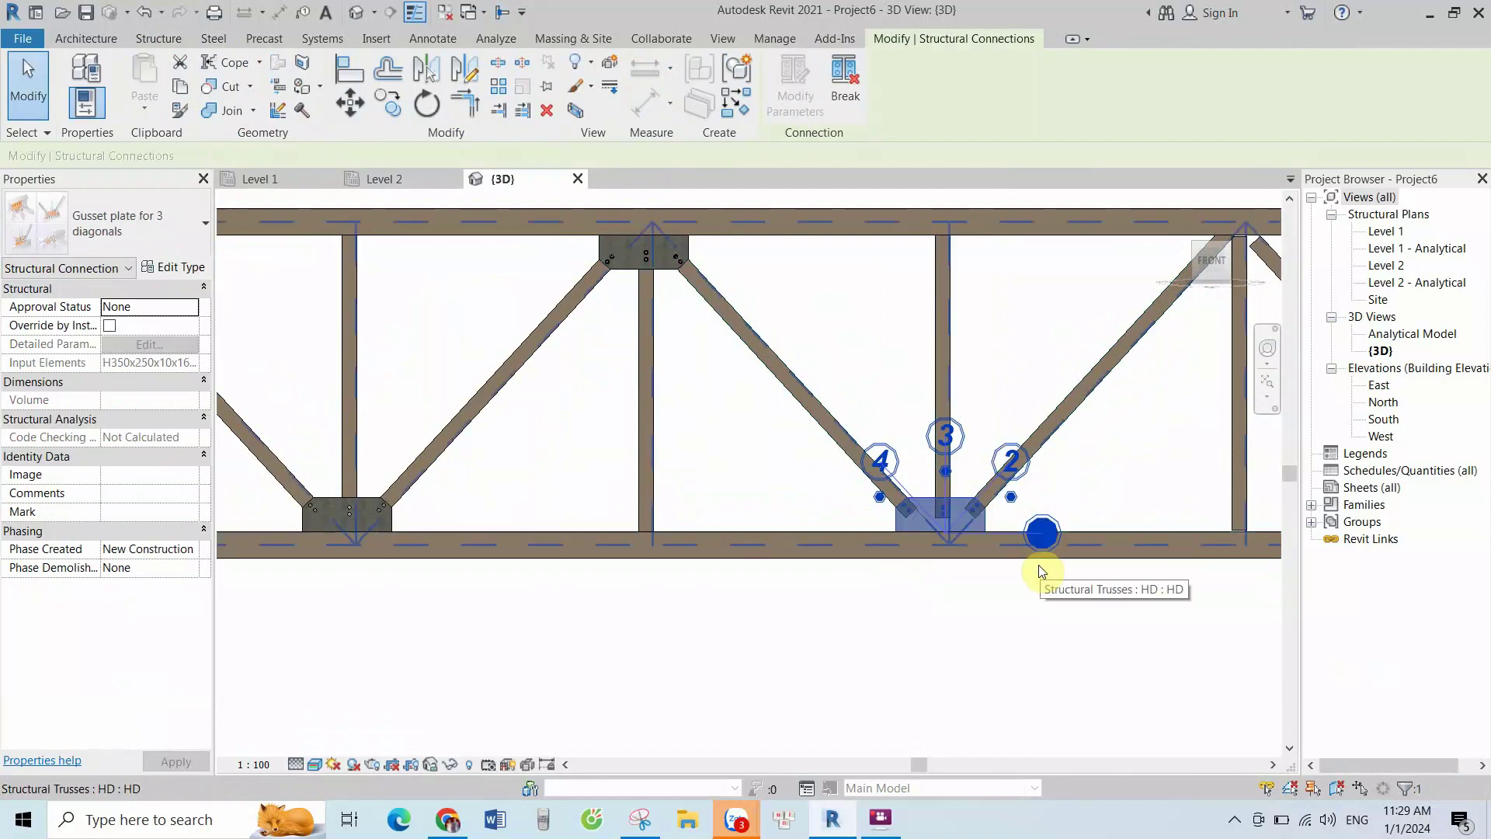
left_click(1035, 487)
scroll(1009, 466, "down", 2)
Start another gusset connection placement and list its gusset plate types in the type selector
scroll(940, 427, "down", 1)
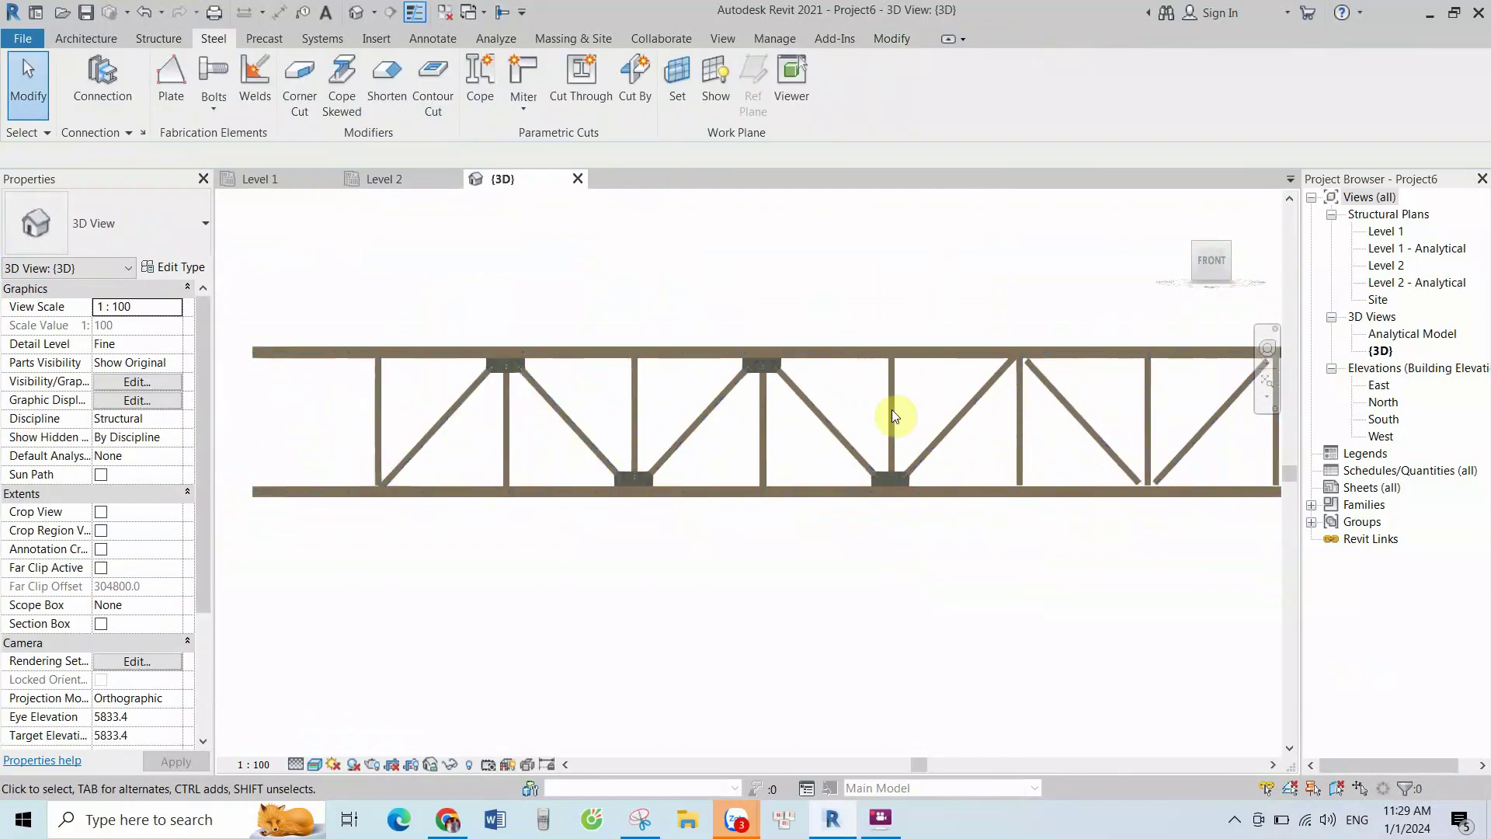
scroll(619, 416, "up", 2)
scroll(505, 411, "down", 1)
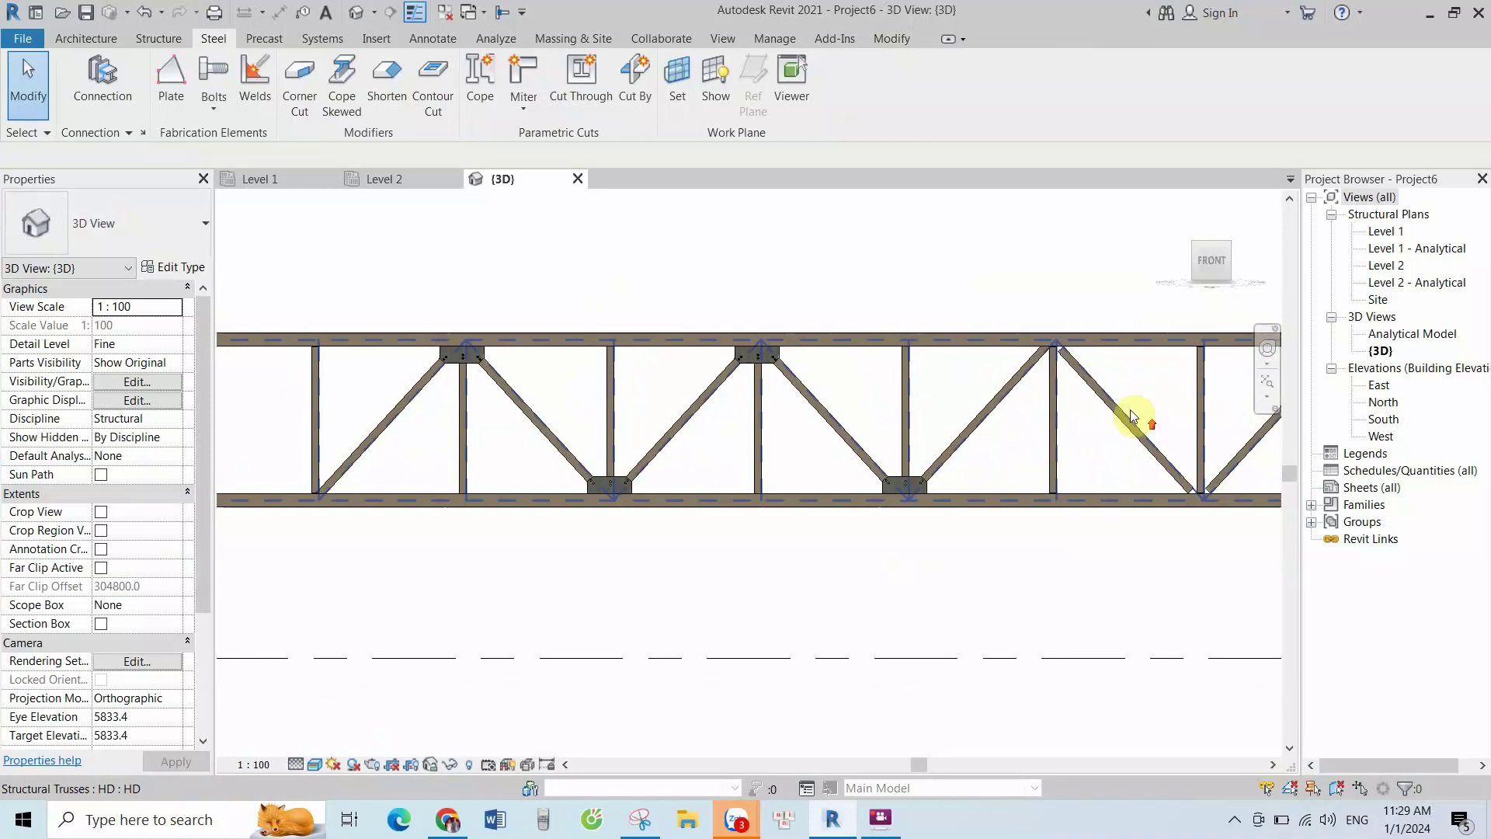
scroll(1087, 404, "down", 1)
scroll(1150, 411, "down", 1)
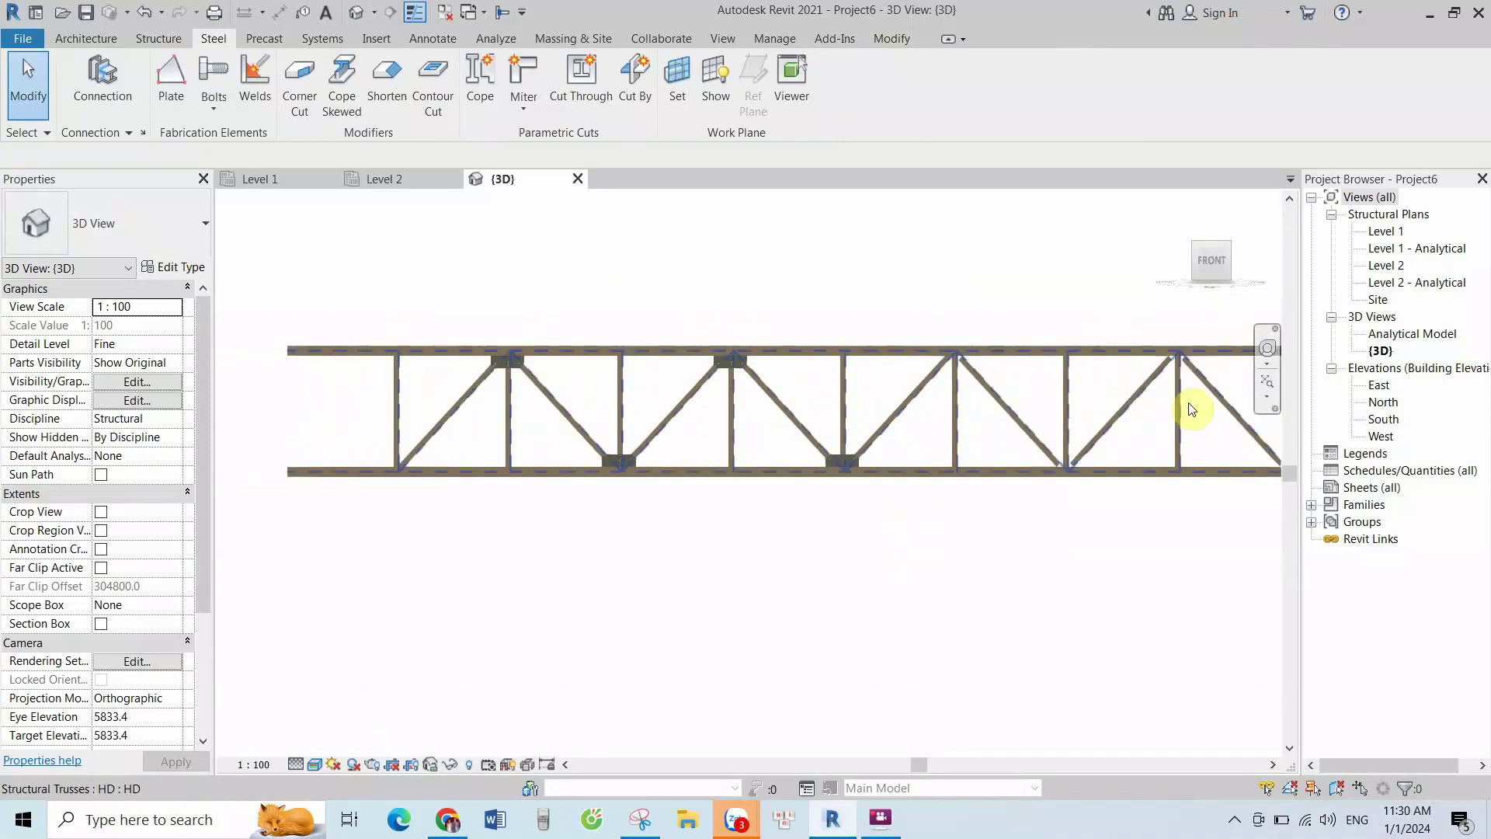
scroll(435, 396, "up", 2)
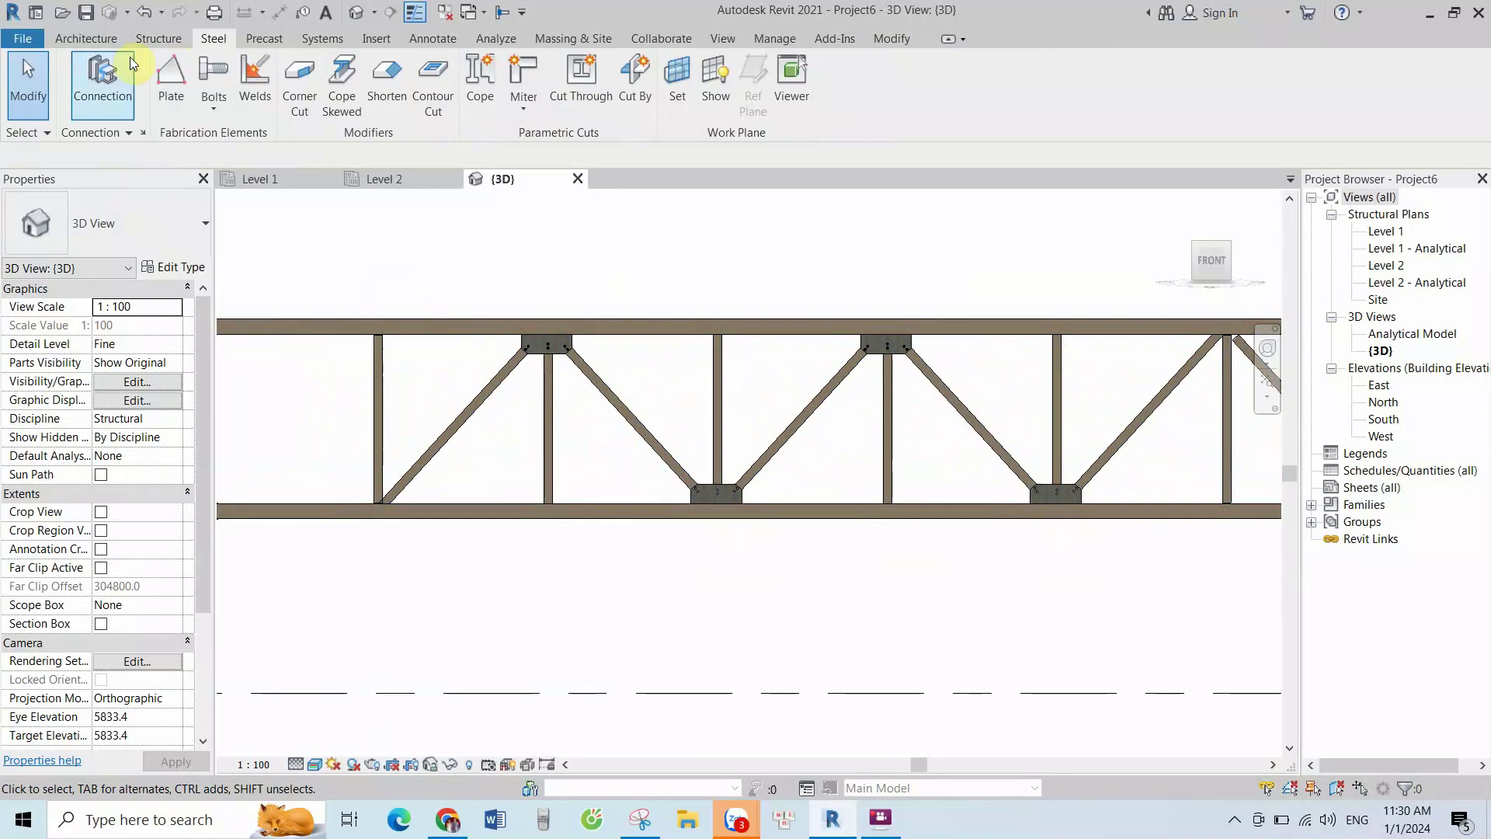
left_click(101, 78)
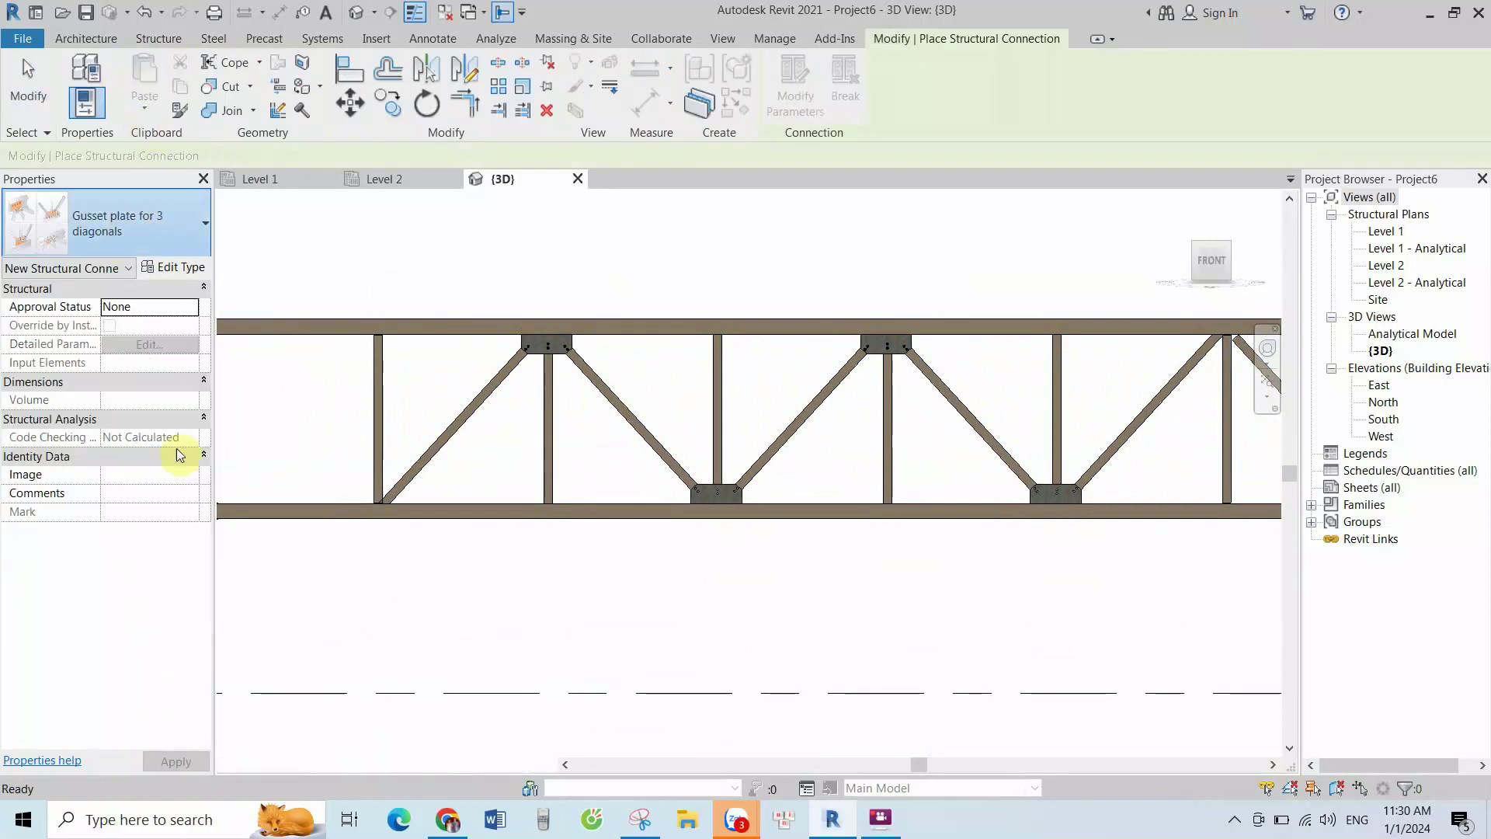
left_click(153, 247)
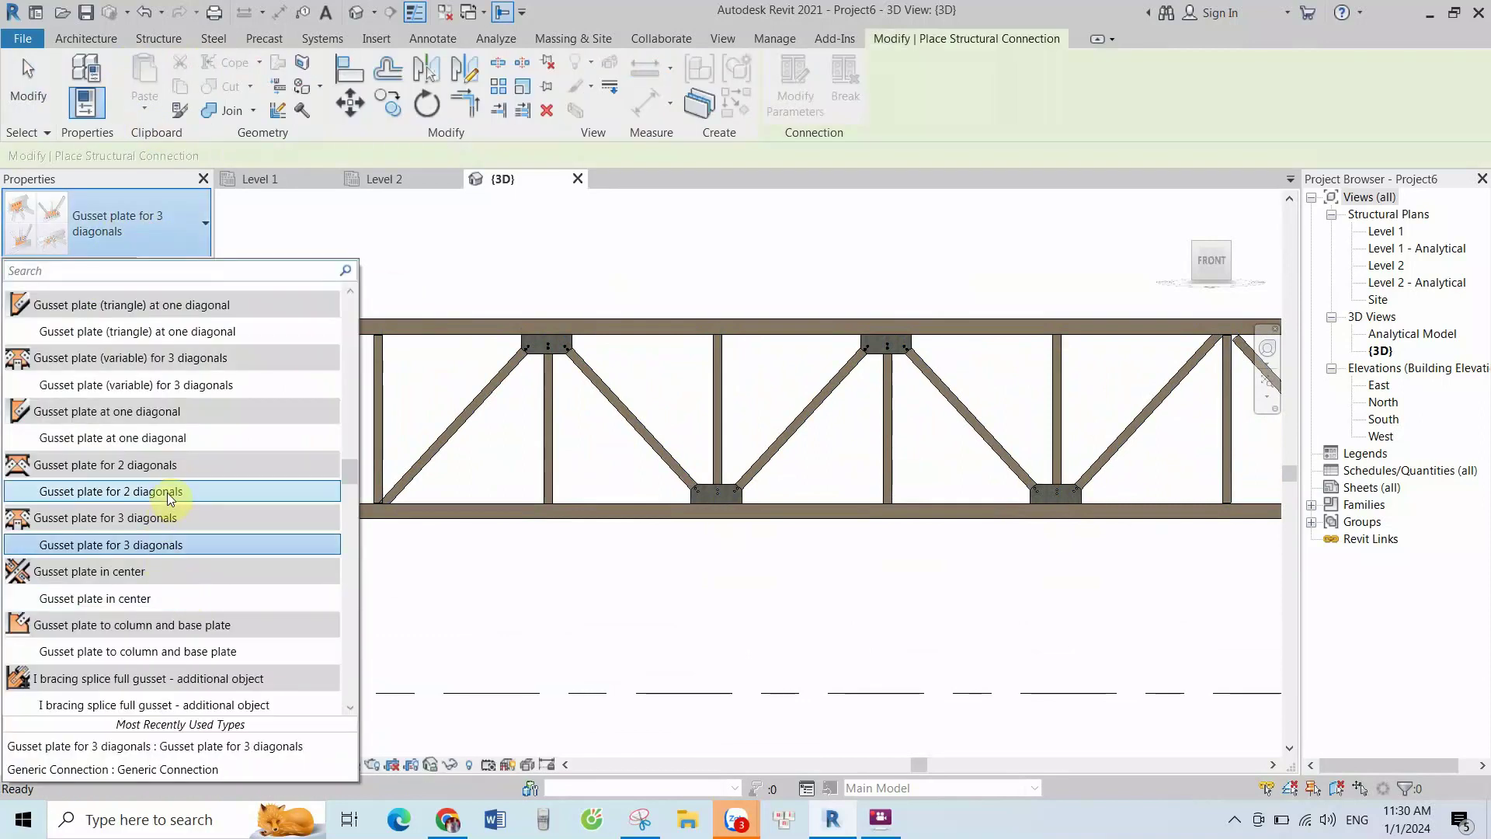
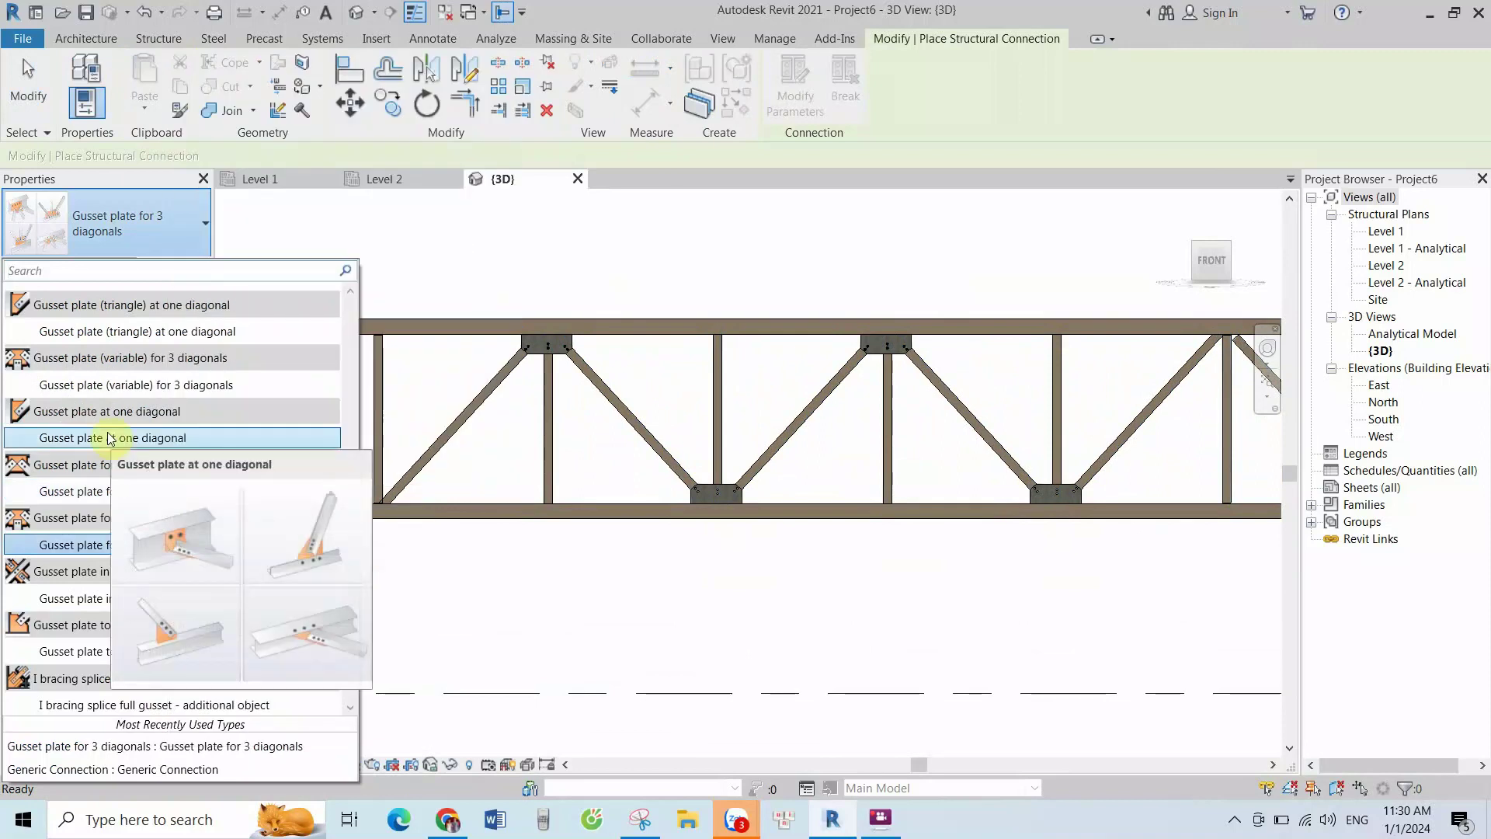
Keep the Gusset plate for 3 diagonals type, zoom out, and orbit to an angled truss view
left_click(707, 594)
scroll(736, 339, "down", 1)
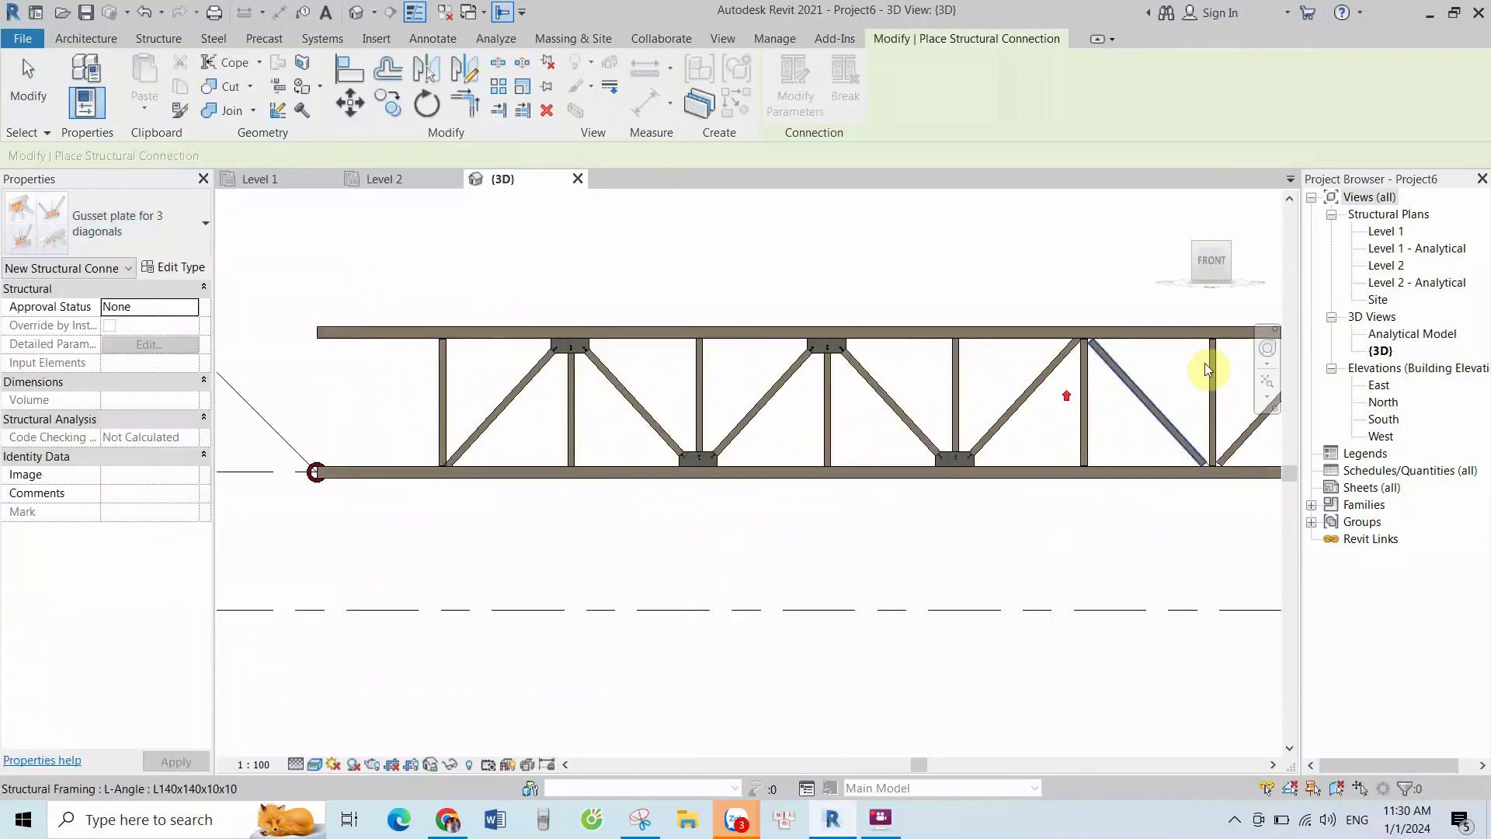
scroll(816, 376, "up", 2)
scroll(799, 293, "up", 2)
scroll(653, 362, "down", 1)
scroll(633, 419, "down", 1)
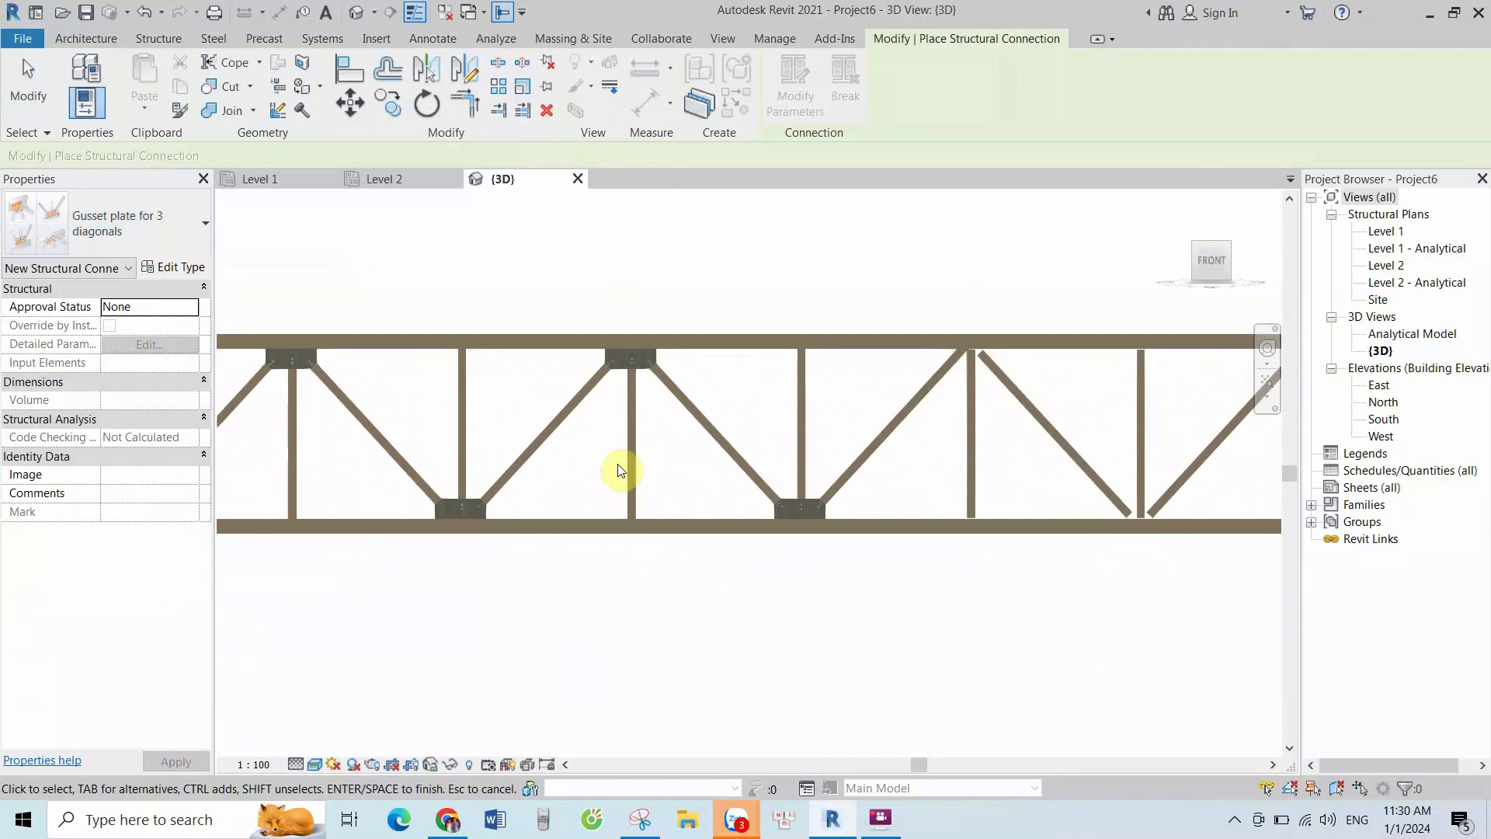
scroll(1222, 400, "up", 1)
scroll(677, 403, "down", 2)
scroll(725, 412, "down", 1)
scroll(715, 406, "down", 1)
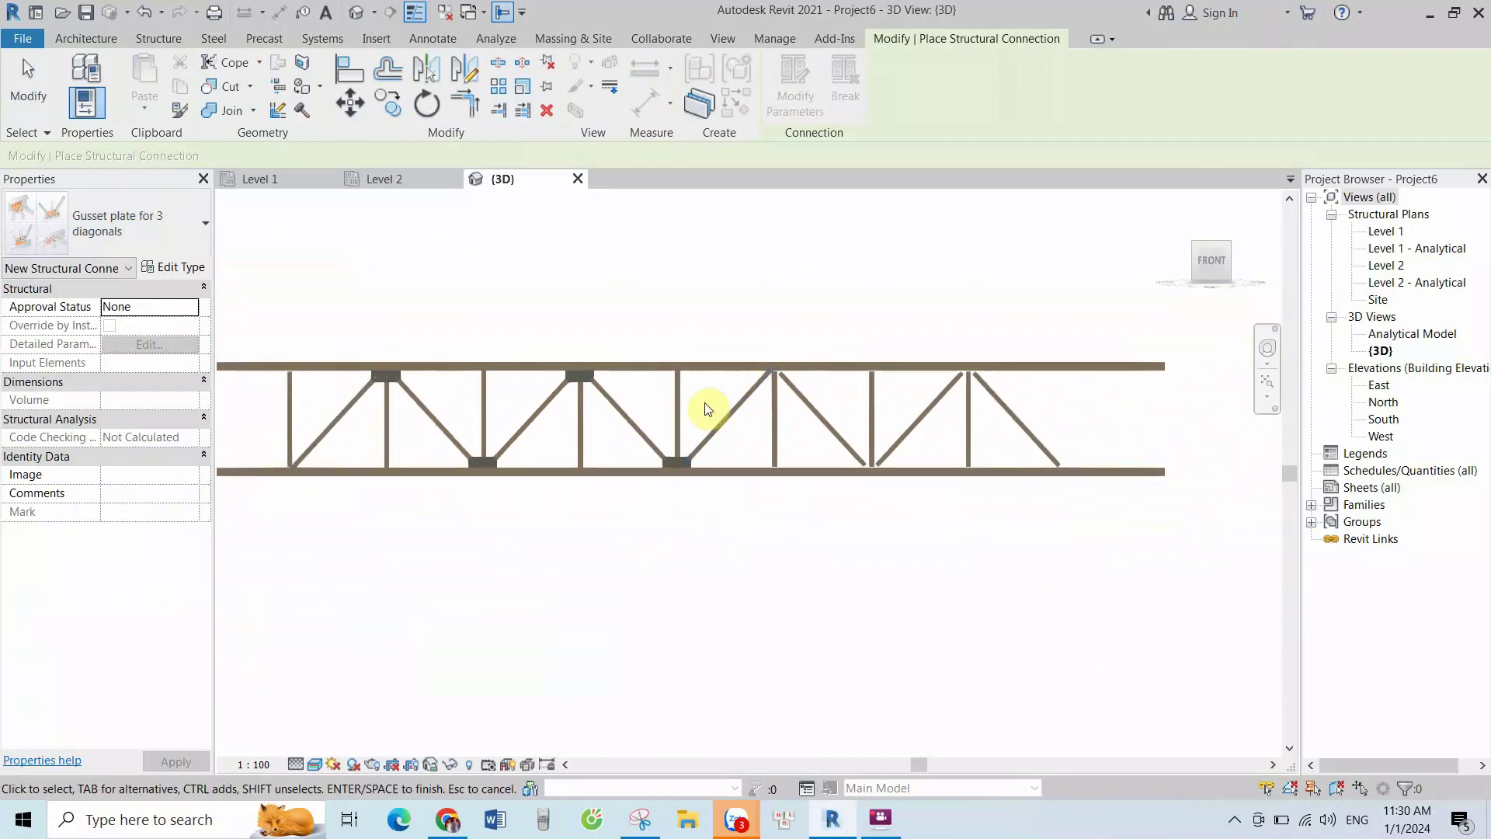
scroll(869, 425, "down", 2)
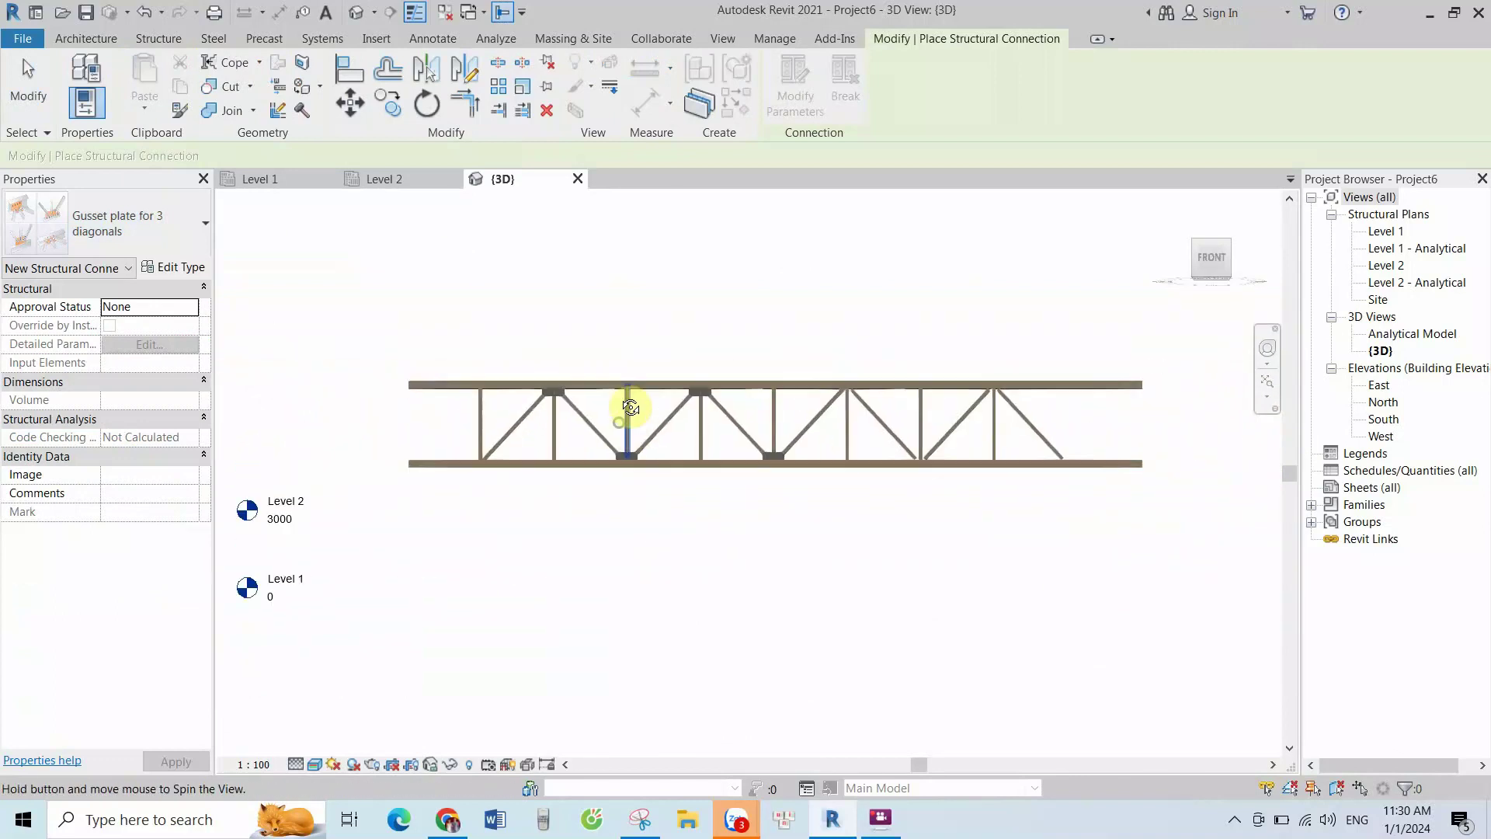
mouse_move(626, 407)
middle_mouse_down("shift")
mouse_move(640, 371)
mouse_move(683, 406)
mouse_move(715, 572)
mouse_move(809, 633)
mouse_move(749, 433)
mouse_move(622, 309)
mouse_move(632, 406)
mouse_move(518, 427)
mouse_move(533, 443)
mouse_move(503, 383)
mouse_move(559, 399)
mouse_move(500, 406)
mouse_move(633, 432)
mouse_move(649, 489)
mouse_move(1162, 293)
middle_mouse_up("shift")
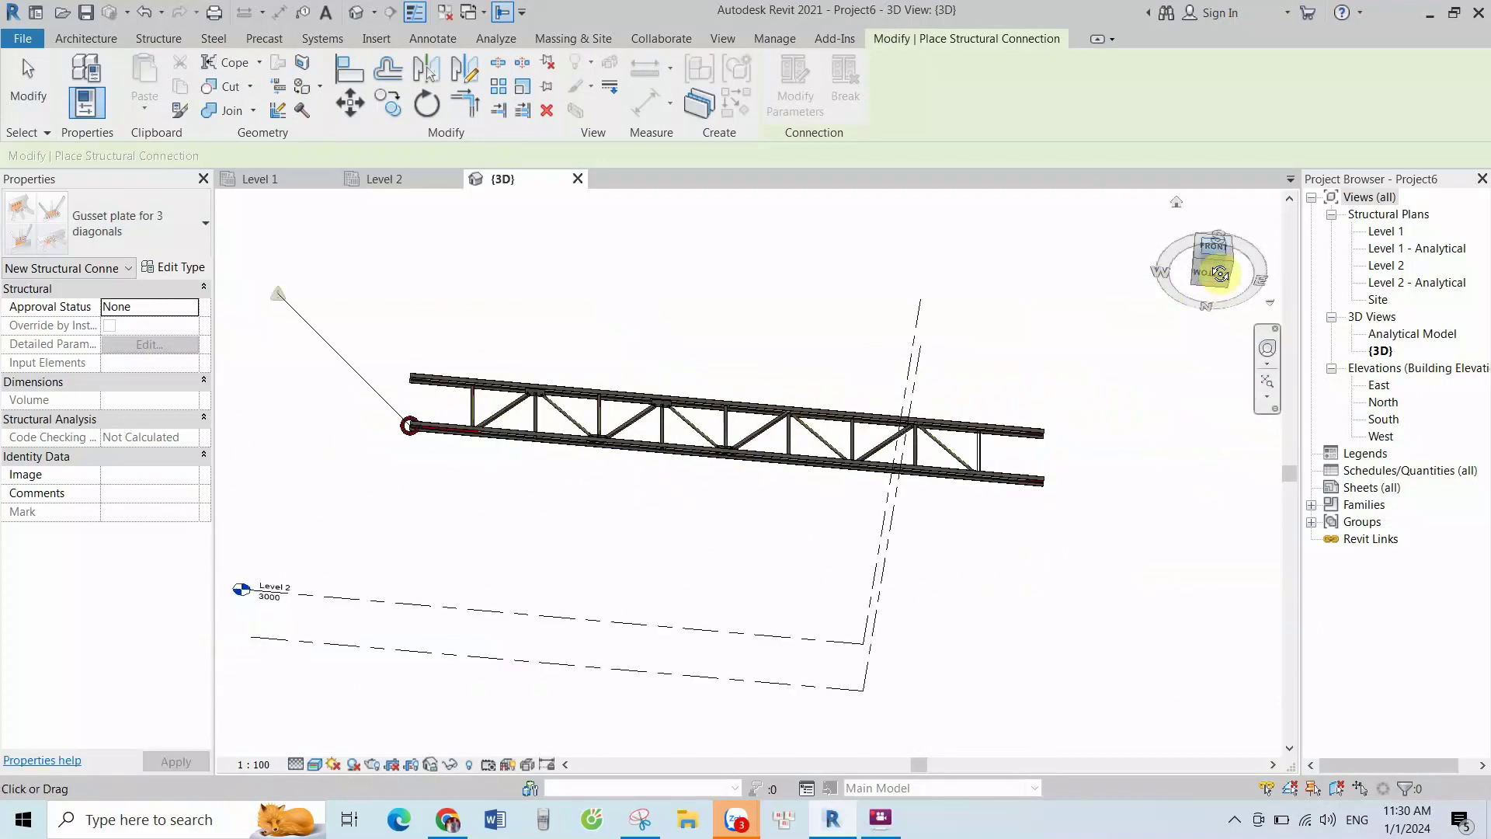
Switch to the FRONT view, zoom in, and select the top-middle joint's gusset plate
left_click(1219, 259)
scroll(422, 373, "up", 2)
scroll(832, 466, "up", 2)
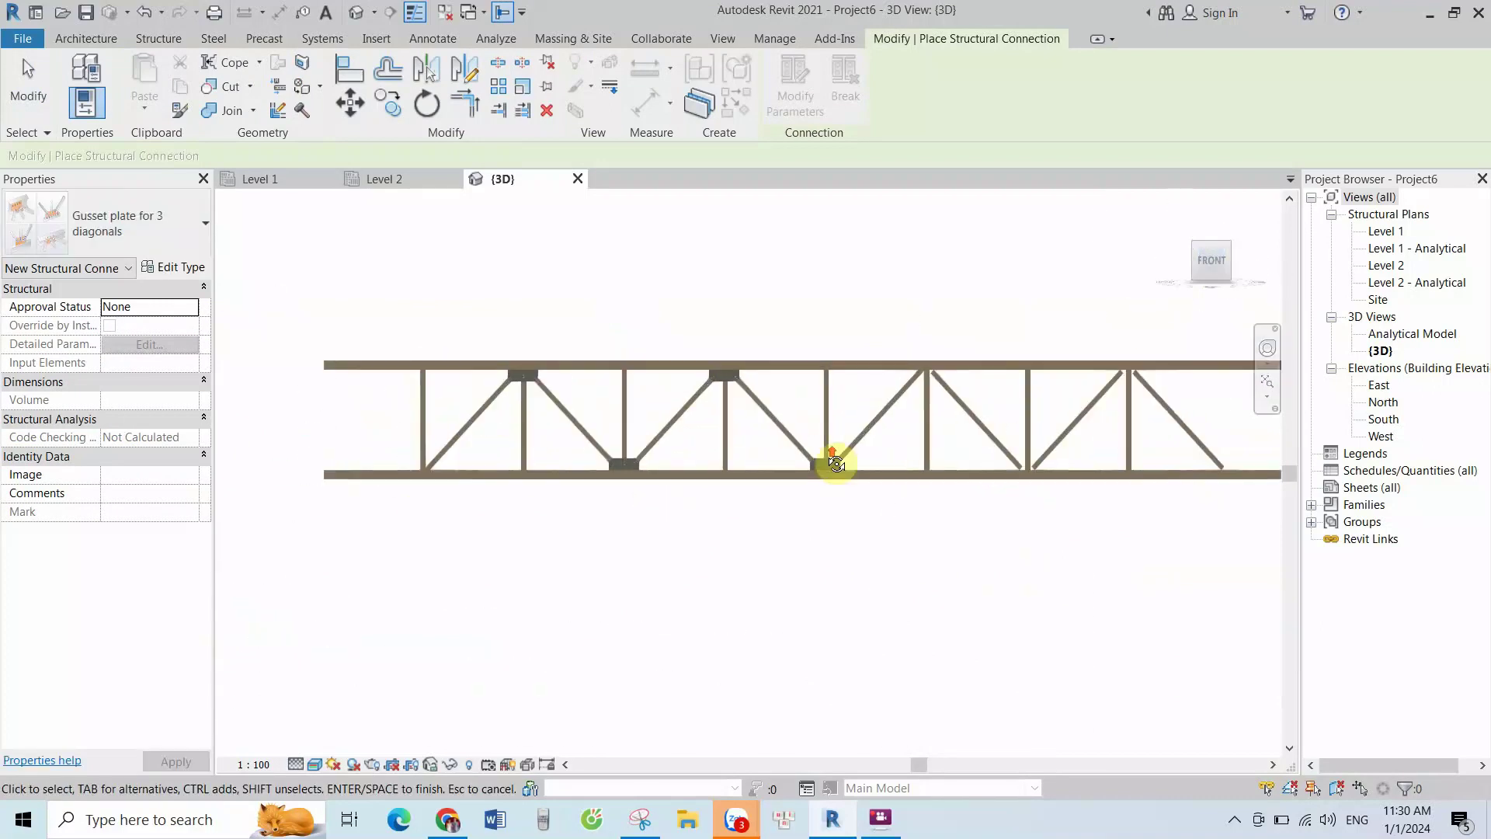
scroll(681, 435, "up", 2)
scroll(468, 356, "up", 2)
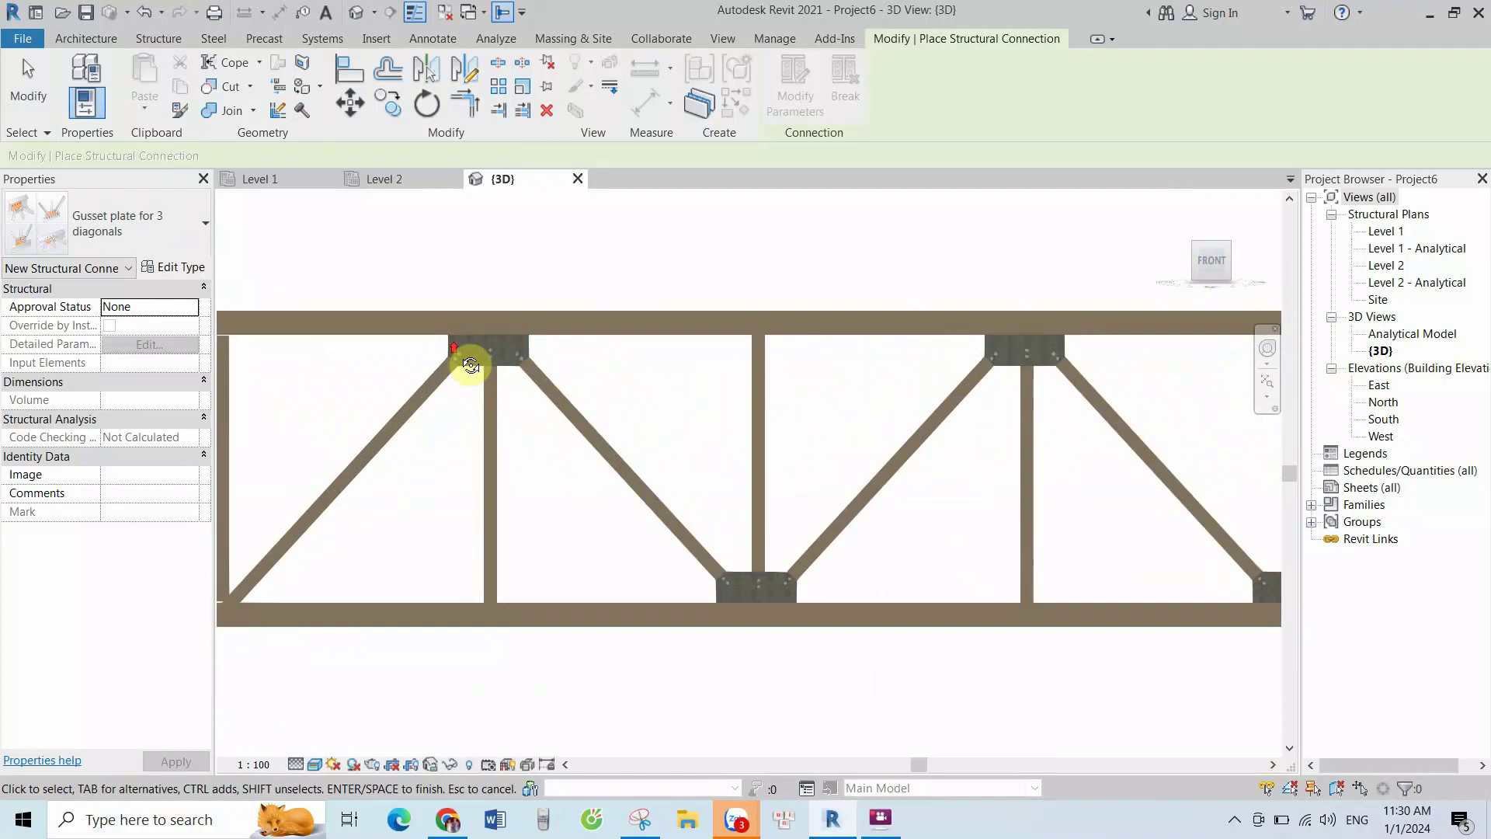
scroll(503, 368, "up", 1)
scroll(489, 357, "down", 1)
scroll(476, 347, "down", 1)
scroll(1010, 384, "up", 1)
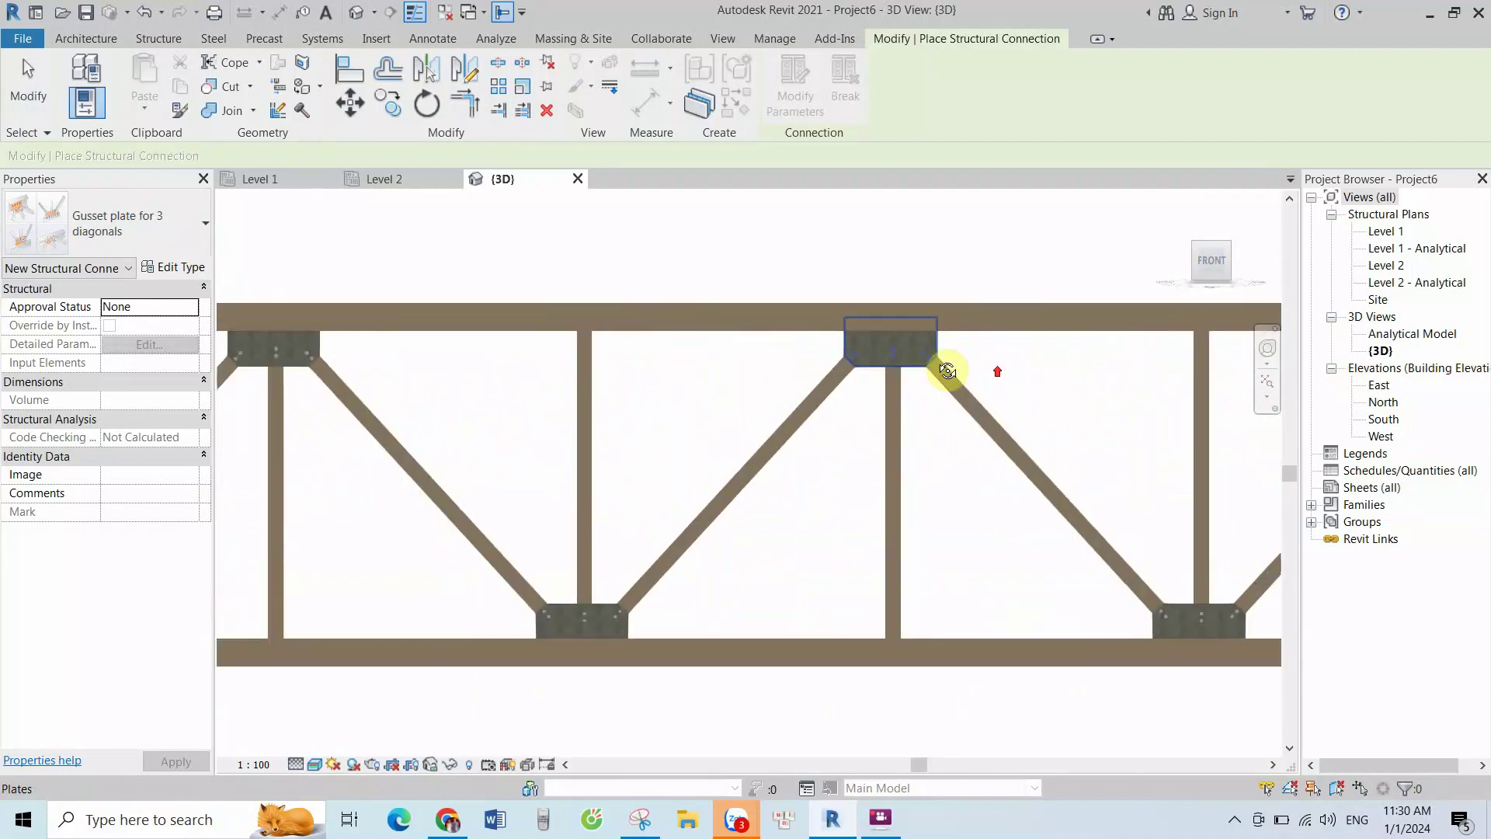
scroll(951, 365, "up", 1)
scroll(893, 365, "up", 1)
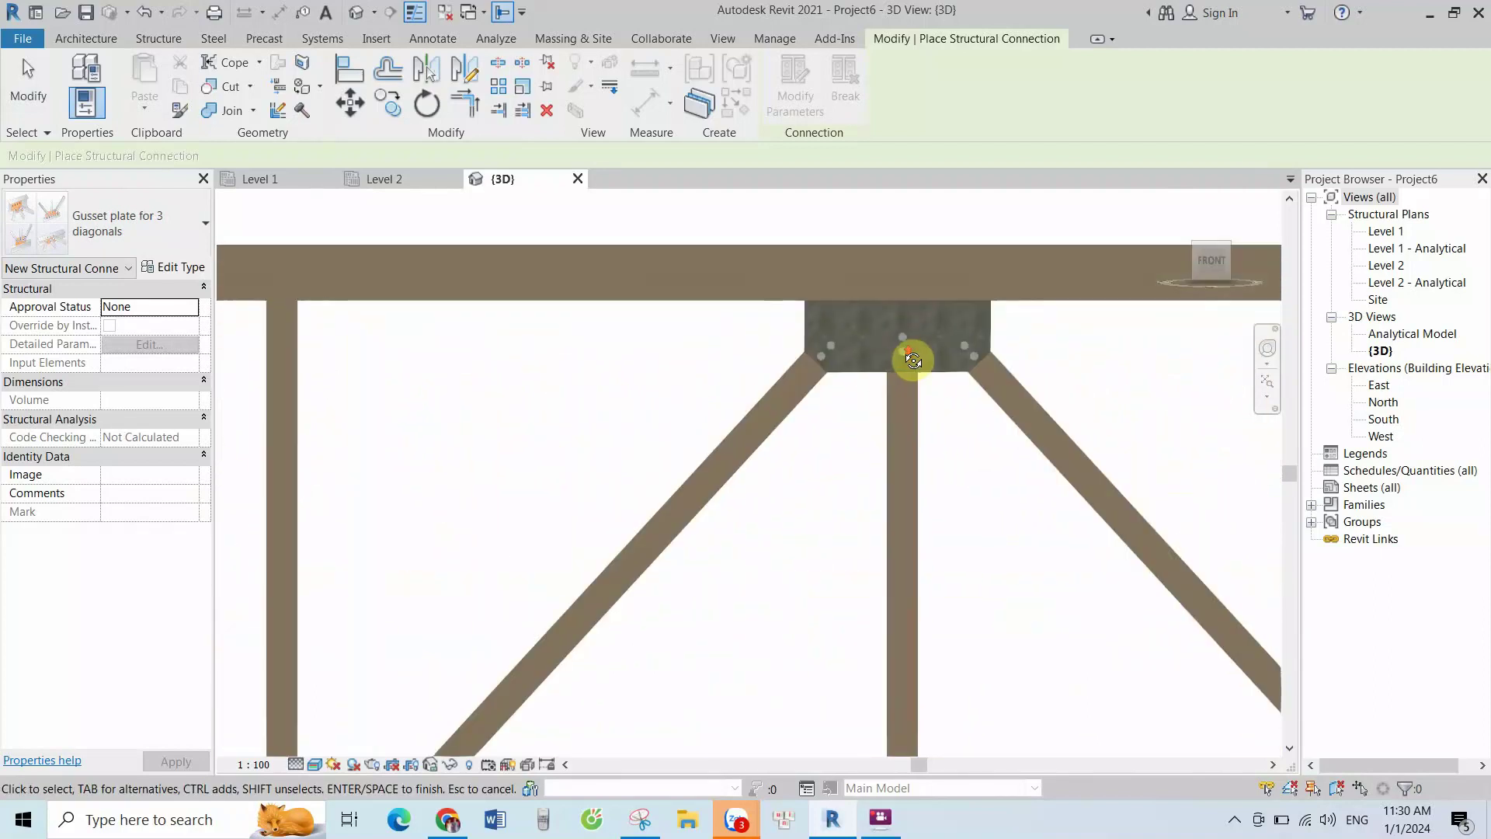
left_click(961, 369)
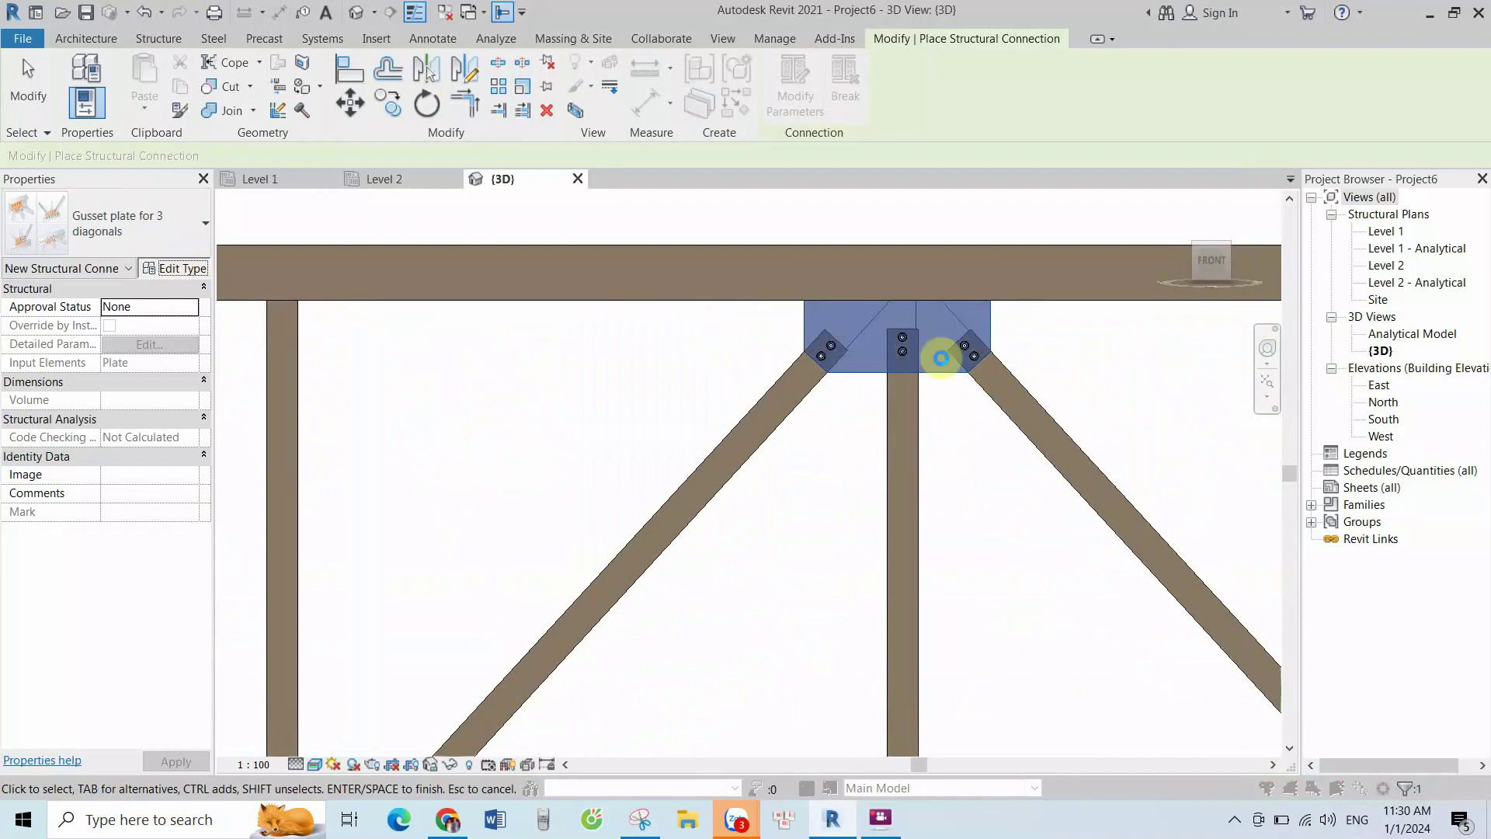
Inspect the gusset type's 10 mm plate, 250 mm diagonal distances and 35/65 mm bolt spacing
left_click(184, 269)
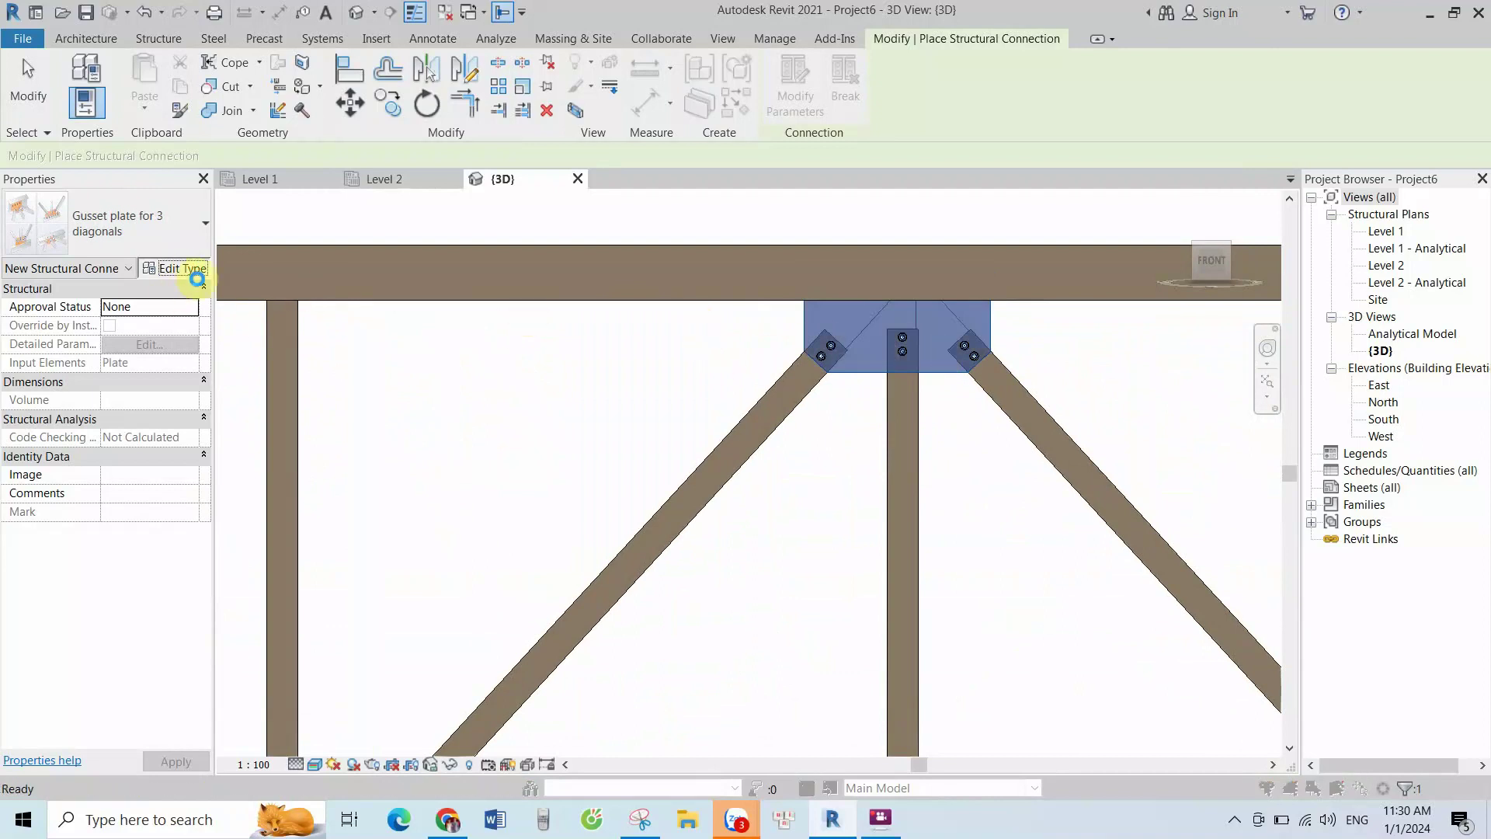
left_click(795, 273)
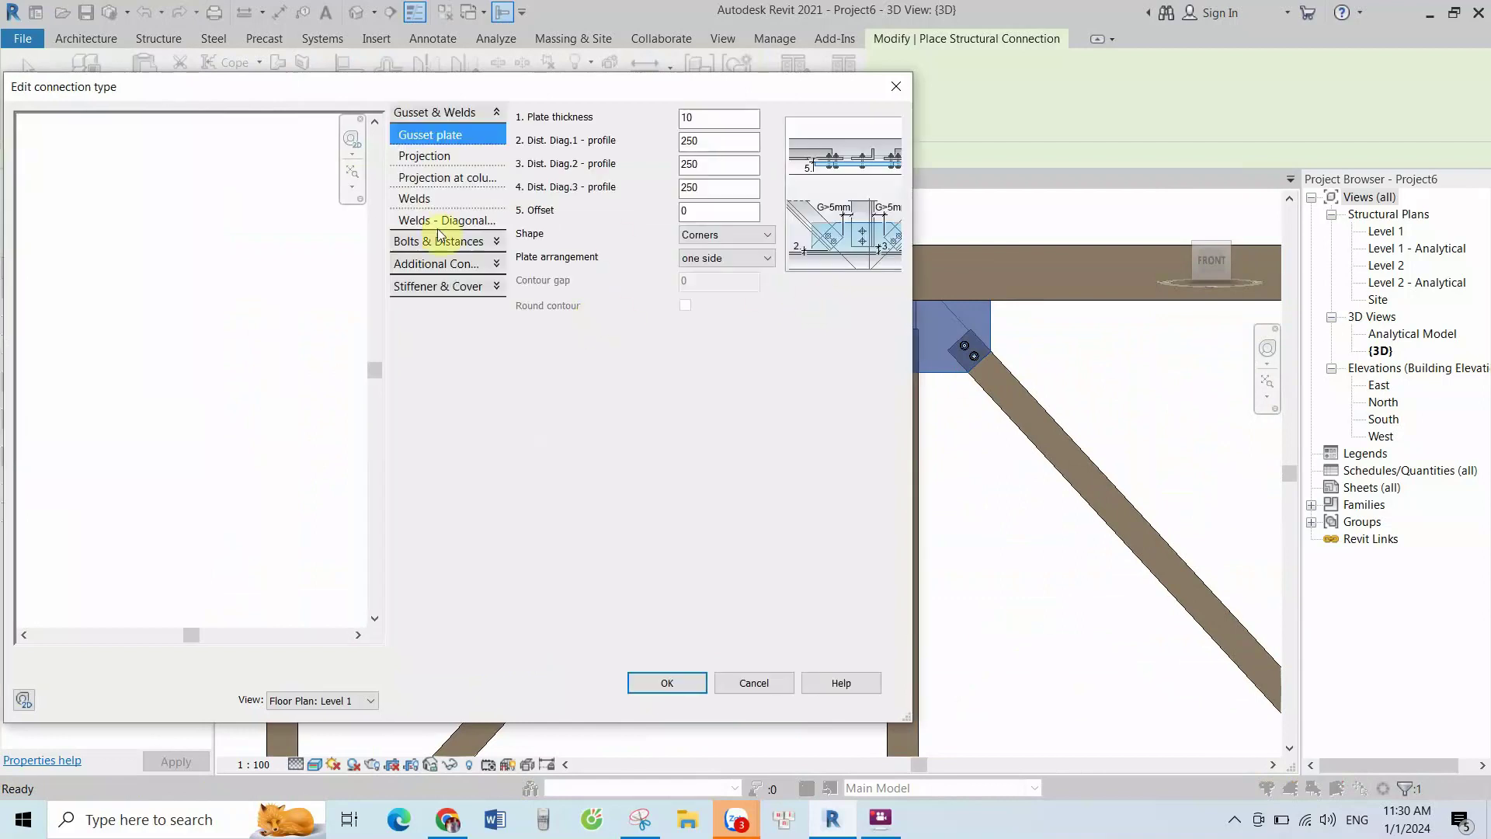
left_click(425, 242)
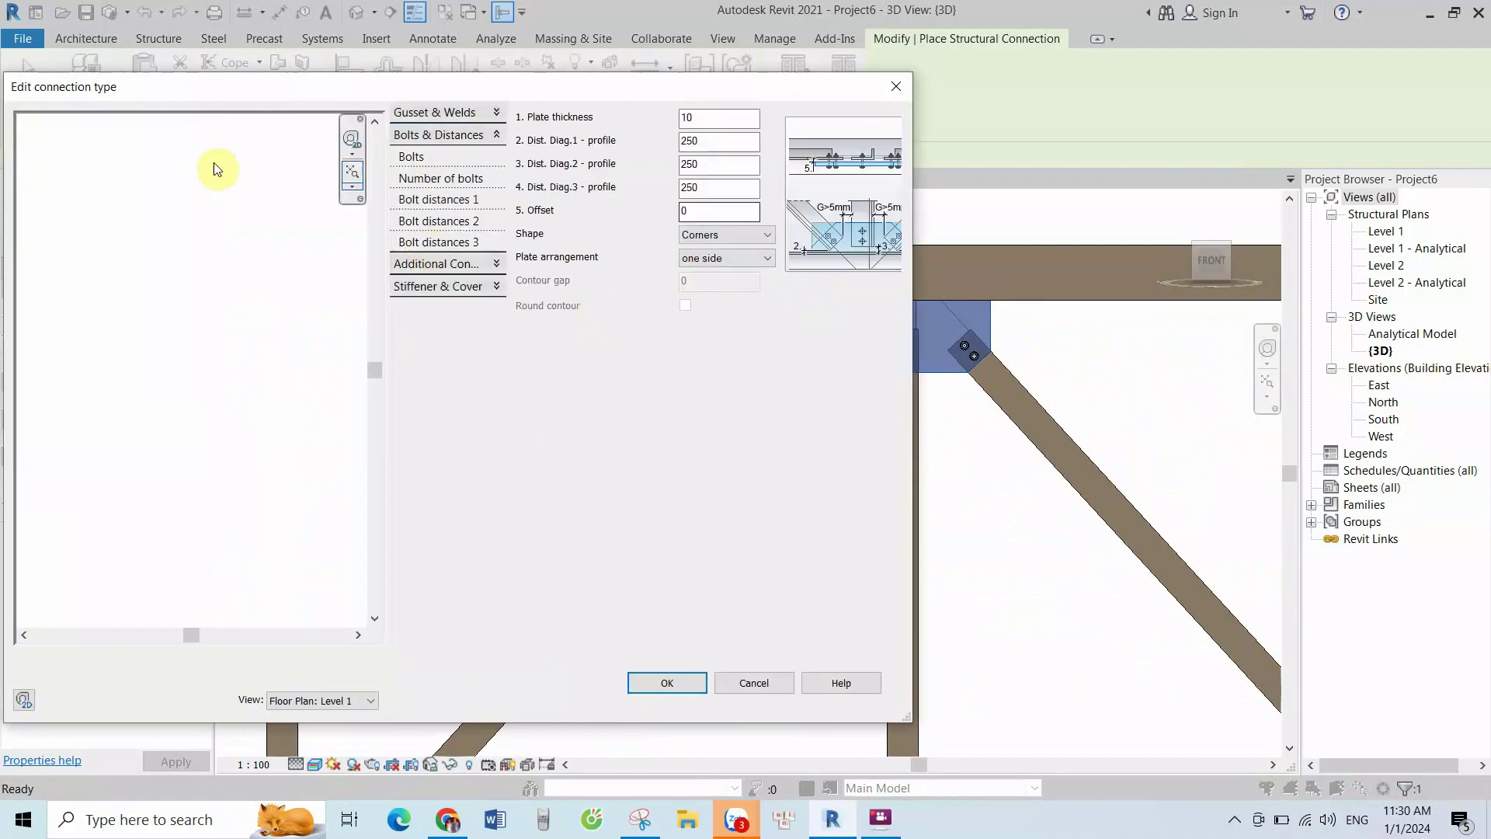
left_click(437, 200)
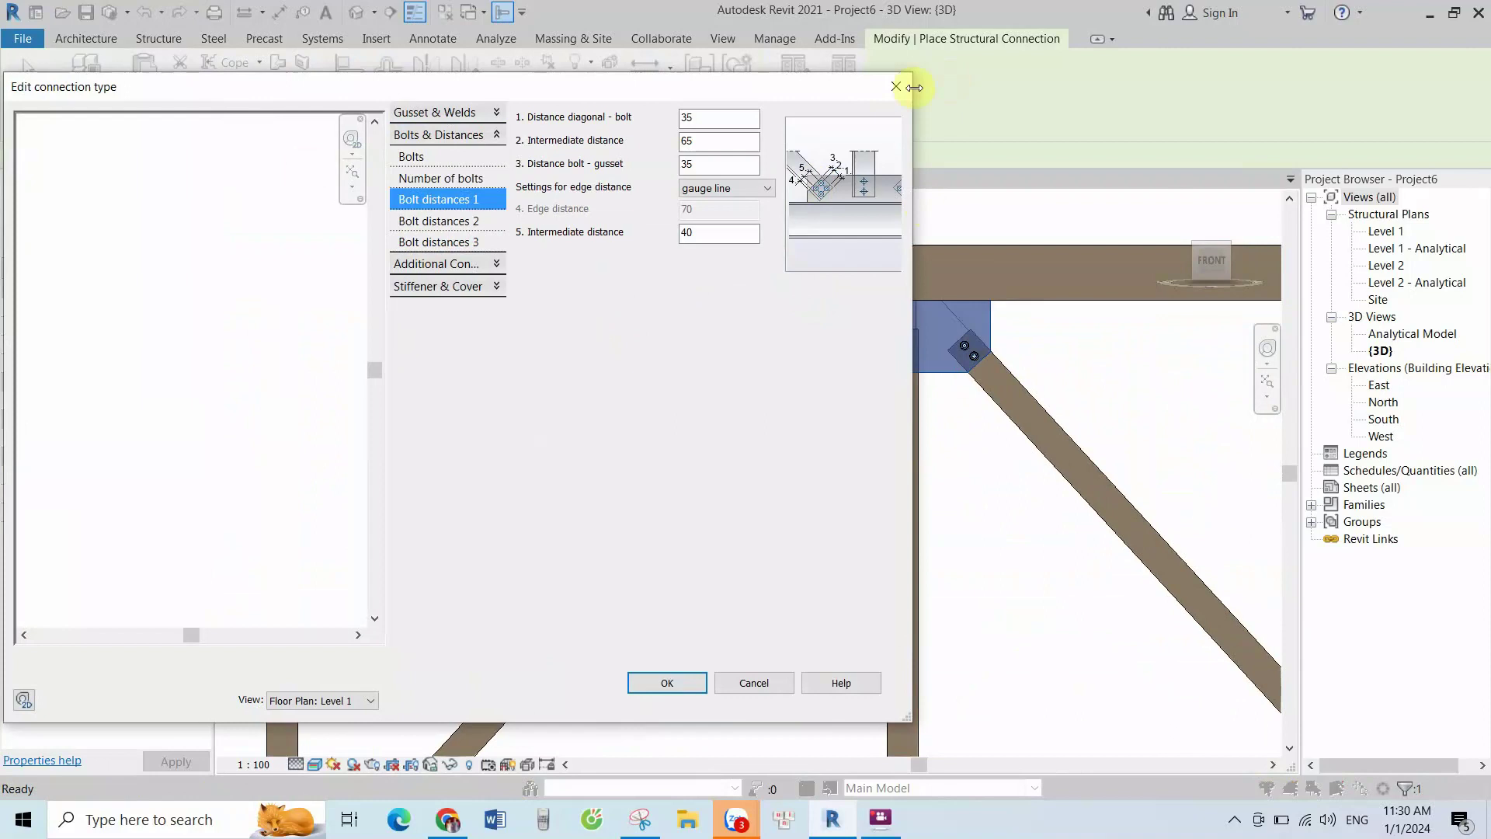
left_click(892, 90)
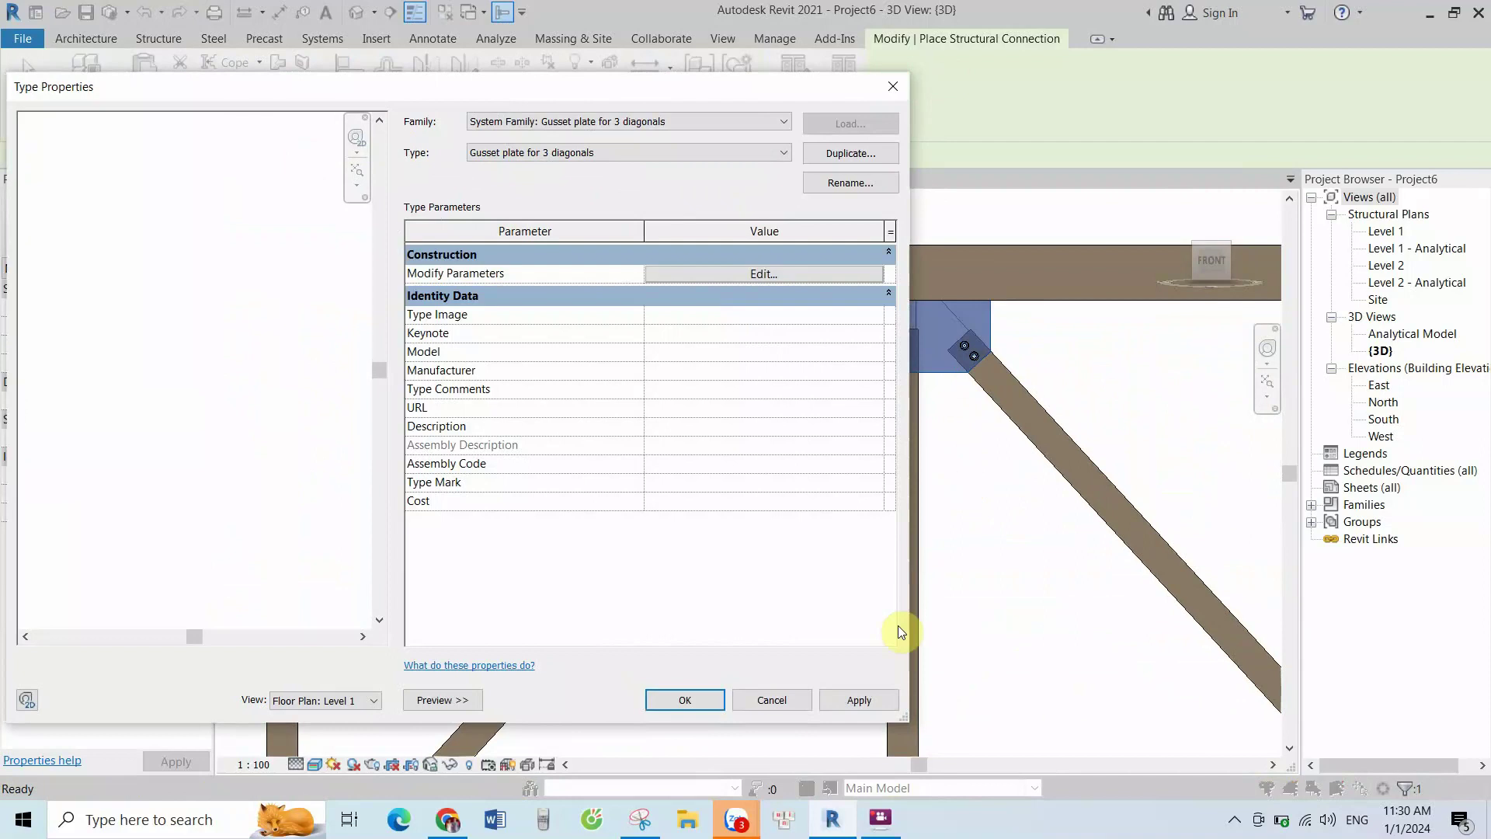
left_click(880, 820)
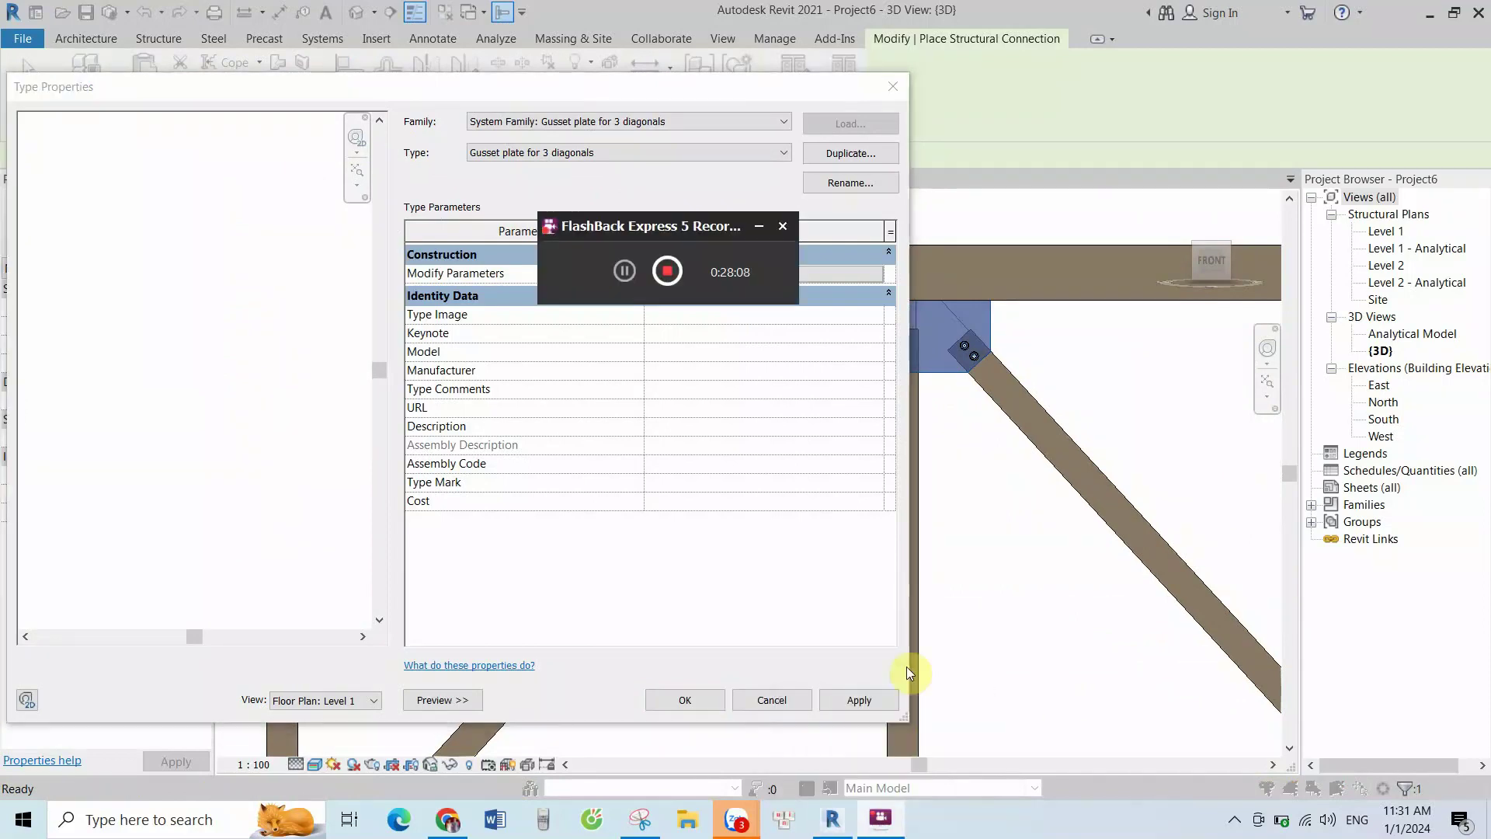